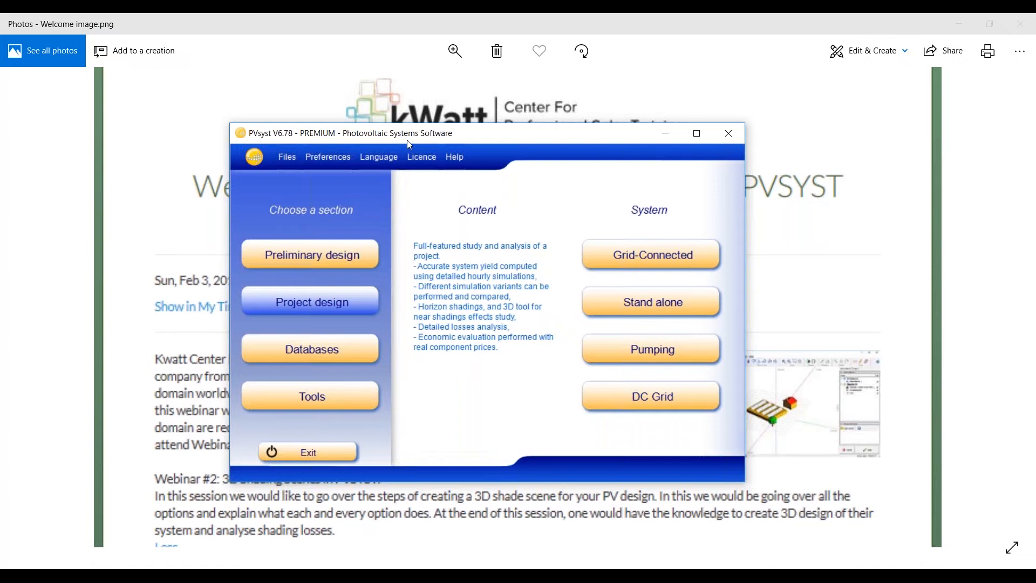
Step: Open the existing grid-connected project sample.PRJ in the project design section
{"action": "left_click_drag", "start_coordinate": [407, 141], "coordinate": [411, 139]}
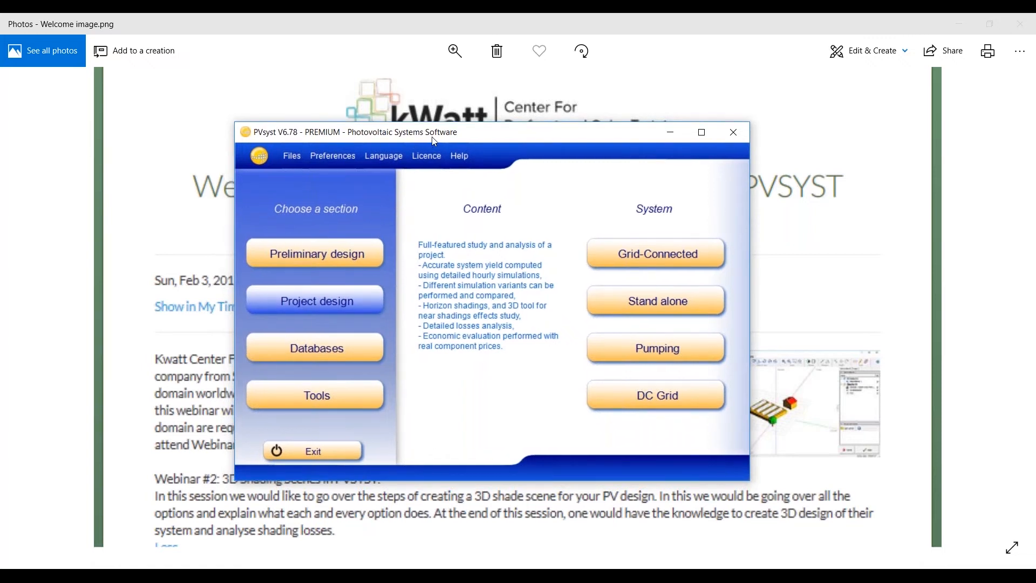
{"action": "left_click_drag", "start_coordinate": [435, 141], "coordinate": [442, 147]}
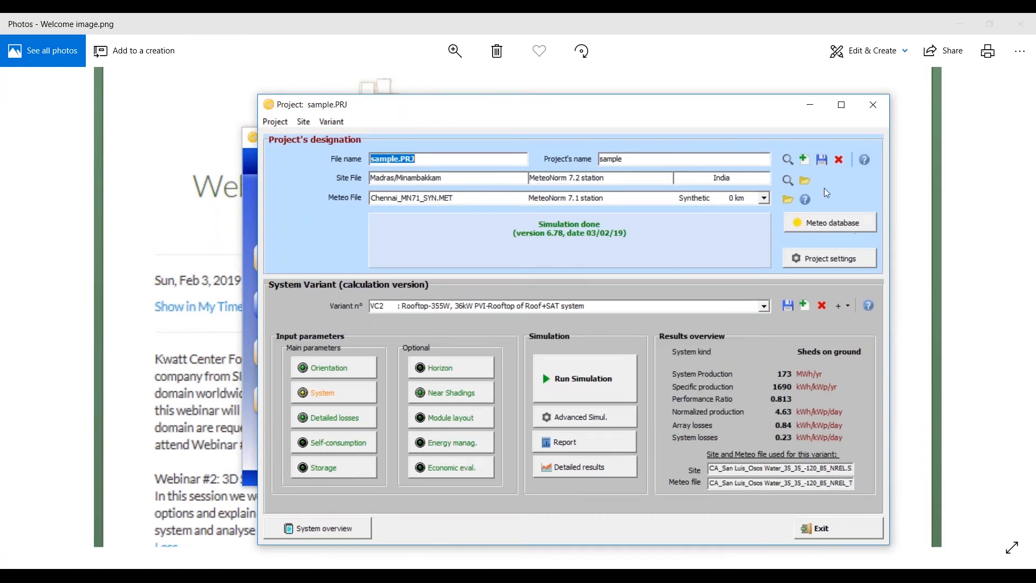
{"action": "left_click", "coordinate": [787, 160]}
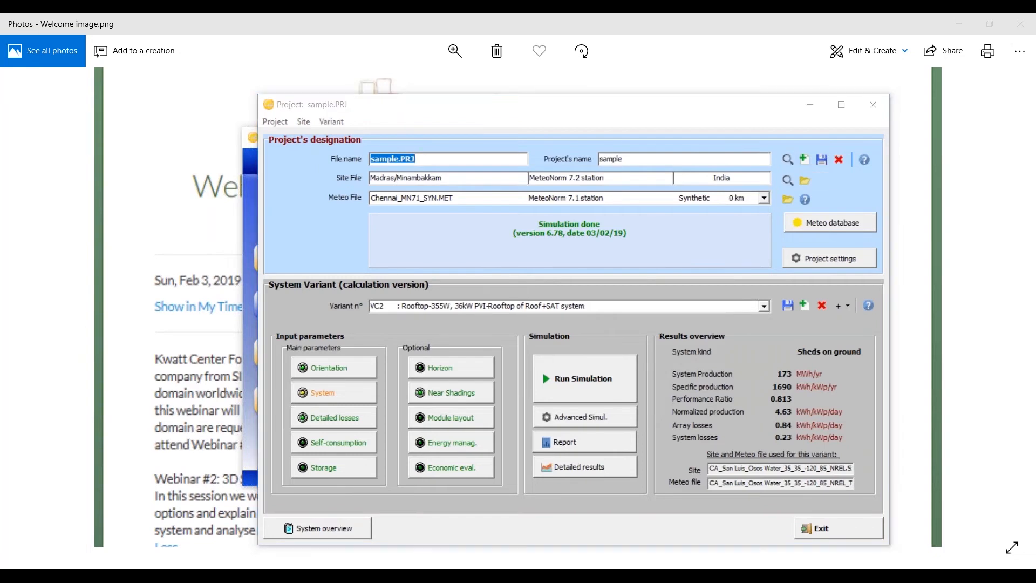
{"action": "left_click", "coordinate": [600, 468]}
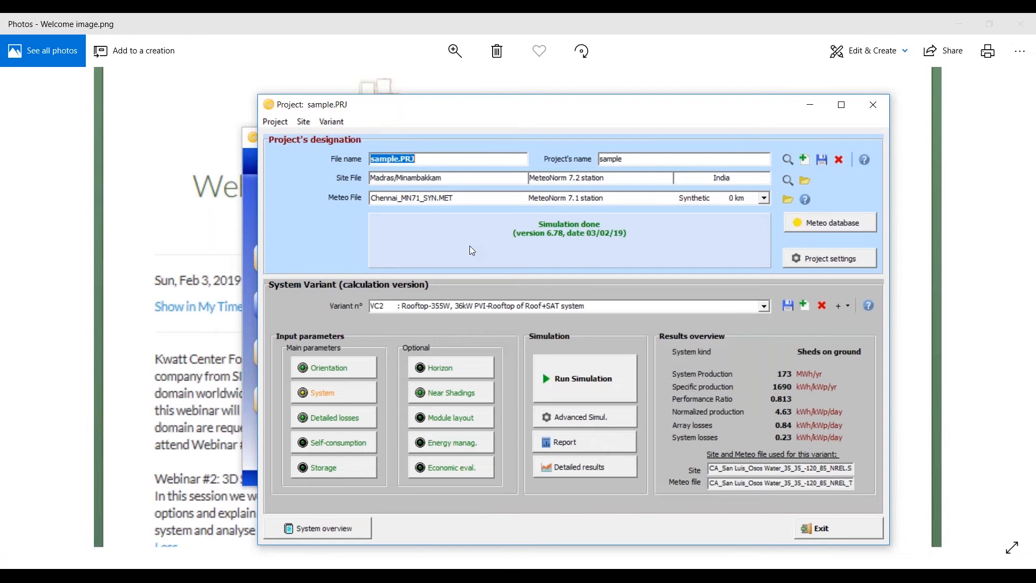
Step: Rename both the project's file and the project itself as "sample 3D"
{"action": "left_click", "coordinate": [419, 158]}
{"action": "key", "text": "BackSpace"}
{"action": "key", "text": "BackSpace"}
{"action": "key", "text": "BackSpace"}
{"action": "key", "text": "BackSpace"}
{"action": "type", "text": "3D"}
{"action": "key", "text": "Return"}
{"action": "key", "text": "ctrl+c"}
{"action": "key", "text": "Tab"}
{"action": "key", "text": "ctrl+v"}
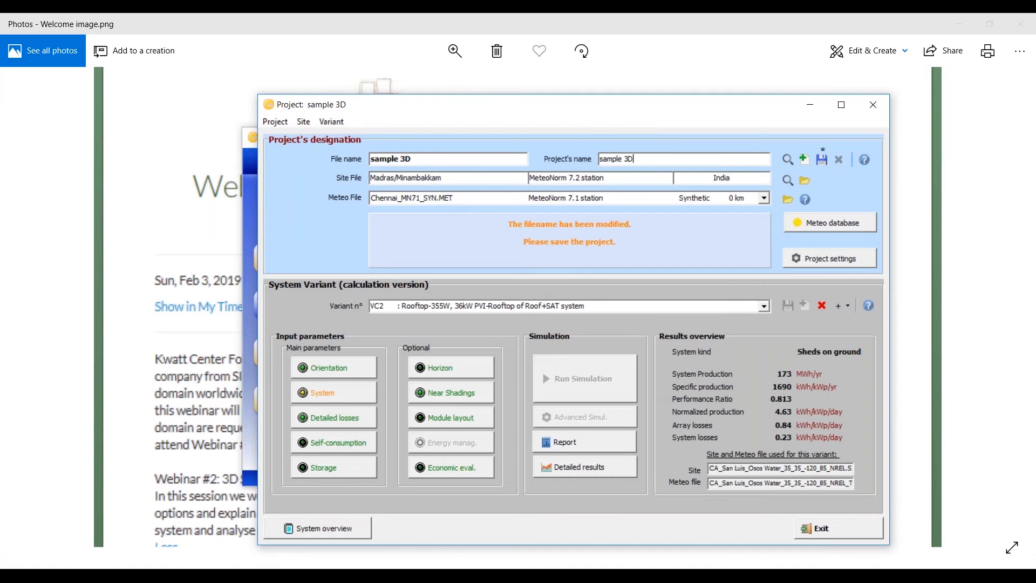
Step: Try using the Madras, India site from the MeteoNorm 7.2 stations as the project's geographical site
{"action": "left_click", "coordinate": [805, 180]}
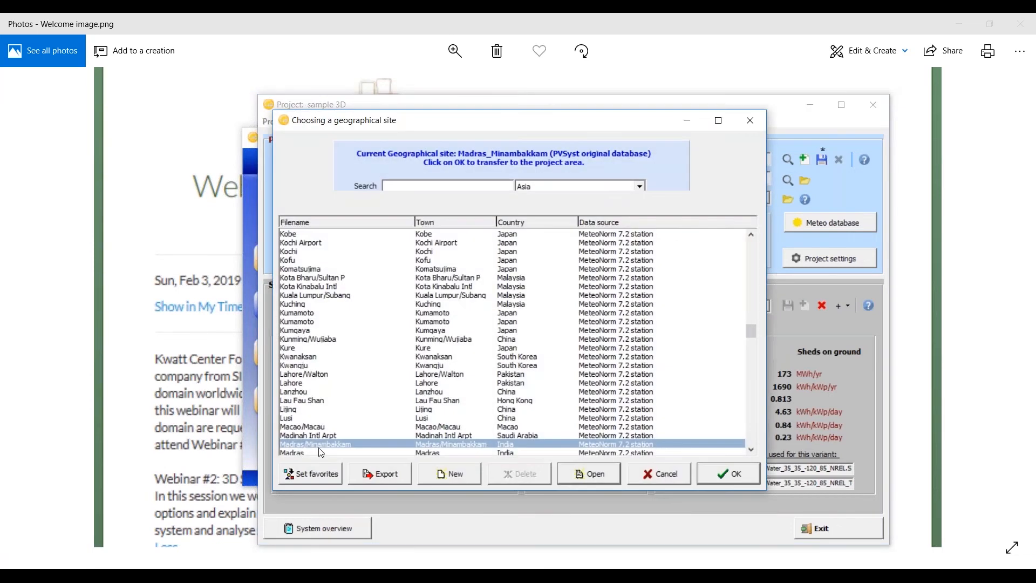
{"action": "left_click", "coordinate": [293, 443]}
{"action": "scroll", "coordinate": [318, 387], "scroll_direction": "down", "scroll_amount": 1}
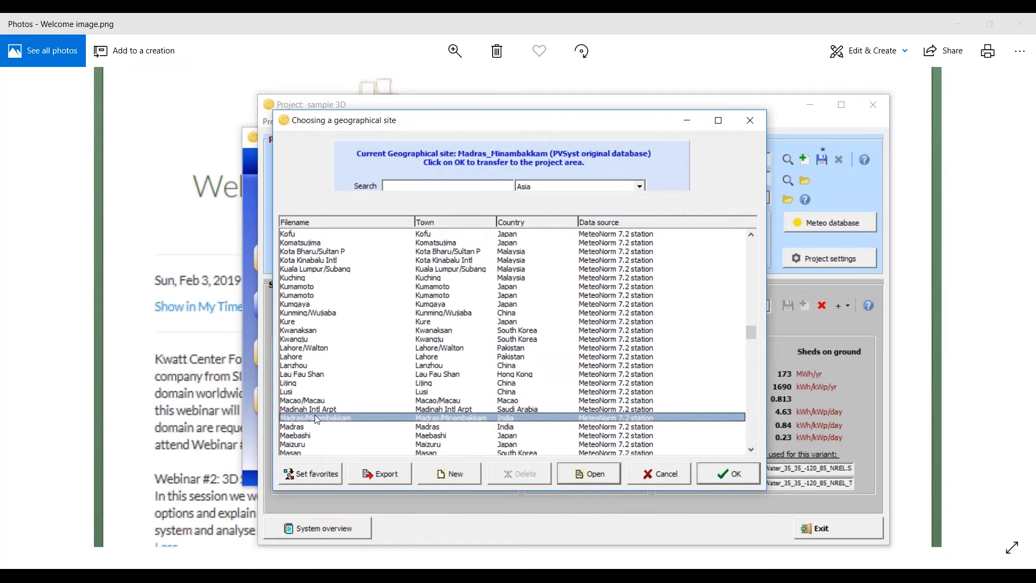
{"action": "left_click", "coordinate": [324, 427]}
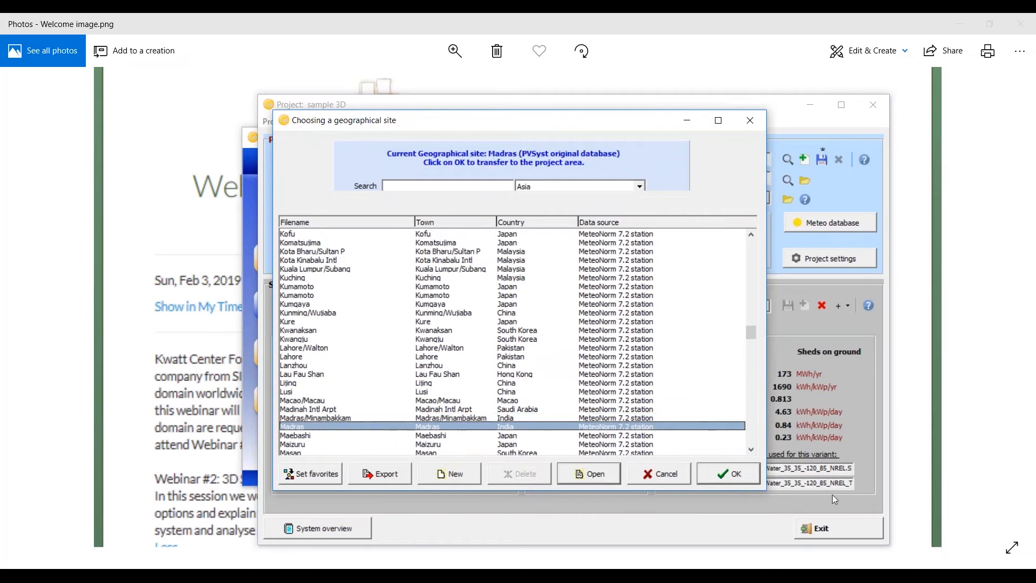
{"action": "left_click", "coordinate": [703, 479]}
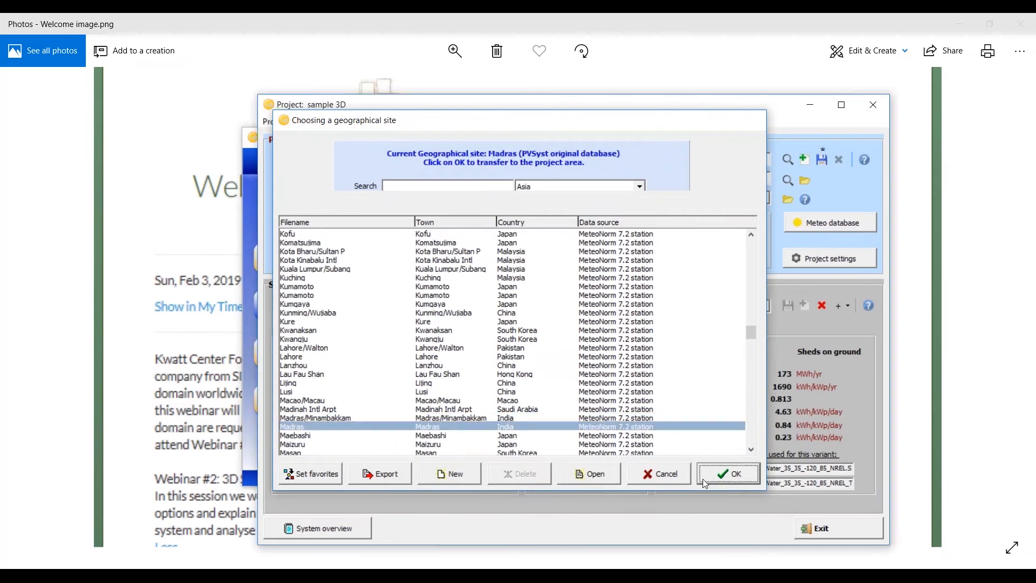
{"action": "left_click", "coordinate": [765, 199]}
{"action": "left_click", "coordinate": [765, 199]}
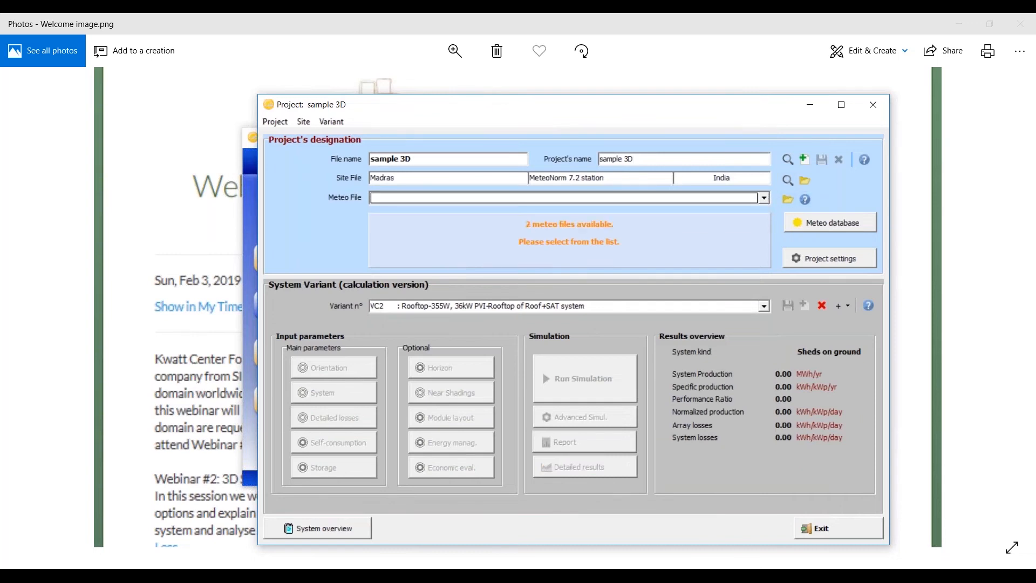
Step: Set the project's geographical site to Madras/Minambakkam, India, with the Chennai_MN71_SYN.MET meteo file
{"action": "left_click", "coordinate": [787, 180]}
{"action": "left_click", "coordinate": [333, 435]}
{"action": "left_click", "coordinate": [719, 474]}
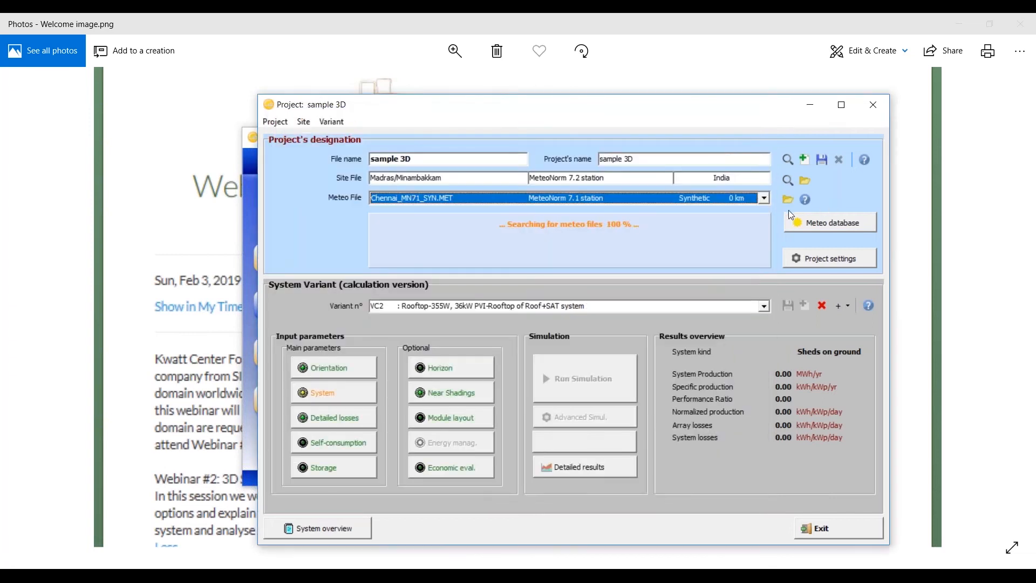
Step: Save the project under its new name and copy all of its variants into it
{"action": "left_click", "coordinate": [824, 164]}
{"action": "left_click", "coordinate": [490, 320]}
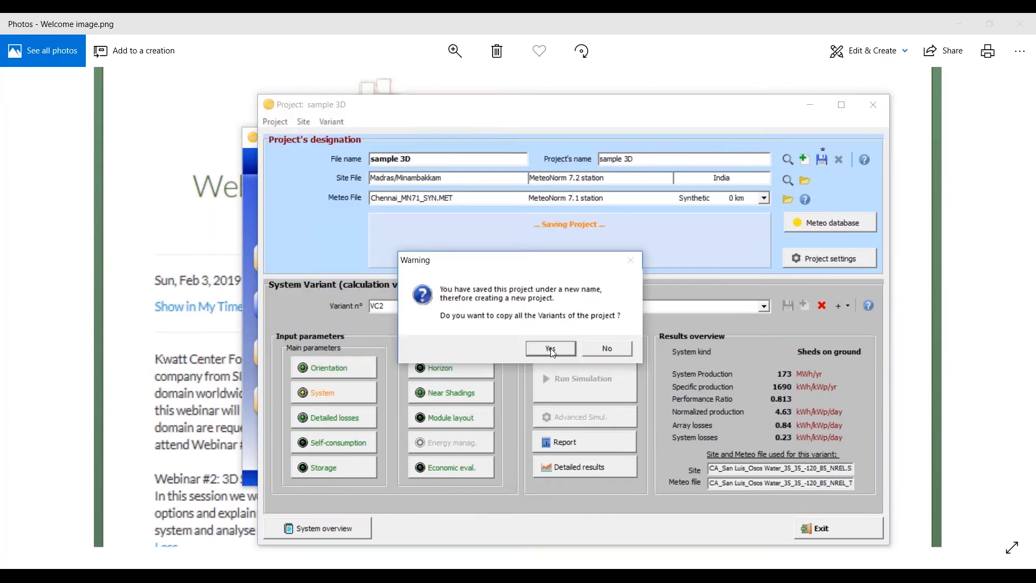
{"action": "left_click", "coordinate": [552, 349]}
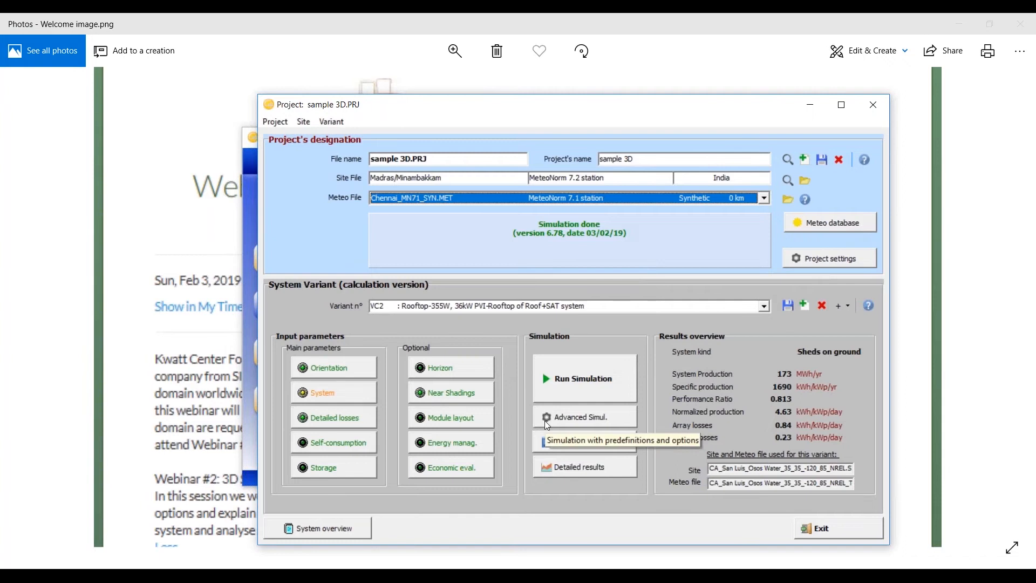
Step: Set the planned power of the sub-array to 1300 kWp in the system definition and accept the resized system
{"action": "left_click", "coordinate": [373, 392]}
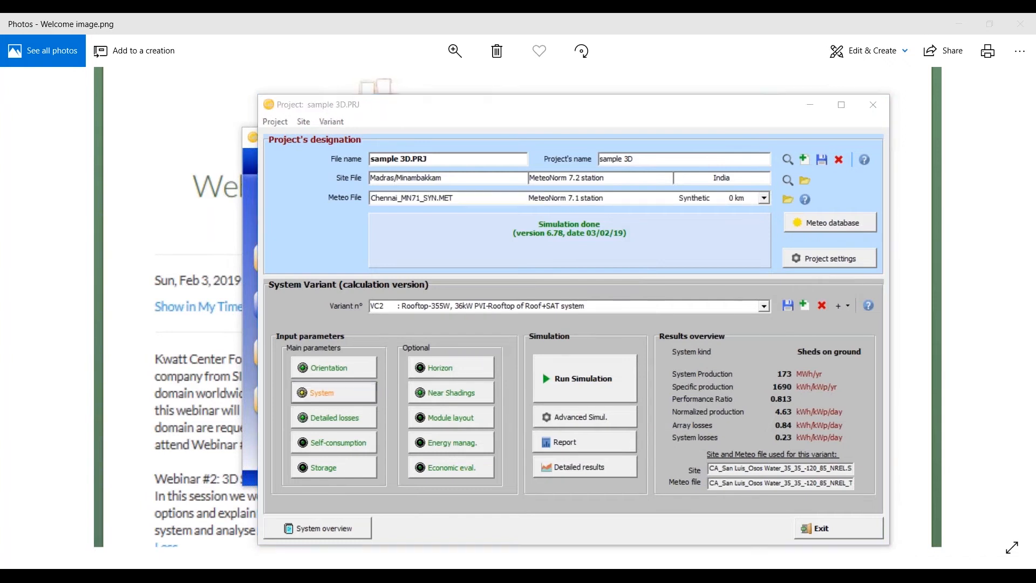
{"action": "type", "text": "1000"}
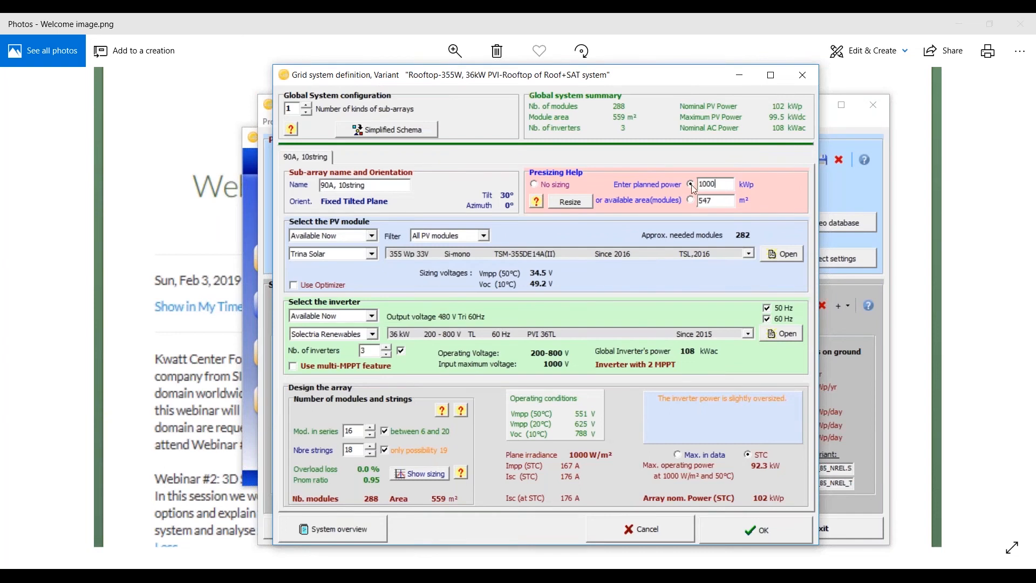
{"action": "key", "text": "Return"}
{"action": "type", "text": "1300"}
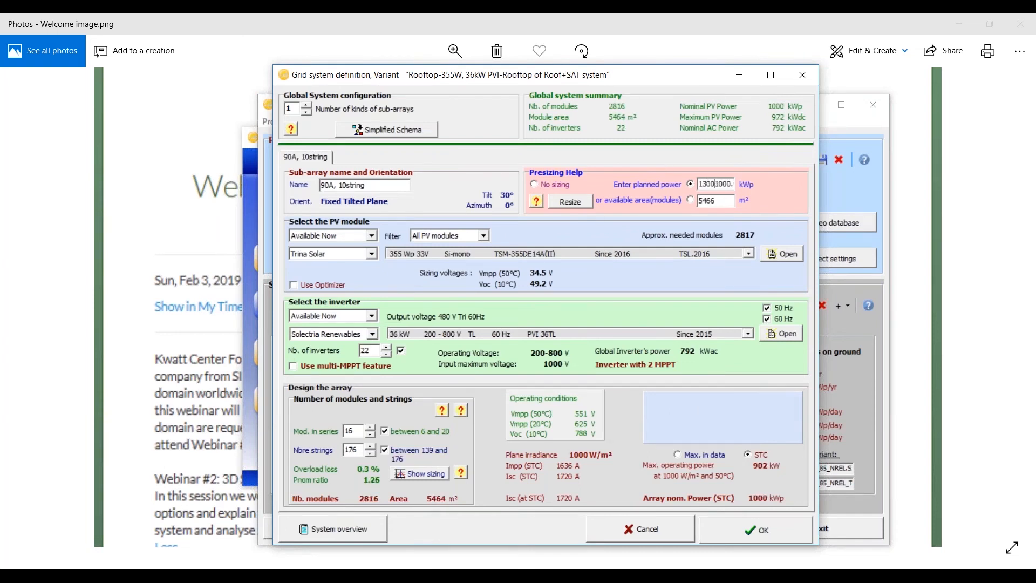
{"action": "key", "text": "Delete"}
{"action": "key", "text": "Delete"}
{"action": "key", "text": "Delete"}
{"action": "key", "text": "Delete"}
{"action": "key", "text": "Delete"}
{"action": "key", "text": "Delete"}
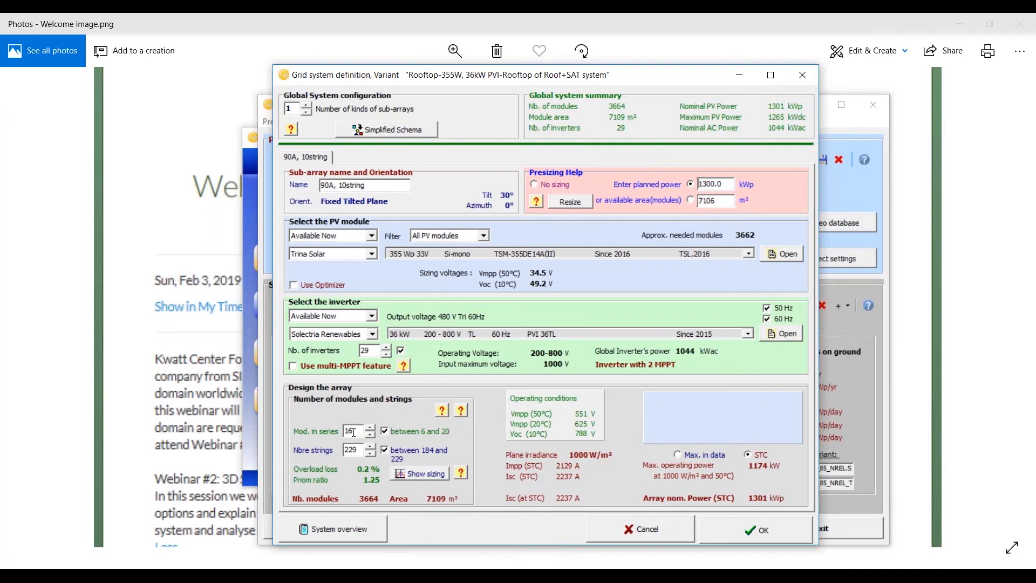
{"action": "left_click", "coordinate": [744, 520]}
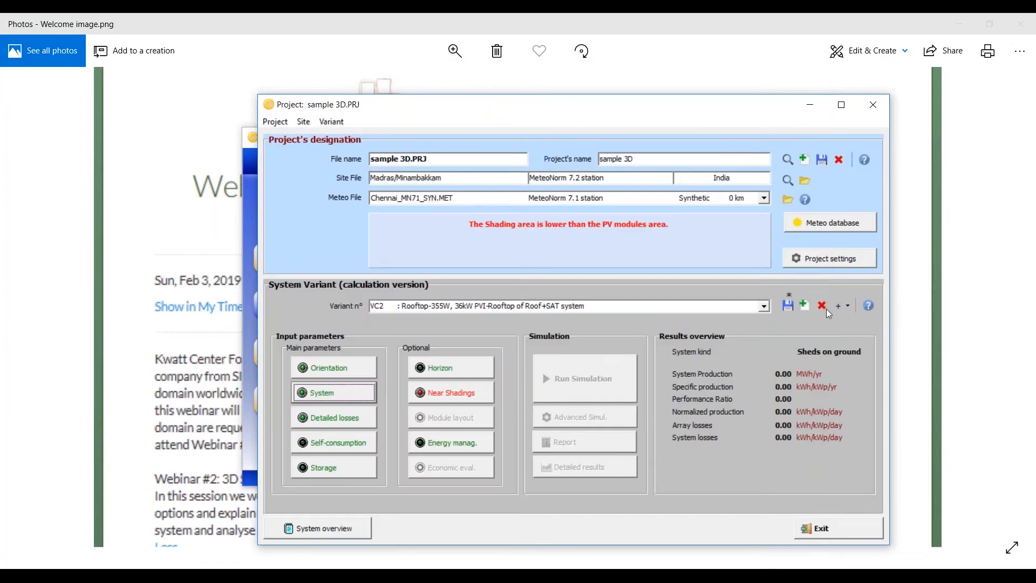
Step: Open the variant's near shadings 3D construction scene and maximize its window
{"action": "left_click", "coordinate": [470, 393]}
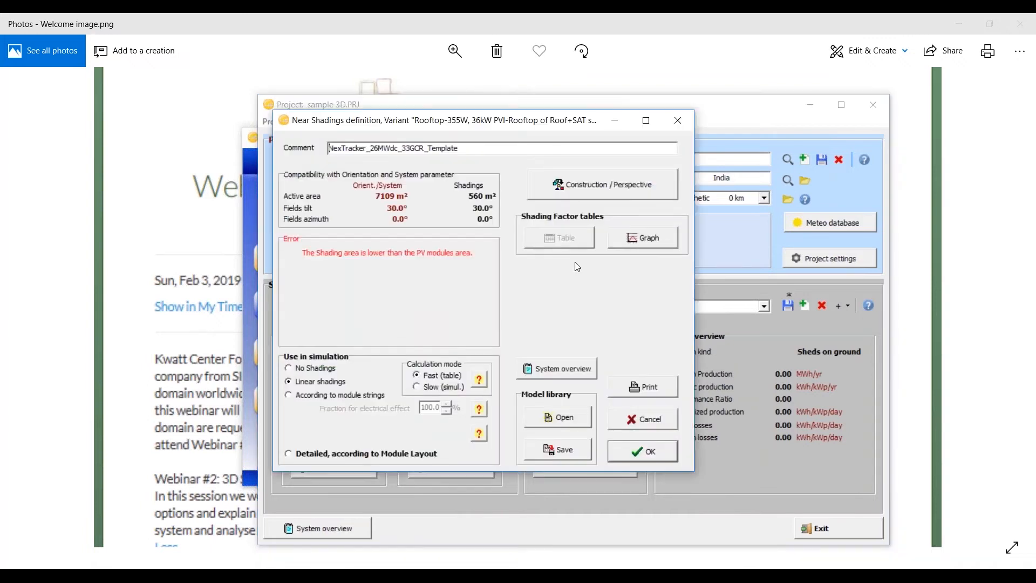
{"action": "left_click", "coordinate": [582, 199]}
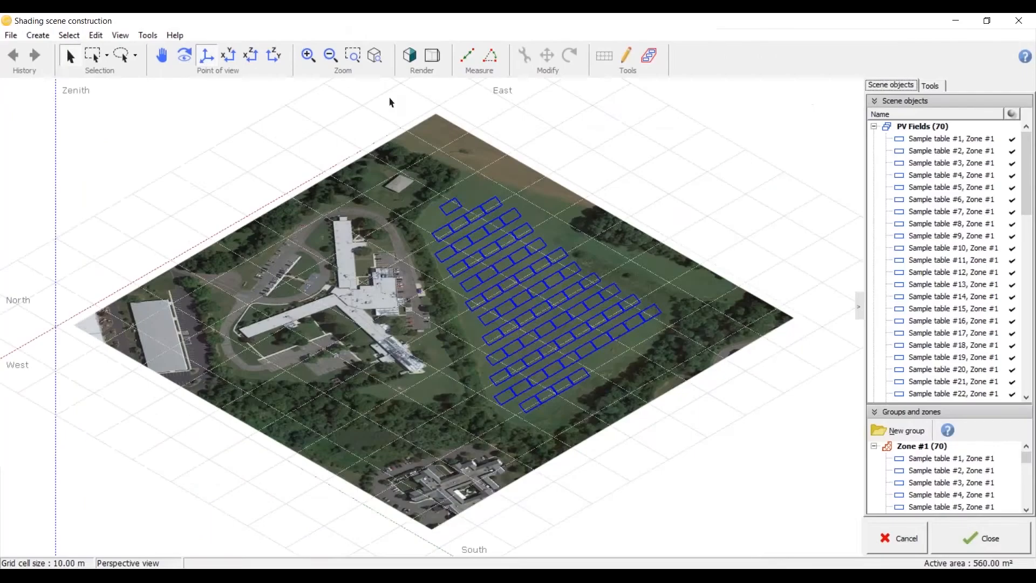
{"action": "left_click_drag", "start_coordinate": [349, 20], "coordinate": [347, 22]}
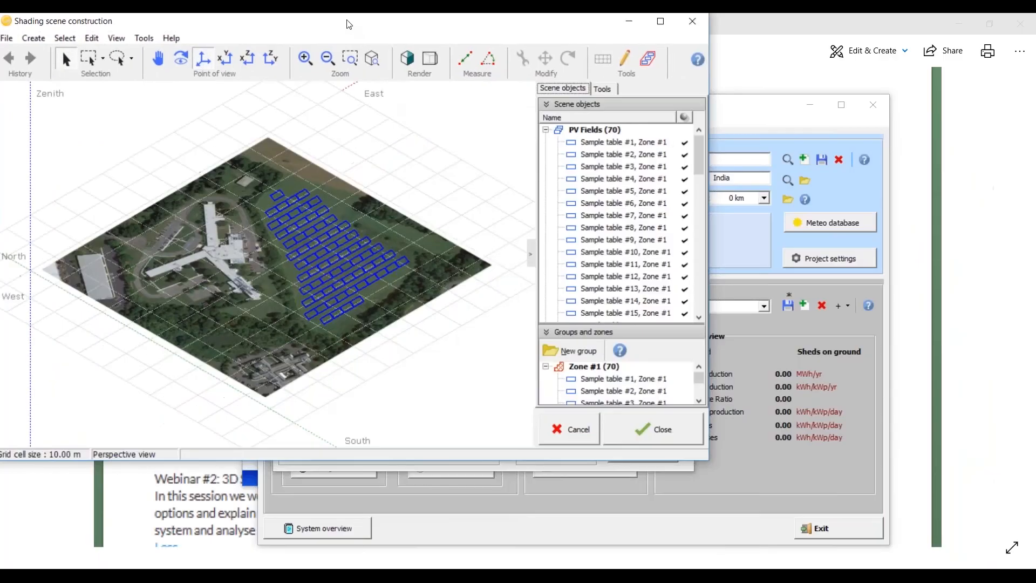
{"action": "left_click", "coordinate": [662, 25]}
Step: Delete all PV tables and other objects from the shading scene
{"action": "left_click", "coordinate": [609, 216]}
{"action": "key", "text": "Delete"}
{"action": "key", "text": "ctrl+a"}
{"action": "key", "text": "Delete"}
Step: Export the empty shading scene as a model with "sample 3D" as both description and file name
{"action": "key", "text": "ctrl+s"}
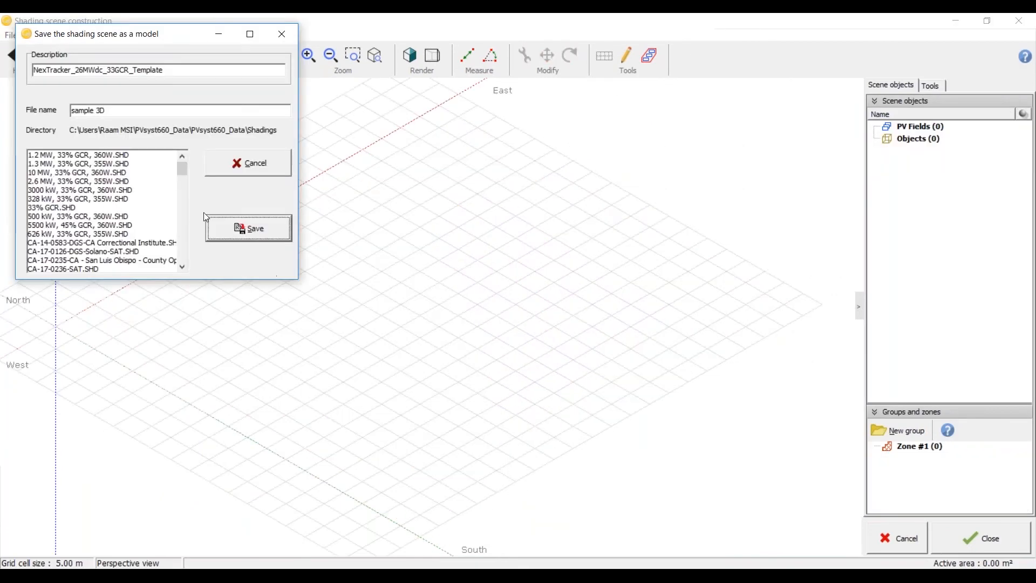
{"action": "left_click_drag", "start_coordinate": [115, 110], "coordinate": [49, 107]}
{"action": "key", "text": "ctrl+c"}
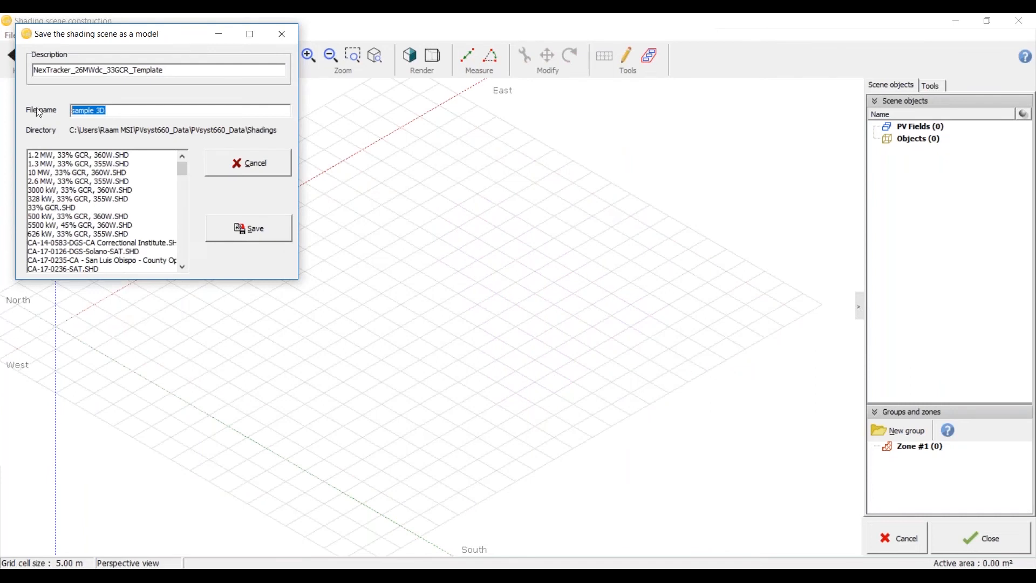
{"action": "left_click_drag", "start_coordinate": [174, 67], "coordinate": [32, 69]}
{"action": "key", "text": "ctrl+v"}
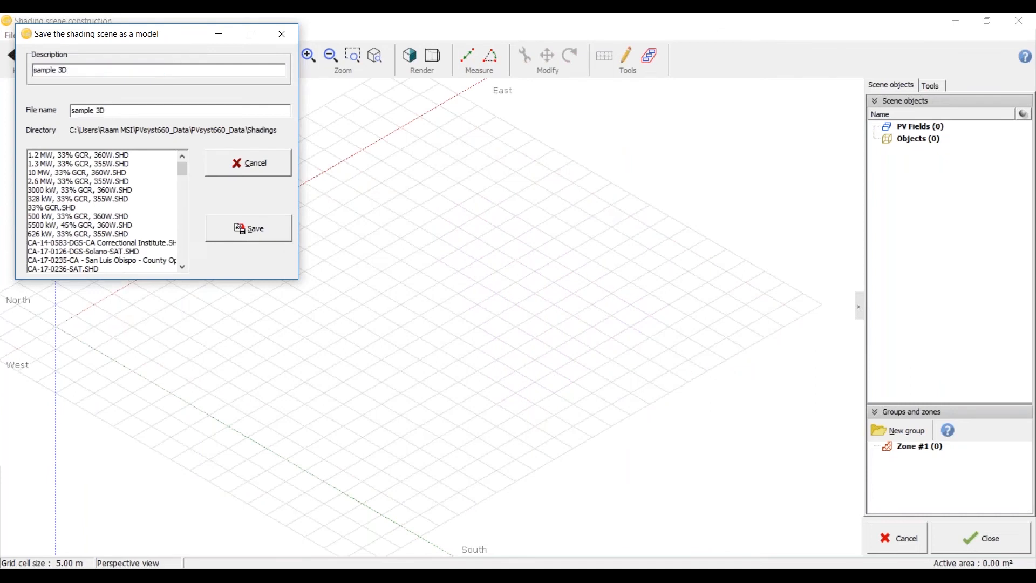
{"action": "key", "text": "ctrl+a"}
{"action": "left_click", "coordinate": [270, 229]}
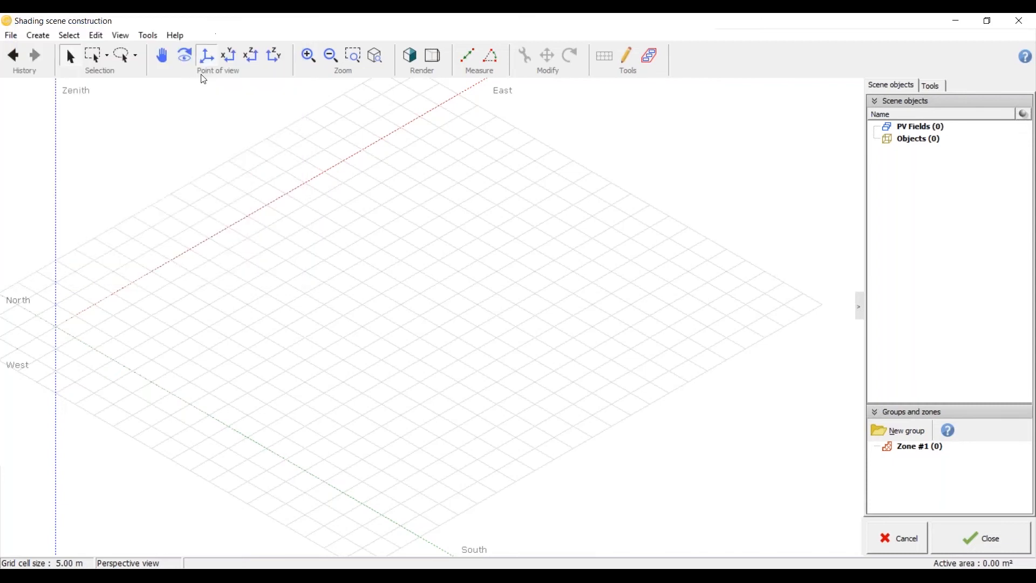
Step: Examine the empty scene's axes and grid in the perspective and top views
{"action": "scroll", "coordinate": [383, 295], "scroll_direction": "down", "scroll_amount": 5}
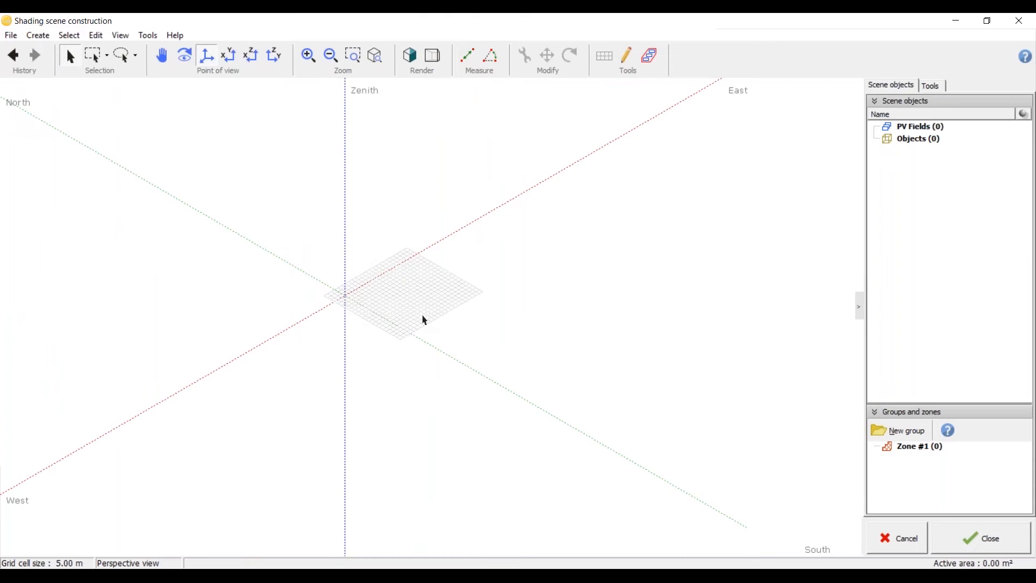
{"action": "middle_click_drag", "start_coordinate": [358, 284], "coordinate": [376, 194]}
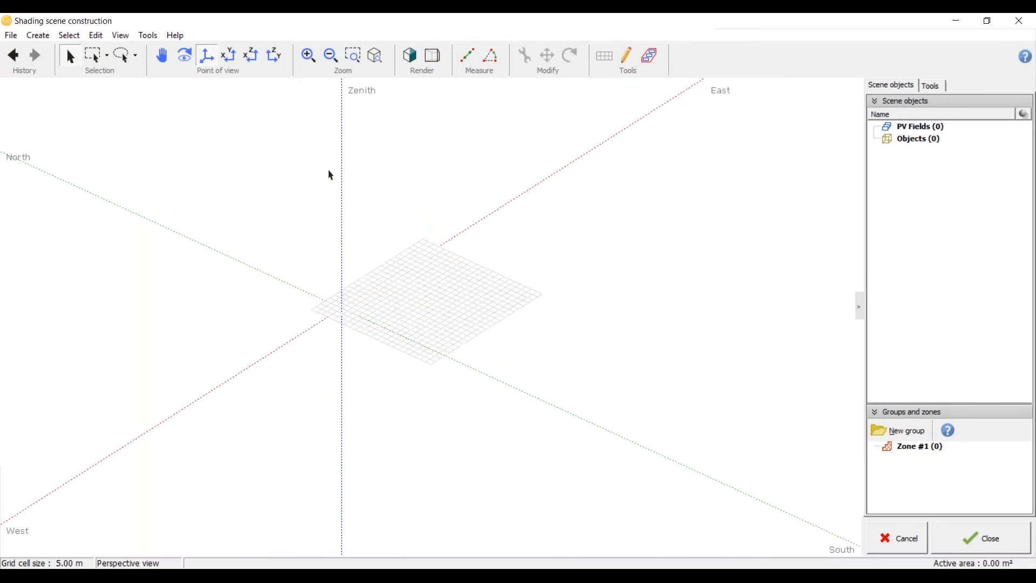
{"action": "left_click", "coordinate": [231, 63]}
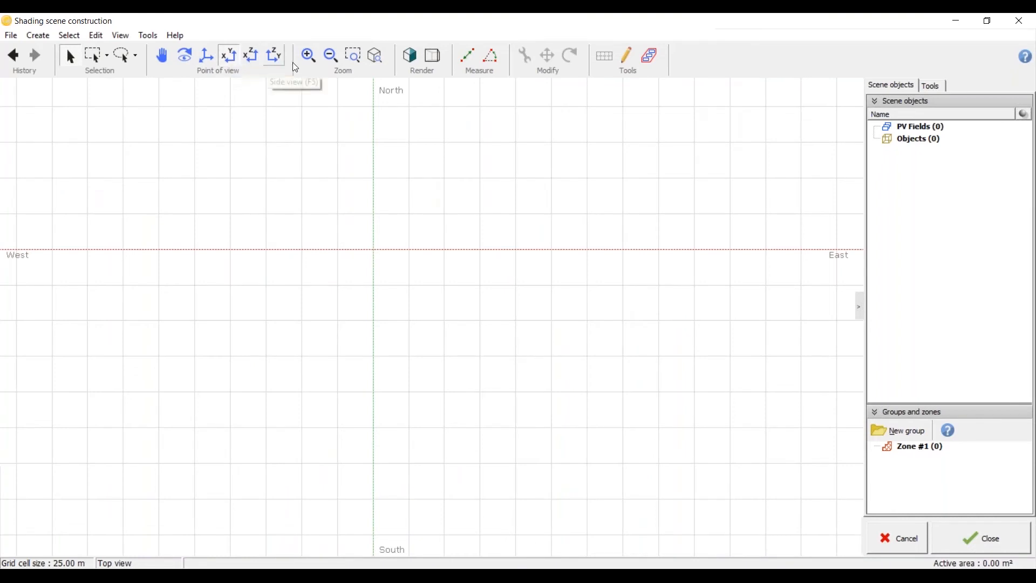
{"action": "left_click", "coordinate": [210, 60]}
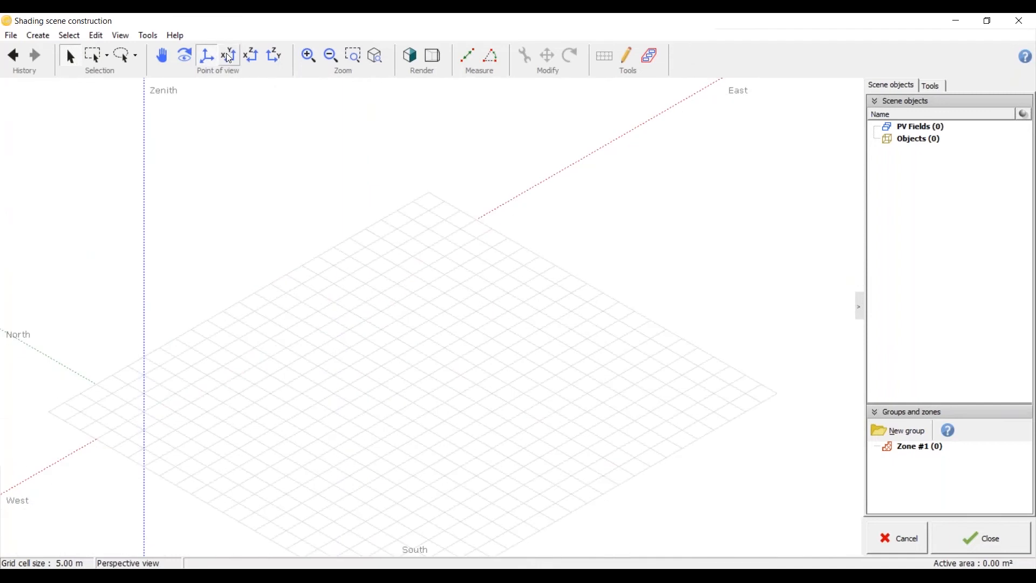
{"action": "left_click", "coordinate": [229, 57]}
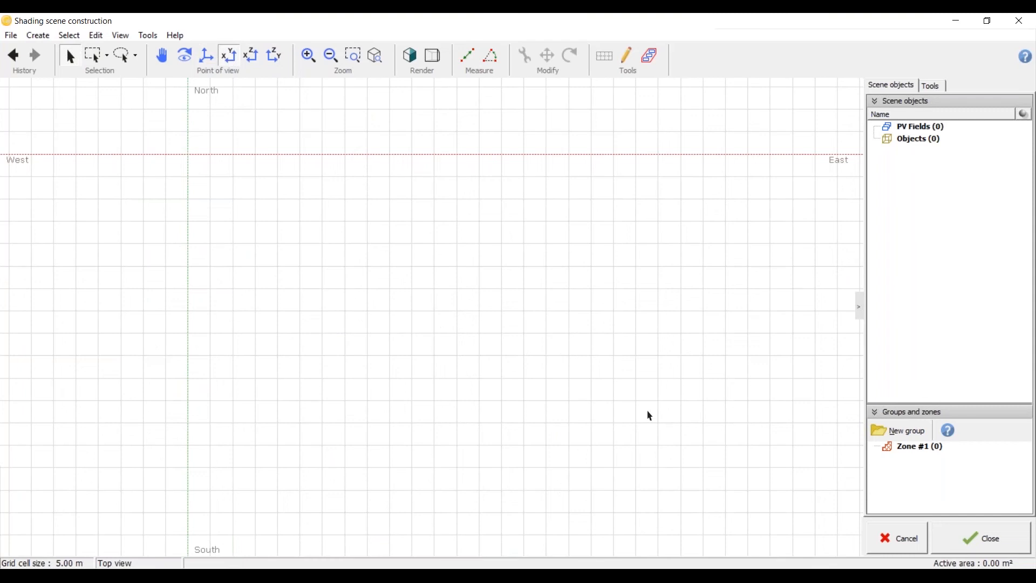
Step: Delete the empty Zone #1 from the scene's groups and zones
{"action": "right_click", "coordinate": [918, 447]}
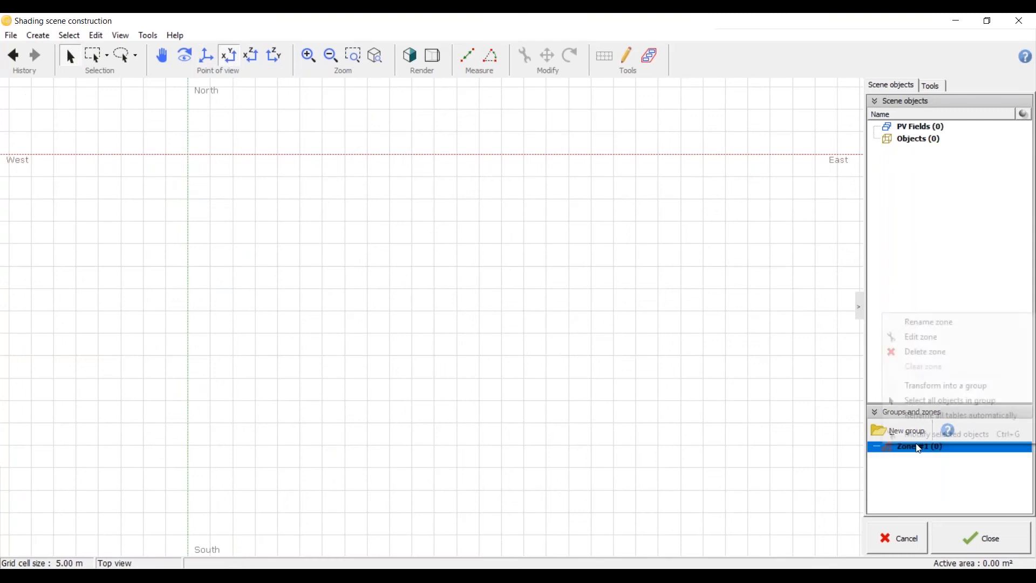
{"action": "left_click", "coordinate": [926, 352]}
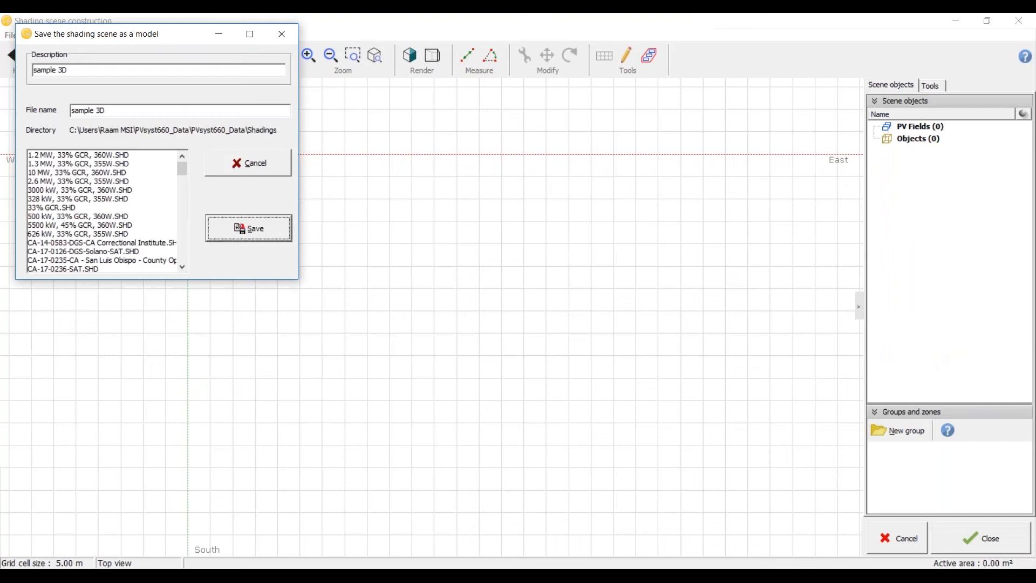
{"action": "left_click", "coordinate": [248, 227]}
{"action": "left_click", "coordinate": [568, 355]}
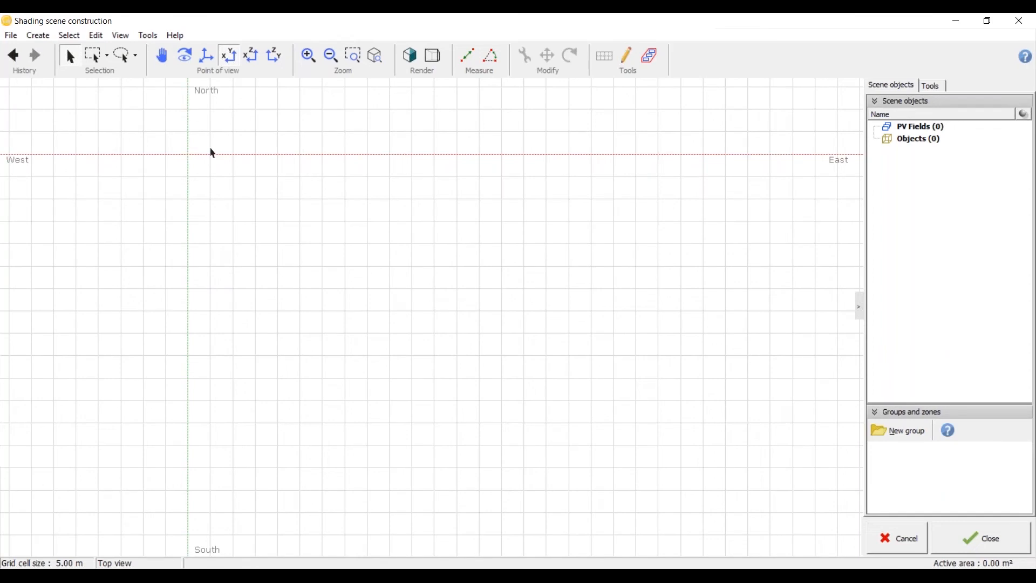
Step: Start a new, empty shading scene in place of the current one
{"action": "left_click", "coordinate": [12, 35]}
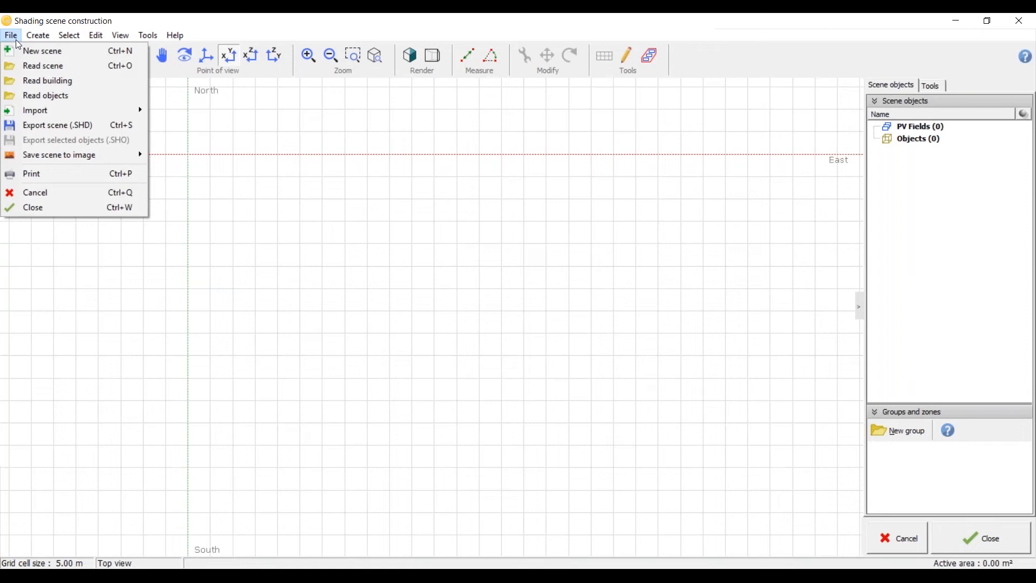
{"action": "left_click", "coordinate": [550, 347]}
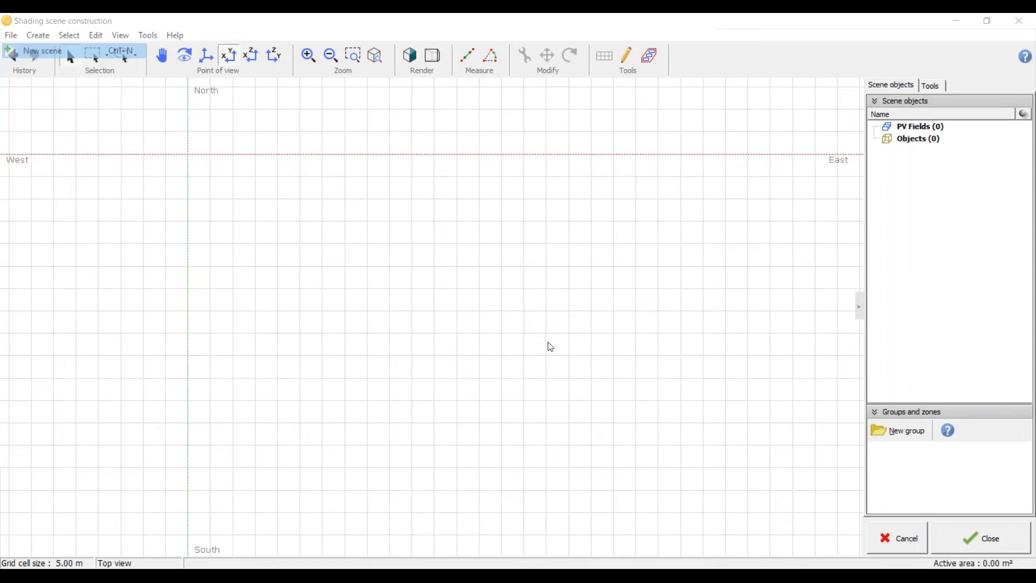
{"action": "left_click", "coordinate": [548, 342]}
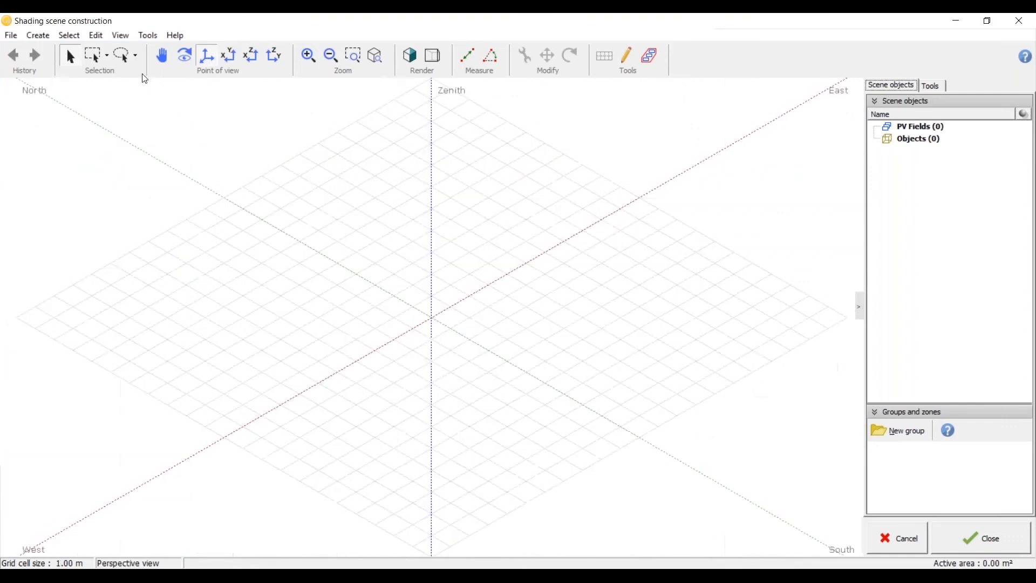
{"action": "left_click", "coordinate": [11, 36]}
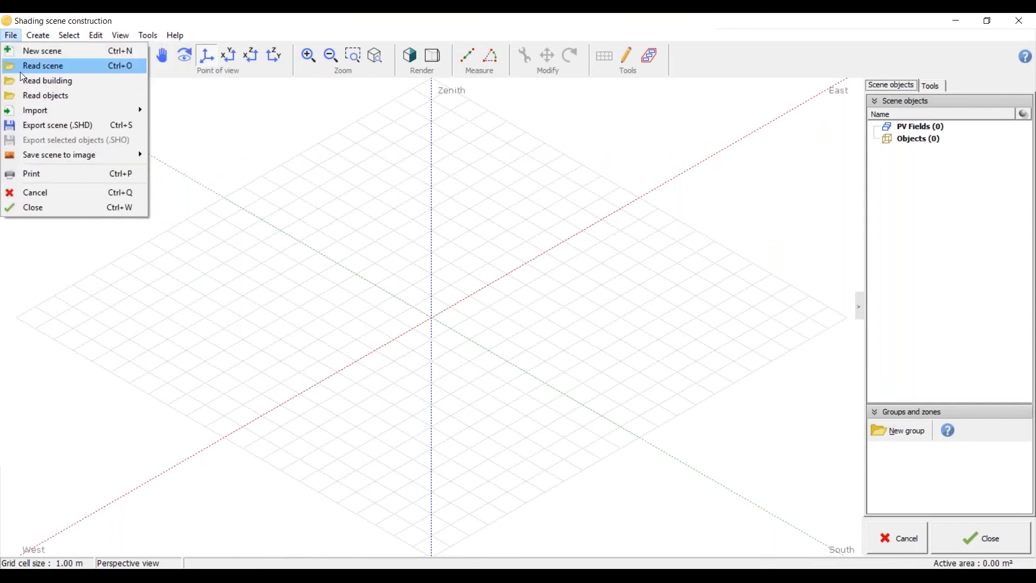
{"action": "mouse_move", "coordinate": [32, 34]}
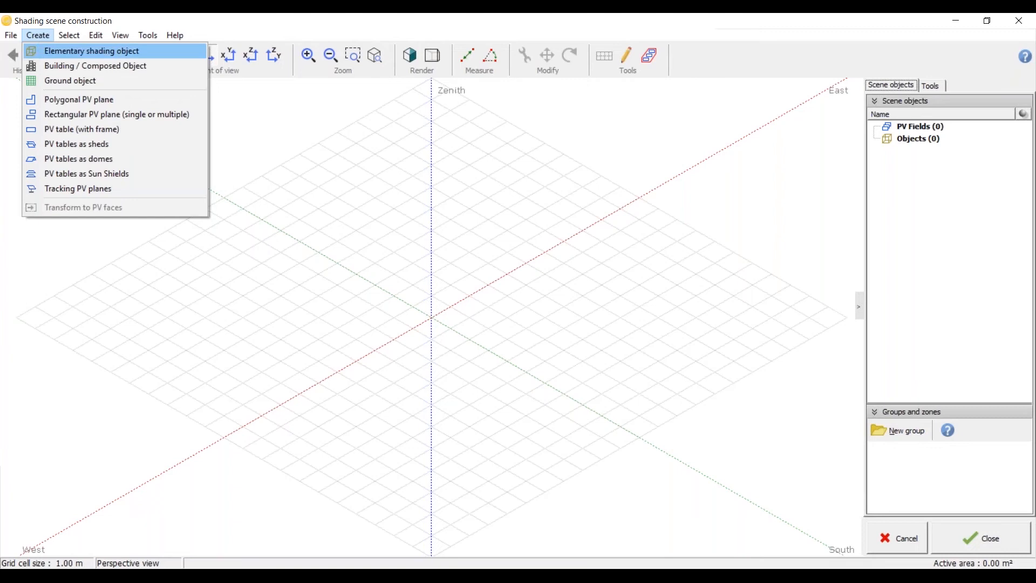
{"action": "left_click", "coordinate": [92, 52]}
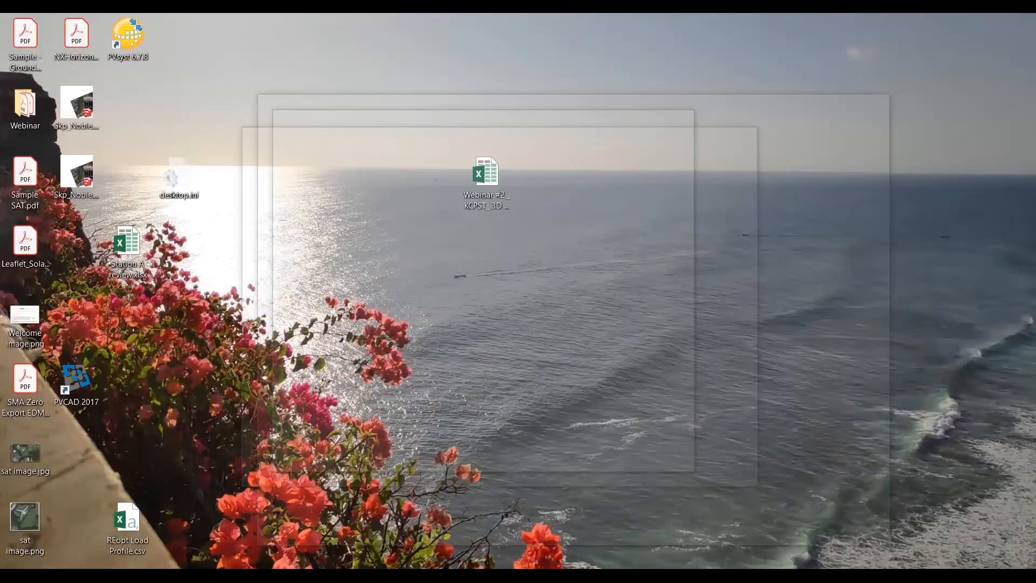
Step: Switch to the "Sample - Ground Mount - FT.pdf" drawing in Adobe Acrobat Reader and examine the fenced PV array layout
{"action": "key", "text": "alt+Tab"}
{"action": "double_click", "coordinate": [585, 105]}
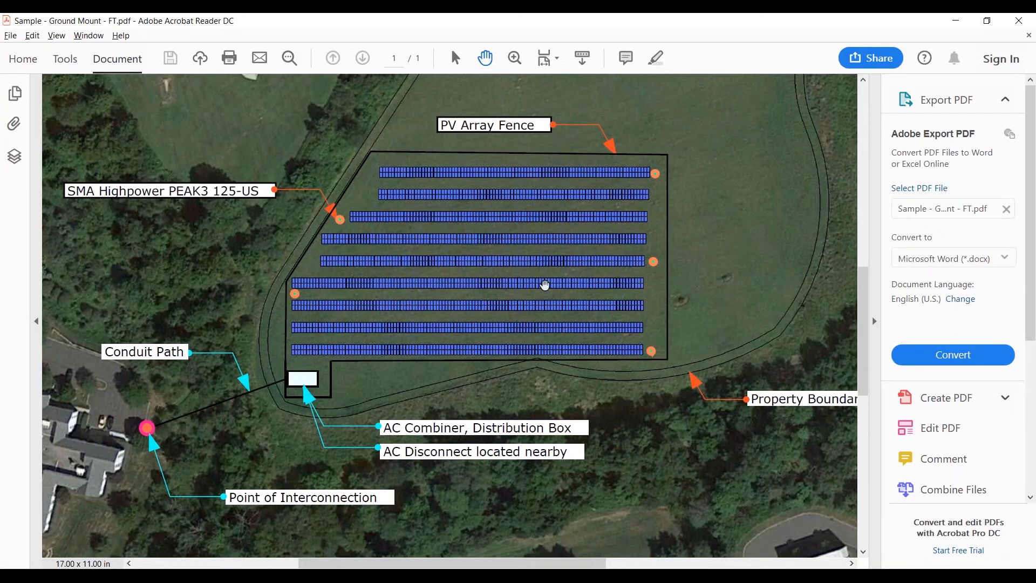
{"action": "scroll", "coordinate": [545, 285], "scroll_direction": "up", "scroll_amount": 1, "text": "ctrl"}
{"action": "scroll", "coordinate": [617, 275], "scroll_direction": "up", "scroll_amount": 1}
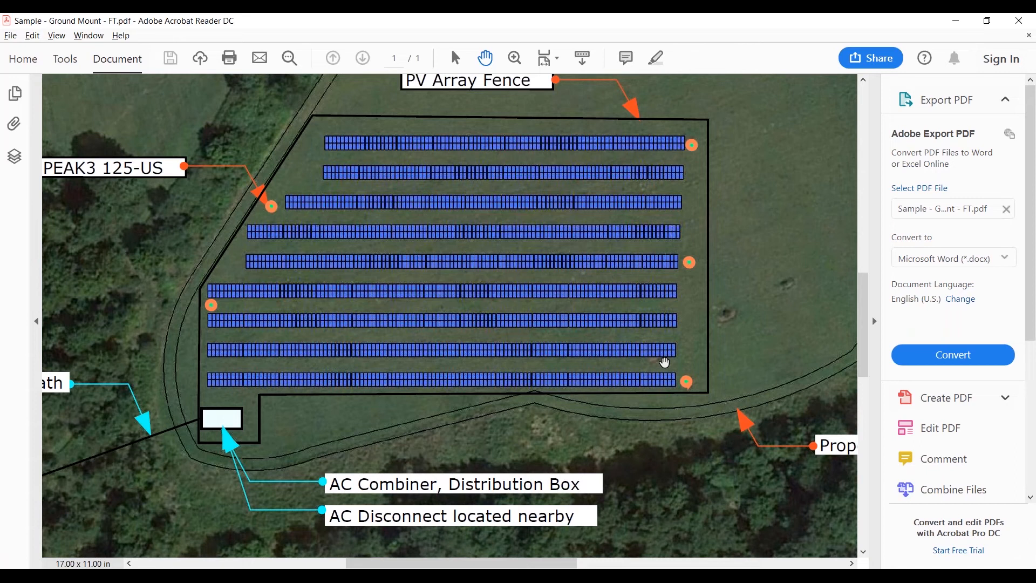
{"action": "scroll", "coordinate": [664, 362], "scroll_direction": "up", "scroll_amount": 1, "text": "ctrl"}
{"action": "scroll", "coordinate": [664, 362], "scroll_direction": "up", "scroll_amount": 2, "text": "ctrl"}
Step: Read the module, tilt, azimuth and pitch entries in the drawing's system description, and return to the PVsyst shading scene
{"action": "scroll", "coordinate": [678, 311], "scroll_direction": "down", "scroll_amount": 1, "text": "ctrl"}
{"action": "scroll", "coordinate": [678, 311], "scroll_direction": "down", "scroll_amount": 1, "text": "ctrl"}
{"action": "scroll", "coordinate": [668, 407], "scroll_direction": "down", "scroll_amount": 2, "text": "ctrl"}
{"action": "scroll", "coordinate": [585, 423], "scroll_direction": "up", "scroll_amount": 2, "text": "ctrl"}
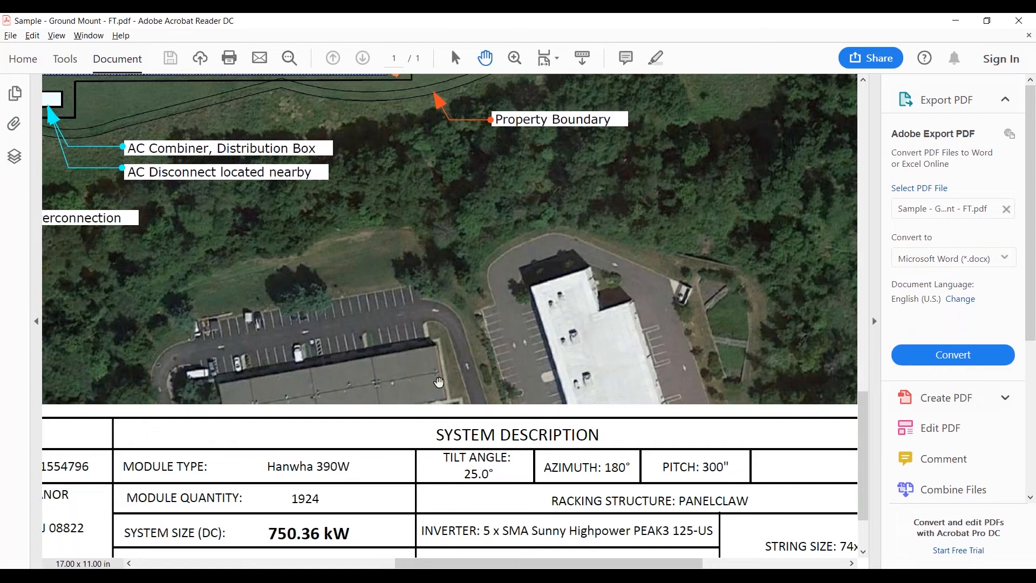
{"action": "left_click_drag", "start_coordinate": [409, 456], "coordinate": [423, 448]}
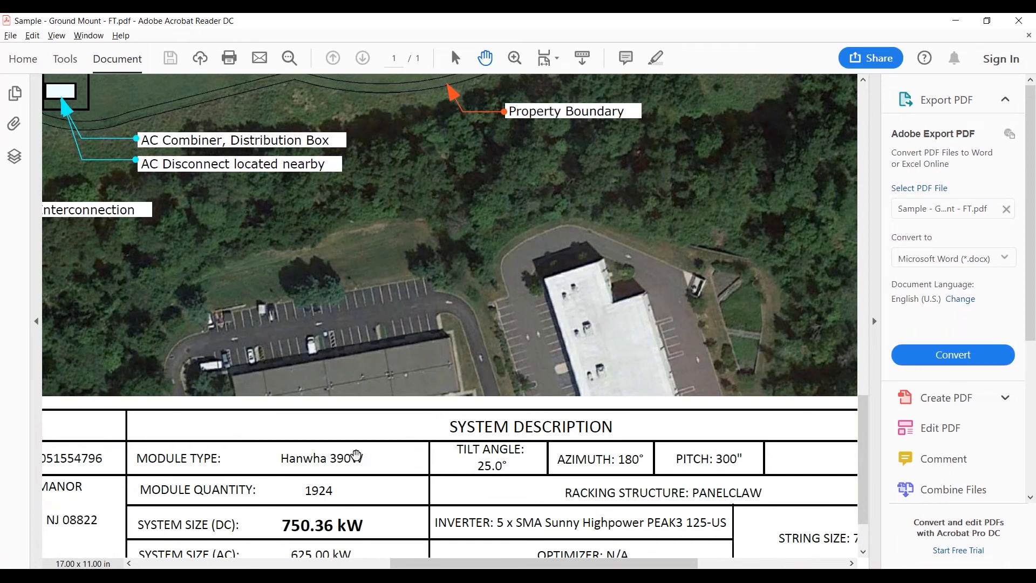
{"action": "left_click_drag", "start_coordinate": [421, 432], "coordinate": [430, 440]}
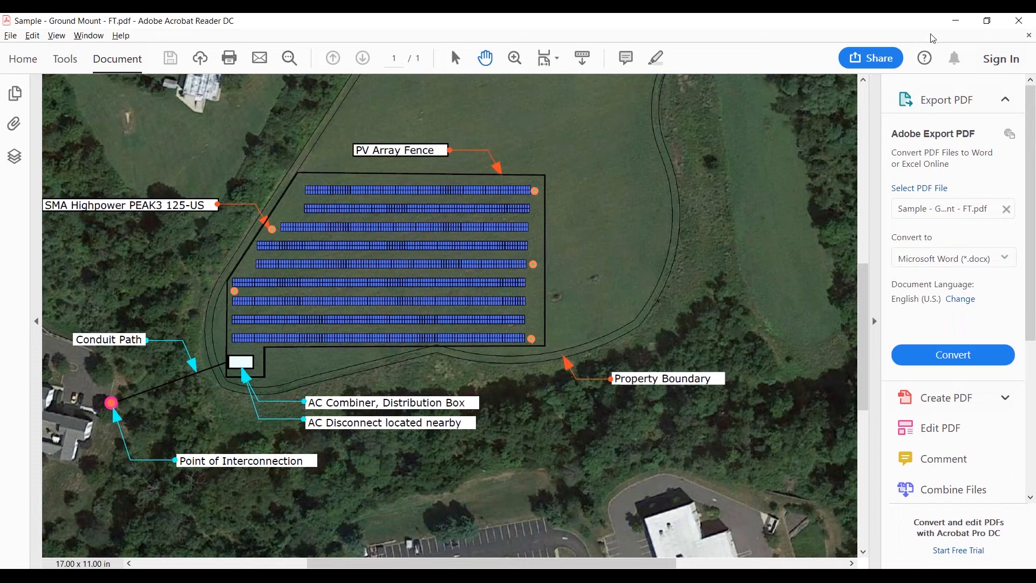
{"action": "left_click", "coordinate": [952, 26]}
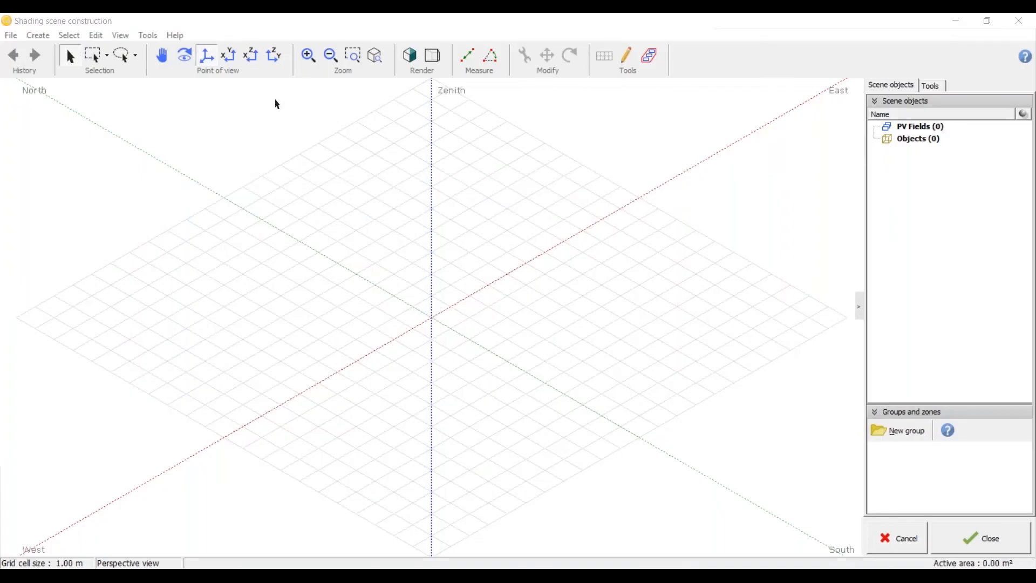
Step: Show the scene from above, start a new elementary shading object, and display its parallelepiped as a shaded solid
{"action": "left_click", "coordinate": [231, 56]}
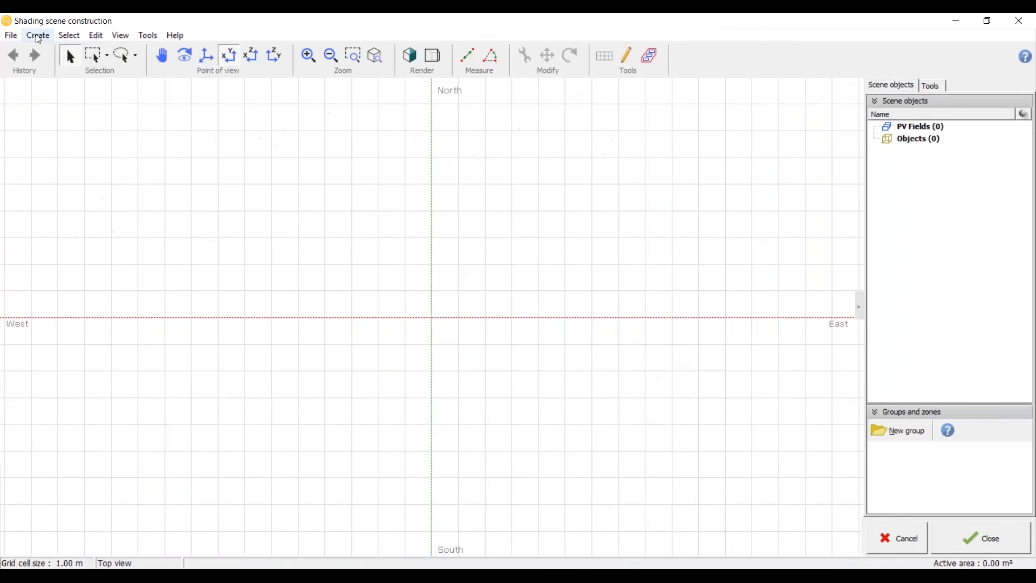
{"action": "left_click", "coordinate": [39, 36]}
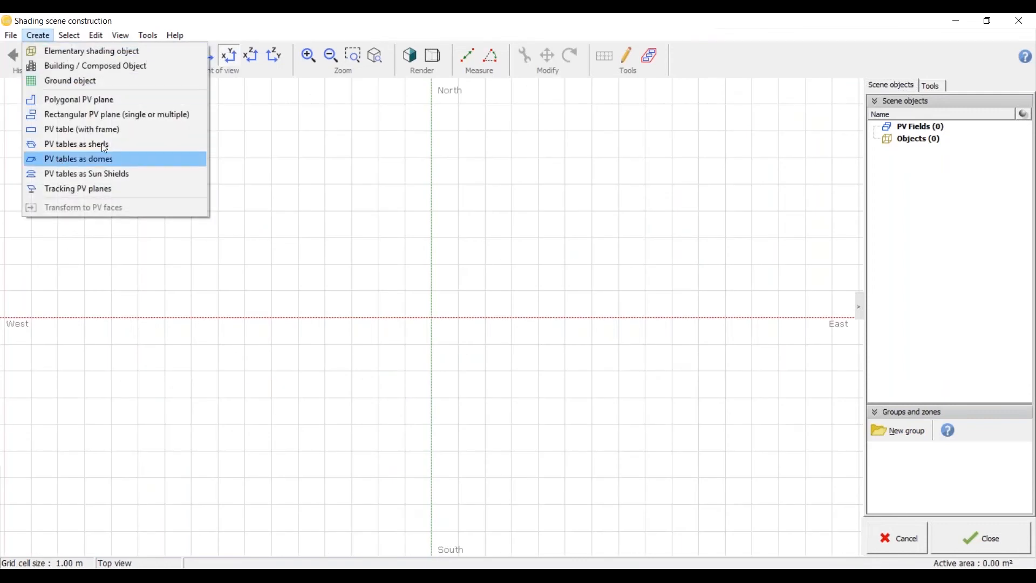
{"action": "left_click", "coordinate": [104, 59]}
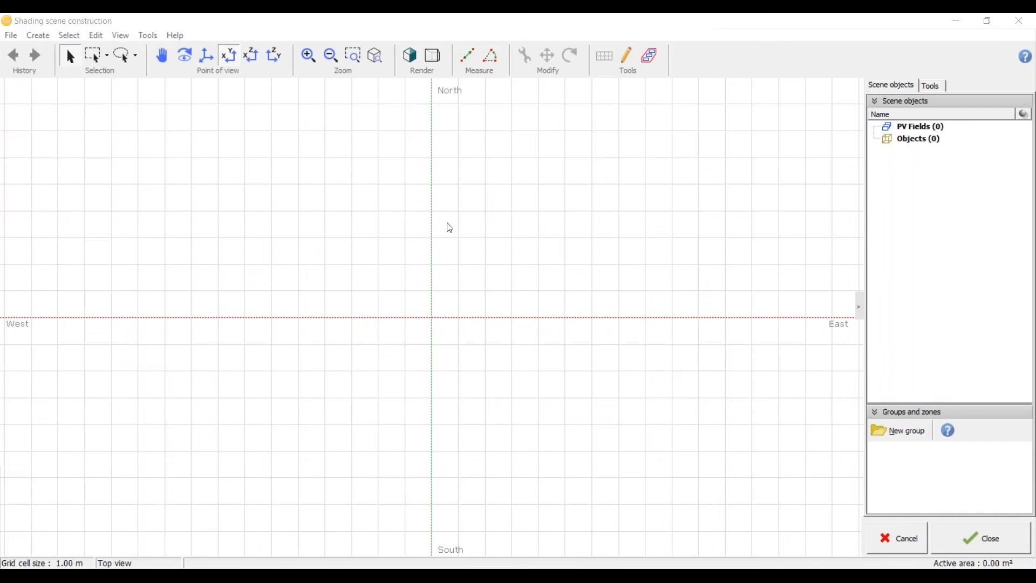
{"action": "left_click_drag", "start_coordinate": [374, 41], "coordinate": [421, 54]}
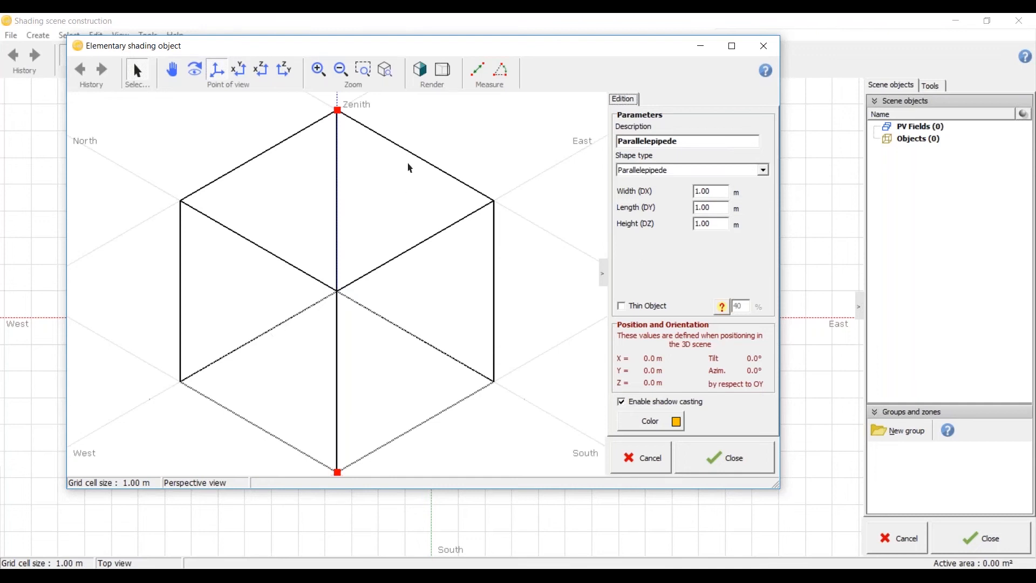
{"action": "left_click", "coordinate": [424, 77]}
{"action": "mouse_move", "coordinate": [332, 394]}
{"action": "left_mouse_down"}
{"action": "mouse_move", "coordinate": [497, 335]}
{"action": "mouse_move", "coordinate": [291, 347]}
{"action": "mouse_move", "coordinate": [440, 337]}
{"action": "mouse_move", "coordinate": [259, 427]}
{"action": "mouse_move", "coordinate": [183, 373]}
{"action": "left_mouse_up"}
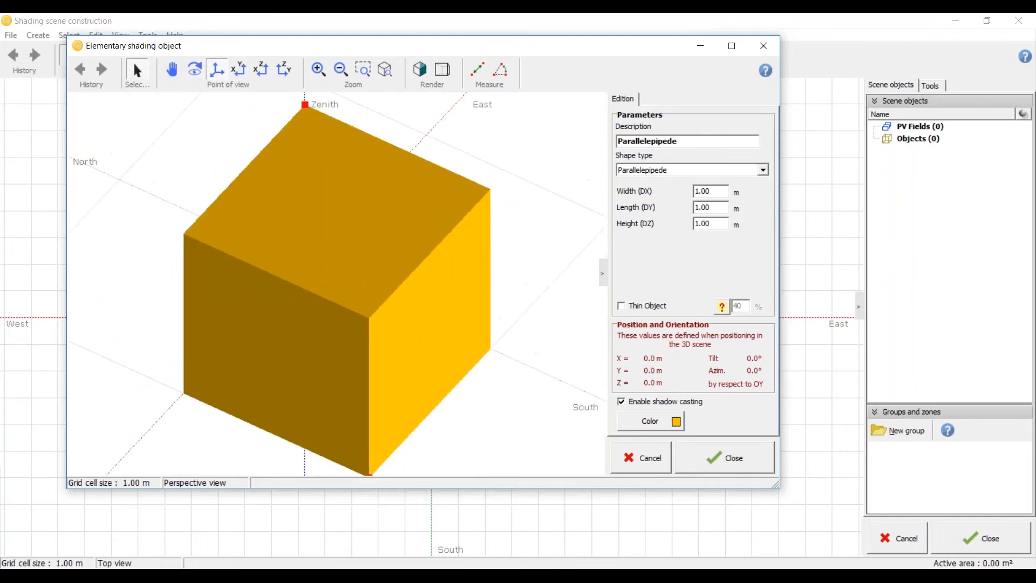
{"action": "scroll", "coordinate": [246, 351], "scroll_direction": "down", "scroll_amount": 2}
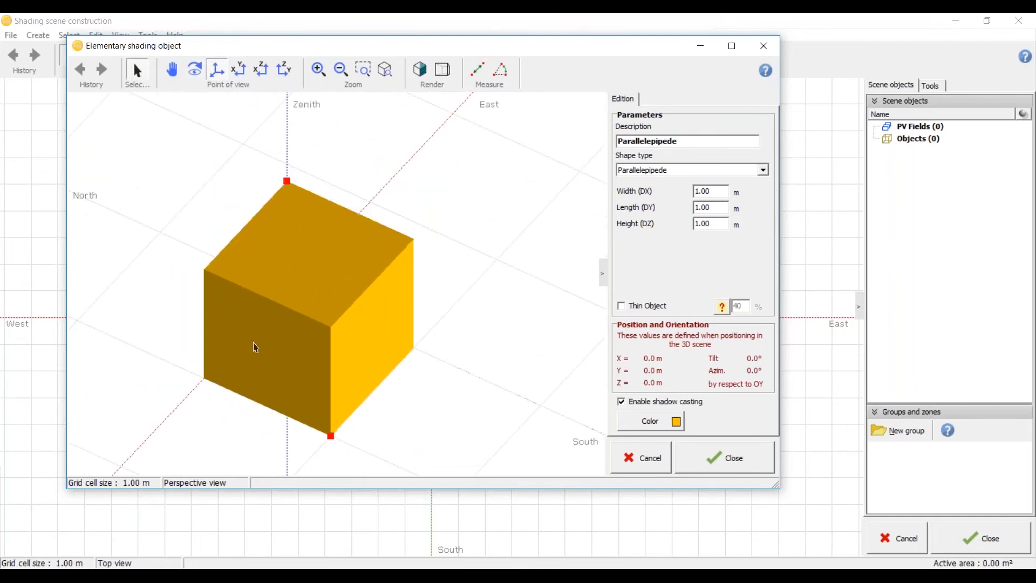
{"action": "scroll", "coordinate": [256, 348], "scroll_direction": "up", "scroll_amount": 1}
Step: Set the parallelepiped's color to light gray
{"action": "left_click", "coordinate": [663, 420]}
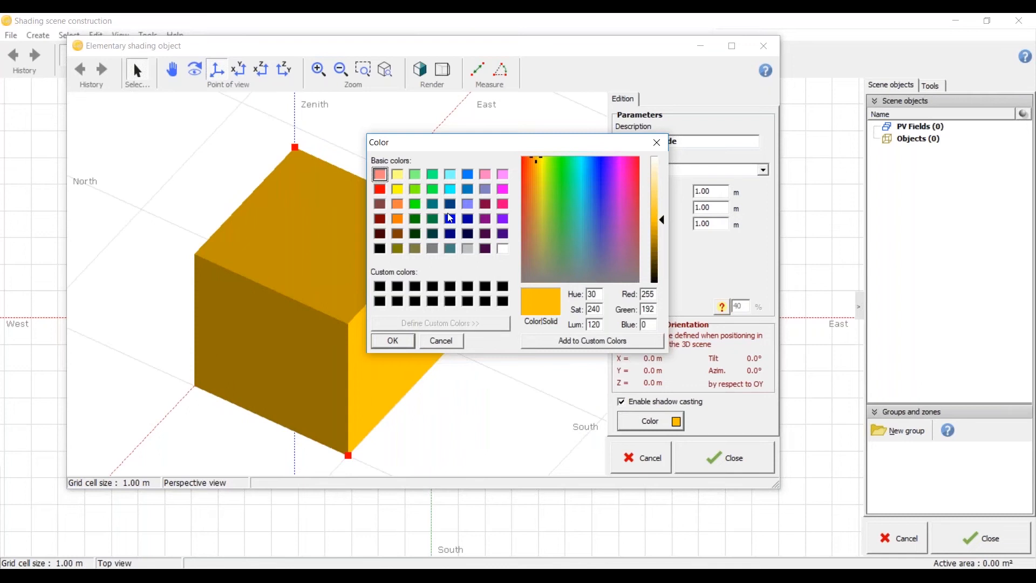
{"action": "left_click", "coordinate": [465, 247]}
{"action": "left_click", "coordinate": [402, 339]}
{"action": "scroll", "coordinate": [361, 306], "scroll_direction": "up", "scroll_amount": 5}
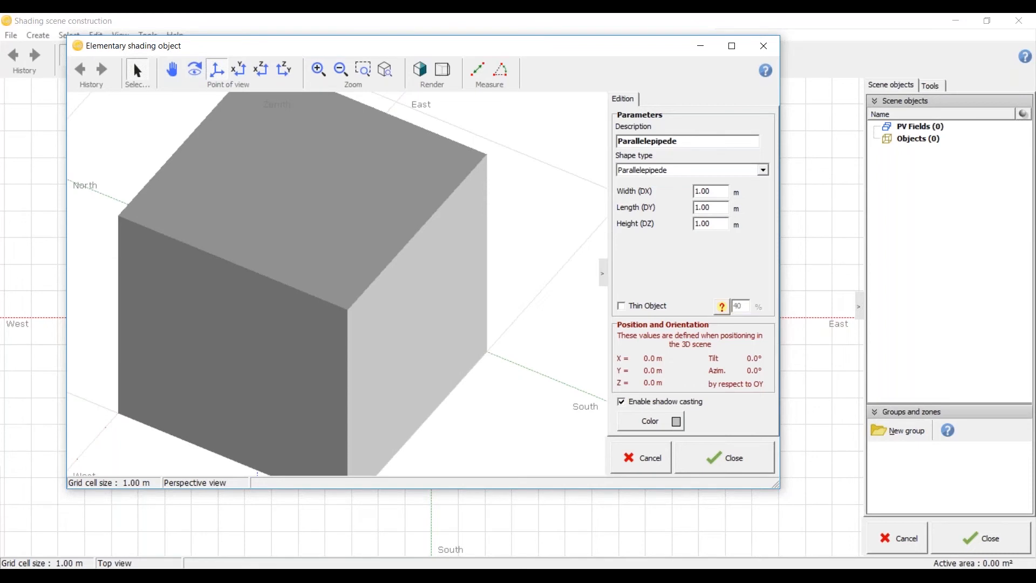
Step: Set the parallelepiped's color to orange (red 255, green 128, blue 0)
{"action": "left_click", "coordinate": [670, 427]}
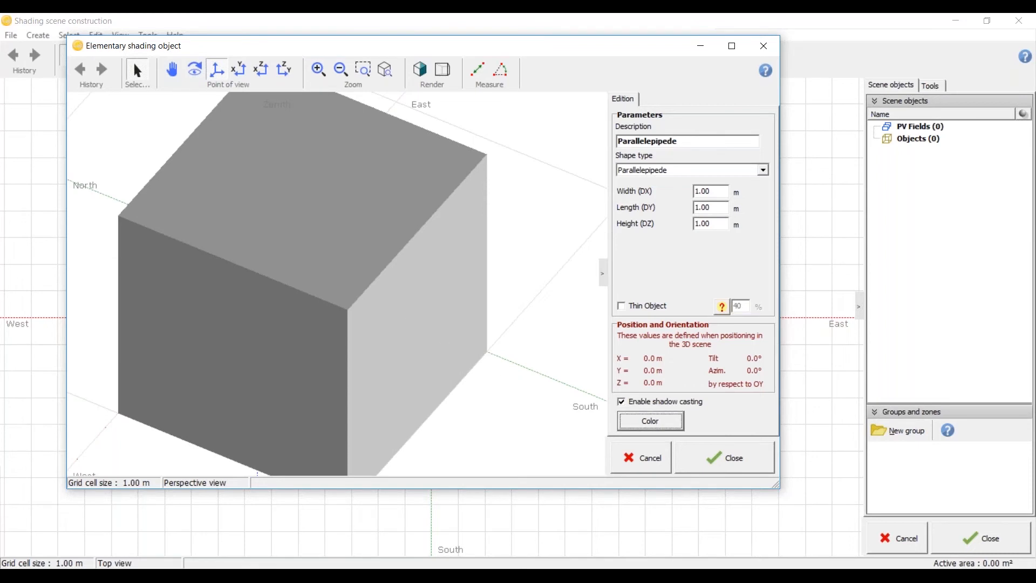
{"action": "left_click", "coordinate": [398, 218]}
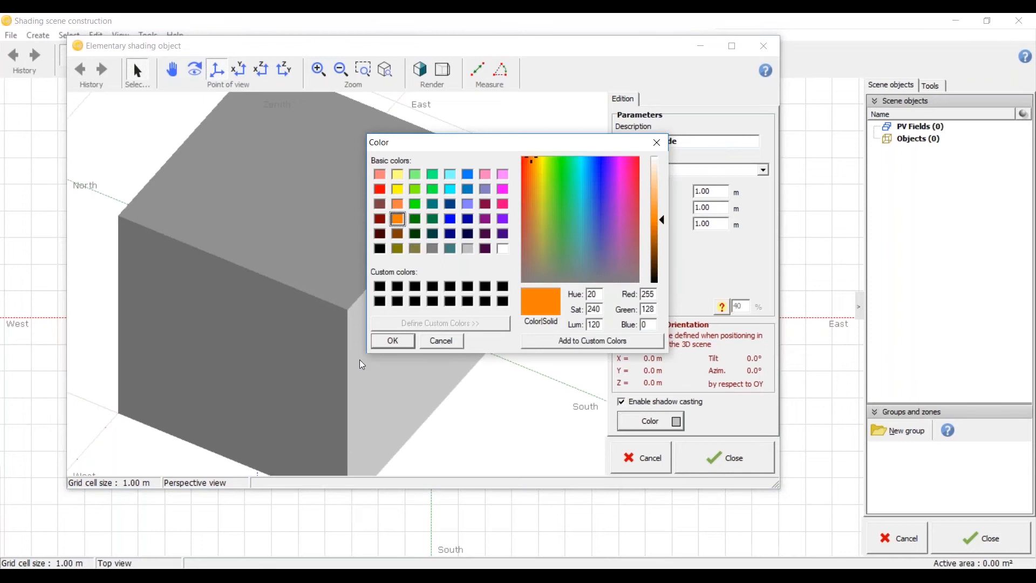
{"action": "left_click", "coordinate": [392, 341]}
{"action": "scroll", "coordinate": [495, 288], "scroll_direction": "down", "scroll_amount": 2}
{"action": "middle_click_drag", "start_coordinate": [494, 288], "coordinate": [404, 336]}
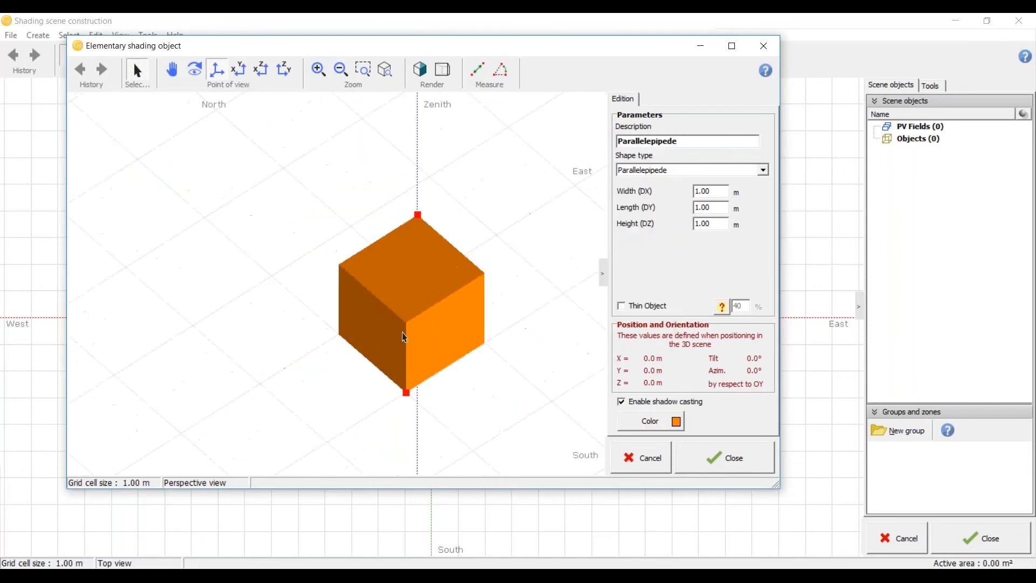
{"action": "left_click", "coordinate": [693, 142]}
{"action": "left_click", "coordinate": [764, 172]}
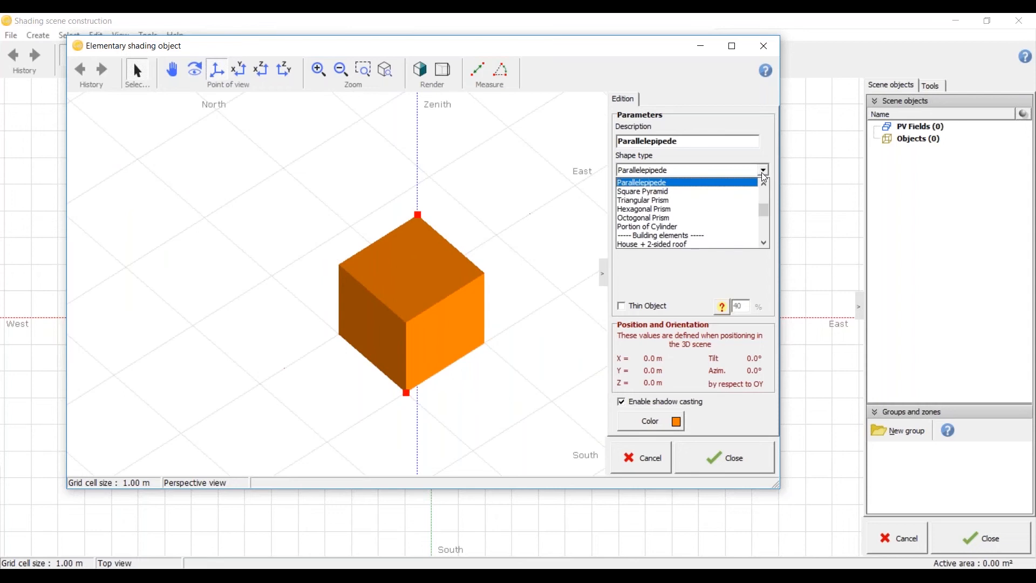
{"action": "left_click", "coordinate": [503, 234]}
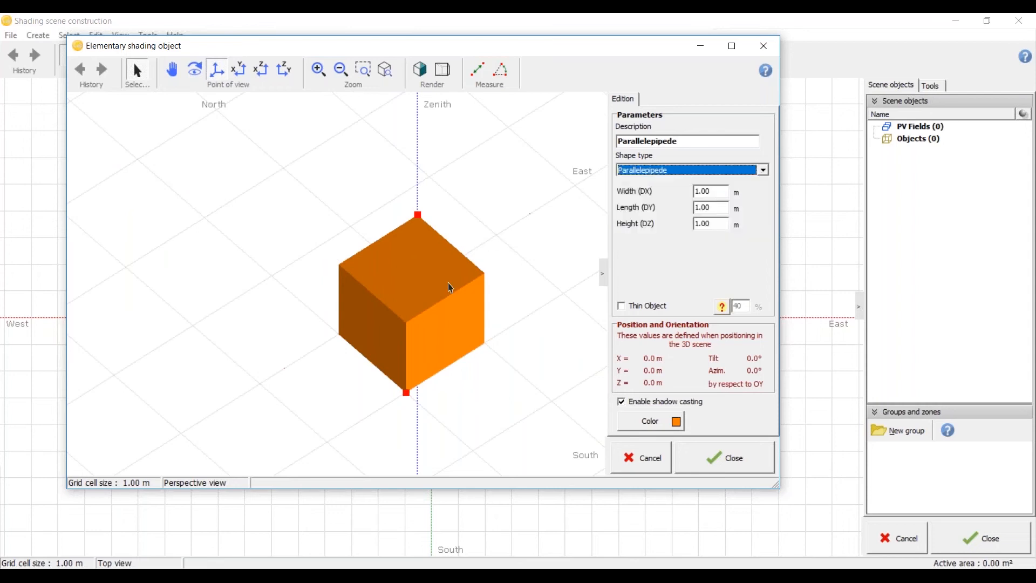
Step: Set the parallelepiped's width to 25 m, length to 35 m and height to 33 m
{"action": "scroll", "coordinate": [447, 283], "scroll_direction": "up", "scroll_amount": 2}
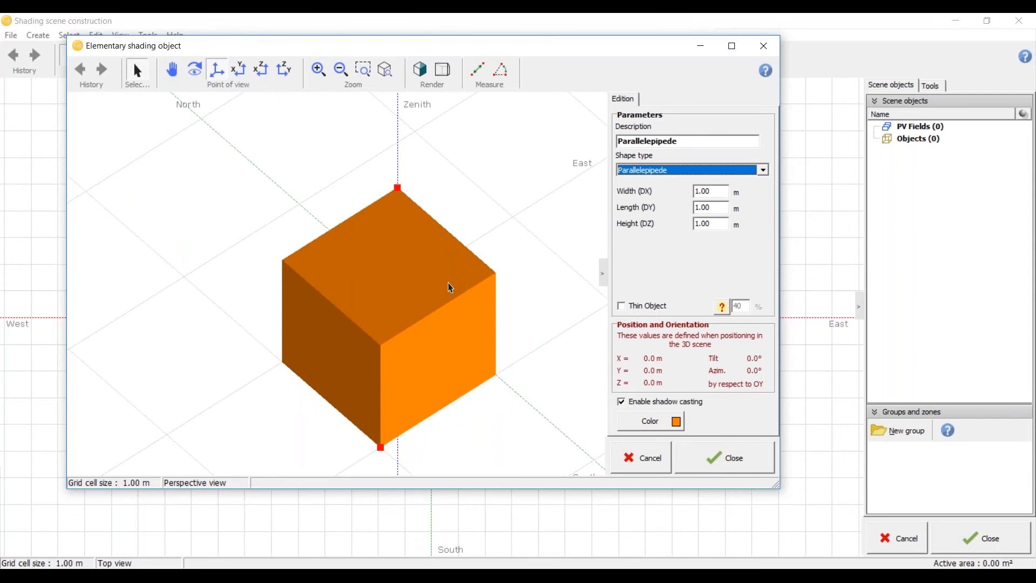
{"action": "left_click", "coordinate": [718, 191]}
{"action": "left_click_drag", "start_coordinate": [718, 192], "coordinate": [687, 194]}
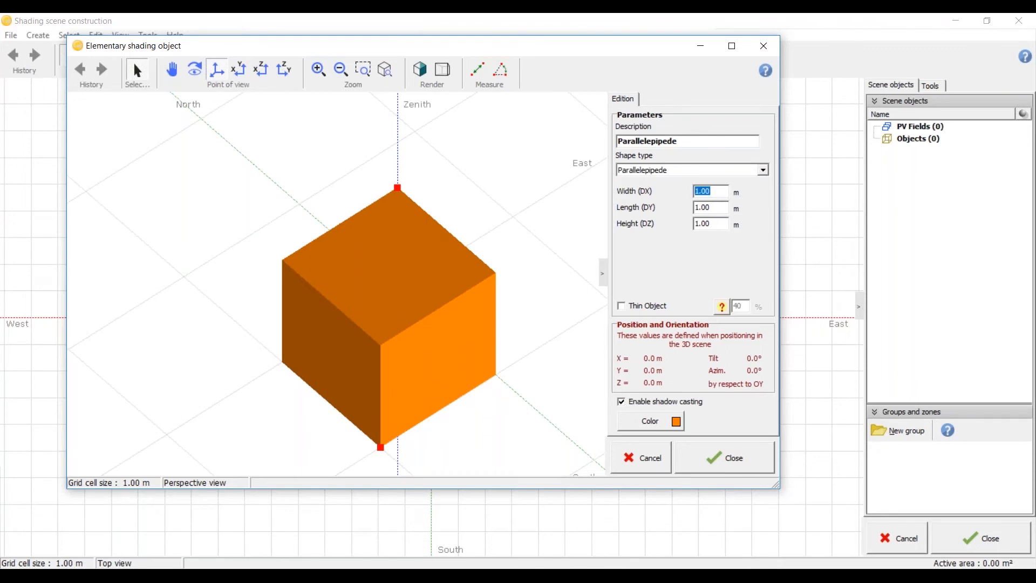
{"action": "type", "text": "25"}
{"action": "key", "text": "Tab"}
{"action": "type", "text": "35"}
{"action": "key", "text": "Tab"}
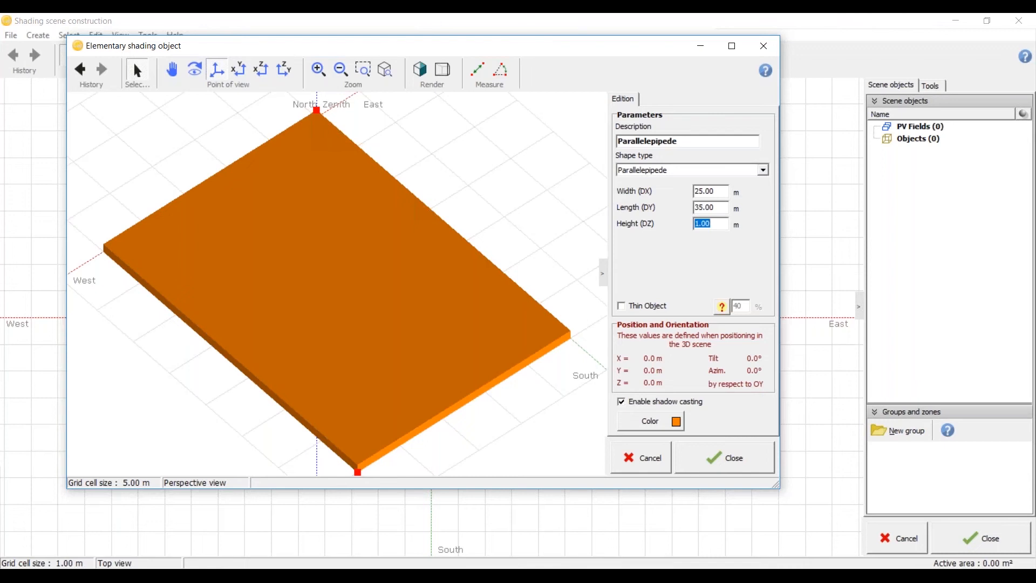
{"action": "type", "text": "33"}
{"action": "key", "text": "Return"}
{"action": "left_click_drag", "start_coordinate": [432, 183], "coordinate": [205, 249]}
{"action": "middle_click_drag", "start_coordinate": [203, 248], "coordinate": [186, 243]}
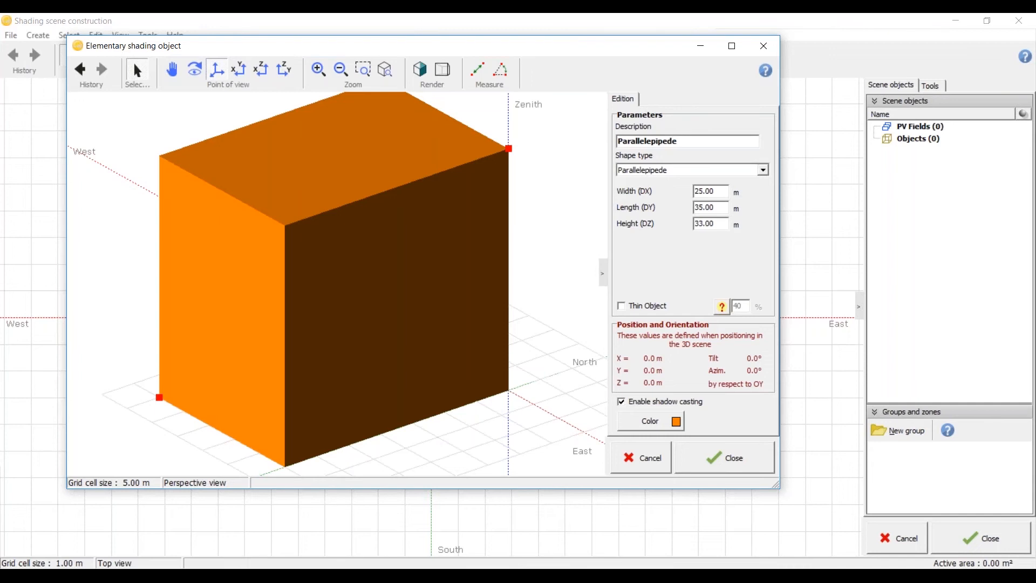
Step: Change the parallelepiped's dimensions to 50 m width, 10 m length and 25 m height
{"action": "left_click_drag", "start_coordinate": [717, 191], "coordinate": [682, 191]}
{"action": "double_click", "coordinate": [715, 189]}
{"action": "double_click", "coordinate": [699, 193]}
{"action": "type", "text": "50"}
{"action": "key", "text": "Tab"}
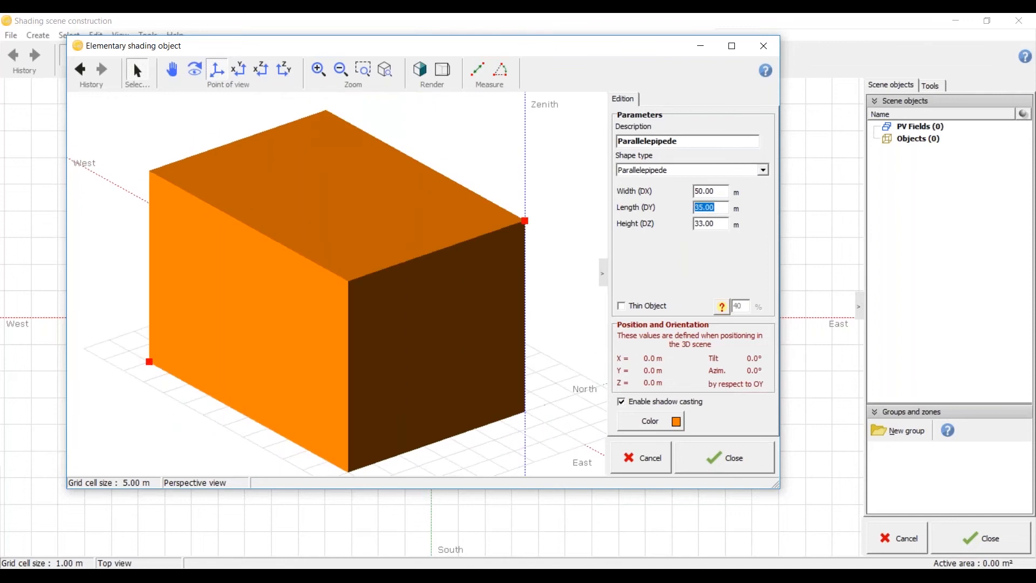
{"action": "type", "text": "10"}
{"action": "key", "text": "Tab"}
{"action": "type", "text": "25"}
{"action": "left_click", "coordinate": [722, 208]}
{"action": "scroll", "coordinate": [455, 321], "scroll_direction": "down", "scroll_amount": 4}
{"action": "middle_click_drag", "start_coordinate": [455, 322], "coordinate": [357, 432]}
{"action": "scroll", "coordinate": [501, 361], "scroll_direction": "up", "scroll_amount": 3}
{"action": "middle_click_drag", "start_coordinate": [503, 362], "coordinate": [302, 397]}
Step: Set the parallelepiped's width to 10 m and length to 50 m, and place the finished object in the shading scene
{"action": "double_click", "coordinate": [717, 193]}
{"action": "type", "text": "10"}
{"action": "key", "text": "Tab"}
{"action": "type", "text": "50"}
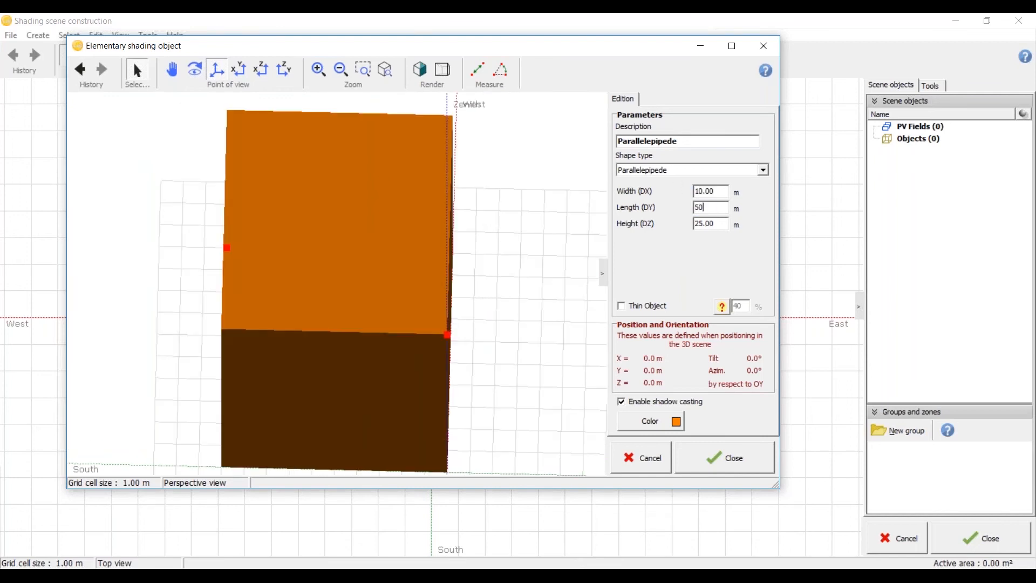
{"action": "left_click", "coordinate": [713, 224]}
{"action": "scroll", "coordinate": [345, 270], "scroll_direction": "down", "scroll_amount": 3}
{"action": "scroll", "coordinate": [343, 275], "scroll_direction": "up", "scroll_amount": 3}
{"action": "scroll", "coordinate": [345, 282], "scroll_direction": "down", "scroll_amount": 5}
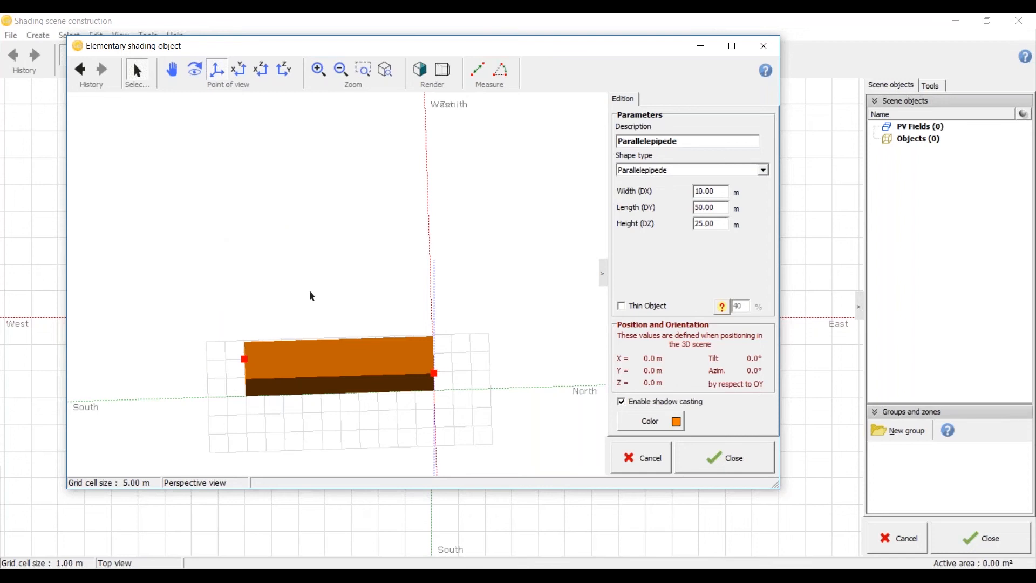
{"action": "left_click", "coordinate": [713, 447]}
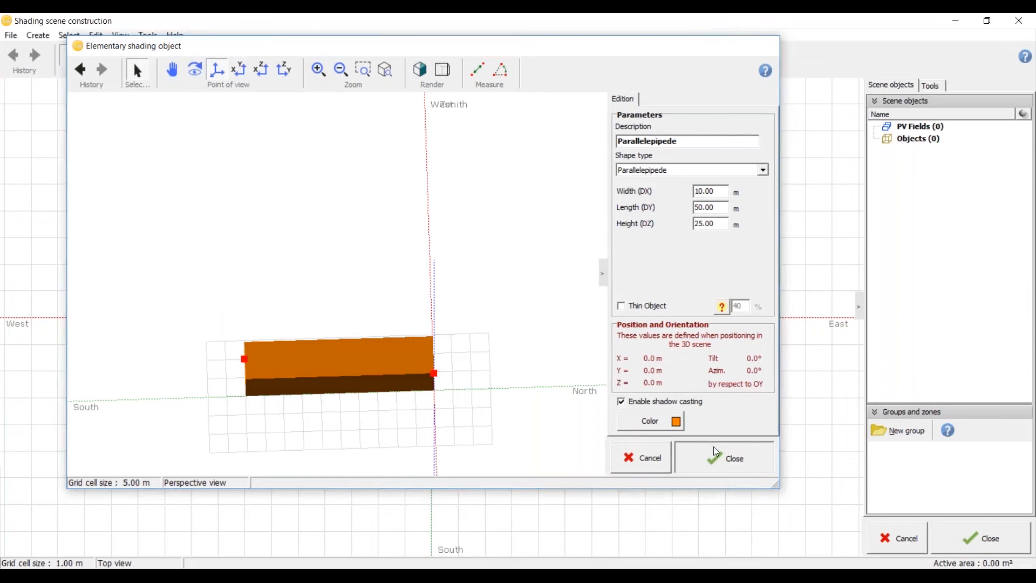
{"action": "middle_click_drag", "start_coordinate": [506, 325], "coordinate": [441, 326]}
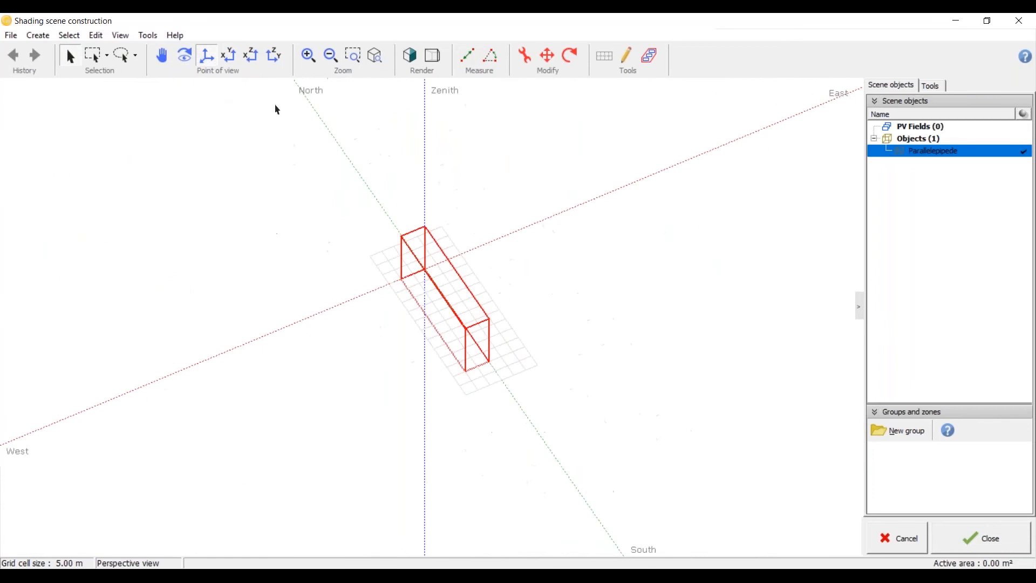
Step: Switch the scene to realistic rendering and examine the placed parallelepiped in perspective and from above
{"action": "left_click", "coordinate": [411, 56]}
{"action": "scroll", "coordinate": [515, 303], "scroll_direction": "up", "scroll_amount": 4}
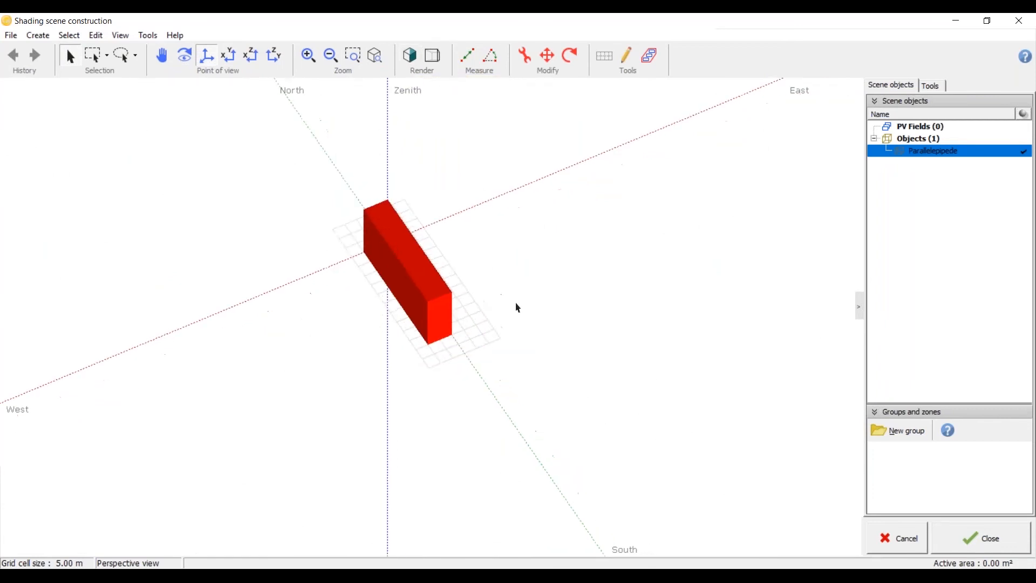
{"action": "middle_click_drag", "start_coordinate": [516, 304], "coordinate": [572, 345]}
{"action": "scroll", "coordinate": [572, 345], "scroll_direction": "down", "scroll_amount": 4}
{"action": "left_click", "coordinate": [228, 55]}
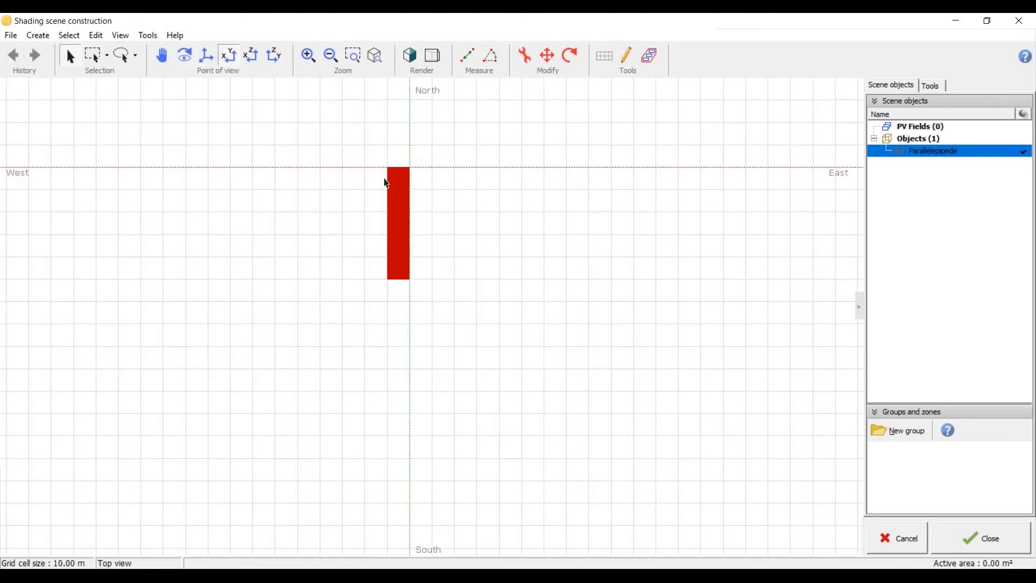
{"action": "middle_click_drag", "start_coordinate": [403, 180], "coordinate": [402, 201]}
{"action": "scroll", "coordinate": [405, 205], "scroll_direction": "up", "scroll_amount": 2}
{"action": "scroll", "coordinate": [406, 205], "scroll_direction": "down", "scroll_amount": 2}
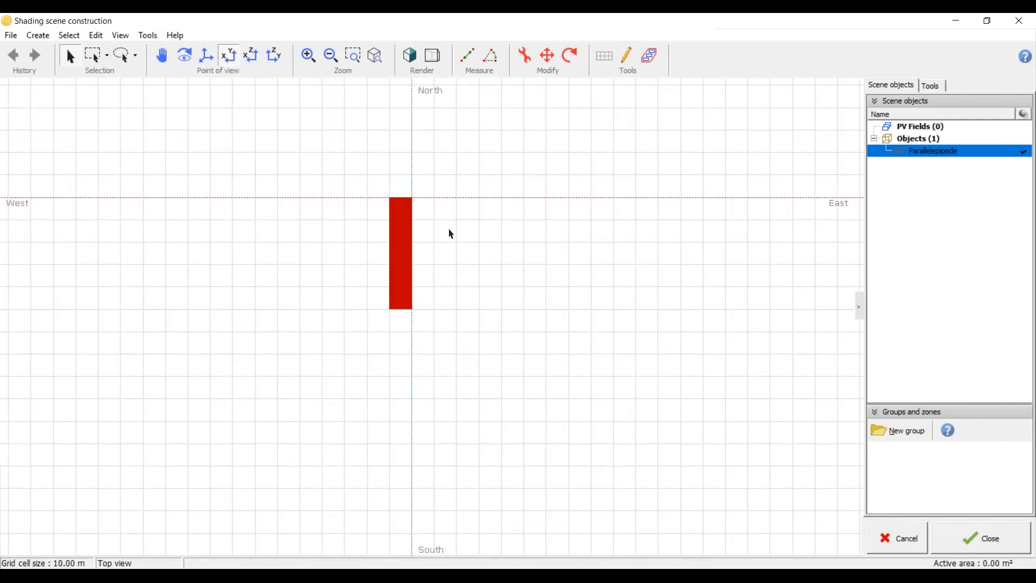
Step: Set the placed parallelepiped's width to 50 m and length to 10 m, and return it to the shading scene
{"action": "scroll", "coordinate": [429, 247], "scroll_direction": "up", "scroll_amount": 3}
{"action": "middle_click_drag", "start_coordinate": [428, 299], "coordinate": [367, 194]}
{"action": "double_click", "coordinate": [370, 199]}
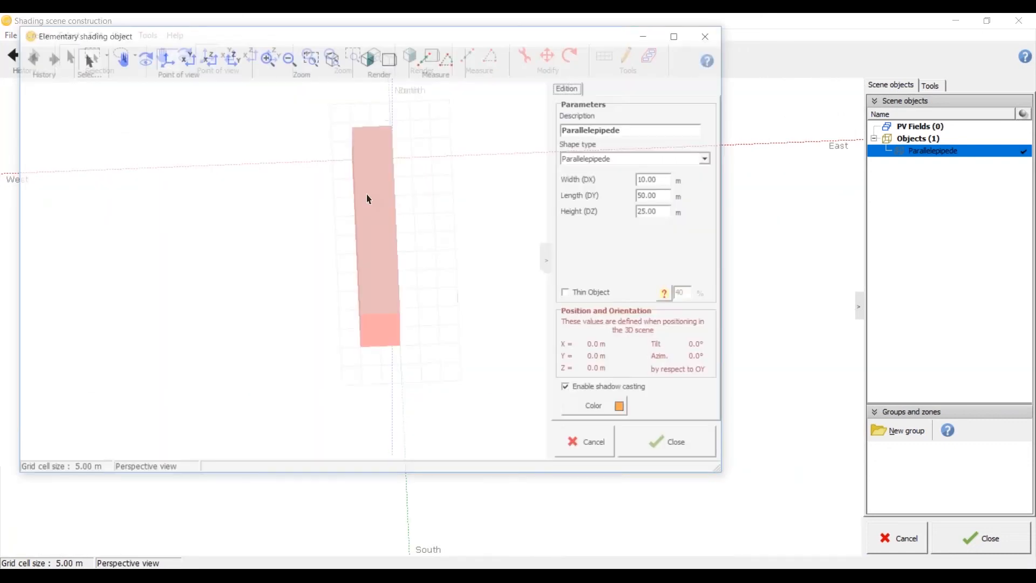
{"action": "type", "text": "50"}
{"action": "key", "text": "Tab"}
{"action": "type", "text": "10"}
{"action": "key", "text": "Tab"}
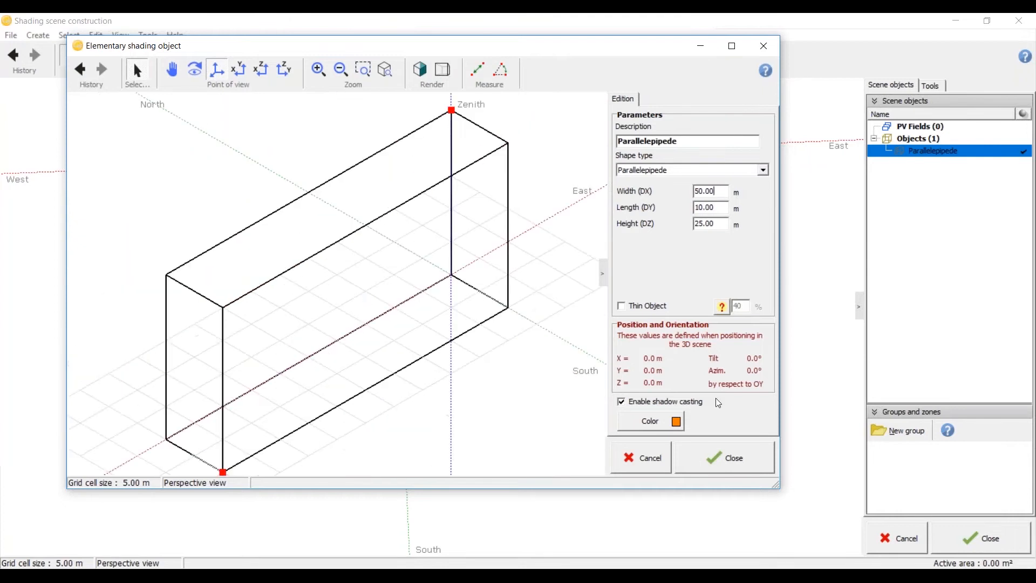
{"action": "left_click", "coordinate": [717, 453]}
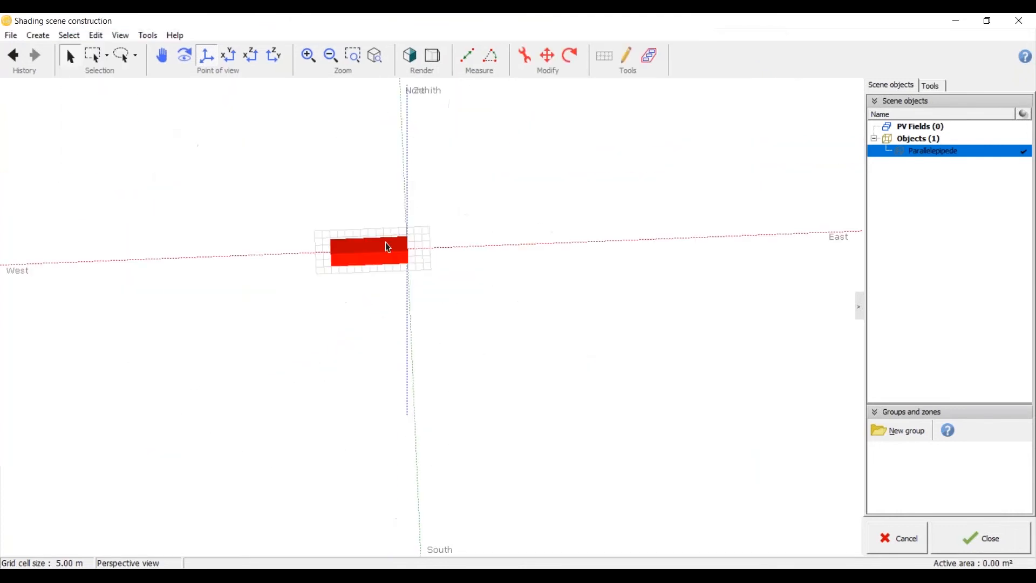
{"action": "key", "text": "Escape"}
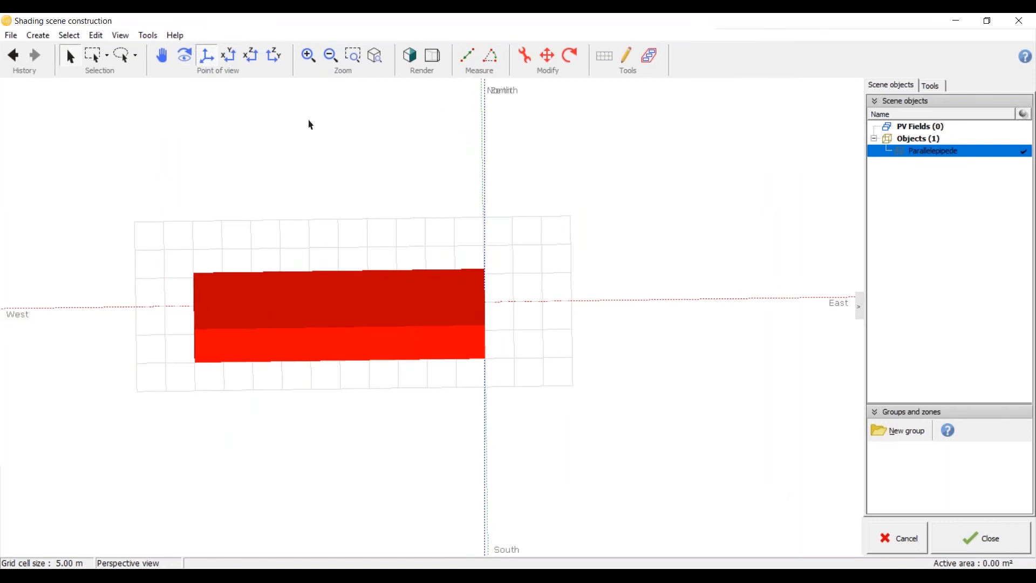
Step: Try rotating the parallelepiped about its own origin in the top view, and deselect it
{"action": "left_click", "coordinate": [227, 57]}
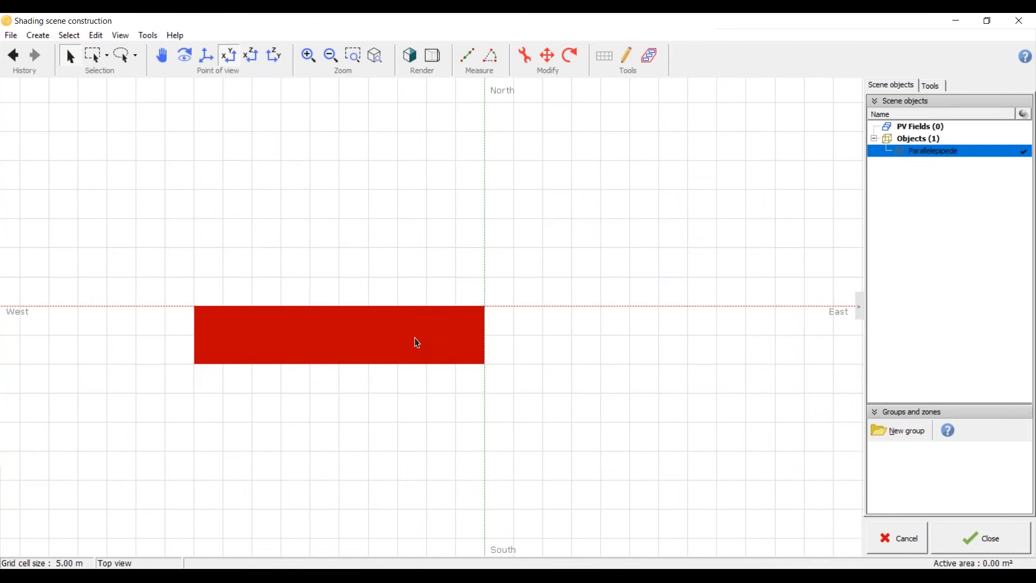
{"action": "left_click", "coordinate": [576, 65]}
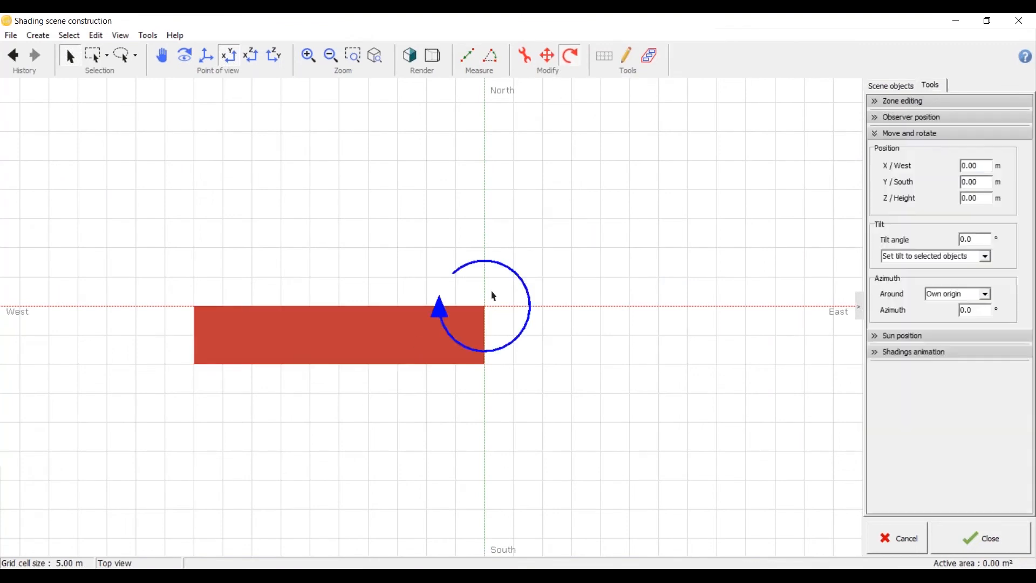
{"action": "left_click_drag", "start_coordinate": [443, 304], "coordinate": [582, 351]}
{"action": "left_click_drag", "start_coordinate": [458, 241], "coordinate": [438, 306]}
{"action": "left_click", "coordinate": [442, 225]}
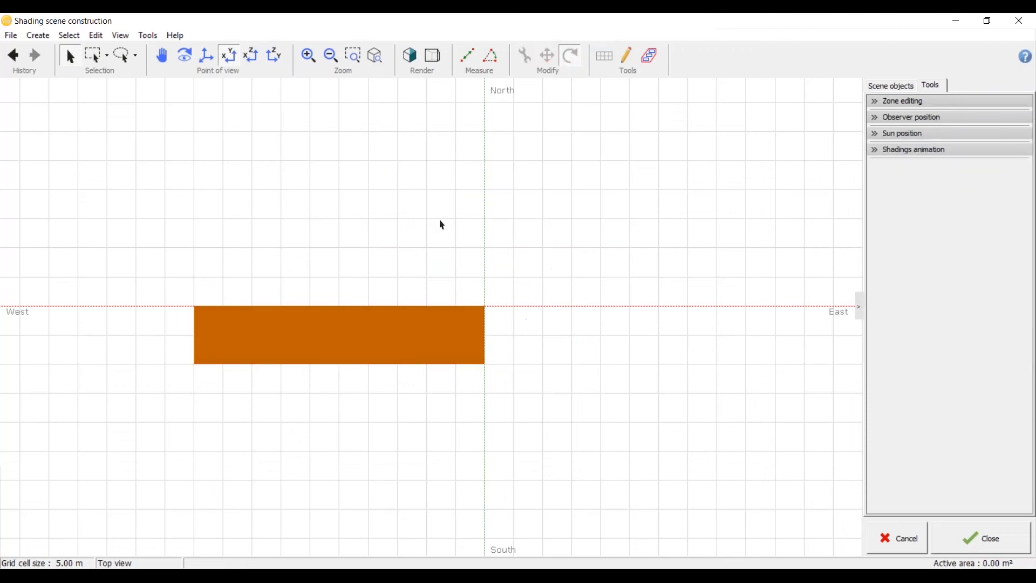
Step: Examine the parallelepiped in perspective and in the top, front and side views
{"action": "scroll", "coordinate": [440, 224], "scroll_direction": "down", "scroll_amount": 2}
{"action": "middle_click_drag", "start_coordinate": [401, 304], "coordinate": [604, 254]}
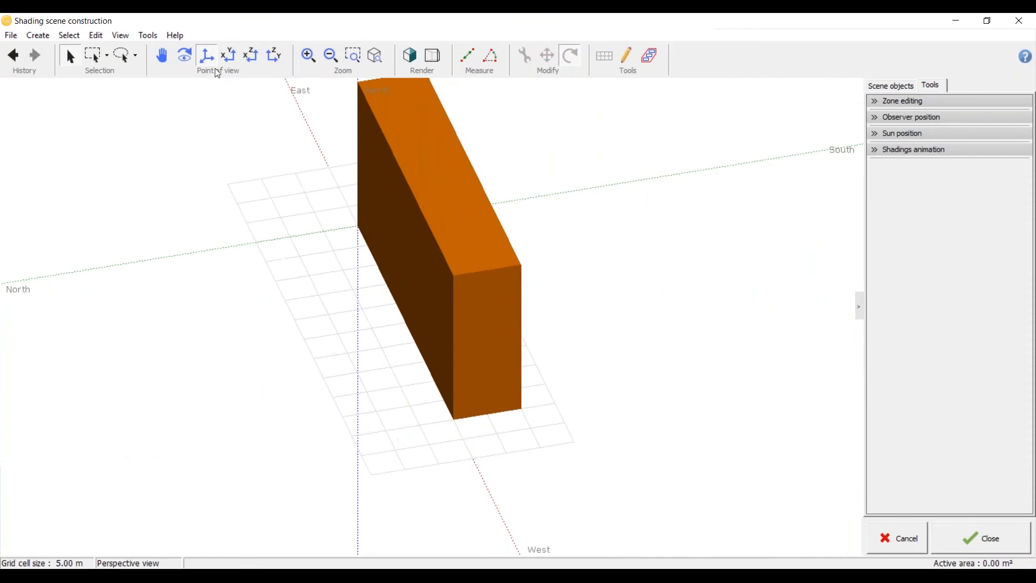
{"action": "middle_click_drag", "start_coordinate": [517, 264], "coordinate": [552, 379]}
{"action": "left_click", "coordinate": [237, 58]}
{"action": "left_click", "coordinate": [255, 59]}
{"action": "left_click", "coordinate": [269, 62]}
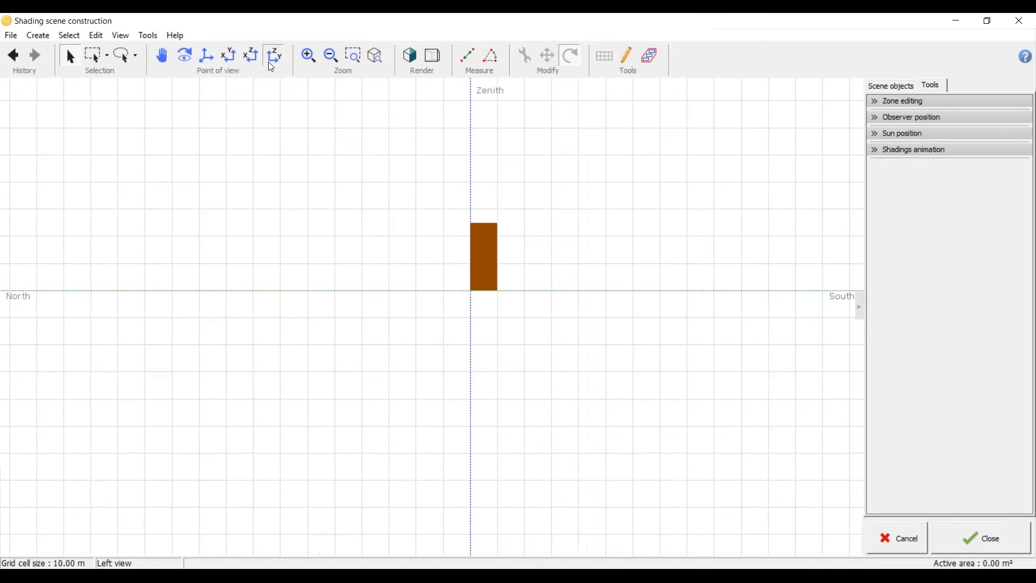
{"action": "left_click", "coordinate": [209, 57]}
{"action": "left_click_drag", "start_coordinate": [308, 310], "coordinate": [311, 197]}
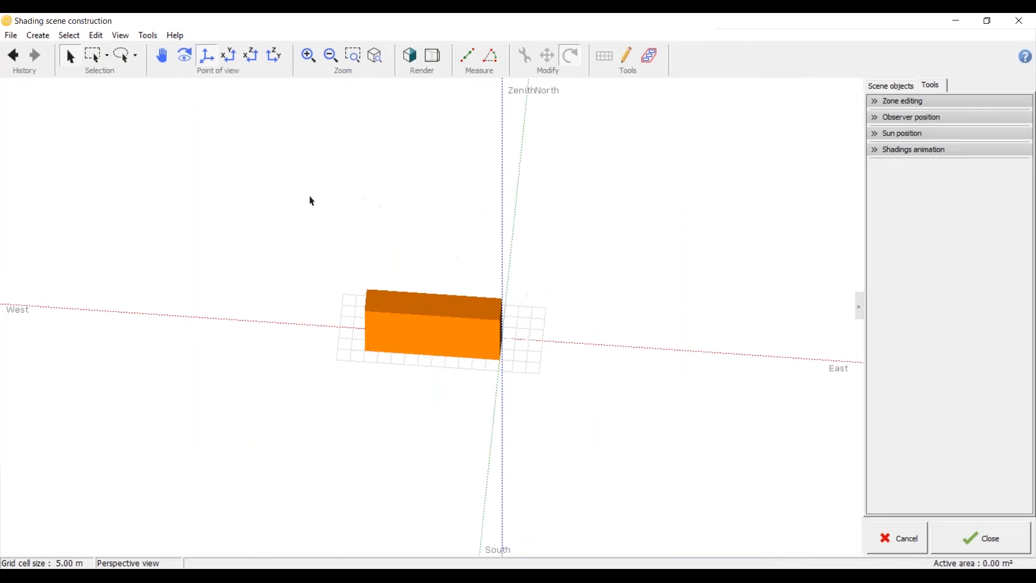
{"action": "left_click", "coordinate": [230, 55]}
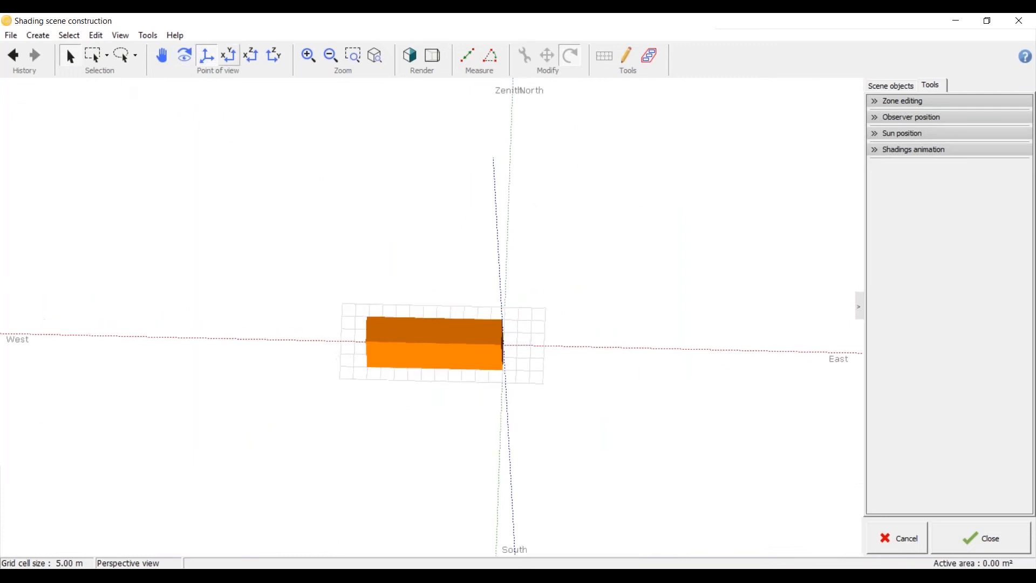
Step: Create a new elementary shading object in realistic rendering and change its shape type to Square Pyramid
{"action": "left_click", "coordinate": [38, 36]}
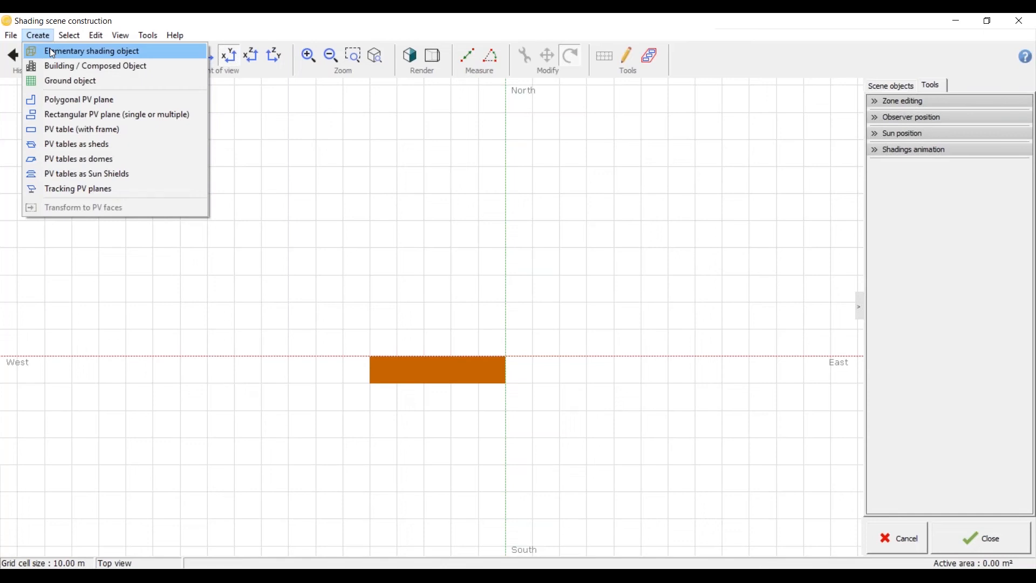
{"action": "left_click", "coordinate": [52, 52]}
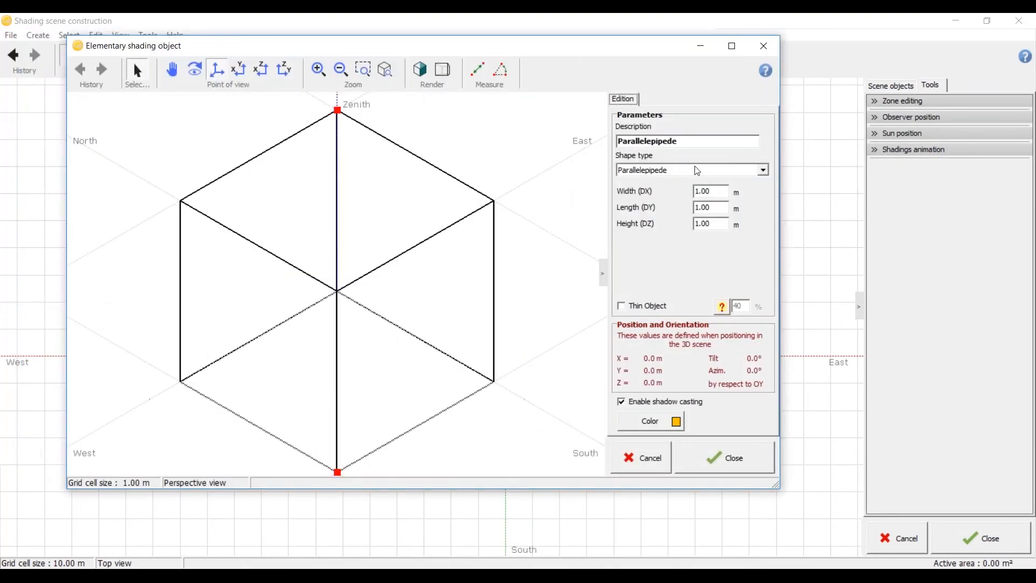
{"action": "left_click", "coordinate": [763, 170]}
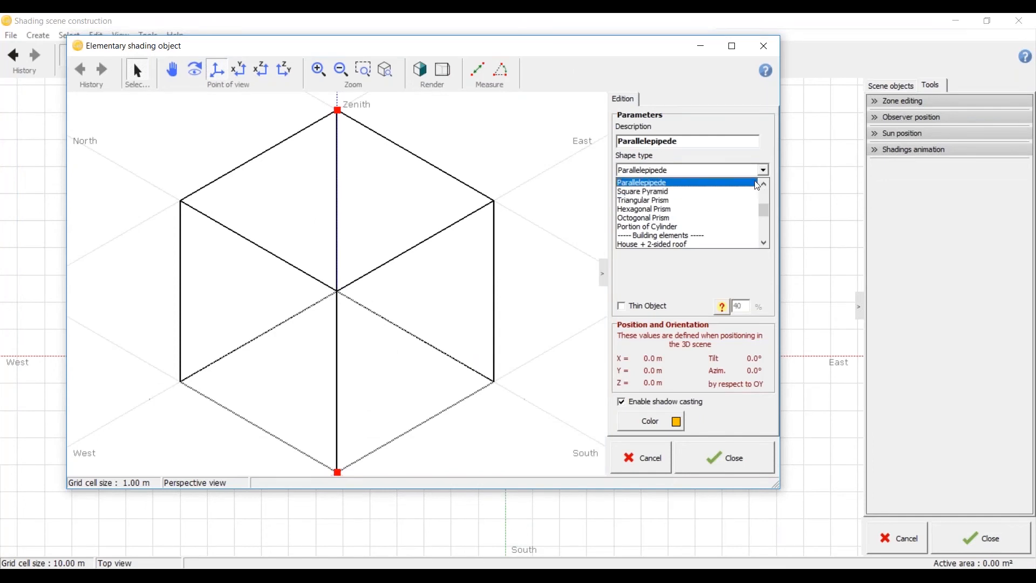
{"action": "left_click", "coordinate": [757, 182]}
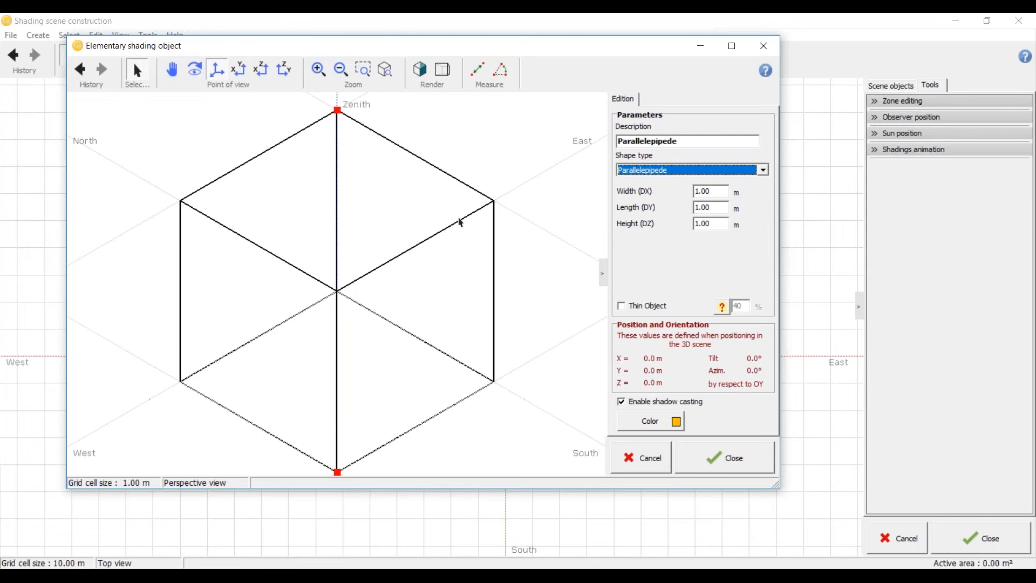
{"action": "left_click", "coordinate": [420, 72]}
{"action": "left_click_drag", "start_coordinate": [308, 114], "coordinate": [308, 163]}
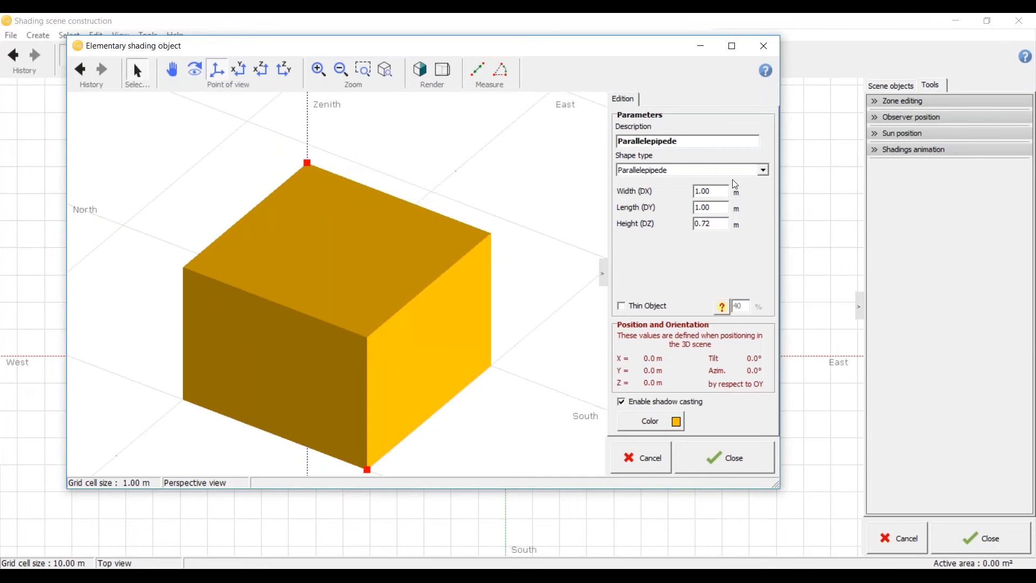
{"action": "left_click", "coordinate": [762, 172]}
{"action": "left_click", "coordinate": [754, 191]}
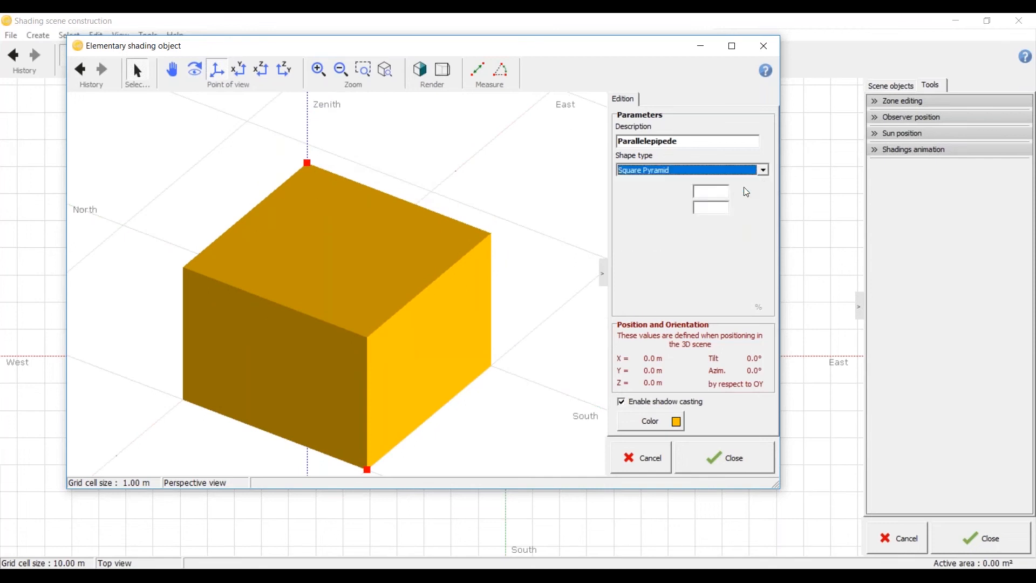
Step: Examine the square pyramid's shape from several angles and distances
{"action": "left_click", "coordinate": [354, 329]}
{"action": "mouse_move", "coordinate": [351, 328]}
{"action": "middle_mouse_down"}
{"action": "mouse_move", "coordinate": [337, 319]}
{"action": "mouse_move", "coordinate": [345, 313]}
{"action": "middle_mouse_up"}
{"action": "scroll", "coordinate": [348, 222], "scroll_direction": "down", "scroll_amount": 4}
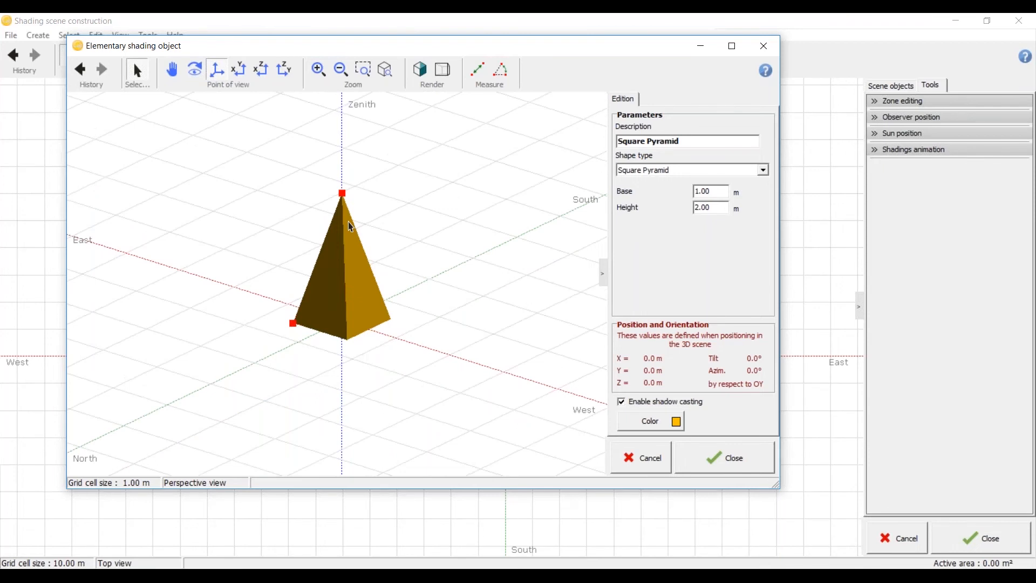
{"action": "scroll", "coordinate": [347, 343], "scroll_direction": "up", "scroll_amount": 1}
{"action": "scroll", "coordinate": [345, 339], "scroll_direction": "up", "scroll_amount": 2}
{"action": "middle_click_drag", "start_coordinate": [345, 339], "coordinate": [296, 282]}
{"action": "scroll", "coordinate": [295, 295], "scroll_direction": "down", "scroll_amount": 3}
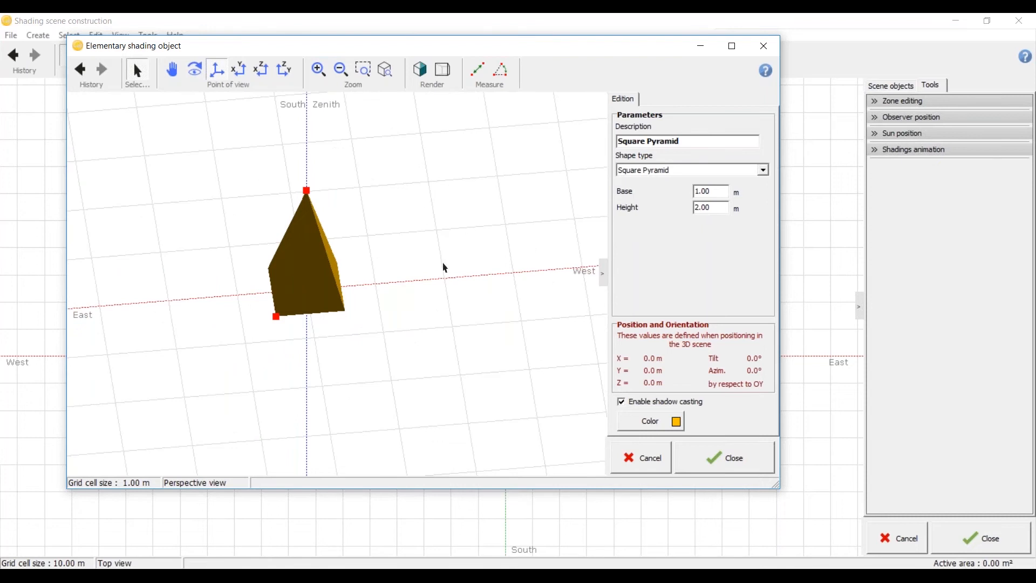
Step: Set the square pyramid's base to 5 m and height to 10 m, and place it in the shading scene
{"action": "left_click_drag", "start_coordinate": [717, 191], "coordinate": [686, 191]}
{"action": "type", "text": "5"}
{"action": "left_click", "coordinate": [715, 208]}
{"action": "left_click_drag", "start_coordinate": [715, 208], "coordinate": [695, 207]}
{"action": "type", "text": "10"}
{"action": "left_click", "coordinate": [718, 193]}
{"action": "scroll", "coordinate": [432, 291], "scroll_direction": "down", "scroll_amount": 3}
{"action": "middle_click_drag", "start_coordinate": [418, 314], "coordinate": [346, 286]}
{"action": "left_click", "coordinate": [726, 466]}
Step: Examine the pyramid's position against the end of the parallelepiped from different viewing angles
{"action": "scroll", "coordinate": [528, 397], "scroll_direction": "up", "scroll_amount": 5}
{"action": "middle_click_drag", "start_coordinate": [529, 403], "coordinate": [524, 353]}
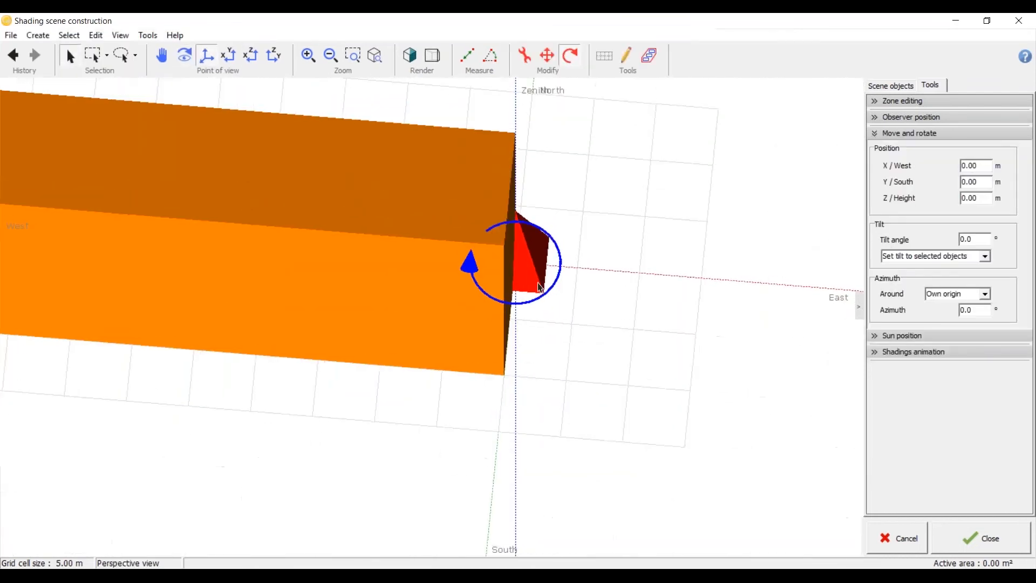
{"action": "scroll", "coordinate": [204, 294], "scroll_direction": "down", "scroll_amount": 5}
{"action": "scroll", "coordinate": [312, 254], "scroll_direction": "up", "scroll_amount": 5}
{"action": "middle_click_drag", "start_coordinate": [457, 395], "coordinate": [327, 147]}
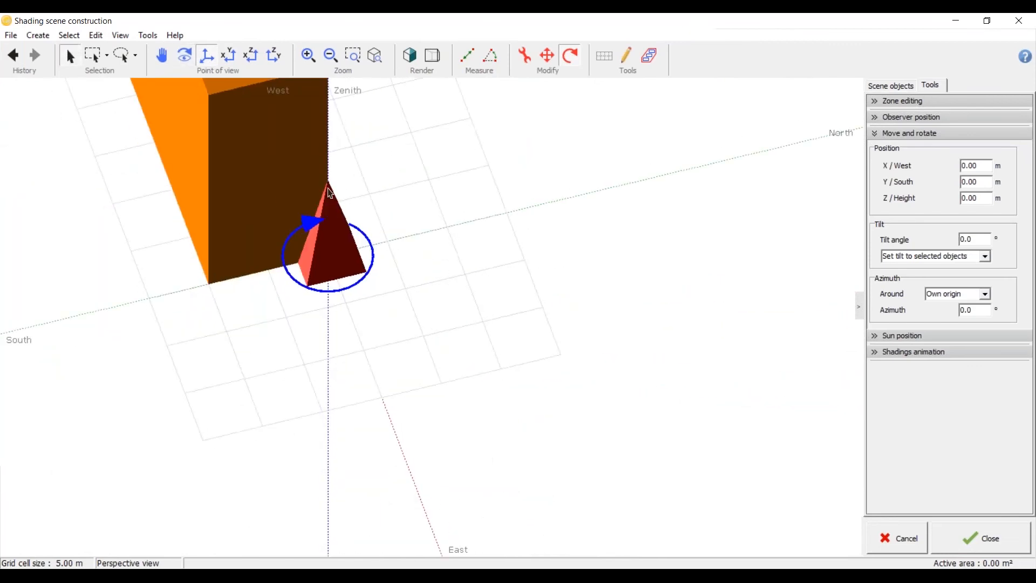
{"action": "middle_click_drag", "start_coordinate": [330, 268], "coordinate": [291, 274]}
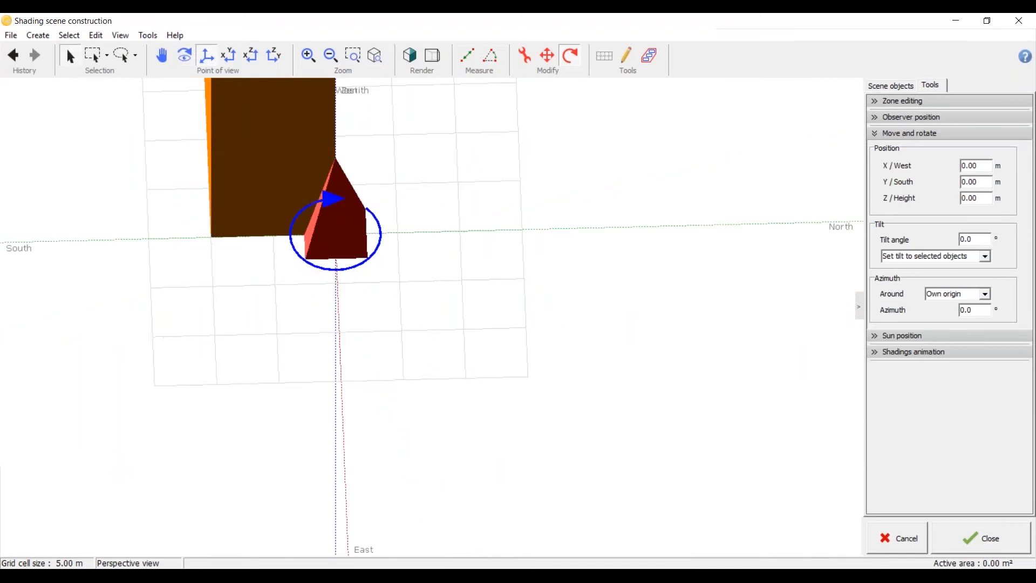
{"action": "scroll", "coordinate": [302, 287], "scroll_direction": "down", "scroll_amount": 3}
{"action": "scroll", "coordinate": [324, 271], "scroll_direction": "up", "scroll_amount": 1}
{"action": "left_click", "coordinate": [328, 268]}
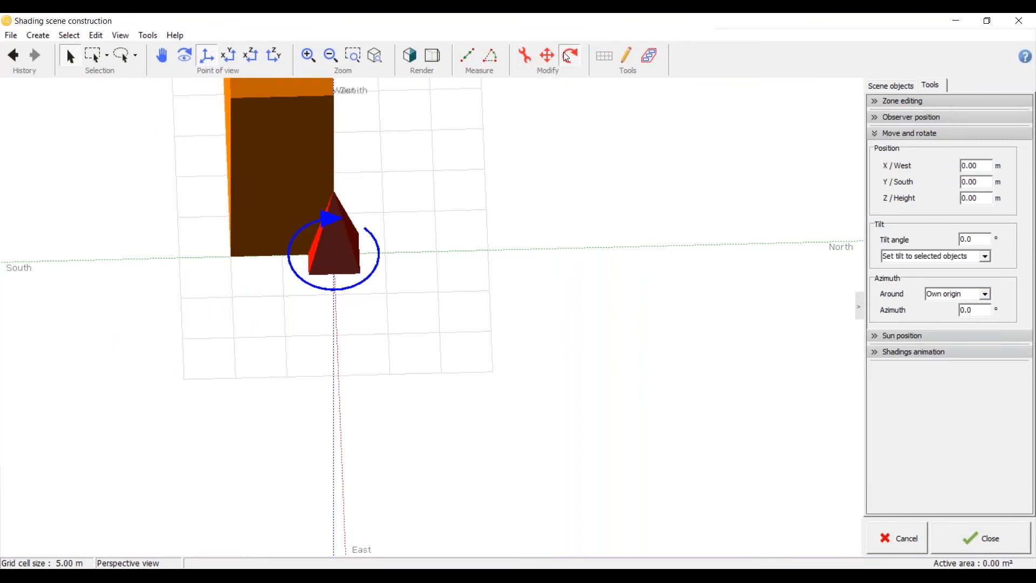
{"action": "middle_click_drag", "start_coordinate": [331, 312], "coordinate": [341, 316]}
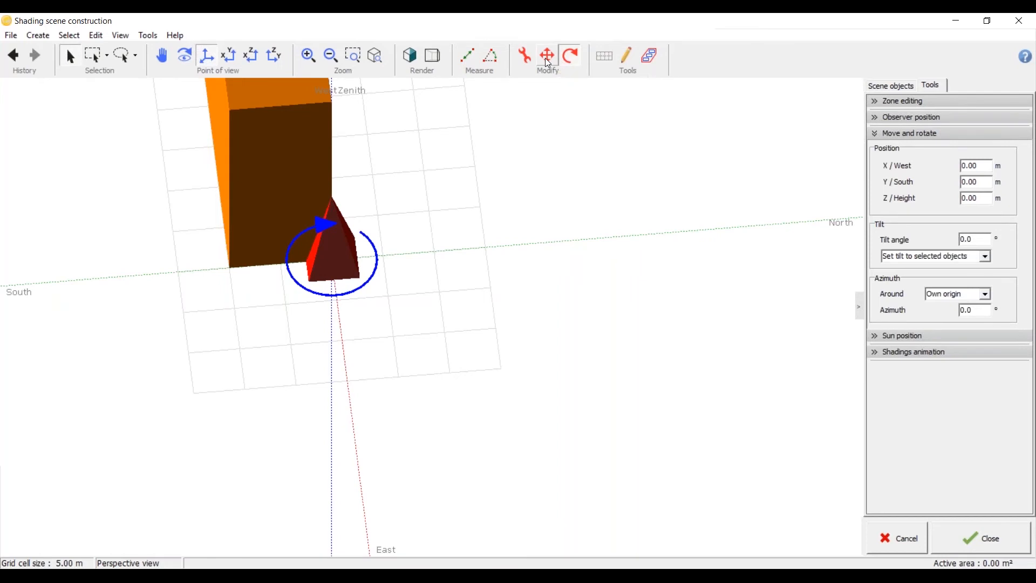
Step: Move the pyramid in the YOZ and XOY planes to about X 0.31 m, Y -2.70 m and height -10.30 m
{"action": "left_click", "coordinate": [548, 56]}
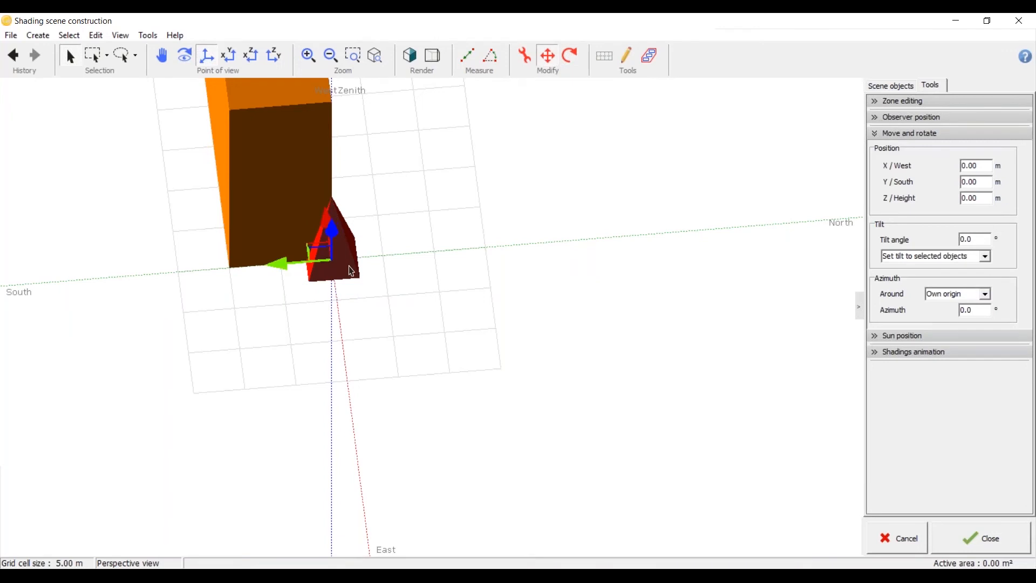
{"action": "scroll", "coordinate": [320, 278], "scroll_direction": "up", "scroll_amount": 1}
{"action": "scroll", "coordinate": [320, 278], "scroll_direction": "up", "scroll_amount": 3}
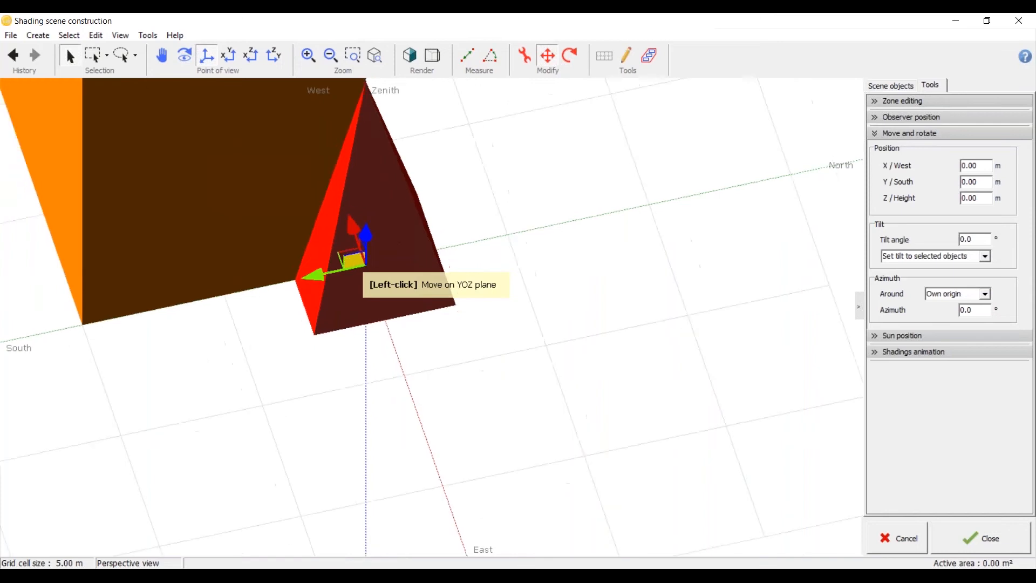
{"action": "left_click_drag", "start_coordinate": [350, 260], "coordinate": [483, 441]}
{"action": "scroll", "coordinate": [501, 347], "scroll_direction": "down", "scroll_amount": 3}
{"action": "scroll", "coordinate": [504, 356], "scroll_direction": "up", "scroll_amount": 2}
{"action": "middle_click_drag", "start_coordinate": [510, 410], "coordinate": [663, 286]}
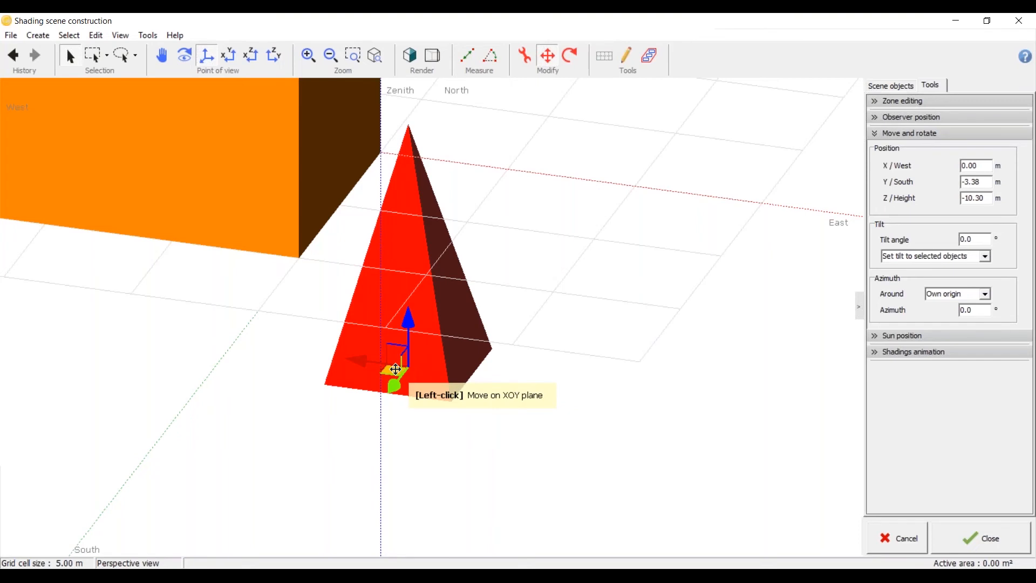
{"action": "mouse_move", "coordinate": [395, 369]}
{"action": "left_mouse_down"}
{"action": "mouse_move", "coordinate": [324, 394]}
{"action": "mouse_move", "coordinate": [227, 361]}
{"action": "mouse_move", "coordinate": [518, 410]}
{"action": "mouse_move", "coordinate": [382, 374]}
{"action": "left_mouse_up"}
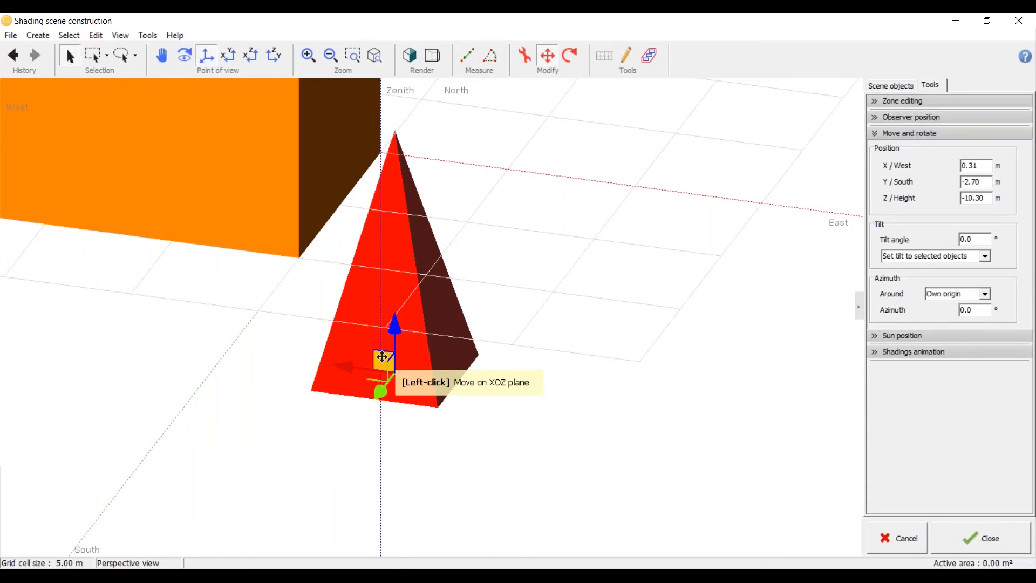
Step: Move the pyramid in the XOZ plane to about X -3.17 m and height 0.13 m
{"action": "left_click_drag", "start_coordinate": [383, 356], "coordinate": [393, 263]}
{"action": "middle_click_drag", "start_coordinate": [407, 313], "coordinate": [464, 178]}
{"action": "left_click_drag", "start_coordinate": [370, 271], "coordinate": [434, 129]}
{"action": "middle_click_drag", "start_coordinate": [457, 171], "coordinate": [357, 351]}
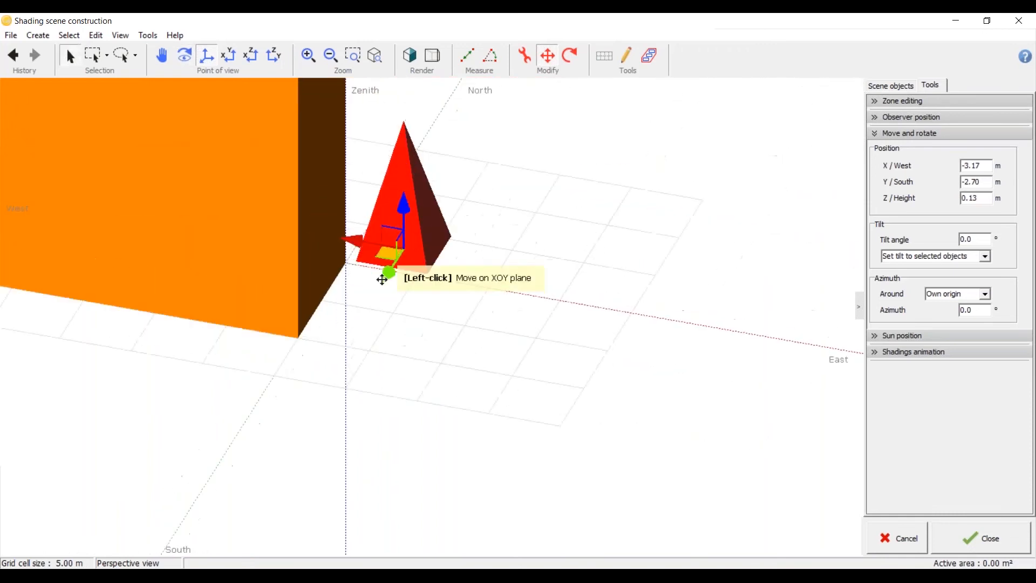
Step: Move the pyramid north of the parallelepiped to about X -0.96 m and Y -25.88 m, and deselect it
{"action": "scroll", "coordinate": [351, 382], "scroll_direction": "down", "scroll_amount": 5}
{"action": "scroll", "coordinate": [378, 340], "scroll_direction": "up", "scroll_amount": 2}
{"action": "left_click_drag", "start_coordinate": [377, 340], "coordinate": [406, 274]}
{"action": "scroll", "coordinate": [378, 364], "scroll_direction": "down", "scroll_amount": 4}
{"action": "scroll", "coordinate": [328, 319], "scroll_direction": "up", "scroll_amount": 4}
{"action": "middle_click_drag", "start_coordinate": [328, 319], "coordinate": [361, 456]}
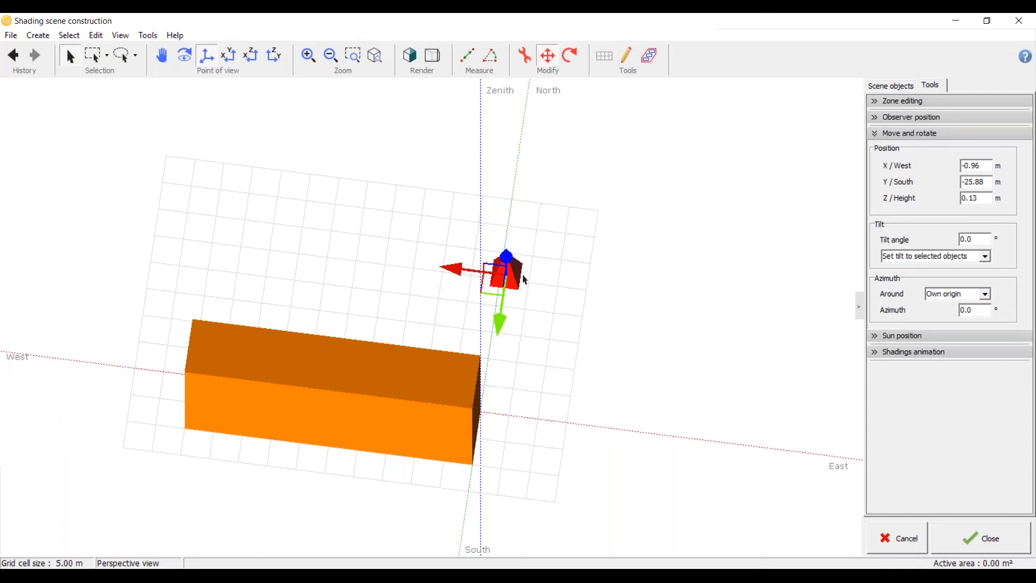
{"action": "left_click", "coordinate": [518, 346]}
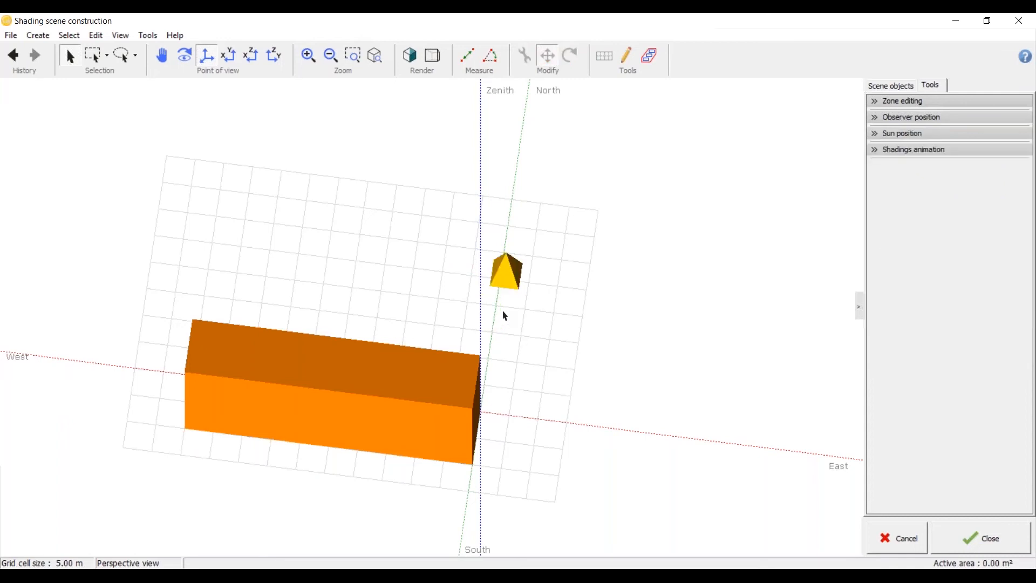
Step: Duplicate the square pyramid twice and place the copies apart from each other north of the parallelepiped
{"action": "scroll", "coordinate": [510, 305], "scroll_direction": "up", "scroll_amount": 5}
{"action": "left_click", "coordinate": [516, 279]}
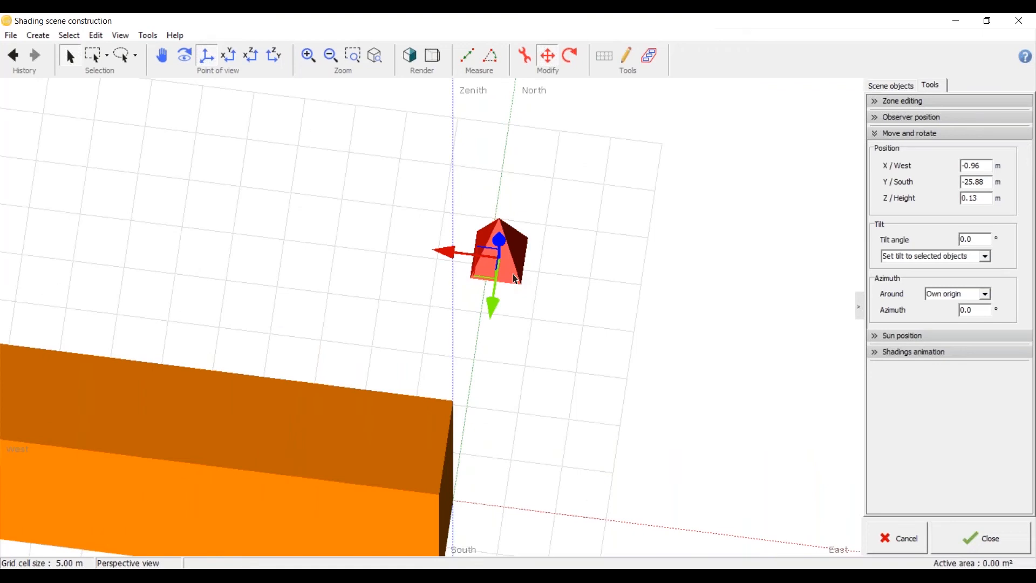
{"action": "key", "text": "ctrl+v"}
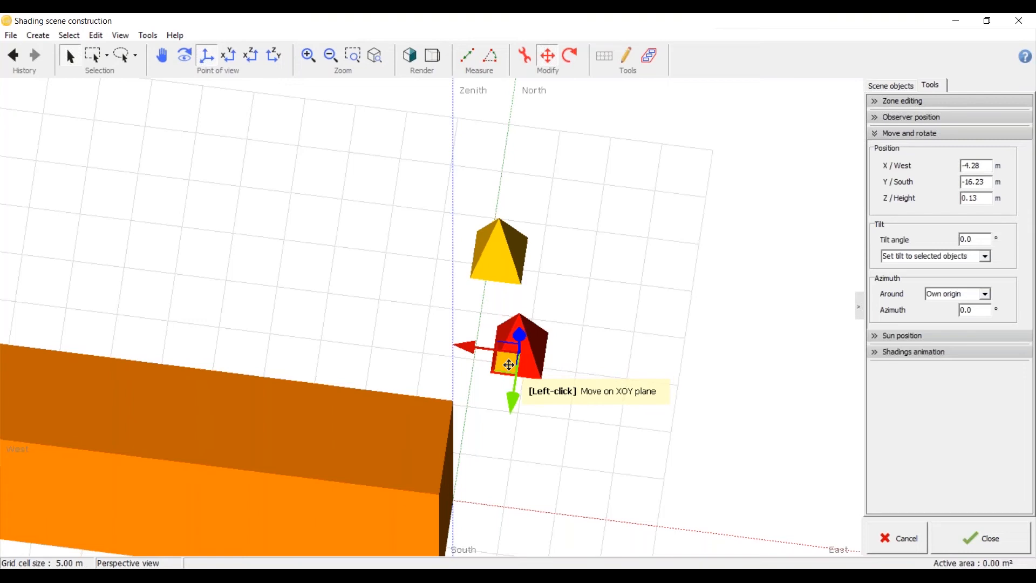
{"action": "left_click_drag", "start_coordinate": [508, 364], "coordinate": [301, 292]}
{"action": "scroll", "coordinate": [484, 307], "scroll_direction": "down", "scroll_amount": 4}
{"action": "middle_click_drag", "start_coordinate": [364, 324], "coordinate": [535, 371]}
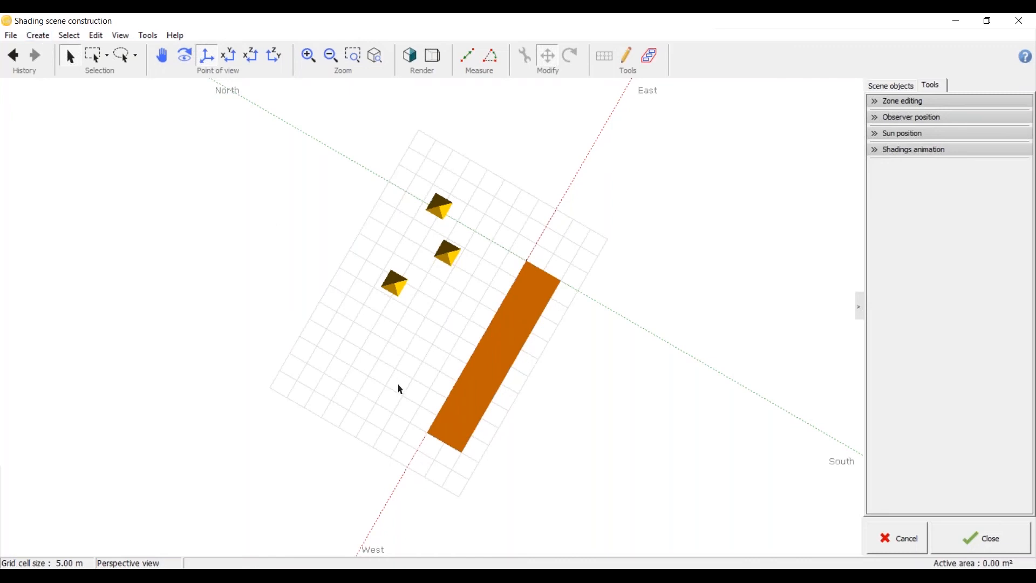
{"action": "middle_click_drag", "start_coordinate": [401, 389], "coordinate": [387, 461]}
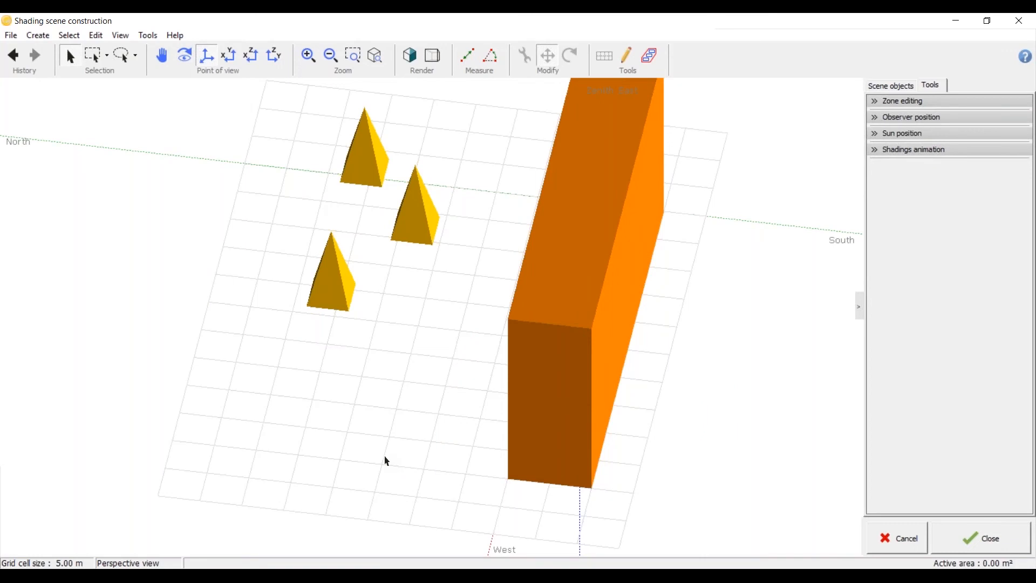
{"action": "left_click", "coordinate": [46, 36]}
{"action": "left_click", "coordinate": [70, 65]}
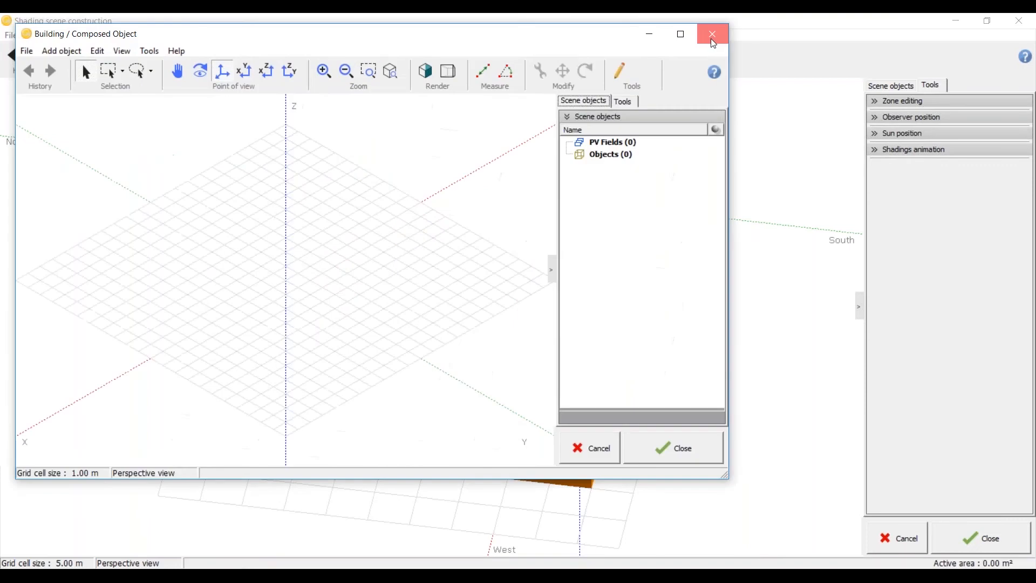
{"action": "left_click", "coordinate": [712, 34]}
Step: Start a new elementary shading object with the Triangular Prism shape and display it as a shaded solid
{"action": "left_click", "coordinate": [37, 35]}
{"action": "left_click", "coordinate": [60, 51]}
{"action": "left_click", "coordinate": [753, 170]}
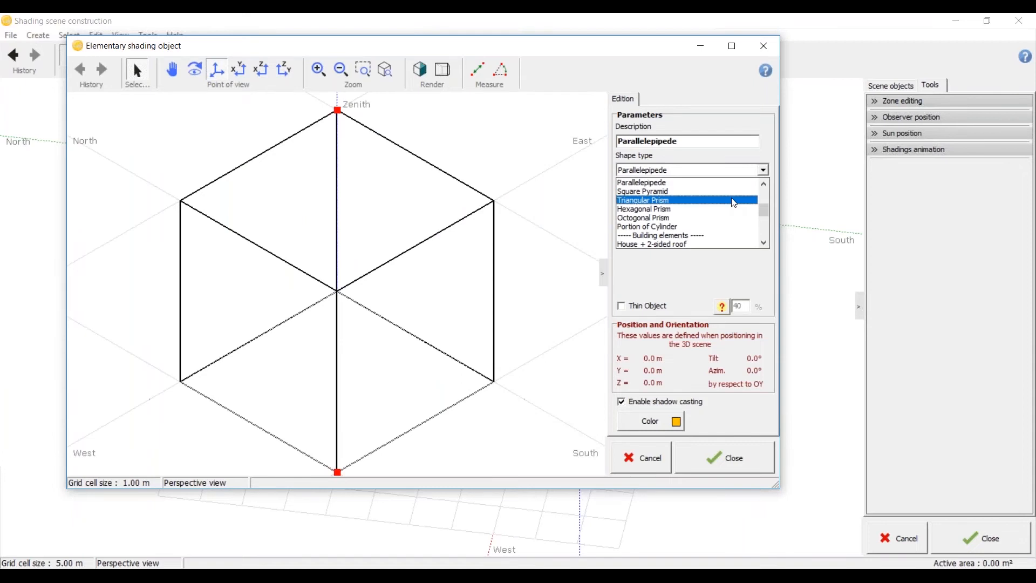
{"action": "left_click", "coordinate": [735, 200]}
{"action": "left_click", "coordinate": [420, 69]}
{"action": "left_click", "coordinate": [196, 69]}
{"action": "left_click_drag", "start_coordinate": [410, 314], "coordinate": [354, 278]}
{"action": "left_click", "coordinate": [136, 70]}
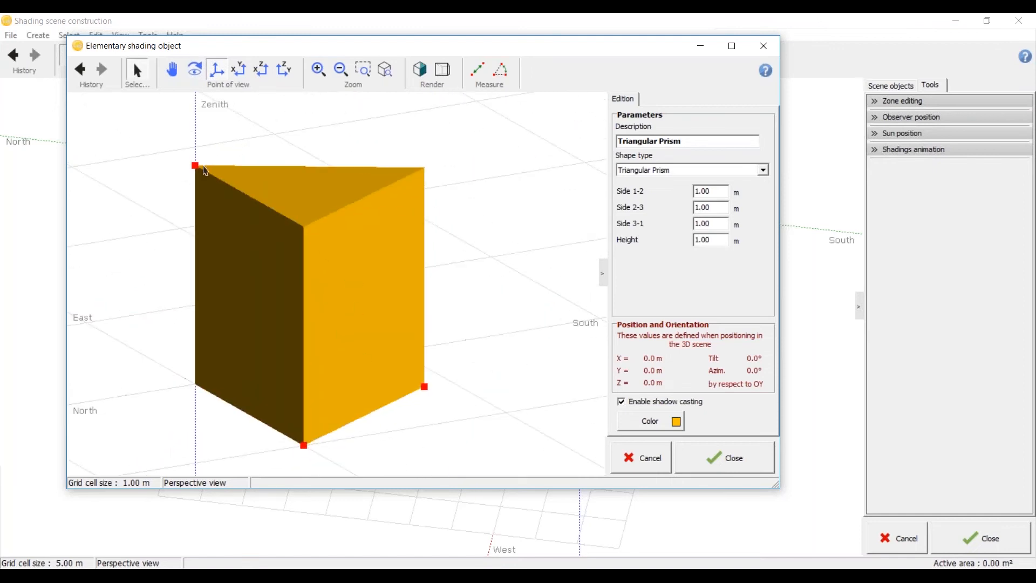
Step: Resize the triangular prism freehand to sides of about 0.79, 0.77 and 0.78 m and a height of about 0.79 m
{"action": "left_click_drag", "start_coordinate": [196, 166], "coordinate": [195, 210]}
{"action": "left_click_drag", "start_coordinate": [302, 446], "coordinate": [227, 402]}
{"action": "left_click_drag", "start_coordinate": [372, 388], "coordinate": [279, 432]}
{"action": "left_click_drag", "start_coordinate": [432, 392], "coordinate": [376, 385]}
{"action": "left_click_drag", "start_coordinate": [423, 309], "coordinate": [340, 399]}
{"action": "scroll", "coordinate": [307, 277], "scroll_direction": "down", "scroll_amount": 4}
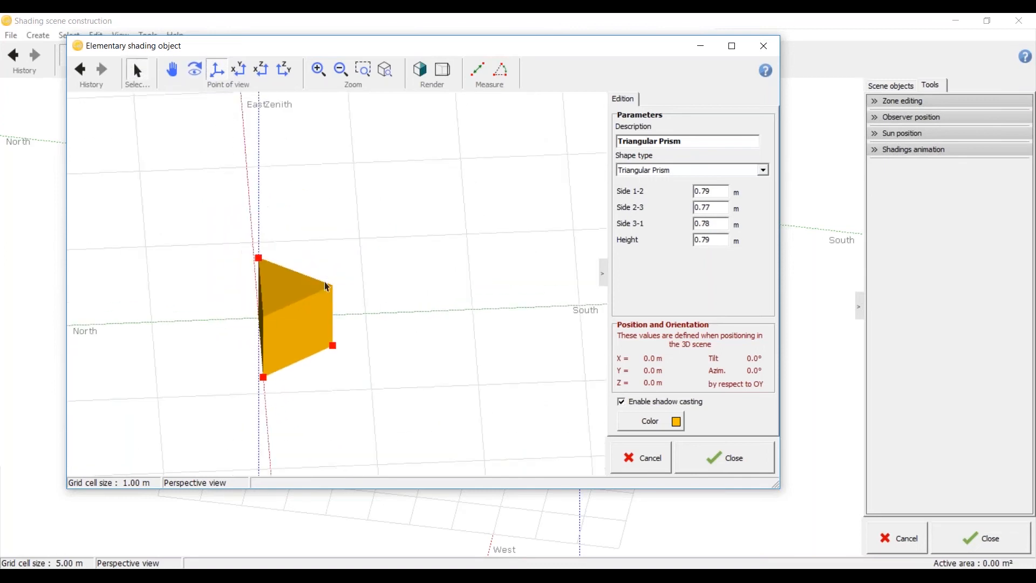
Step: Try the Hexagonal Prism shape and settle on Portion of Cylinder as the object's shape type
{"action": "left_click", "coordinate": [765, 170]}
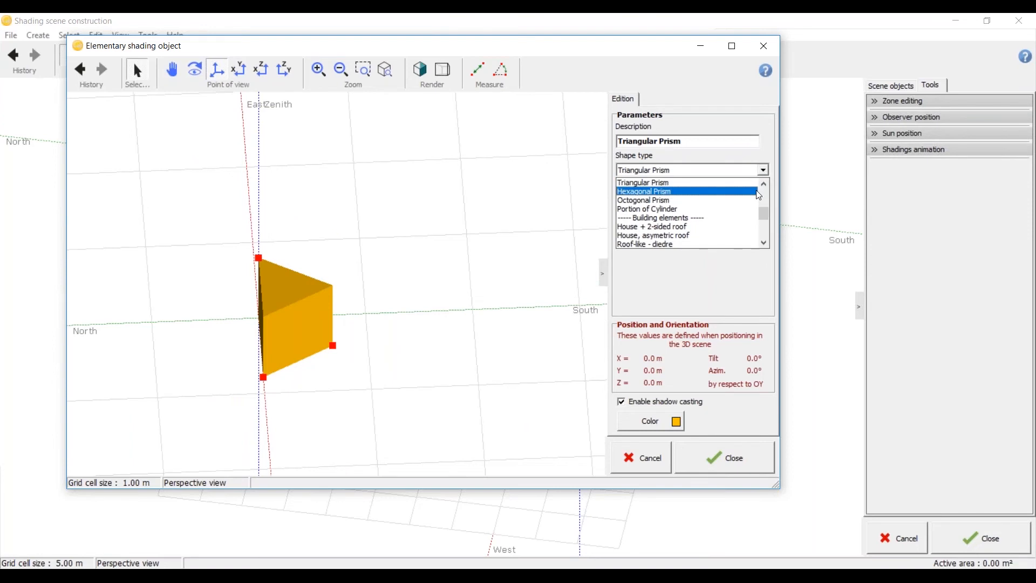
{"action": "left_click", "coordinate": [758, 192]}
{"action": "left_click", "coordinate": [762, 170]}
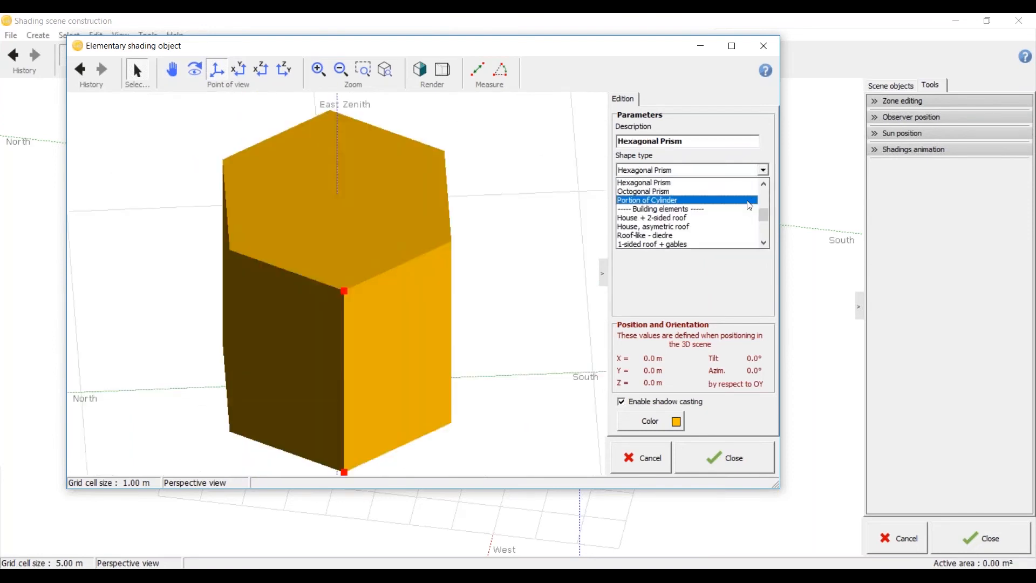
{"action": "left_click", "coordinate": [750, 201]}
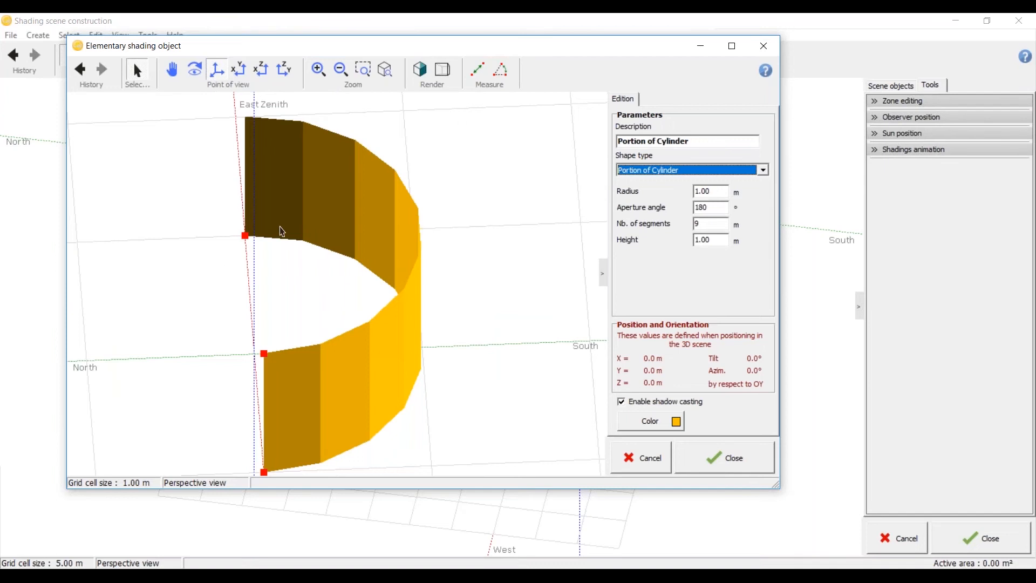
{"action": "scroll", "coordinate": [330, 235], "scroll_direction": "down", "scroll_amount": 2}
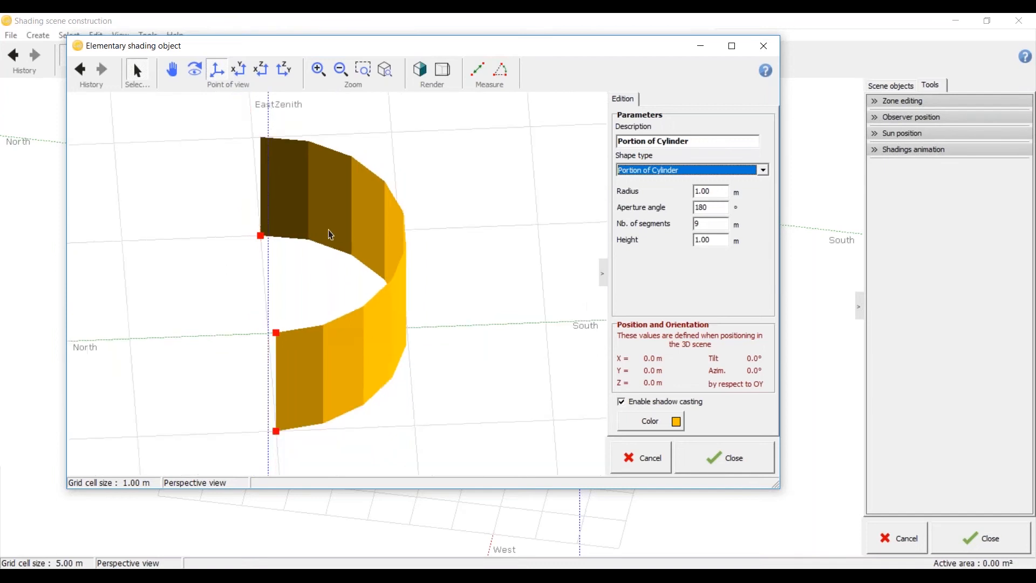
{"action": "scroll", "coordinate": [328, 231], "scroll_direction": "down", "scroll_amount": 1}
{"action": "middle_click_drag", "start_coordinate": [382, 241], "coordinate": [345, 281]}
{"action": "left_click", "coordinate": [762, 171]}
{"action": "left_click", "coordinate": [763, 171]}
Step: Set the cylinder portion's aperture angle to 360° to close it into a full ring
{"action": "left_click", "coordinate": [720, 196]}
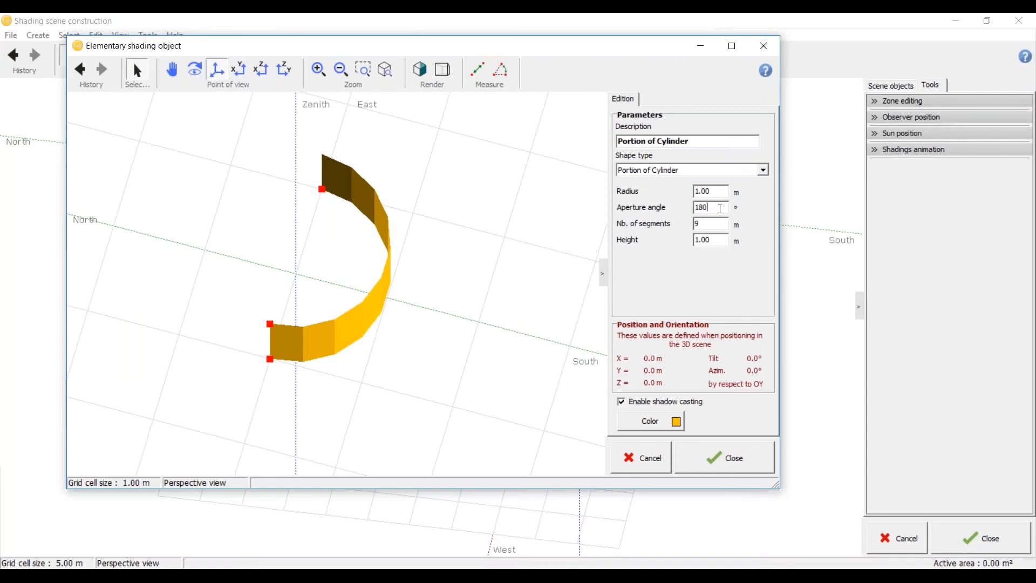
{"action": "left_click_drag", "start_coordinate": [721, 209], "coordinate": [669, 208]}
{"action": "type", "text": "360"}
{"action": "left_click", "coordinate": [718, 224]}
{"action": "scroll", "coordinate": [246, 291], "scroll_direction": "down", "scroll_amount": 3}
{"action": "scroll", "coordinate": [211, 381], "scroll_direction": "up", "scroll_amount": 3}
{"action": "left_click_drag", "start_coordinate": [214, 386], "coordinate": [358, 340]}
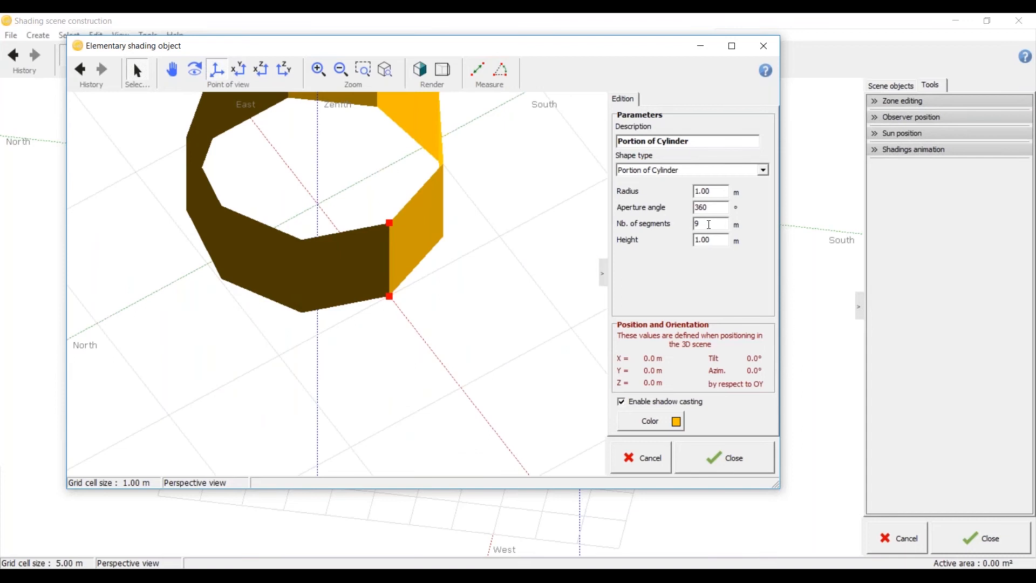
{"action": "scroll", "coordinate": [259, 347], "scroll_direction": "down", "scroll_amount": 3}
{"action": "left_click_drag", "start_coordinate": [334, 216], "coordinate": [318, 317]}
{"action": "scroll", "coordinate": [324, 177], "scroll_direction": "up", "scroll_amount": 3}
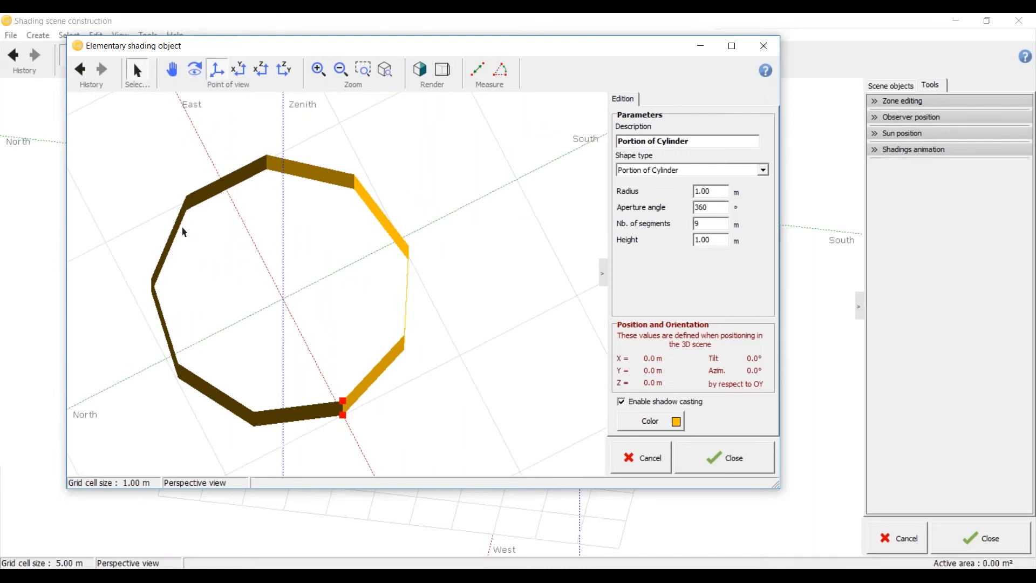
Step: Try 36 and 18 as the cylinder's number of segments
{"action": "left_click_drag", "start_coordinate": [712, 223], "coordinate": [662, 222]}
{"action": "type", "text": "36"}
{"action": "left_click", "coordinate": [720, 210]}
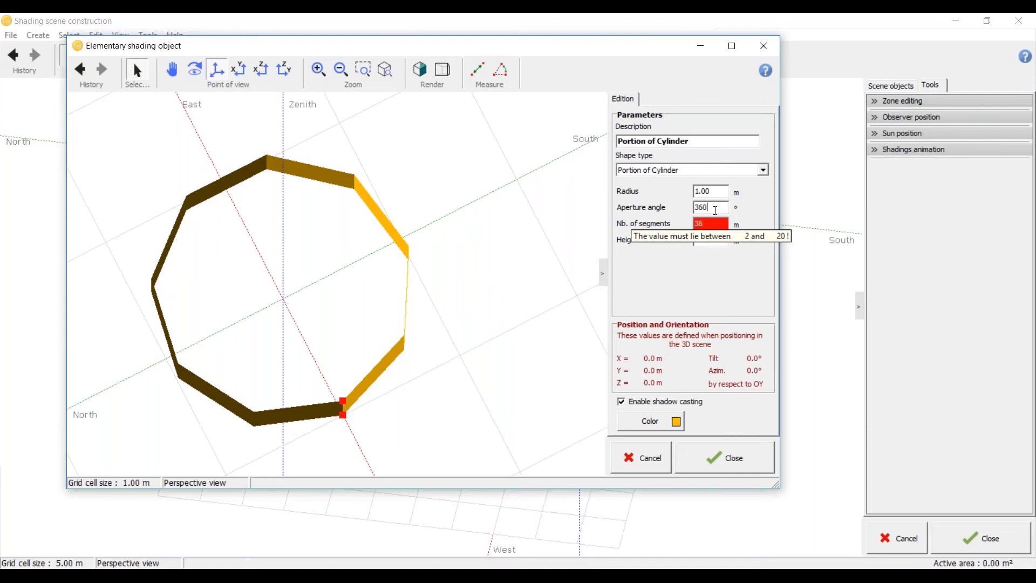
{"action": "key", "text": "Tab"}
{"action": "type", "text": "18"}
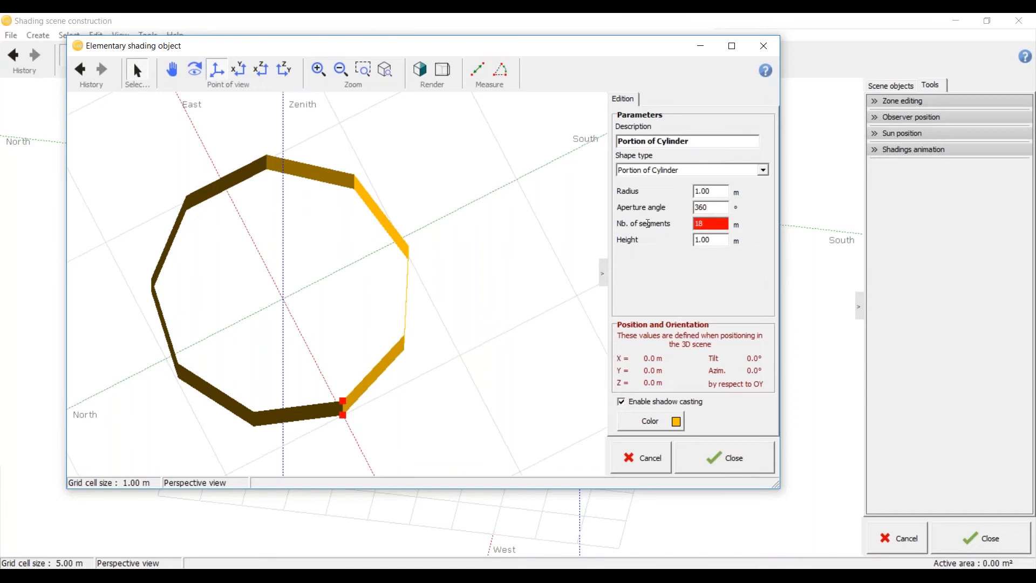
{"action": "scroll", "coordinate": [426, 241], "scroll_direction": "down", "scroll_amount": 3}
{"action": "scroll", "coordinate": [464, 287], "scroll_direction": "up", "scroll_amount": 4}
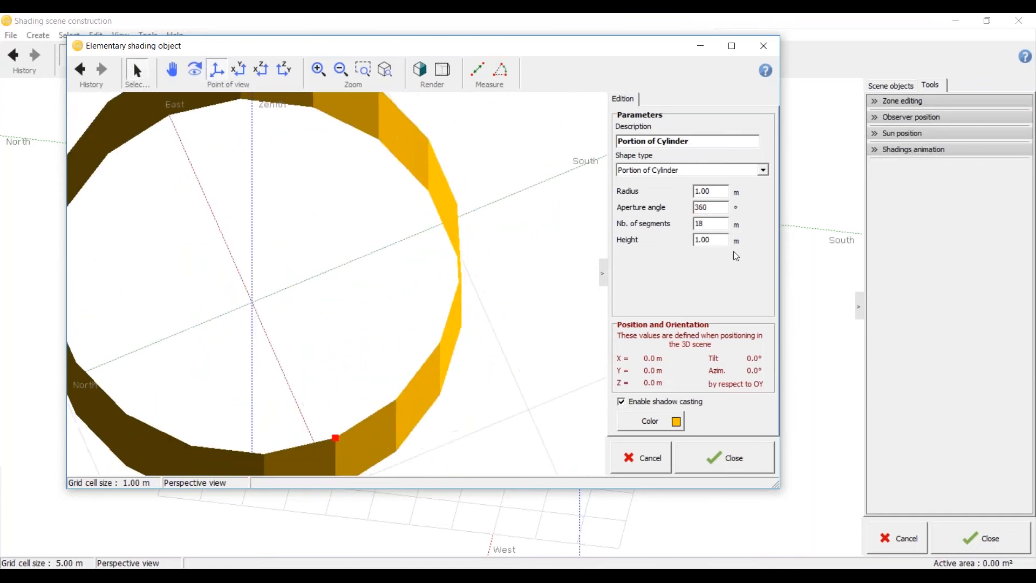
Step: Set the cylinder's number of segments to 20
{"action": "left_click_drag", "start_coordinate": [712, 225], "coordinate": [662, 226]}
{"action": "type", "text": "20"}
{"action": "scroll", "coordinate": [489, 216], "scroll_direction": "down", "scroll_amount": 3}
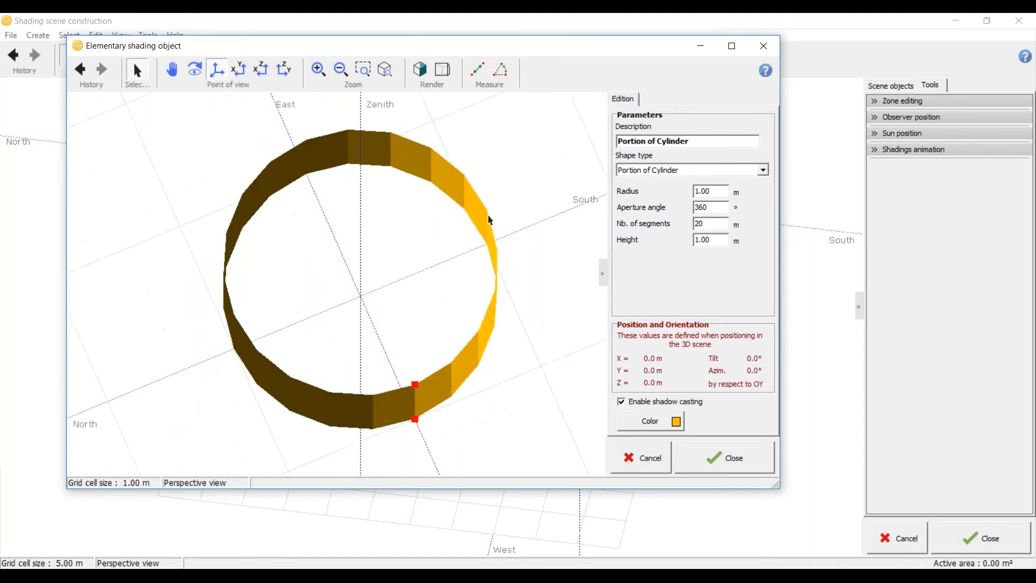
Step: Examine the roundness of the segmented cylinder from several angles and distances
{"action": "middle_click_drag", "start_coordinate": [485, 217], "coordinate": [317, 392]}
{"action": "scroll", "coordinate": [373, 298], "scroll_direction": "down", "scroll_amount": 4}
{"action": "scroll", "coordinate": [372, 298], "scroll_direction": "up", "scroll_amount": 3}
{"action": "middle_click_drag", "start_coordinate": [372, 298], "coordinate": [400, 277]}
{"action": "scroll", "coordinate": [398, 330], "scroll_direction": "up", "scroll_amount": 3}
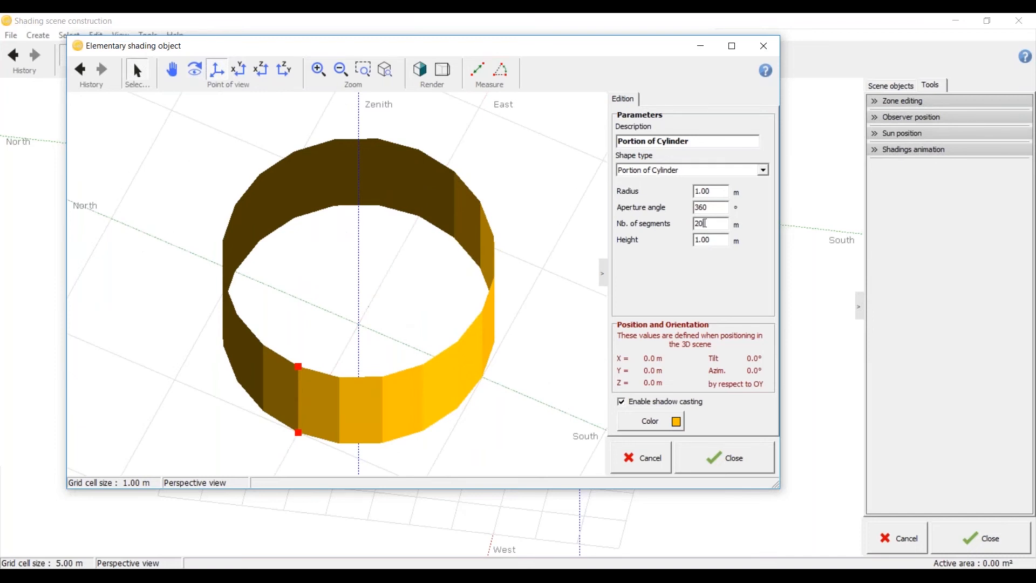
{"action": "scroll", "coordinate": [286, 367], "scroll_direction": "down", "scroll_amount": 2}
{"action": "scroll", "coordinate": [283, 362], "scroll_direction": "down", "scroll_amount": 1}
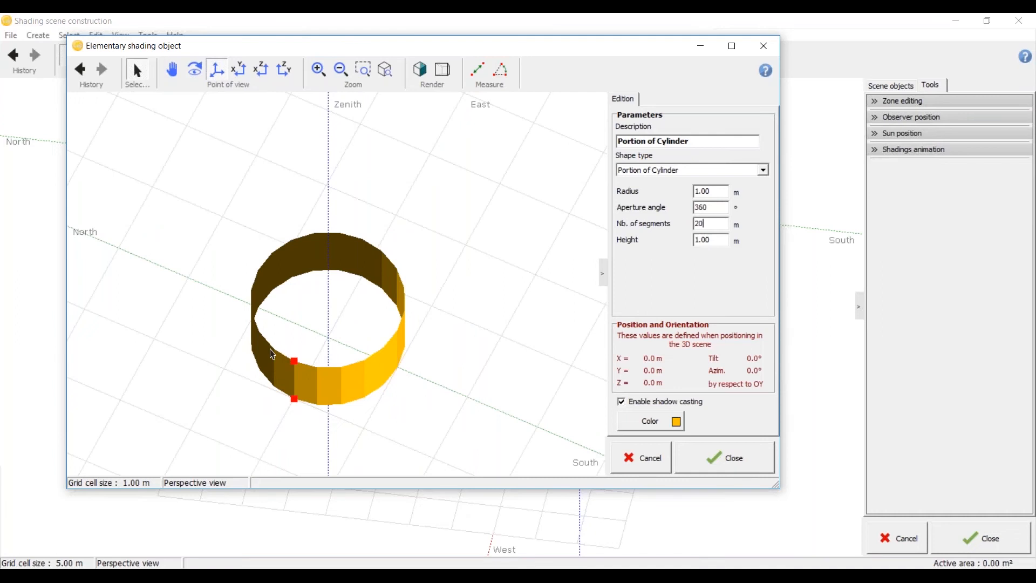
{"action": "scroll", "coordinate": [263, 347], "scroll_direction": "down", "scroll_amount": 2}
{"action": "scroll", "coordinate": [262, 347], "scroll_direction": "down", "scroll_amount": 1}
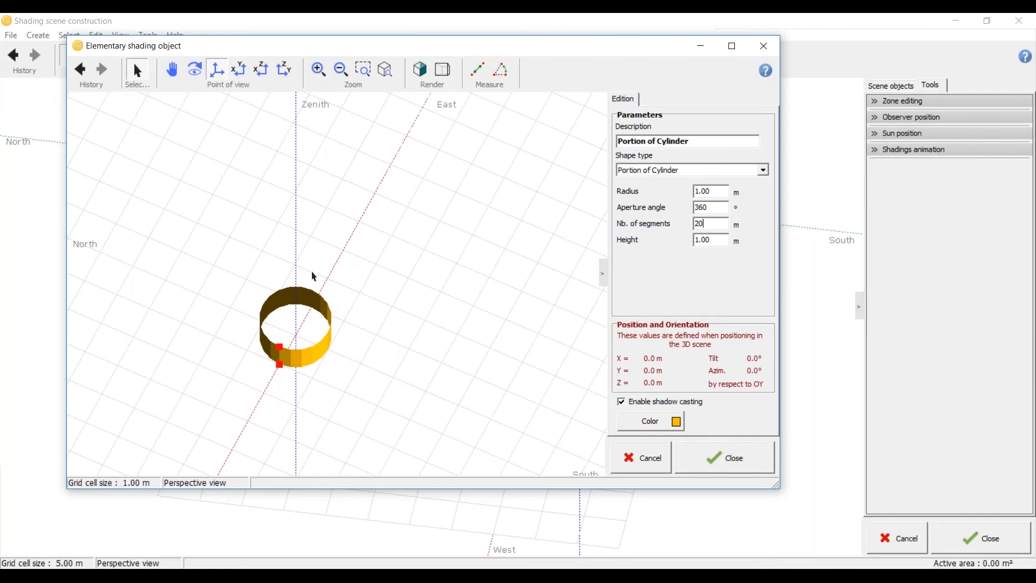
{"action": "scroll", "coordinate": [288, 353], "scroll_direction": "up", "scroll_amount": 2}
{"action": "scroll", "coordinate": [304, 341], "scroll_direction": "down", "scroll_amount": 1}
{"action": "scroll", "coordinate": [294, 393], "scroll_direction": "down", "scroll_amount": 3}
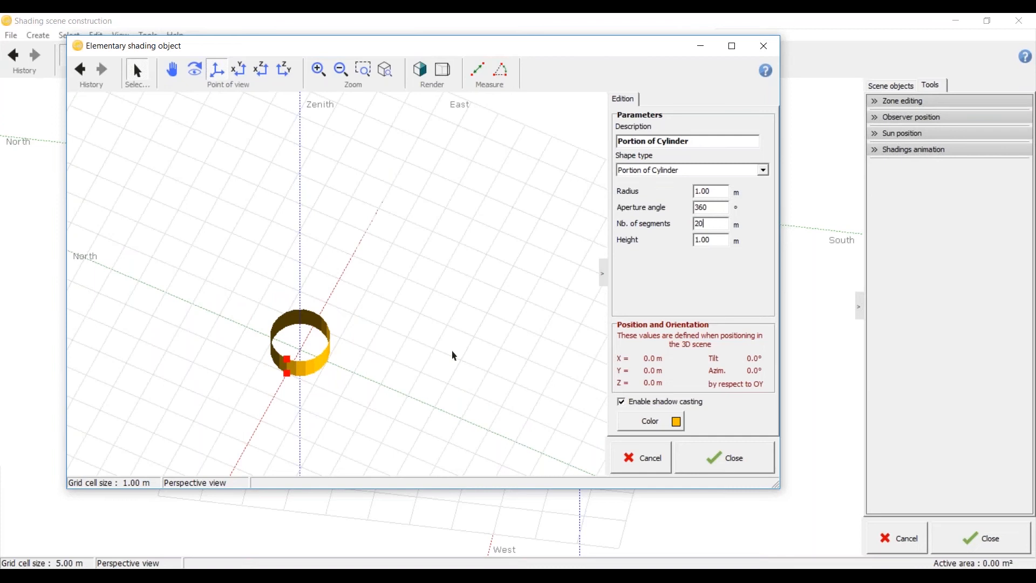
{"action": "scroll", "coordinate": [265, 346], "scroll_direction": "up", "scroll_amount": 3}
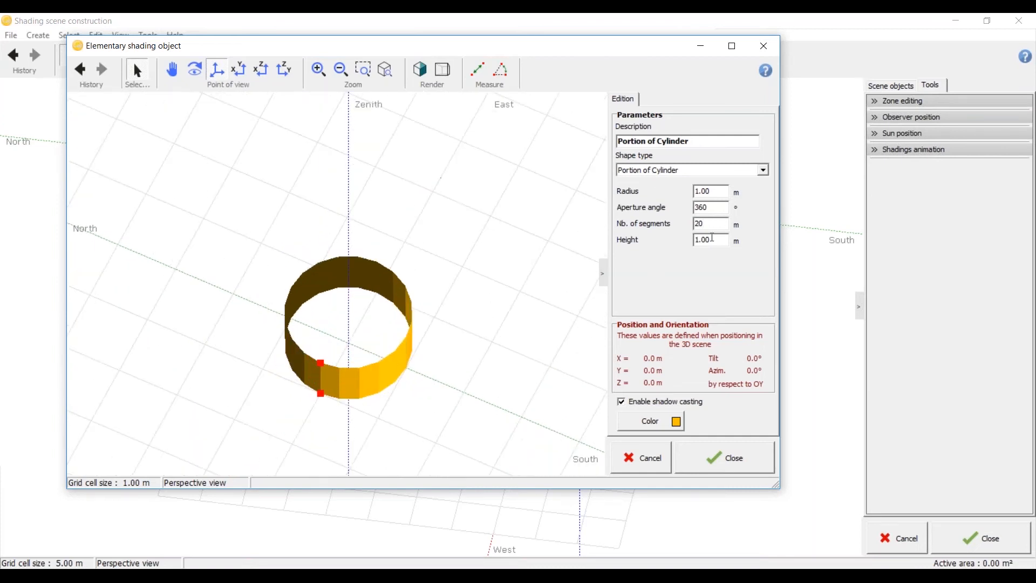
Step: Set the cylinder's height to 15 m
{"action": "left_click_drag", "start_coordinate": [719, 242], "coordinate": [645, 243]}
{"action": "type", "text": "15"}
{"action": "left_click", "coordinate": [727, 223]}
{"action": "scroll", "coordinate": [458, 254], "scroll_direction": "down", "scroll_amount": 1}
{"action": "left_click_drag", "start_coordinate": [458, 254], "coordinate": [570, 266]}
{"action": "scroll", "coordinate": [566, 252], "scroll_direction": "down", "scroll_amount": 6}
Step: Set the cylinder's radius to 0.5 m and add the finished object to the shading scene
{"action": "double_click", "coordinate": [723, 191]}
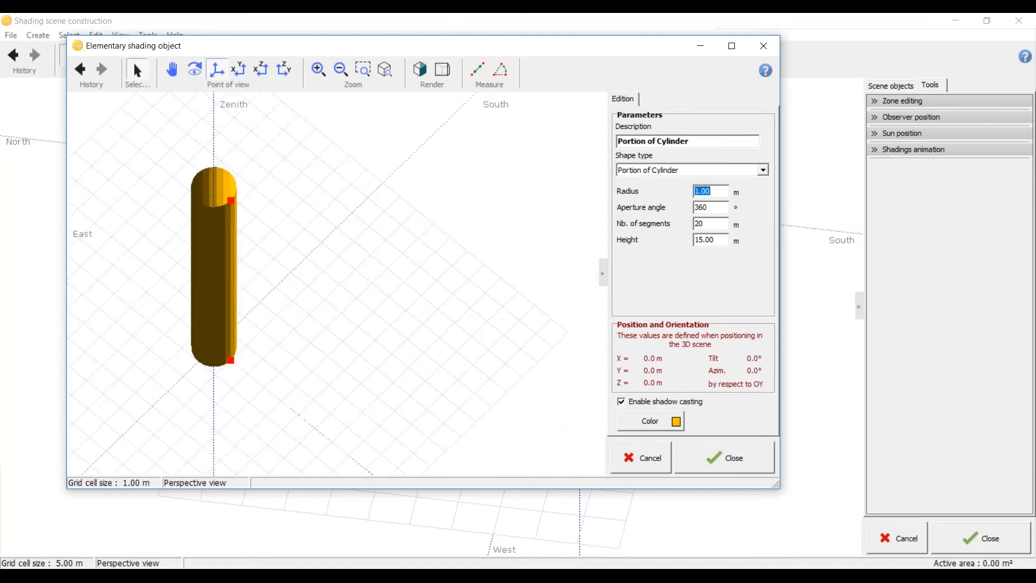
{"action": "type", "text": "0.5"}
{"action": "left_click", "coordinate": [717, 206]}
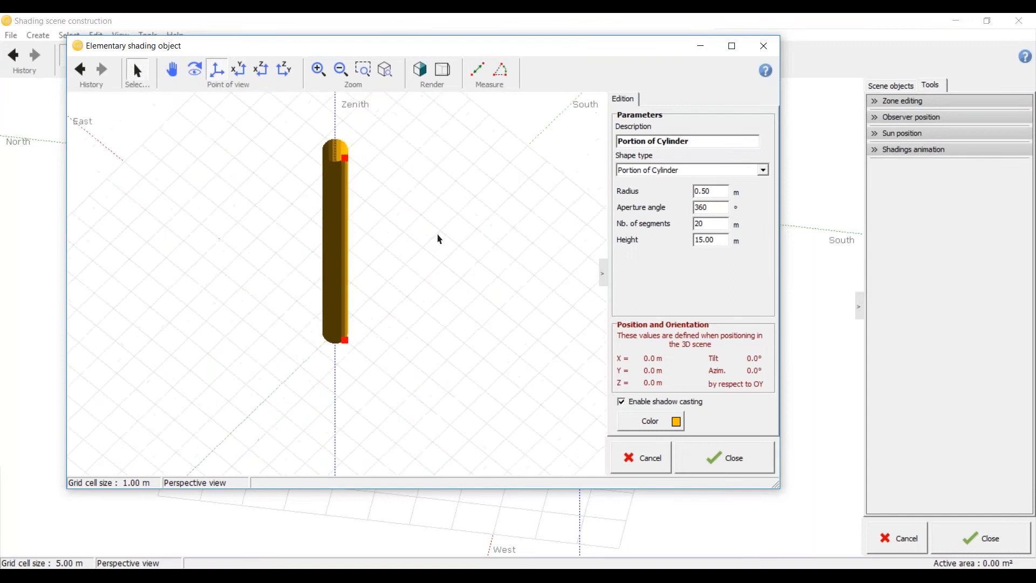
{"action": "left_click", "coordinate": [713, 469]}
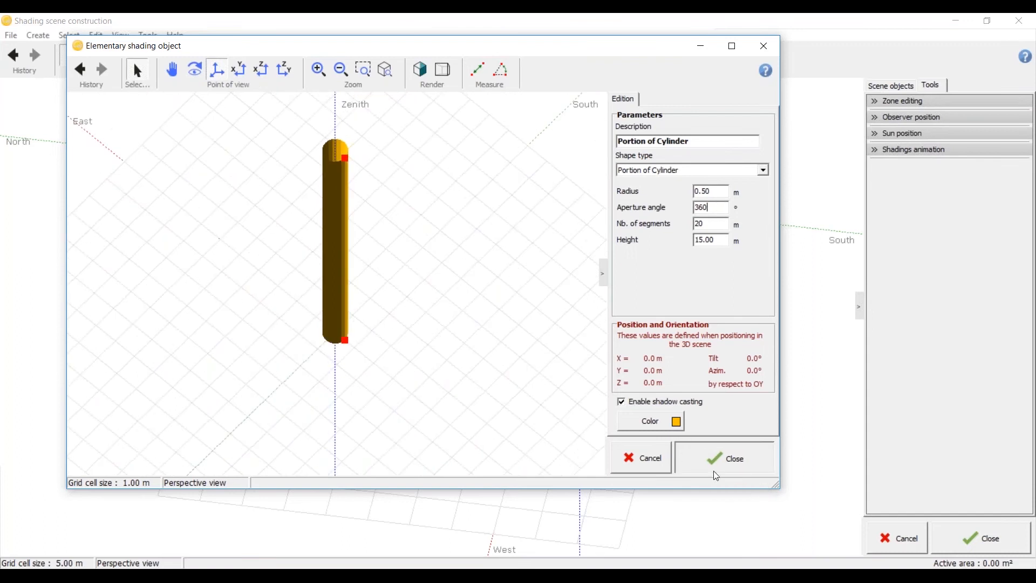
Step: Examine the new cylinder's place beside the pyramids and the parallelepiped from several angles
{"action": "scroll", "coordinate": [300, 287], "scroll_direction": "down", "scroll_amount": 5}
{"action": "scroll", "coordinate": [486, 262], "scroll_direction": "up", "scroll_amount": 5}
{"action": "middle_click_drag", "start_coordinate": [486, 261], "coordinate": [75, 317]}
{"action": "left_click_drag", "start_coordinate": [621, 392], "coordinate": [804, 360]}
{"action": "left_click", "coordinate": [755, 448]}
{"action": "scroll", "coordinate": [423, 301], "scroll_direction": "down", "scroll_amount": 5}
{"action": "scroll", "coordinate": [566, 337], "scroll_direction": "up", "scroll_amount": 4}
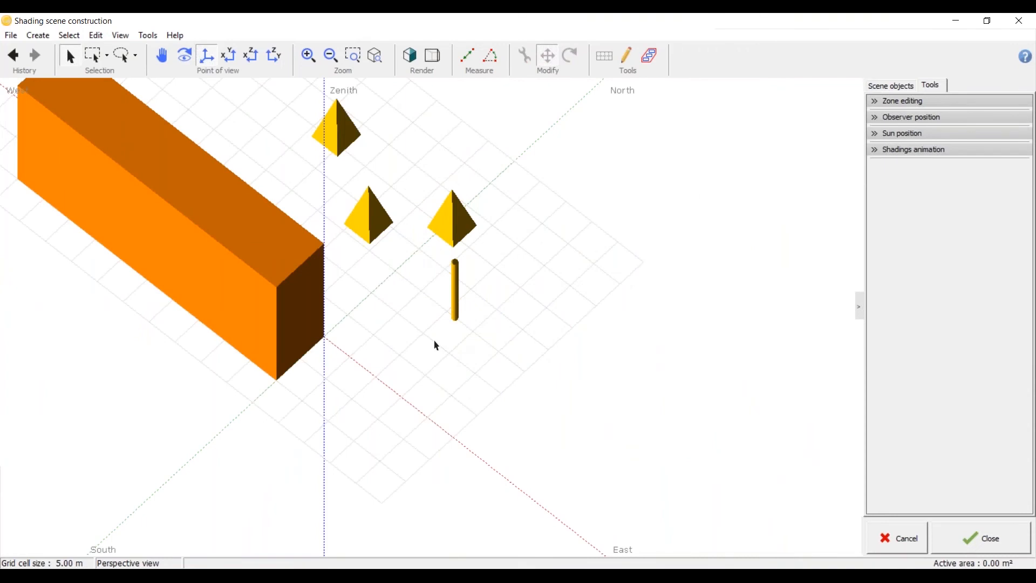
{"action": "scroll", "coordinate": [444, 343], "scroll_direction": "down", "scroll_amount": 5}
{"action": "scroll", "coordinate": [349, 439], "scroll_direction": "up", "scroll_amount": 4}
{"action": "scroll", "coordinate": [369, 402], "scroll_direction": "up", "scroll_amount": 3}
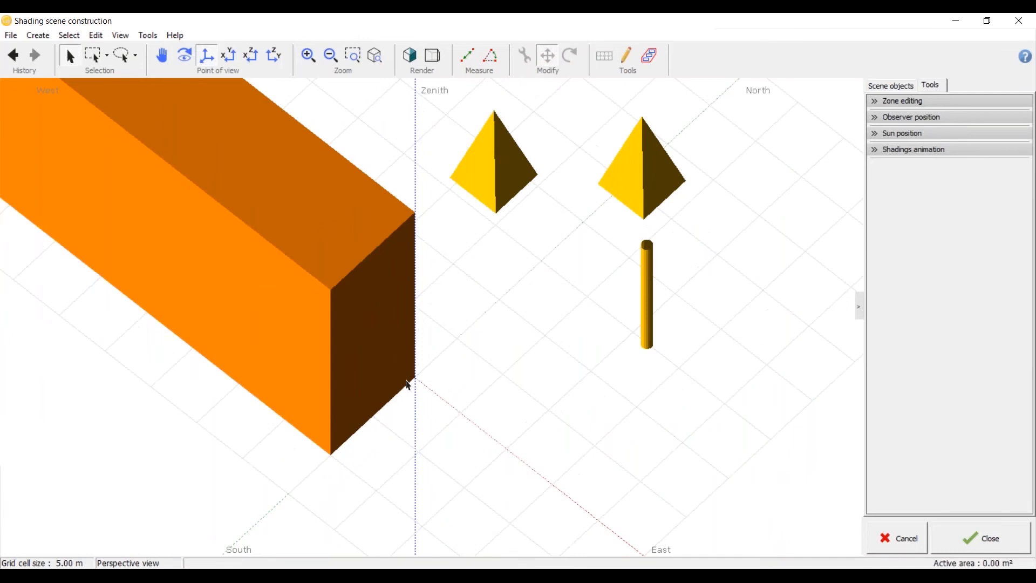
Step: Move the parallelepiped westward, well away from the pyramids, and deselect it
{"action": "scroll", "coordinate": [442, 370], "scroll_direction": "down", "scroll_amount": 5}
{"action": "left_click", "coordinate": [370, 342]}
{"action": "left_click_drag", "start_coordinate": [414, 368], "coordinate": [236, 196]}
{"action": "left_click", "coordinate": [316, 311]}
{"action": "scroll", "coordinate": [316, 311], "scroll_direction": "down", "scroll_amount": 3}
{"action": "scroll", "coordinate": [316, 312], "scroll_direction": "up", "scroll_amount": 1}
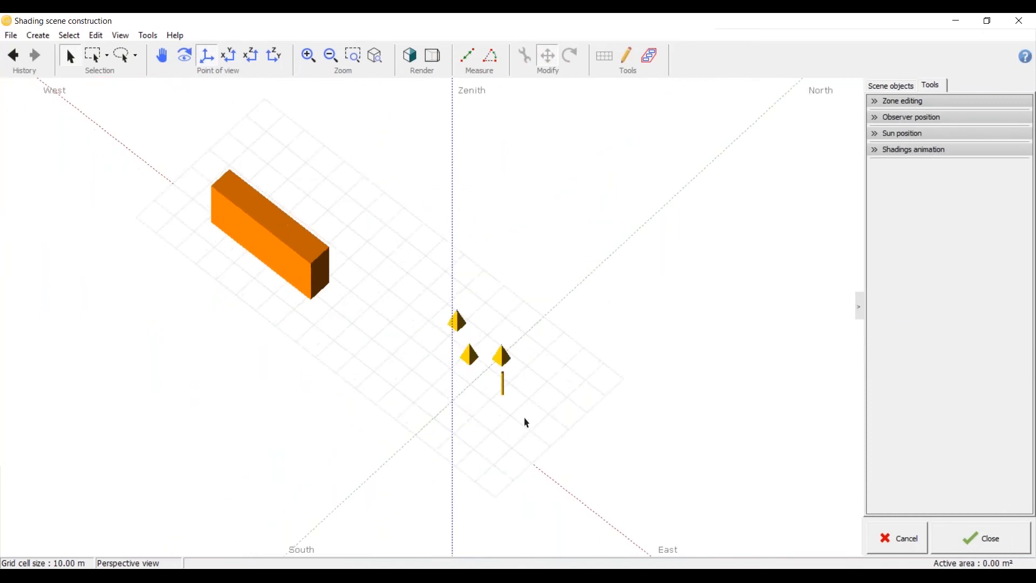
Step: Reposition the smaller shading objects in the scene to free up space, and deselect them
{"action": "scroll", "coordinate": [514, 425], "scroll_direction": "up", "scroll_amount": 5}
{"action": "left_click", "coordinate": [480, 323]}
{"action": "left_click_drag", "start_coordinate": [468, 345], "coordinate": [539, 322]}
{"action": "left_click", "coordinate": [541, 389]}
{"action": "scroll", "coordinate": [556, 345], "scroll_direction": "down", "scroll_amount": 3}
{"action": "scroll", "coordinate": [552, 345], "scroll_direction": "up", "scroll_amount": 2}
{"action": "left_click", "coordinate": [563, 319]}
{"action": "left_click_drag", "start_coordinate": [539, 316], "coordinate": [279, 217]}
{"action": "left_click", "coordinate": [356, 257]}
{"action": "scroll", "coordinate": [433, 257], "scroll_direction": "down", "scroll_amount": 5}
{"action": "scroll", "coordinate": [431, 258], "scroll_direction": "up", "scroll_amount": 4}
{"action": "middle_click_drag", "start_coordinate": [432, 281], "coordinate": [542, 262]}
Step: Start a new elementary shading object with the House + 2-sided roof shape and display it as a shaded solid
{"action": "left_click", "coordinate": [41, 37]}
{"action": "left_click", "coordinate": [85, 51]}
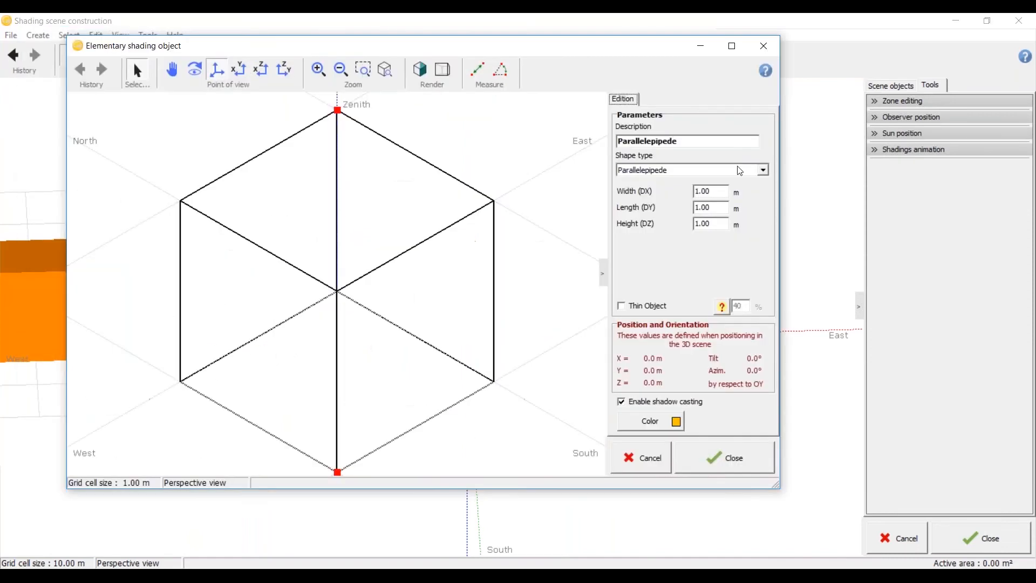
{"action": "left_click", "coordinate": [764, 171]}
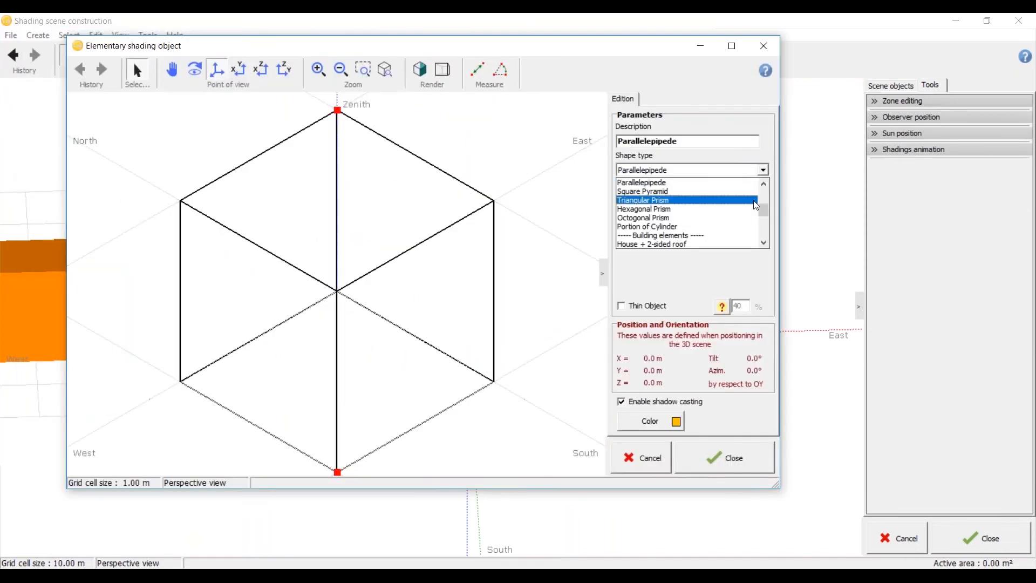
{"action": "scroll", "coordinate": [735, 211], "scroll_direction": "down", "scroll_amount": 1}
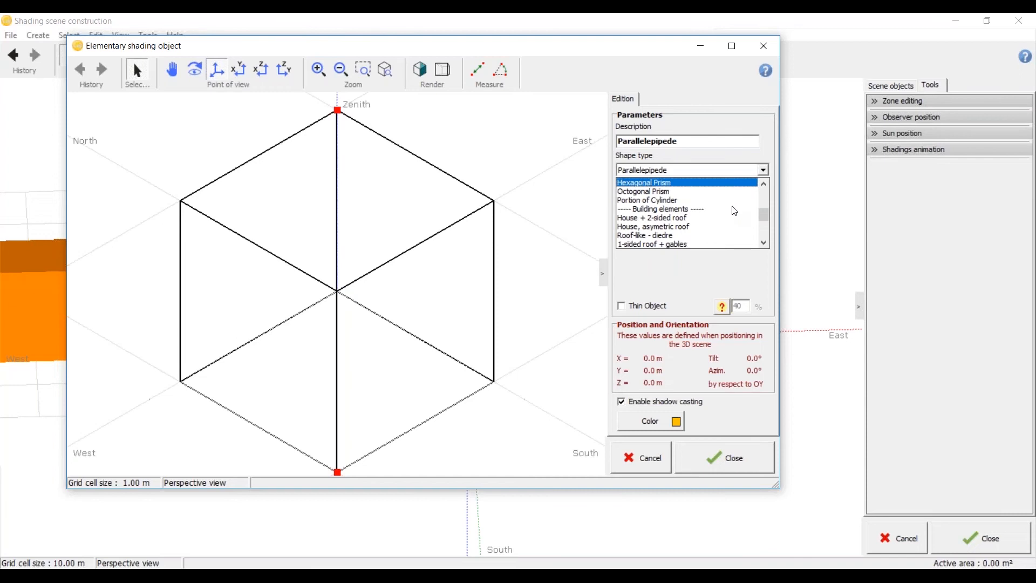
{"action": "left_click", "coordinate": [713, 218]}
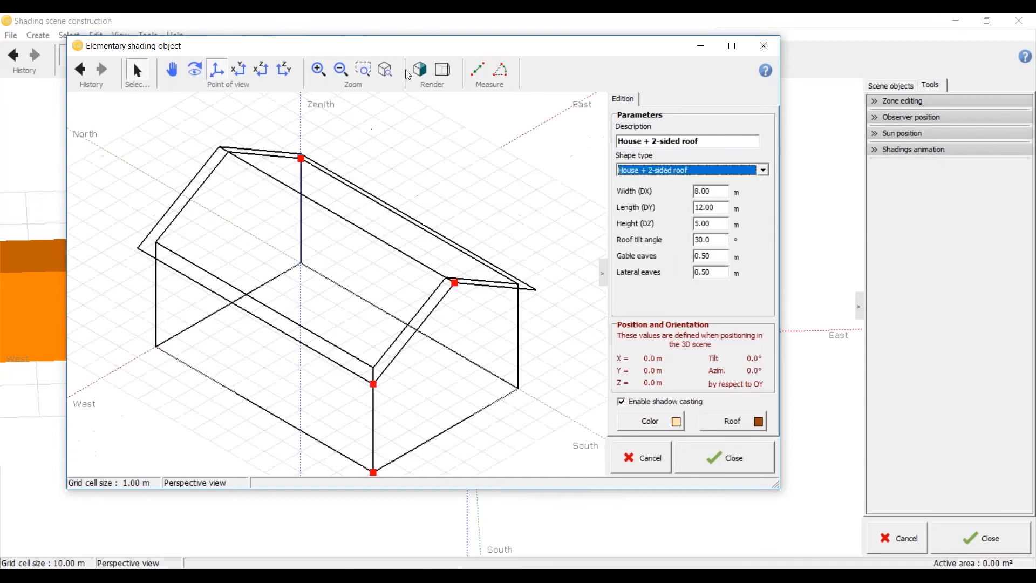
{"action": "left_click", "coordinate": [421, 70]}
Step: Examine the house's walls, two-sided roof and eaves from several angles
{"action": "scroll", "coordinate": [454, 415], "scroll_direction": "up", "scroll_amount": 3}
{"action": "middle_click_drag", "start_coordinate": [455, 414], "coordinate": [276, 348]}
{"action": "scroll", "coordinate": [285, 351], "scroll_direction": "down", "scroll_amount": 3}
{"action": "left_click_drag", "start_coordinate": [284, 352], "coordinate": [250, 311]}
{"action": "scroll", "coordinate": [321, 355], "scroll_direction": "down", "scroll_amount": 3}
{"action": "left_click", "coordinate": [764, 170]}
{"action": "left_click", "coordinate": [765, 171]}
{"action": "scroll", "coordinate": [269, 312], "scroll_direction": "up", "scroll_amount": 1}
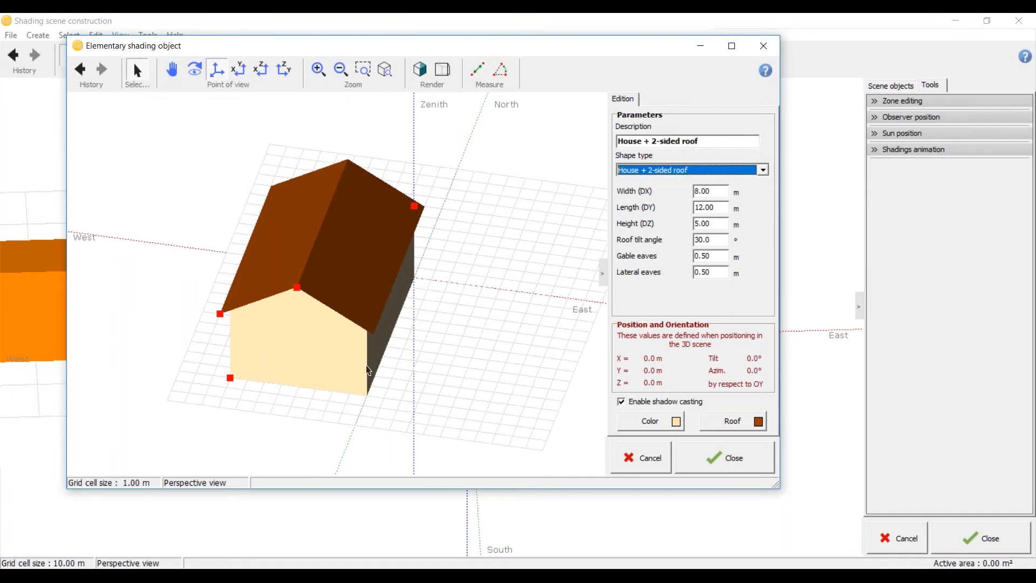
{"action": "scroll", "coordinate": [337, 356], "scroll_direction": "up", "scroll_amount": 5}
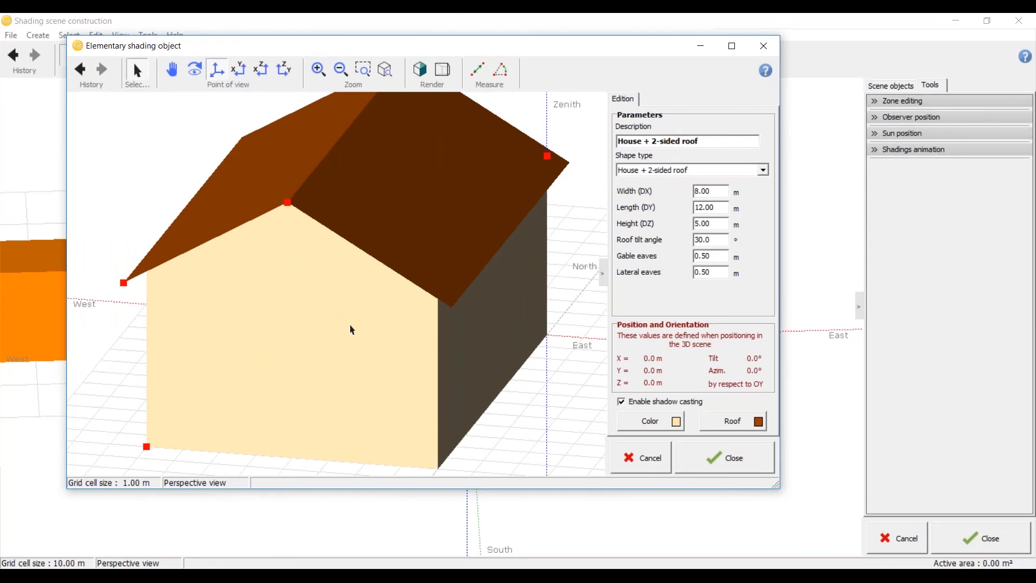
{"action": "scroll", "coordinate": [352, 330], "scroll_direction": "down", "scroll_amount": 3}
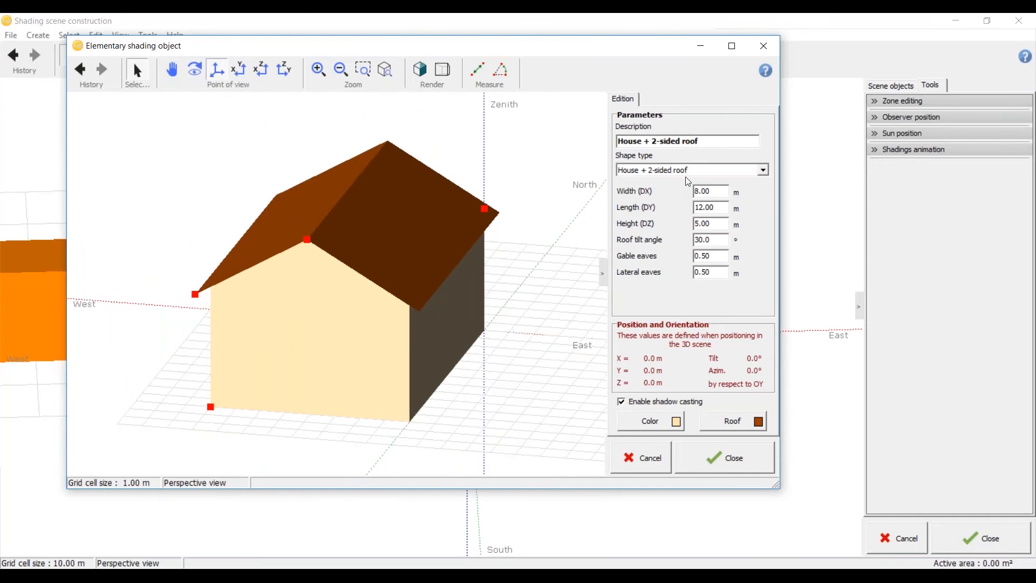
{"action": "middle_click_drag", "start_coordinate": [426, 309], "coordinate": [397, 342]}
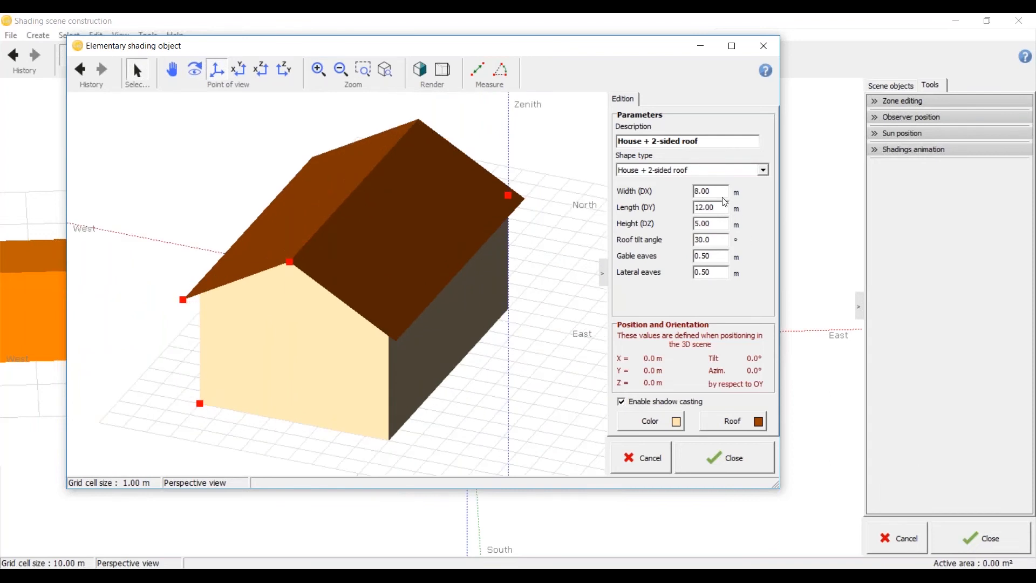
Step: Set the house's width to 10 m, length to 20 m and height to 10 m
{"action": "left_click_drag", "start_coordinate": [708, 191], "coordinate": [658, 193]}
{"action": "type", "text": "10"}
{"action": "key", "text": "Tab"}
{"action": "type", "text": "20"}
{"action": "key", "text": "Tab"}
{"action": "type", "text": "10"}
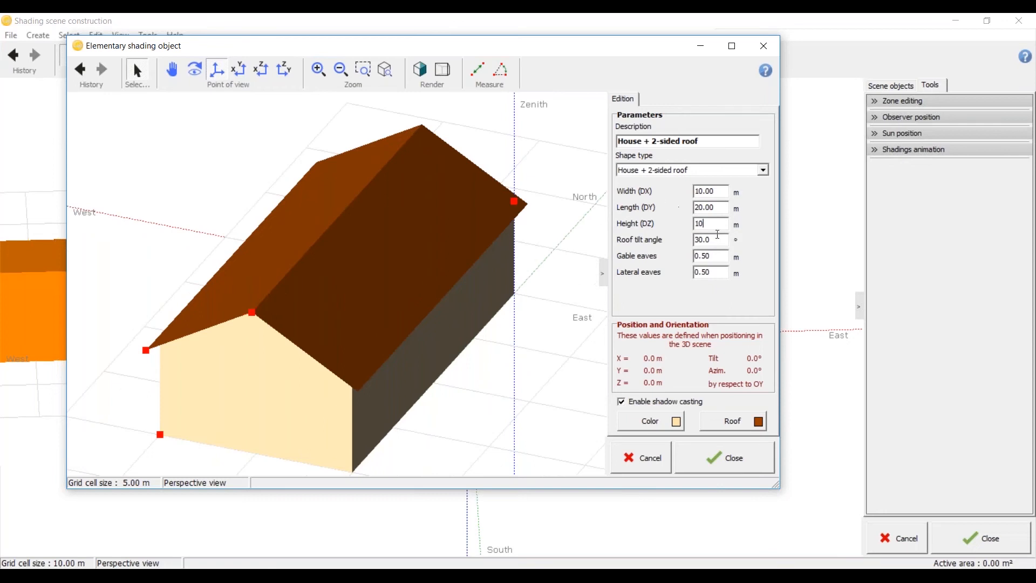
Step: Set the house's roof tilt angle to 15°
{"action": "left_click", "coordinate": [717, 240]}
{"action": "scroll", "coordinate": [342, 247], "scroll_direction": "down", "scroll_amount": 1}
{"action": "scroll", "coordinate": [327, 328], "scroll_direction": "up", "scroll_amount": 2}
{"action": "middle_click_drag", "start_coordinate": [313, 332], "coordinate": [348, 336]}
{"action": "left_click_drag", "start_coordinate": [715, 240], "coordinate": [674, 238]}
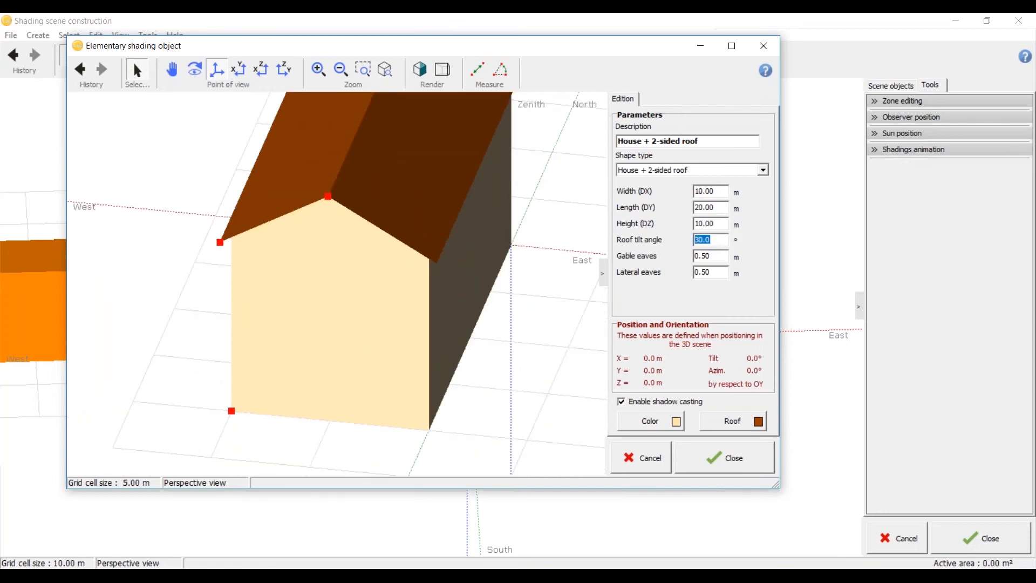
{"action": "type", "text": "15"}
{"action": "left_click", "coordinate": [723, 257]}
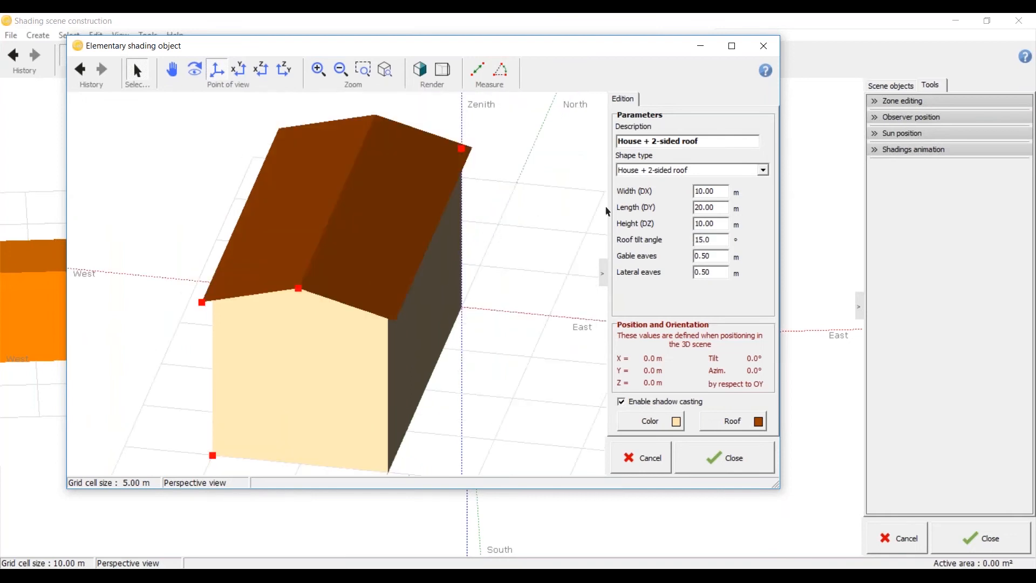
Step: Set the house's width to 20 m and check the wider house from other angles
{"action": "double_click", "coordinate": [718, 195]}
{"action": "type", "text": "20"}
{"action": "key", "text": "Return"}
{"action": "left_click_drag", "start_coordinate": [316, 197], "coordinate": [137, 342]}
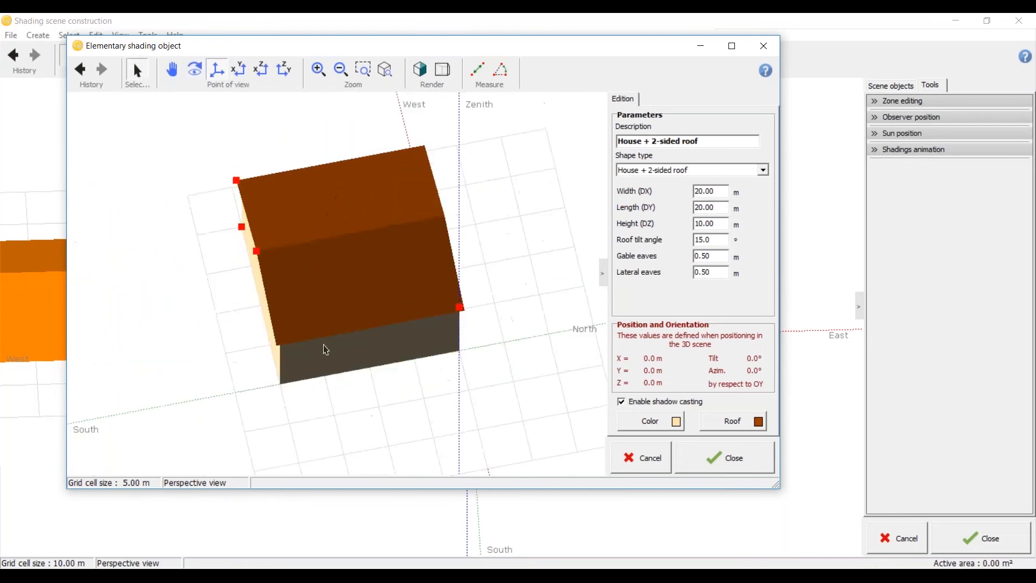
{"action": "left_click_drag", "start_coordinate": [235, 354], "coordinate": [359, 305]}
{"action": "left_click_drag", "start_coordinate": [247, 317], "coordinate": [391, 232]}
Step: Set both the gable eaves and the lateral eaves of the house to 1 m
{"action": "scroll", "coordinate": [191, 171], "scroll_direction": "up", "scroll_amount": 2}
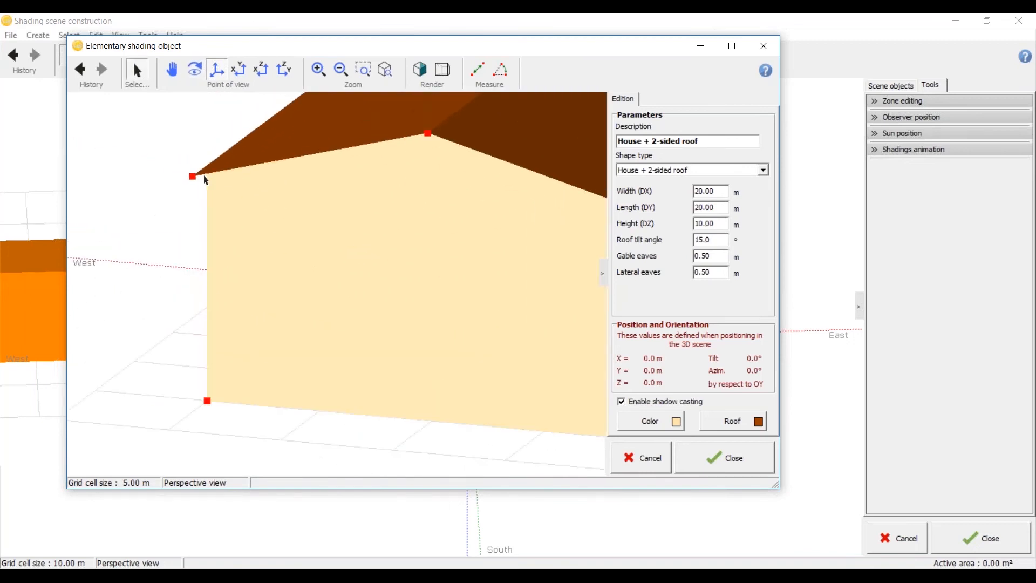
{"action": "left_click_drag", "start_coordinate": [185, 196], "coordinate": [93, 254]}
{"action": "middle_click_drag", "start_coordinate": [93, 254], "coordinate": [93, 255]}
{"action": "left_click_drag", "start_coordinate": [634, 256], "coordinate": [619, 256]}
{"action": "type", "text": "1"}
{"action": "key", "text": "Tab"}
{"action": "type", "text": "1"}
{"action": "key", "text": "Tab"}
Step: Check the house's overhanging eaves and insert the finished house into the 3D scene
{"action": "middle_click_drag", "start_coordinate": [291, 336], "coordinate": [323, 335]}
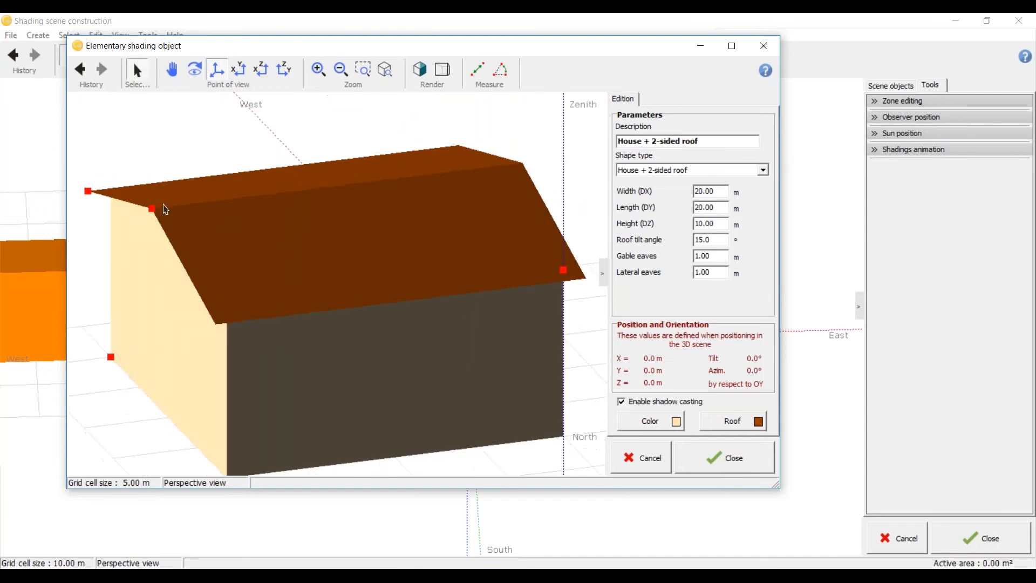
{"action": "scroll", "coordinate": [199, 238], "scroll_direction": "down", "scroll_amount": 5}
{"action": "mouse_move", "coordinate": [194, 275]}
{"action": "middle_mouse_down"}
{"action": "mouse_move", "coordinate": [532, 213]}
{"action": "mouse_move", "coordinate": [458, 386]}
{"action": "mouse_move", "coordinate": [431, 329]}
{"action": "middle_mouse_up"}
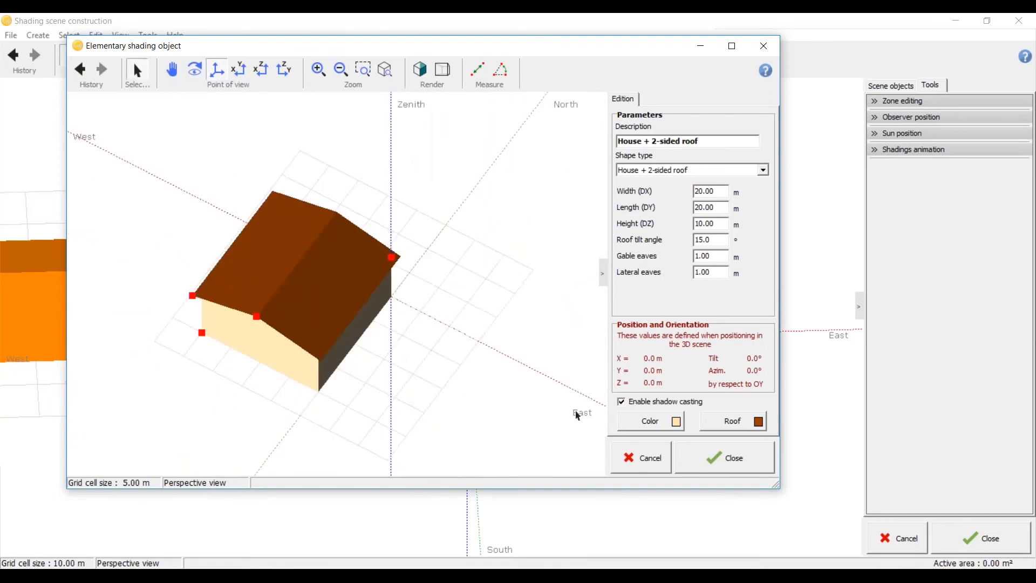
{"action": "left_click", "coordinate": [725, 458]}
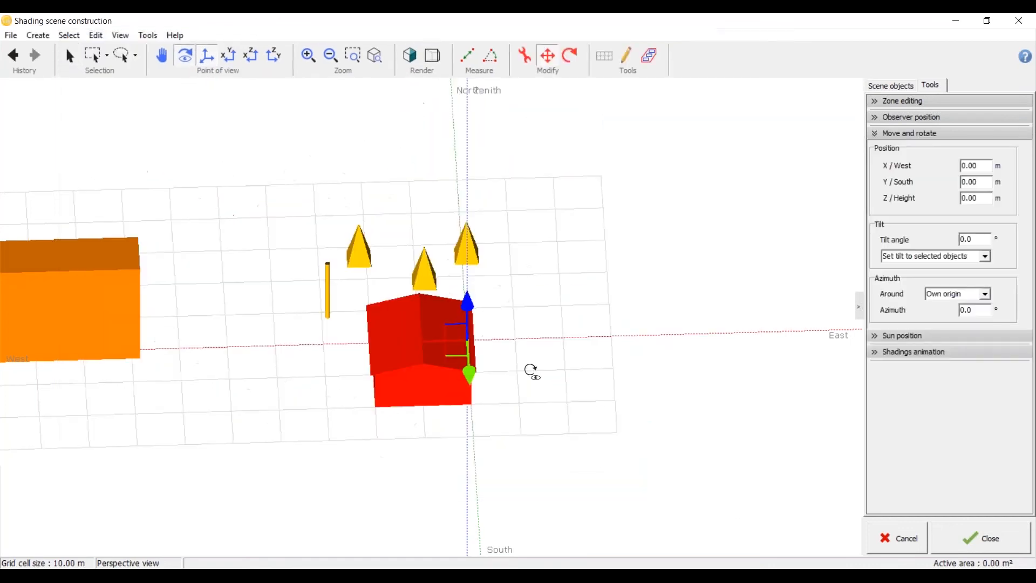
Step: Move the house eastward, away from the pyramids, to about X -17.79 m and Y -3.08 m
{"action": "left_click_drag", "start_coordinate": [481, 309], "coordinate": [606, 314]}
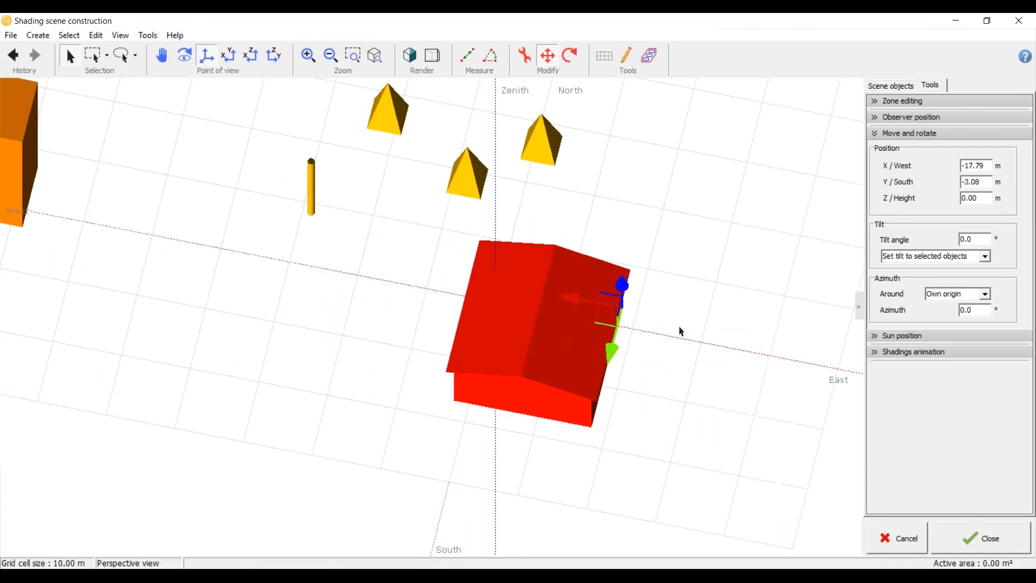
{"action": "scroll", "coordinate": [170, 325], "scroll_direction": "down", "scroll_amount": 4}
{"action": "left_click", "coordinate": [227, 57]}
{"action": "scroll", "coordinate": [382, 337], "scroll_direction": "up", "scroll_amount": 3}
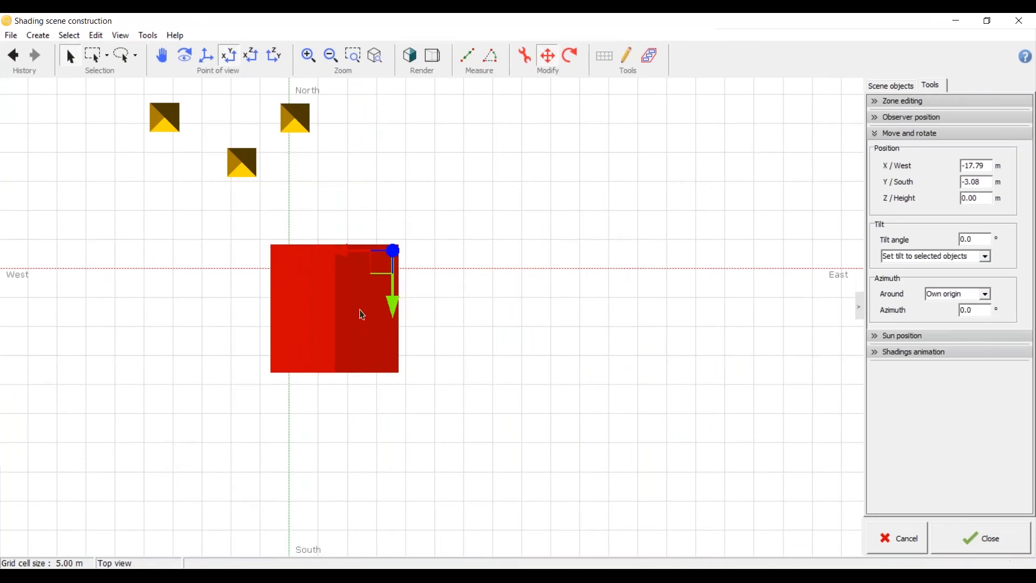
{"action": "middle_click_drag", "start_coordinate": [344, 373], "coordinate": [340, 327]}
{"action": "scroll", "coordinate": [340, 327], "scroll_direction": "up", "scroll_amount": 4}
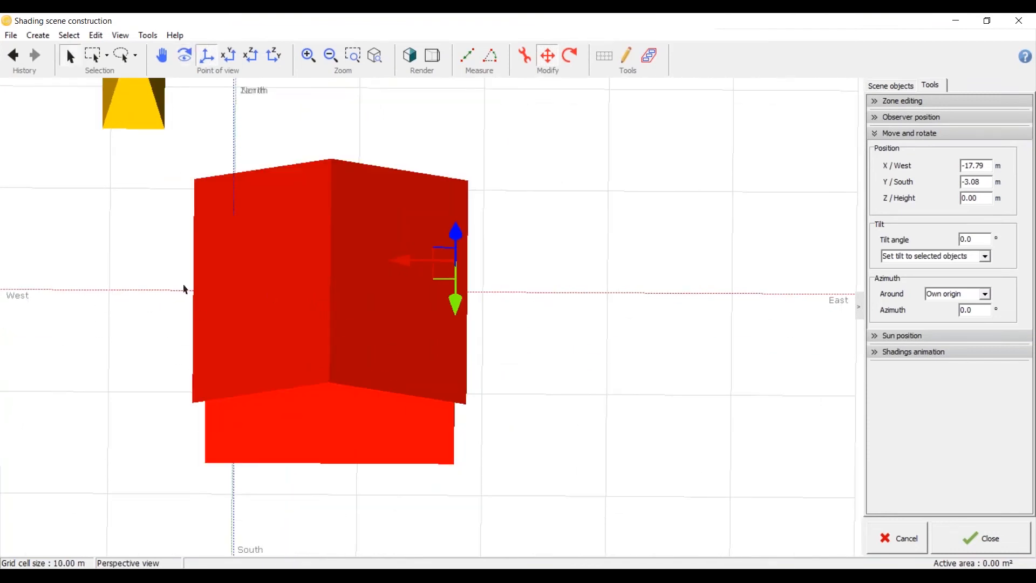
{"action": "scroll", "coordinate": [208, 312], "scroll_direction": "down", "scroll_amount": 5}
{"action": "scroll", "coordinate": [243, 326], "scroll_direction": "up", "scroll_amount": 3}
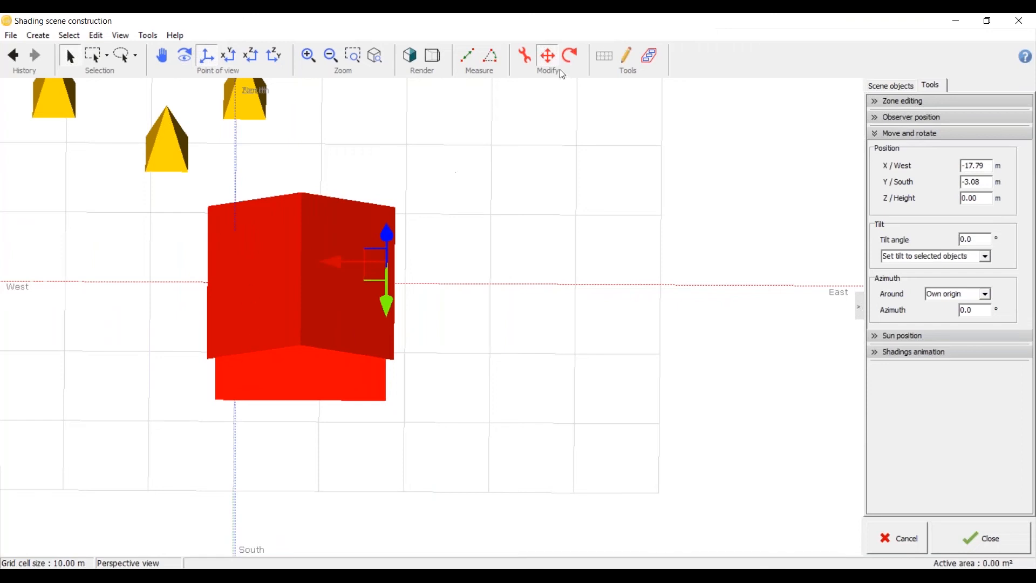
Step: Rotate the house about a quarter turn in plan so its roof ridge runs east–west, and deselect it
{"action": "left_click", "coordinate": [323, 235]}
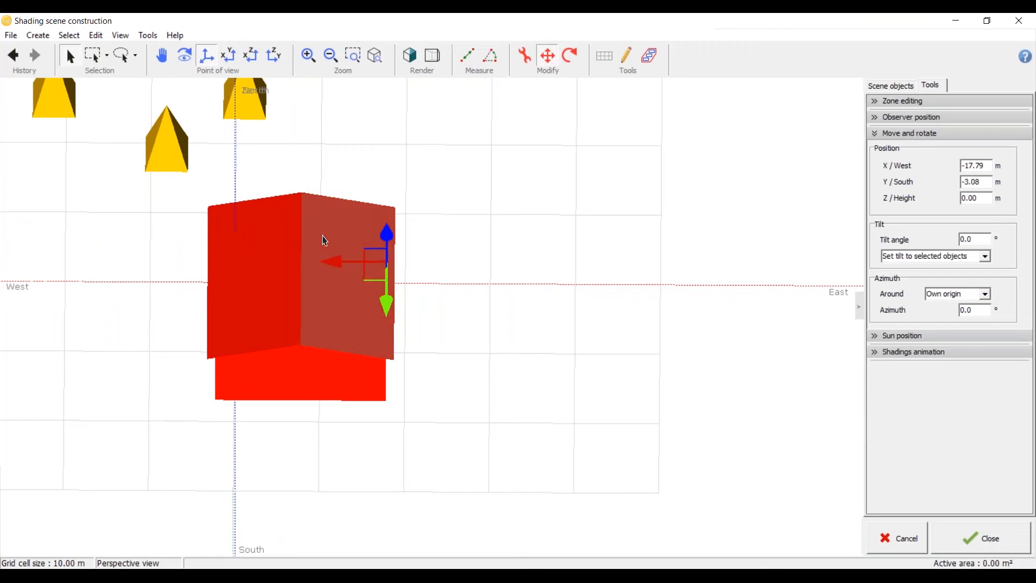
{"action": "left_click", "coordinate": [570, 55]}
{"action": "scroll", "coordinate": [413, 320], "scroll_direction": "down", "scroll_amount": 4}
{"action": "left_click", "coordinate": [411, 317]}
{"action": "scroll", "coordinate": [495, 359], "scroll_direction": "down", "scroll_amount": 3}
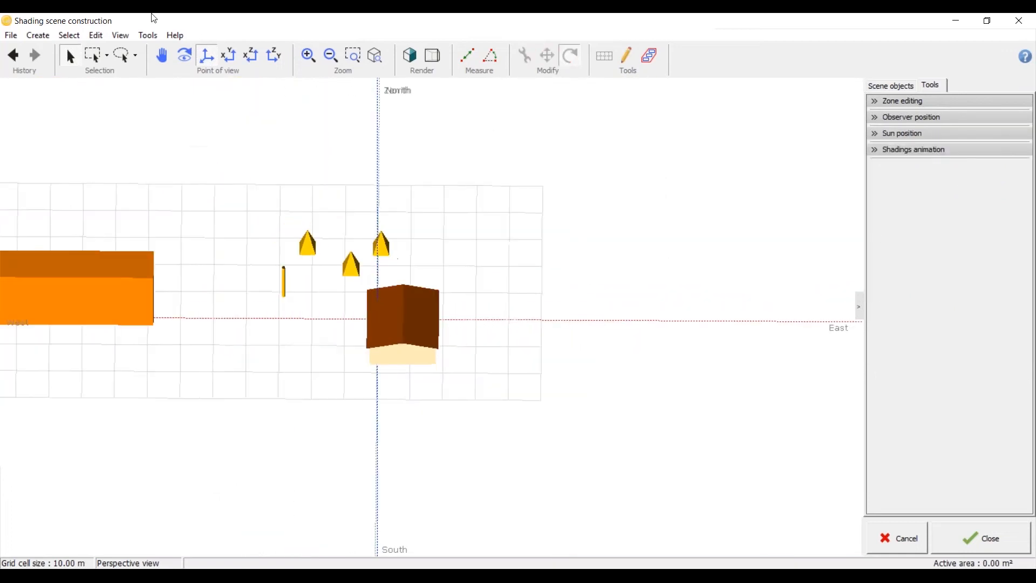
{"action": "left_click", "coordinate": [229, 58]}
{"action": "left_click", "coordinate": [405, 323]}
{"action": "left_click_drag", "start_coordinate": [394, 278], "coordinate": [450, 366]}
{"action": "left_click", "coordinate": [462, 349]}
Step: Return the scene to perspective view, start a new elementary shading object and maximize its editing window
{"action": "scroll", "coordinate": [464, 347], "scroll_direction": "up", "scroll_amount": 3}
{"action": "left_click", "coordinate": [207, 56]}
{"action": "left_click", "coordinate": [38, 35]}
{"action": "left_click", "coordinate": [50, 53]}
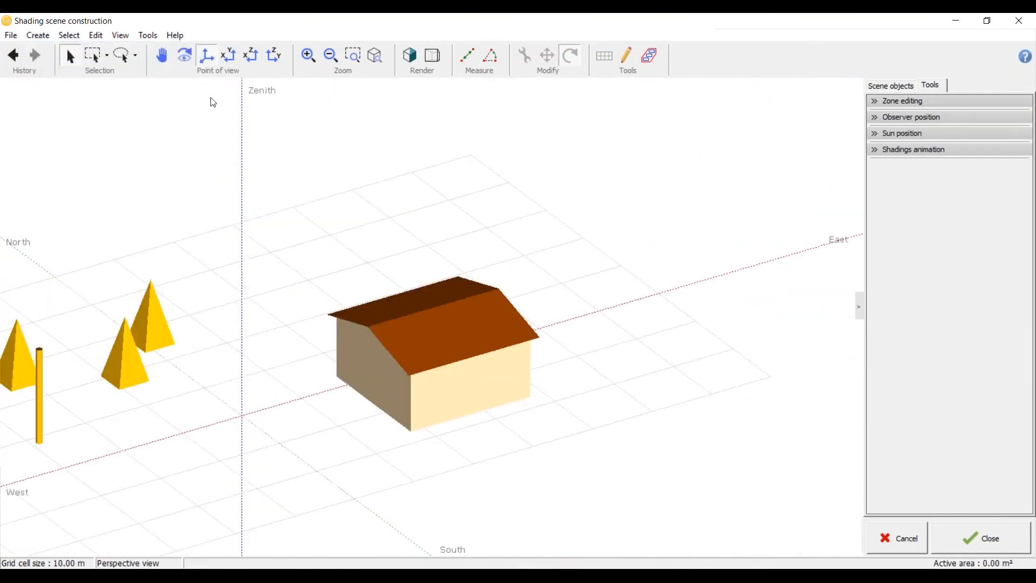
{"action": "left_click", "coordinate": [762, 170]}
{"action": "left_click", "coordinate": [762, 171]}
{"action": "left_click", "coordinate": [732, 46]}
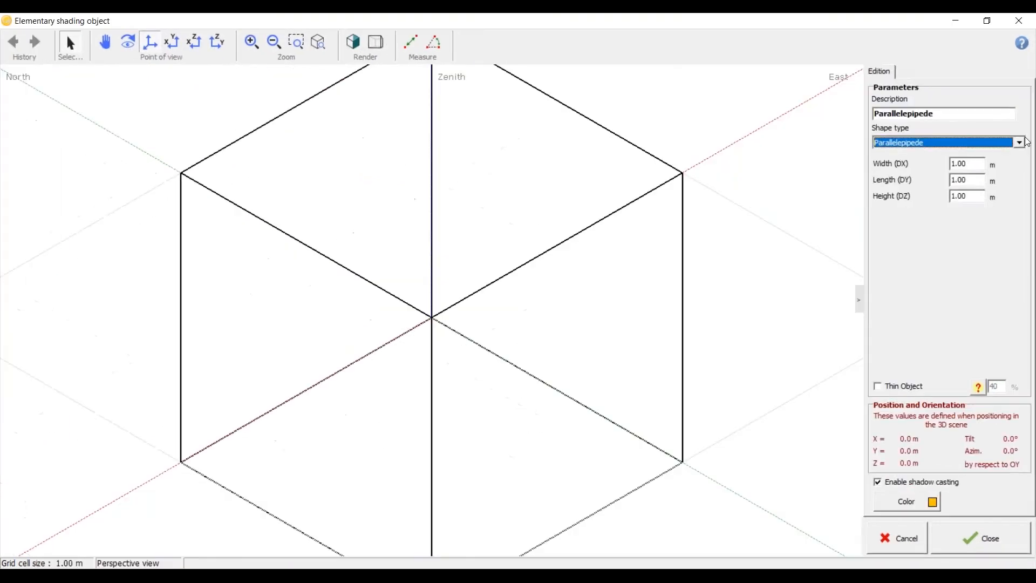
Step: Choose the House, asymetric roof shape, render it as a shaded solid and tilt its second roof side to about 17.3°
{"action": "left_click", "coordinate": [1003, 143]}
{"action": "scroll", "coordinate": [955, 206], "scroll_direction": "down", "scroll_amount": 3}
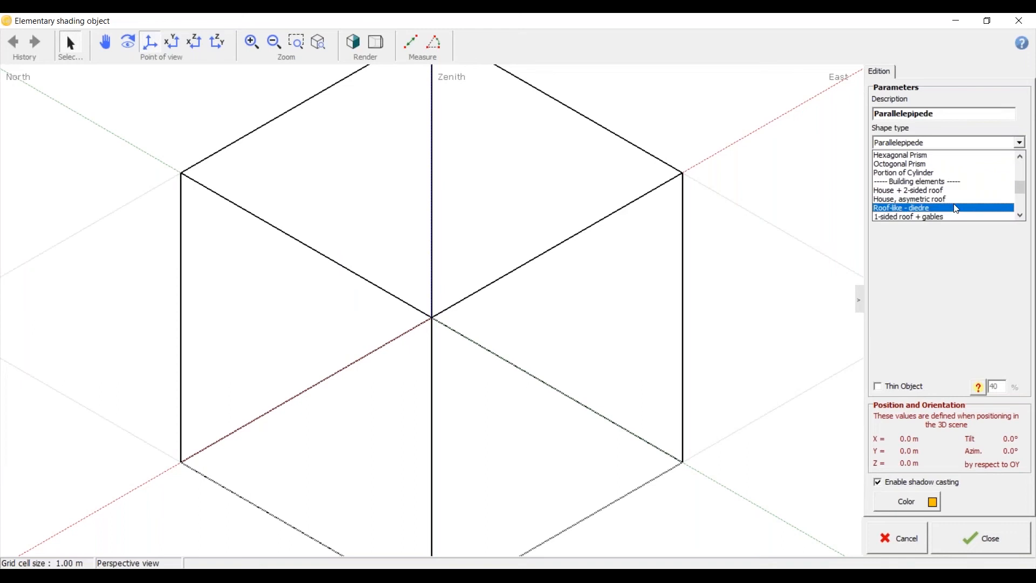
{"action": "left_click", "coordinate": [957, 200]}
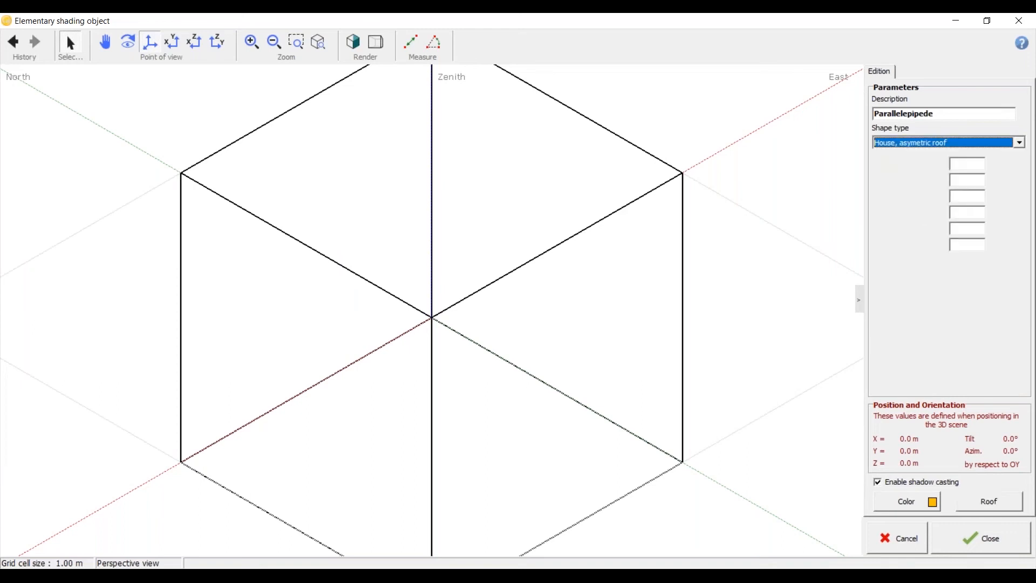
{"action": "left_click", "coordinate": [362, 53]}
{"action": "left_click_drag", "start_coordinate": [570, 363], "coordinate": [234, 365]}
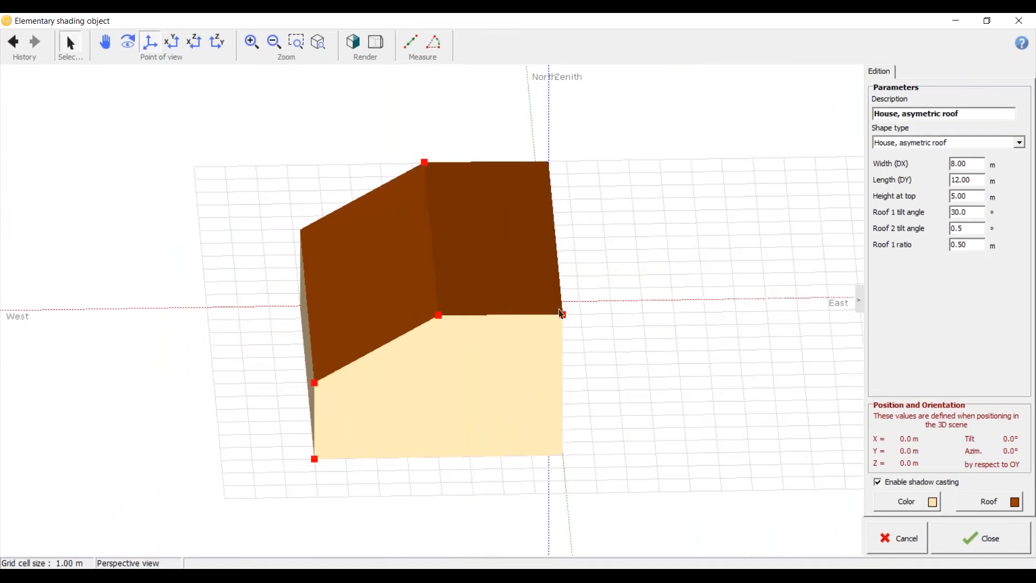
{"action": "left_click_drag", "start_coordinate": [562, 313], "coordinate": [537, 294]}
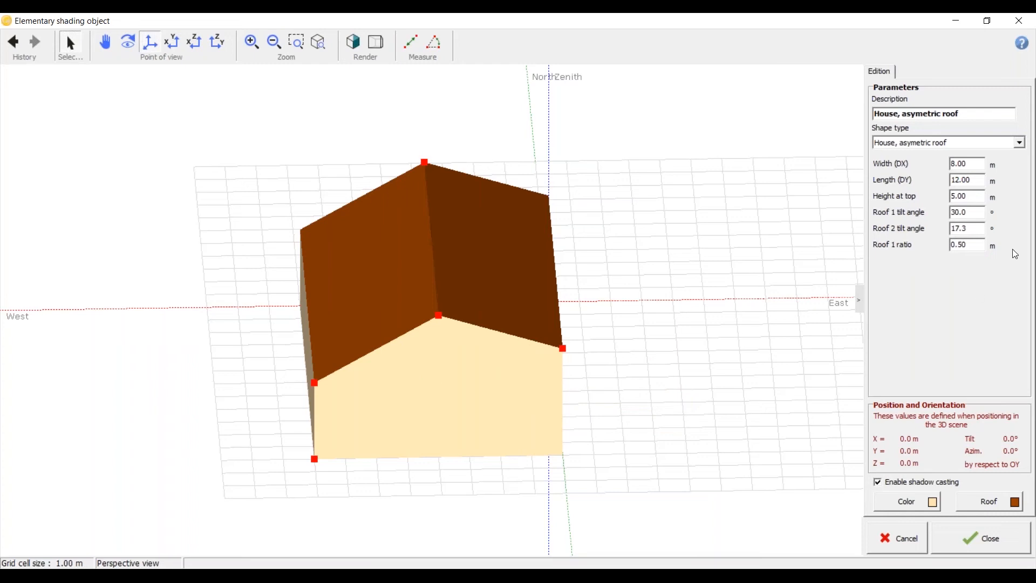
Step: Change the object's shape to 1-sided roof + gables and view it from several angles
{"action": "left_click", "coordinate": [1019, 142]}
{"action": "left_click", "coordinate": [1000, 173]}
{"action": "scroll", "coordinate": [236, 348], "scroll_direction": "down", "scroll_amount": 2}
{"action": "left_click", "coordinate": [128, 42]}
{"action": "left_click_drag", "start_coordinate": [561, 399], "coordinate": [427, 363]}
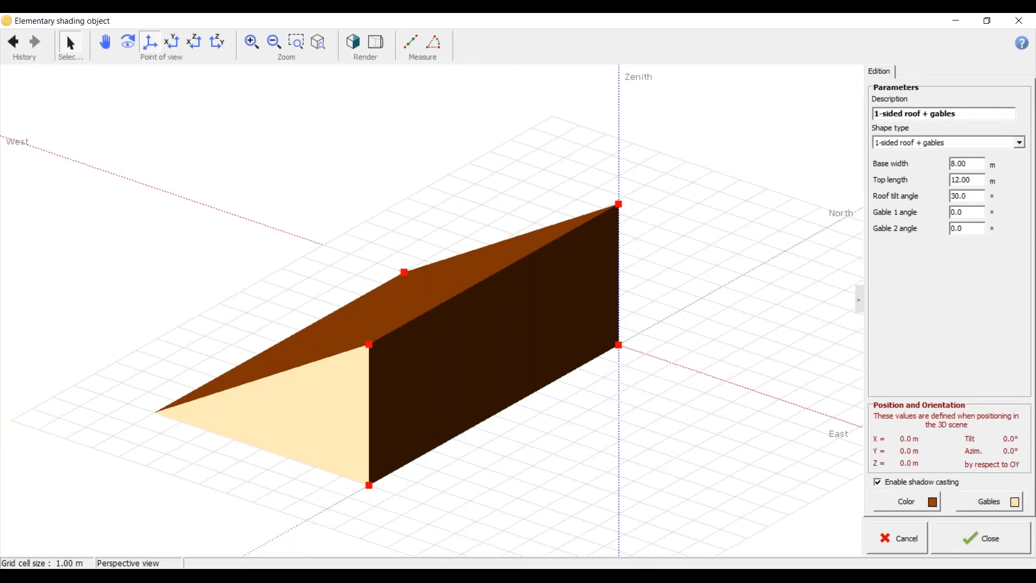
{"action": "left_click_drag", "start_coordinate": [379, 363], "coordinate": [461, 356]}
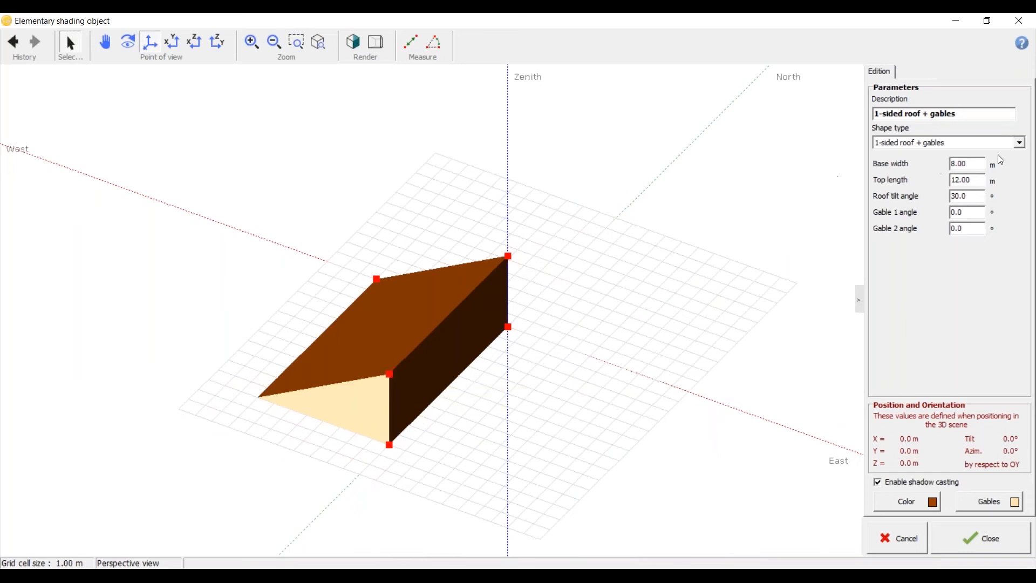
Step: Change the object's shape type to Tree
{"action": "left_click", "coordinate": [1019, 144]}
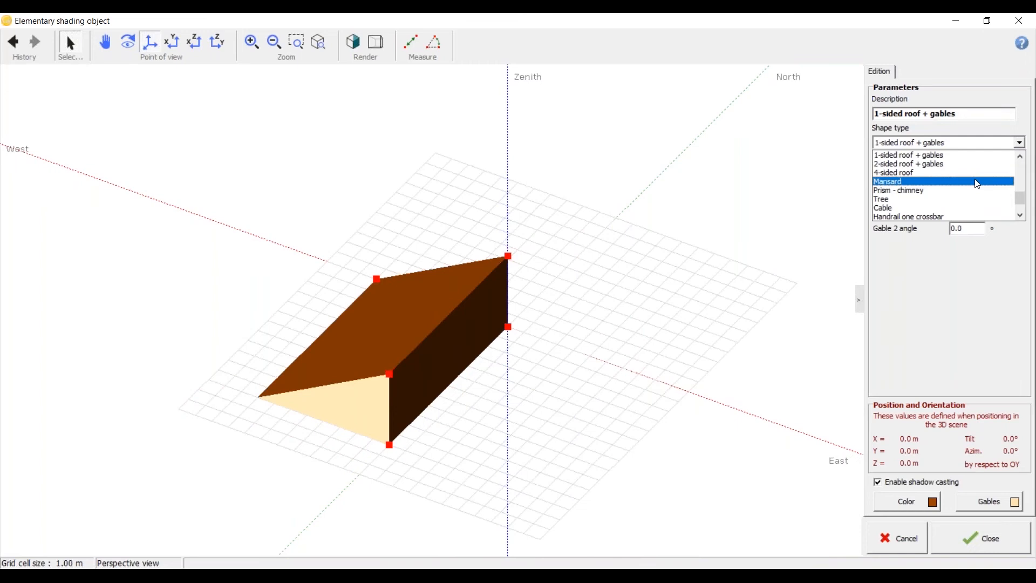
{"action": "left_click", "coordinate": [977, 200]}
{"action": "scroll", "coordinate": [251, 273], "scroll_direction": "down", "scroll_amount": 3}
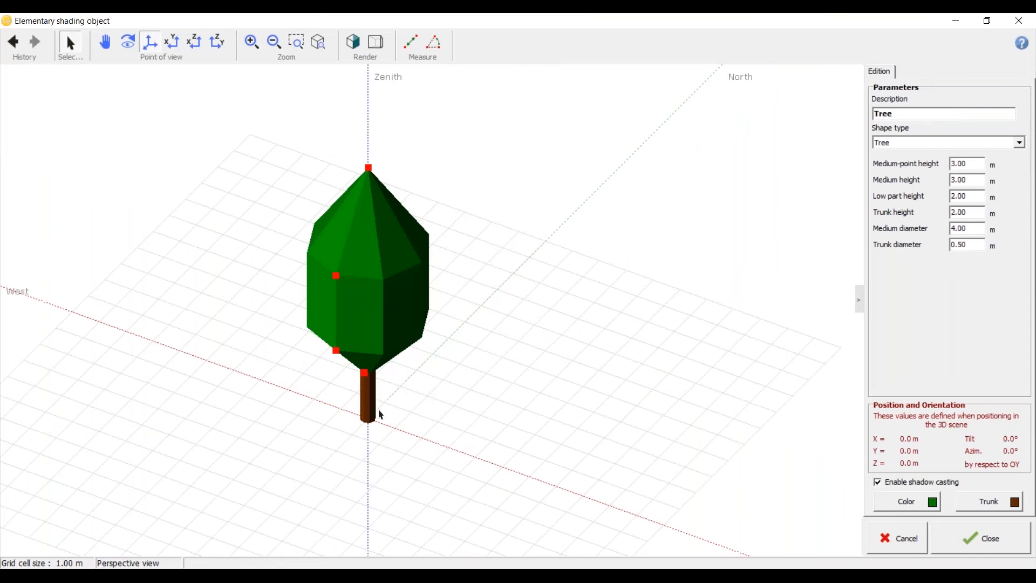
{"action": "scroll", "coordinate": [381, 415], "scroll_direction": "up", "scroll_amount": 3}
{"action": "left_click_drag", "start_coordinate": [381, 415], "coordinate": [379, 390]}
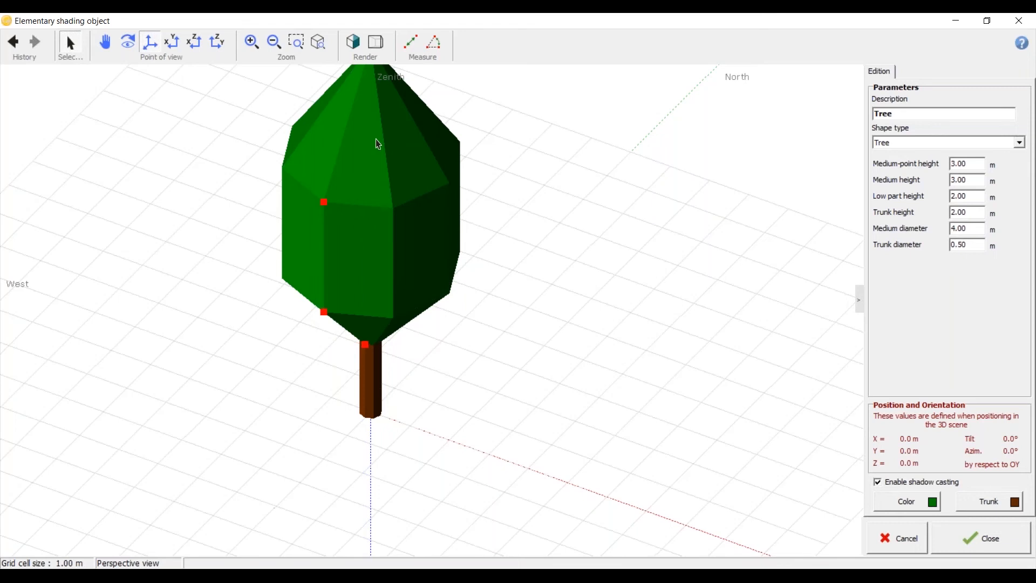
Step: Examine the tree's crown and trunk sections alongside its height and diameter parameters
{"action": "scroll", "coordinate": [379, 145], "scroll_direction": "down", "scroll_amount": 1}
{"action": "scroll", "coordinate": [379, 145], "scroll_direction": "down", "scroll_amount": 1}
{"action": "left_click", "coordinate": [979, 179]}
{"action": "left_click", "coordinate": [981, 196]}
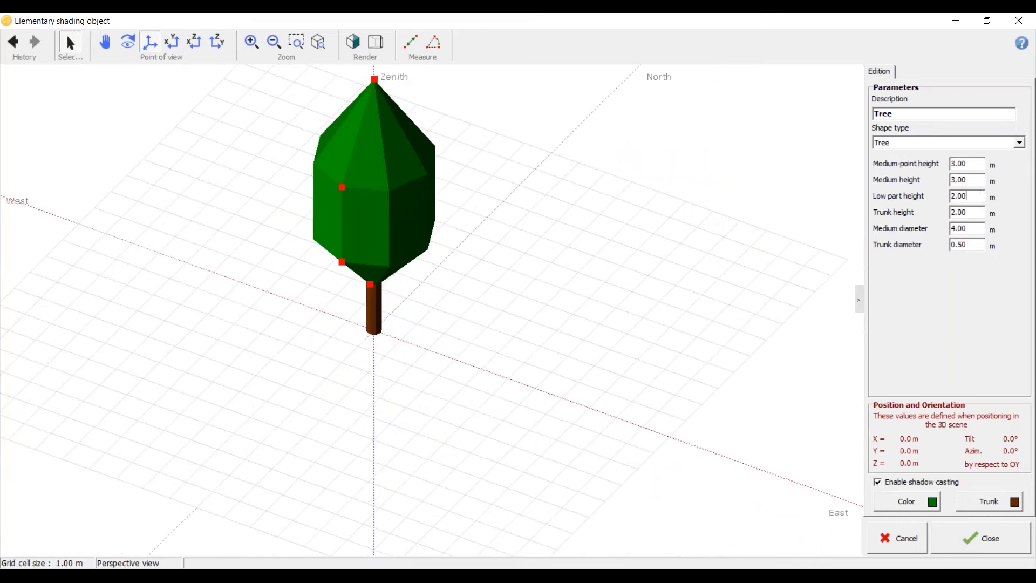
{"action": "scroll", "coordinate": [355, 347], "scroll_direction": "up", "scroll_amount": 3}
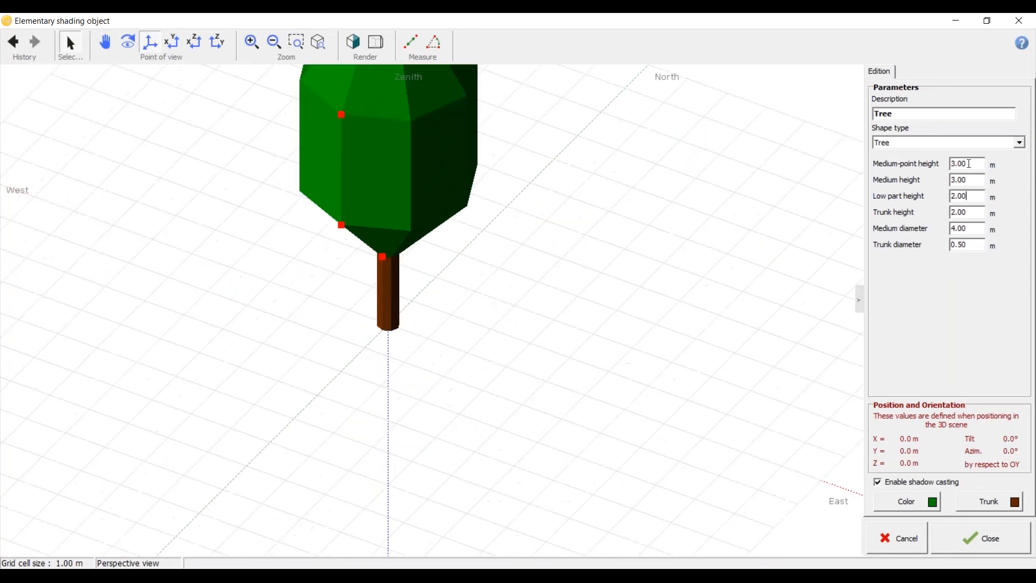
{"action": "scroll", "coordinate": [414, 351], "scroll_direction": "down", "scroll_amount": 2}
{"action": "scroll", "coordinate": [406, 219], "scroll_direction": "up", "scroll_amount": 2}
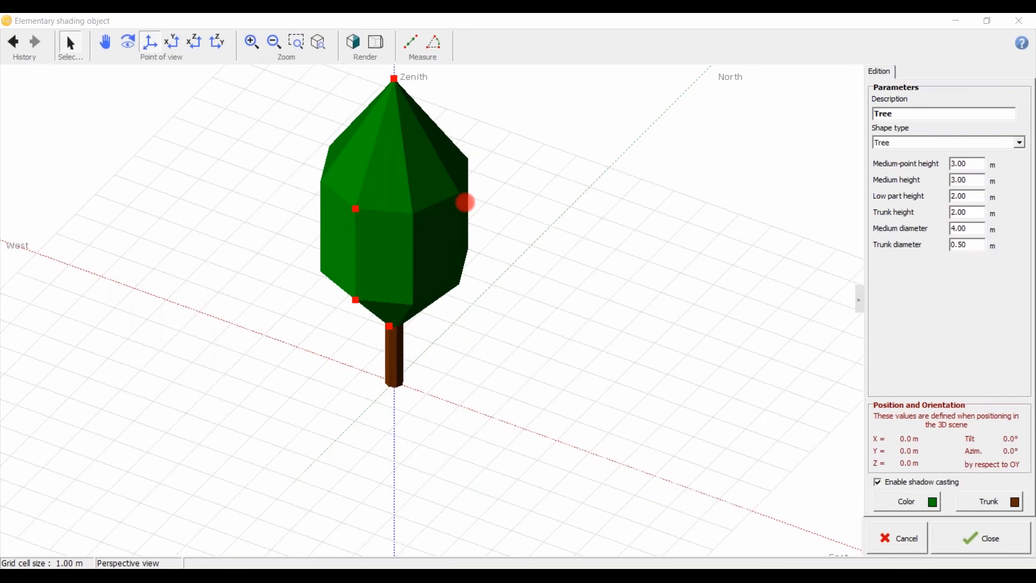
{"action": "key", "text": "Escape"}
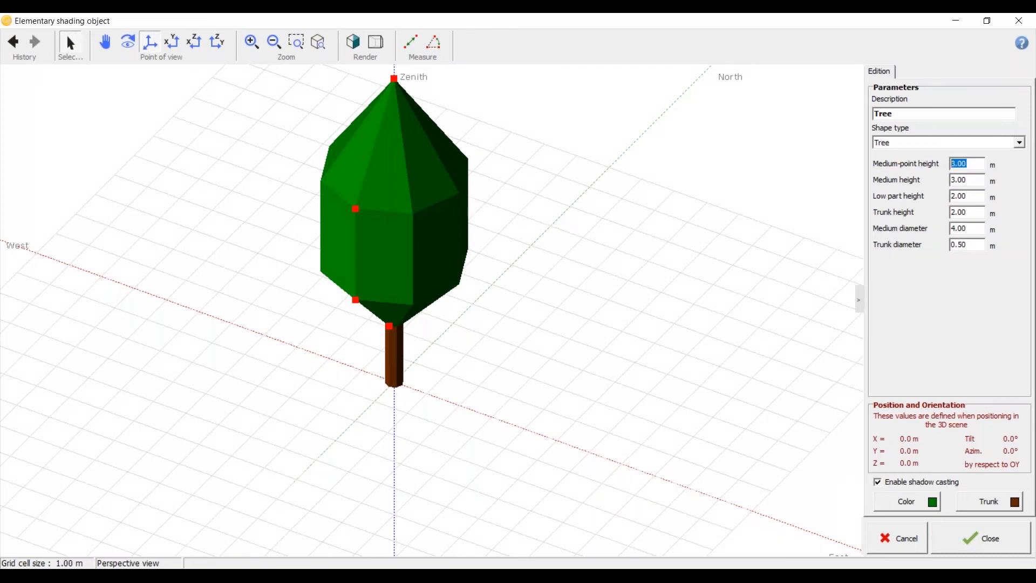
Step: Set the tree's medium-point height to 5 m and its medium height to 5 m
{"action": "type", "text": "5"}
{"action": "left_click", "coordinate": [973, 181]}
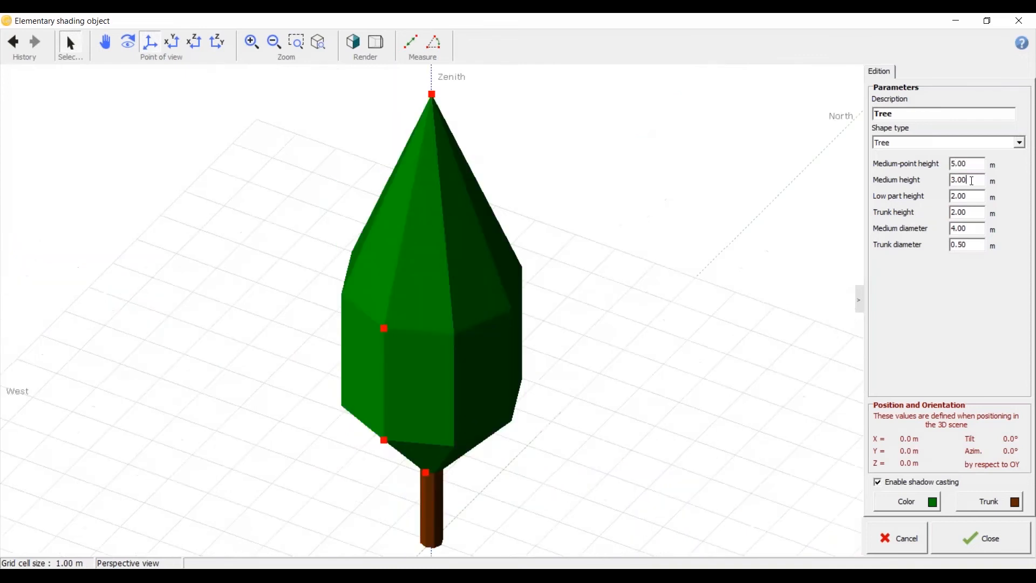
{"action": "left_click_drag", "start_coordinate": [973, 180], "coordinate": [939, 180]}
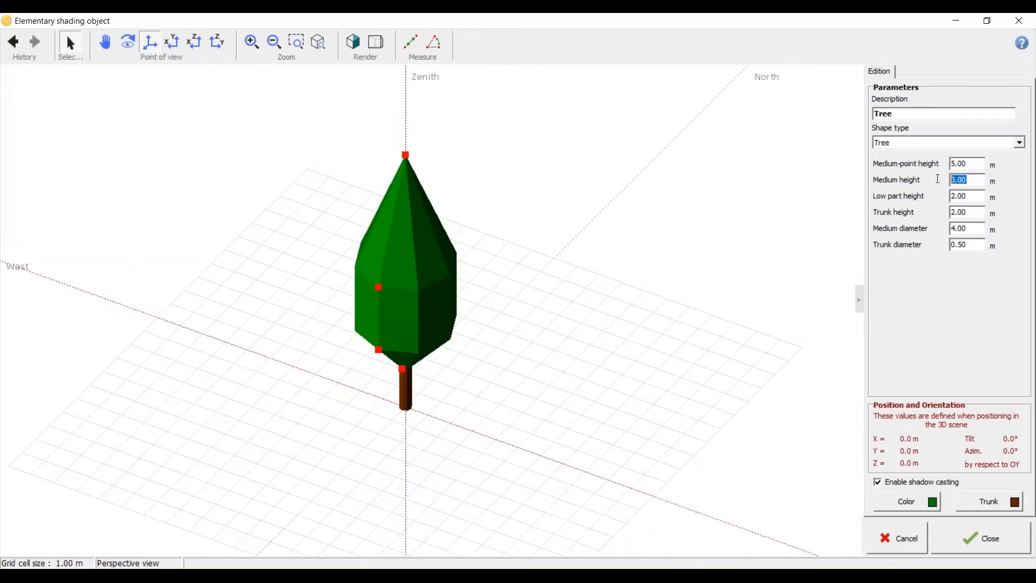
{"action": "type", "text": "5"}
{"action": "left_click", "coordinate": [967, 198]}
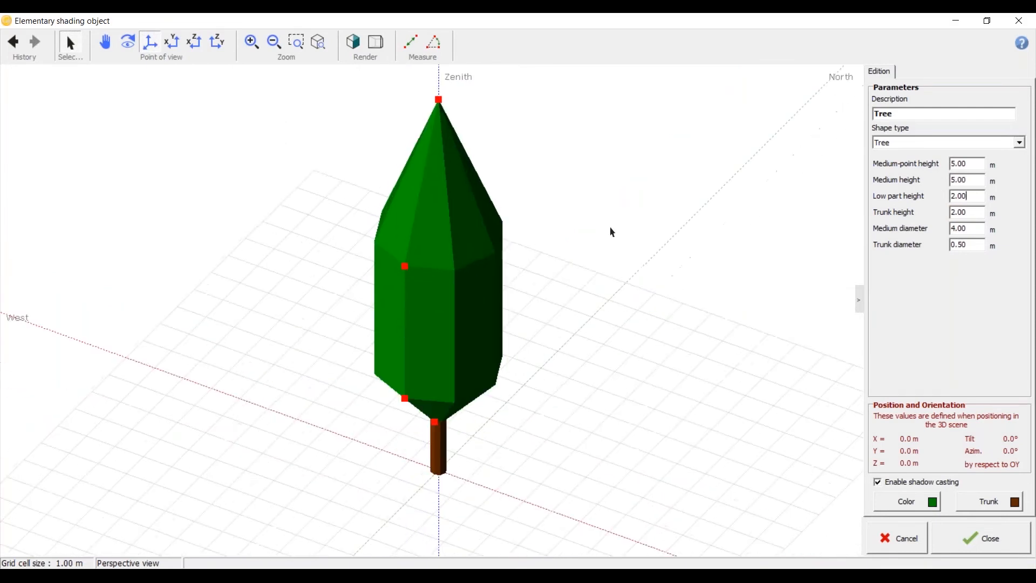
Step: Set the tree's low part height to 3 m and inspect the lower crown
{"action": "left_click_drag", "start_coordinate": [981, 197], "coordinate": [940, 197]}
{"action": "type", "text": "3"}
{"action": "left_click", "coordinate": [974, 177]}
{"action": "scroll", "coordinate": [377, 290], "scroll_direction": "down", "scroll_amount": 4}
{"action": "scroll", "coordinate": [377, 291], "scroll_direction": "up", "scroll_amount": 4}
{"action": "middle_click_drag", "start_coordinate": [378, 290], "coordinate": [404, 321]}
{"action": "scroll", "coordinate": [330, 321], "scroll_direction": "down", "scroll_amount": 3}
{"action": "scroll", "coordinate": [354, 403], "scroll_direction": "up", "scroll_amount": 3}
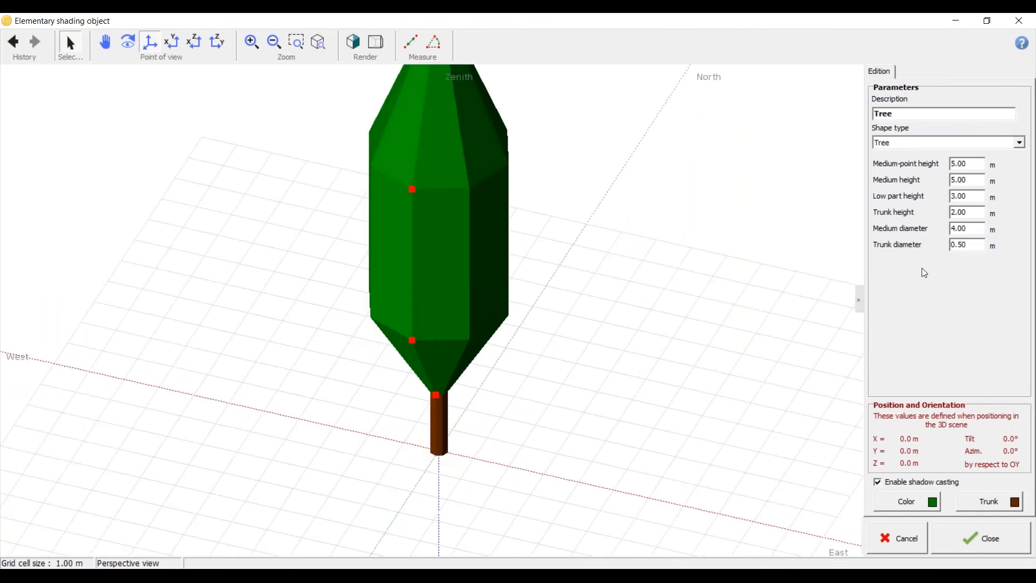
Step: Set the tree's trunk height to 15 m
{"action": "left_click_drag", "start_coordinate": [975, 211], "coordinate": [896, 211]}
{"action": "type", "text": "15"}
{"action": "left_click", "coordinate": [980, 196]}
{"action": "left_click_drag", "start_coordinate": [349, 194], "coordinate": [620, 259]}
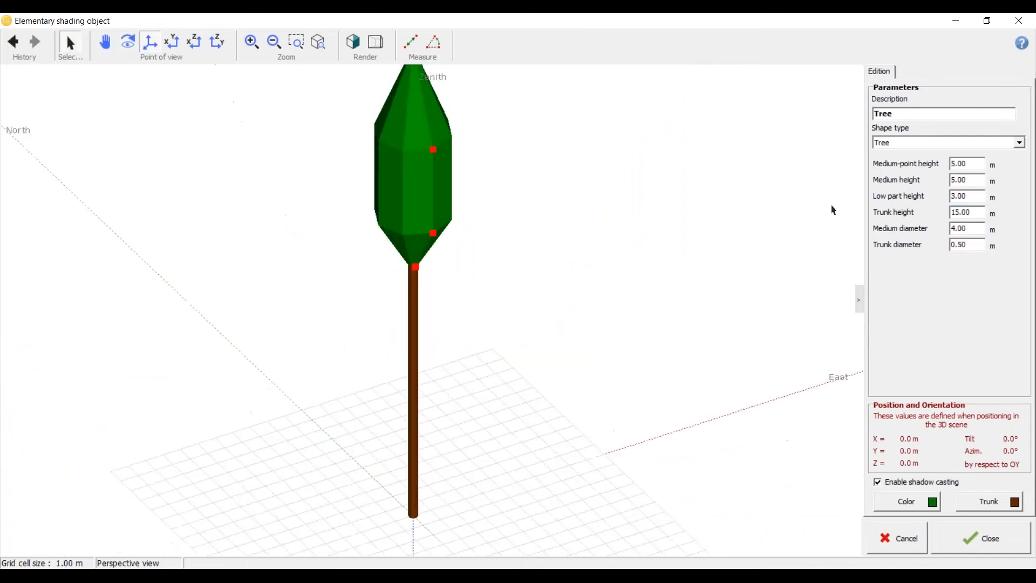
Step: Set the tree's low part height and medium height to 0 m
{"action": "double_click", "coordinate": [969, 196]}
{"action": "type", "text": "0"}
{"action": "double_click", "coordinate": [969, 180]}
{"action": "type", "text": "0"}
{"action": "left_click", "coordinate": [978, 166]}
Step: Lower the tree's tip so that its medium-point height is about 1.07 m, forming a flat crown
{"action": "scroll", "coordinate": [423, 192], "scroll_direction": "up", "scroll_amount": 3}
{"action": "middle_click_drag", "start_coordinate": [420, 291], "coordinate": [490, 296]}
{"action": "scroll", "coordinate": [488, 190], "scroll_direction": "down", "scroll_amount": 3}
{"action": "left_click_drag", "start_coordinate": [458, 128], "coordinate": [460, 262]}
{"action": "middle_click_drag", "start_coordinate": [516, 338], "coordinate": [527, 273]}
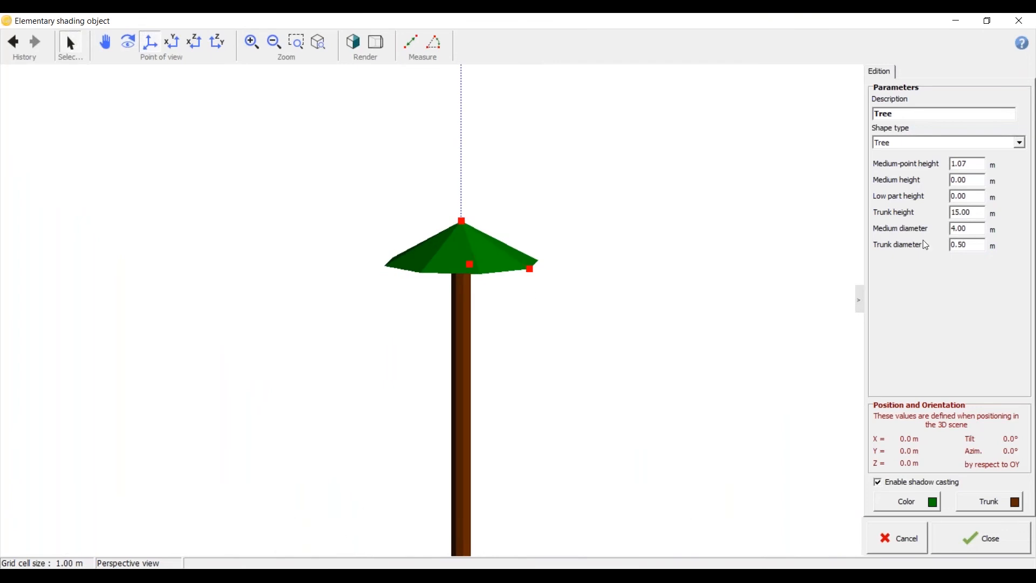
Step: Set the tree's trunk diameter to 0.25 m
{"action": "double_click", "coordinate": [959, 246]}
{"action": "scroll", "coordinate": [210, 350], "scroll_direction": "down", "scroll_amount": 5}
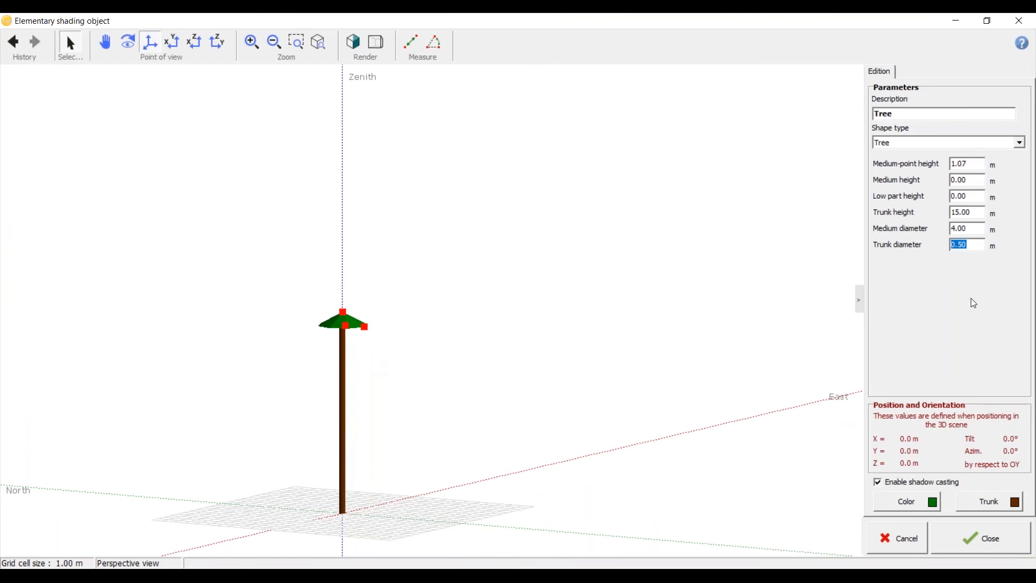
{"action": "type", "text": "0.25"}
{"action": "scroll", "coordinate": [452, 220], "scroll_direction": "up", "scroll_amount": 4}
{"action": "scroll", "coordinate": [477, 172], "scroll_direction": "up", "scroll_amount": 3}
Step: Set the tree's medium diameter to 5 m and add the tree to the scene
{"action": "left_click_drag", "start_coordinate": [979, 230], "coordinate": [832, 232]}
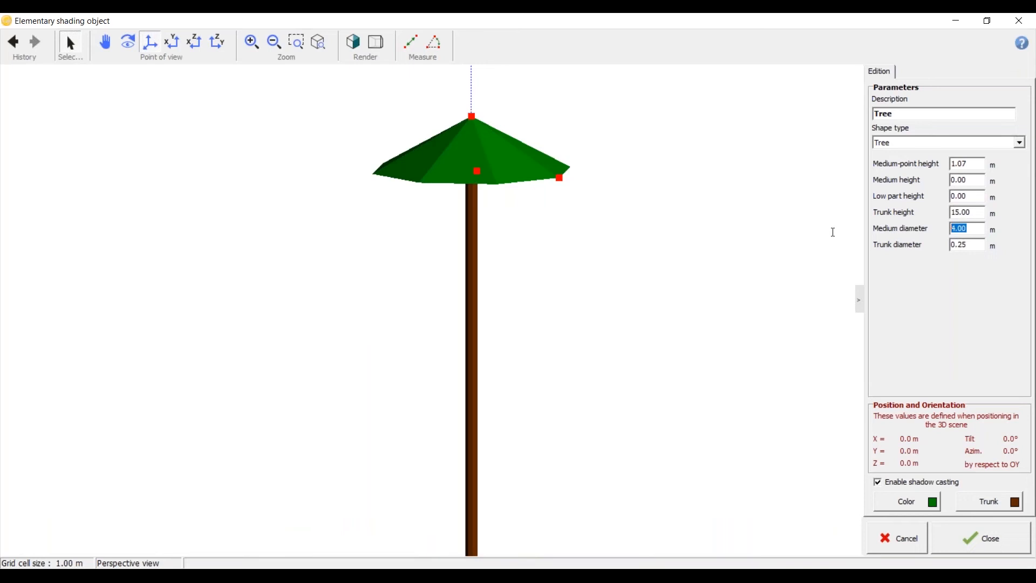
{"action": "type", "text": "5"}
{"action": "left_click", "coordinate": [981, 212]}
{"action": "scroll", "coordinate": [497, 250], "scroll_direction": "up", "scroll_amount": 3}
{"action": "middle_click_drag", "start_coordinate": [495, 250], "coordinate": [412, 279]}
{"action": "scroll", "coordinate": [453, 342], "scroll_direction": "down", "scroll_amount": 3}
{"action": "mouse_move", "coordinate": [454, 342]}
{"action": "middle_mouse_down"}
{"action": "mouse_move", "coordinate": [430, 430]}
{"action": "mouse_move", "coordinate": [437, 347]}
{"action": "middle_mouse_up"}
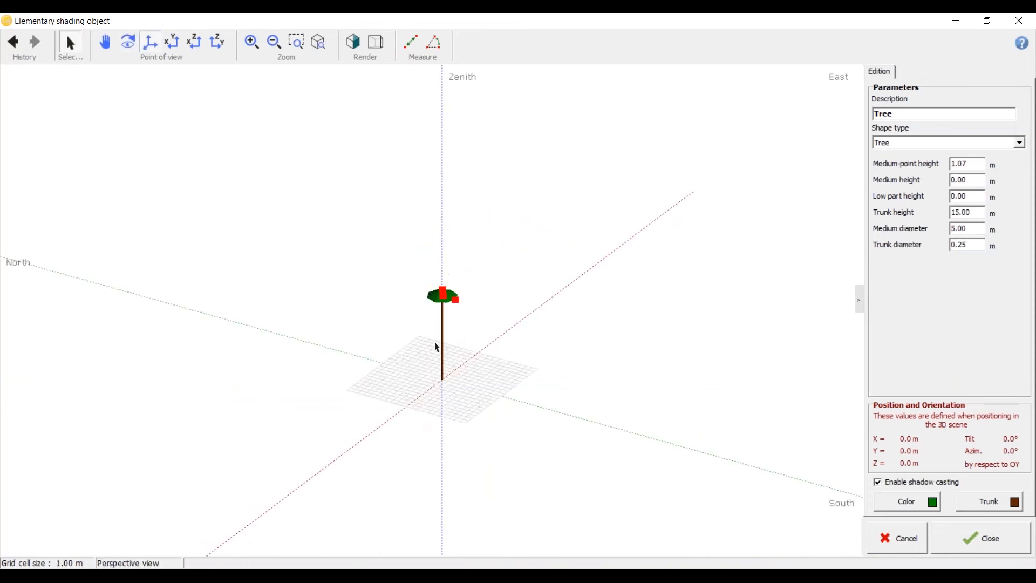
{"action": "scroll", "coordinate": [447, 343], "scroll_direction": "up", "scroll_amount": 5}
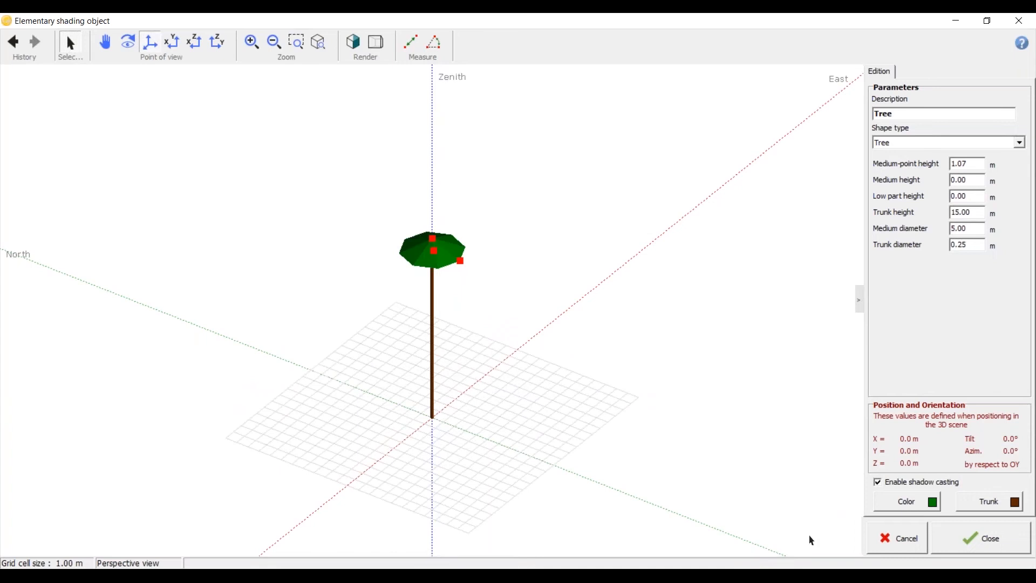
{"action": "left_click", "coordinate": [999, 548]}
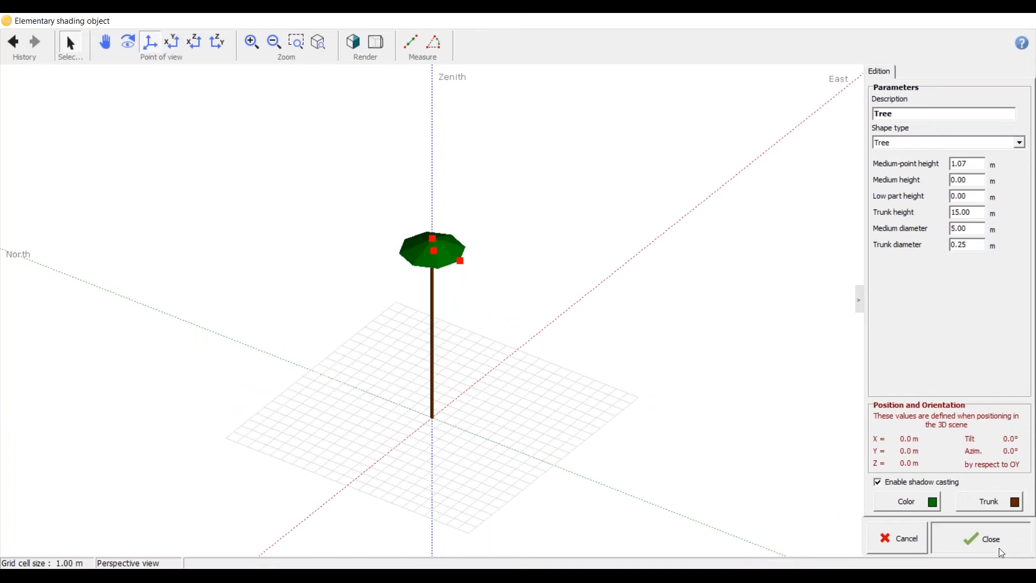
Step: Create another elementary shading object with the Wind turbine shape
{"action": "mouse_move", "coordinate": [294, 431]}
{"action": "left_mouse_down"}
{"action": "mouse_move", "coordinate": [319, 358]}
{"action": "mouse_move", "coordinate": [278, 463]}
{"action": "left_mouse_up"}
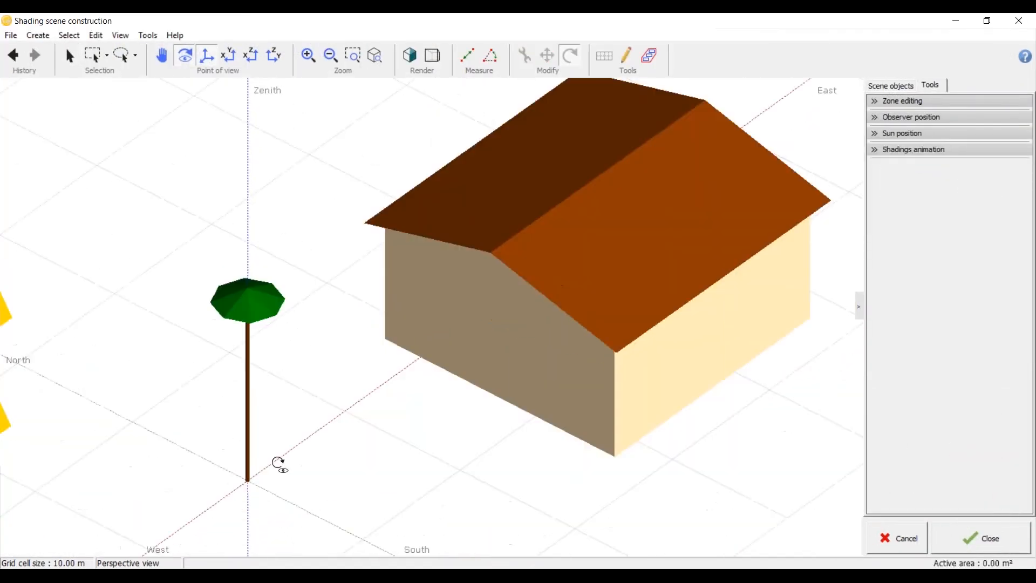
{"action": "middle_click_drag", "start_coordinate": [278, 463], "coordinate": [279, 445]}
{"action": "left_click", "coordinate": [46, 38]}
{"action": "left_click", "coordinate": [41, 48]}
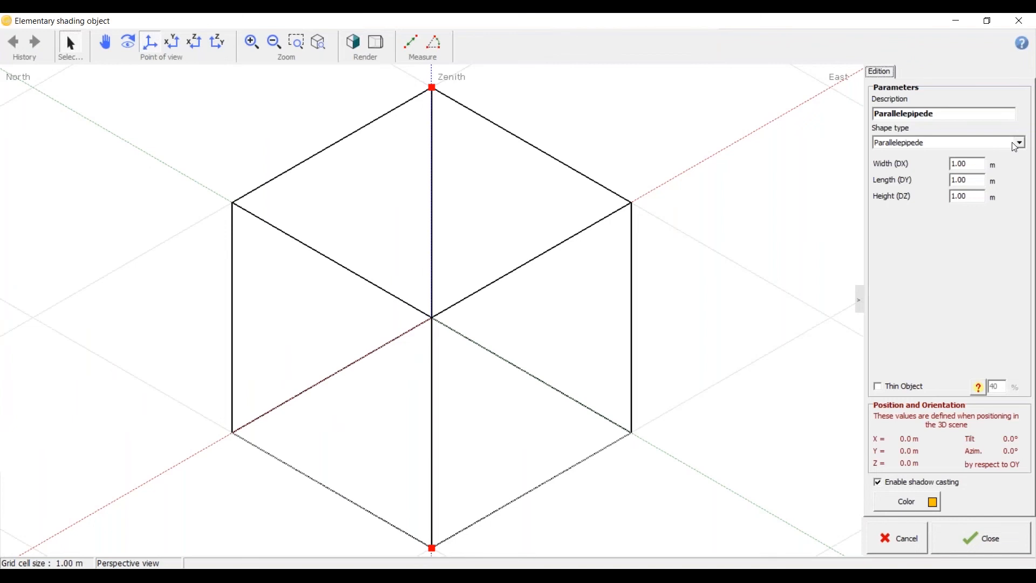
{"action": "left_click", "coordinate": [1019, 144]}
{"action": "scroll", "coordinate": [1021, 184], "scroll_direction": "down", "scroll_amount": 3}
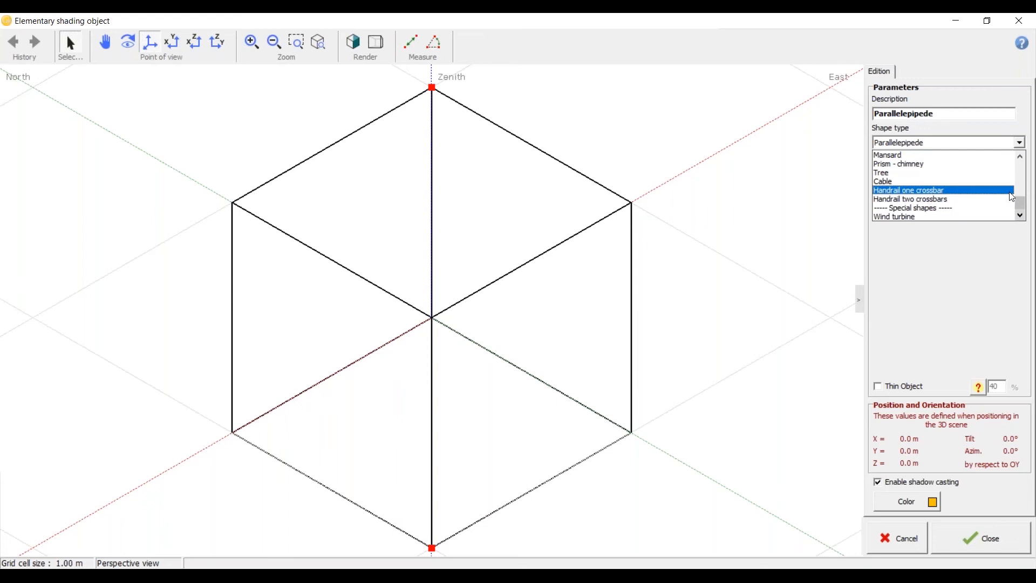
{"action": "left_click", "coordinate": [976, 215]}
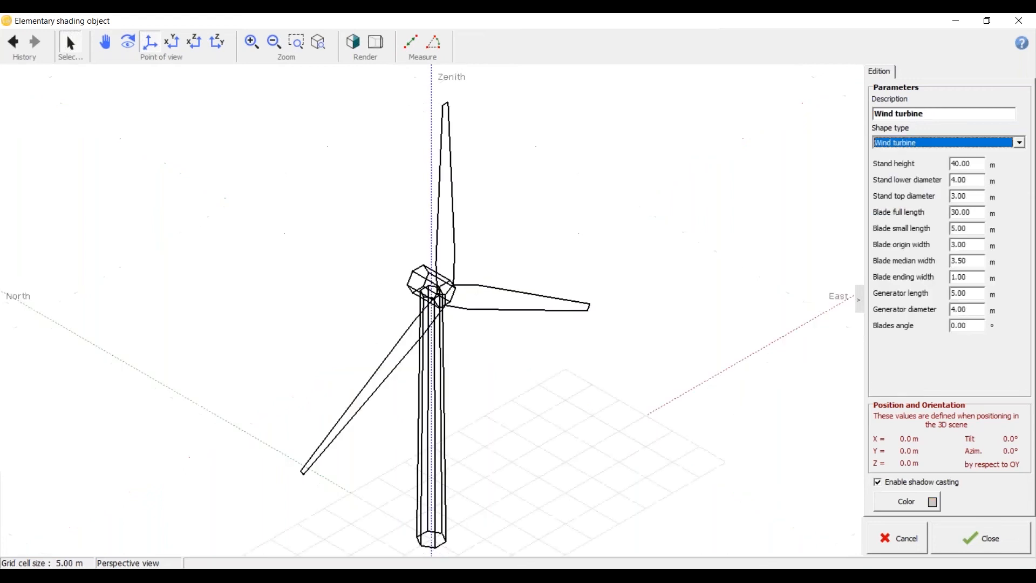
Step: Check the wind turbine's shape from several sides and add it to the scene with its default dimensions
{"action": "scroll", "coordinate": [366, 337], "scroll_direction": "up", "scroll_amount": 1}
{"action": "left_click_drag", "start_coordinate": [360, 338], "coordinate": [339, 268]}
{"action": "scroll", "coordinate": [340, 270], "scroll_direction": "down", "scroll_amount": 5}
{"action": "scroll", "coordinate": [380, 296], "scroll_direction": "up", "scroll_amount": 3}
{"action": "left_click_drag", "start_coordinate": [381, 301], "coordinate": [493, 354]}
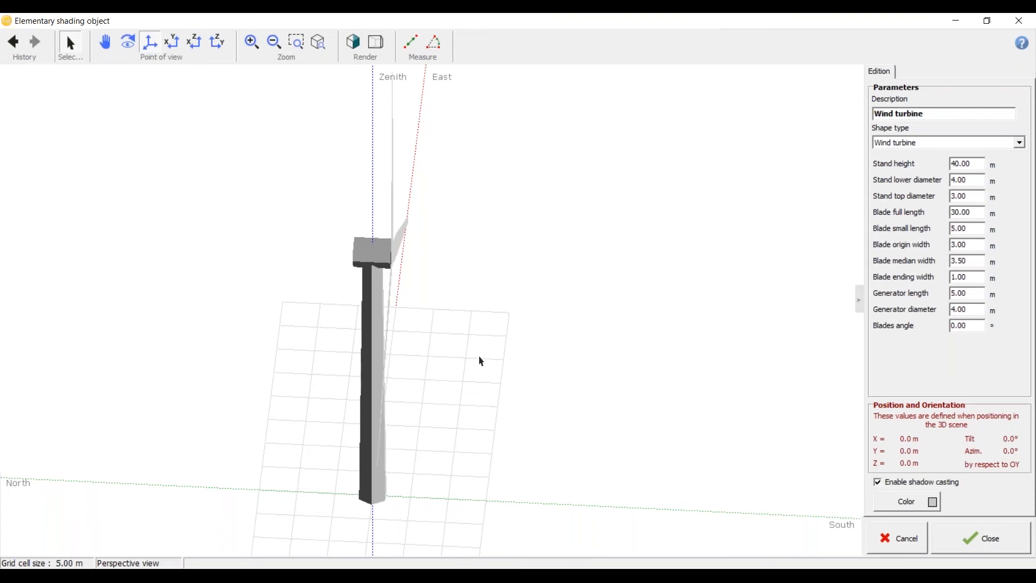
{"action": "scroll", "coordinate": [517, 360], "scroll_direction": "down", "scroll_amount": 3}
{"action": "middle_click_drag", "start_coordinate": [517, 372], "coordinate": [460, 333]}
{"action": "scroll", "coordinate": [417, 364], "scroll_direction": "up", "scroll_amount": 3}
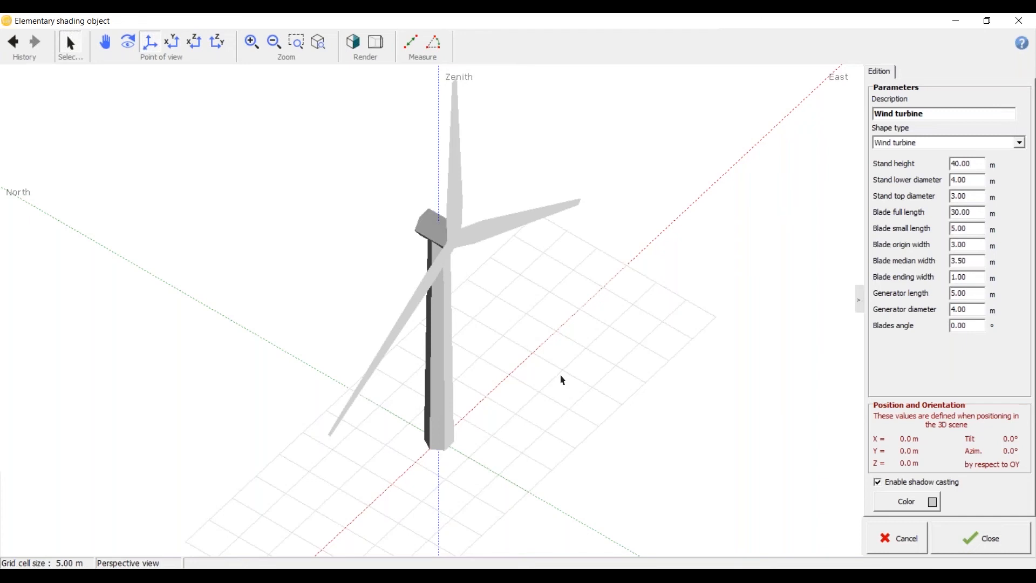
{"action": "left_click", "coordinate": [951, 543]}
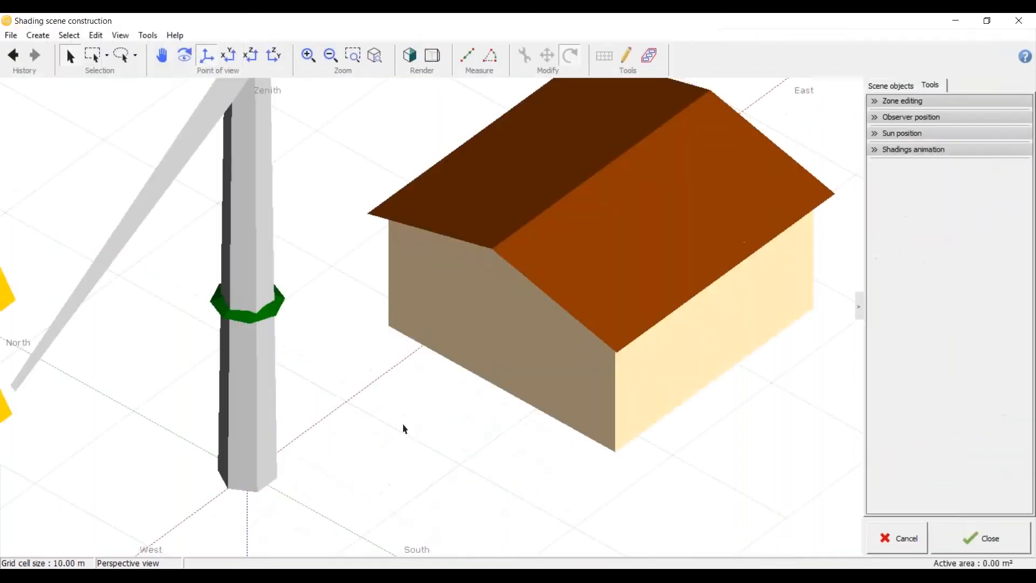
Step: Move the wind turbine away from the origin to the open ground north of the brown-roofed house
{"action": "scroll", "coordinate": [402, 426], "scroll_direction": "down", "scroll_amount": 6}
{"action": "scroll", "coordinate": [389, 398], "scroll_direction": "up", "scroll_amount": 3}
{"action": "left_click", "coordinate": [390, 420]}
{"action": "scroll", "coordinate": [412, 432], "scroll_direction": "down", "scroll_amount": 3}
{"action": "left_click", "coordinate": [401, 420]}
{"action": "left_click_drag", "start_coordinate": [408, 425], "coordinate": [420, 306]}
{"action": "left_click", "coordinate": [525, 255]}
{"action": "left_click", "coordinate": [184, 55]}
Step: Examine the layout of the wind turbine and the other shading objects from several directions
{"action": "left_click_drag", "start_coordinate": [551, 379], "coordinate": [465, 398]}
{"action": "scroll", "coordinate": [383, 393], "scroll_direction": "down", "scroll_amount": 4}
{"action": "scroll", "coordinate": [594, 320], "scroll_direction": "up", "scroll_amount": 5}
{"action": "middle_click_drag", "start_coordinate": [465, 428], "coordinate": [466, 354]}
{"action": "scroll", "coordinate": [465, 355], "scroll_direction": "down", "scroll_amount": 5}
{"action": "middle_click_drag", "start_coordinate": [413, 202], "coordinate": [367, 250]}
{"action": "scroll", "coordinate": [361, 331], "scroll_direction": "up", "scroll_amount": 5}
{"action": "left_click", "coordinate": [354, 333]}
{"action": "scroll", "coordinate": [330, 392], "scroll_direction": "up", "scroll_amount": 2}
{"action": "left_click_drag", "start_coordinate": [330, 393], "coordinate": [231, 426]}
{"action": "left_click", "coordinate": [307, 446]}
{"action": "scroll", "coordinate": [423, 350], "scroll_direction": "down", "scroll_amount": 1}
{"action": "scroll", "coordinate": [427, 353], "scroll_direction": "down", "scroll_amount": 3}
{"action": "scroll", "coordinate": [326, 307], "scroll_direction": "up", "scroll_amount": 2}
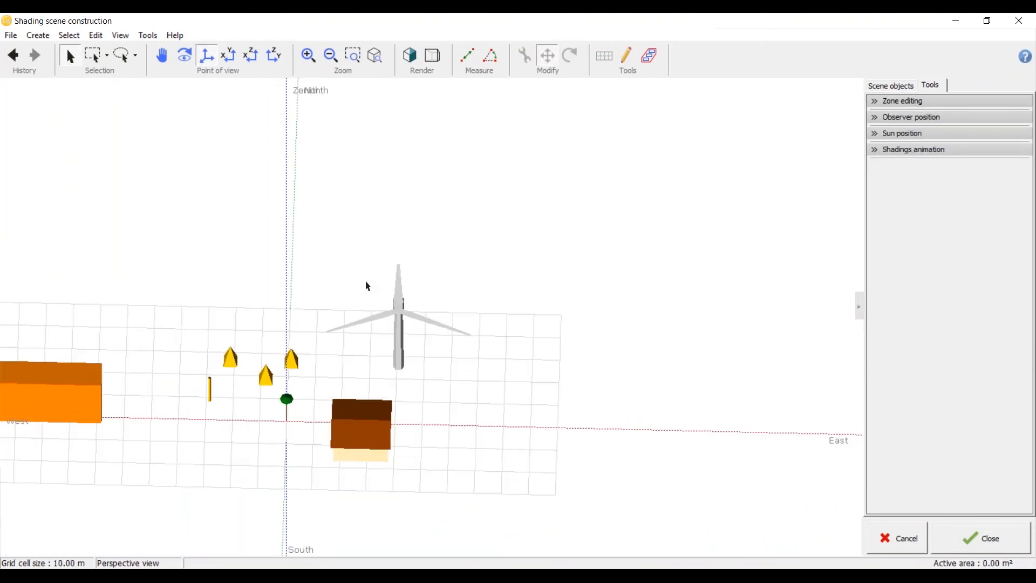
{"action": "left_click", "coordinate": [232, 62]}
{"action": "middle_click_drag", "start_coordinate": [456, 465], "coordinate": [429, 382]}
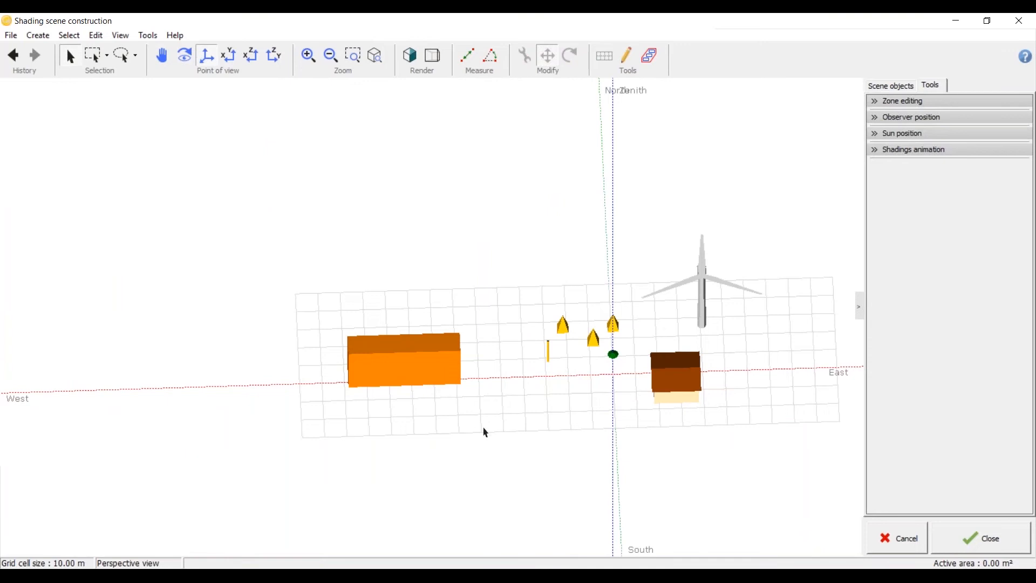
Step: Create a new building / composed object and maximize its editing window
{"action": "left_click", "coordinate": [39, 37]}
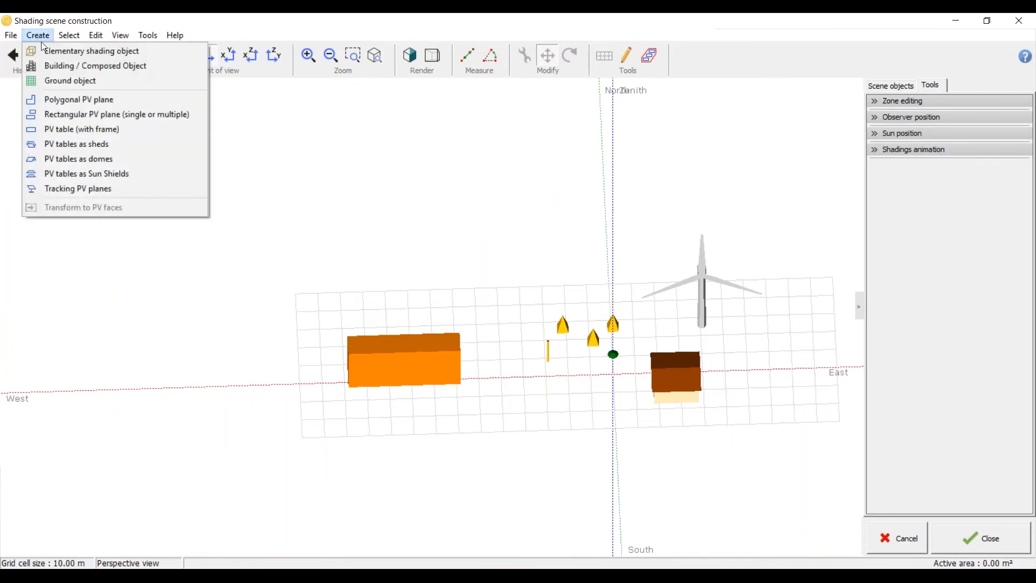
{"action": "left_click", "coordinate": [71, 68]}
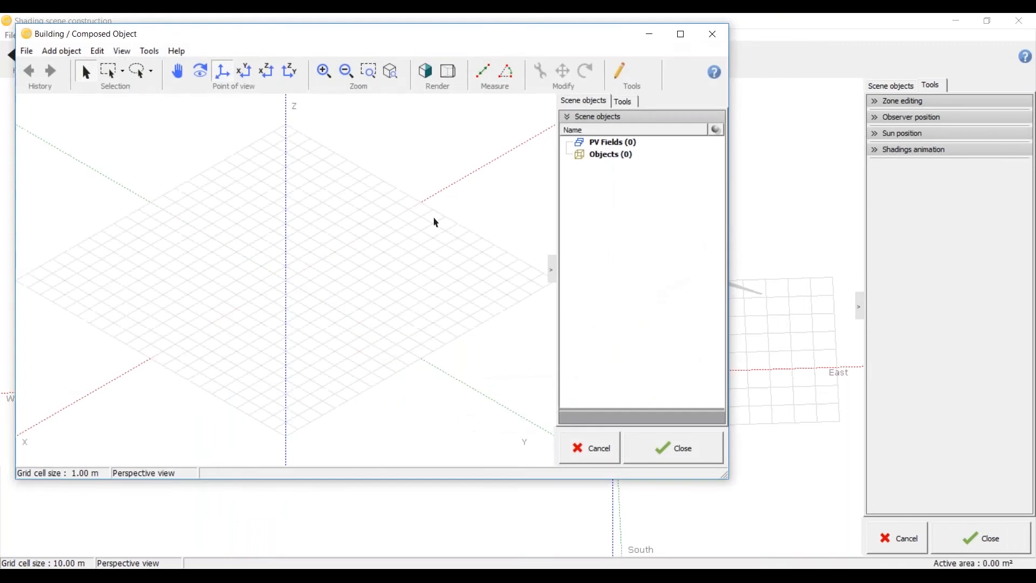
{"action": "double_click", "coordinate": [504, 40]}
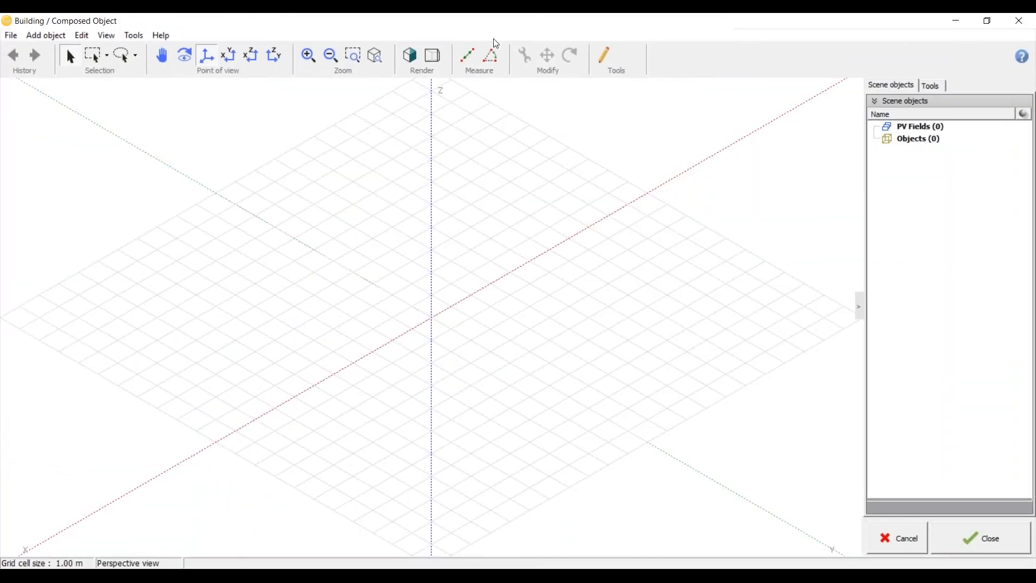
Step: Draw three separate triangles on the composed object's ground grid
{"action": "left_click", "coordinate": [599, 59]}
{"action": "left_click", "coordinate": [625, 67]}
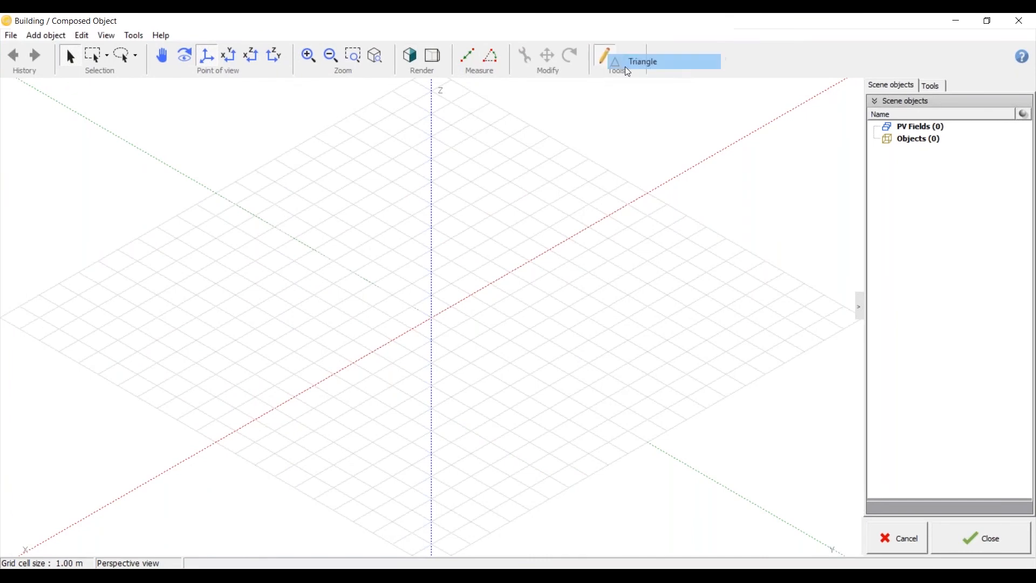
{"action": "left_click", "coordinate": [409, 287]}
{"action": "left_click", "coordinate": [438, 384]}
{"action": "left_click", "coordinate": [270, 339]}
{"action": "left_click", "coordinate": [197, 189]}
{"action": "left_click", "coordinate": [370, 166]}
{"action": "left_click", "coordinate": [271, 277]}
{"action": "left_click", "coordinate": [207, 252]}
{"action": "left_click", "coordinate": [106, 337]}
{"action": "left_click", "coordinate": [104, 222]}
{"action": "left_click", "coordinate": [73, 63]}
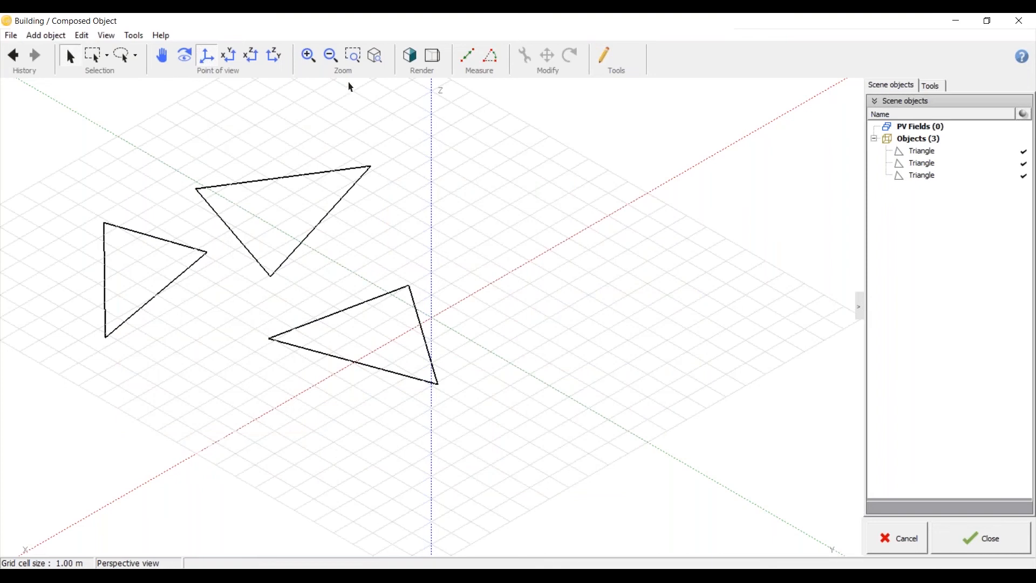
Step: Inspect the parameters of the second triangle and view the composed object from another angle
{"action": "left_click", "coordinate": [256, 181]}
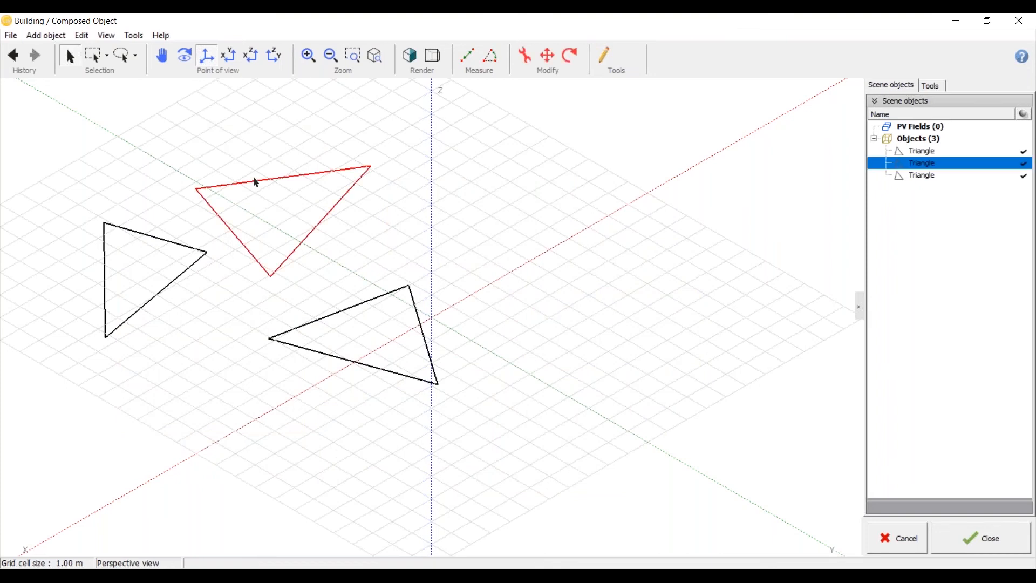
{"action": "double_click", "coordinate": [256, 181]}
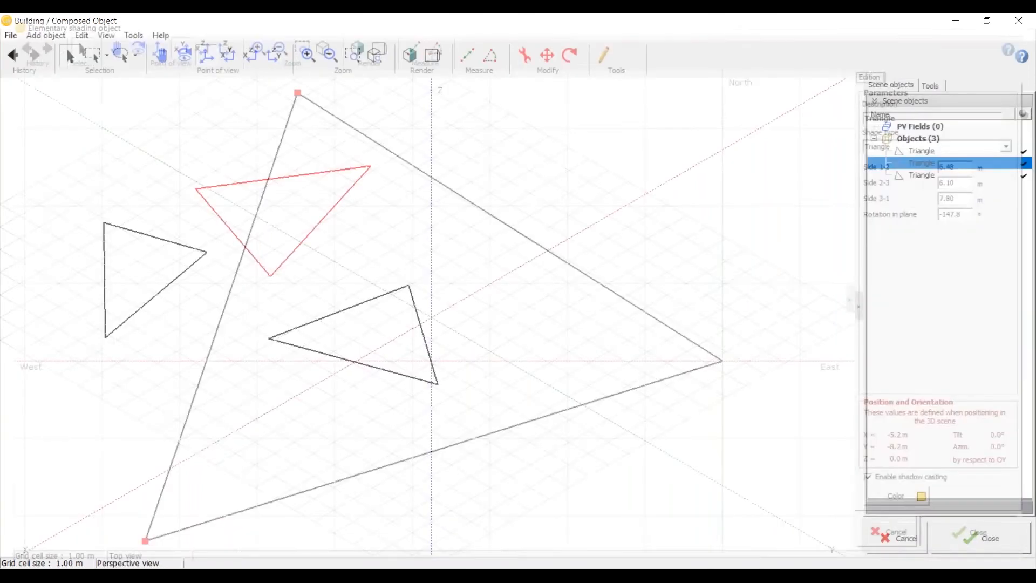
{"action": "left_click_drag", "start_coordinate": [368, 352], "coordinate": [342, 230]}
{"action": "left_click", "coordinate": [342, 230]}
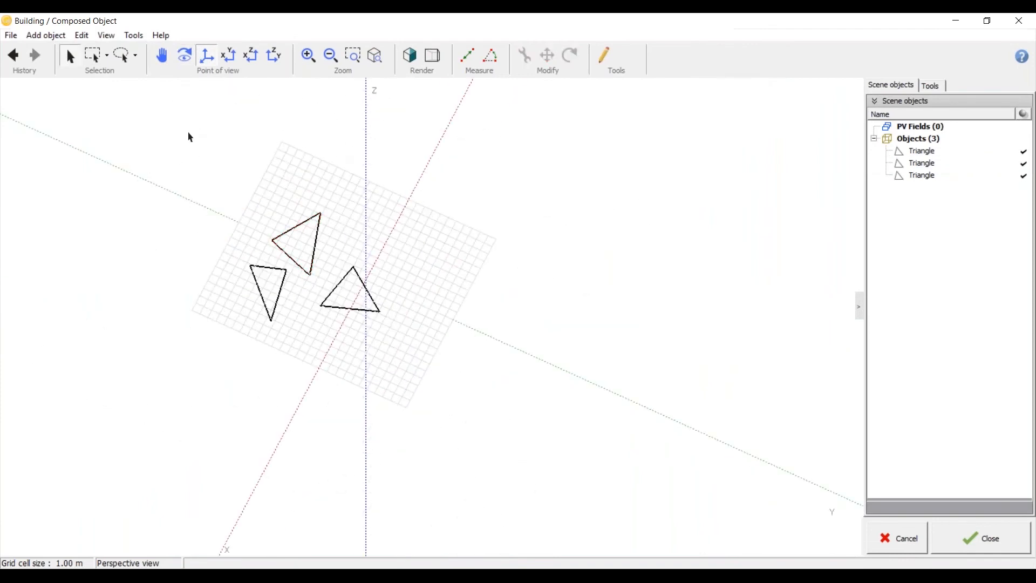
Step: Add the composed object with the triangles to the scene and reopen it for editing
{"action": "left_click", "coordinate": [959, 537]}
{"action": "left_click", "coordinate": [483, 373]}
{"action": "scroll", "coordinate": [655, 354], "scroll_direction": "up", "scroll_amount": 8}
{"action": "left_click", "coordinate": [450, 372]}
{"action": "scroll", "coordinate": [428, 343], "scroll_direction": "up", "scroll_amount": 4}
{"action": "double_click", "coordinate": [428, 352]}
{"action": "scroll", "coordinate": [410, 215], "scroll_direction": "down", "scroll_amount": 2}
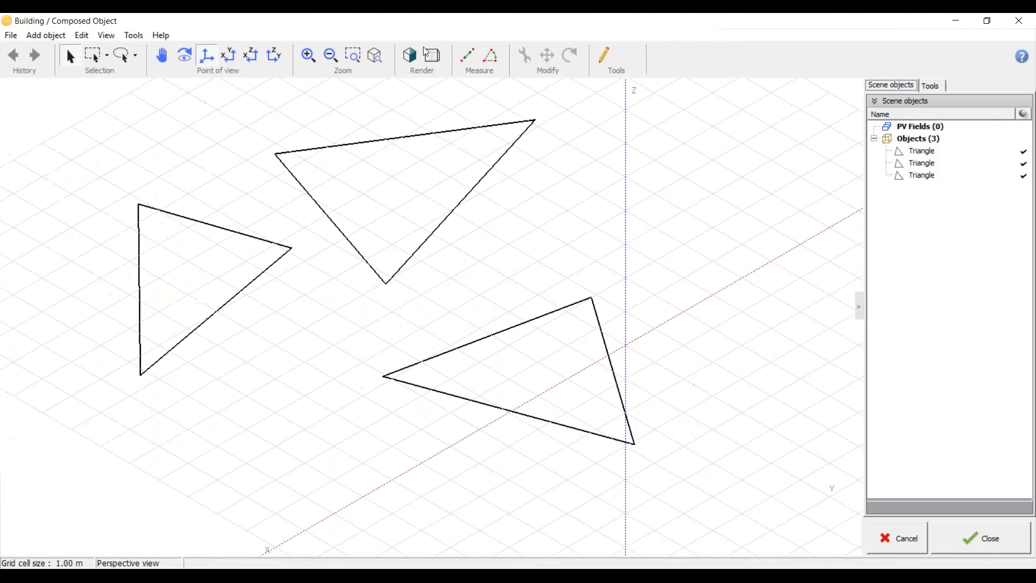
Step: Delete all three triangles from the composed object and close its editor
{"action": "left_click", "coordinate": [410, 66]}
{"action": "right_click_drag", "start_coordinate": [437, 162], "coordinate": [444, 183]}
{"action": "left_click", "coordinate": [924, 175]}
{"action": "left_click", "coordinate": [926, 151], "text": "shift"}
{"action": "key", "text": "Delete"}
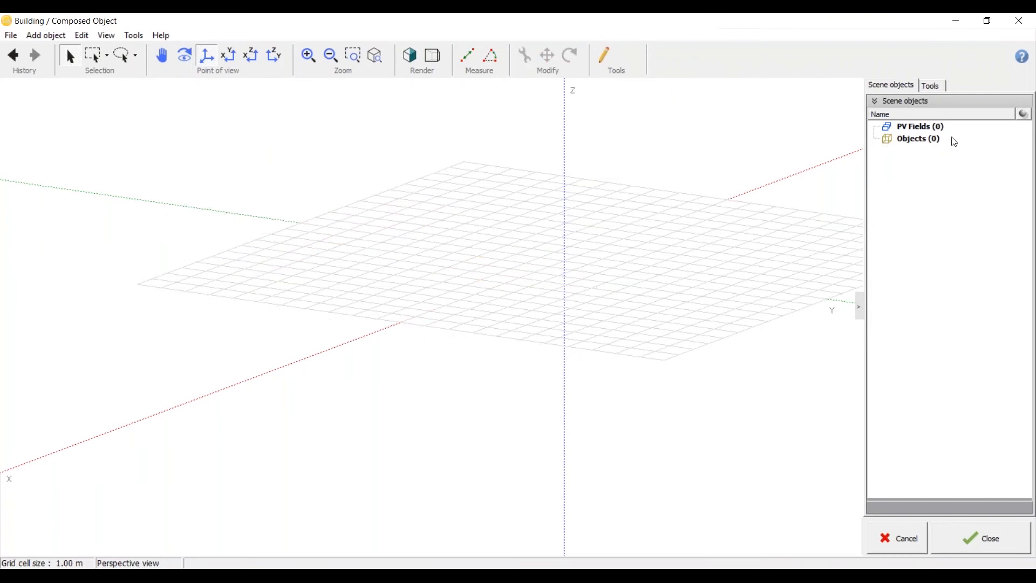
{"action": "left_click", "coordinate": [982, 540]}
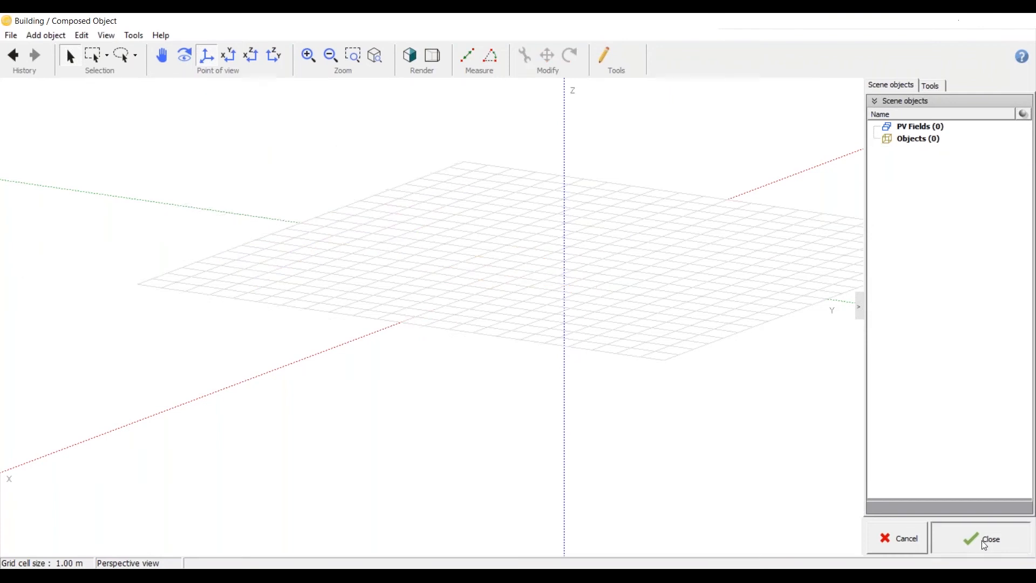
{"action": "left_click", "coordinate": [38, 35]}
{"action": "left_click", "coordinate": [192, 288]}
{"action": "scroll", "coordinate": [483, 333], "scroll_direction": "down", "scroll_amount": 3}
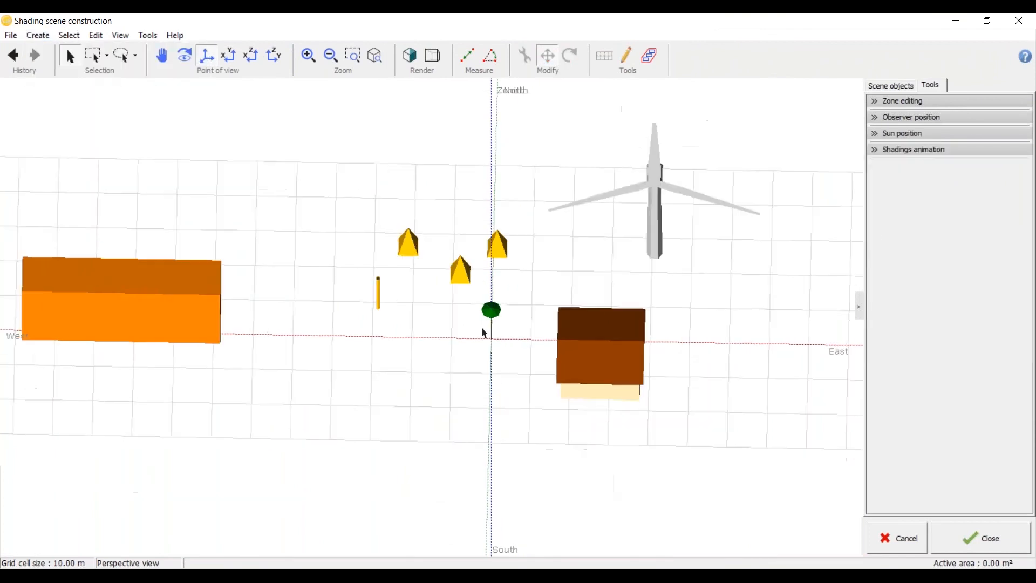
{"action": "scroll", "coordinate": [483, 333], "scroll_direction": "up", "scroll_amount": 4}
{"action": "scroll", "coordinate": [483, 335], "scroll_direction": "down", "scroll_amount": 5}
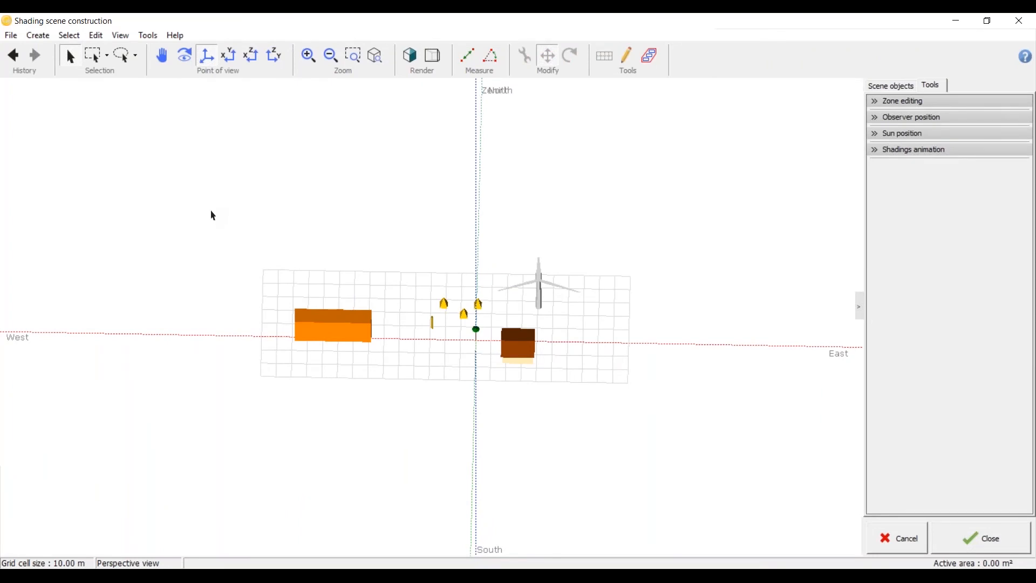
{"action": "left_click", "coordinate": [41, 37]}
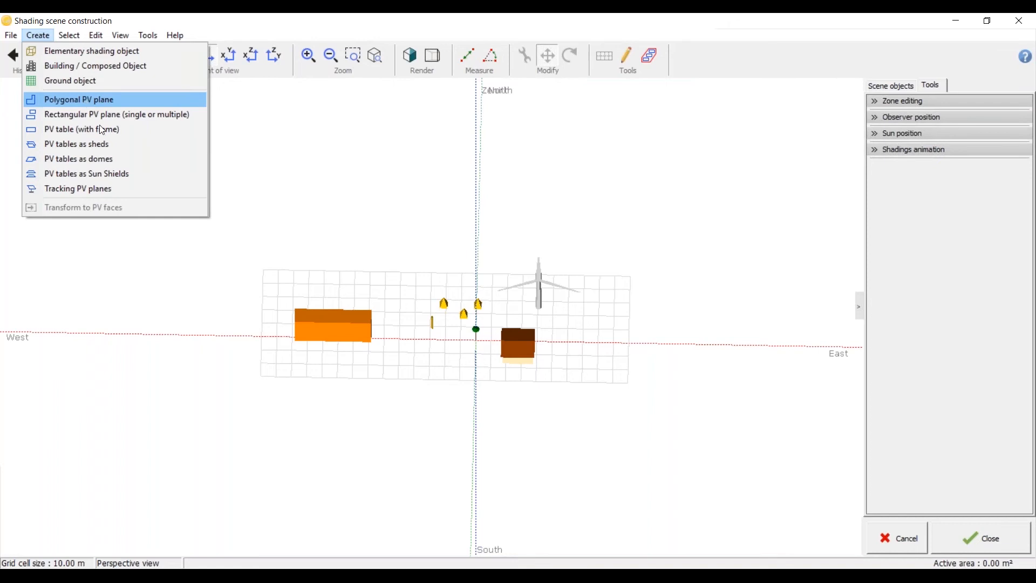
{"action": "left_click", "coordinate": [221, 355]}
Step: Open the two-sided-roof house for editing
{"action": "scroll", "coordinate": [460, 364], "scroll_direction": "up", "scroll_amount": 6}
{"action": "middle_click_drag", "start_coordinate": [571, 345], "coordinate": [276, 436]}
{"action": "scroll", "coordinate": [513, 372], "scroll_direction": "up", "scroll_amount": 5}
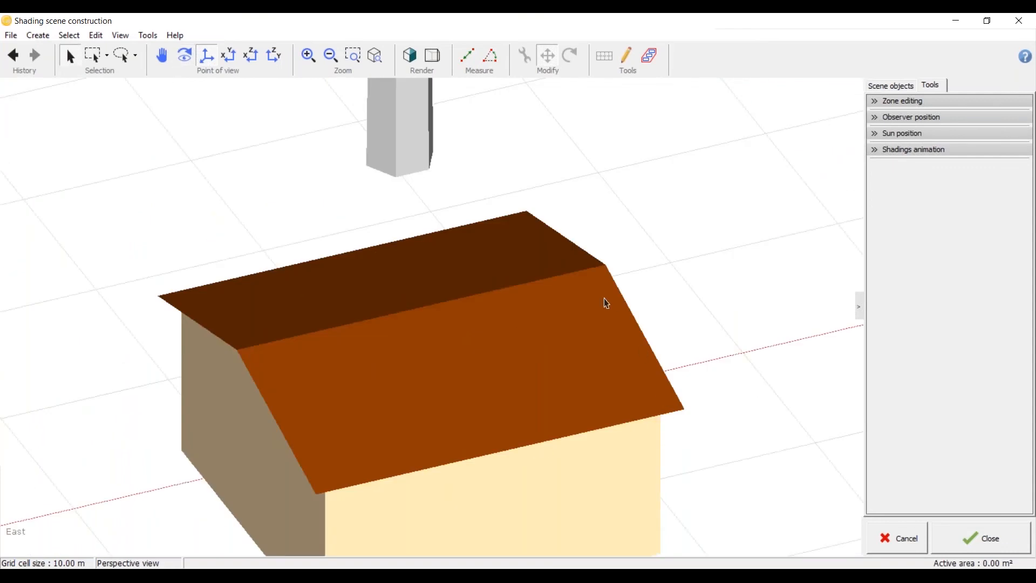
{"action": "scroll", "coordinate": [375, 262], "scroll_direction": "down", "scroll_amount": 8}
{"action": "scroll", "coordinate": [326, 332], "scroll_direction": "up", "scroll_amount": 8}
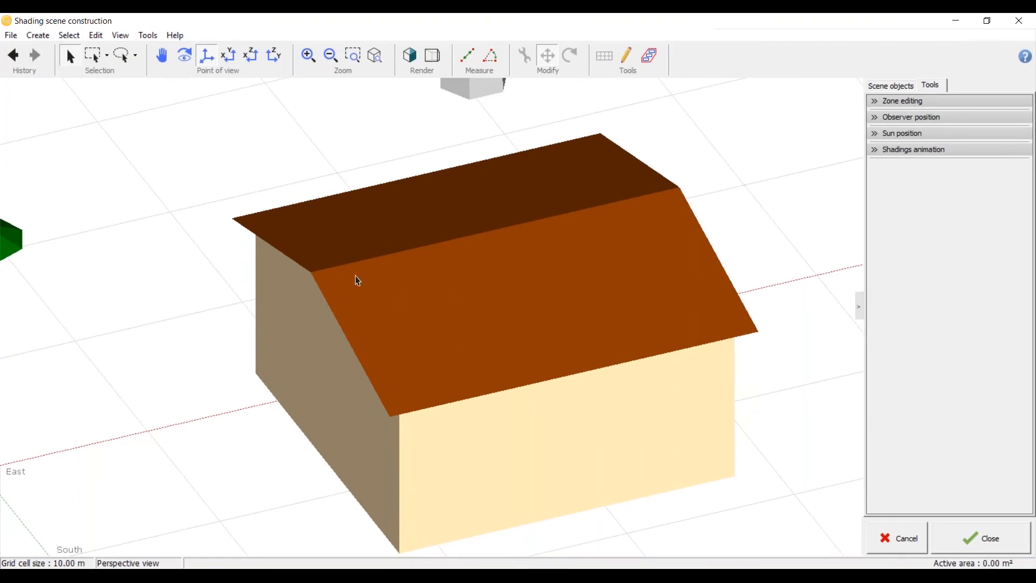
{"action": "left_click", "coordinate": [411, 378]}
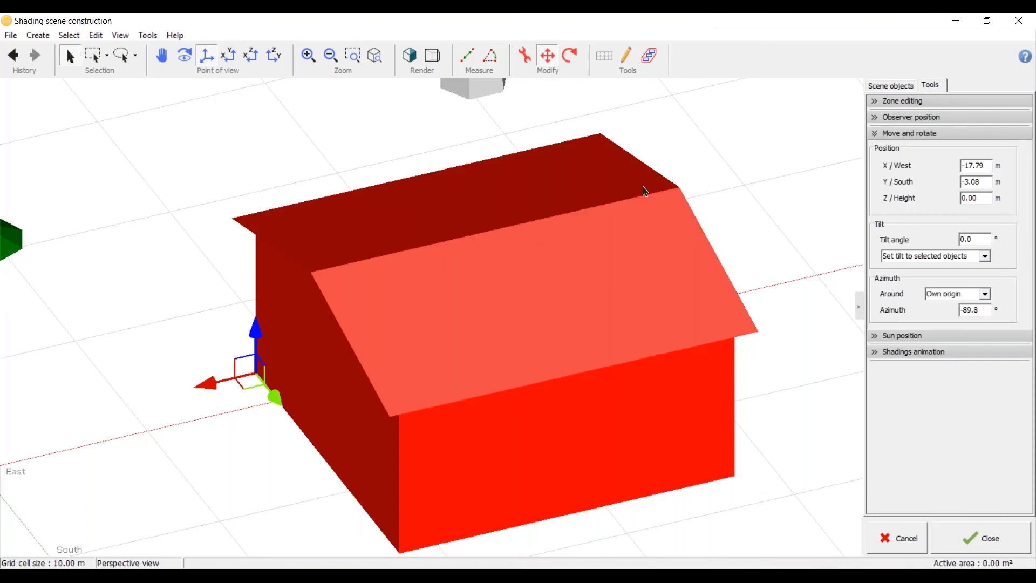
{"action": "double_click", "coordinate": [379, 348]}
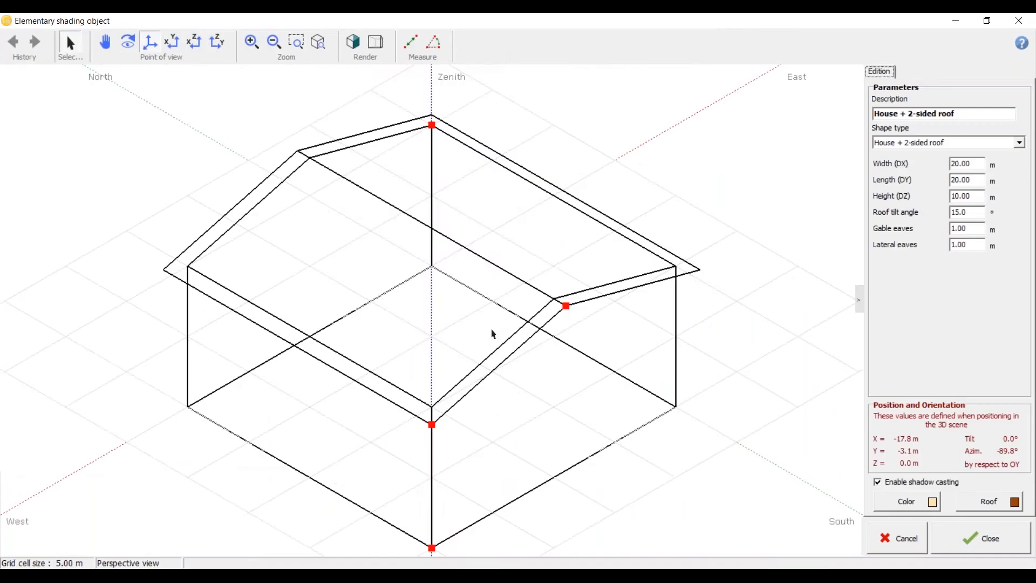
Step: Examine the house's dimensions, roof tilt angle and eaves from several sides, and return to the scene
{"action": "scroll", "coordinate": [610, 333], "scroll_direction": "up", "scroll_amount": 3}
{"action": "middle_click_drag", "start_coordinate": [610, 333], "coordinate": [510, 353]}
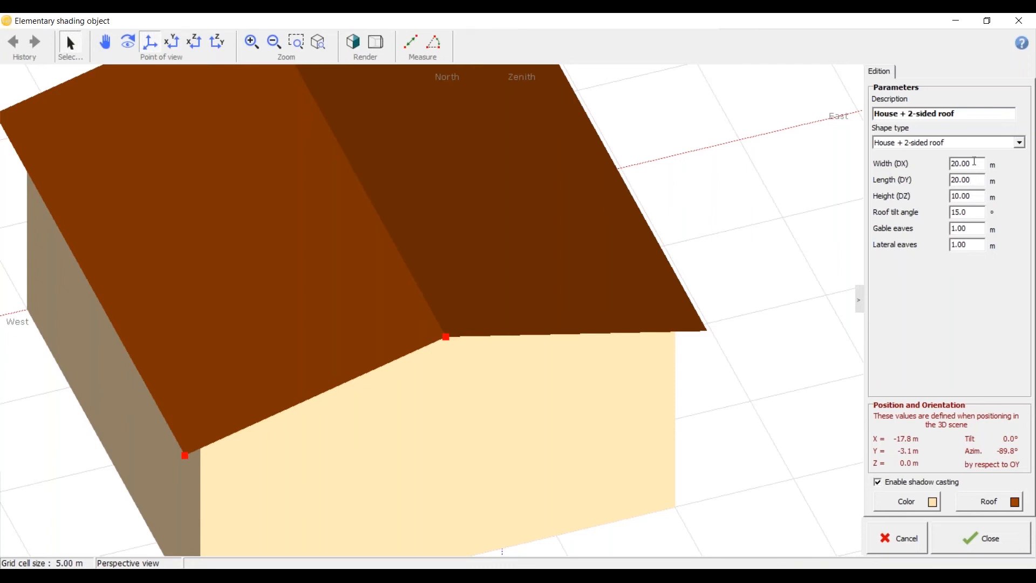
{"action": "scroll", "coordinate": [568, 348], "scroll_direction": "down", "scroll_amount": 1}
{"action": "scroll", "coordinate": [547, 335], "scroll_direction": "down", "scroll_amount": 1}
{"action": "middle_click_drag", "start_coordinate": [547, 335], "coordinate": [437, 459]}
{"action": "scroll", "coordinate": [437, 459], "scroll_direction": "up", "scroll_amount": 1}
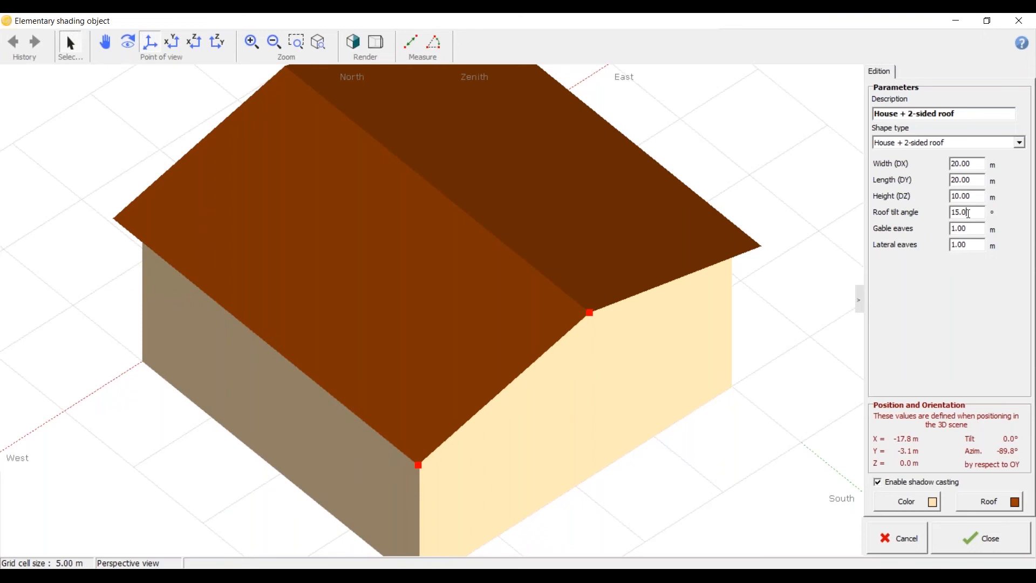
{"action": "left_click", "coordinate": [983, 553]}
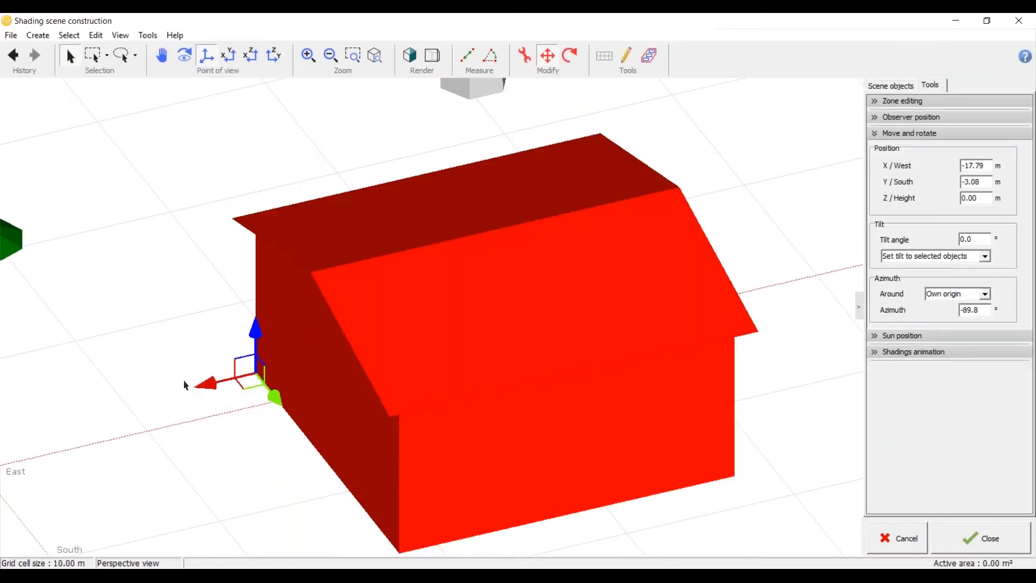
{"action": "left_click", "coordinate": [367, 163]}
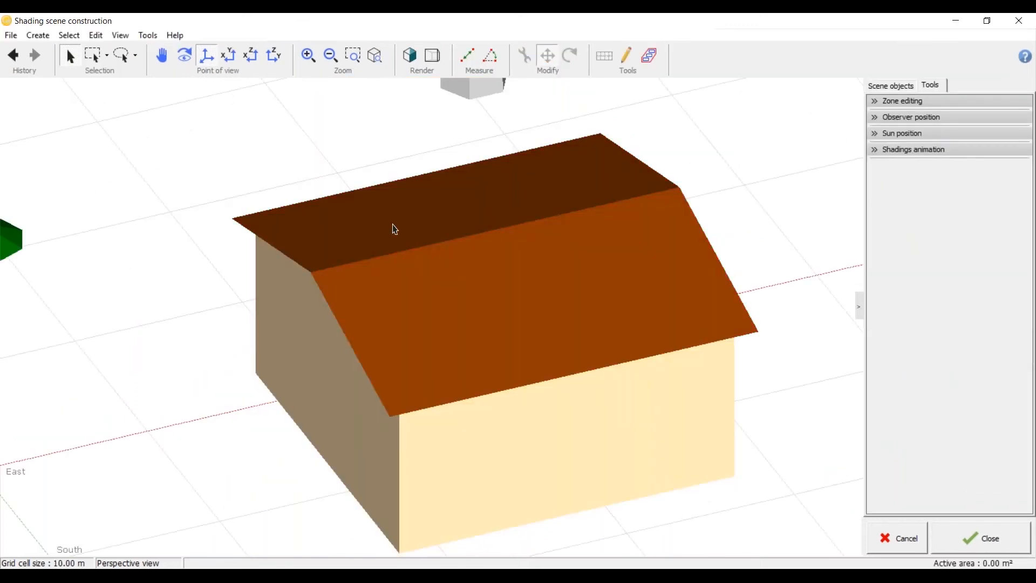
Step: Measure the sloped gable edge of the house's south roof face from the ridge to the eave corner
{"action": "middle_click_drag", "start_coordinate": [393, 229], "coordinate": [617, 241]}
{"action": "scroll", "coordinate": [617, 241], "scroll_direction": "down", "scroll_amount": 3}
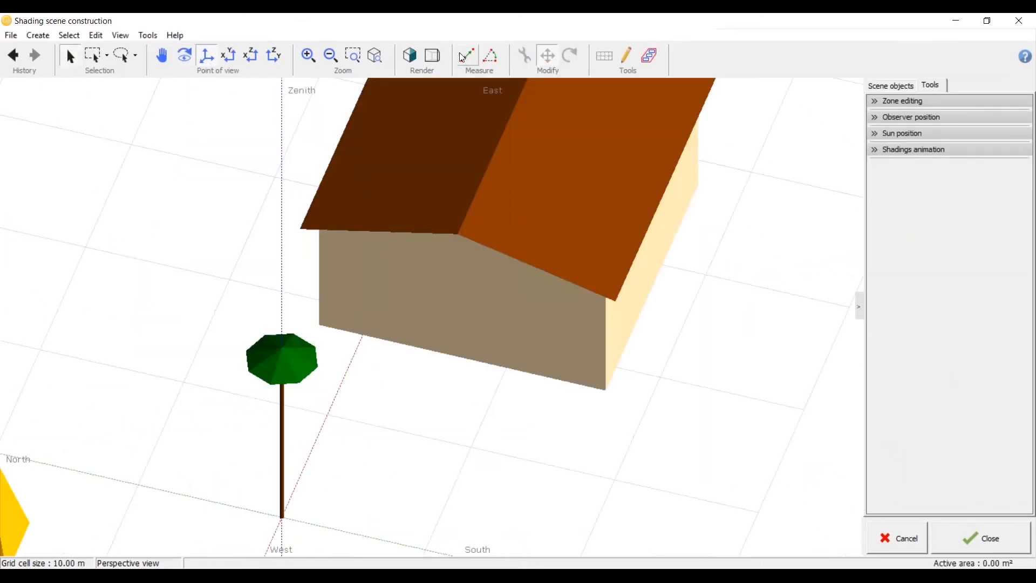
{"action": "left_click", "coordinate": [466, 55]}
{"action": "scroll", "coordinate": [495, 248], "scroll_direction": "up", "scroll_amount": 3}
{"action": "left_click", "coordinate": [437, 229]}
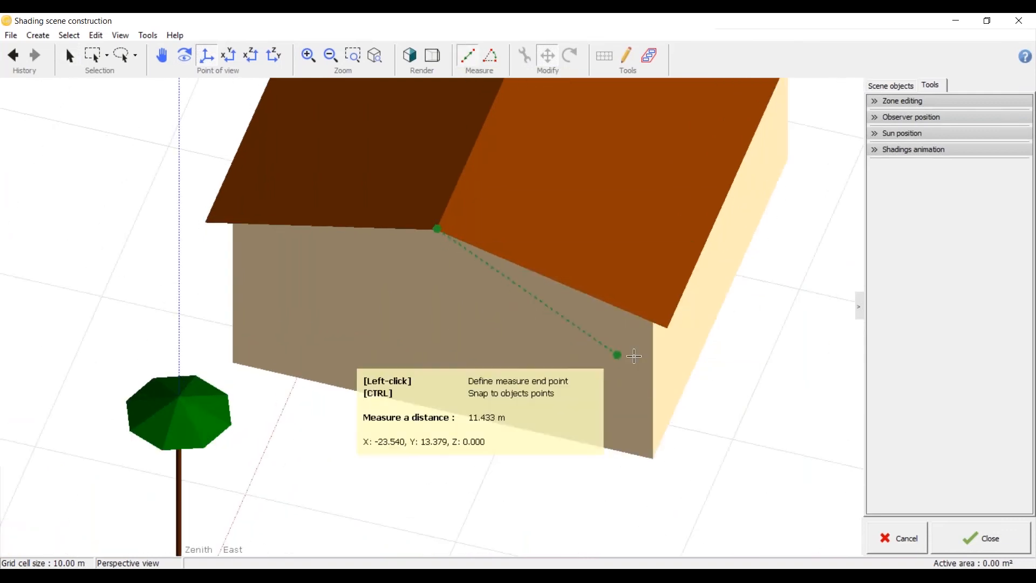
{"action": "left_click", "coordinate": [666, 328]}
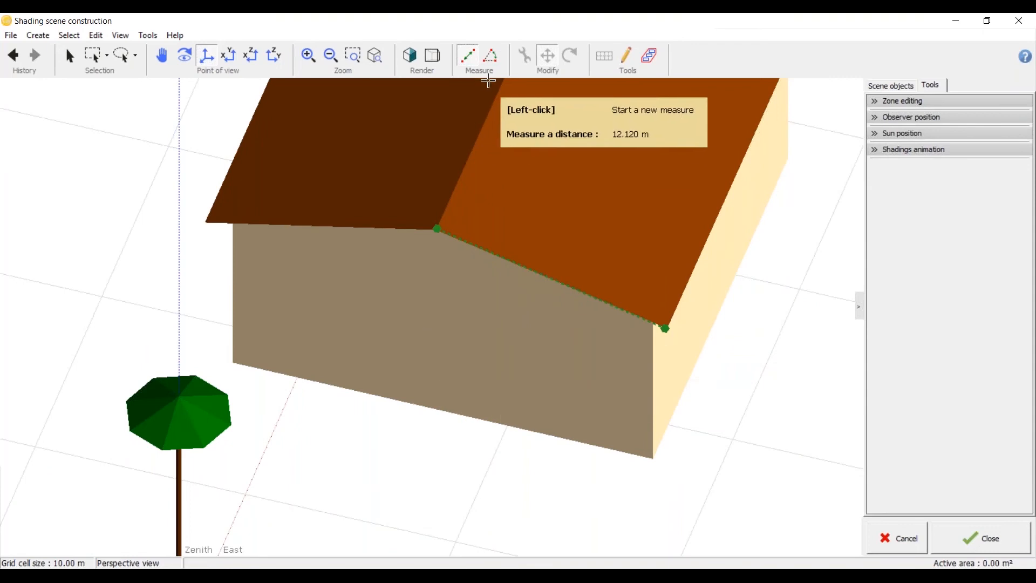
Step: Measure the length of the house's south eave from corner to corner, and leave the distance measurement
{"action": "scroll", "coordinate": [521, 290], "scroll_direction": "down", "scroll_amount": 1}
{"action": "scroll", "coordinate": [522, 290], "scroll_direction": "down", "scroll_amount": 1}
{"action": "middle_click_drag", "start_coordinate": [522, 290], "coordinate": [424, 293]}
{"action": "scroll", "coordinate": [275, 282], "scroll_direction": "down", "scroll_amount": 2}
{"action": "scroll", "coordinate": [720, 370], "scroll_direction": "up", "scroll_amount": 4}
{"action": "left_click", "coordinate": [700, 172]}
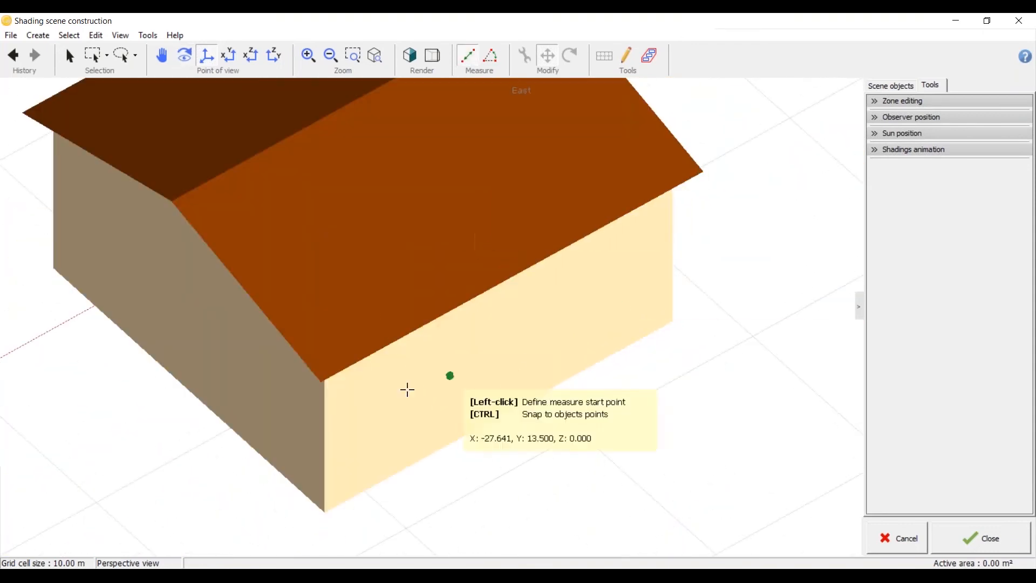
{"action": "left_click", "coordinate": [323, 377]}
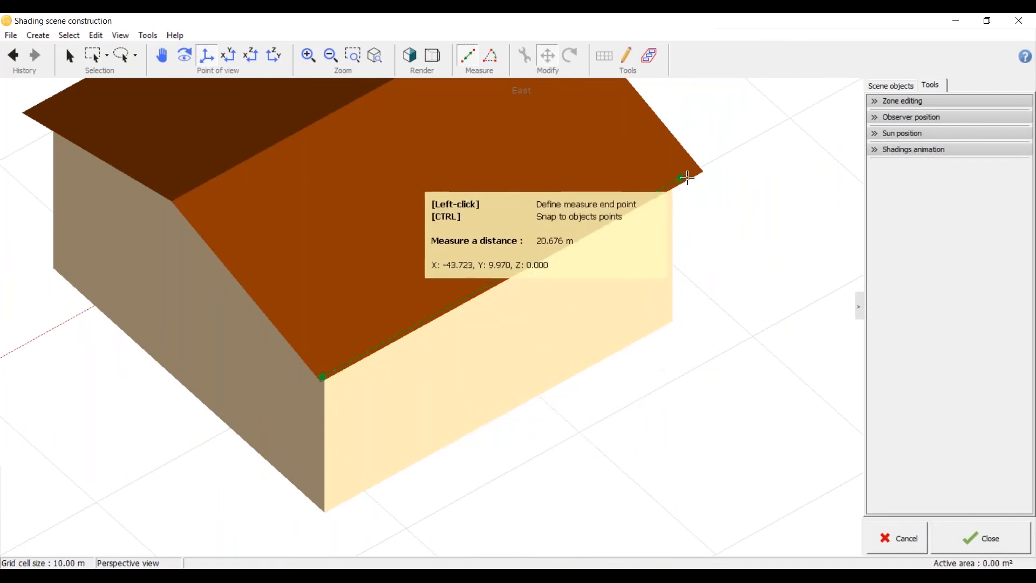
{"action": "left_click", "coordinate": [705, 173]}
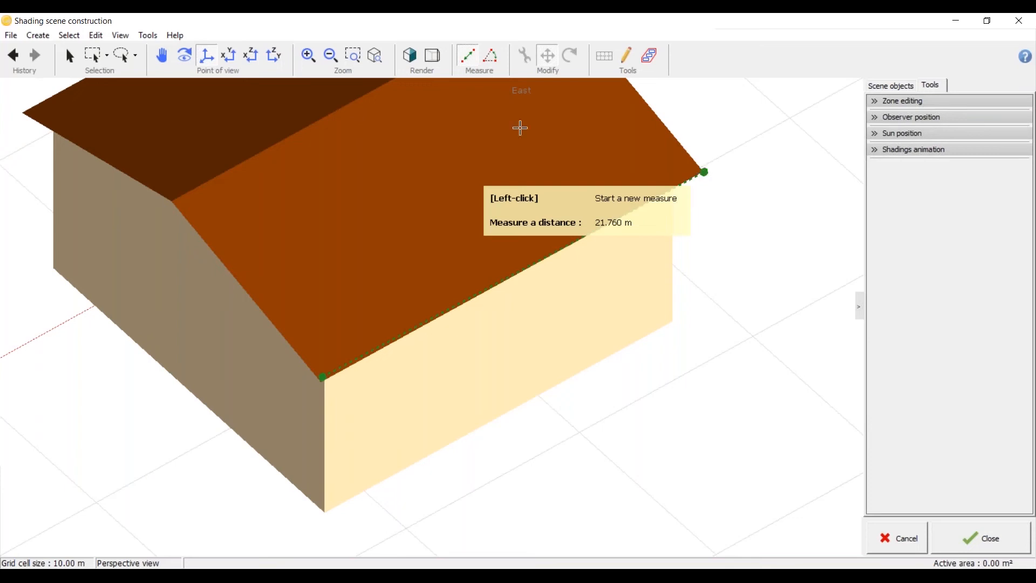
{"action": "left_click", "coordinate": [38, 35]}
{"action": "key", "text": "Escape"}
{"action": "left_click", "coordinate": [70, 56]}
Step: Show the whole scene in top view and start creating a polygonal PV plane
{"action": "scroll", "coordinate": [330, 173], "scroll_direction": "down", "scroll_amount": 5}
{"action": "middle_click_drag", "start_coordinate": [462, 204], "coordinate": [464, 276]}
{"action": "left_click", "coordinate": [229, 55]}
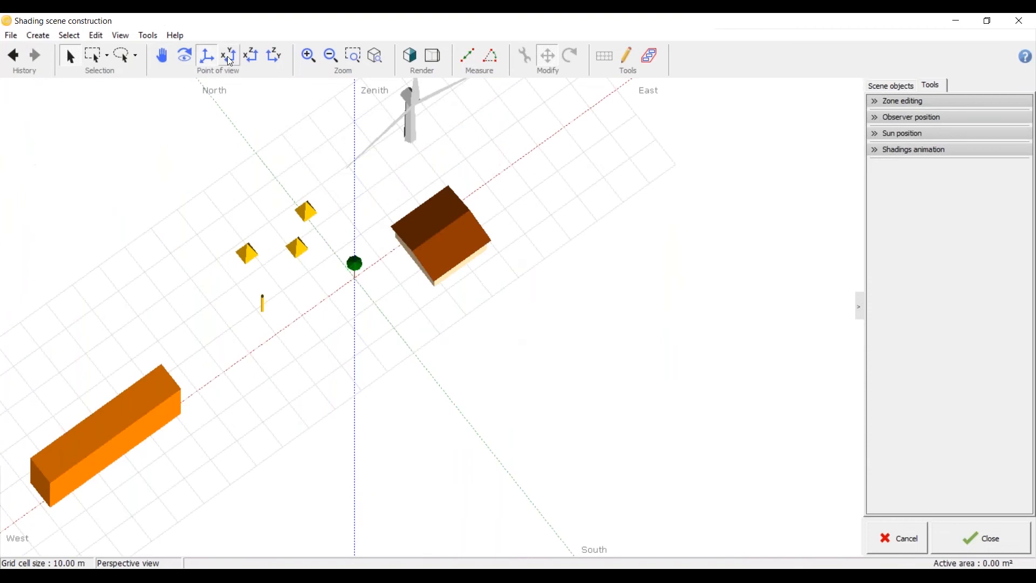
{"action": "left_click", "coordinate": [38, 36]}
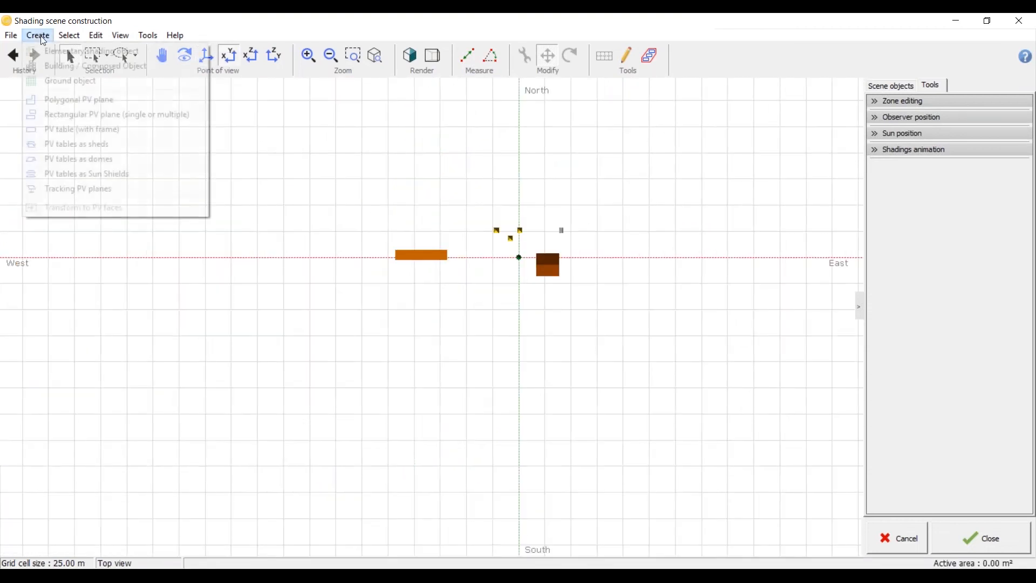
{"action": "left_click", "coordinate": [63, 99]}
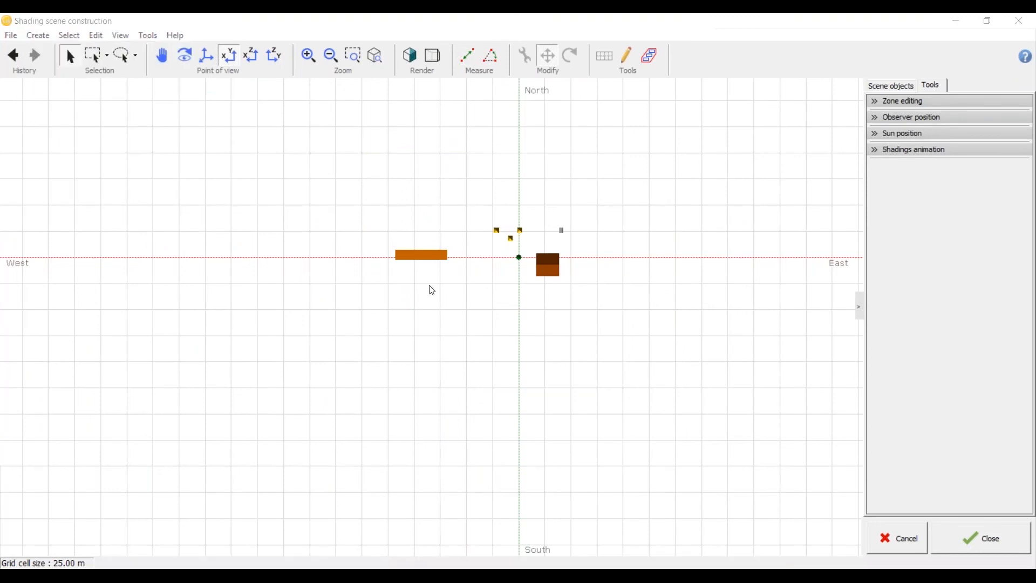
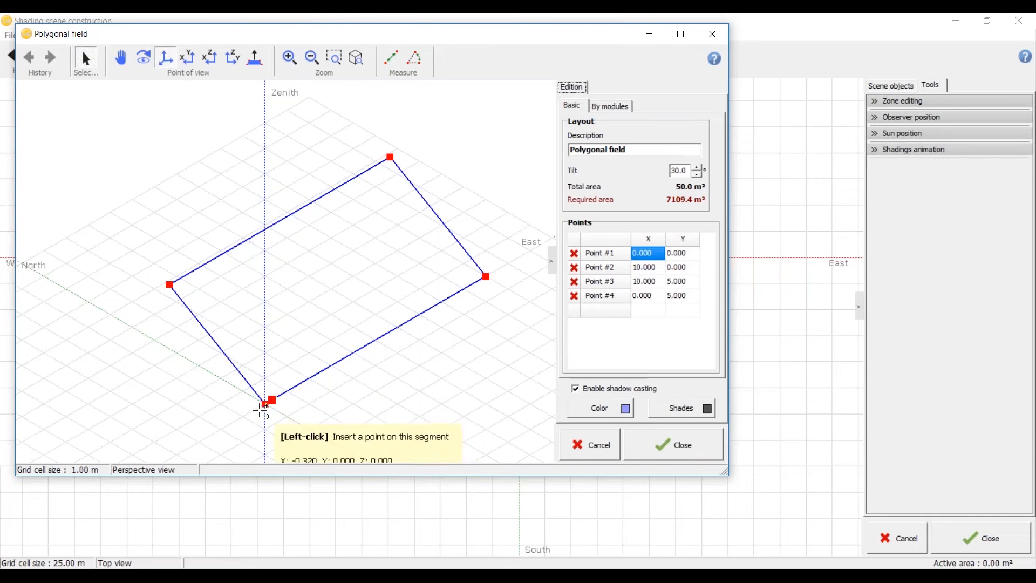
Step: Set point 2 of the polygonal field to X 0, Y 21 and point 3 to X 21, Y 21
{"action": "left_click", "coordinate": [679, 254]}
{"action": "left_click", "coordinate": [683, 260]}
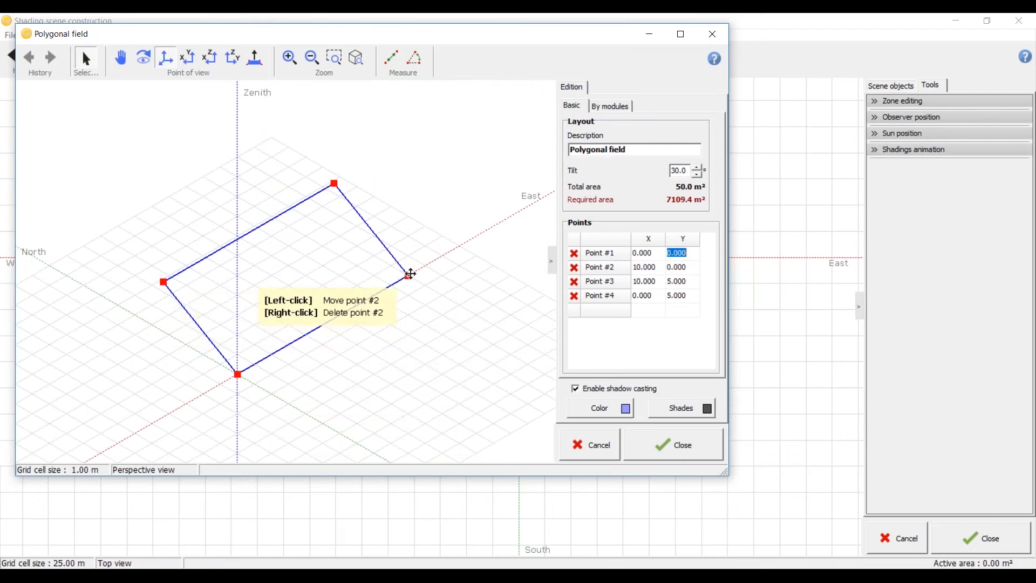
{"action": "left_click", "coordinate": [646, 267]}
{"action": "type", "text": "0"}
{"action": "left_click", "coordinate": [693, 266]}
{"action": "type", "text": "21"}
{"action": "key", "text": "Tab"}
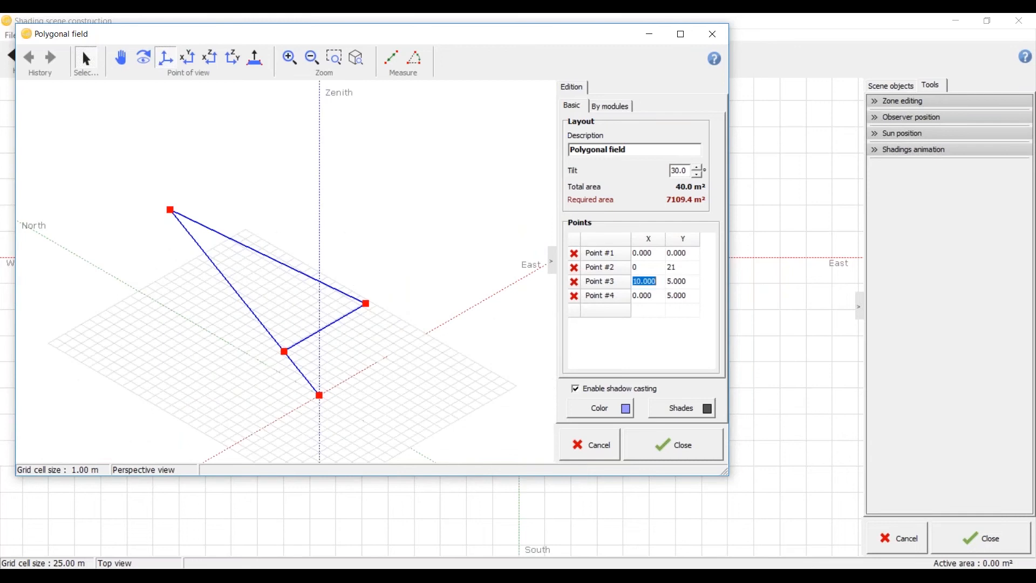
{"action": "type", "text": "21"}
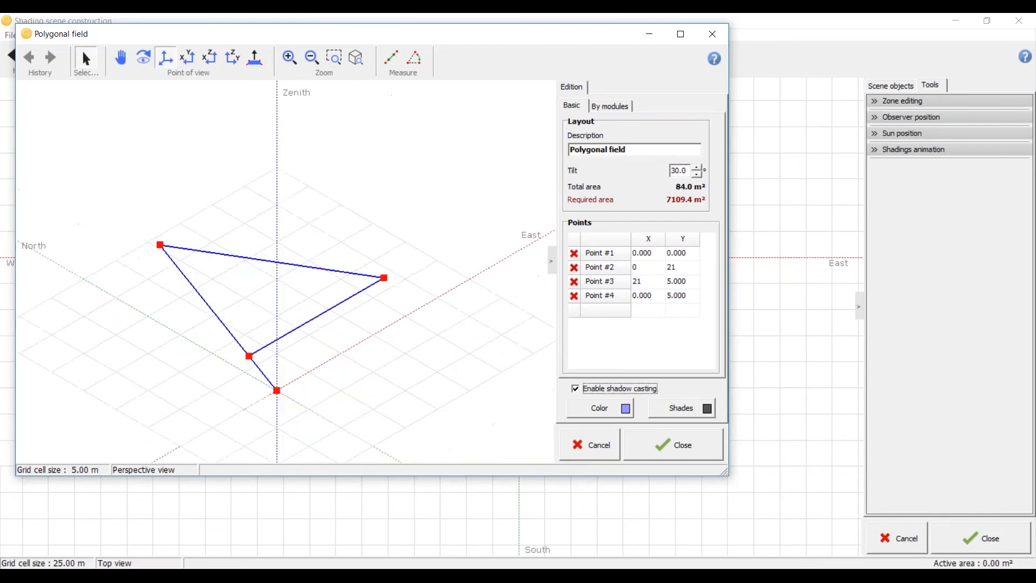
{"action": "key", "text": "Tab"}
{"action": "type", "text": "21"}
Step: Set point 4 of the polygonal field to X 21, Y 0 and inspect the resulting outline
{"action": "left_click", "coordinate": [642, 297]}
{"action": "type", "text": "21"}
{"action": "left_click", "coordinate": [679, 299]}
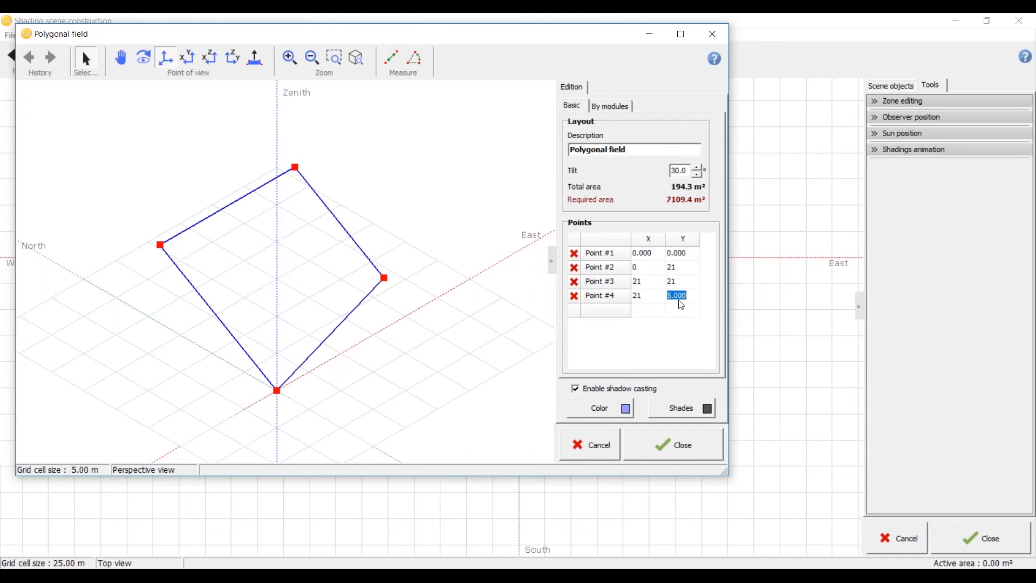
{"action": "type", "text": "0"}
{"action": "left_click", "coordinate": [683, 282]}
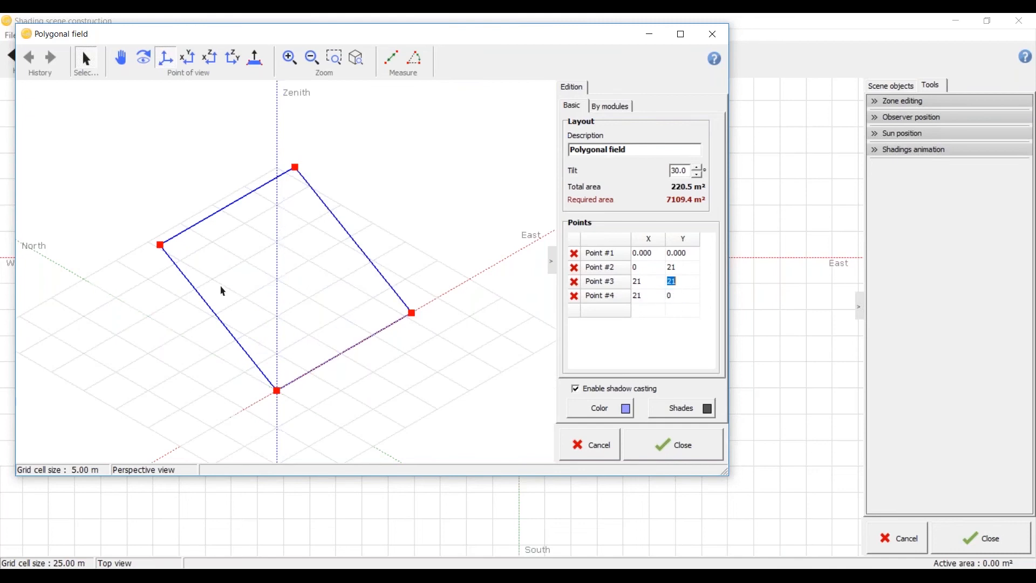
{"action": "middle_click_drag", "start_coordinate": [248, 353], "coordinate": [326, 259]}
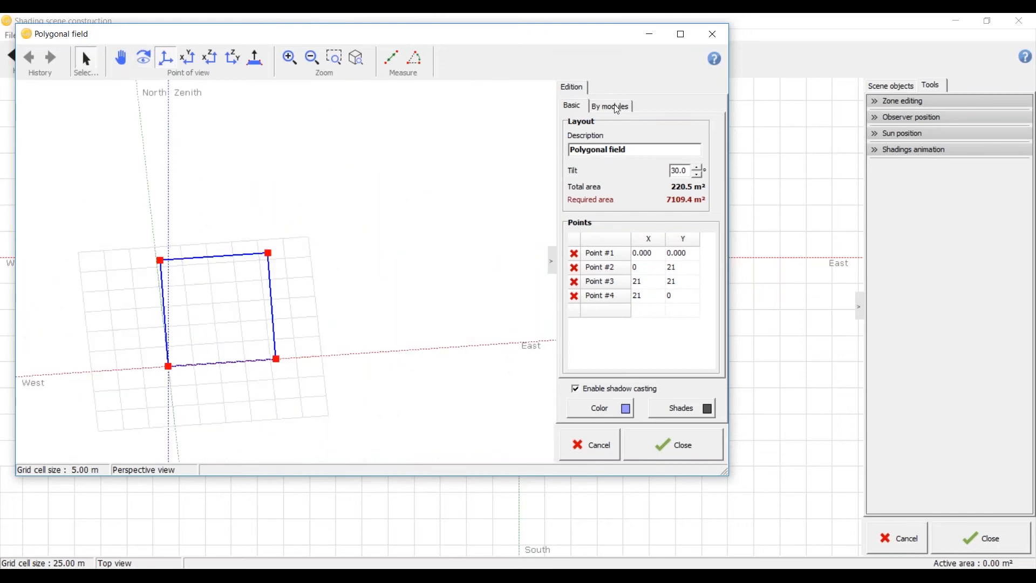
Step: Name the field "Roof 1" and set its module orientation to portrait
{"action": "left_click_drag", "start_coordinate": [634, 149], "coordinate": [489, 164]}
{"action": "type", "text": "Roof 1"}
{"action": "left_click", "coordinate": [612, 106]}
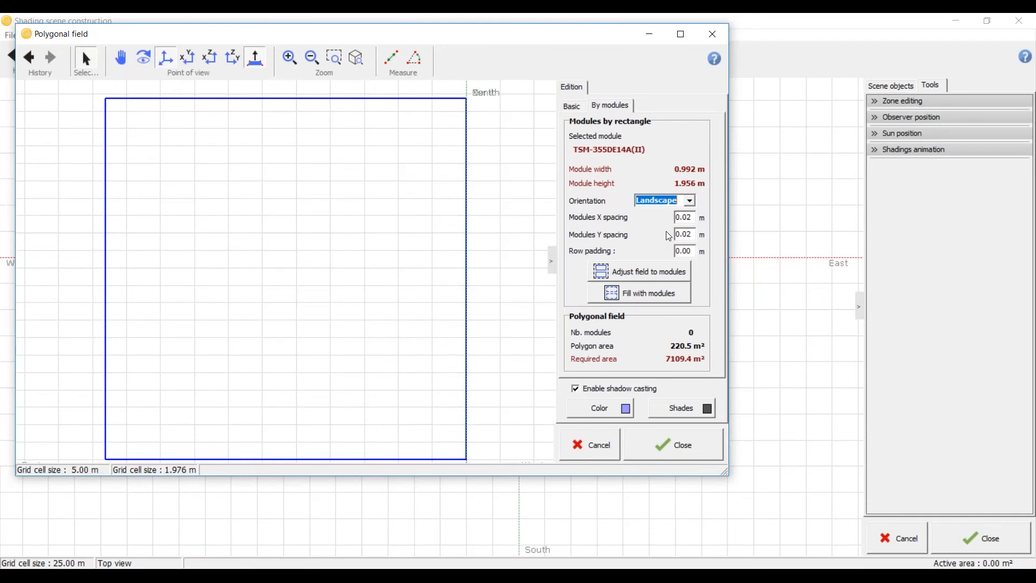
{"action": "left_click", "coordinate": [694, 207]}
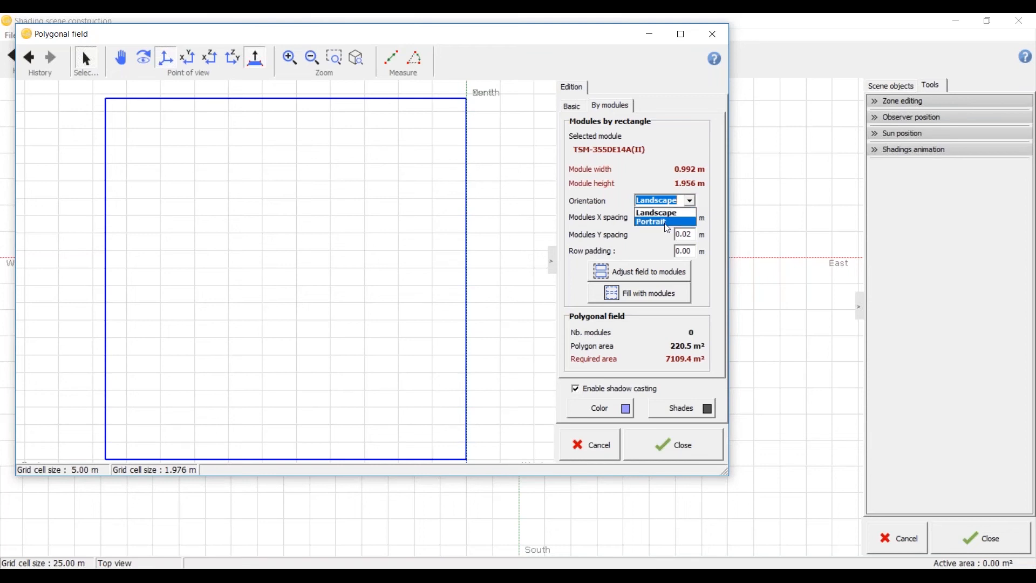
{"action": "left_click", "coordinate": [669, 222]}
Step: Set the module spacing to 9 m in X and 2 m in Y, and fill the field with modules
{"action": "left_click", "coordinate": [690, 217]}
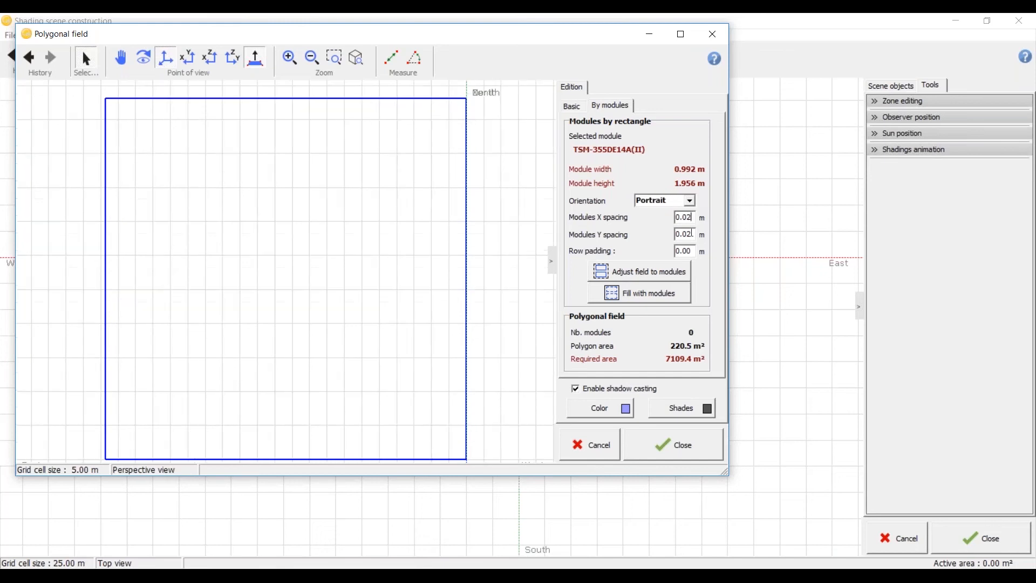
{"action": "left_click", "coordinate": [692, 218]}
{"action": "left_click", "coordinate": [692, 216]}
{"action": "type", "text": "9"}
{"action": "key", "text": "Tab"}
{"action": "type", "text": "2"}
{"action": "left_click", "coordinate": [657, 277]}
{"action": "left_click", "coordinate": [658, 276]}
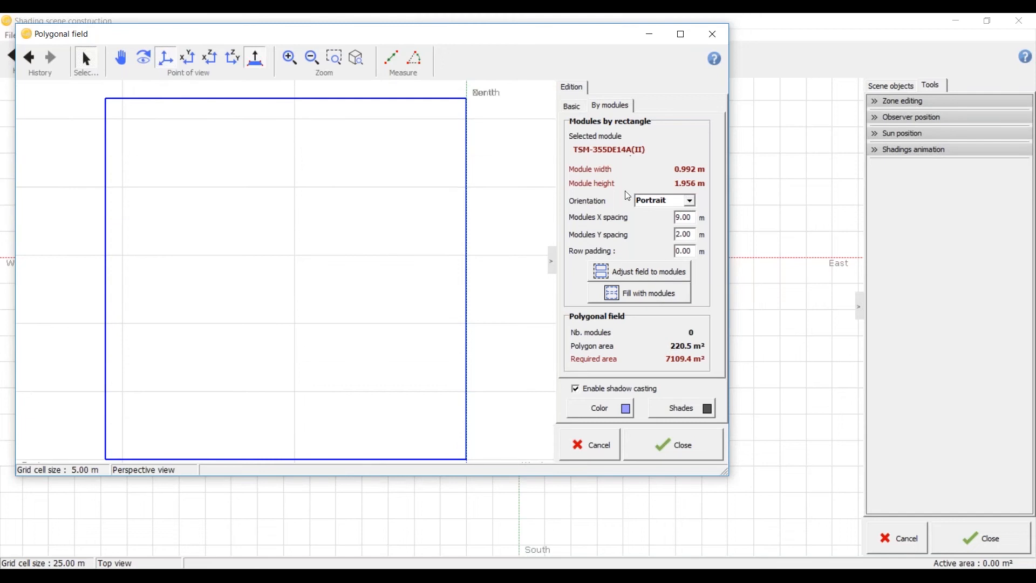
{"action": "left_click", "coordinate": [672, 297]}
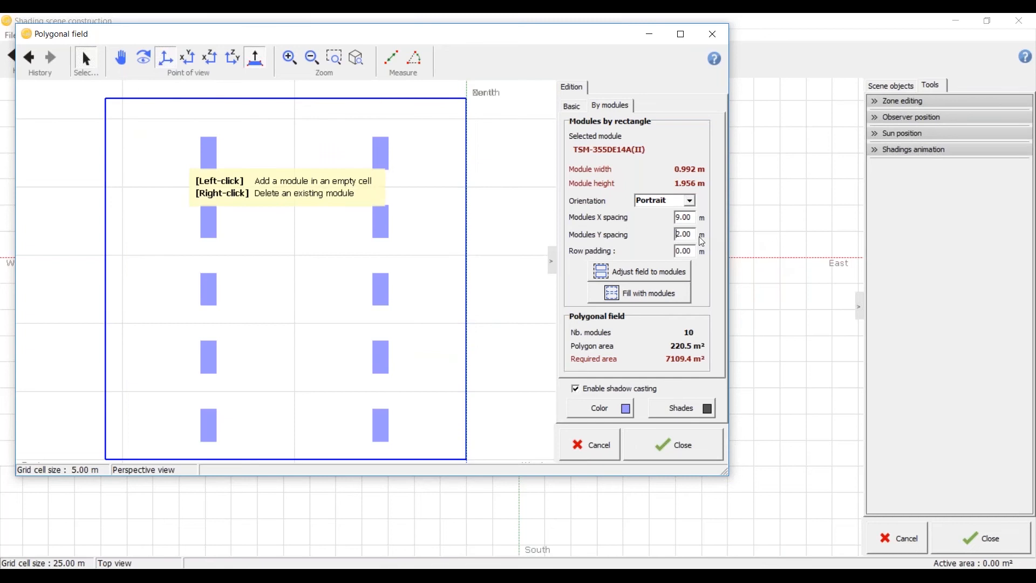
Step: Set the X and Y module spacing to 0.02 m and adjust the field to the modules
{"action": "double_click", "coordinate": [673, 219]}
{"action": "type", "text": "0.2"}
{"action": "key", "text": "Tab"}
{"action": "key", "text": "shift+Tab"}
{"action": "type", "text": "0.02"}
{"action": "key", "text": "Tab"}
{"action": "type", "text": "0.02"}
{"action": "left_click", "coordinate": [665, 274]}
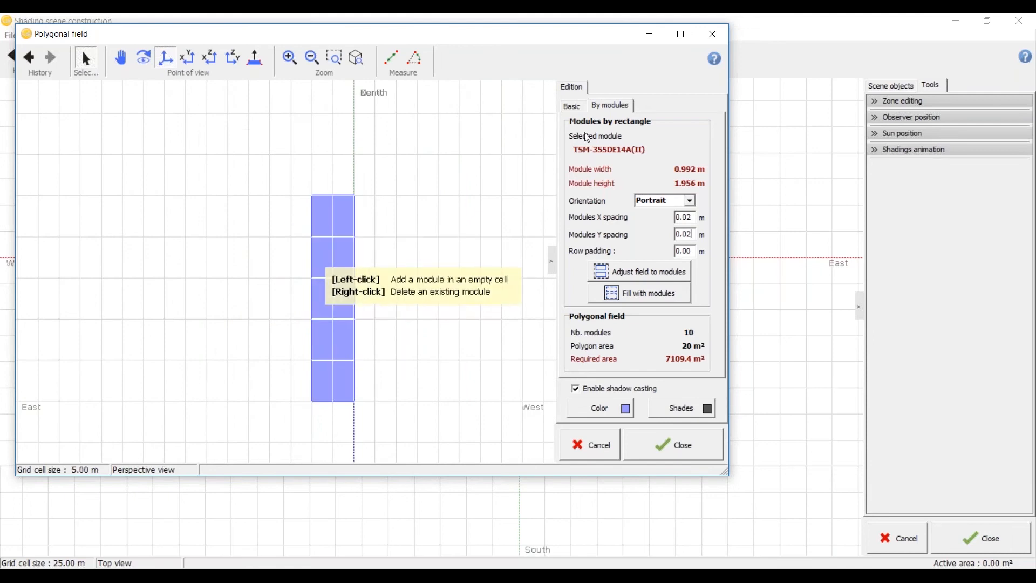
Step: Check the Roof 1 field's points, accept the field and delete it from the scene
{"action": "left_click", "coordinate": [579, 107]}
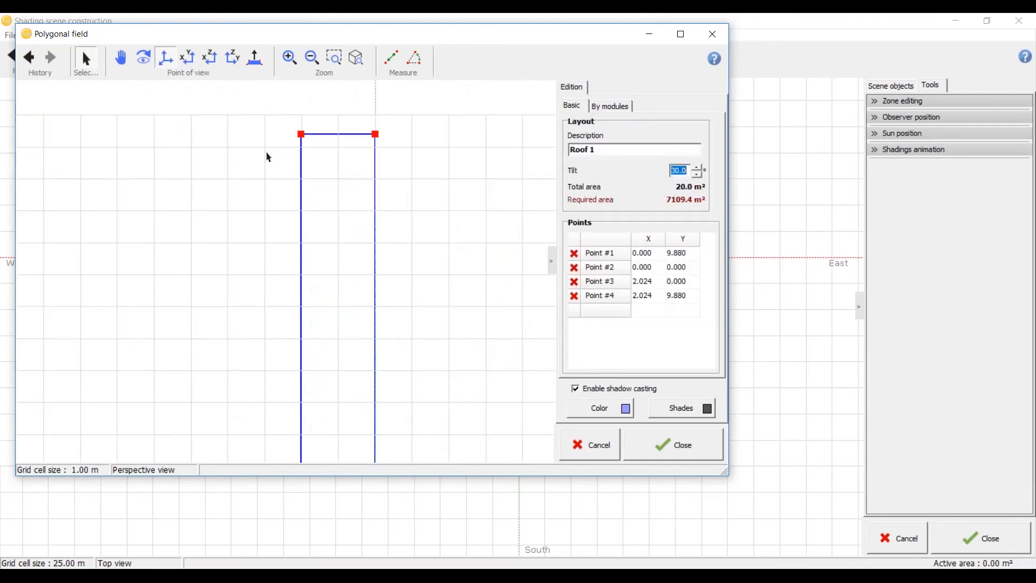
{"action": "left_click", "coordinate": [186, 61]}
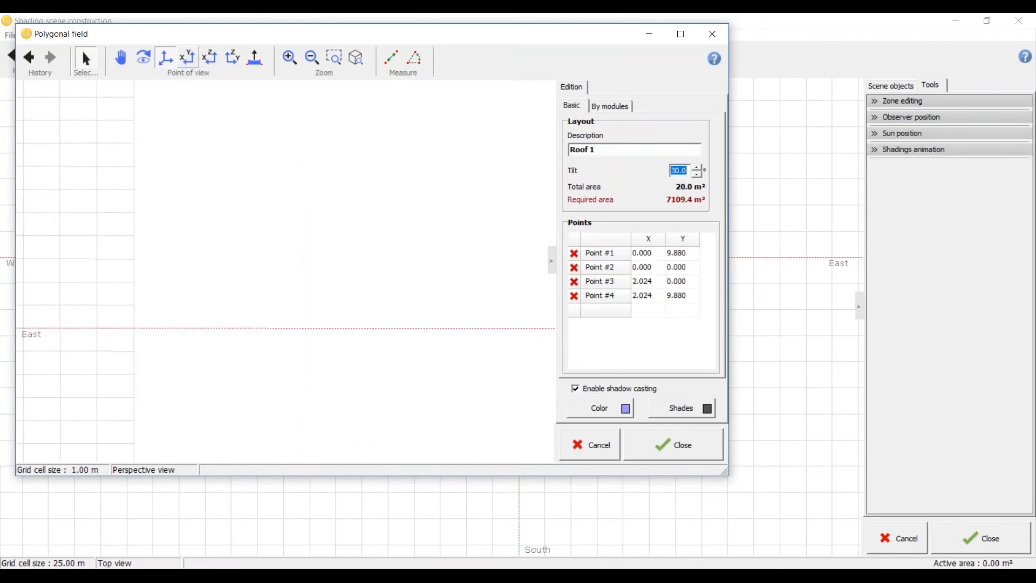
{"action": "left_click", "coordinate": [682, 449]}
{"action": "scroll", "coordinate": [530, 244], "scroll_direction": "up", "scroll_amount": 8}
{"action": "key", "text": "Delete"}
{"action": "scroll", "coordinate": [464, 322], "scroll_direction": "down", "scroll_amount": 3}
Step: Start another polygonal PV plane and set its tilt to 15°
{"action": "left_click", "coordinate": [38, 35]}
{"action": "left_click", "coordinate": [73, 100]}
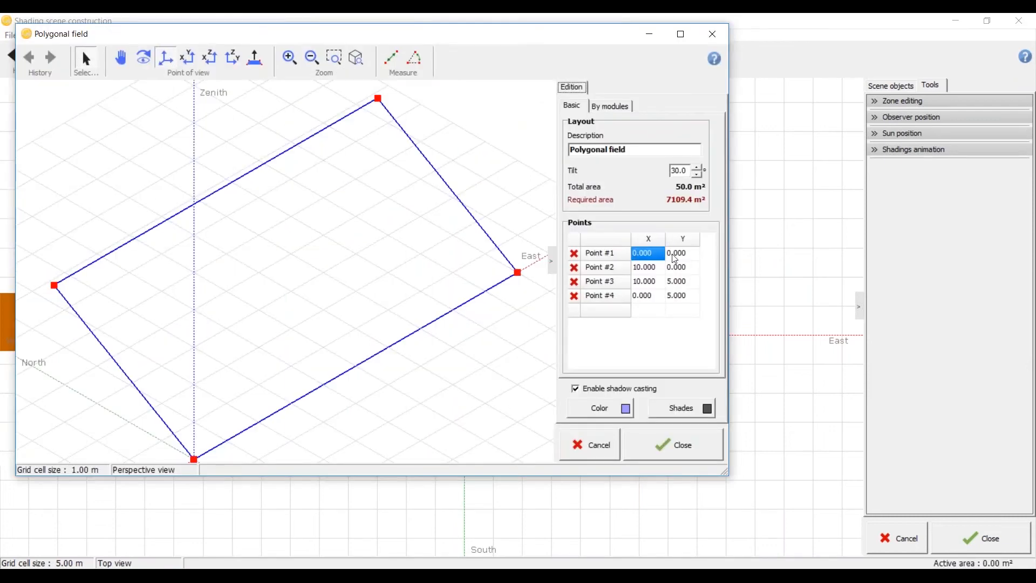
{"action": "double_click", "coordinate": [678, 171]}
{"action": "type", "text": "15"}
{"action": "left_click", "coordinate": [681, 256]}
{"action": "key", "text": "Tab"}
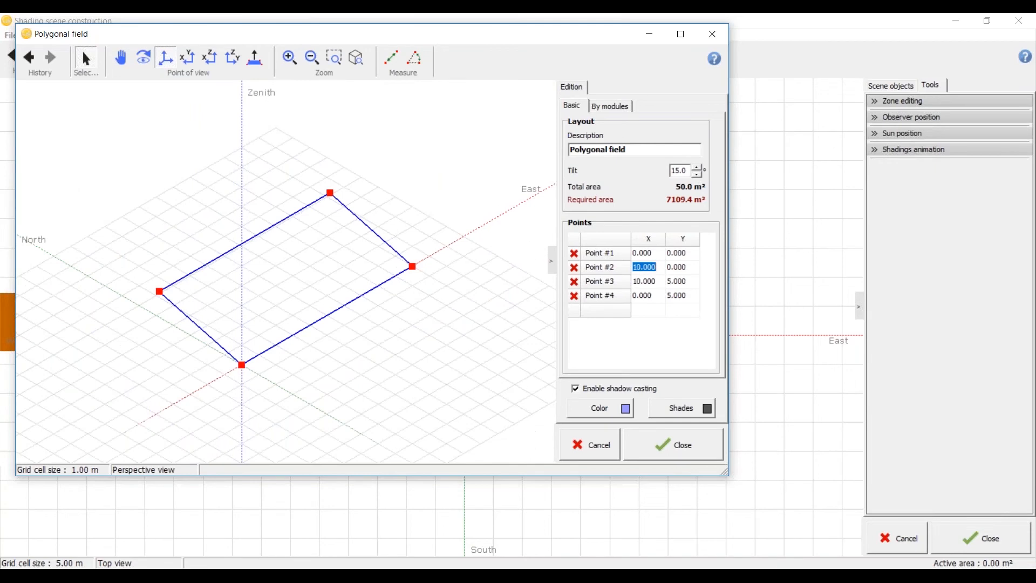
Step: Set point 2 of the 15° plane to X 0, Y 21
{"action": "type", "text": "21"}
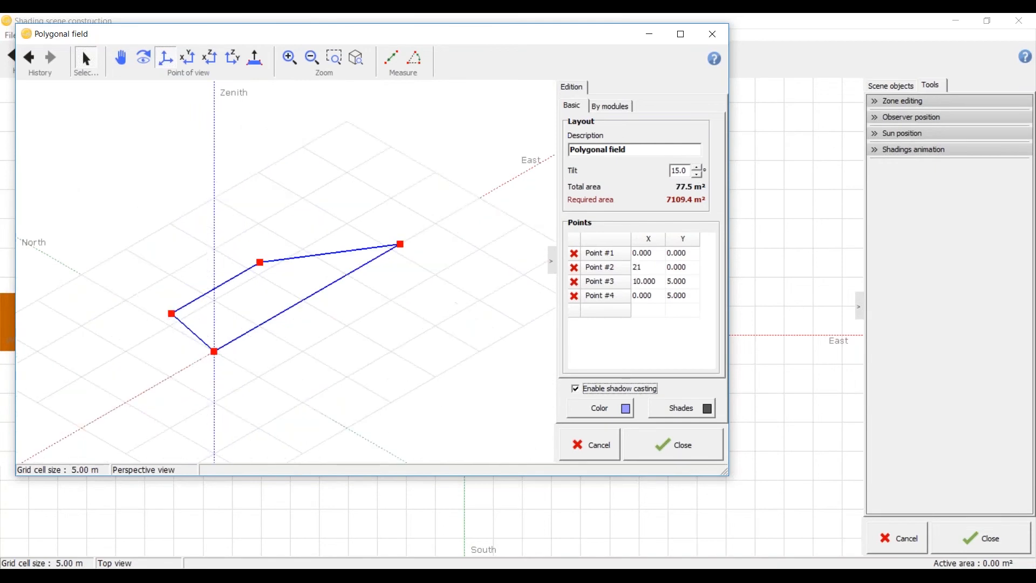
{"action": "left_click", "coordinate": [681, 258]}
{"action": "left_click", "coordinate": [650, 271]}
{"action": "type", "text": "0"}
{"action": "left_click", "coordinate": [682, 268]}
{"action": "type", "text": "21"}
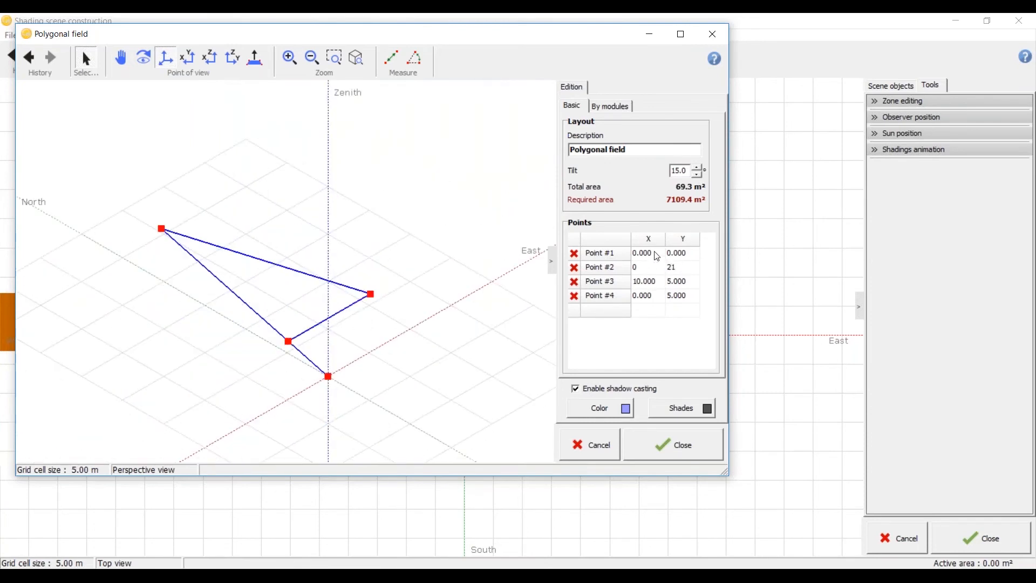
Step: Set point 3 of the 15° plane to X 21, Y 12
{"action": "left_click", "coordinate": [659, 284]}
{"action": "double_click", "coordinate": [693, 282]}
{"action": "type", "text": "21"}
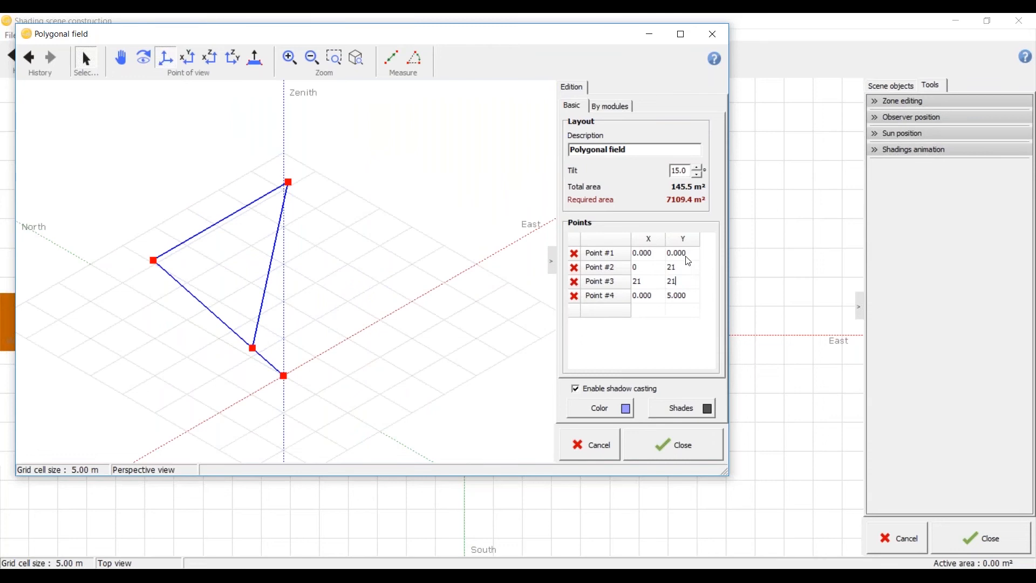
{"action": "double_click", "coordinate": [649, 283]}
{"action": "double_click", "coordinate": [672, 283]}
{"action": "type", "text": "12"}
Step: Try point 4 of the 15° plane at X 12, Y 21 and at X 21, Y 12
{"action": "double_click", "coordinate": [645, 296]}
{"action": "type", "text": "12"}
{"action": "double_click", "coordinate": [687, 297]}
{"action": "type", "text": "21"}
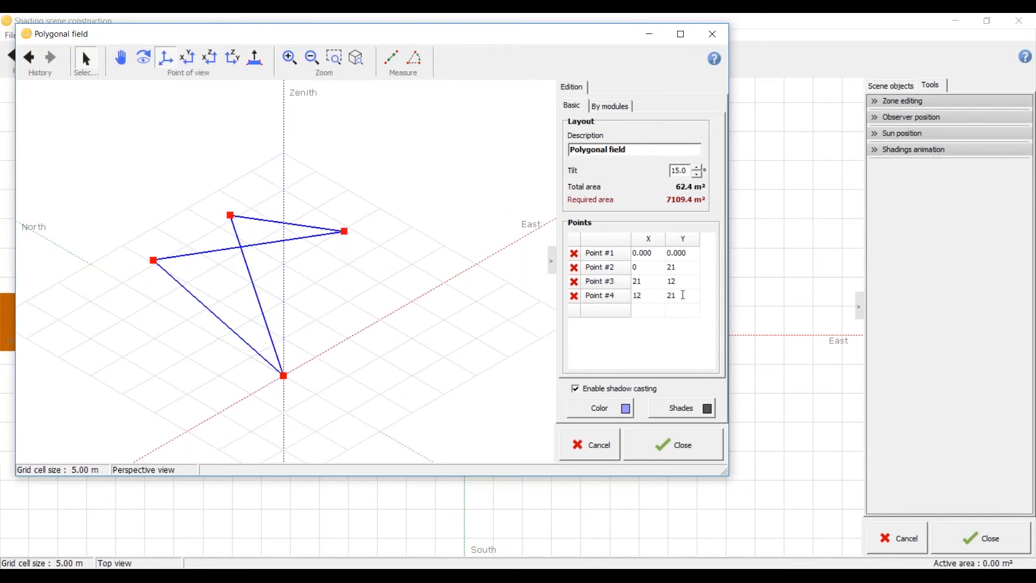
{"action": "double_click", "coordinate": [643, 302]}
{"action": "type", "text": "21"}
{"action": "double_click", "coordinate": [678, 301]}
{"action": "type", "text": "12"}
Step: Set point 4 of the 15° plane to X 12, Y 0
{"action": "double_click", "coordinate": [691, 254]}
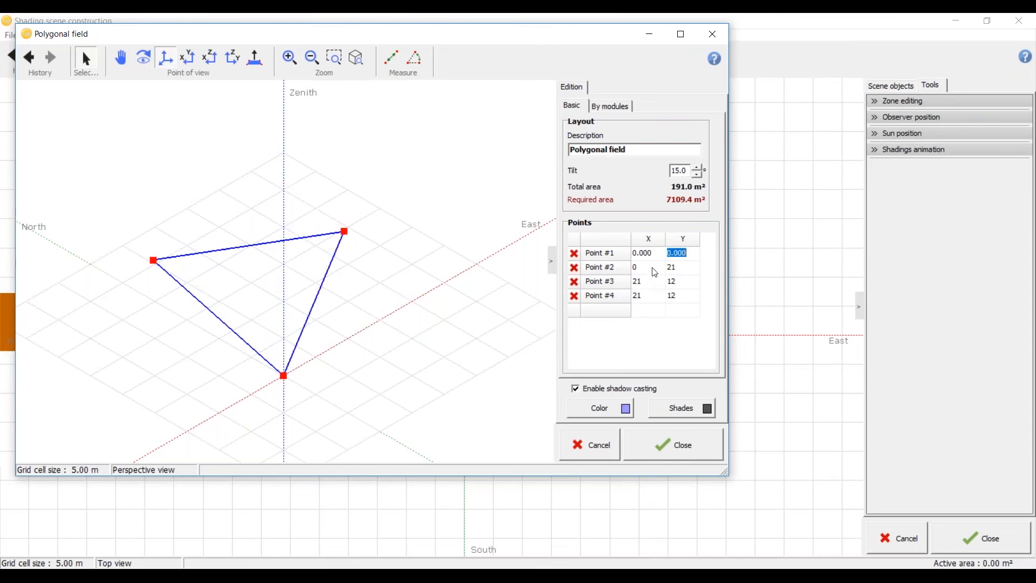
{"action": "double_click", "coordinate": [680, 298]}
{"action": "double_click", "coordinate": [643, 304]}
{"action": "type", "text": "12"}
{"action": "double_click", "coordinate": [688, 301]}
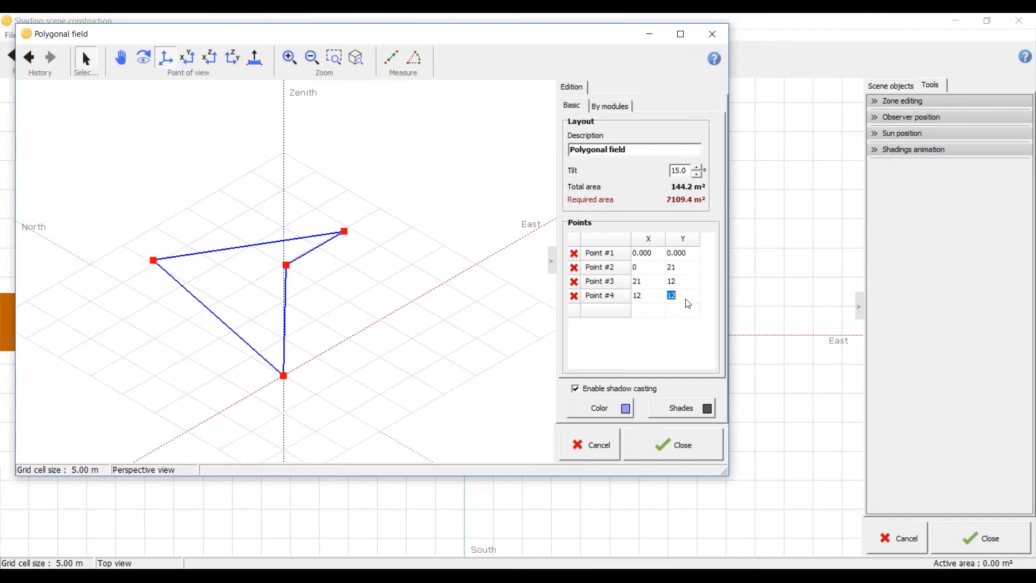
{"action": "type", "text": "0"}
{"action": "key", "text": "Return"}
Step: Insert an extra point on the edge between points 3 and 4, accept the plane and delete it from the scene
{"action": "left_click", "coordinate": [350, 308]}
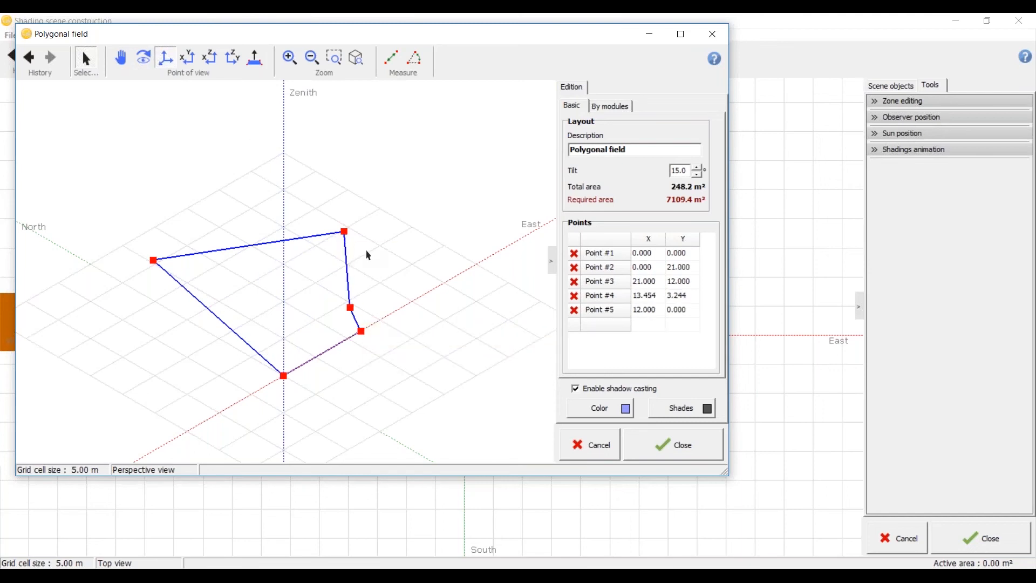
{"action": "left_click", "coordinate": [697, 444]}
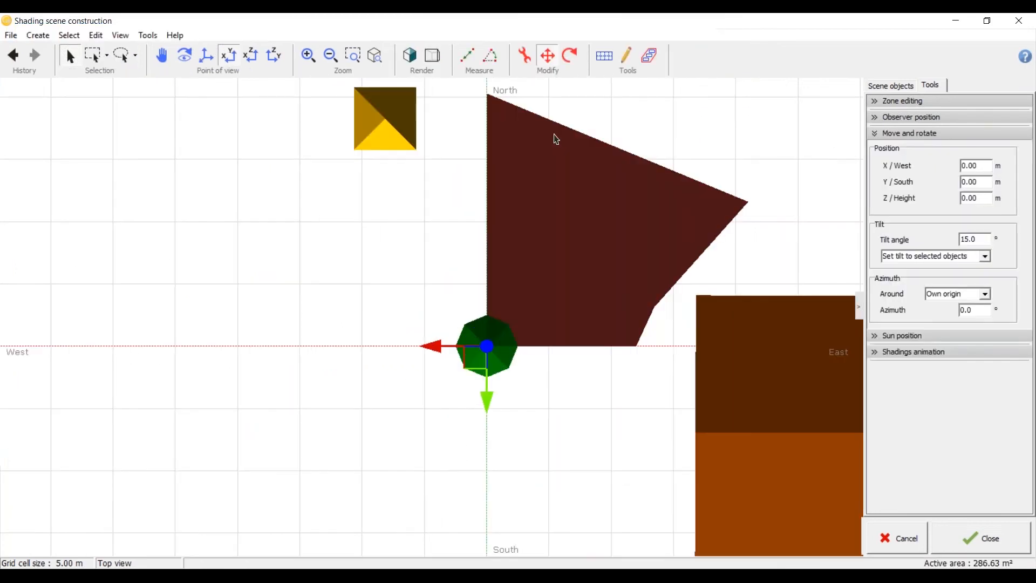
{"action": "key", "text": "Delete"}
Step: Start a new polygonal PV plane and maximize its editing window
{"action": "scroll", "coordinate": [500, 174], "scroll_direction": "down", "scroll_amount": 5}
{"action": "scroll", "coordinate": [602, 288], "scroll_direction": "up", "scroll_amount": 6}
{"action": "middle_click_drag", "start_coordinate": [603, 292], "coordinate": [640, 251]}
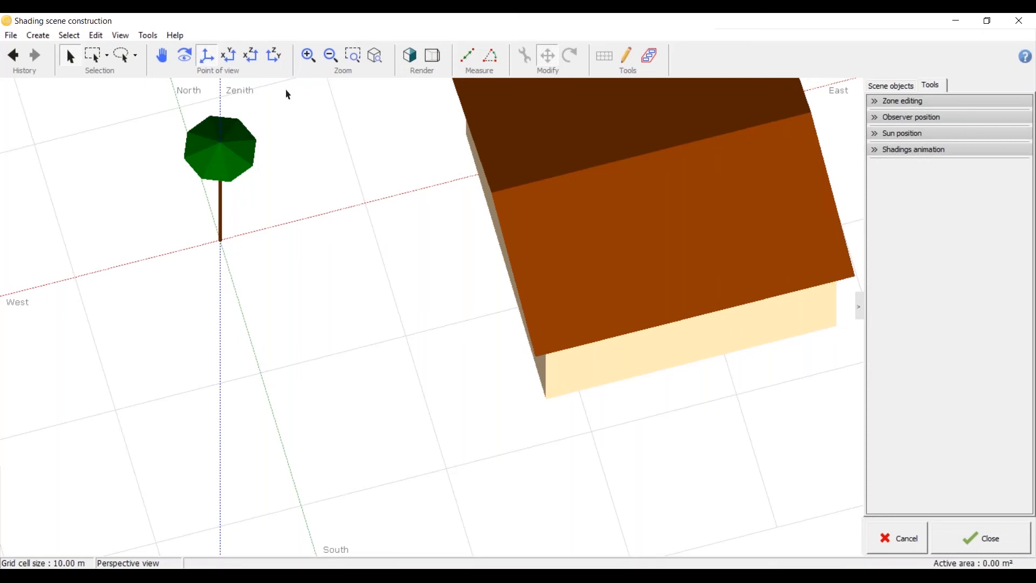
{"action": "left_click", "coordinate": [45, 37]}
{"action": "left_click", "coordinate": [79, 99]}
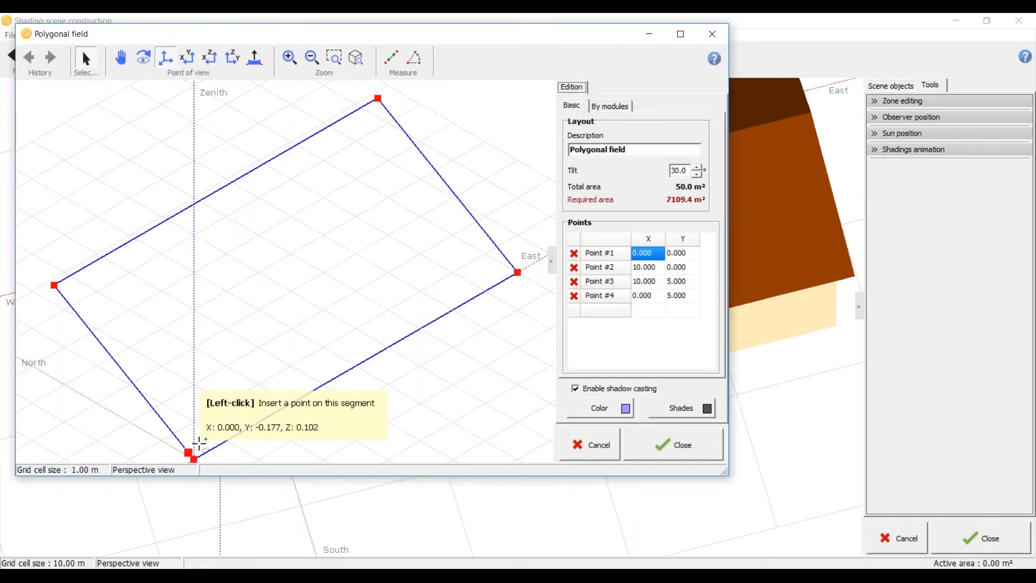
{"action": "left_click", "coordinate": [680, 34]}
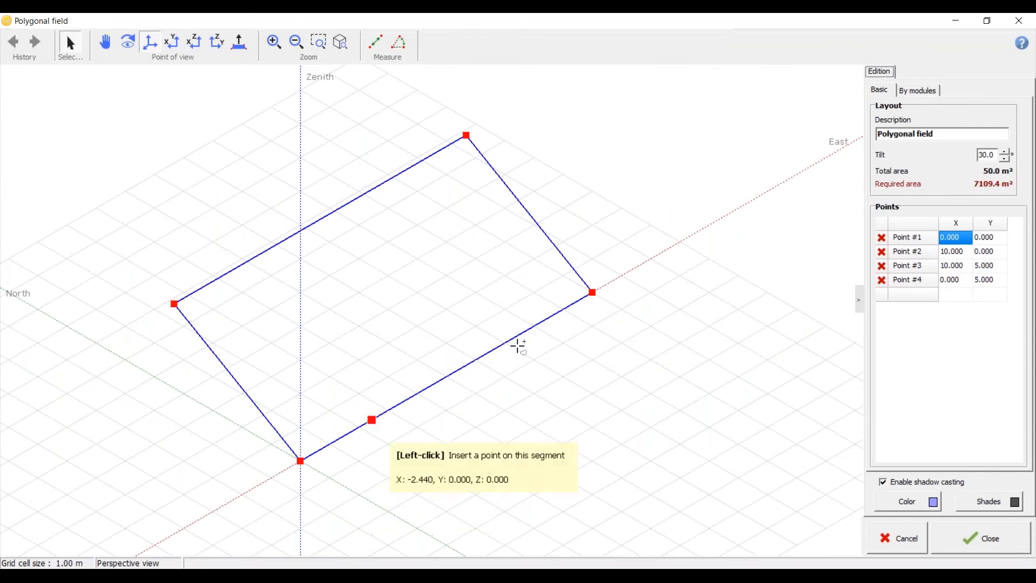
Step: Try point 2 of the new plane at X 0, Y 21
{"action": "left_click", "coordinate": [955, 252]}
{"action": "type", "text": "0"}
{"action": "left_click", "coordinate": [988, 252]}
{"action": "type", "text": "21"}
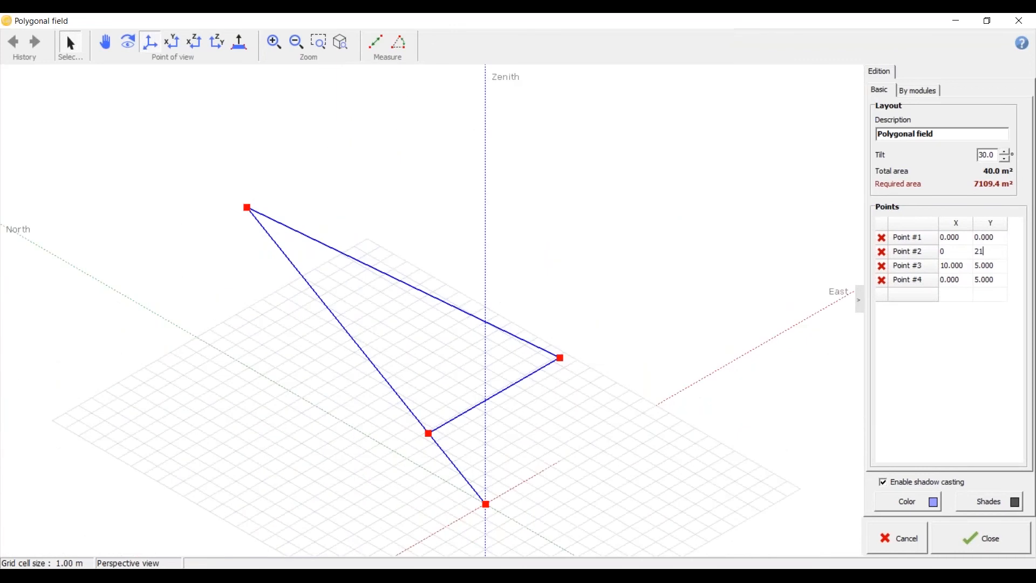
Step: Set point 2 of the new PV plane to X 21, Y 0
{"action": "left_click", "coordinate": [957, 254]}
{"action": "type", "text": "21"}
{"action": "key", "text": "Tab"}
{"action": "type", "text": "0"}
Step: Set point 3 of the new PV plane to X 21, Y 12
{"action": "left_click", "coordinate": [970, 265]}
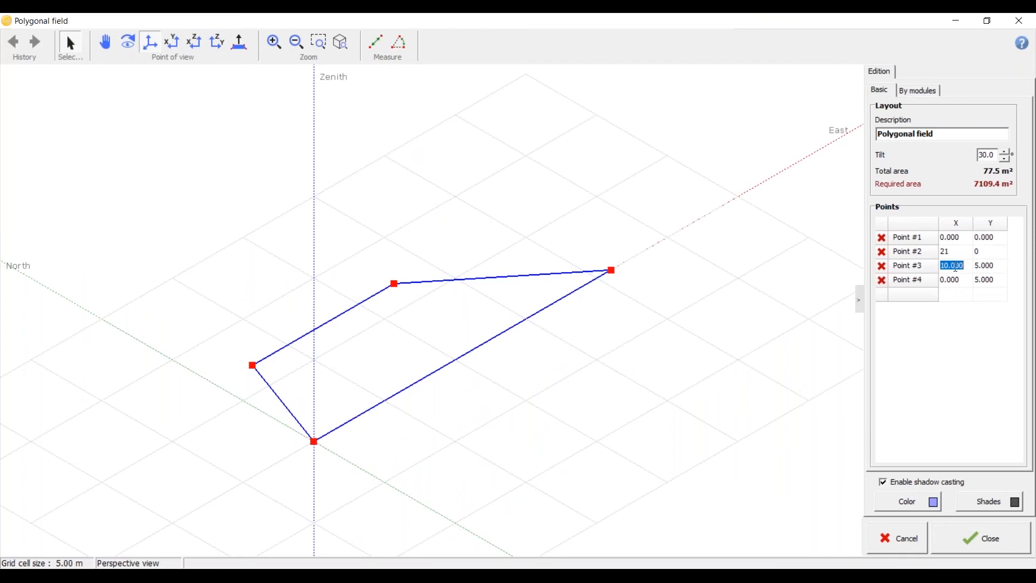
{"action": "type", "text": "21"}
{"action": "double_click", "coordinate": [985, 270]}
{"action": "type", "text": "12"}
Step: Set the Y coordinate of point 4 to 12 and accept the PV plane into the scene
{"action": "key", "text": "Tab"}
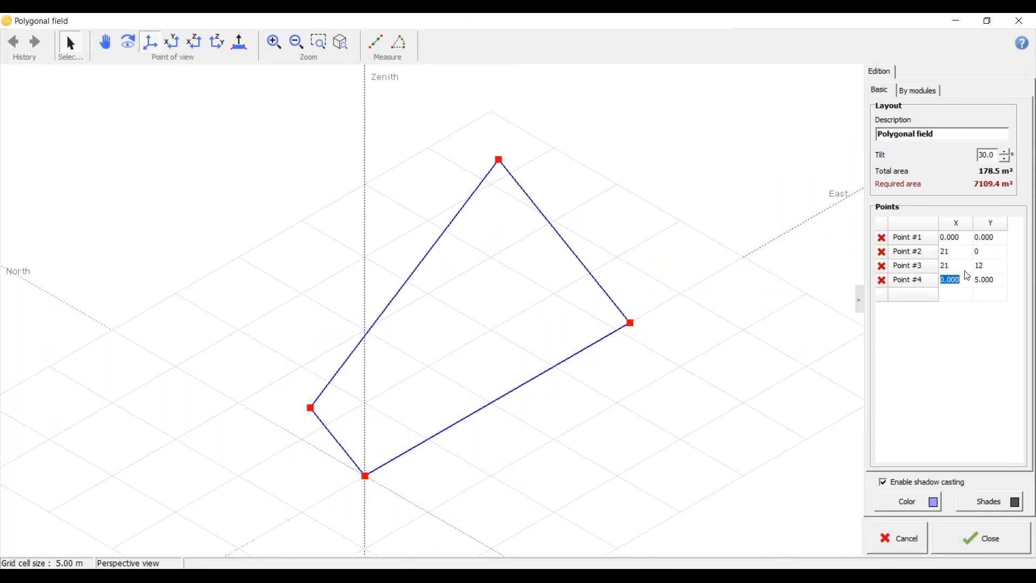
{"action": "key", "text": "Tab"}
{"action": "type", "text": "12"}
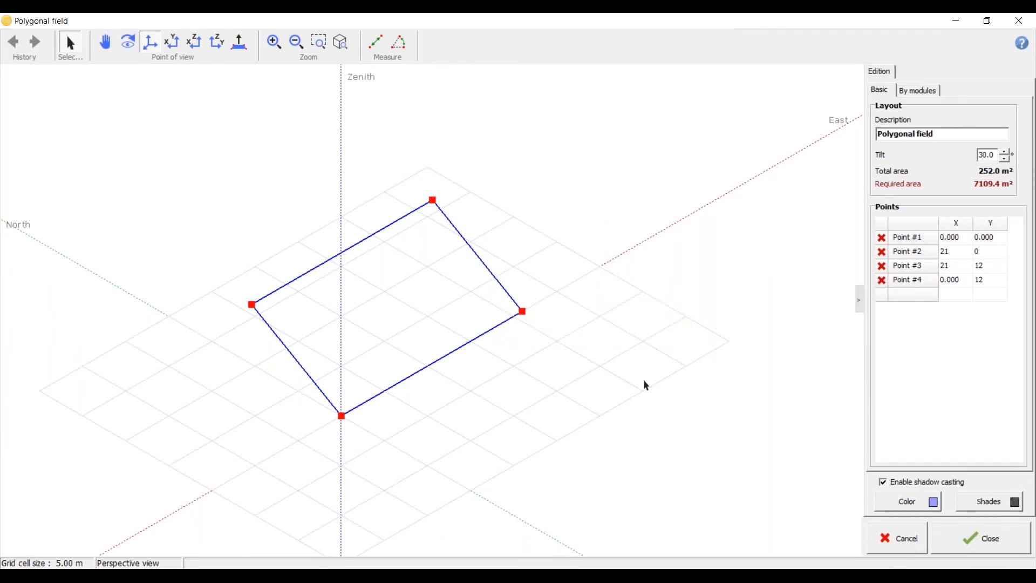
{"action": "left_click", "coordinate": [954, 538]}
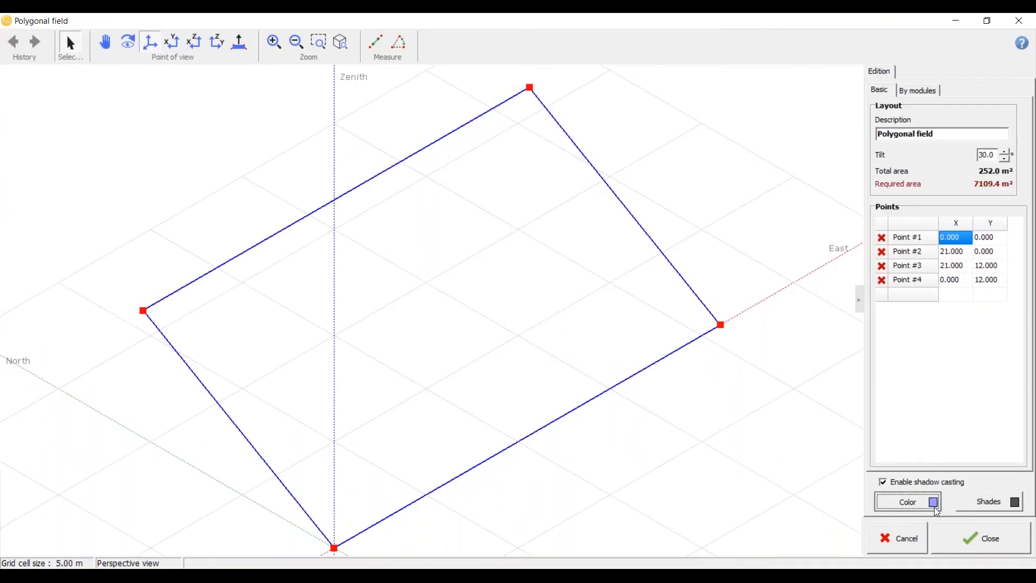
Step: Change the PV plane's colour to blue and return to the scene
{"action": "left_click", "coordinate": [936, 507]}
{"action": "left_click", "coordinate": [452, 221]}
{"action": "left_click", "coordinate": [393, 341]}
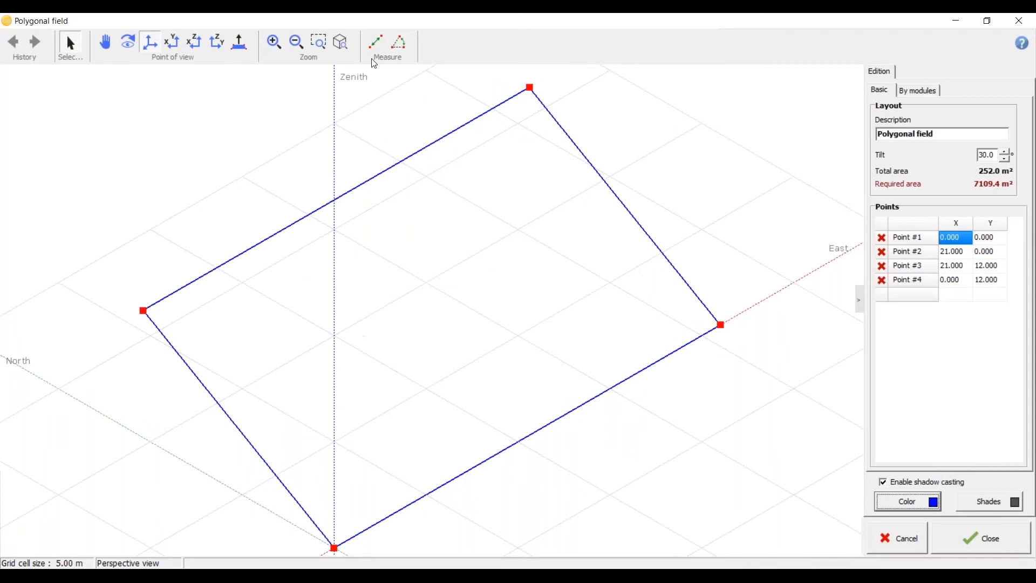
{"action": "left_click", "coordinate": [965, 548]}
Step: Examine where the new PV plane lies relative to the tree and the house in the perspective view
{"action": "scroll", "coordinate": [234, 213], "scroll_direction": "down", "scroll_amount": 4}
{"action": "left_click", "coordinate": [297, 309]}
{"action": "scroll", "coordinate": [300, 340], "scroll_direction": "up", "scroll_amount": 4}
{"action": "middle_click_drag", "start_coordinate": [305, 345], "coordinate": [362, 444]}
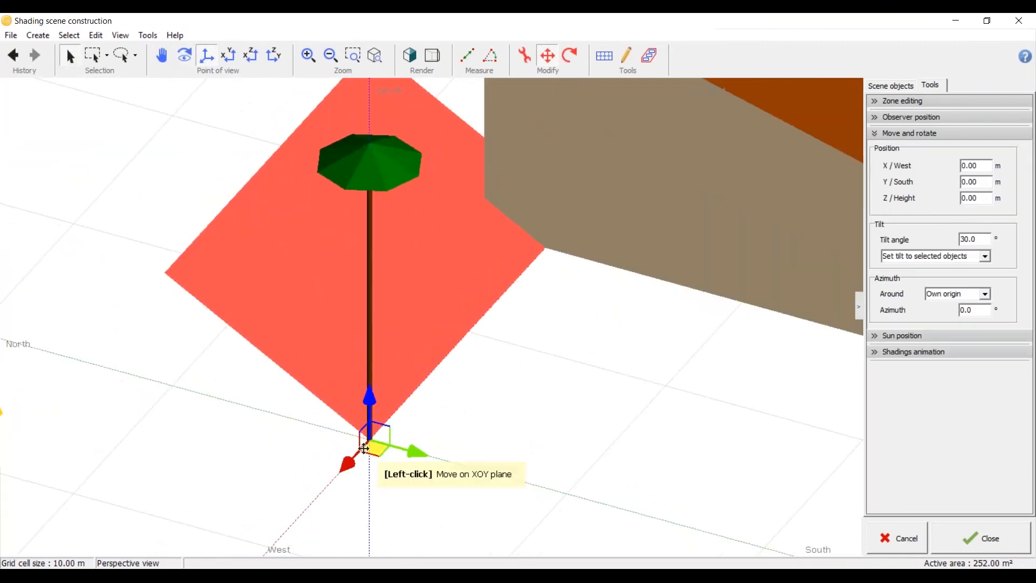
{"action": "scroll", "coordinate": [62, 398], "scroll_direction": "down", "scroll_amount": 4}
{"action": "scroll", "coordinate": [347, 329], "scroll_direction": "up", "scroll_amount": 3}
{"action": "scroll", "coordinate": [521, 289], "scroll_direction": "down", "scroll_amount": 4}
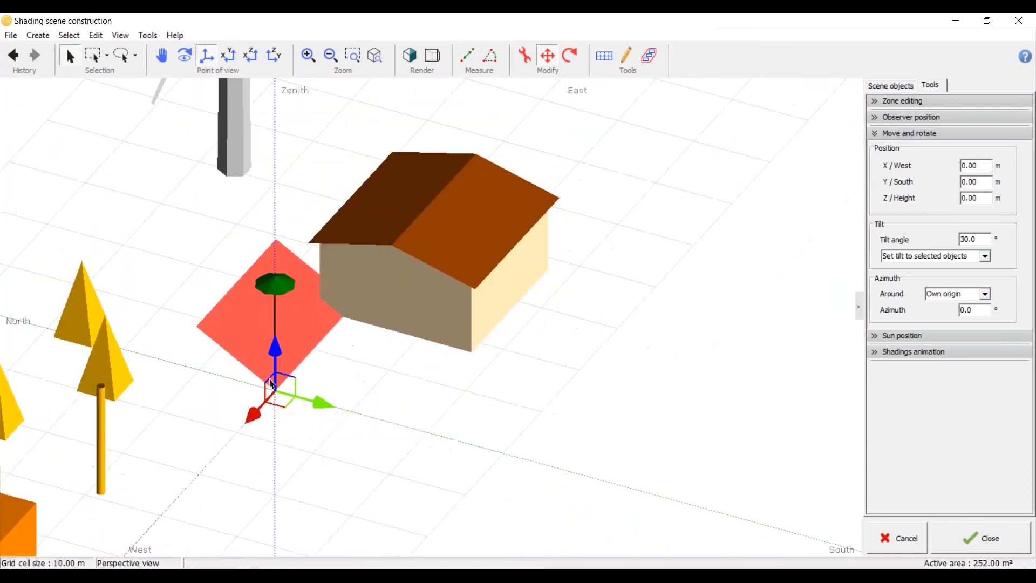
Step: Move the PV plane across the ground from the tree to the house and check its fit against the roof
{"action": "left_click_drag", "start_coordinate": [279, 402], "coordinate": [530, 216]}
{"action": "scroll", "coordinate": [432, 366], "scroll_direction": "up", "scroll_amount": 3}
{"action": "scroll", "coordinate": [533, 334], "scroll_direction": "down", "scroll_amount": 3}
{"action": "scroll", "coordinate": [532, 334], "scroll_direction": "down", "scroll_amount": 1}
{"action": "middle_click_drag", "start_coordinate": [448, 284], "coordinate": [374, 435]}
{"action": "scroll", "coordinate": [373, 435], "scroll_direction": "up", "scroll_amount": 4}
{"action": "left_click", "coordinate": [379, 374]}
{"action": "scroll", "coordinate": [379, 372], "scroll_direction": "up", "scroll_amount": 4}
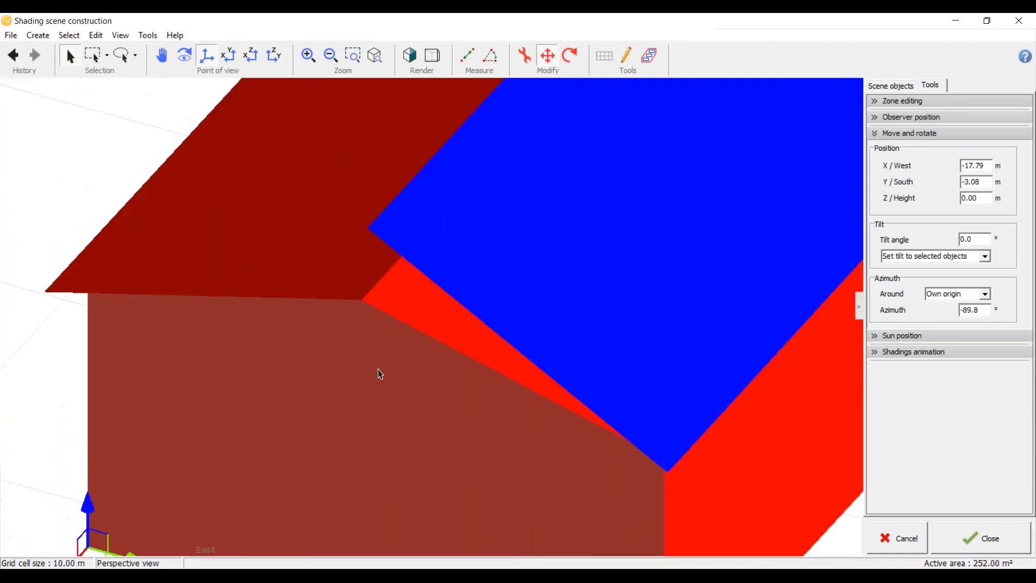
{"action": "scroll", "coordinate": [429, 305], "scroll_direction": "down", "scroll_amount": 4}
{"action": "scroll", "coordinate": [439, 356], "scroll_direction": "up", "scroll_amount": 2}
{"action": "scroll", "coordinate": [440, 359], "scroll_direction": "down", "scroll_amount": 6}
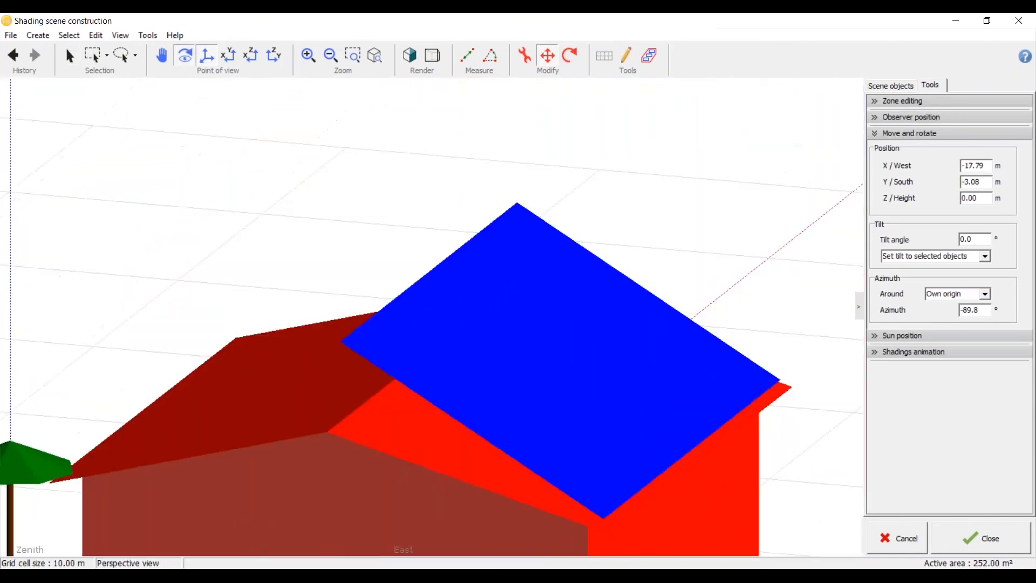
{"action": "middle_click_drag", "start_coordinate": [588, 412], "coordinate": [431, 437]}
Step: Align the PV plane with the house's south roof slope, placing it at about X -17.26, Y 17.92, Z 10.77 m
{"action": "left_click", "coordinate": [228, 56]}
{"action": "left_click", "coordinate": [432, 226]}
{"action": "left_click_drag", "start_coordinate": [366, 296], "coordinate": [398, 293]}
{"action": "scroll", "coordinate": [373, 340], "scroll_direction": "up", "scroll_amount": 1}
{"action": "middle_click_drag", "start_coordinate": [371, 335], "coordinate": [626, 176]}
{"action": "scroll", "coordinate": [470, 373], "scroll_direction": "down", "scroll_amount": 3}
{"action": "scroll", "coordinate": [459, 430], "scroll_direction": "up", "scroll_amount": 3}
{"action": "middle_click_drag", "start_coordinate": [459, 430], "coordinate": [452, 381]}
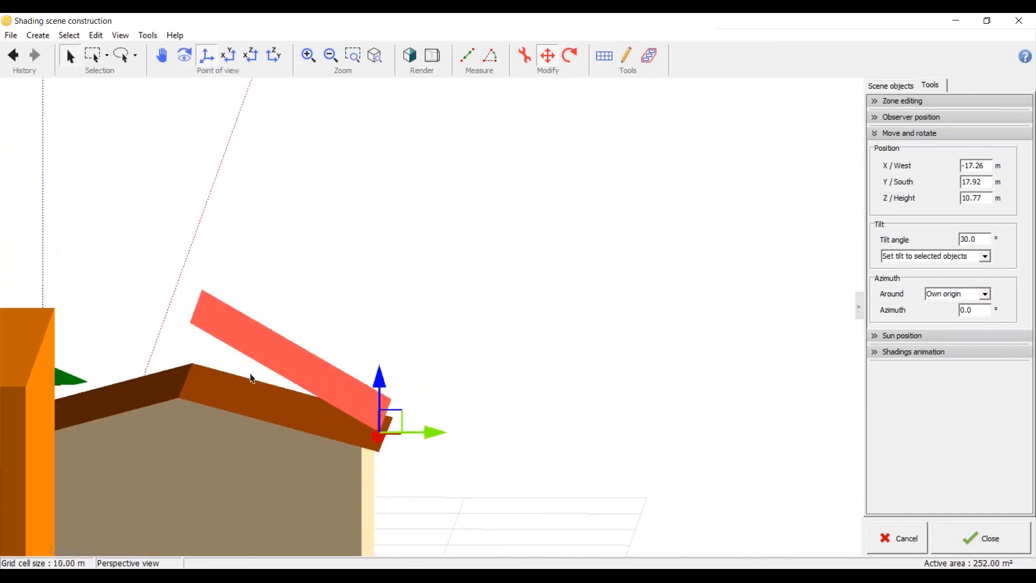
Step: Check the roof tilt angle in the house's parameters and return to the scene
{"action": "left_click", "coordinate": [406, 244]}
{"action": "scroll", "coordinate": [410, 251], "scroll_direction": "down", "scroll_amount": 5}
{"action": "middle_click_drag", "start_coordinate": [412, 254], "coordinate": [419, 396]}
{"action": "left_click", "coordinate": [294, 322]}
{"action": "double_click", "coordinate": [296, 317]}
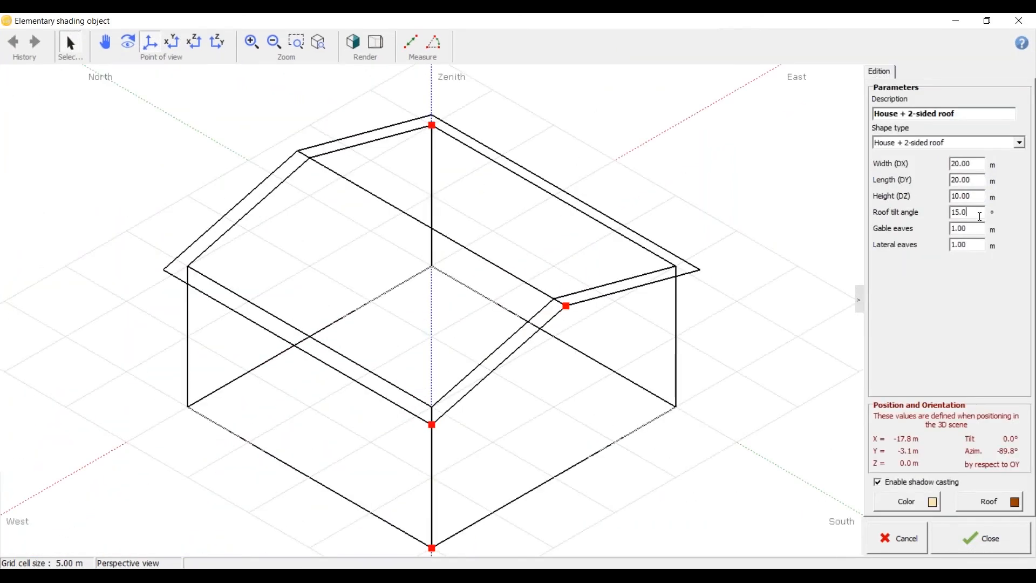
{"action": "left_click", "coordinate": [955, 547]}
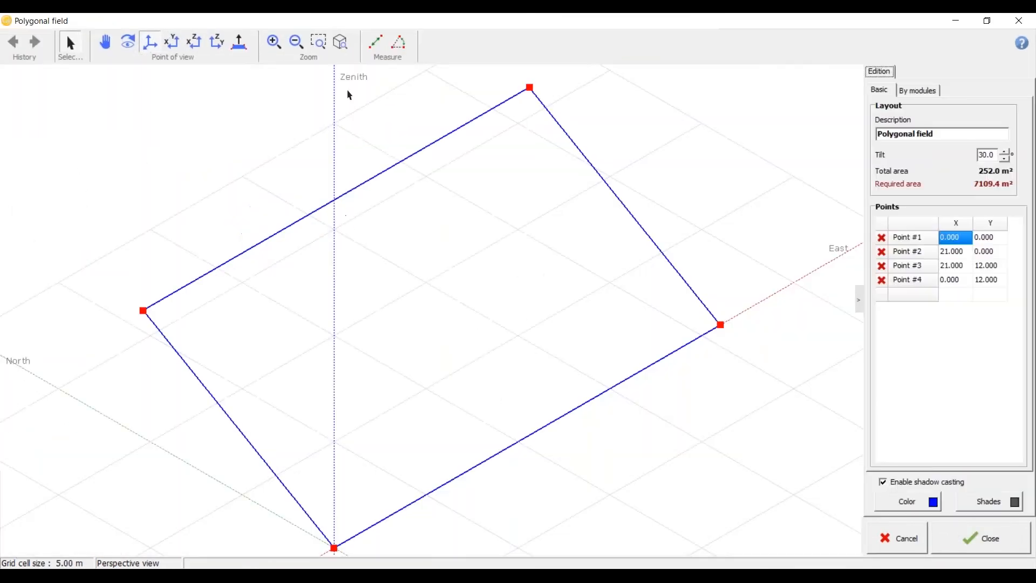
Step: Set the tilt of the PV plane to 15° and accept the change into the scene
{"action": "left_click_drag", "start_coordinate": [995, 156], "coordinate": [926, 164]}
{"action": "type", "text": "15"}
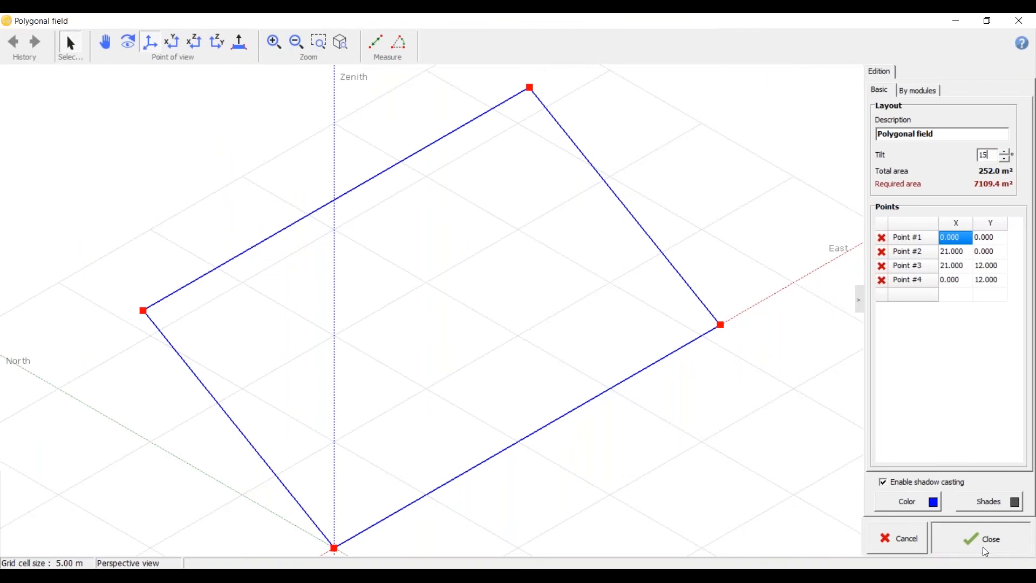
{"action": "left_click", "coordinate": [966, 537]}
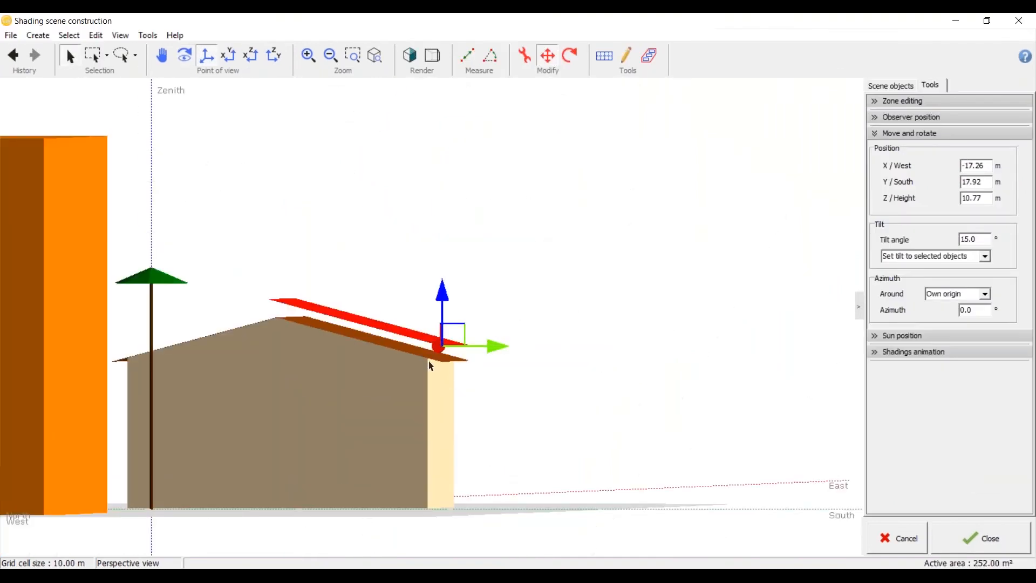
Step: Lower the PV plane until it rests on the south slope of the house roof
{"action": "scroll", "coordinate": [432, 365], "scroll_direction": "up", "scroll_amount": 2}
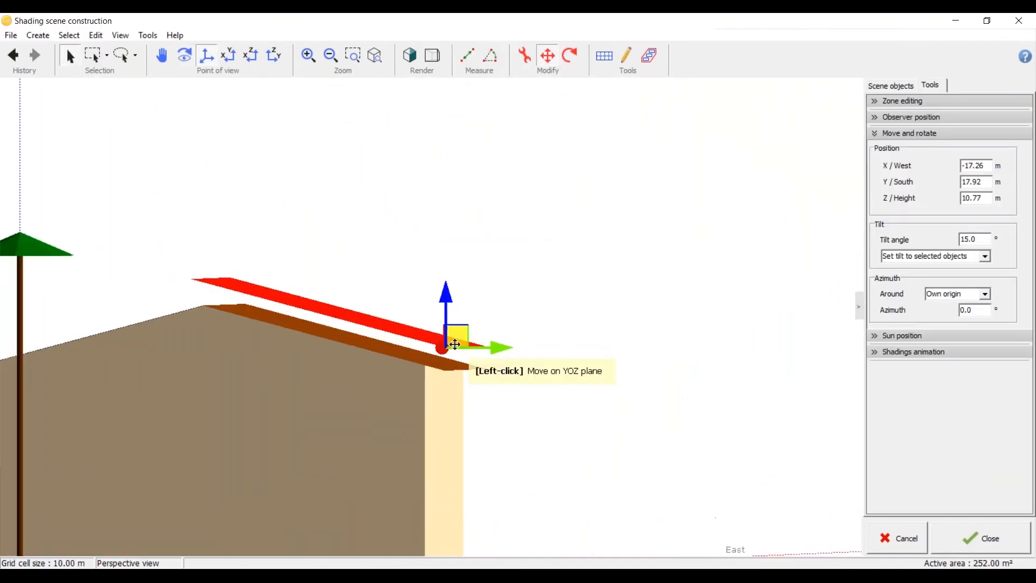
{"action": "scroll", "coordinate": [455, 361], "scroll_direction": "up", "scroll_amount": 5}
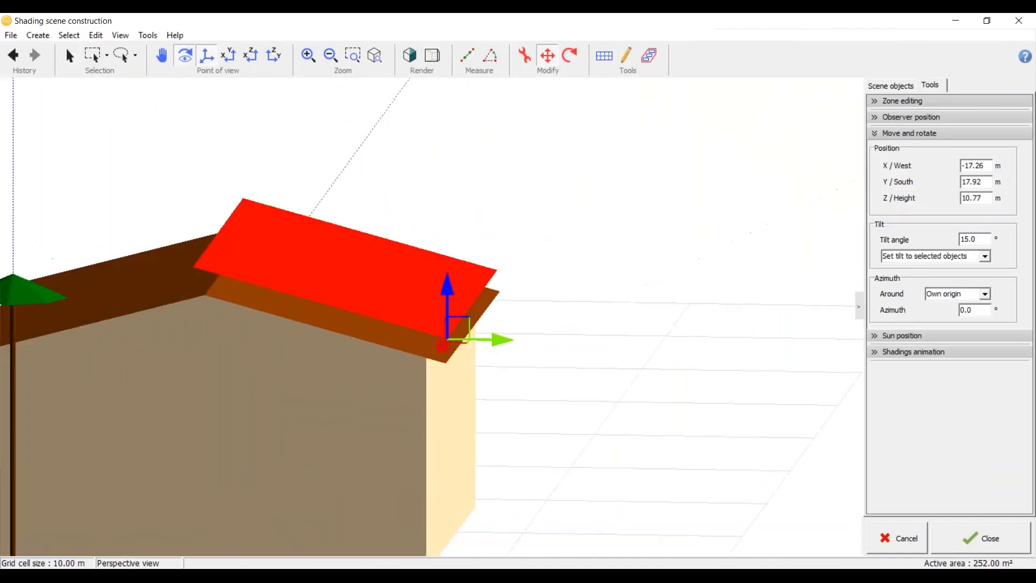
{"action": "left_click_drag", "start_coordinate": [453, 334], "coordinate": [449, 368]}
{"action": "middle_click_drag", "start_coordinate": [447, 390], "coordinate": [402, 436]}
{"action": "scroll", "coordinate": [384, 379], "scroll_direction": "down", "scroll_amount": 7}
{"action": "scroll", "coordinate": [429, 334], "scroll_direction": "down", "scroll_amount": 6}
{"action": "scroll", "coordinate": [435, 317], "scroll_direction": "up", "scroll_amount": 6}
{"action": "left_click", "coordinate": [437, 292]}
{"action": "scroll", "coordinate": [440, 289], "scroll_direction": "down", "scroll_amount": 6}
{"action": "middle_click_drag", "start_coordinate": [446, 285], "coordinate": [378, 262]}
{"action": "scroll", "coordinate": [410, 300], "scroll_direction": "up", "scroll_amount": 5}
{"action": "scroll", "coordinate": [180, 176], "scroll_direction": "down", "scroll_amount": 5}
{"action": "scroll", "coordinate": [187, 245], "scroll_direction": "up", "scroll_amount": 5}
Step: Duplicate the house and place the copies as neighbouring buildings south of the one carrying the PV plane
{"action": "left_click", "coordinate": [333, 210]}
{"action": "scroll", "coordinate": [287, 173], "scroll_direction": "down", "scroll_amount": 4}
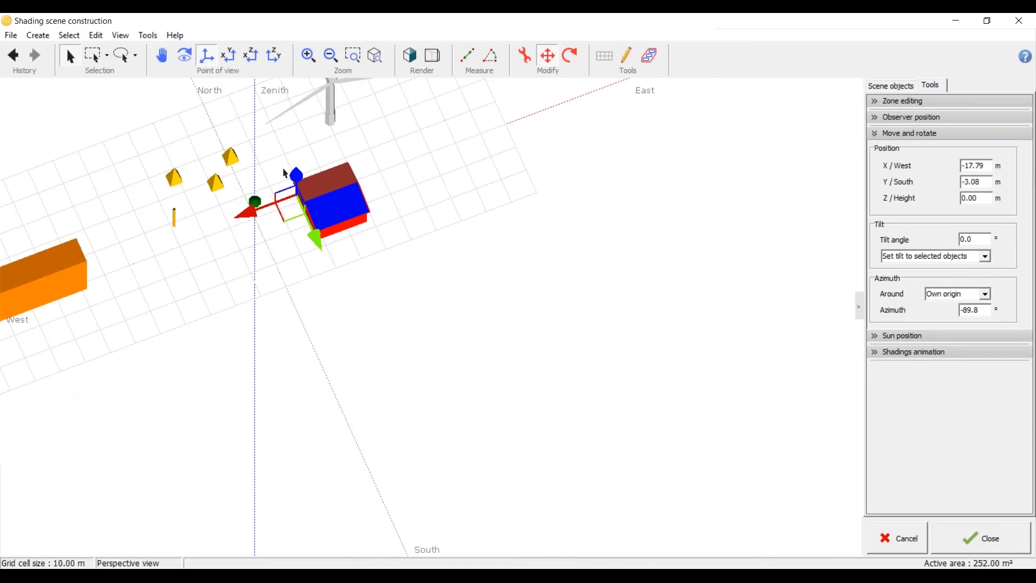
{"action": "left_click_drag", "start_coordinate": [290, 208], "coordinate": [420, 305]}
{"action": "left_click", "coordinate": [382, 318]}
{"action": "scroll", "coordinate": [379, 330], "scroll_direction": "up", "scroll_amount": 4}
{"action": "left_click_drag", "start_coordinate": [340, 363], "coordinate": [377, 329]}
{"action": "left_click", "coordinate": [302, 302]}
Step: Set the height of the copied house southeast of the PV plane to 30 m and accept it
{"action": "double_click", "coordinate": [454, 245]}
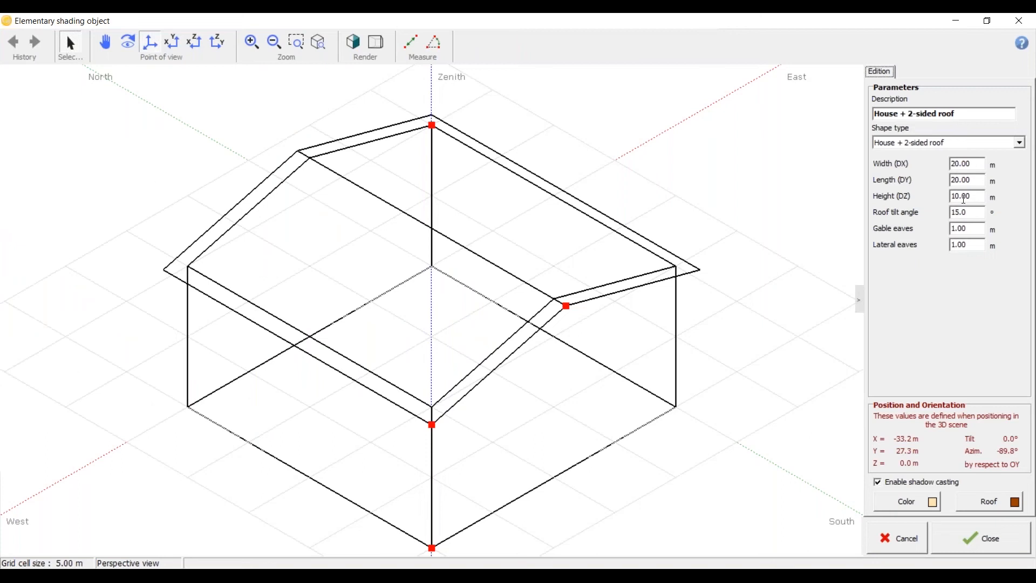
{"action": "left_click_drag", "start_coordinate": [973, 196], "coordinate": [898, 200]}
{"action": "type", "text": "30"}
{"action": "left_click", "coordinate": [966, 547]}
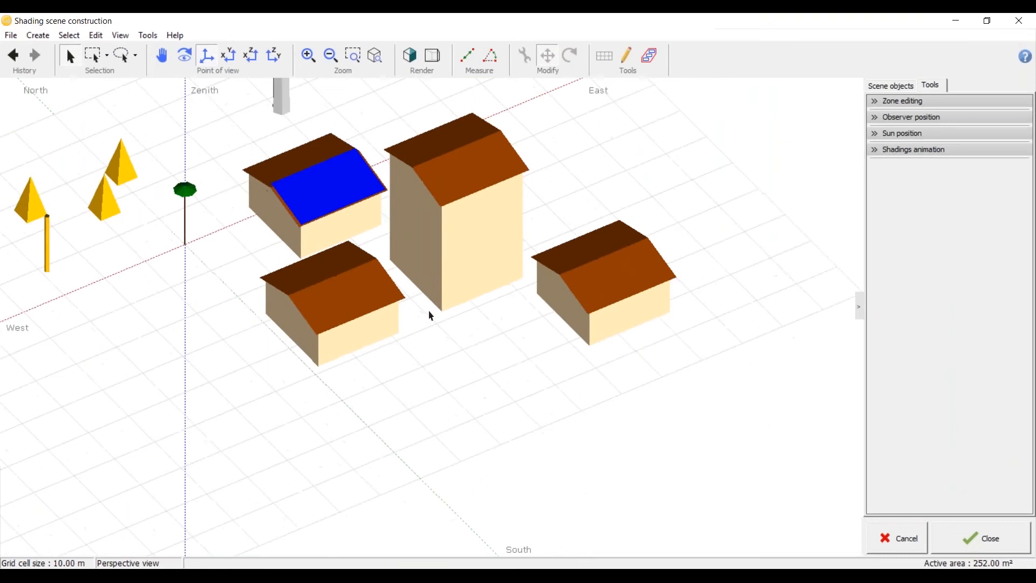
Step: Save the shading scene as "sample 3D", overwriting the existing file
{"action": "scroll", "coordinate": [430, 315], "scroll_direction": "down", "scroll_amount": 3}
{"action": "middle_click_drag", "start_coordinate": [430, 315], "coordinate": [521, 171]}
{"action": "scroll", "coordinate": [454, 378], "scroll_direction": "down", "scroll_amount": 5}
{"action": "key", "text": "ctrl+s"}
{"action": "left_click", "coordinate": [237, 229]}
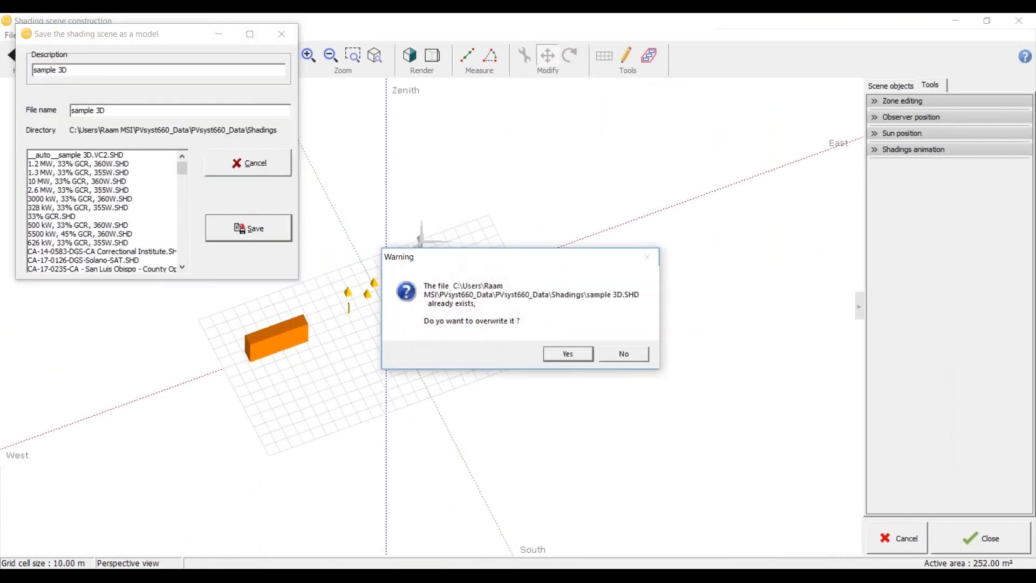
{"action": "left_click", "coordinate": [567, 353]}
Step: Examine the PV plane with its neighbouring houses and review the list of scene objects
{"action": "scroll", "coordinate": [474, 271], "scroll_direction": "up", "scroll_amount": 5}
{"action": "scroll", "coordinate": [520, 212], "scroll_direction": "down", "scroll_amount": 9}
{"action": "scroll", "coordinate": [190, 323], "scroll_direction": "up", "scroll_amount": 7}
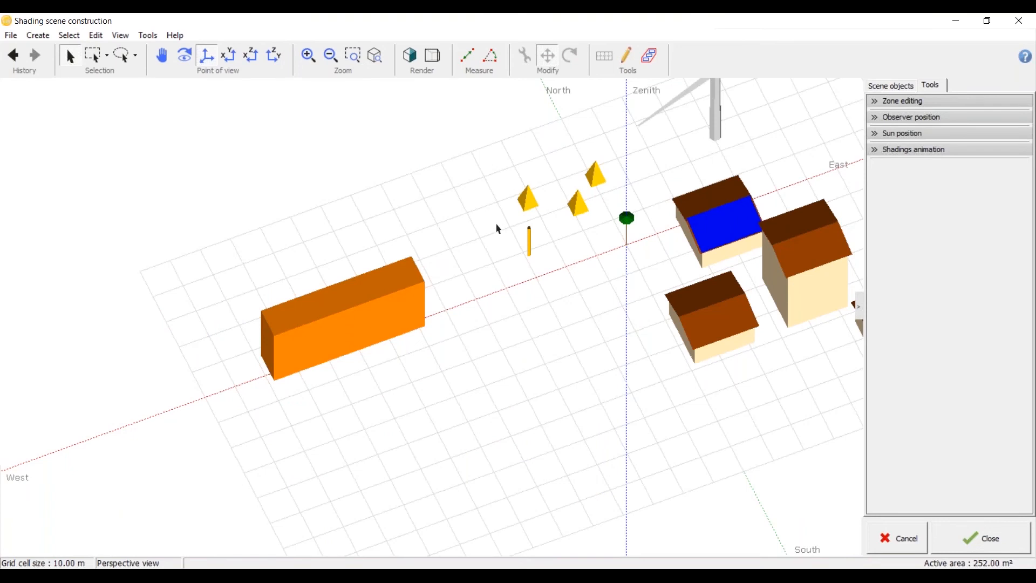
{"action": "scroll", "coordinate": [341, 226], "scroll_direction": "down", "scroll_amount": 2}
{"action": "scroll", "coordinate": [342, 224], "scroll_direction": "down", "scroll_amount": 1}
{"action": "scroll", "coordinate": [532, 319], "scroll_direction": "up", "scroll_amount": 4}
{"action": "scroll", "coordinate": [416, 264], "scroll_direction": "down", "scroll_amount": 2}
{"action": "scroll", "coordinate": [502, 271], "scroll_direction": "up", "scroll_amount": 5}
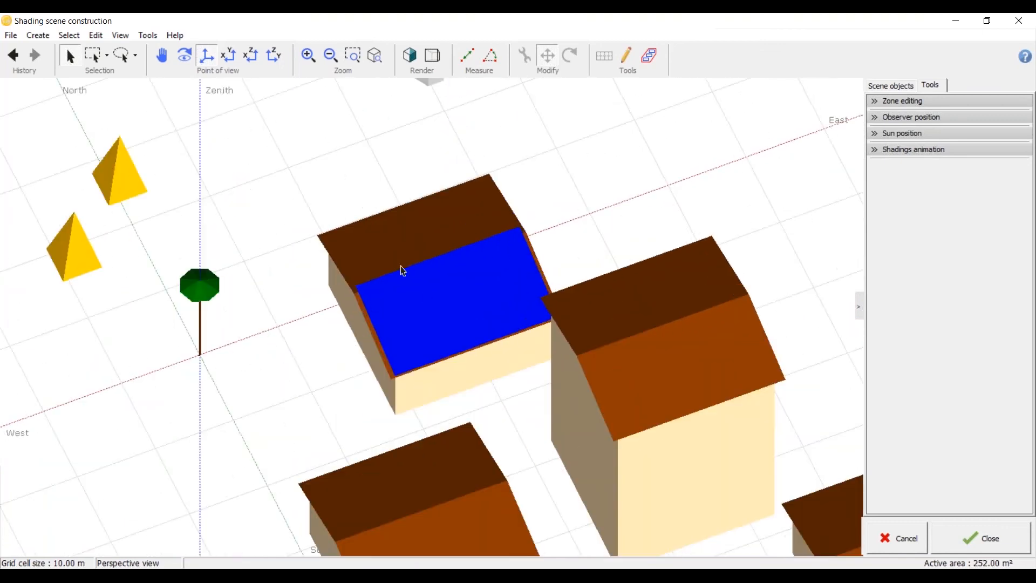
{"action": "scroll", "coordinate": [313, 257], "scroll_direction": "down", "scroll_amount": 4}
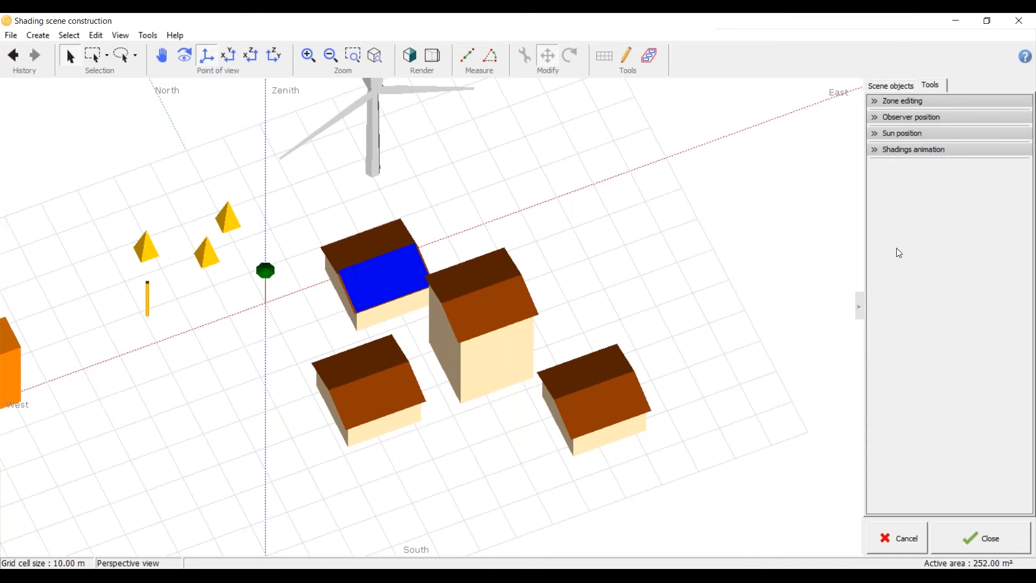
{"action": "left_click", "coordinate": [902, 86]}
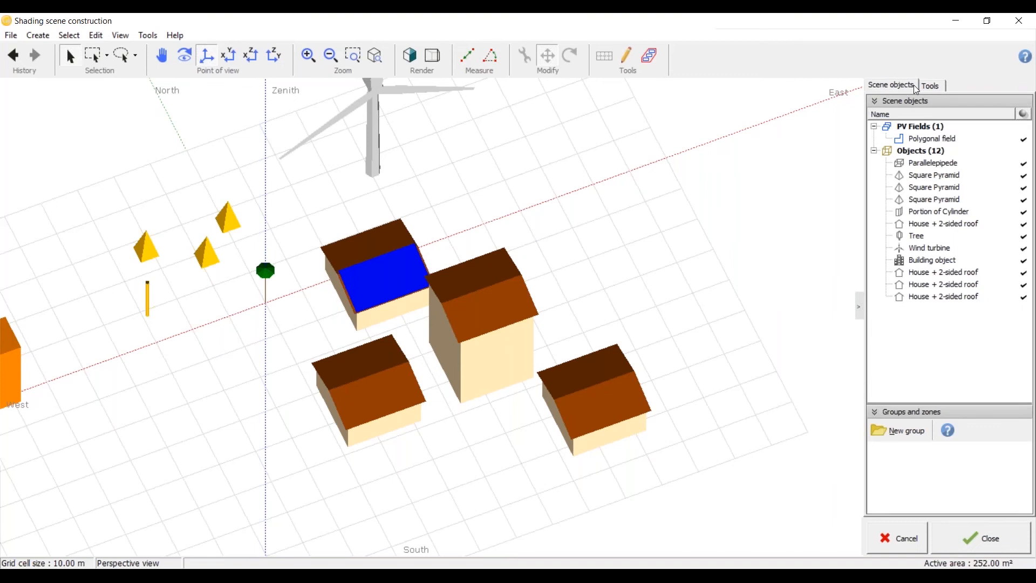
{"action": "left_click", "coordinate": [932, 86]}
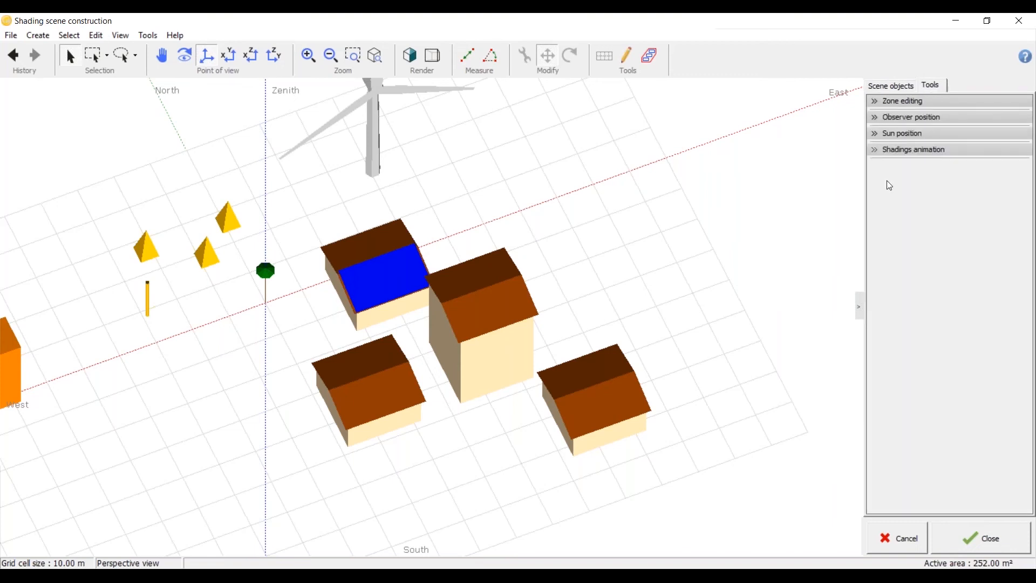
Step: Run the shadings animation for 21-12-2018 with a step duration of 15 minutes
{"action": "left_click", "coordinate": [874, 152]}
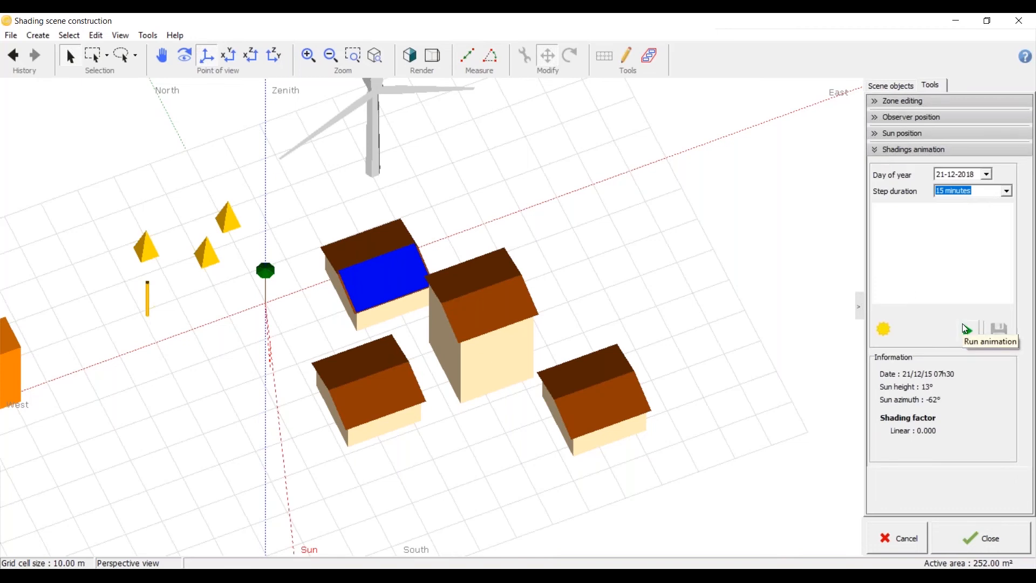
{"action": "left_click", "coordinate": [965, 328]}
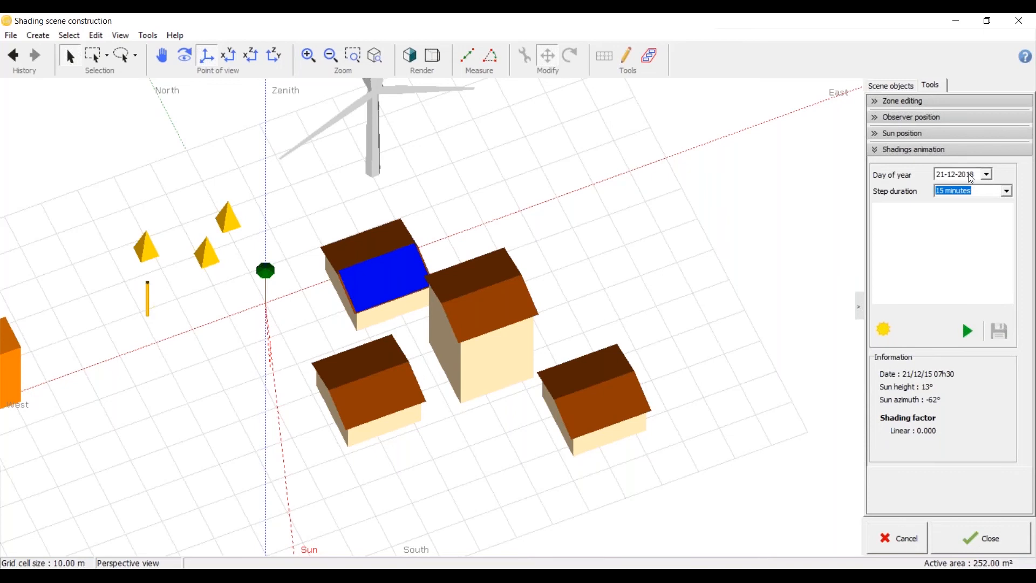
{"action": "left_click", "coordinate": [1009, 191]}
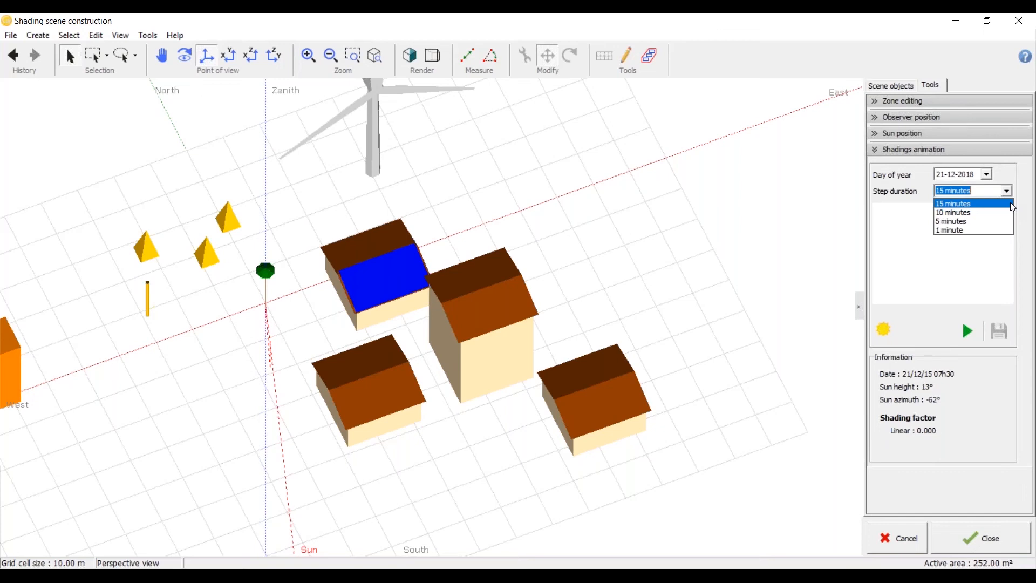
{"action": "left_click", "coordinate": [1013, 207]}
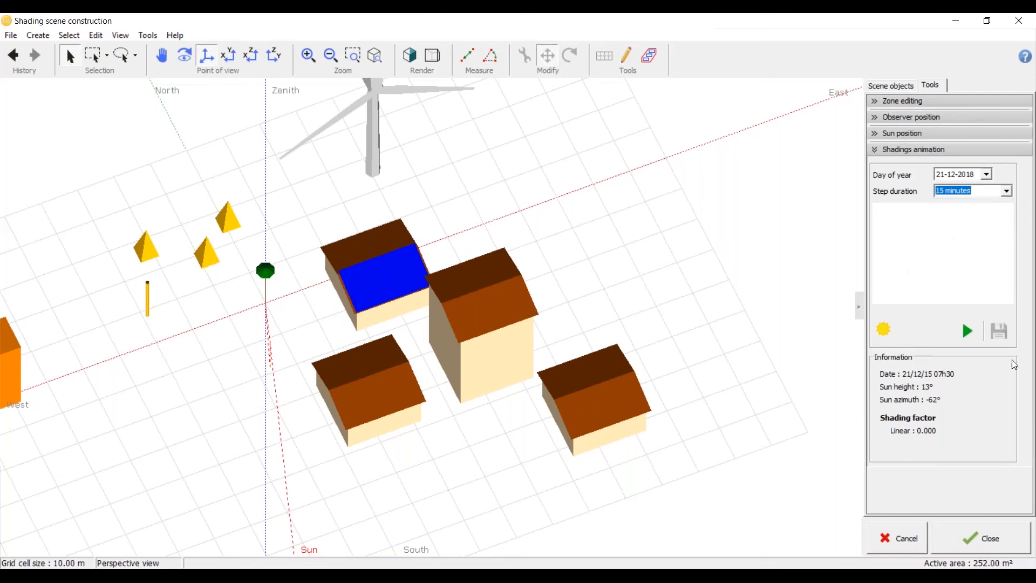
{"action": "left_click", "coordinate": [971, 336]}
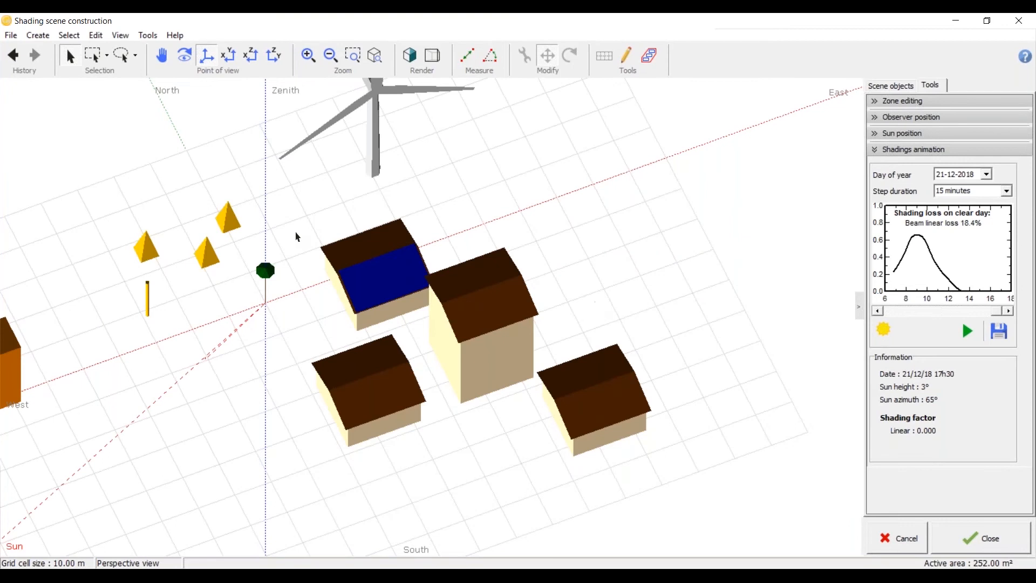
Step: Examine in top view how the neighbouring houses are laid out around the PV plane
{"action": "scroll", "coordinate": [298, 235], "scroll_direction": "down", "scroll_amount": 5}
{"action": "scroll", "coordinate": [418, 255], "scroll_direction": "up", "scroll_amount": 3}
{"action": "scroll", "coordinate": [358, 305], "scroll_direction": "down", "scroll_amount": 4}
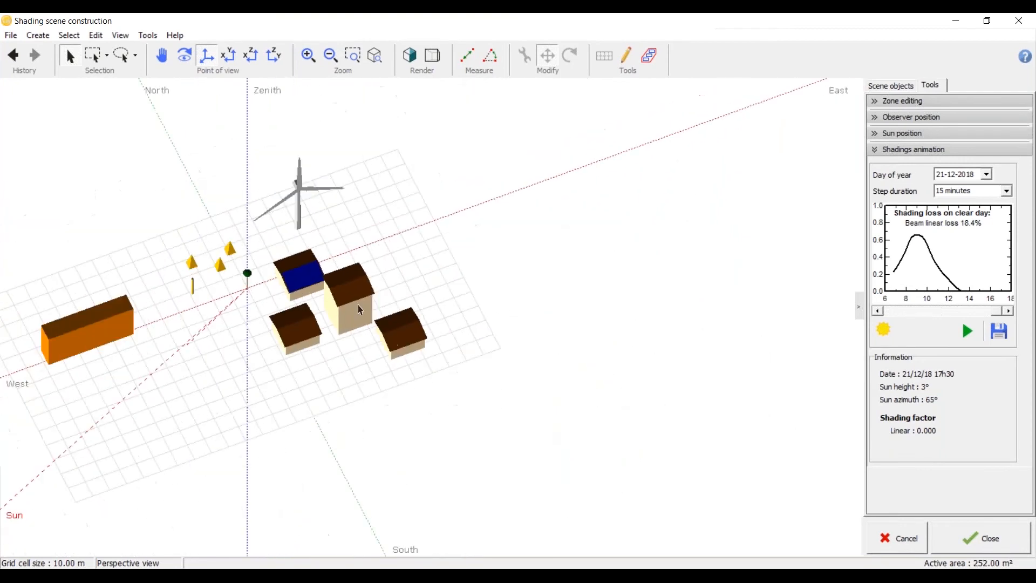
{"action": "left_click", "coordinate": [231, 63]}
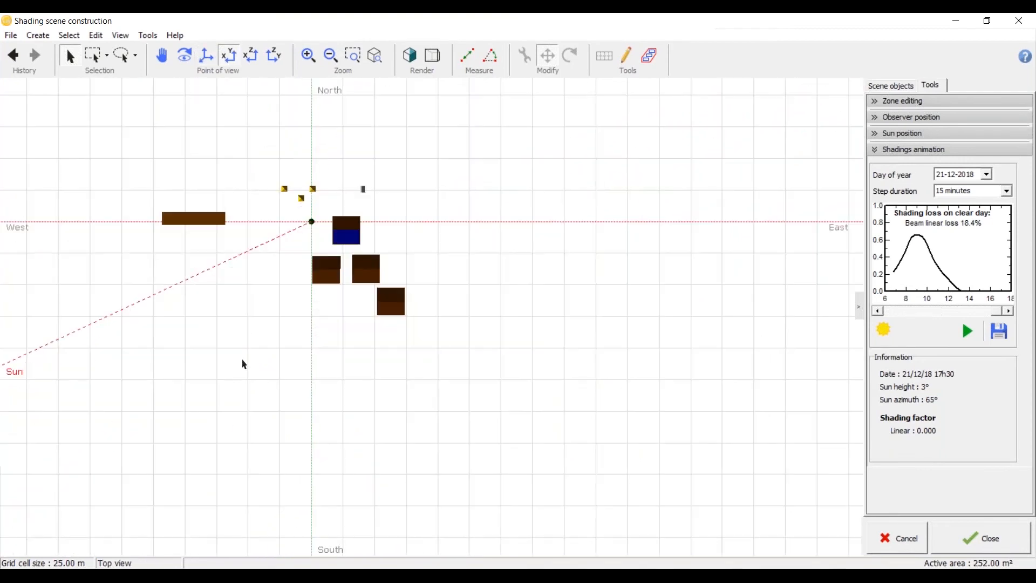
{"action": "scroll", "coordinate": [364, 263], "scroll_direction": "up", "scroll_amount": 8}
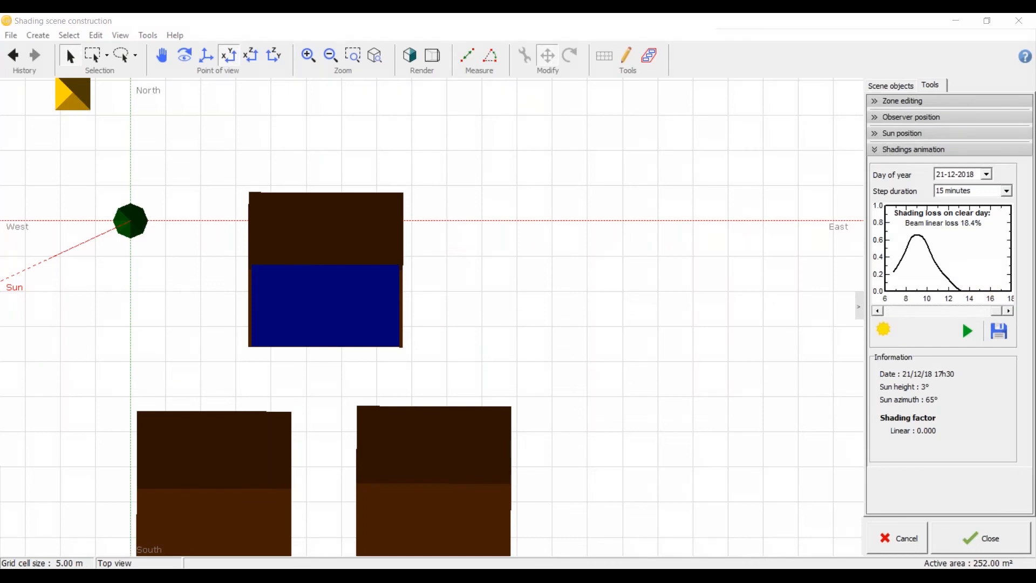
{"action": "scroll", "coordinate": [578, 270], "scroll_direction": "down", "scroll_amount": 3}
{"action": "scroll", "coordinate": [540, 272], "scroll_direction": "up", "scroll_amount": 3}
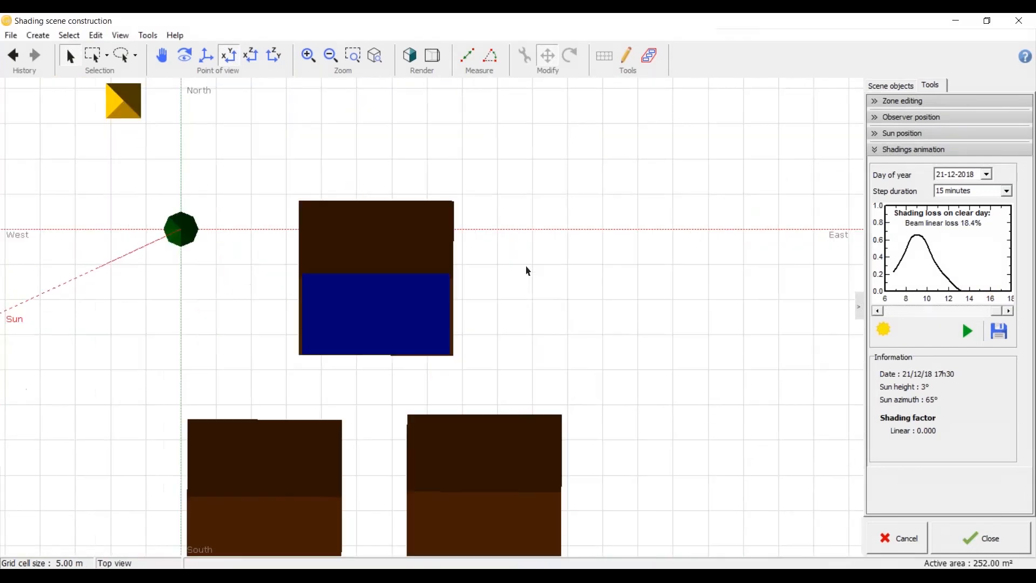
{"action": "scroll", "coordinate": [551, 254], "scroll_direction": "down", "scroll_amount": 2}
{"action": "scroll", "coordinate": [550, 254], "scroll_direction": "down", "scroll_amount": 1}
{"action": "scroll", "coordinate": [551, 254], "scroll_direction": "up", "scroll_amount": 2}
Step: Examine in perspective how the tall house stands in front of the PV plane
{"action": "middle_click_drag", "start_coordinate": [550, 255], "coordinate": [556, 186]}
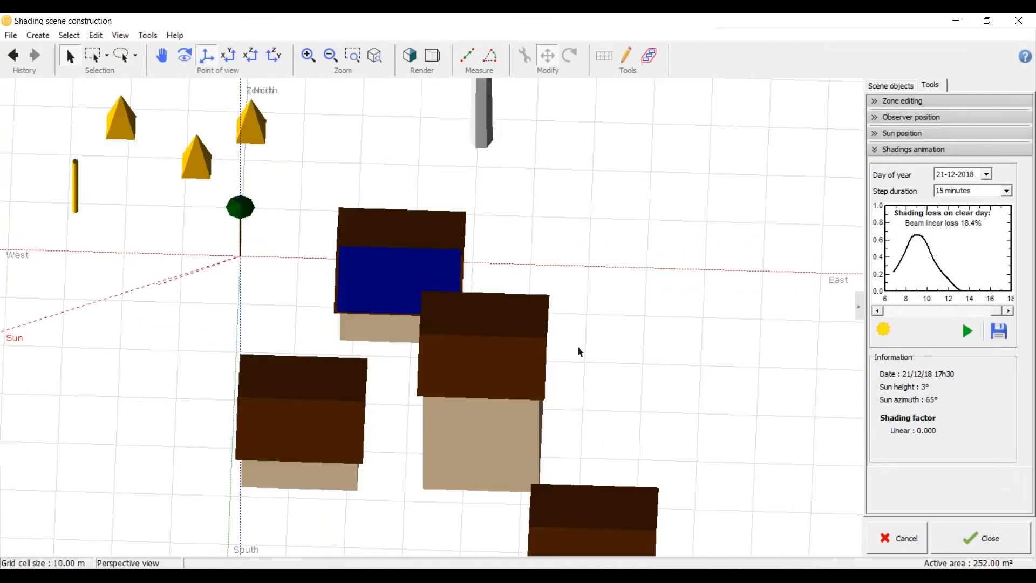
{"action": "scroll", "coordinate": [484, 243], "scroll_direction": "down", "scroll_amount": 1}
{"action": "scroll", "coordinate": [479, 277], "scroll_direction": "down", "scroll_amount": 1}
{"action": "scroll", "coordinate": [460, 319], "scroll_direction": "up", "scroll_amount": 2}
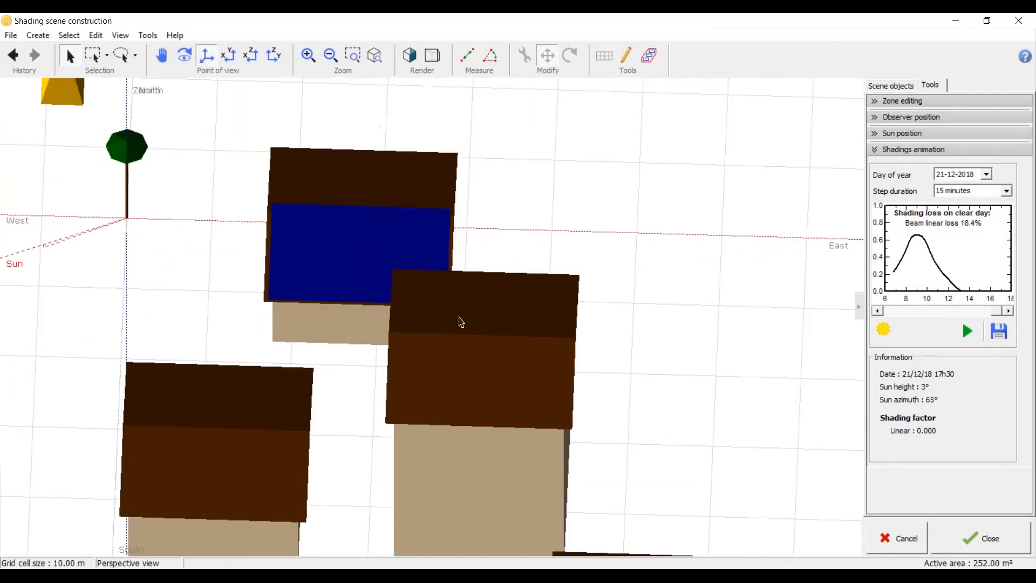
{"action": "scroll", "coordinate": [487, 386], "scroll_direction": "down", "scroll_amount": 1}
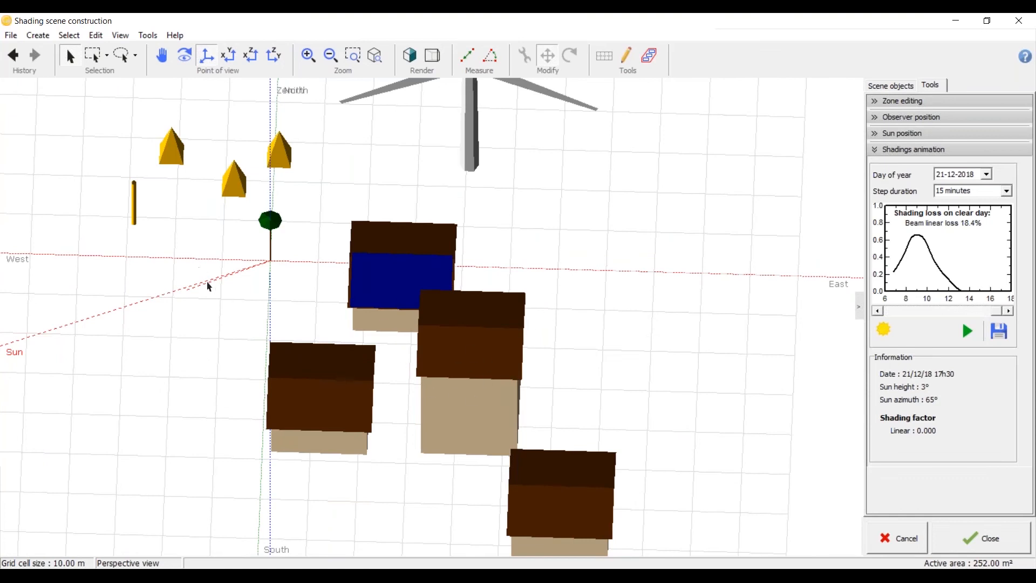
{"action": "scroll", "coordinate": [454, 287], "scroll_direction": "down", "scroll_amount": 4}
{"action": "scroll", "coordinate": [464, 368], "scroll_direction": "up", "scroll_amount": 5}
Step: In top view, move the house south of the tree farther south and shift the tall house west to about X 0.83, Y 26.63 m
{"action": "left_click", "coordinate": [458, 362]}
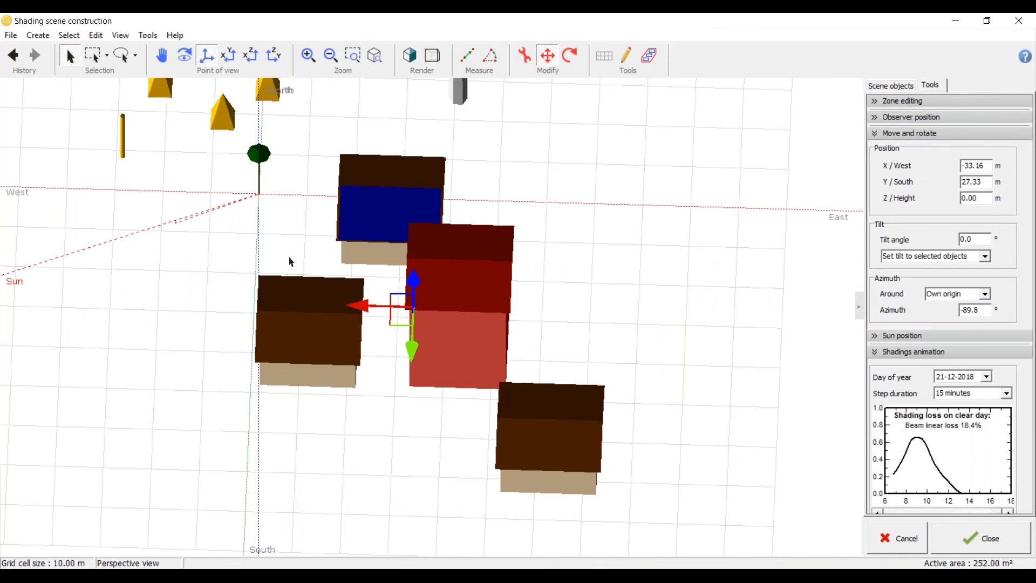
{"action": "scroll", "coordinate": [288, 267], "scroll_direction": "down", "scroll_amount": 4}
{"action": "scroll", "coordinate": [288, 275], "scroll_direction": "up", "scroll_amount": 4}
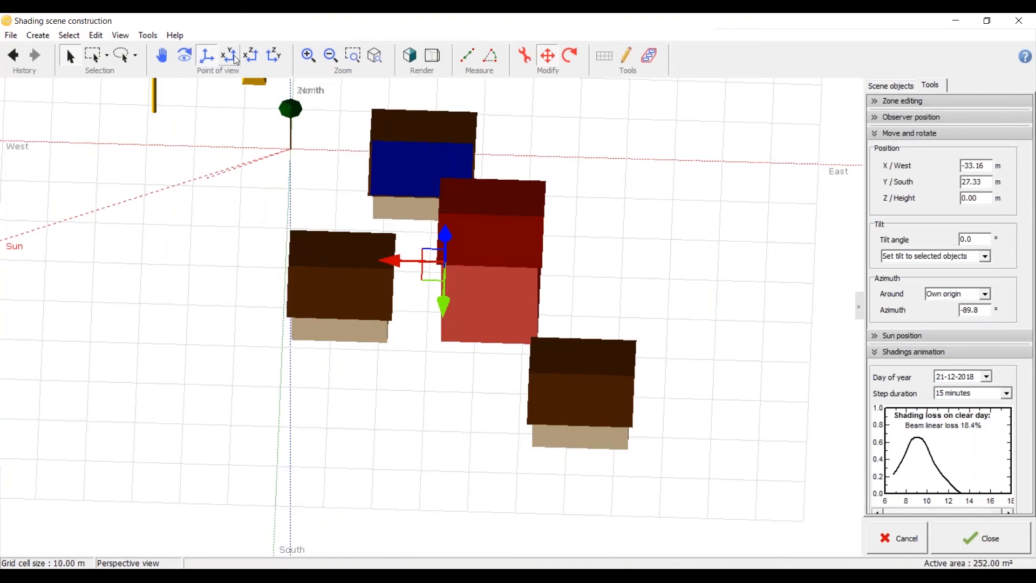
{"action": "left_click", "coordinate": [235, 58]}
{"action": "left_click", "coordinate": [358, 300]}
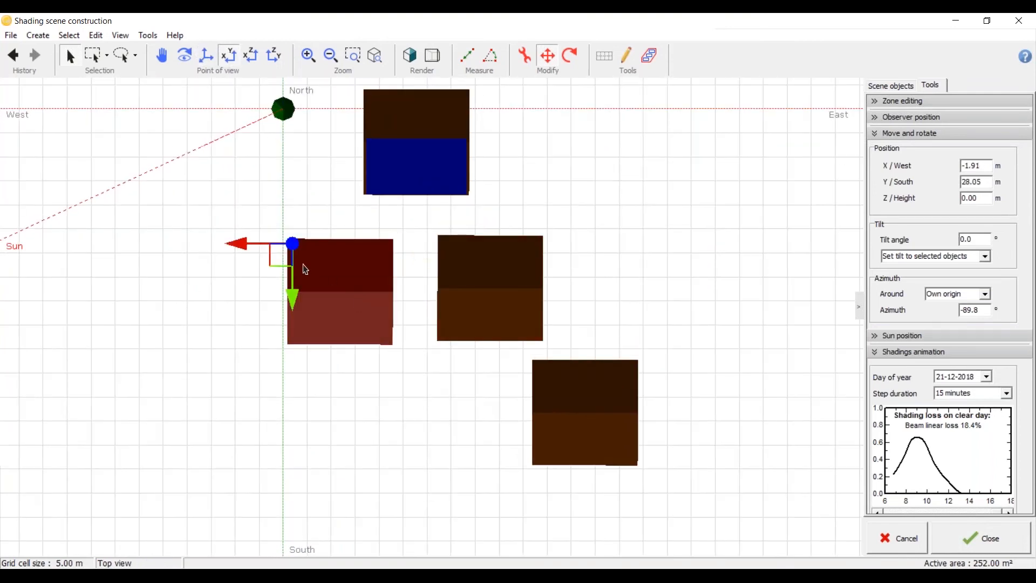
{"action": "left_click_drag", "start_coordinate": [276, 258], "coordinate": [294, 447]}
{"action": "left_click", "coordinate": [439, 324]}
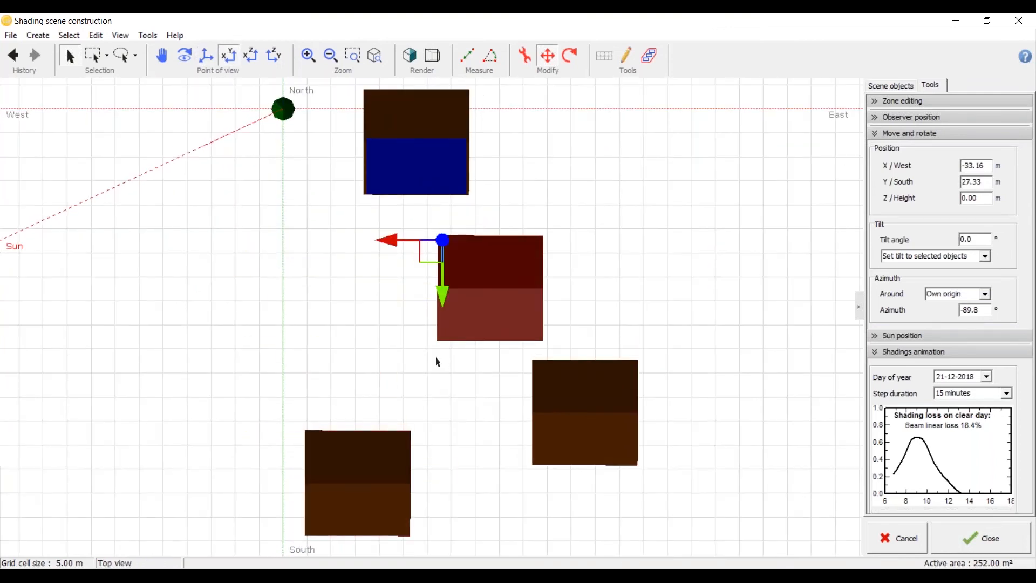
{"action": "left_click_drag", "start_coordinate": [431, 255], "coordinate": [268, 252]}
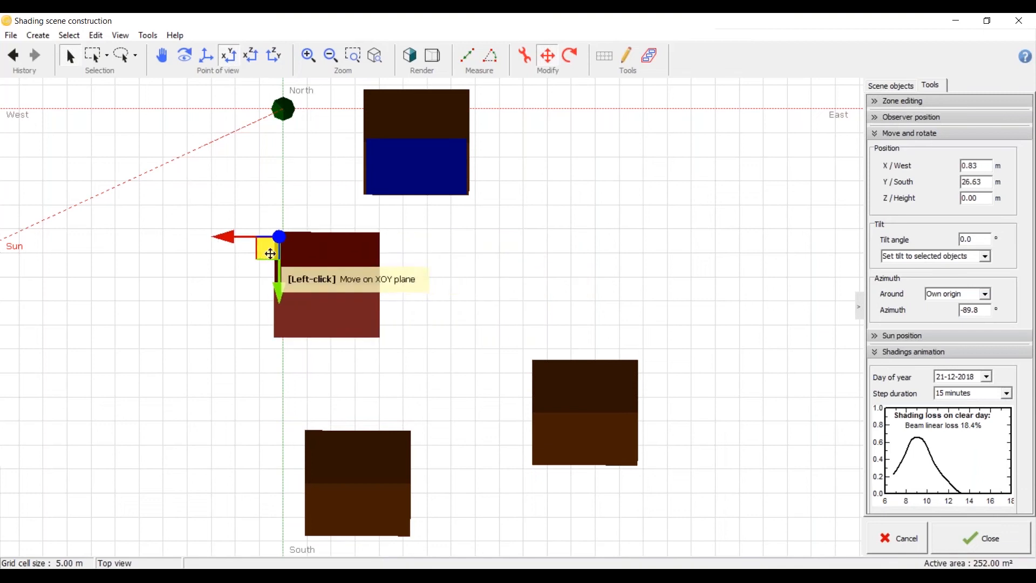
Step: Run the shadings animation for 21-12-2018 again with the tall house in its shifted western position
{"action": "left_click", "coordinate": [515, 283]}
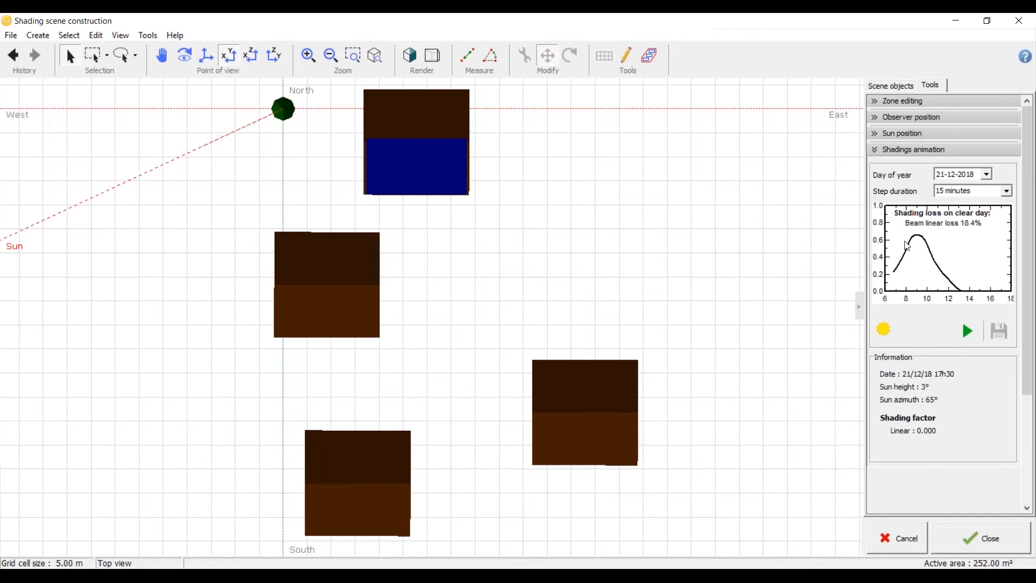
{"action": "left_click", "coordinate": [974, 330]}
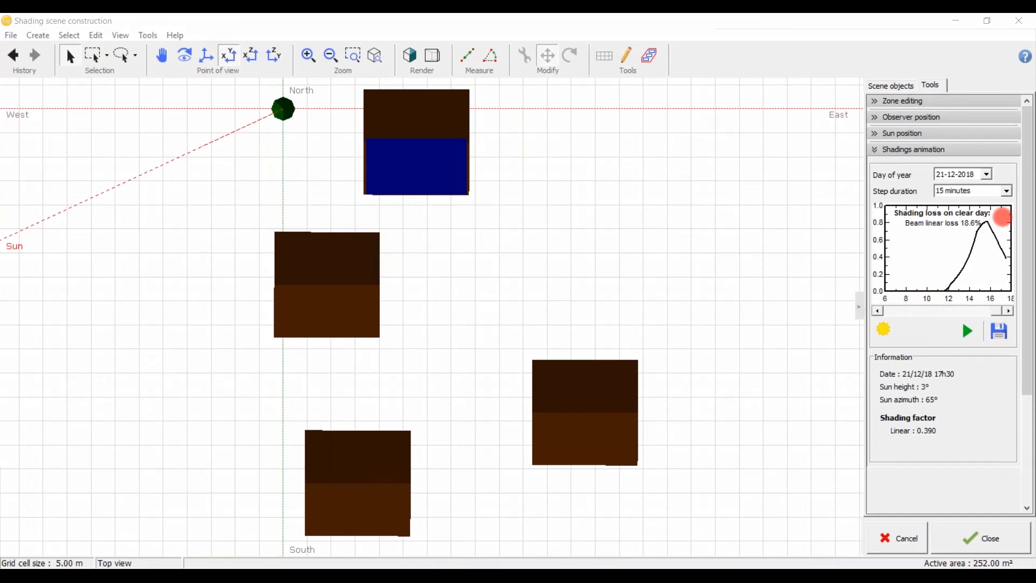
Step: Duplicate the tall house and place the copy directly east of it, just southeast of the PV house
{"action": "scroll", "coordinate": [564, 314], "scroll_direction": "down", "scroll_amount": 2}
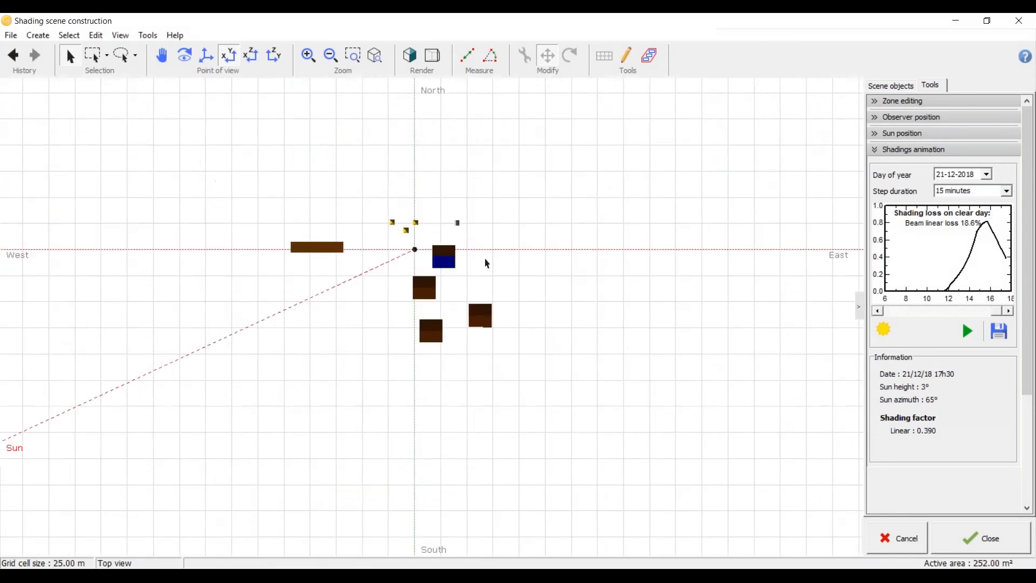
{"action": "scroll", "coordinate": [387, 325], "scroll_direction": "up", "scroll_amount": 1}
{"action": "scroll", "coordinate": [387, 326], "scroll_direction": "up", "scroll_amount": 1}
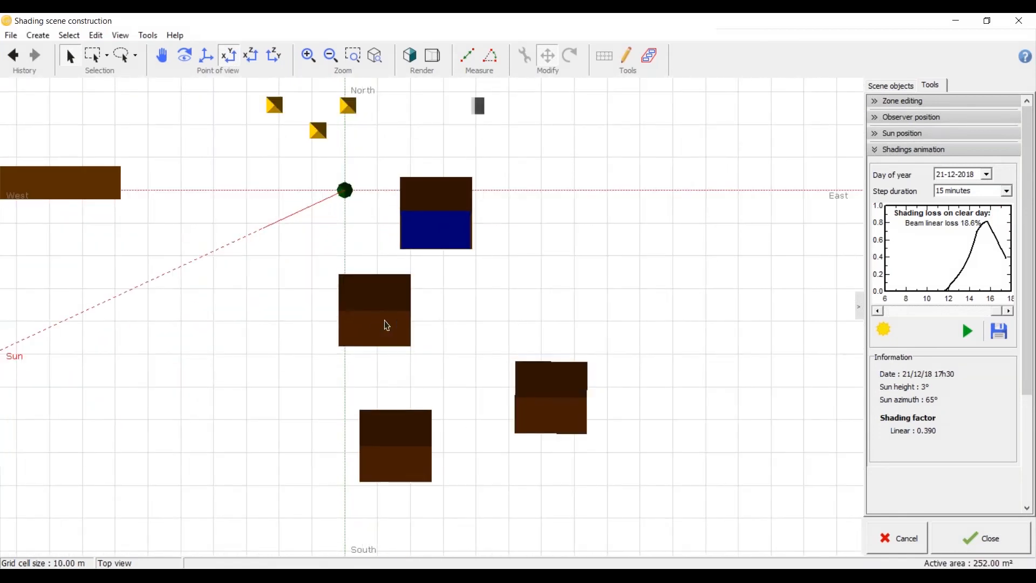
{"action": "left_click", "coordinate": [385, 321]}
{"action": "left_click_drag", "start_coordinate": [338, 288], "coordinate": [471, 289]}
{"action": "left_click", "coordinate": [561, 221]}
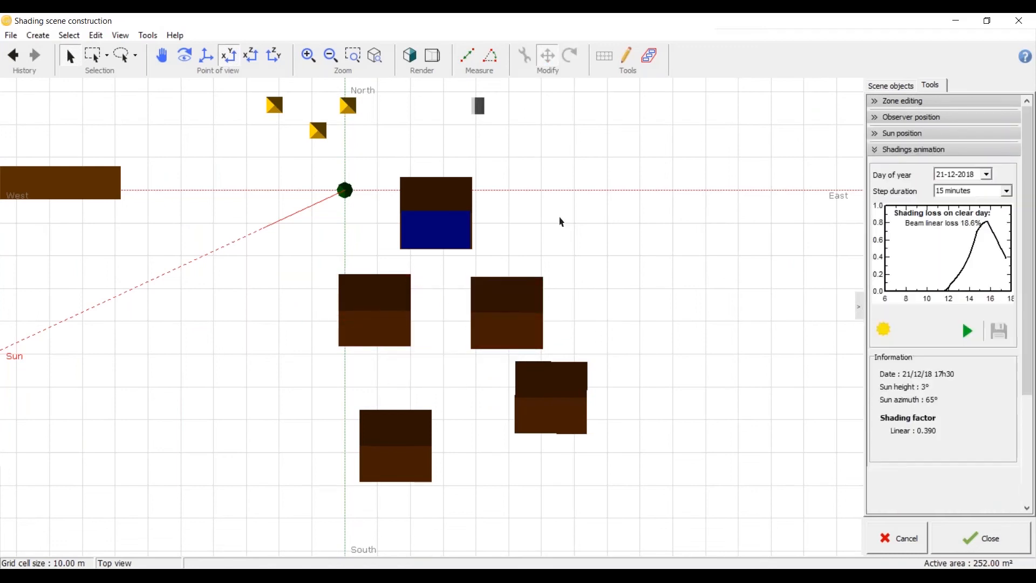
Step: Run the 21-12-2018 shadings animation with both tall houses and examine their layout around the PV plane
{"action": "left_click", "coordinate": [968, 332]}
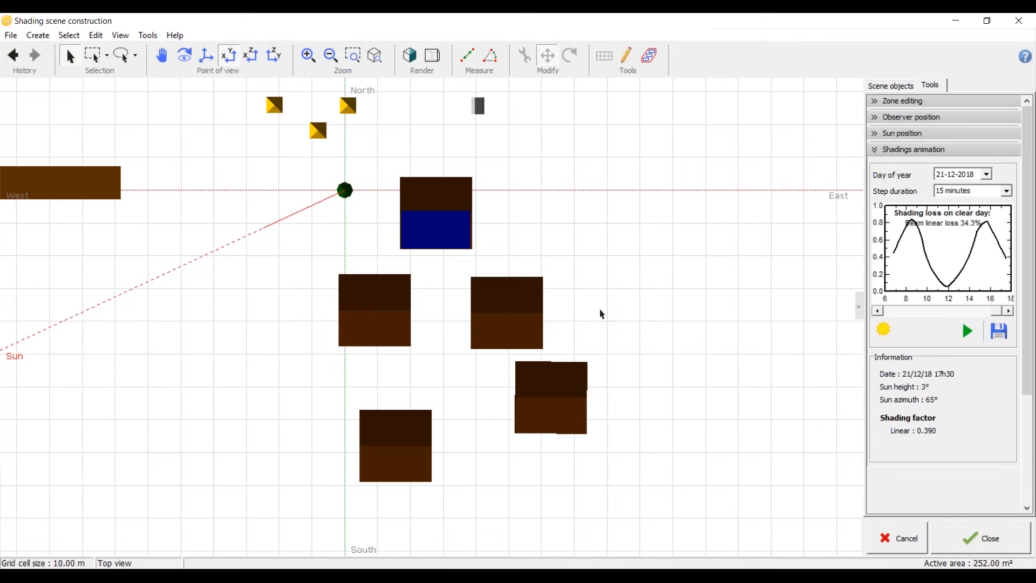
{"action": "scroll", "coordinate": [431, 248], "scroll_direction": "up", "scroll_amount": 1}
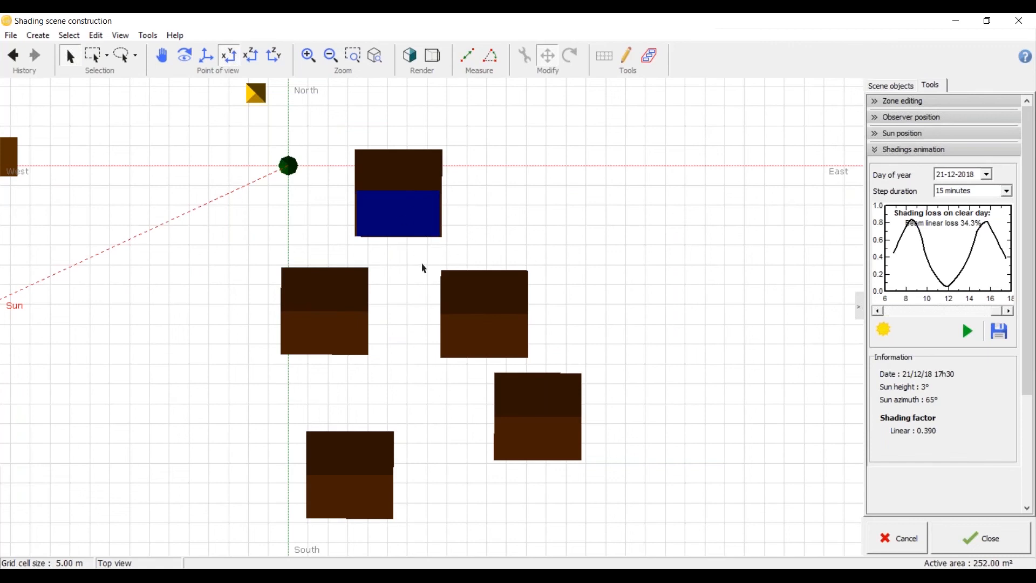
{"action": "scroll", "coordinate": [422, 268], "scroll_direction": "down", "scroll_amount": 1}
{"action": "scroll", "coordinate": [408, 276], "scroll_direction": "up", "scroll_amount": 1}
{"action": "scroll", "coordinate": [378, 281], "scroll_direction": "up", "scroll_amount": 1}
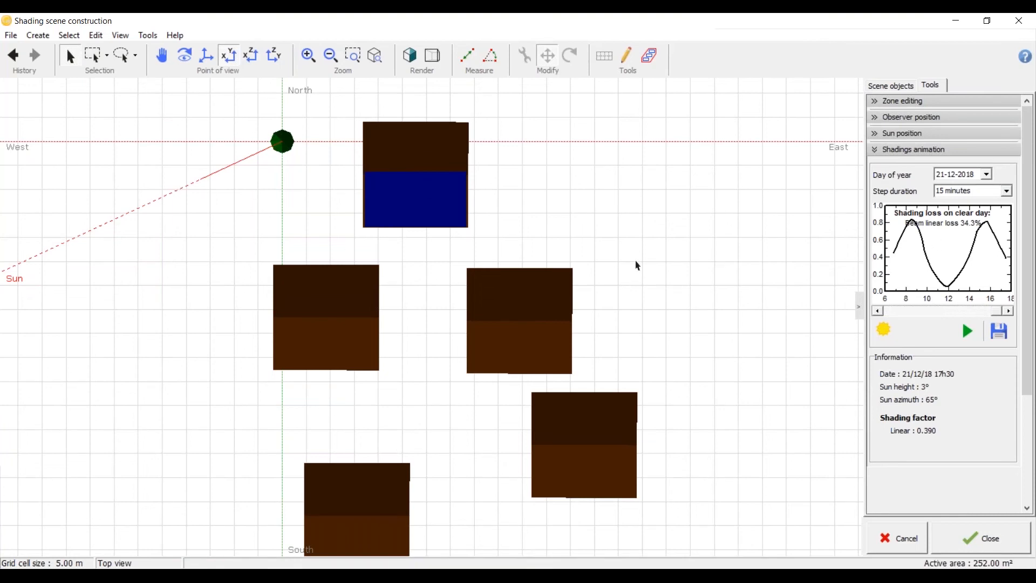
{"action": "scroll", "coordinate": [637, 266], "scroll_direction": "down", "scroll_amount": 3}
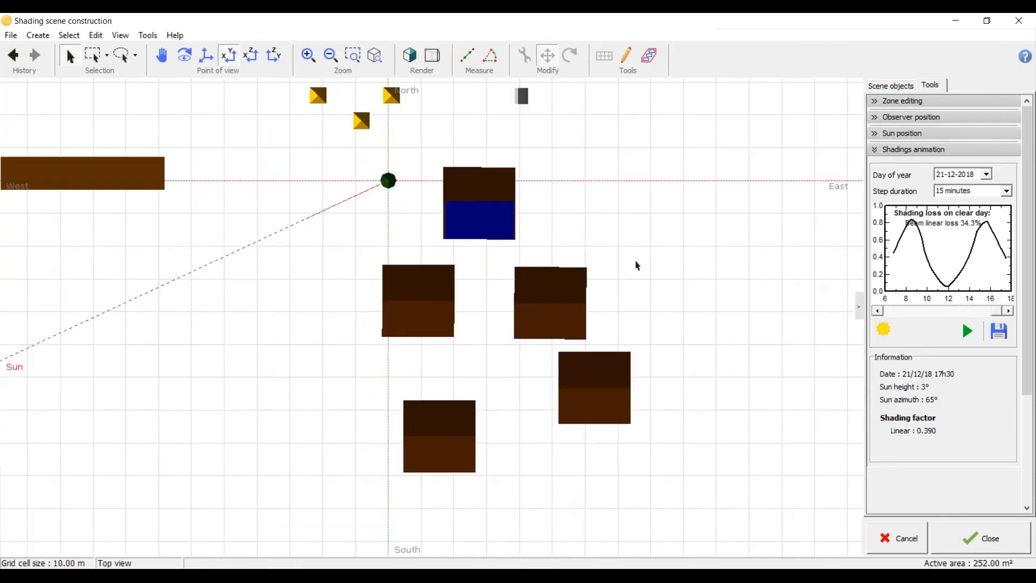
{"action": "scroll", "coordinate": [493, 264], "scroll_direction": "up", "scroll_amount": 3}
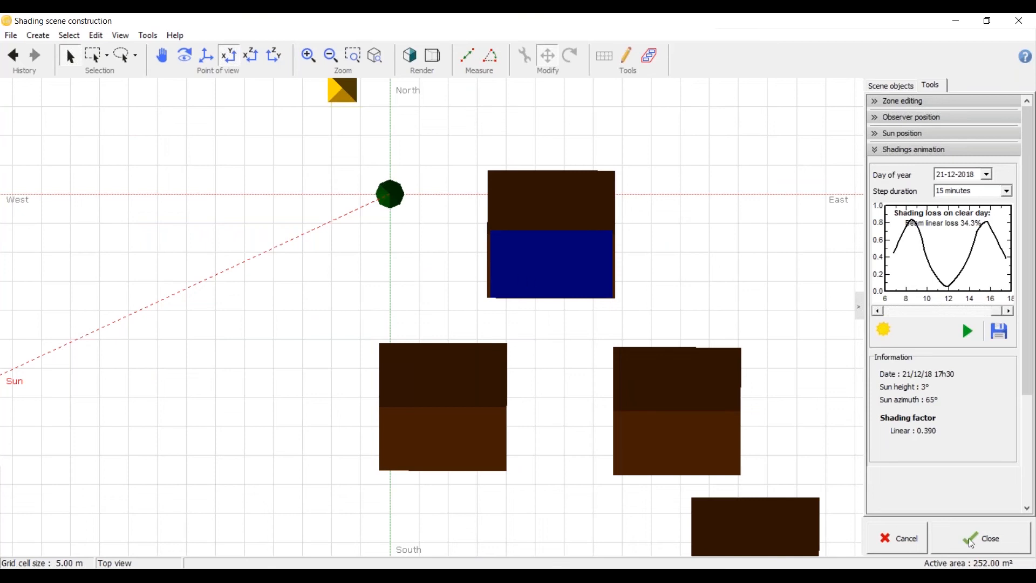
Step: Close the shading scene and update the orientation parameters to match its 15° field tilt
{"action": "left_click", "coordinate": [993, 542]}
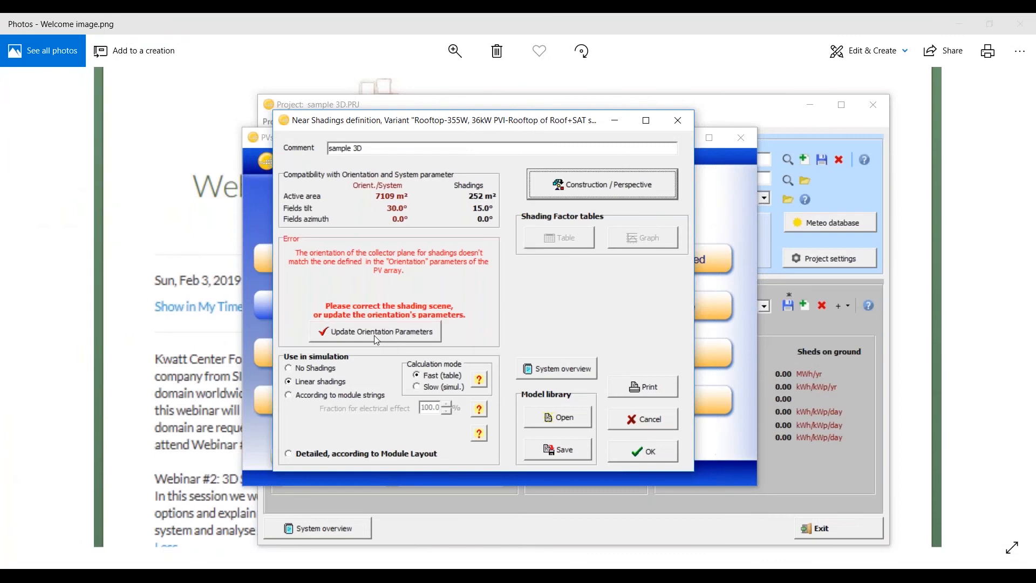
{"action": "left_click", "coordinate": [376, 337]}
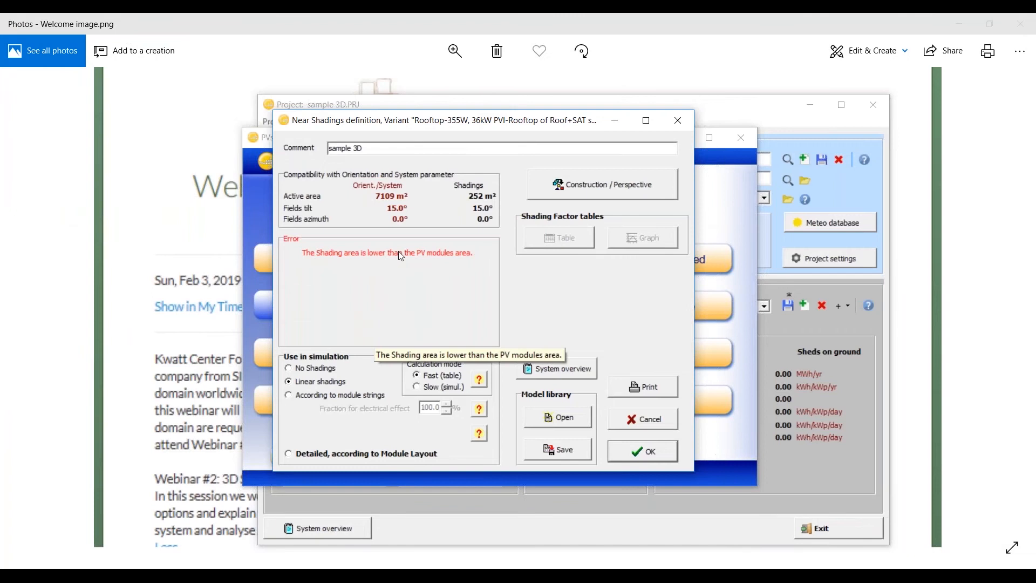
Step: Reopen the 3D construction in shaded perspective and delete both tall houses in front of the PV plane
{"action": "left_click", "coordinate": [557, 198]}
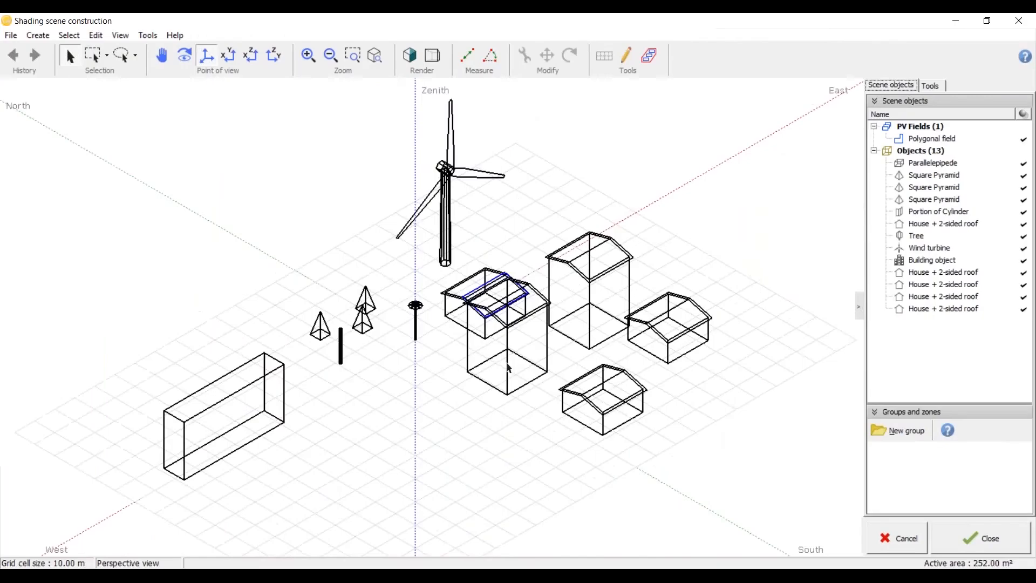
{"action": "scroll", "coordinate": [507, 386], "scroll_direction": "up", "scroll_amount": 3}
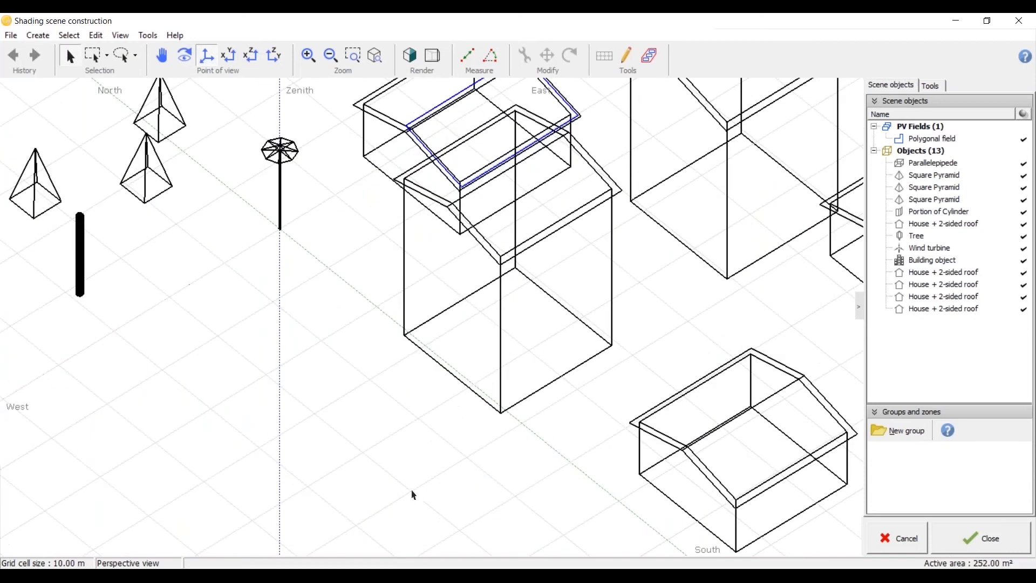
{"action": "left_click", "coordinate": [229, 55]}
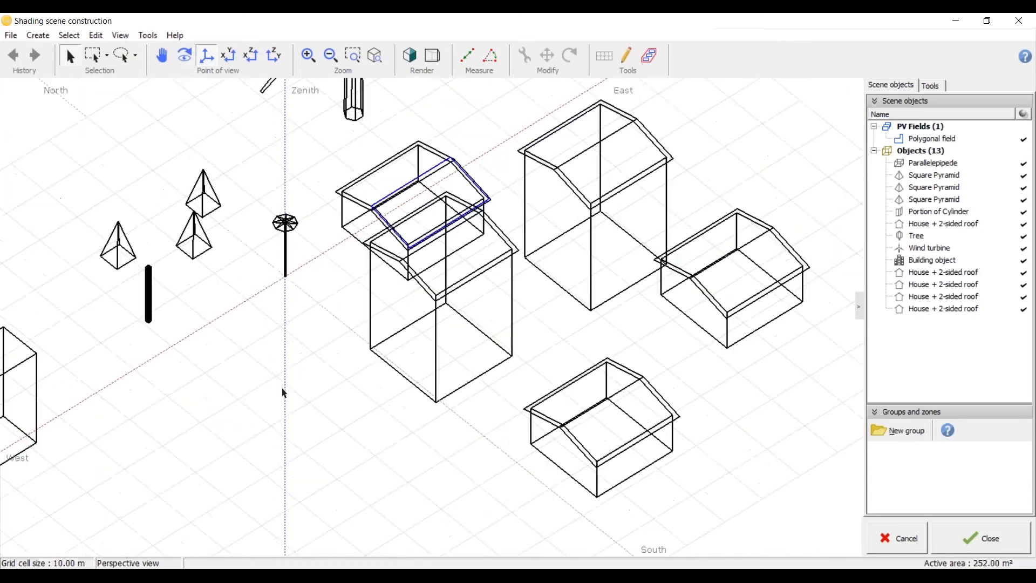
{"action": "left_click", "coordinate": [410, 55]}
{"action": "scroll", "coordinate": [486, 162], "scroll_direction": "up", "scroll_amount": 5}
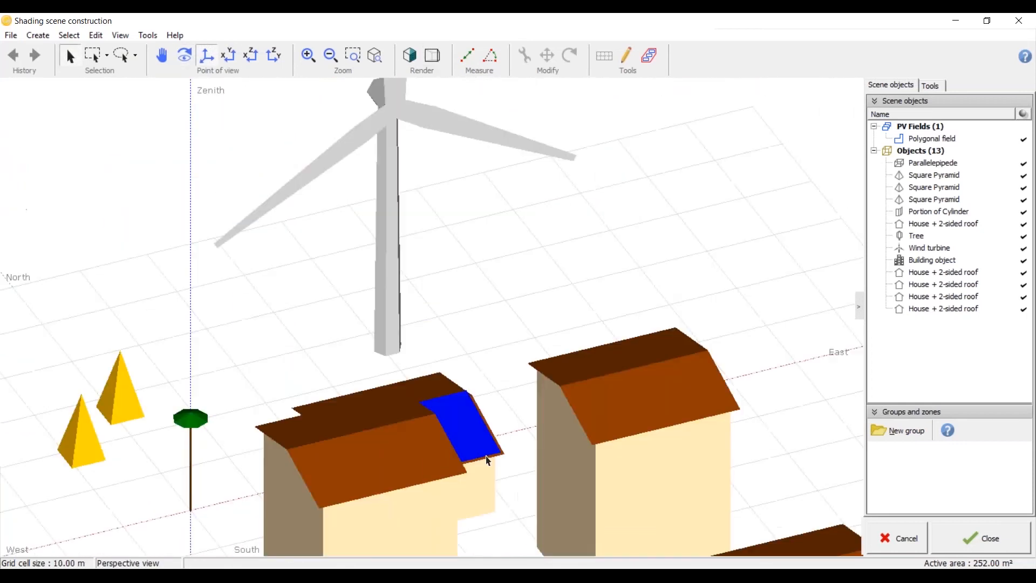
{"action": "middle_click_drag", "start_coordinate": [512, 340], "coordinate": [518, 390]}
{"action": "scroll", "coordinate": [517, 389], "scroll_direction": "down", "scroll_amount": 5}
{"action": "scroll", "coordinate": [521, 390], "scroll_direction": "up", "scroll_amount": 3}
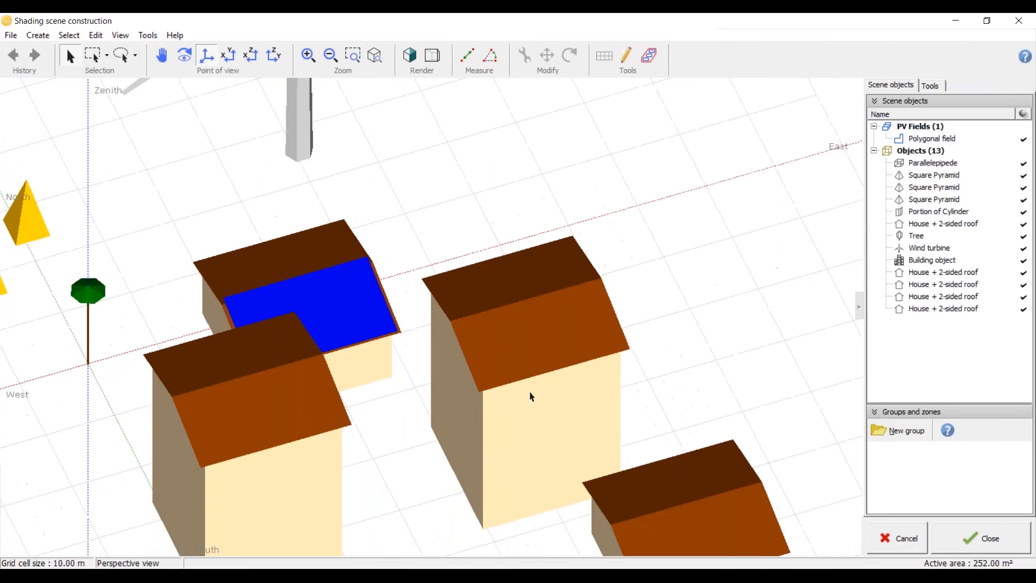
{"action": "left_click", "coordinate": [531, 397]}
{"action": "key", "text": "Delete"}
{"action": "left_click", "coordinate": [275, 478]}
{"action": "key", "text": "Delete"}
Step: Examine from several angles how the PV plane sits on the house's south roof slope
{"action": "scroll", "coordinate": [340, 280], "scroll_direction": "up", "scroll_amount": 4}
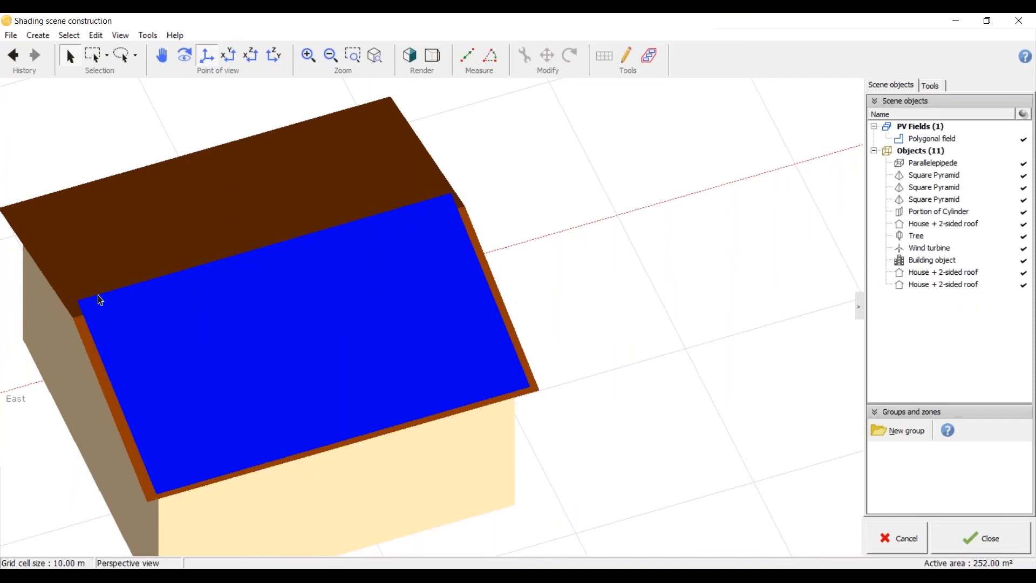
{"action": "left_click", "coordinate": [229, 61]}
{"action": "left_click", "coordinate": [230, 67]}
{"action": "scroll", "coordinate": [118, 271], "scroll_direction": "down", "scroll_amount": 4}
{"action": "scroll", "coordinate": [273, 160], "scroll_direction": "up", "scroll_amount": 7}
{"action": "middle_click_drag", "start_coordinate": [197, 266], "coordinate": [245, 221]}
{"action": "scroll", "coordinate": [172, 253], "scroll_direction": "down", "scroll_amount": 3}
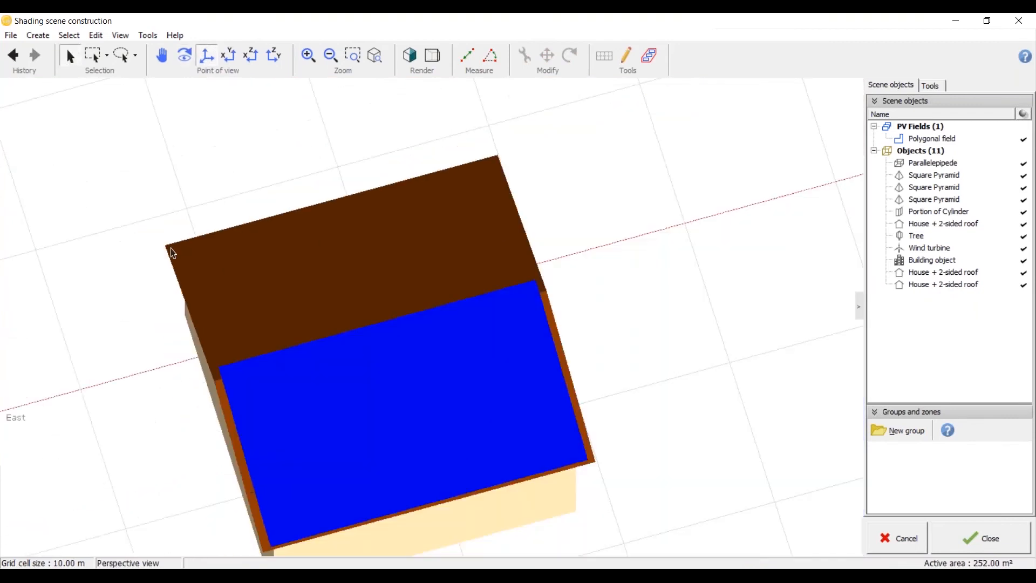
{"action": "scroll", "coordinate": [203, 300], "scroll_direction": "up", "scroll_amount": 4}
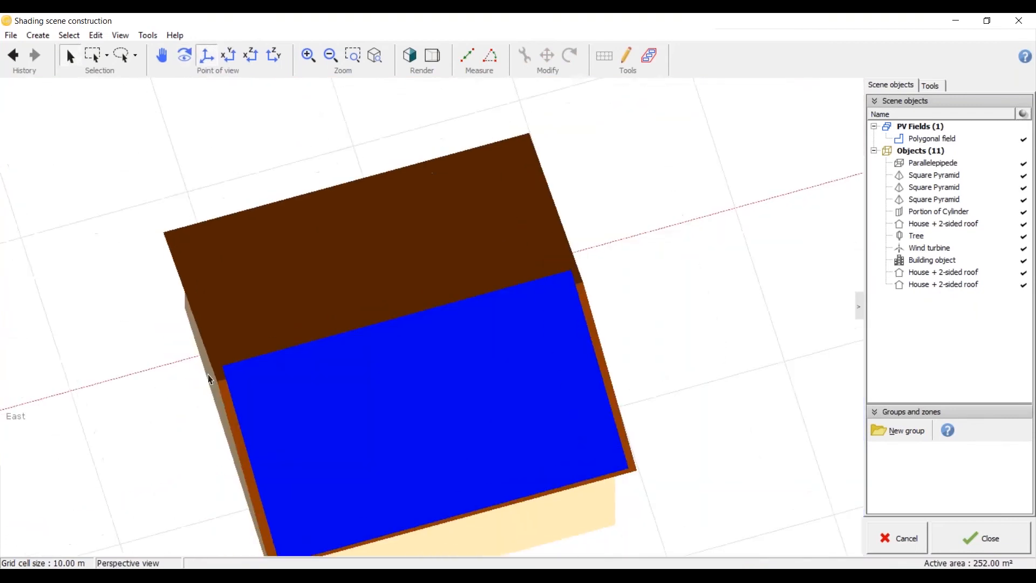
Step: Close the shading scene and accept the near shadings definition
{"action": "left_click", "coordinate": [964, 530]}
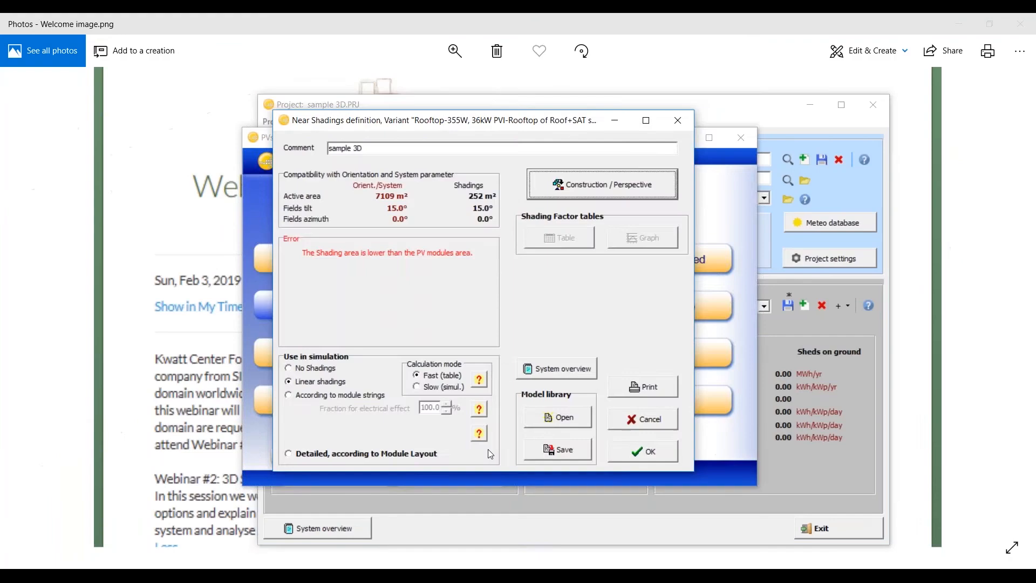
{"action": "left_click", "coordinate": [653, 460]}
{"action": "left_click", "coordinate": [330, 402]}
{"action": "key", "text": "Return"}
Step: Reopen the near shadings construction and open the roof's polygonal PV field for editing
{"action": "left_click", "coordinate": [426, 394]}
{"action": "left_click", "coordinate": [550, 189]}
{"action": "left_click", "coordinate": [234, 60]}
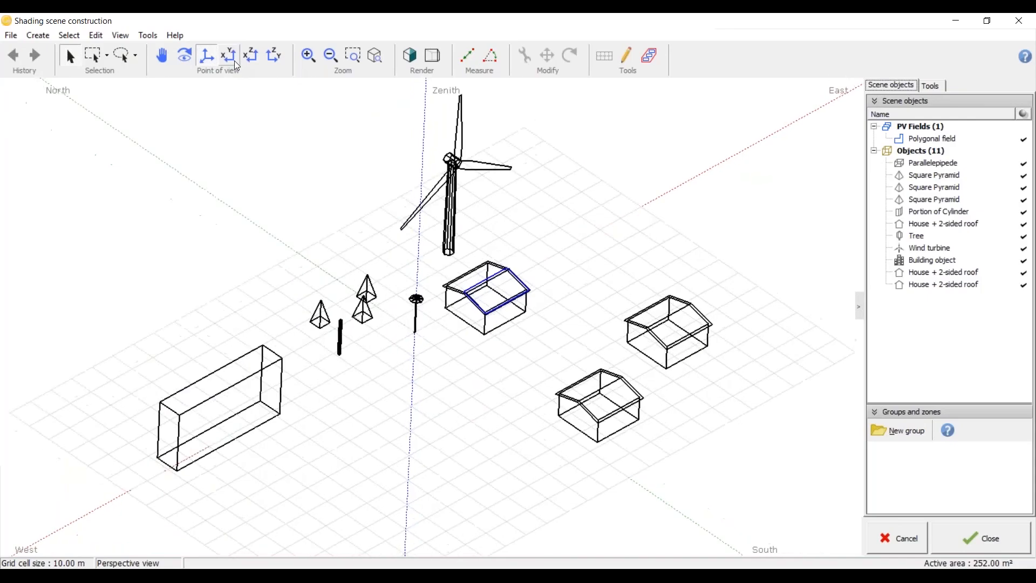
{"action": "left_click_drag", "start_coordinate": [382, 289], "coordinate": [460, 220]}
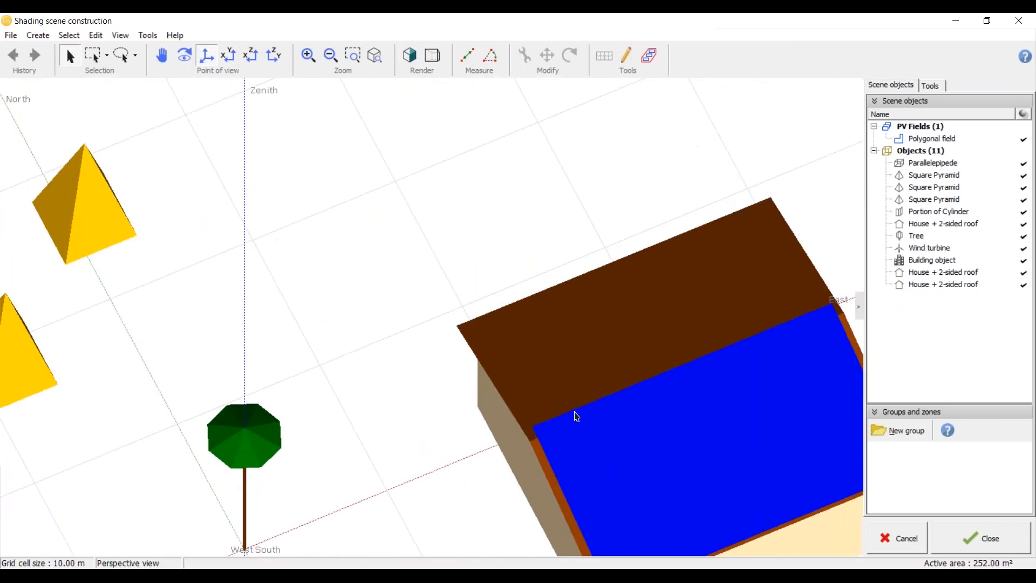
{"action": "scroll", "coordinate": [118, 277], "scroll_direction": "down", "scroll_amount": 4}
{"action": "scroll", "coordinate": [367, 404], "scroll_direction": "up", "scroll_amount": 6}
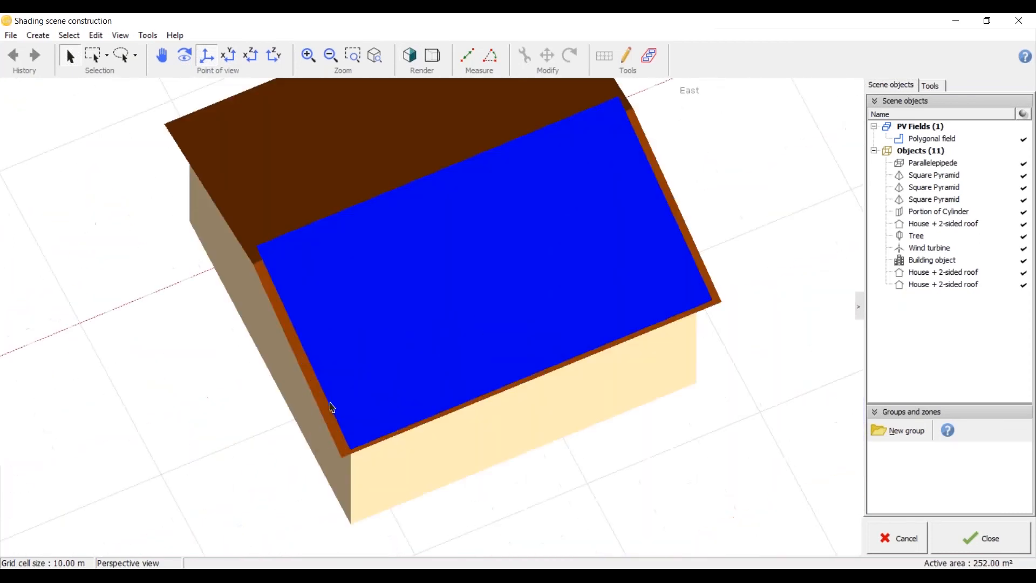
{"action": "double_click", "coordinate": [324, 406]}
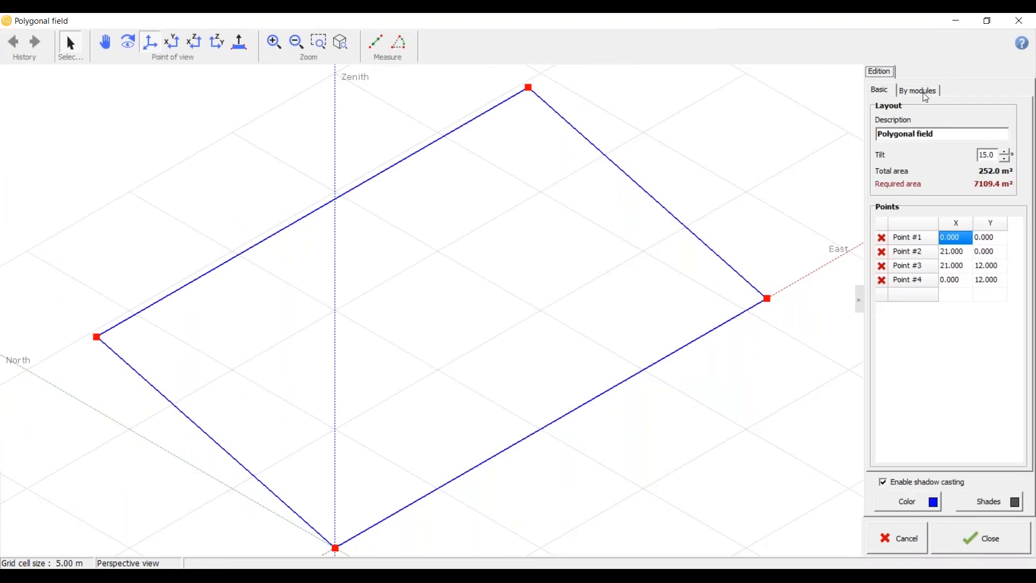
Step: Set the field's module orientation to Portrait and fill the polygon with modules
{"action": "left_click", "coordinate": [925, 94]}
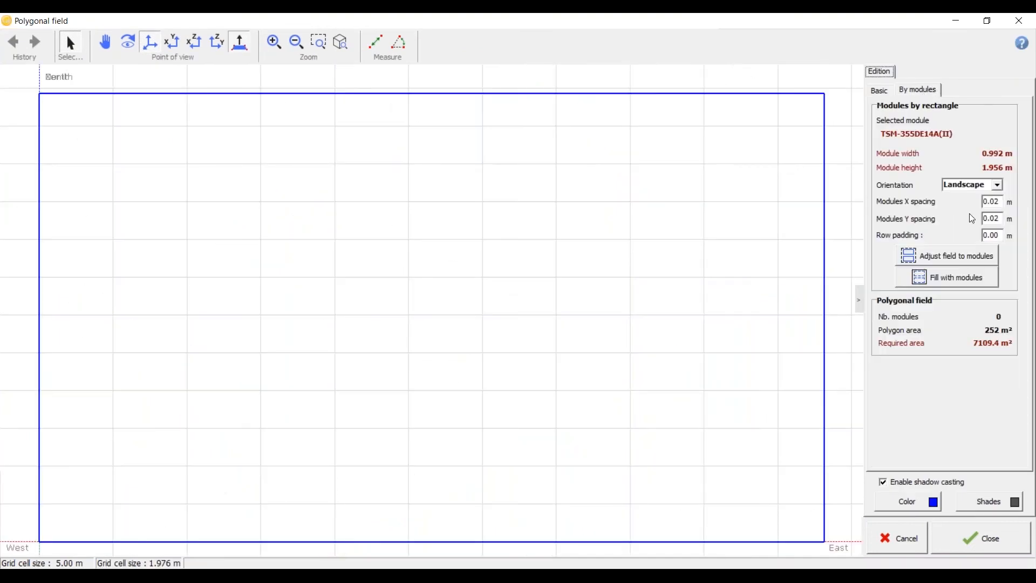
{"action": "left_click", "coordinate": [998, 186]}
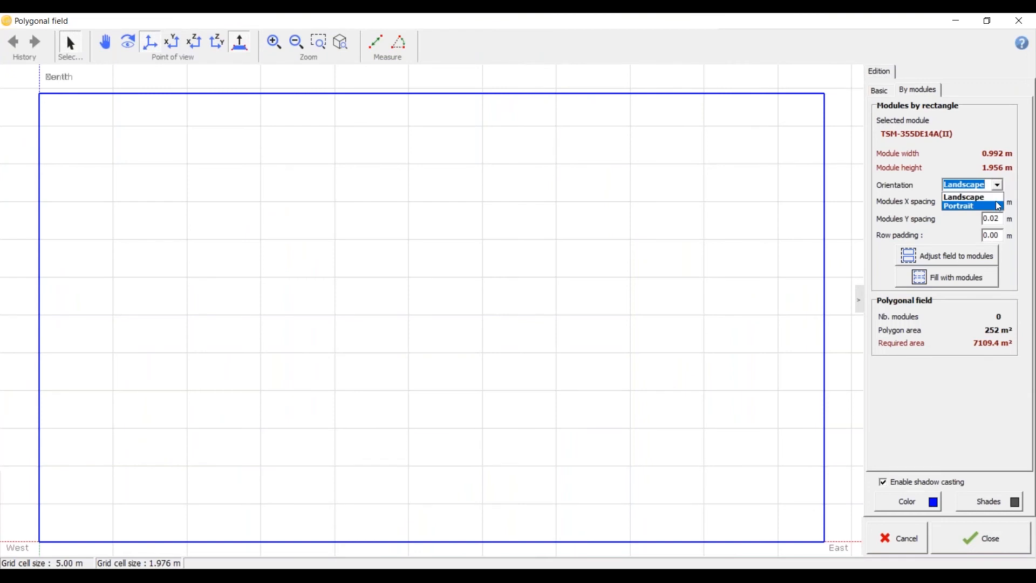
{"action": "left_click", "coordinate": [999, 207]}
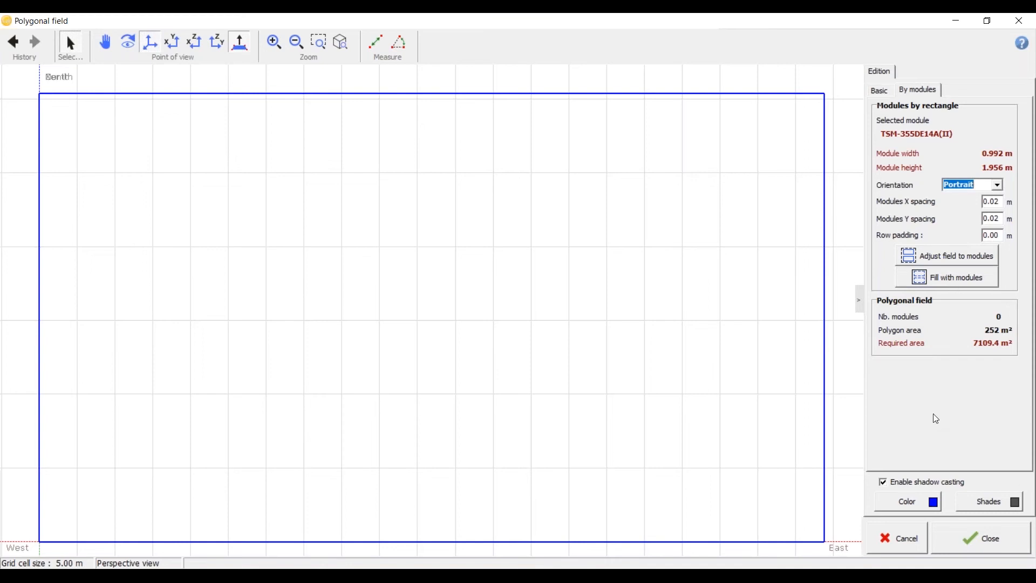
{"action": "left_click", "coordinate": [945, 278]}
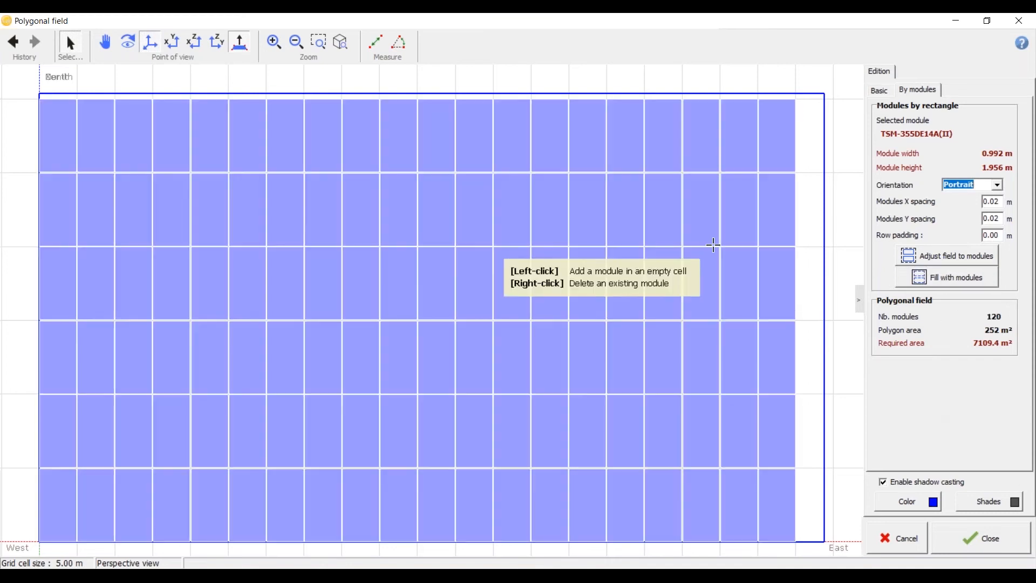
Step: Measure the length of the field's east edge from its north corner to its south corner
{"action": "scroll", "coordinate": [338, 173], "scroll_direction": "down", "scroll_amount": 2}
{"action": "scroll", "coordinate": [336, 156], "scroll_direction": "down", "scroll_amount": 1}
{"action": "left_click", "coordinate": [376, 41]}
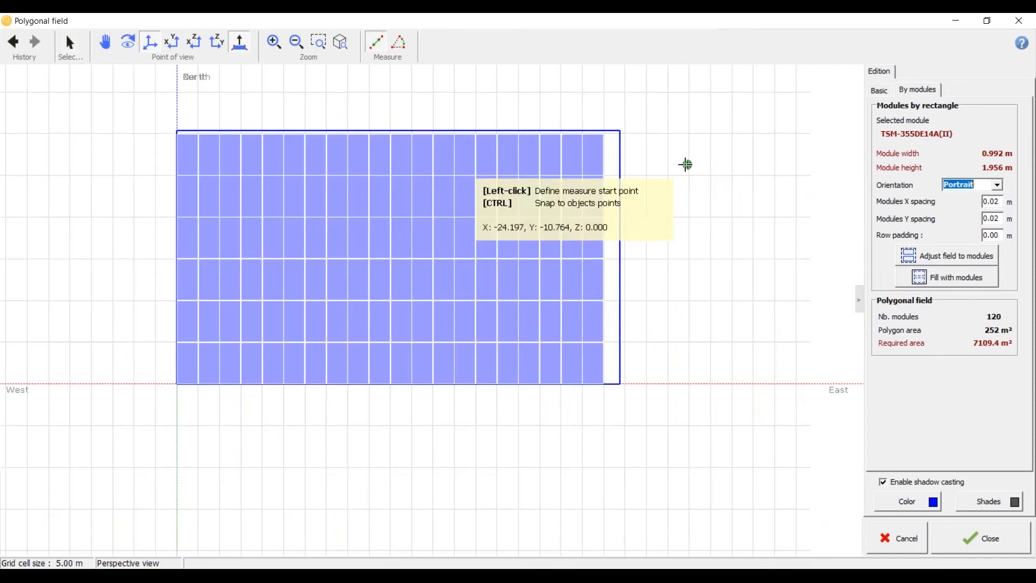
{"action": "left_click", "coordinate": [621, 132]}
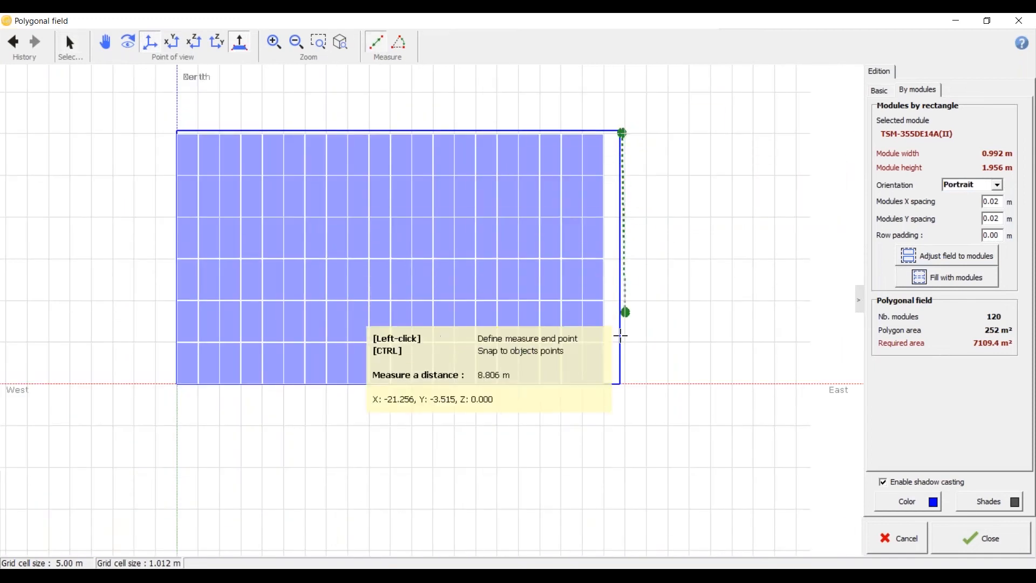
{"action": "left_click", "coordinate": [618, 385]}
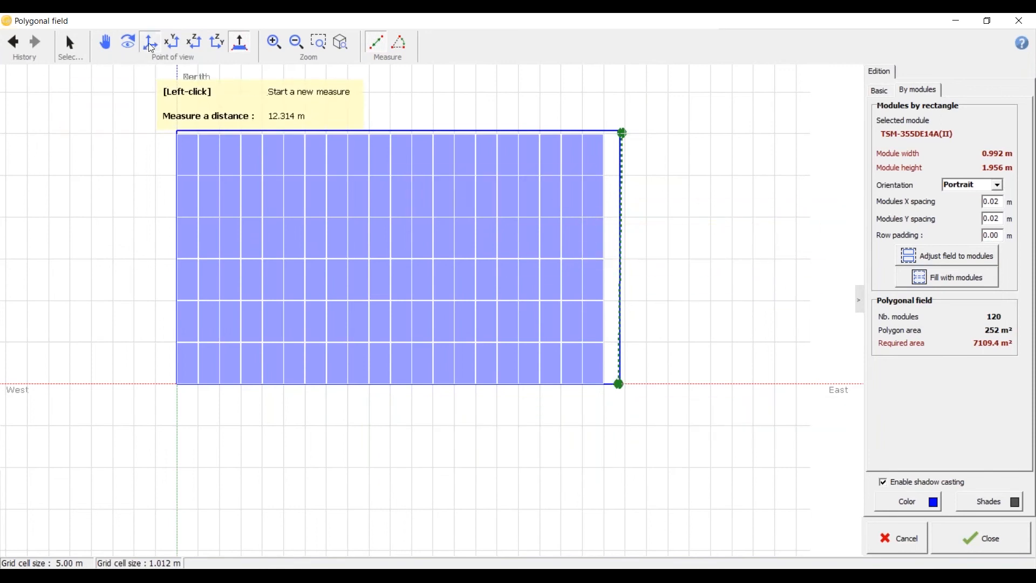
Step: Adjust the polygonal field's outline to the modules while viewing it in perspective
{"action": "left_click", "coordinate": [168, 47]}
{"action": "middle_click_drag", "start_coordinate": [164, 274], "coordinate": [301, 233]}
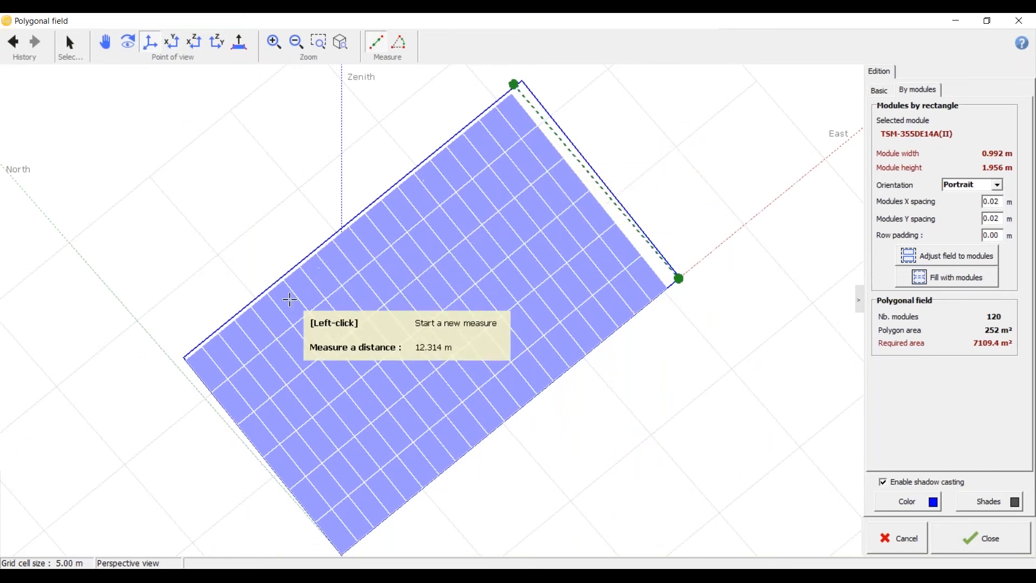
{"action": "left_click", "coordinate": [983, 257]}
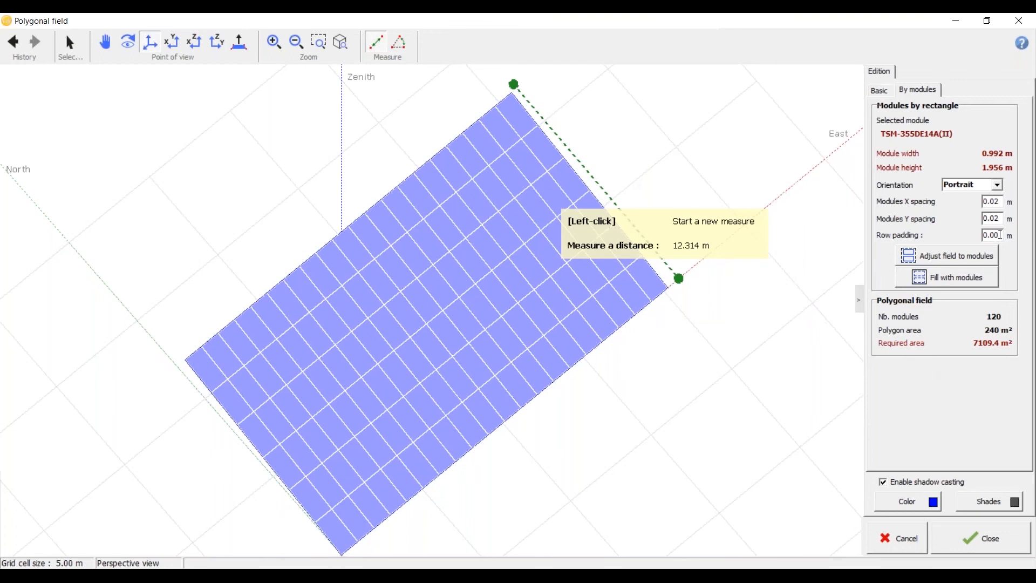
{"action": "scroll", "coordinate": [310, 220], "scroll_direction": "down", "scroll_amount": 1}
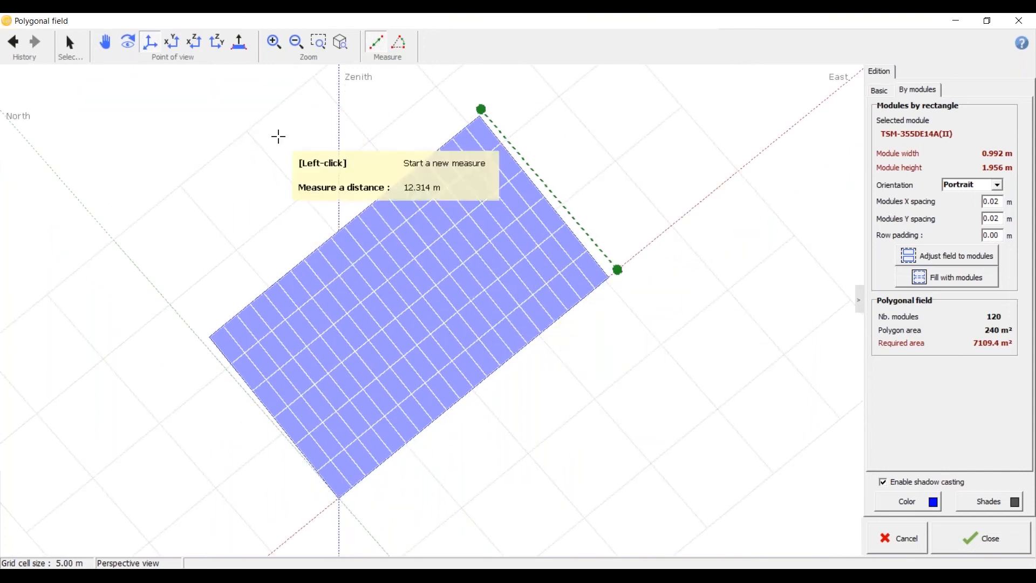
Step: Accept the adjusted polygonal field and return to the shading scene
{"action": "left_click", "coordinate": [969, 550]}
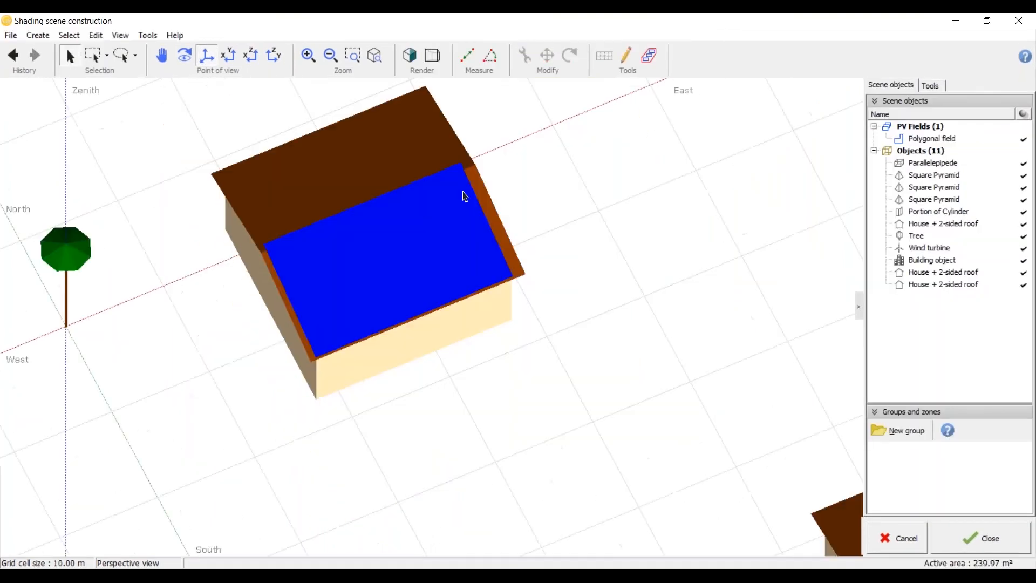
{"action": "scroll", "coordinate": [587, 255], "scroll_direction": "down", "scroll_amount": 3}
{"action": "scroll", "coordinate": [587, 255], "scroll_direction": "down", "scroll_amount": 2}
{"action": "left_click", "coordinate": [228, 54]}
Step: Create a new rectangular PV plane and check its basic and module settings
{"action": "left_click", "coordinate": [38, 36]}
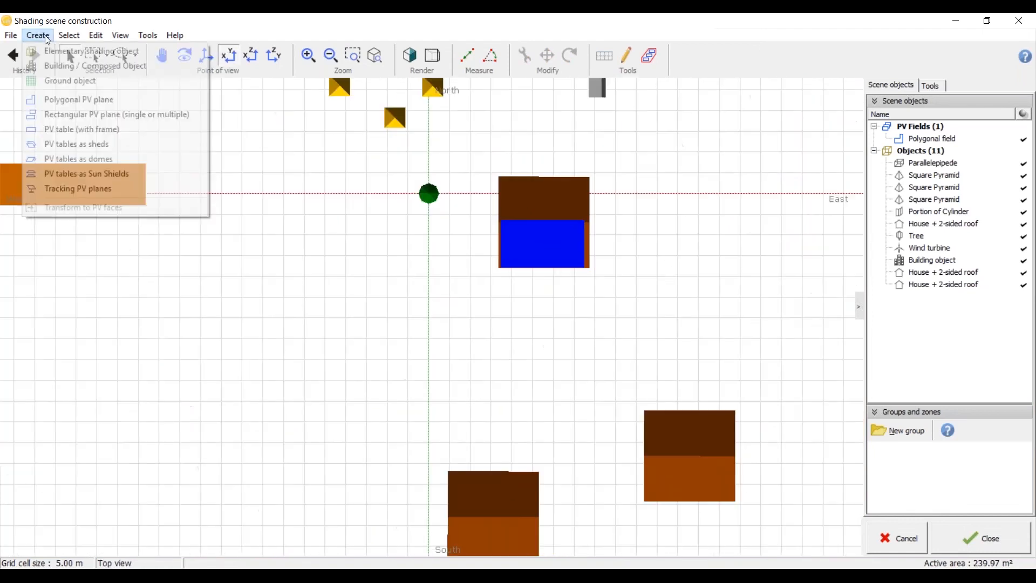
{"action": "left_click", "coordinate": [51, 114]}
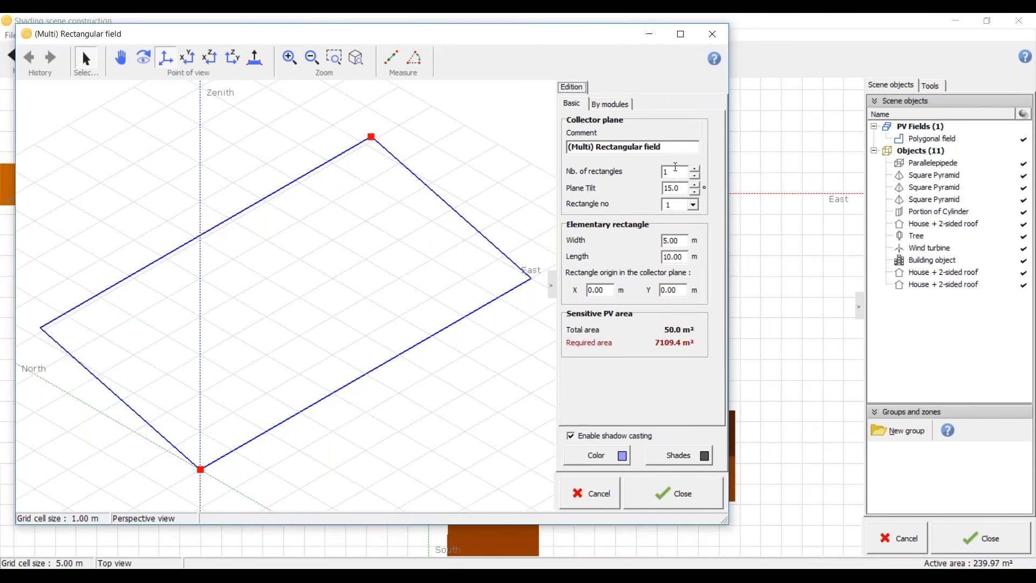
{"action": "left_click", "coordinate": [607, 105]}
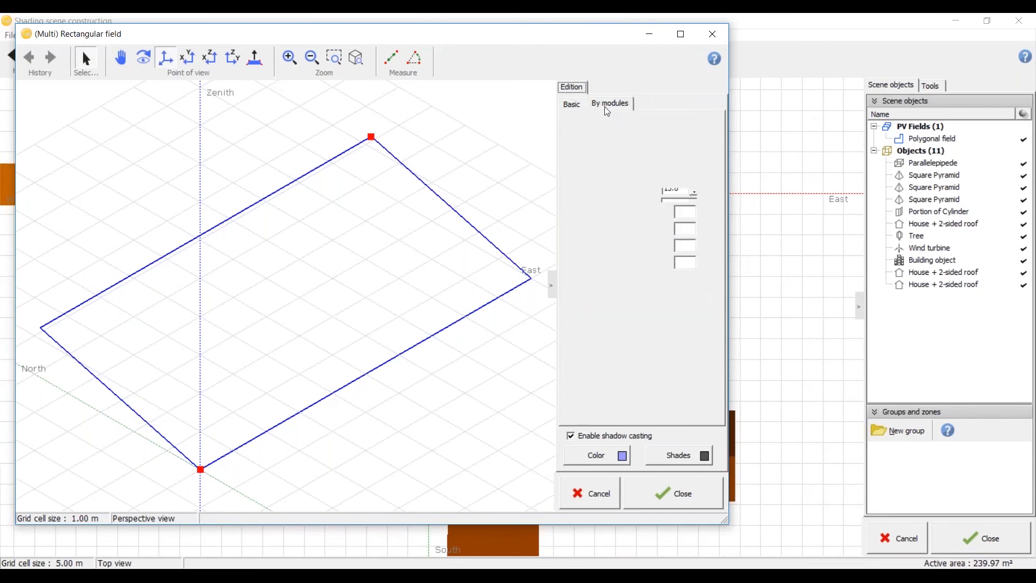
{"action": "left_click", "coordinate": [572, 104]}
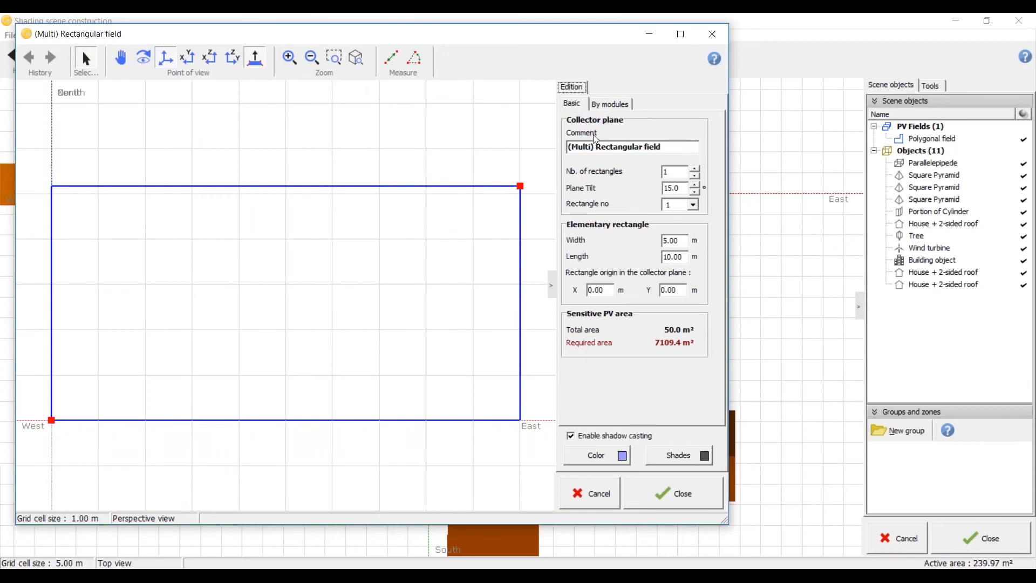
Step: Set the elementary rectangle's width to 12 m and its length to 21 m
{"action": "left_click", "coordinate": [682, 240]}
{"action": "left_click_drag", "start_coordinate": [681, 240], "coordinate": [654, 240]}
{"action": "type", "text": "12"}
{"action": "key", "text": "Tab"}
{"action": "key", "text": "Tab"}
{"action": "left_click_drag", "start_coordinate": [683, 257], "coordinate": [652, 259]}
{"action": "type", "text": "21"}
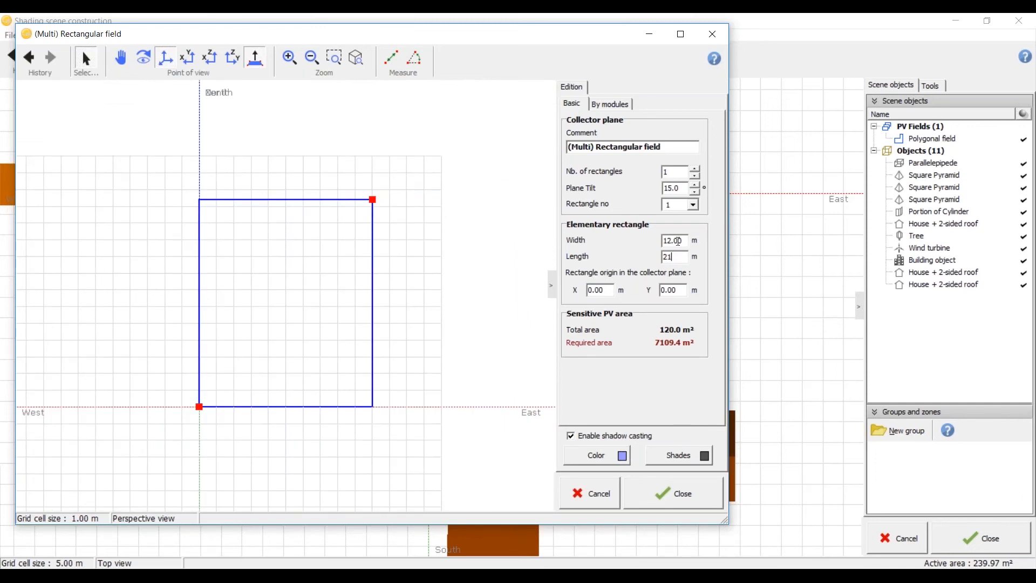
{"action": "key", "text": "Return"}
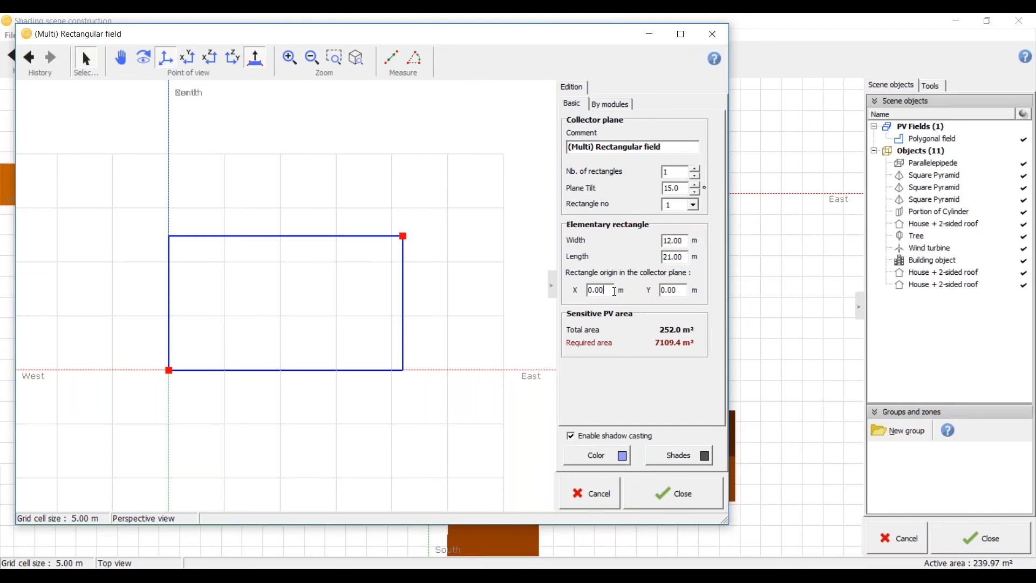
Step: Set the rectangle's origin in the collector plane to X 5 m and Y 5 m, and add the field to the scene
{"action": "left_click_drag", "start_coordinate": [614, 291], "coordinate": [538, 290]}
{"action": "type", "text": "5"}
{"action": "key", "text": "Tab"}
{"action": "type", "text": "5"}
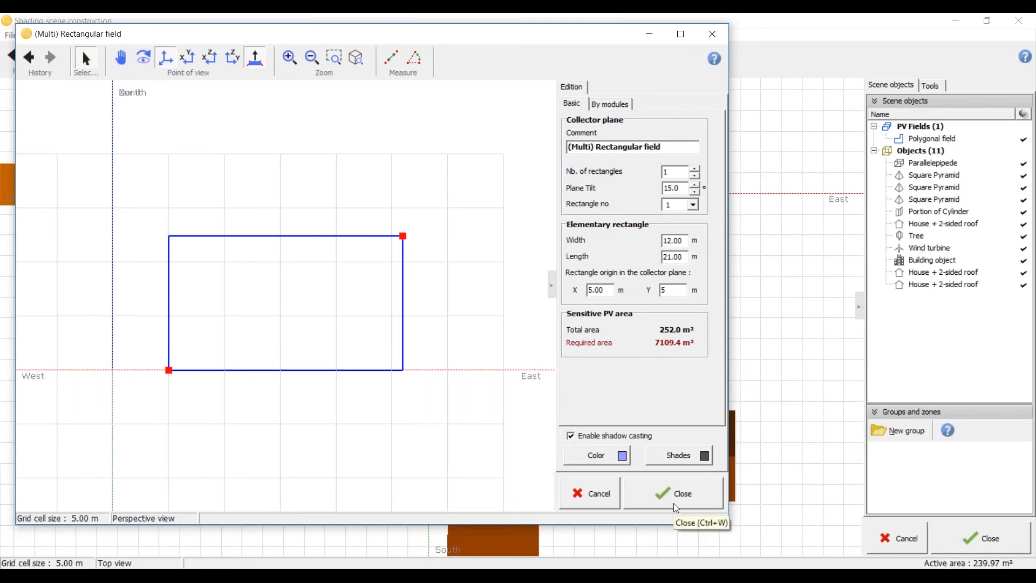
{"action": "left_click", "coordinate": [675, 507]}
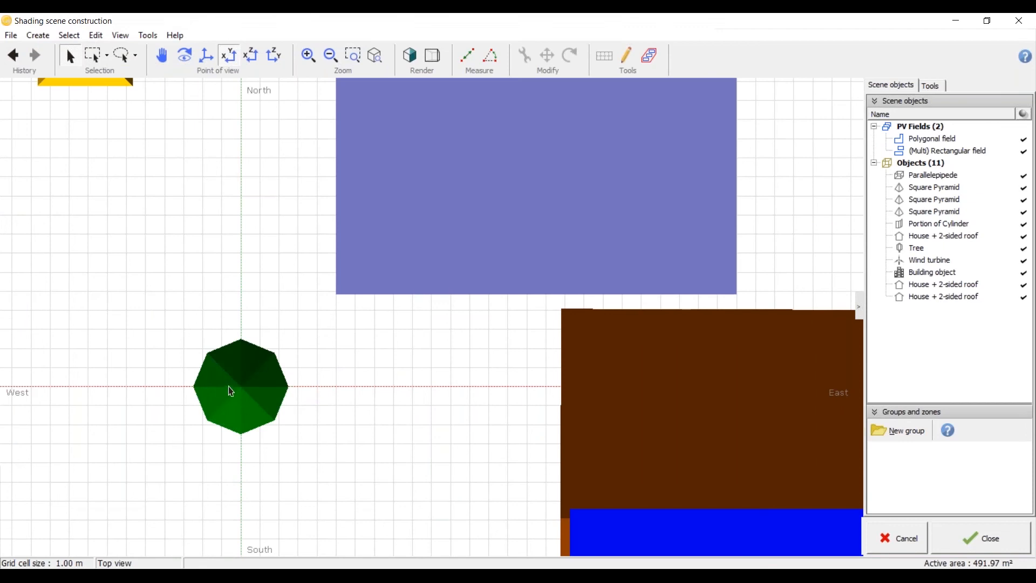
Step: Reopen the rectangular field for editing, set its plane tilt to 25°, and enlarge its editor
{"action": "left_click", "coordinate": [379, 288]}
{"action": "scroll", "coordinate": [381, 348], "scroll_direction": "down", "scroll_amount": 2}
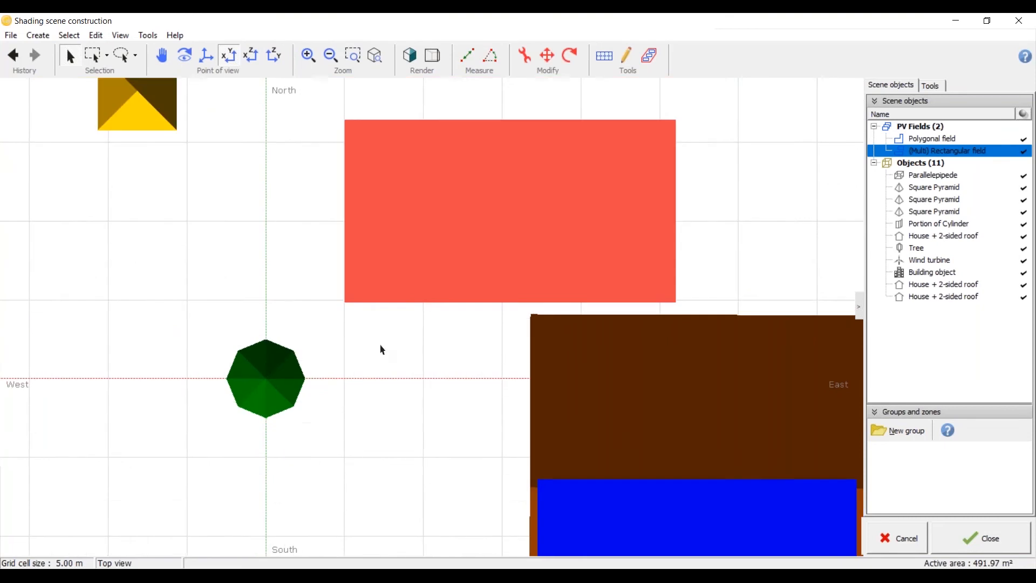
{"action": "middle_click_drag", "start_coordinate": [418, 306], "coordinate": [354, 370]}
{"action": "right_click_drag", "start_coordinate": [335, 535], "coordinate": [347, 422]}
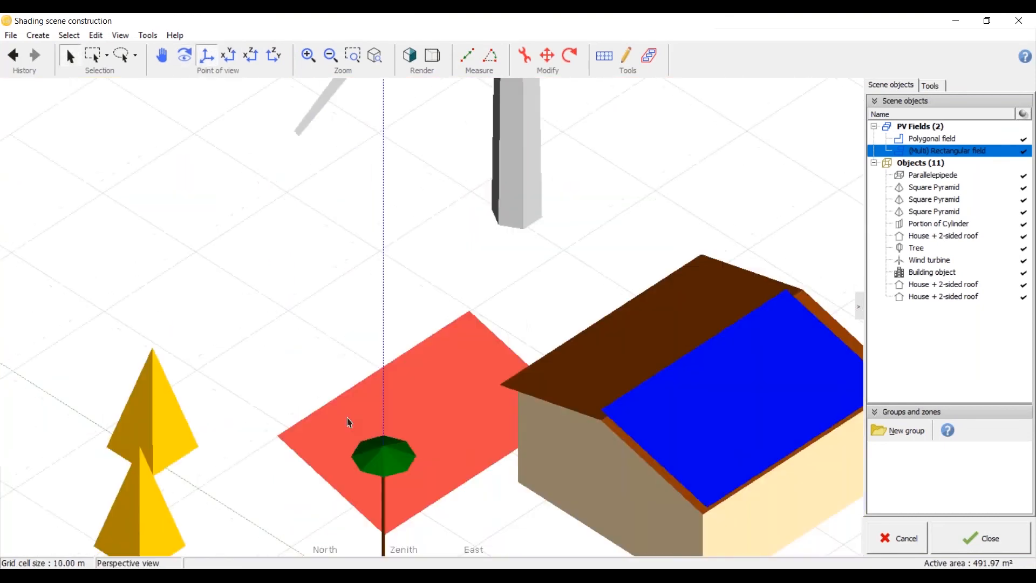
{"action": "double_click", "coordinate": [349, 423]}
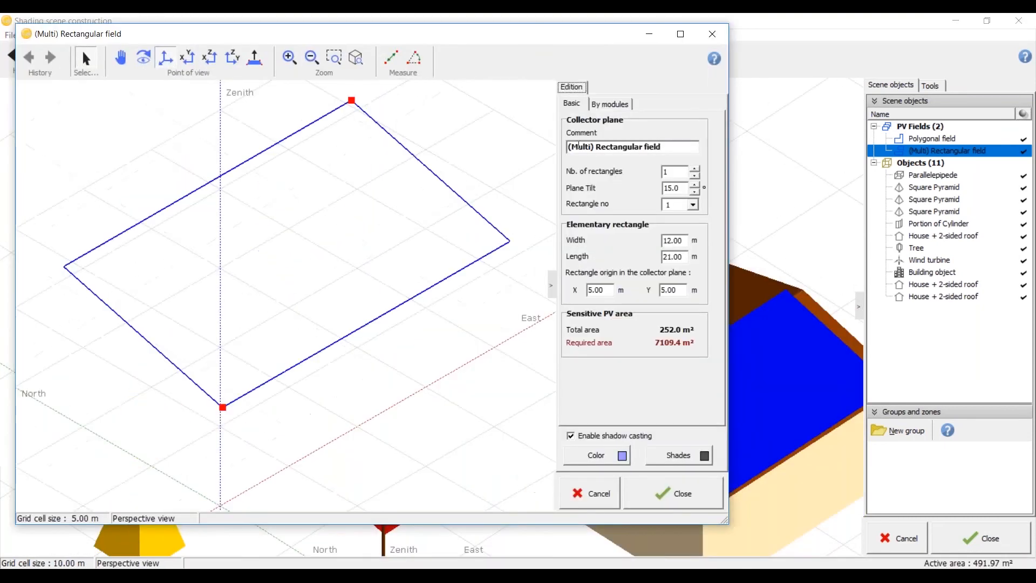
{"action": "double_click", "coordinate": [683, 187]}
{"action": "type", "text": "25"}
{"action": "left_click", "coordinate": [681, 175]}
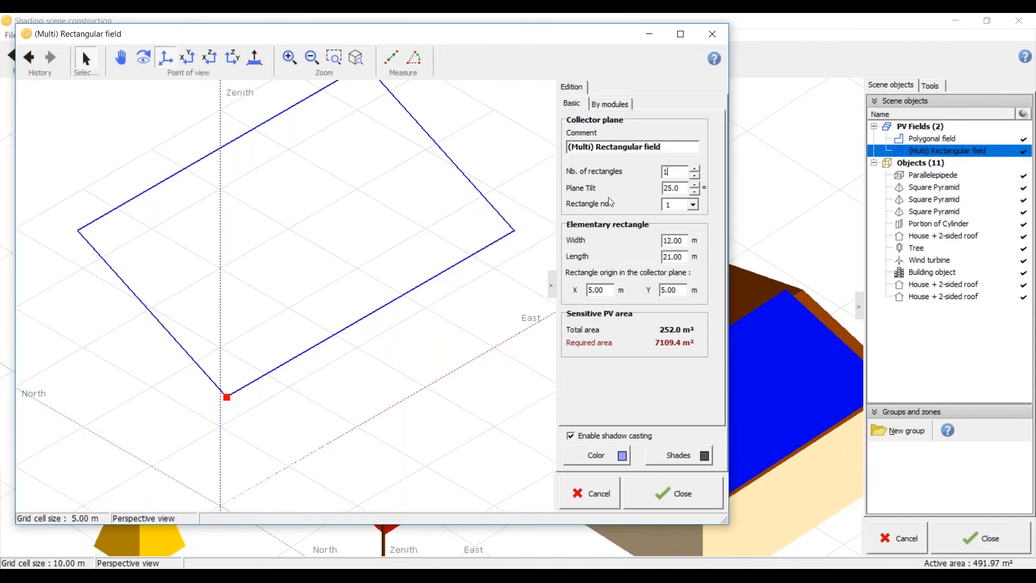
{"action": "scroll", "coordinate": [215, 359], "scroll_direction": "down", "scroll_amount": 3}
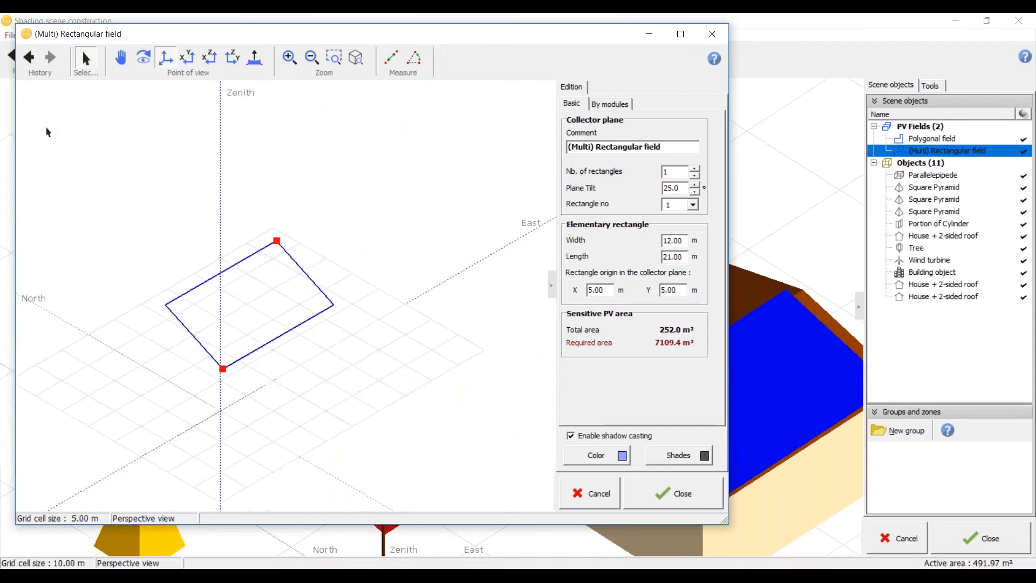
{"action": "left_click", "coordinate": [681, 35]}
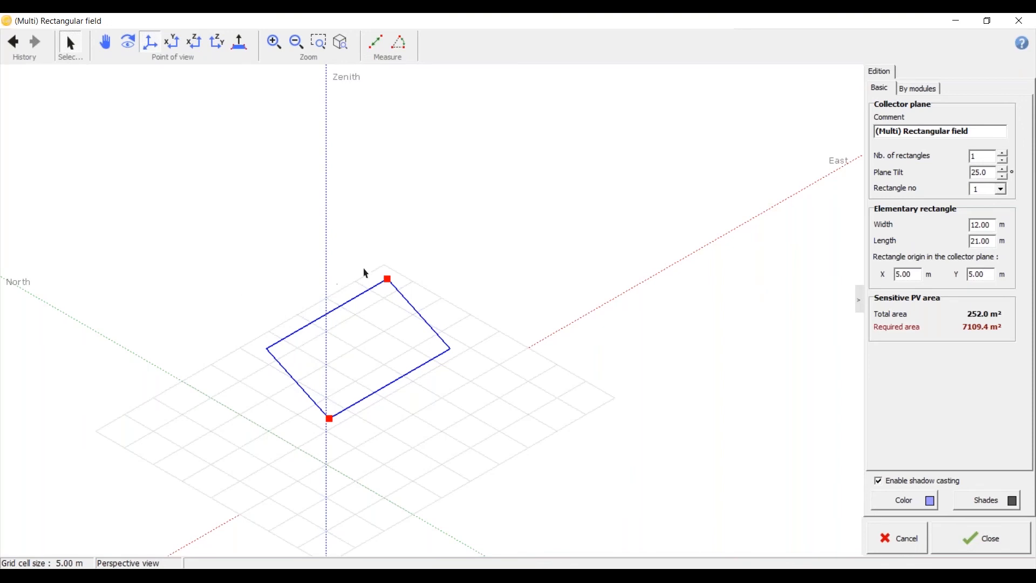
Step: Switch to Adobe Acrobat Reader, examine the PV table rows in Sample - Ground Mount - FT.pdf, and return to the rectangular field in PVsyst
{"action": "left_click", "coordinate": [485, 578]}
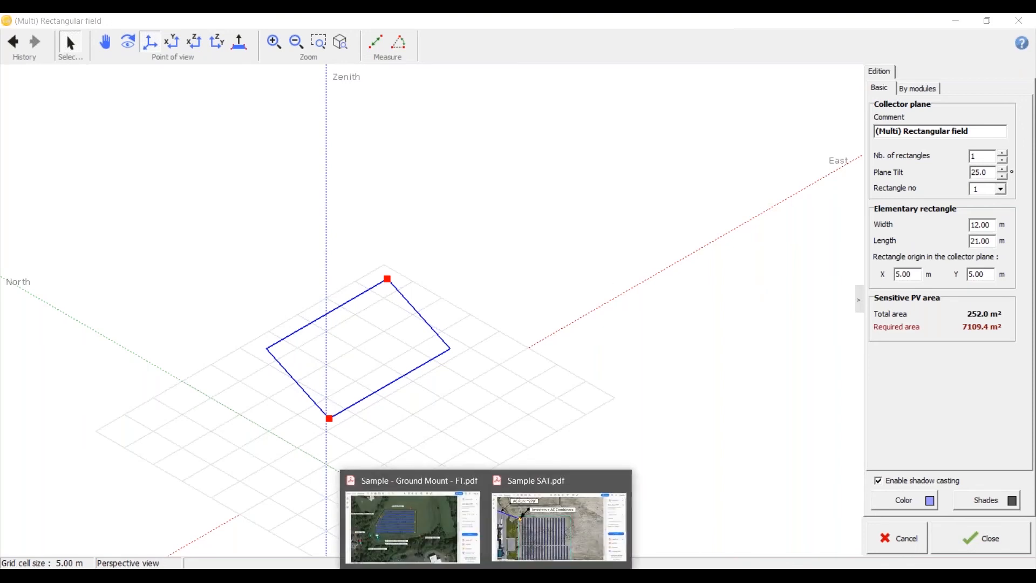
{"action": "left_click", "coordinate": [457, 541]}
{"action": "scroll", "coordinate": [462, 345], "scroll_direction": "up", "scroll_amount": 5, "text": "ctrl"}
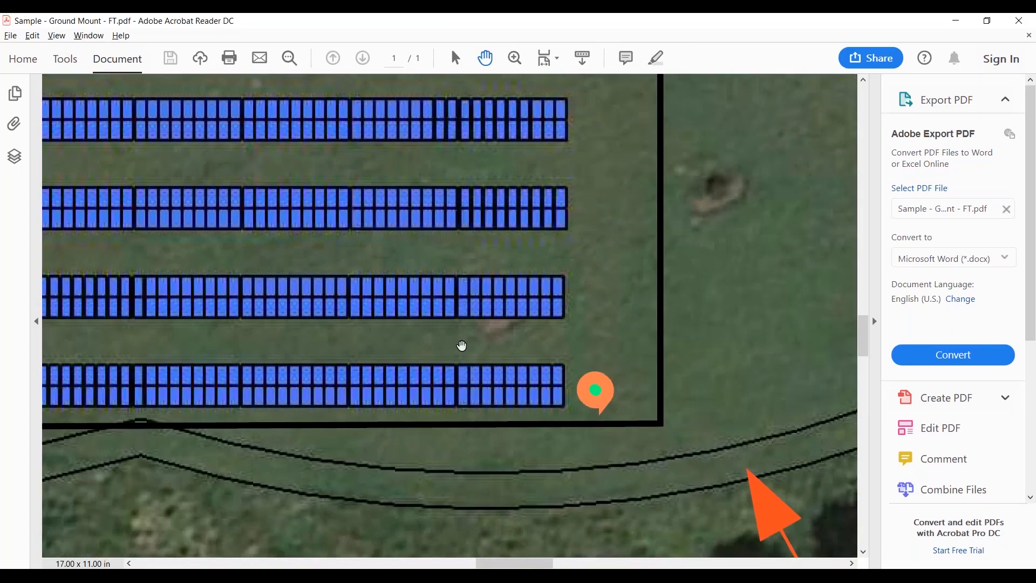
{"action": "scroll", "coordinate": [462, 346], "scroll_direction": "down", "scroll_amount": 2, "text": "ctrl"}
{"action": "scroll", "coordinate": [484, 419], "scroll_direction": "down", "scroll_amount": 1, "text": "ctrl"}
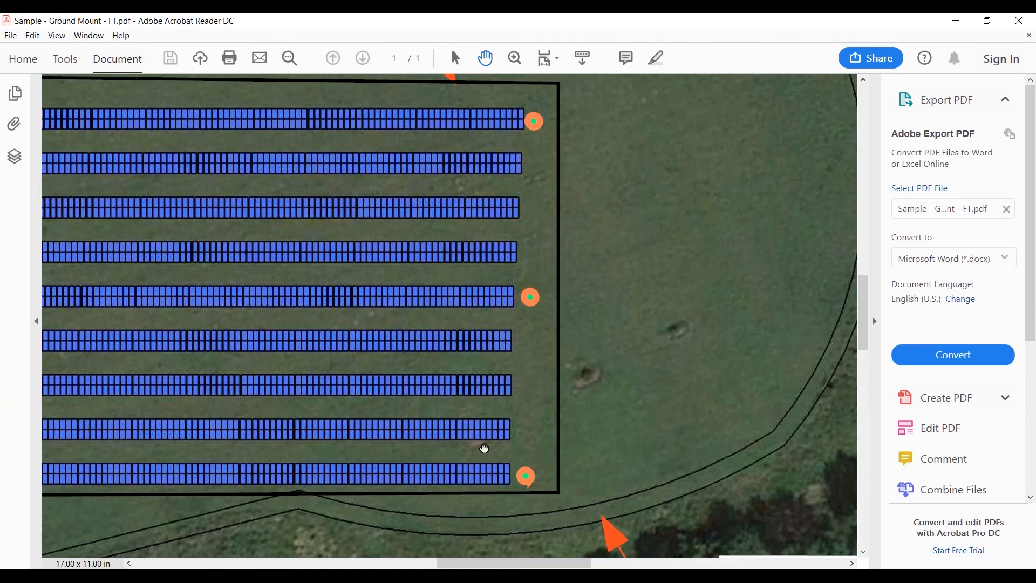
{"action": "left_click_drag", "start_coordinate": [484, 449], "coordinate": [739, 417]}
{"action": "scroll", "coordinate": [739, 418], "scroll_direction": "down", "scroll_amount": 1, "text": "ctrl"}
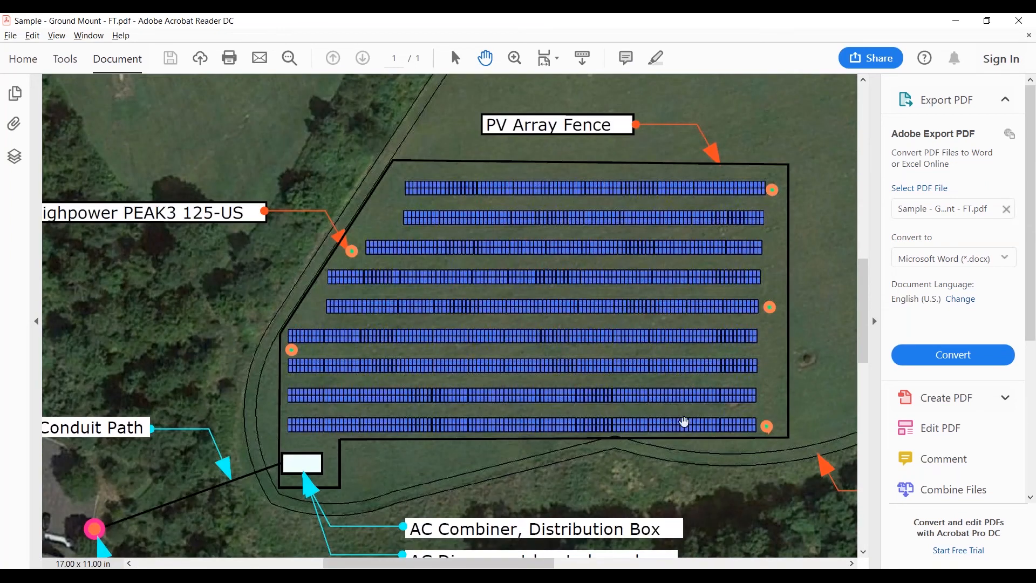
{"action": "left_click_drag", "start_coordinate": [476, 429], "coordinate": [221, 435]}
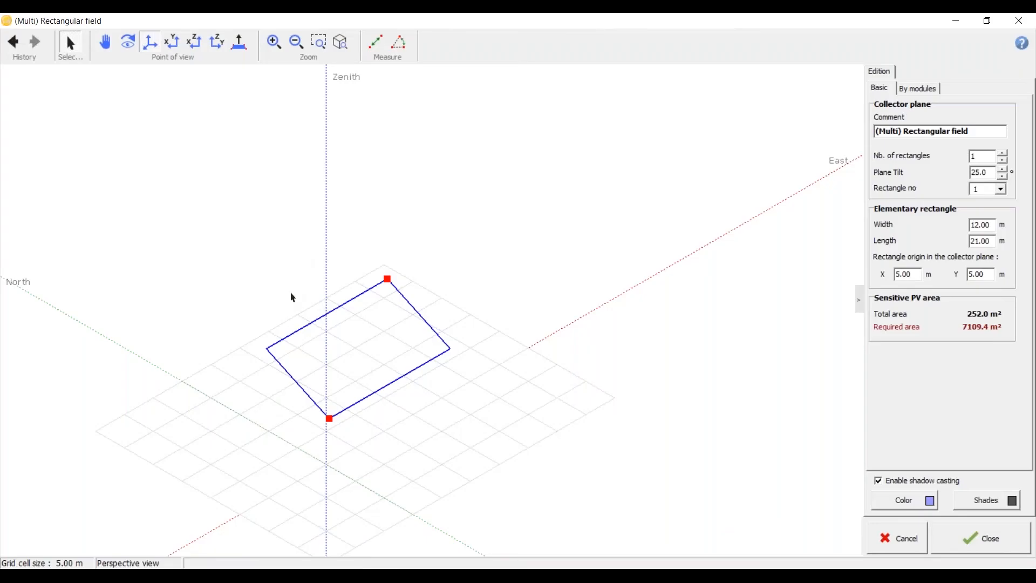
{"action": "key", "text": "alt+Tab"}
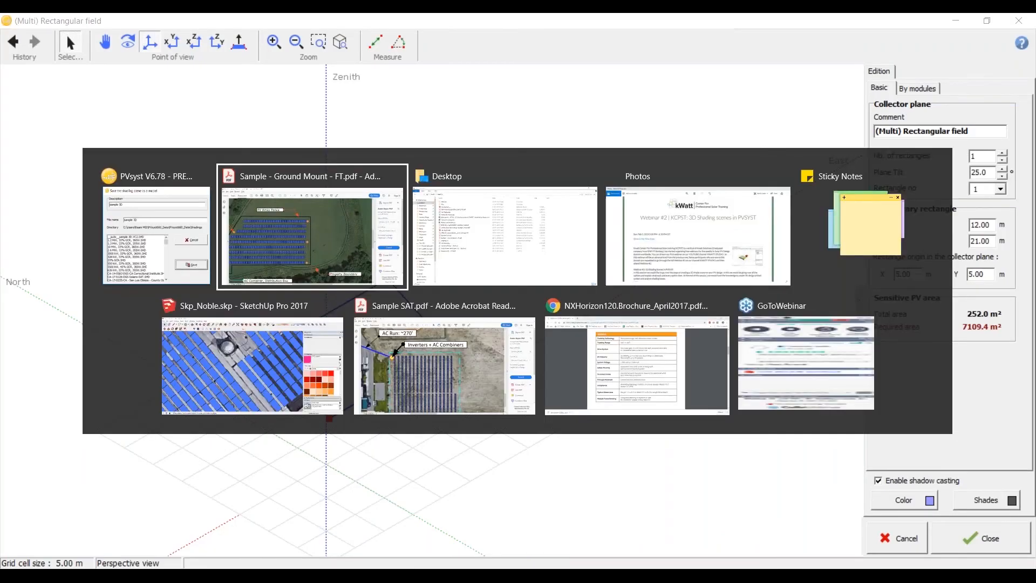
{"action": "scroll", "coordinate": [502, 391], "scroll_direction": "up", "scroll_amount": 3, "text": "ctrl"}
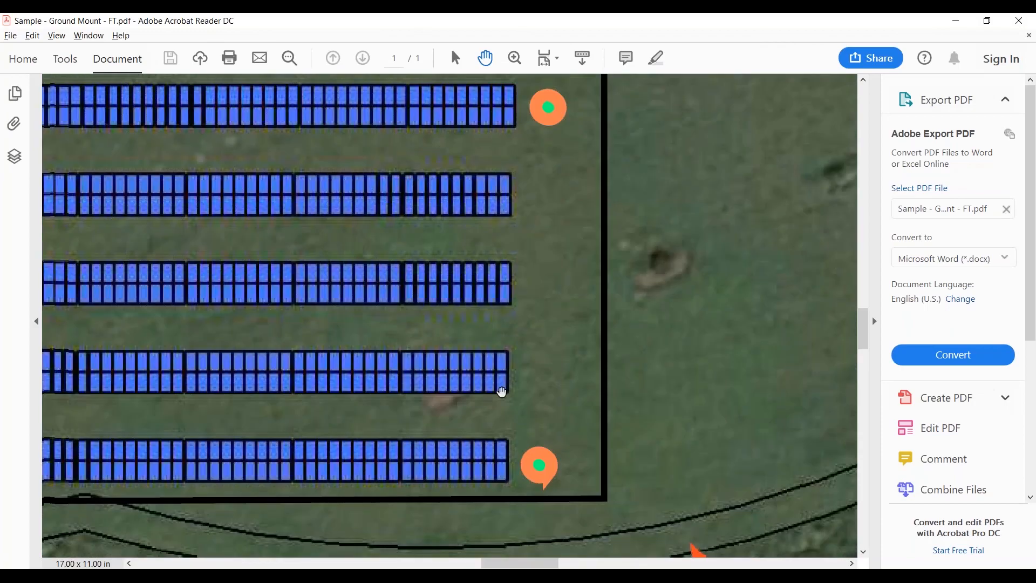
{"action": "left_click", "coordinate": [958, 22]}
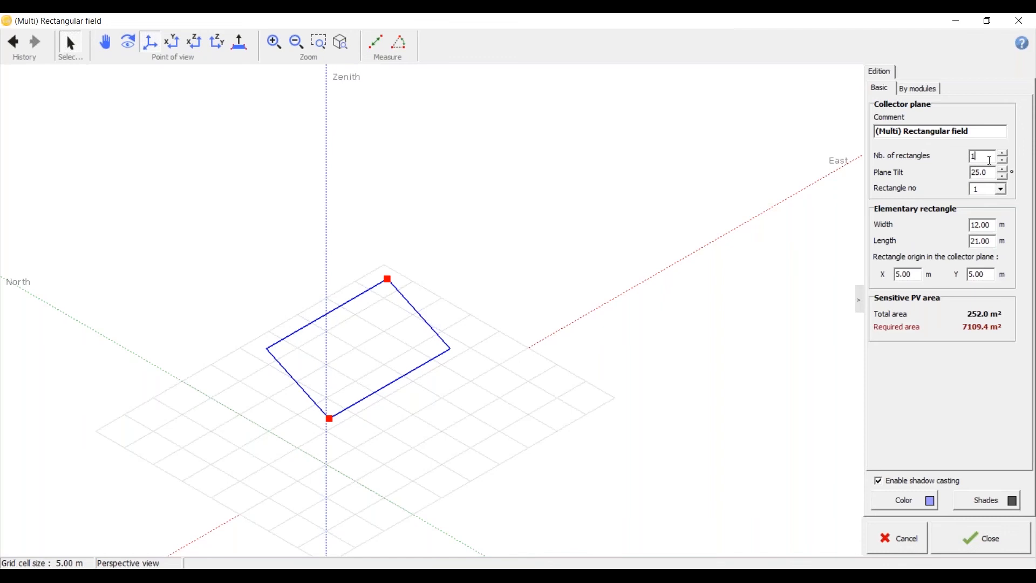
Step: Set the number of rectangles to 9 and re-enter the plane tilt as 25°
{"action": "left_click_drag", "start_coordinate": [989, 157], "coordinate": [943, 160]}
{"action": "type", "text": "9"}
{"action": "left_click", "coordinate": [989, 173]}
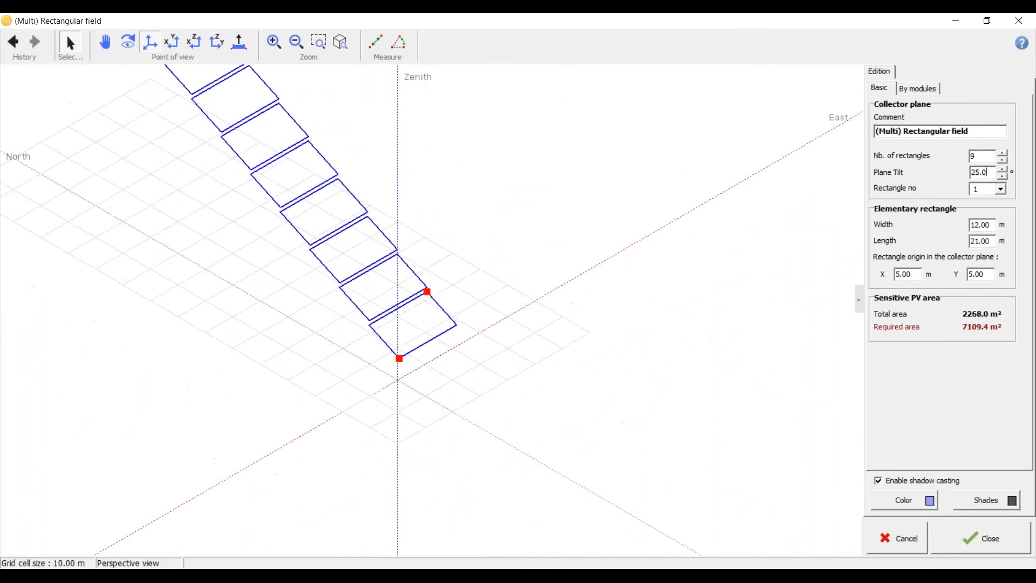
{"action": "left_click_drag", "start_coordinate": [994, 174], "coordinate": [936, 172]}
{"action": "type", "text": "25"}
{"action": "key", "text": "Tab"}
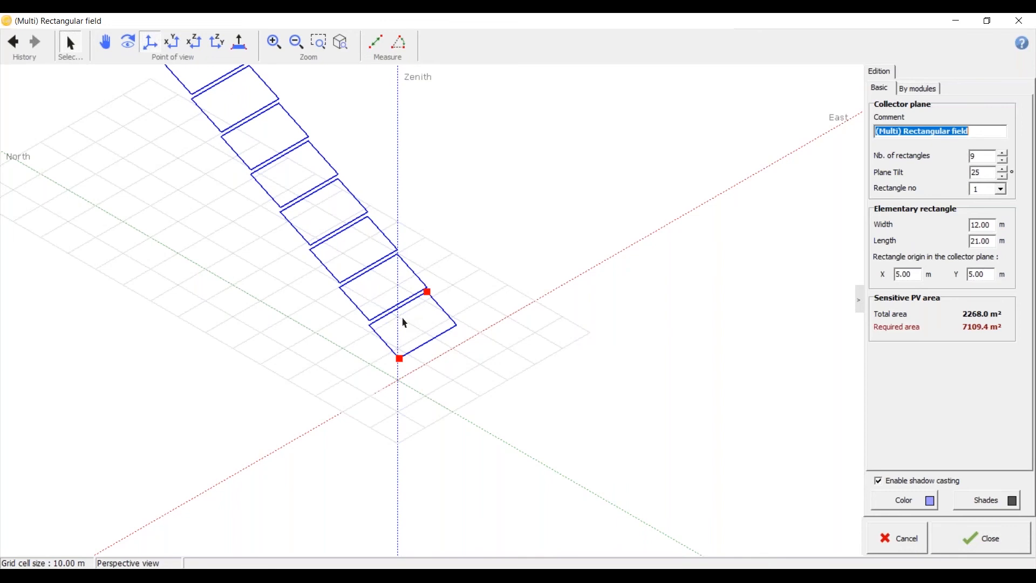
Step: Size the first rectangle by modules, with 9 modules in X and 2 modules in Y
{"action": "left_click", "coordinate": [910, 89]}
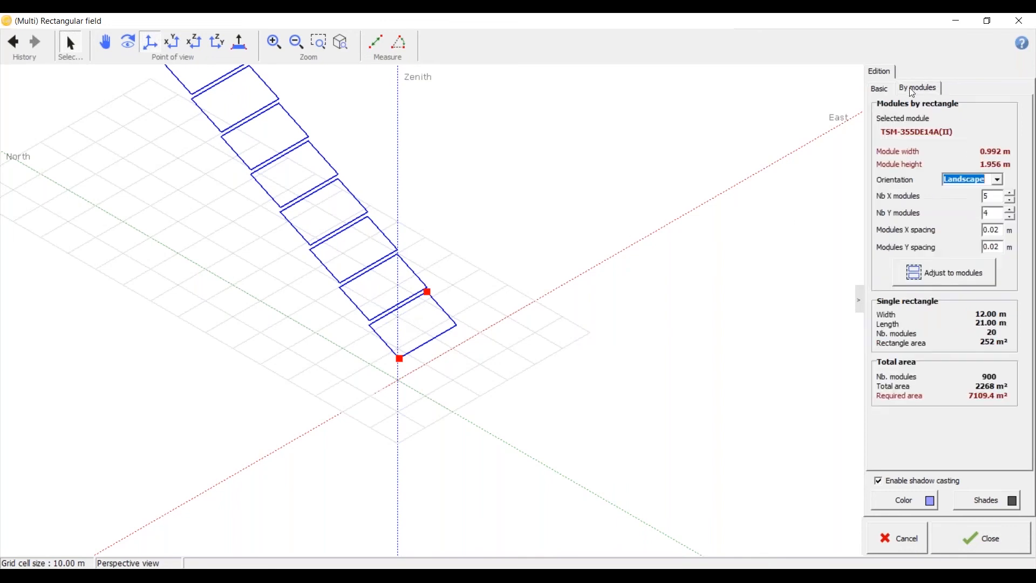
{"action": "double_click", "coordinate": [994, 196]}
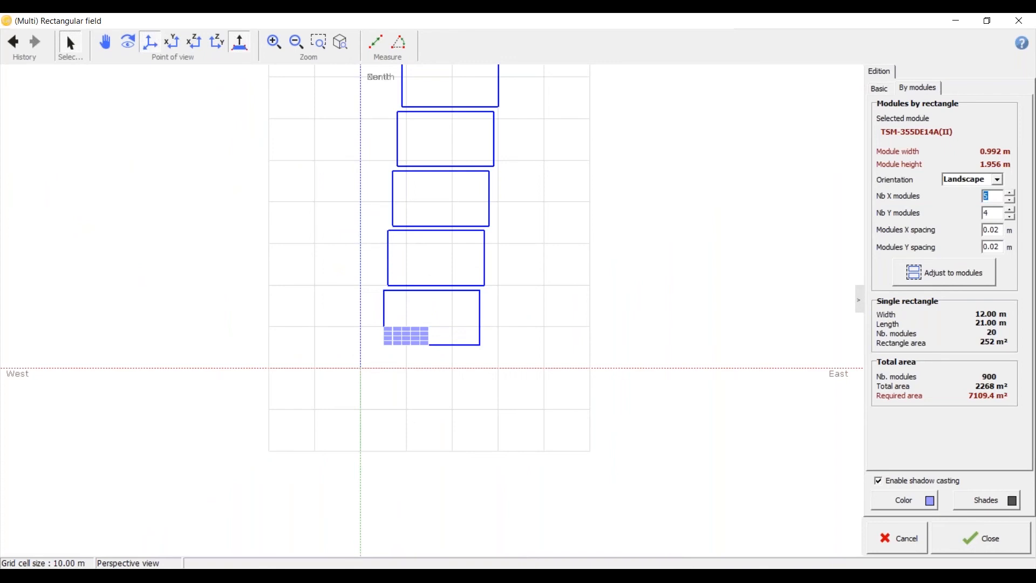
{"action": "type", "text": "9"}
{"action": "left_click", "coordinate": [993, 215]}
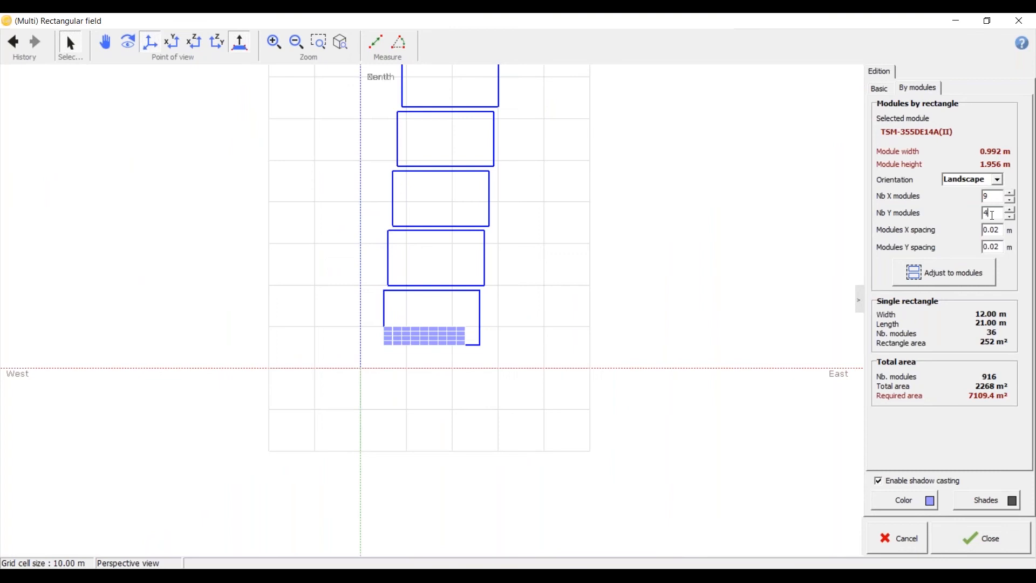
{"action": "type", "text": "2"}
{"action": "left_click_drag", "start_coordinate": [993, 215], "coordinate": [964, 219]}
{"action": "type", "text": "2"}
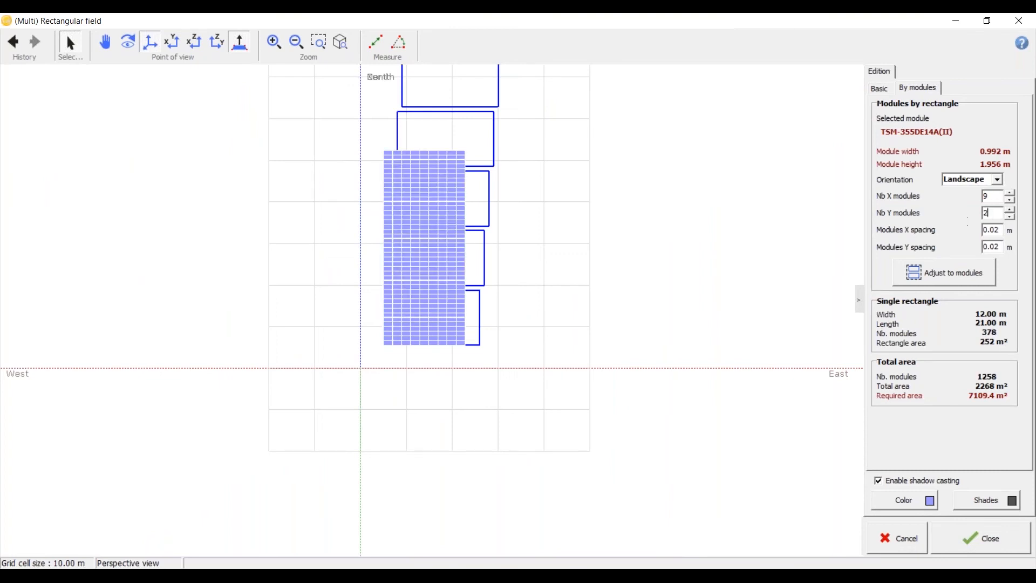
Step: Set the module orientation to Portrait and adjust the first rectangle to its modules
{"action": "left_click", "coordinate": [998, 181]}
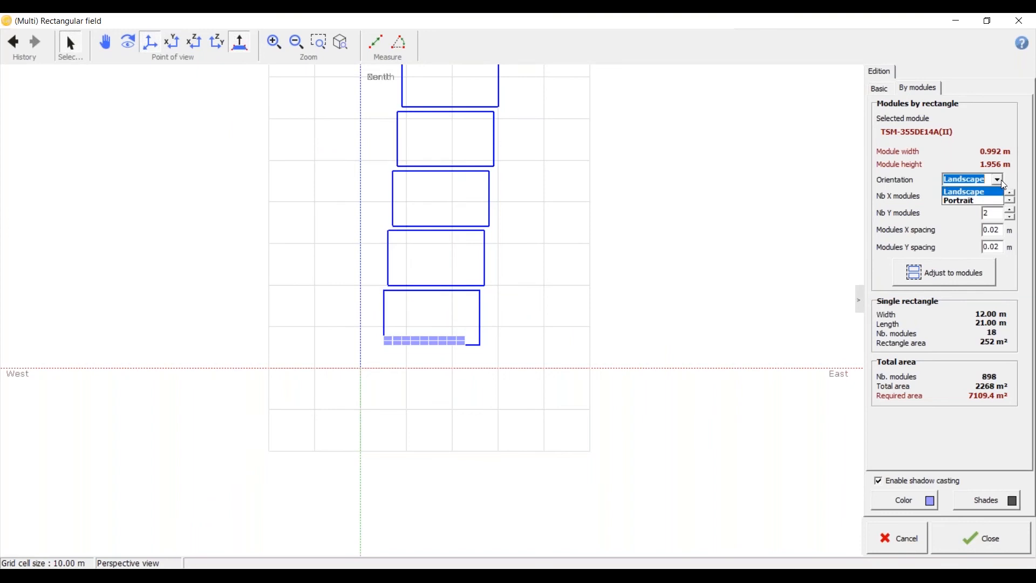
{"action": "left_click", "coordinate": [986, 200]}
{"action": "scroll", "coordinate": [412, 324], "scroll_direction": "up", "scroll_amount": 5}
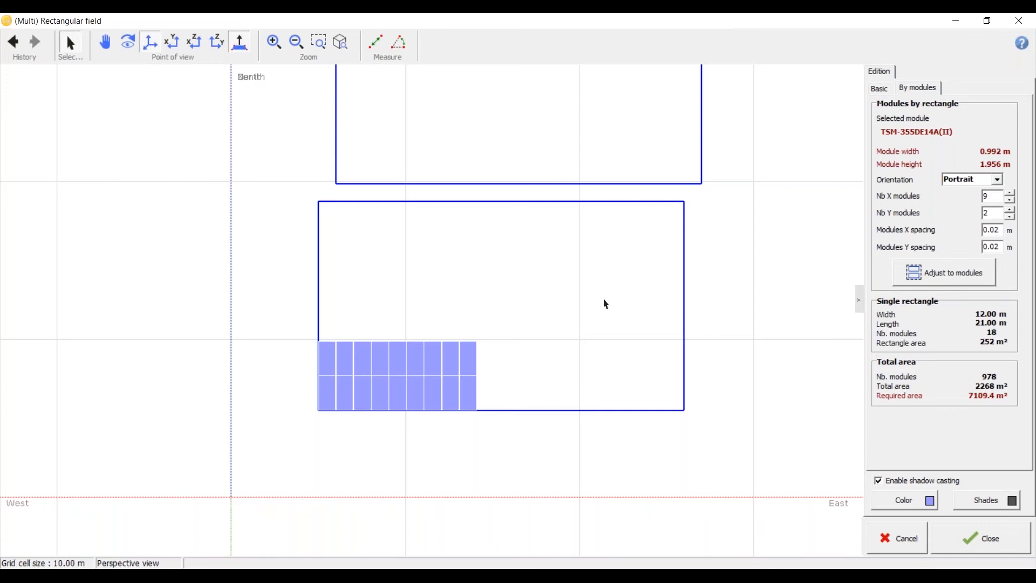
{"action": "left_click", "coordinate": [921, 265]}
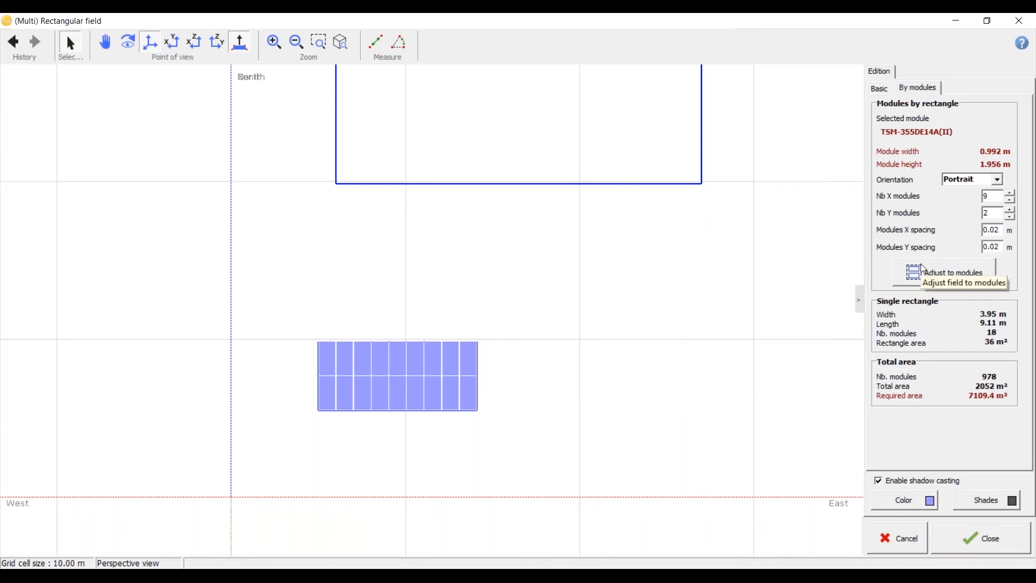
Step: Close the rectangular field's editor and delete the field from the scene
{"action": "left_click", "coordinate": [1009, 533]}
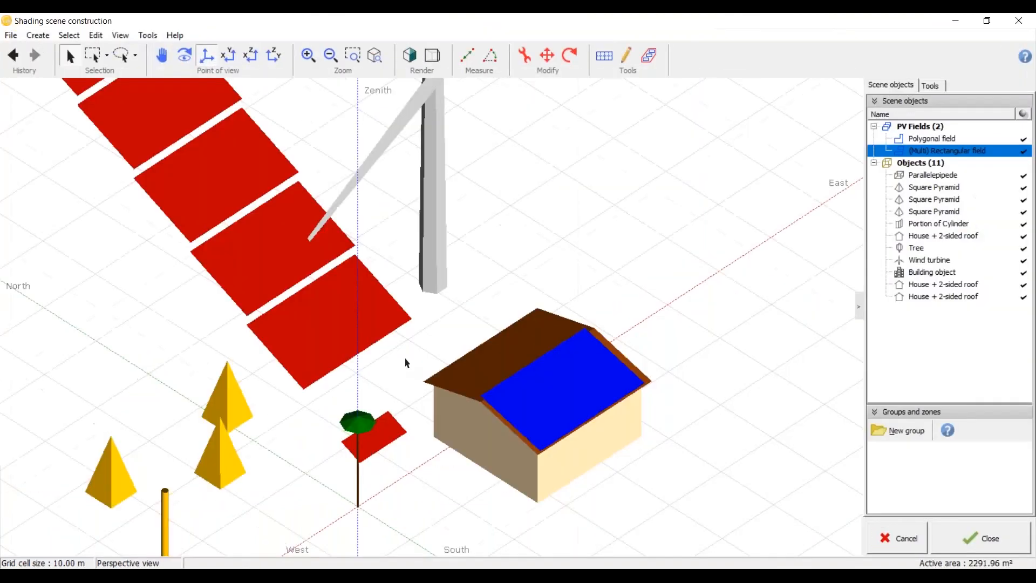
{"action": "middle_click_drag", "start_coordinate": [405, 359], "coordinate": [516, 465]}
{"action": "key", "text": "Delete"}
{"action": "scroll", "coordinate": [426, 282], "scroll_direction": "down", "scroll_amount": 5}
{"action": "scroll", "coordinate": [425, 355], "scroll_direction": "up", "scroll_amount": 5}
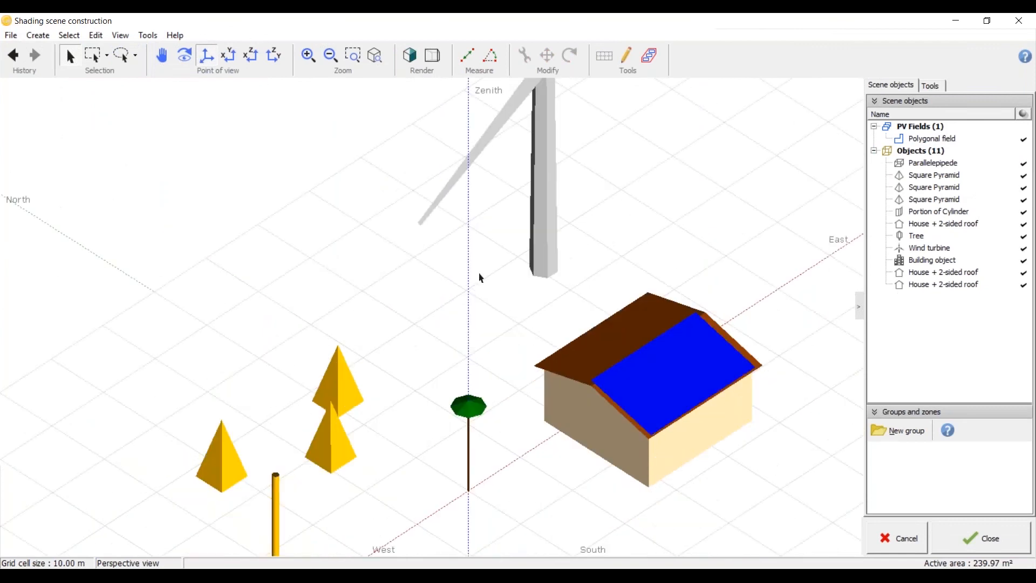
Step: Select every object in the scene and move them all together far to the north-east of the origin, as seen from above
{"action": "left_click", "coordinate": [227, 58]}
{"action": "scroll", "coordinate": [316, 327], "scroll_direction": "down", "scroll_amount": 4}
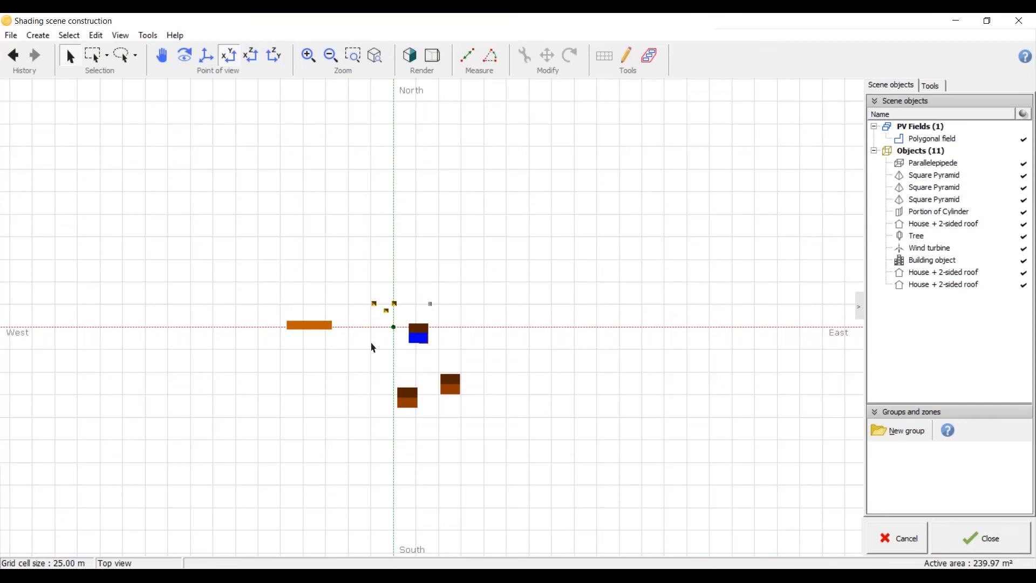
{"action": "key", "text": "ctrl+a"}
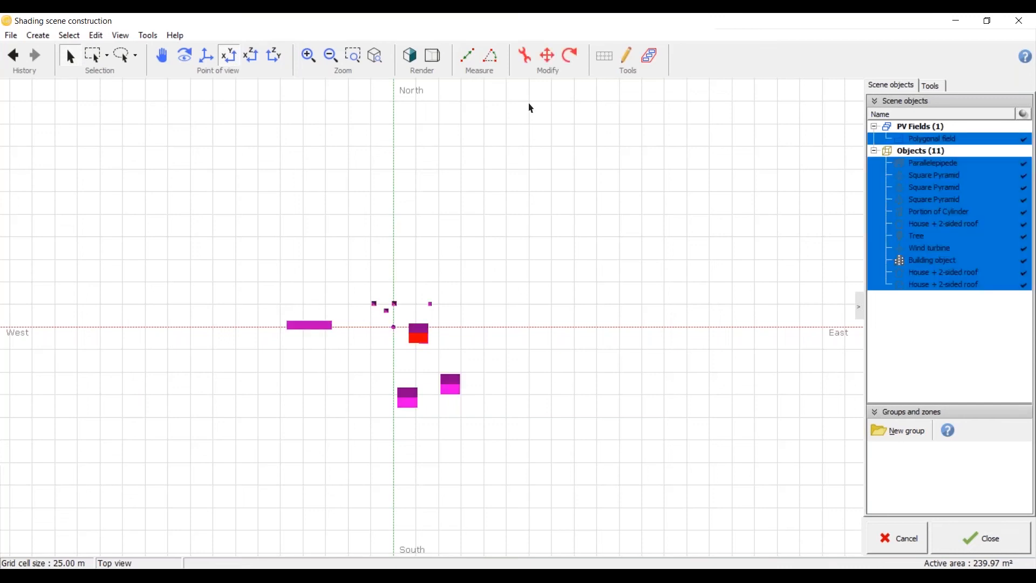
{"action": "left_click", "coordinate": [548, 56]}
{"action": "left_click_drag", "start_coordinate": [392, 358], "coordinate": [787, 176]}
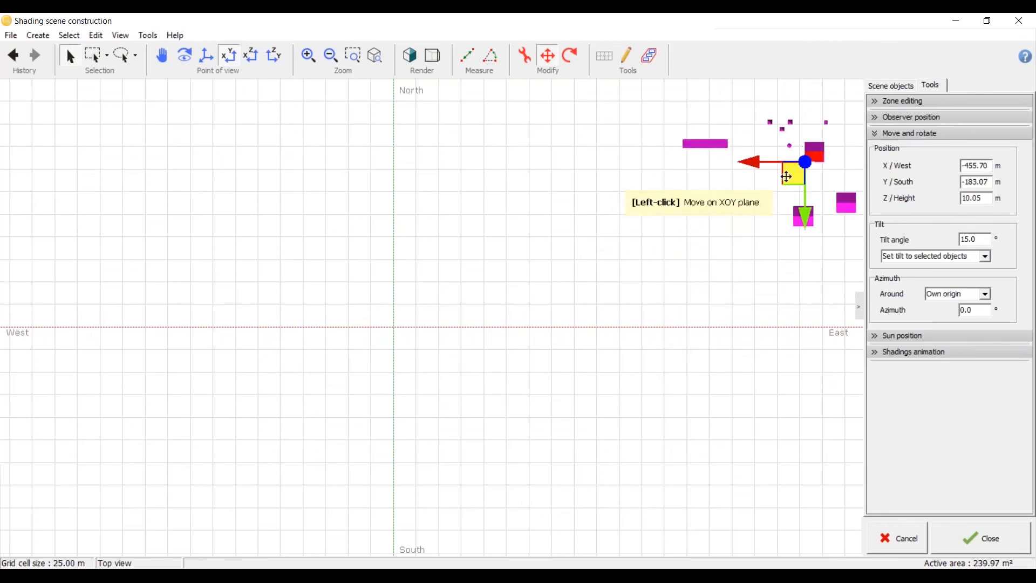
{"action": "left_click", "coordinate": [206, 55]}
{"action": "left_click", "coordinate": [228, 55]}
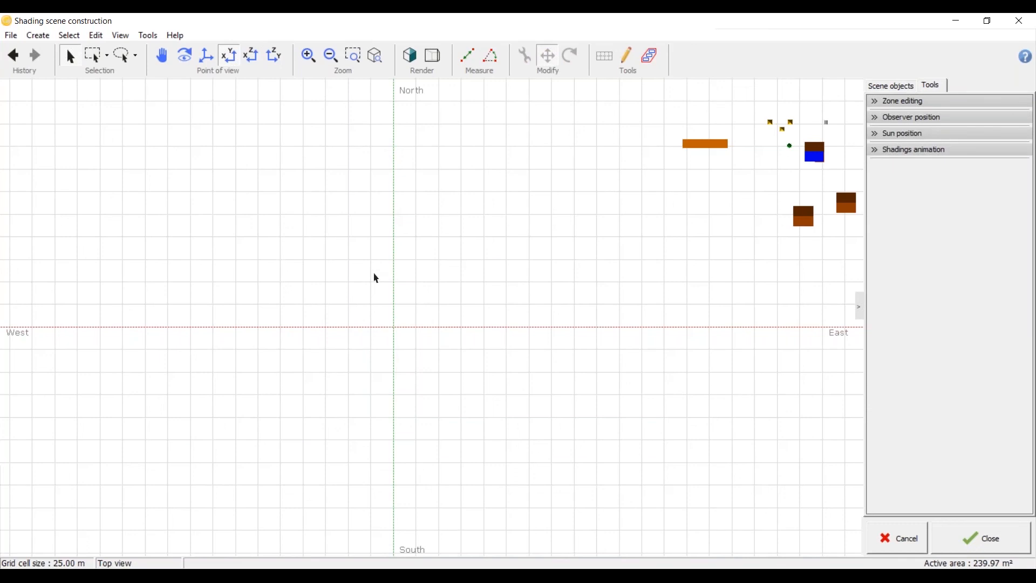
Step: Save the shading scene as the model "sample 3D"
{"action": "key", "text": "ctrl+s"}
{"action": "key", "text": "Return"}
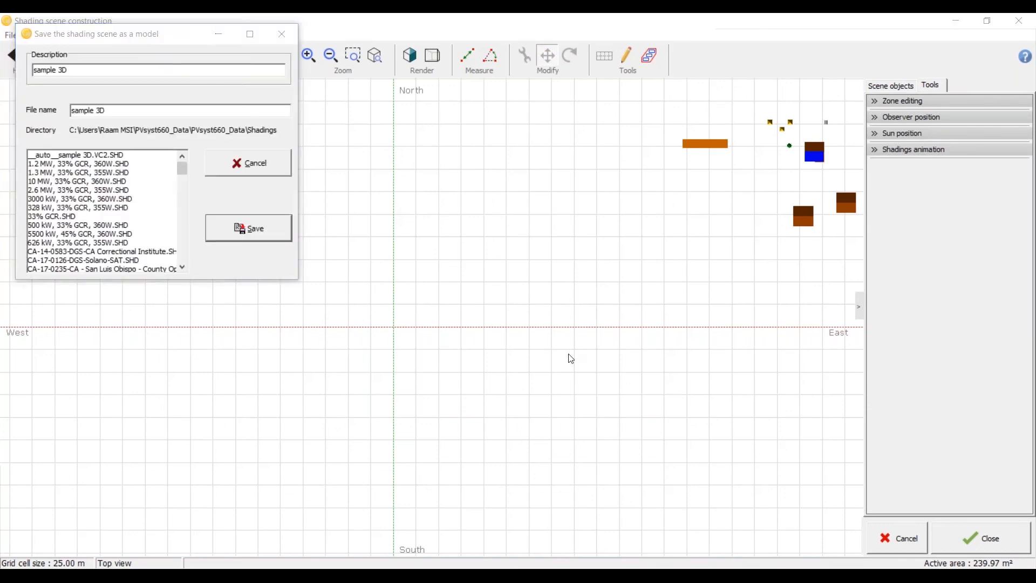
{"action": "left_click", "coordinate": [568, 353]}
Step: Create a rectangular PV plane sized by modules, with 9 modules in X and 2 modules in Y
{"action": "left_click", "coordinate": [37, 35]}
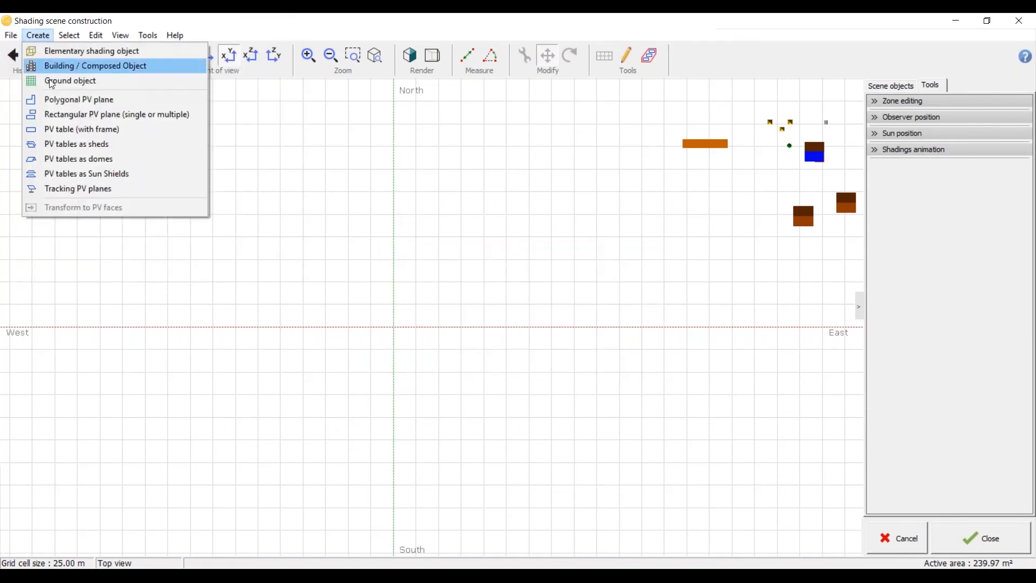
{"action": "left_click", "coordinate": [64, 122]}
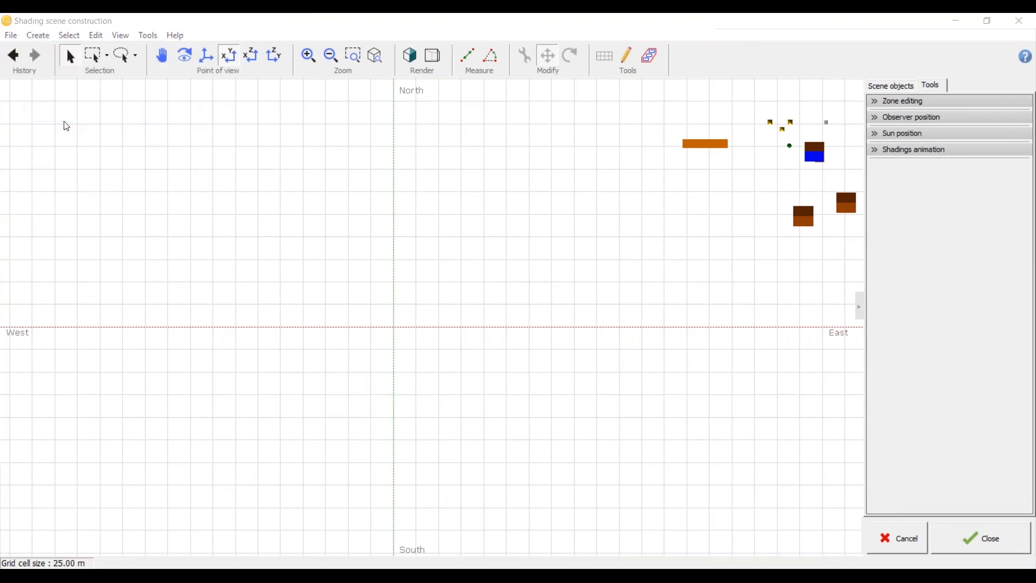
{"action": "left_click_drag", "start_coordinate": [425, 255], "coordinate": [803, 181]}
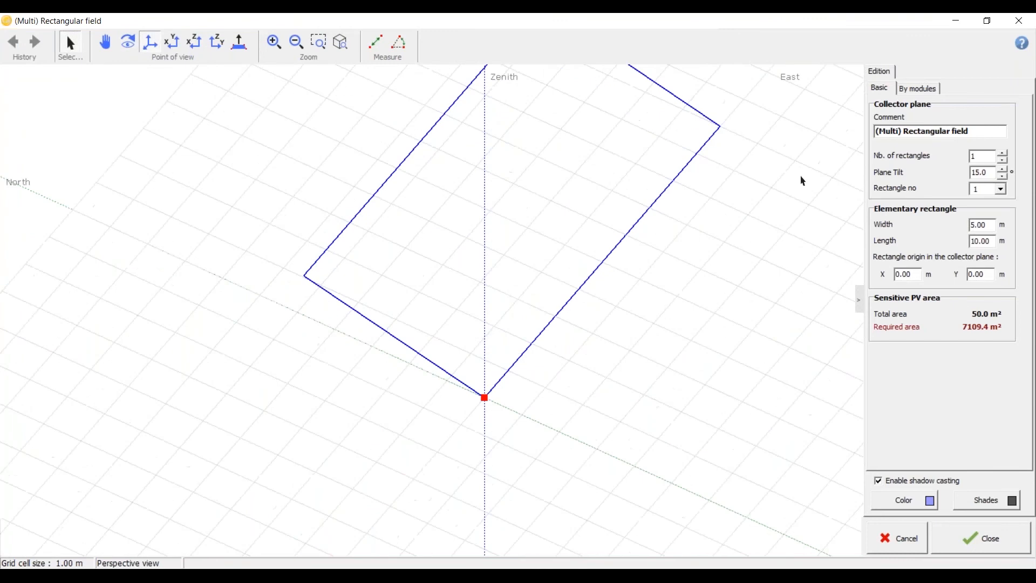
{"action": "left_click", "coordinate": [918, 88]}
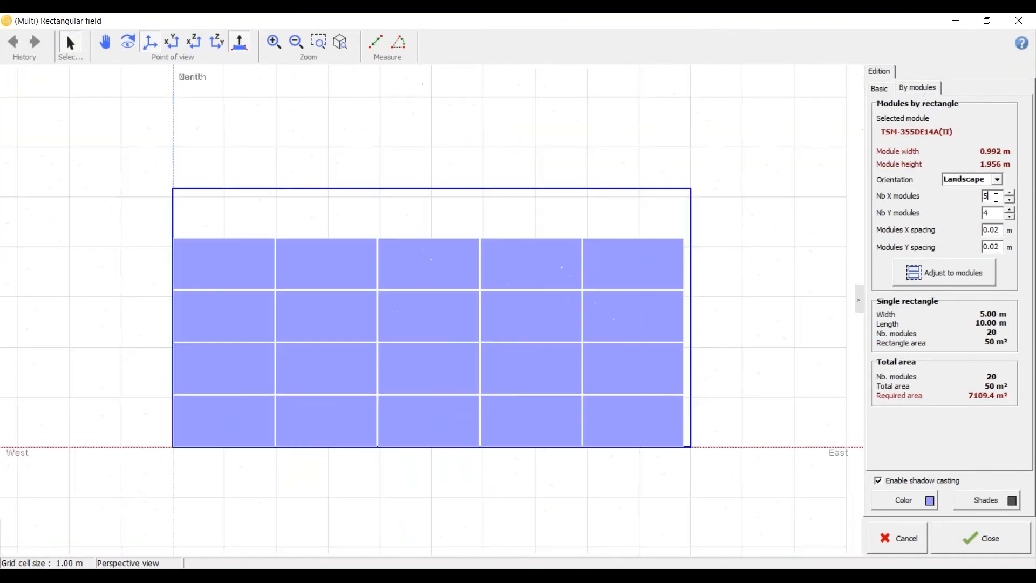
{"action": "key", "text": "Tab"}
{"action": "type", "text": "2"}
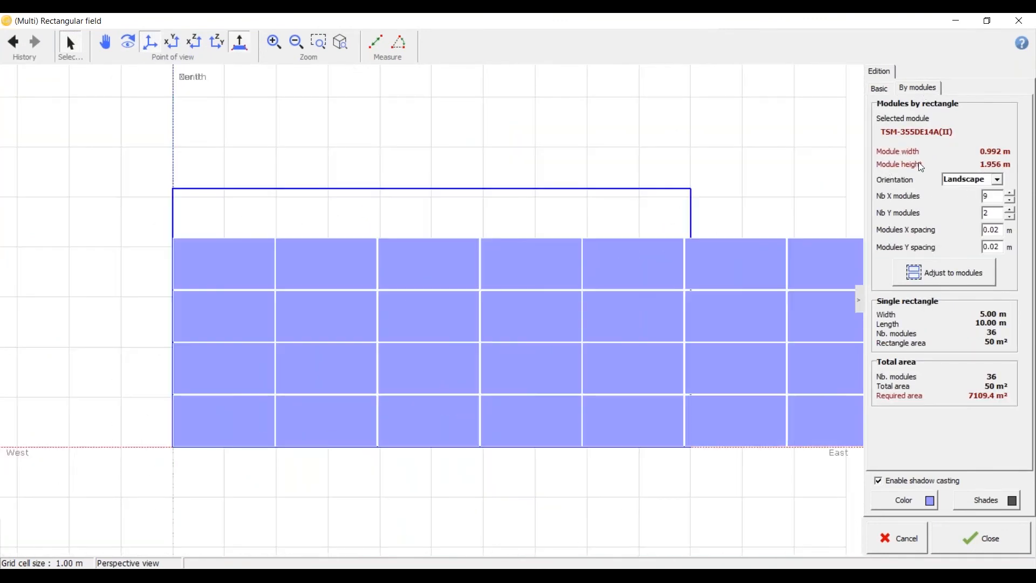
Step: Set the module orientation to Portrait and adjust the rectangle to its modules
{"action": "left_click", "coordinate": [988, 178]}
{"action": "left_click", "coordinate": [978, 194]}
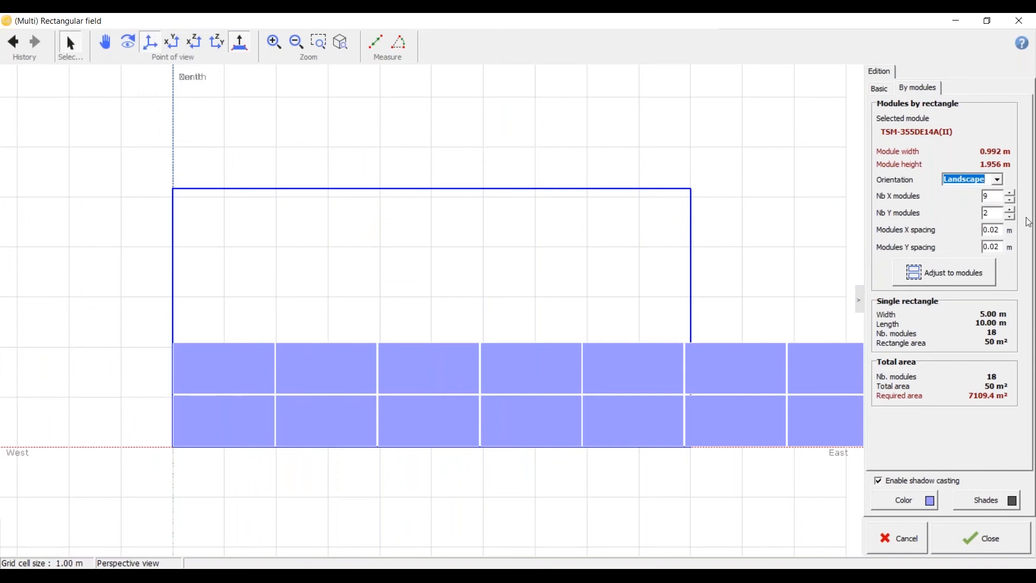
{"action": "left_click", "coordinate": [997, 179]}
{"action": "left_click", "coordinate": [989, 201]}
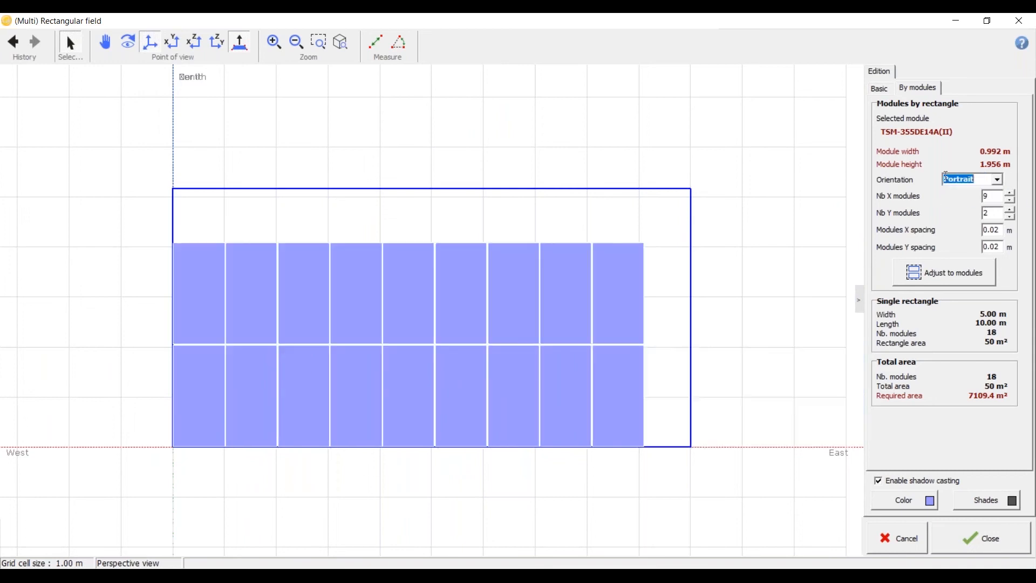
{"action": "left_click", "coordinate": [978, 281]}
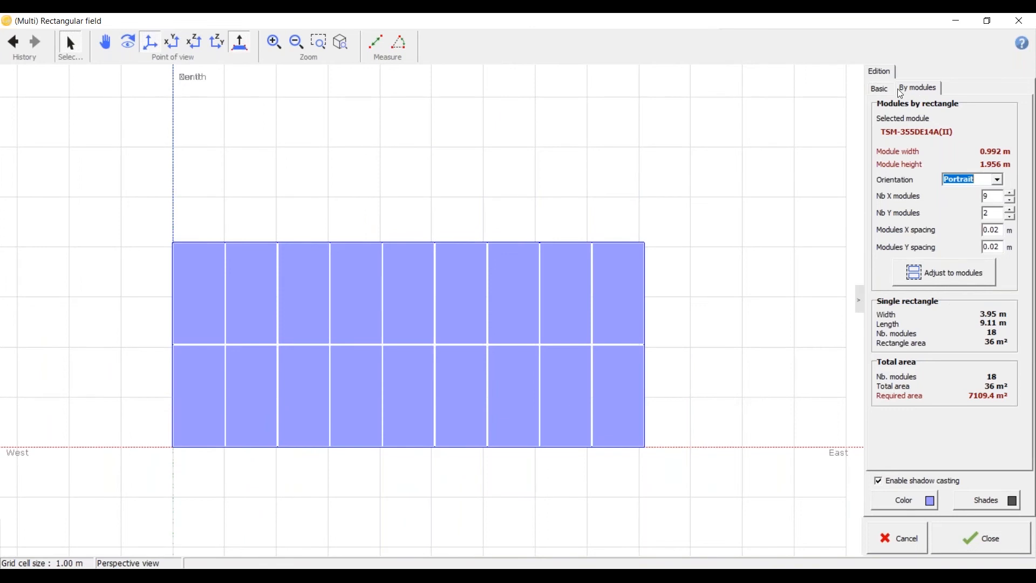
Step: Set the number of rectangles to 10 and bring the rectangular field into the scene at the origin
{"action": "left_click", "coordinate": [881, 89]}
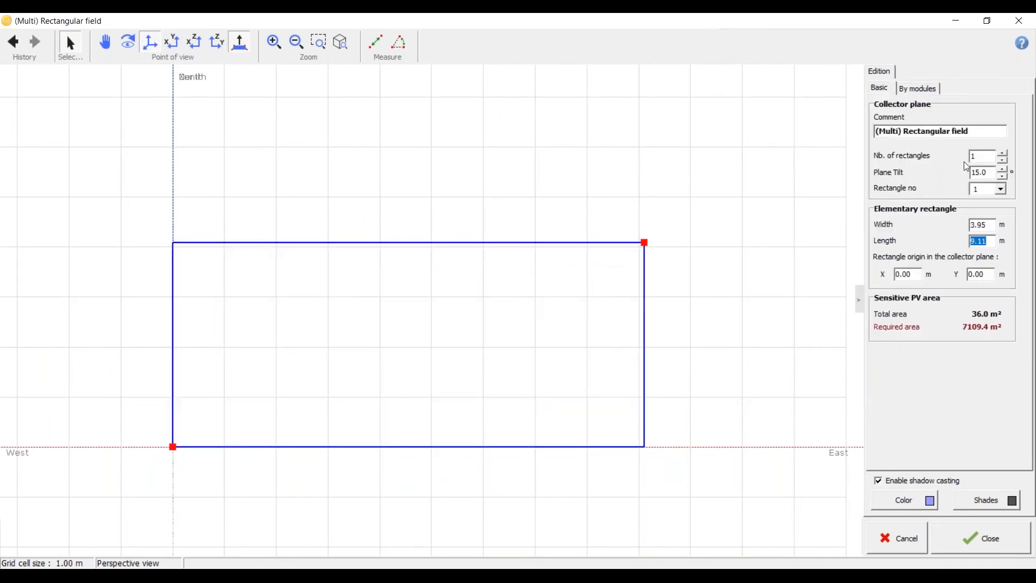
{"action": "left_click_drag", "start_coordinate": [986, 156], "coordinate": [942, 157]}
{"action": "type", "text": "10"}
{"action": "left_click", "coordinate": [998, 539]}
{"action": "scroll", "coordinate": [412, 329], "scroll_direction": "up", "scroll_amount": 9}
{"action": "middle_click_drag", "start_coordinate": [409, 354], "coordinate": [427, 481]}
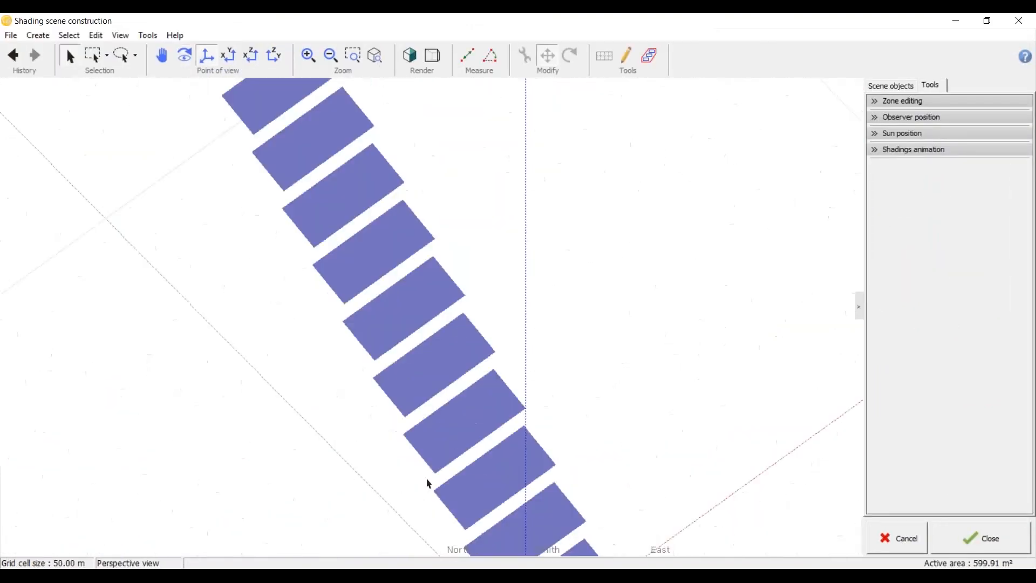
{"action": "scroll", "coordinate": [389, 306], "scroll_direction": "down", "scroll_amount": 5}
{"action": "scroll", "coordinate": [392, 311], "scroll_direction": "up", "scroll_amount": 4}
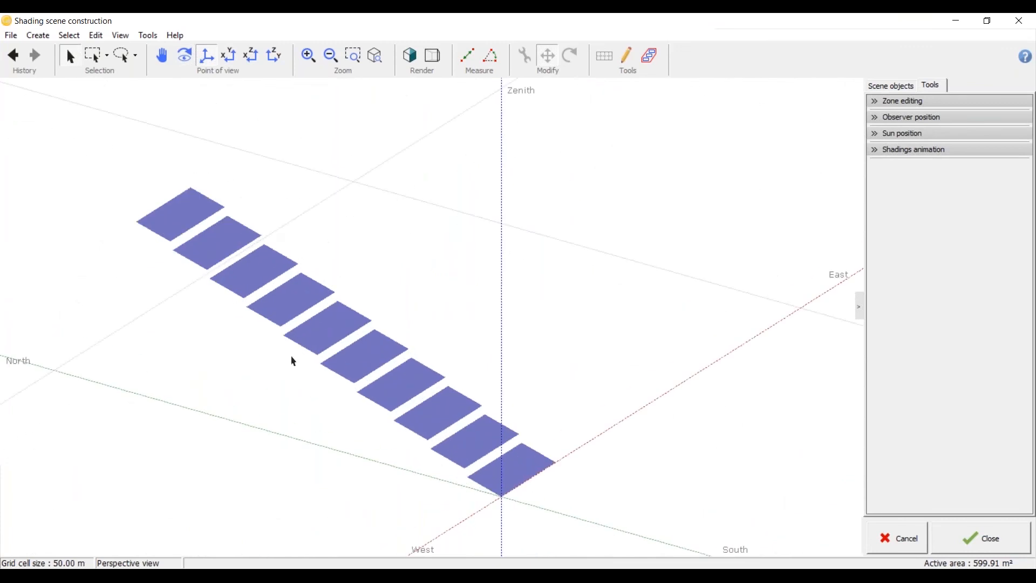
{"action": "middle_click_drag", "start_coordinate": [312, 426], "coordinate": [175, 313]}
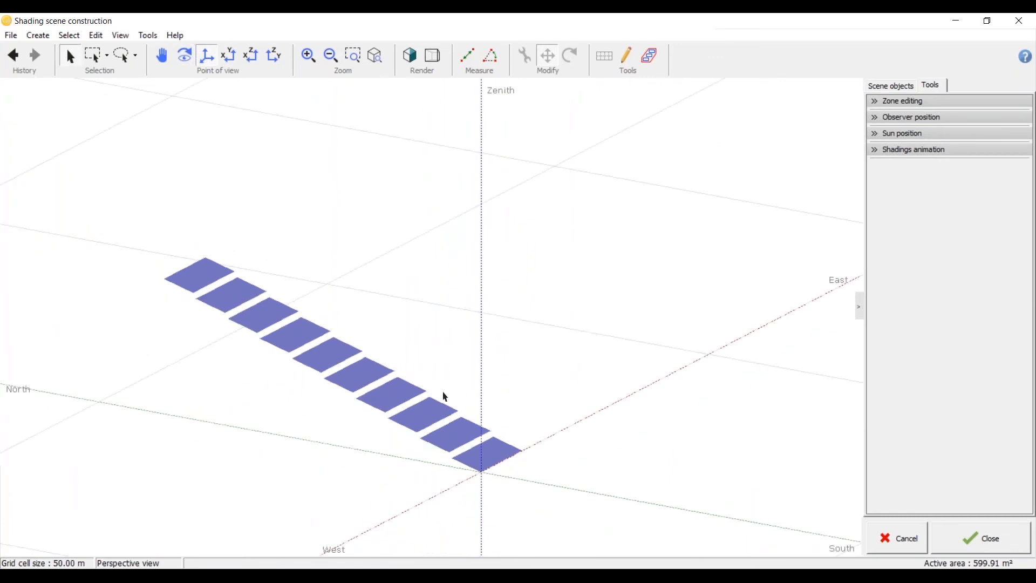
Step: Reopen the rectangular field, check its module layout, set the plane tilt to 0° and return to the scene
{"action": "middle_click_drag", "start_coordinate": [459, 365], "coordinate": [460, 365]}
{"action": "middle_click_drag", "start_coordinate": [392, 401], "coordinate": [392, 401]}
{"action": "double_click", "coordinate": [394, 406]}
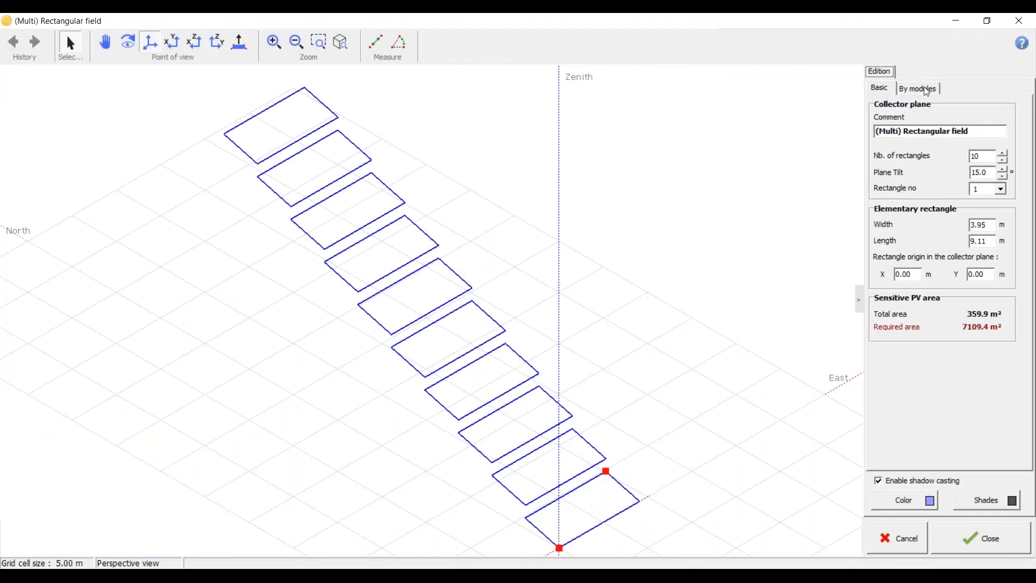
{"action": "left_click", "coordinate": [925, 89]}
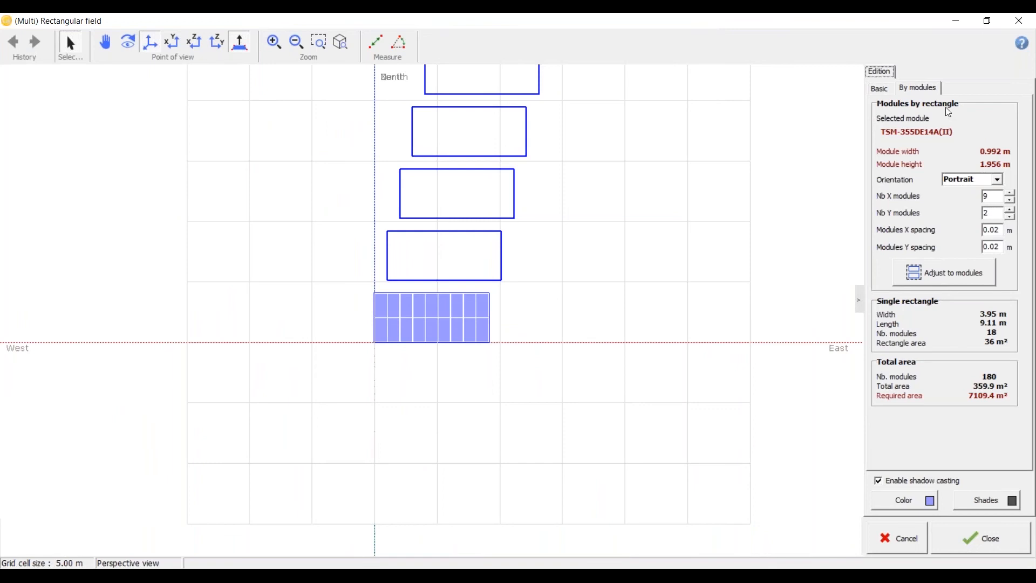
{"action": "left_click", "coordinate": [884, 88]}
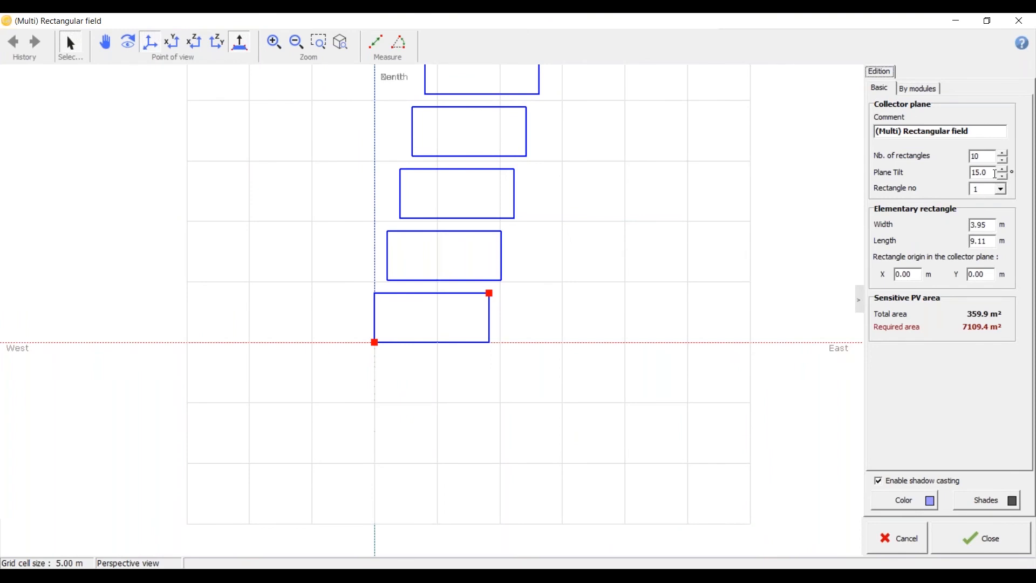
{"action": "scroll", "coordinate": [418, 367], "scroll_direction": "down", "scroll_amount": 2}
{"action": "middle_click_drag", "start_coordinate": [416, 363], "coordinate": [303, 282]}
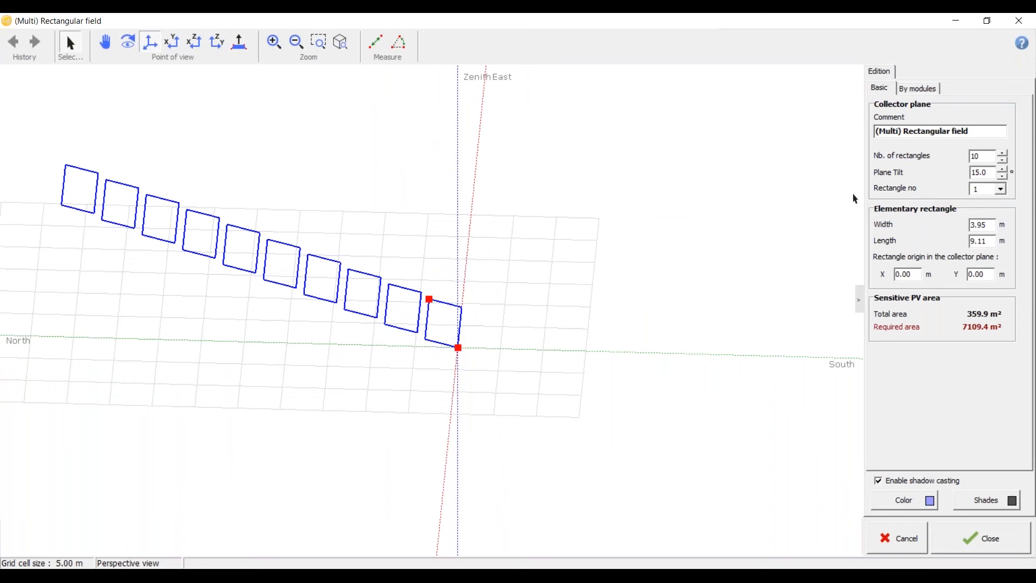
{"action": "left_click_drag", "start_coordinate": [991, 173], "coordinate": [900, 178]}
{"action": "type", "text": "0"}
{"action": "left_click", "coordinate": [984, 152]}
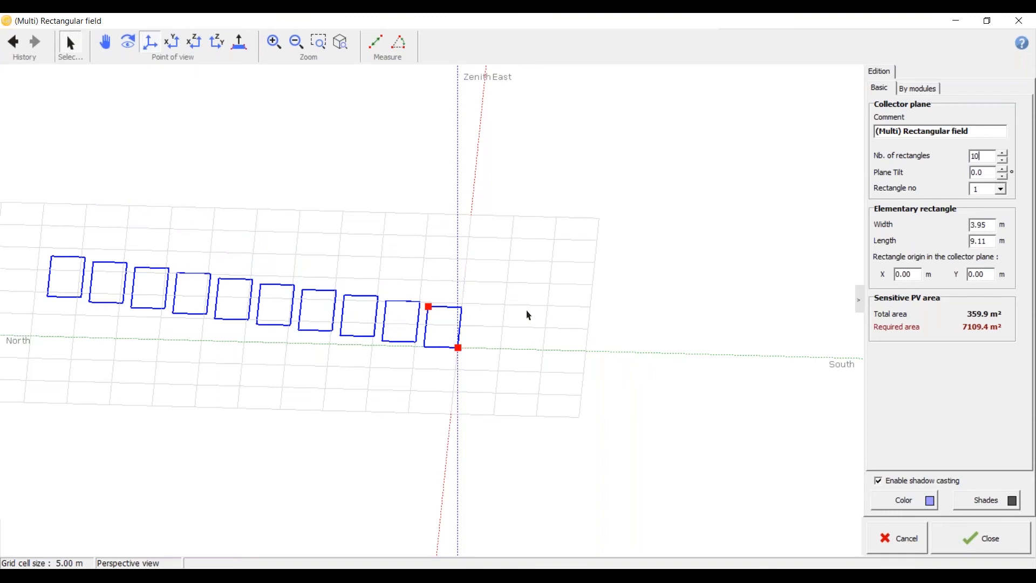
{"action": "left_click", "coordinate": [957, 537]}
Step: Select the flat rectangular field in the scene and collapse its move-and-rotate settings and the scene objects list
{"action": "mouse_move", "coordinate": [479, 370]}
{"action": "left_mouse_down"}
{"action": "mouse_move", "coordinate": [381, 448]}
{"action": "mouse_move", "coordinate": [272, 338]}
{"action": "left_mouse_up"}
{"action": "scroll", "coordinate": [322, 448], "scroll_direction": "up", "scroll_amount": 3}
{"action": "left_click_drag", "start_coordinate": [322, 430], "coordinate": [259, 426]}
{"action": "scroll", "coordinate": [347, 120], "scroll_direction": "up", "scroll_amount": 3}
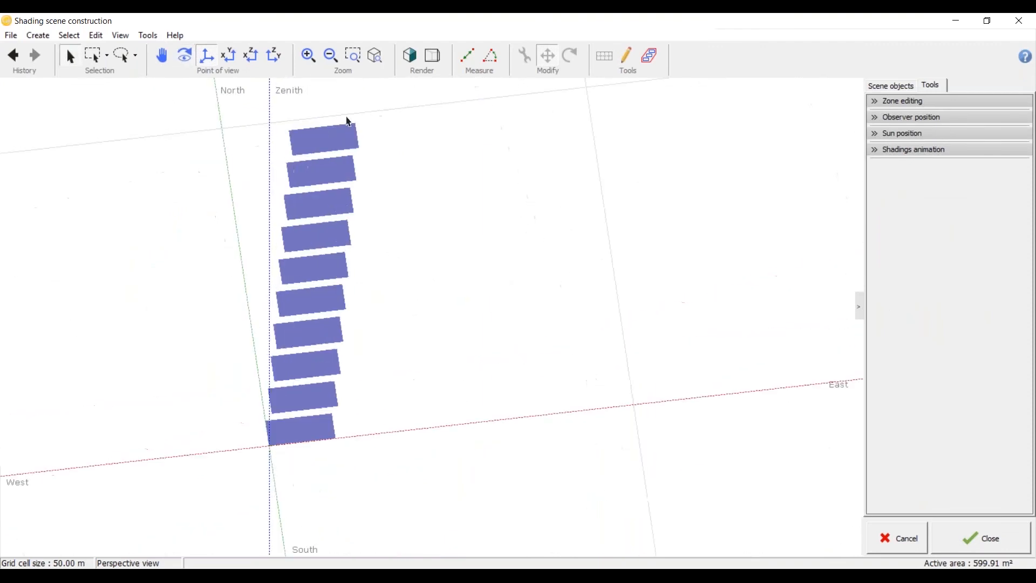
{"action": "scroll", "coordinate": [346, 120], "scroll_direction": "down", "scroll_amount": 4}
{"action": "scroll", "coordinate": [287, 293], "scroll_direction": "up", "scroll_amount": 4}
{"action": "left_click", "coordinate": [346, 427]}
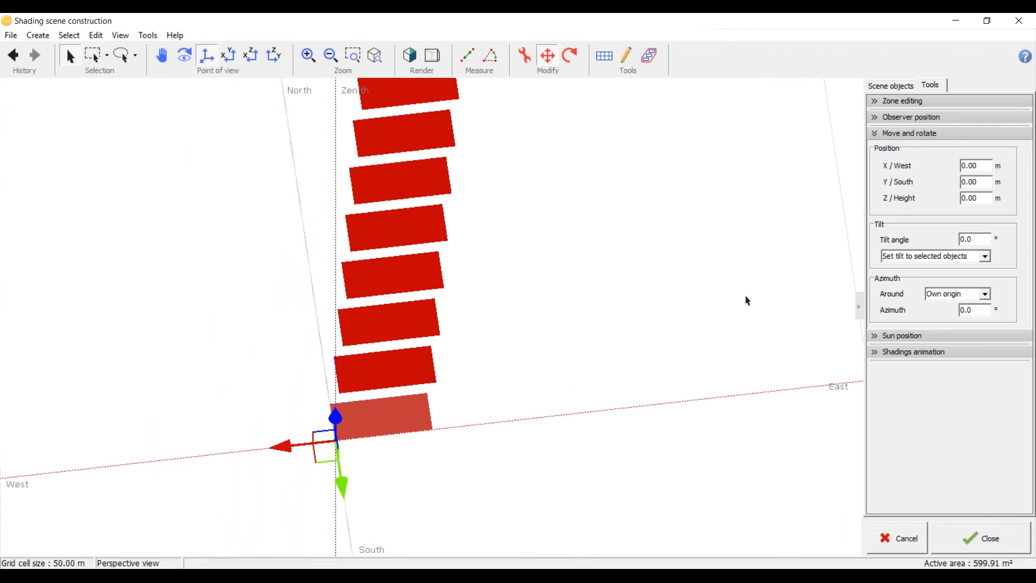
{"action": "left_click", "coordinate": [875, 136]}
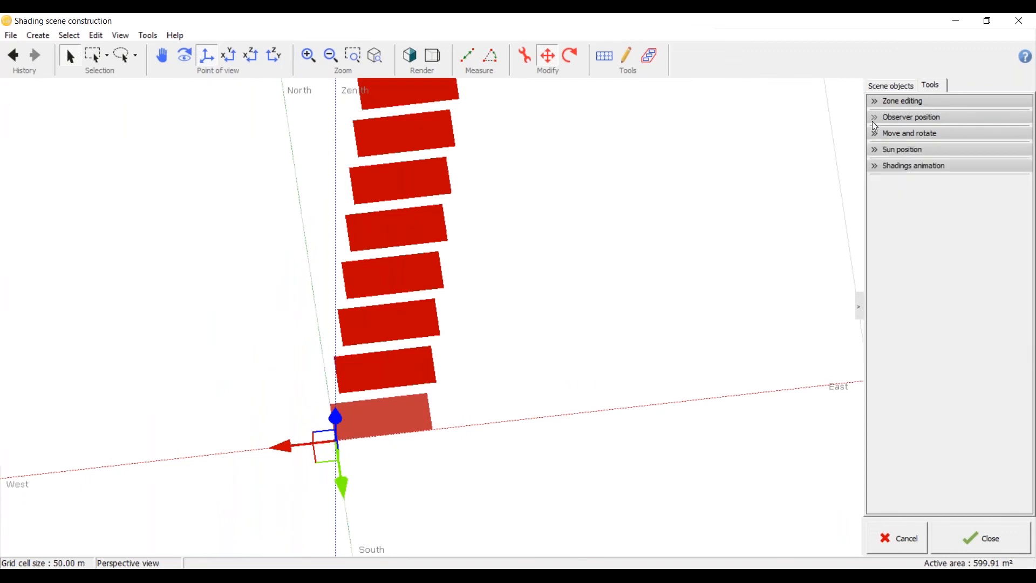
{"action": "left_click", "coordinate": [885, 88]}
{"action": "left_click", "coordinate": [875, 102]}
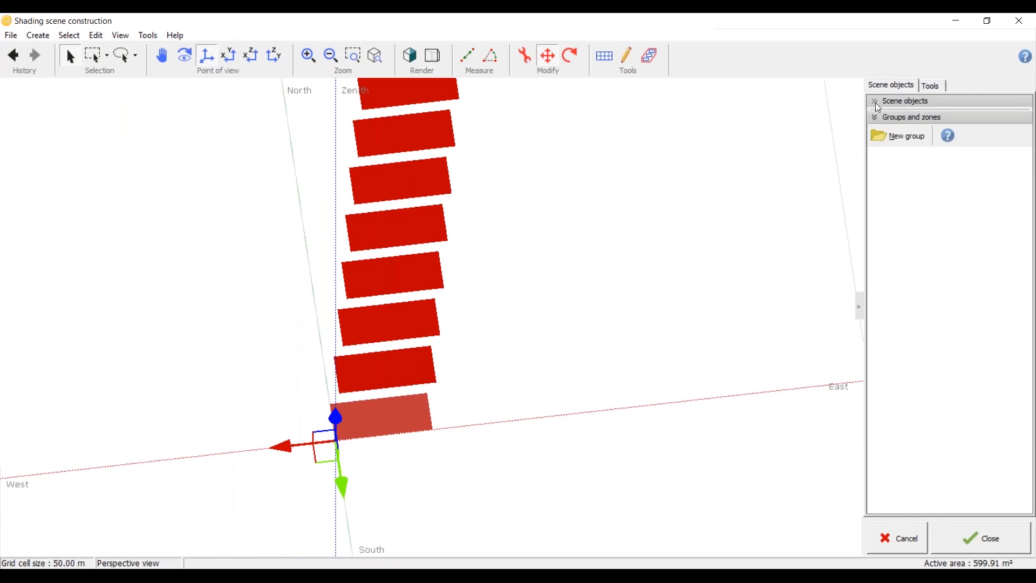
Step: Reopen the rectangular field for editing and review the arrangement of its rectangles and modules
{"action": "left_click", "coordinate": [414, 412]}
{"action": "left_click", "coordinate": [403, 418]}
{"action": "double_click", "coordinate": [386, 420]}
{"action": "scroll", "coordinate": [463, 356], "scroll_direction": "down", "scroll_amount": 5}
{"action": "right_click_drag", "start_coordinate": [463, 355], "coordinate": [456, 469]}
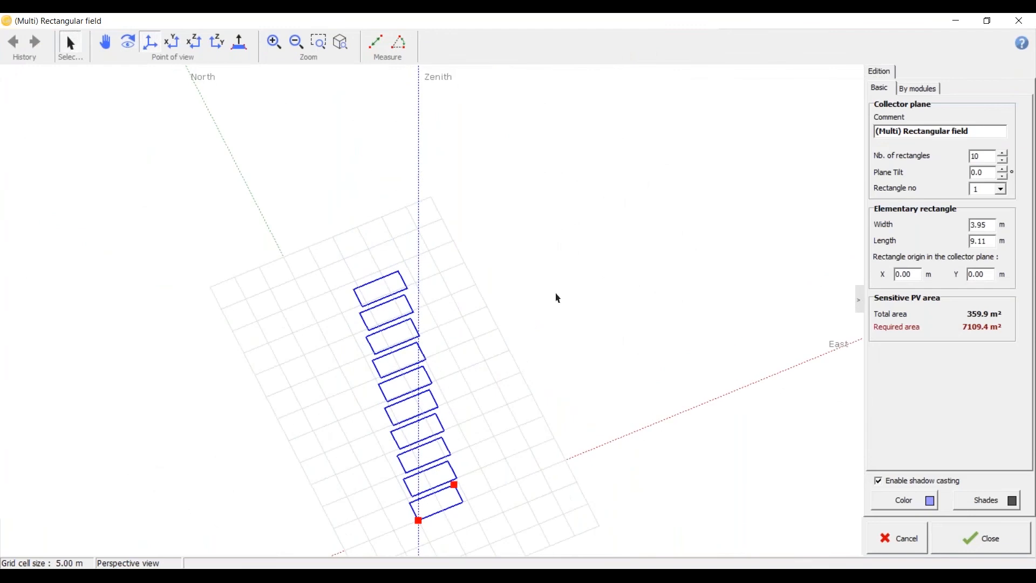
{"action": "left_click", "coordinate": [905, 89]}
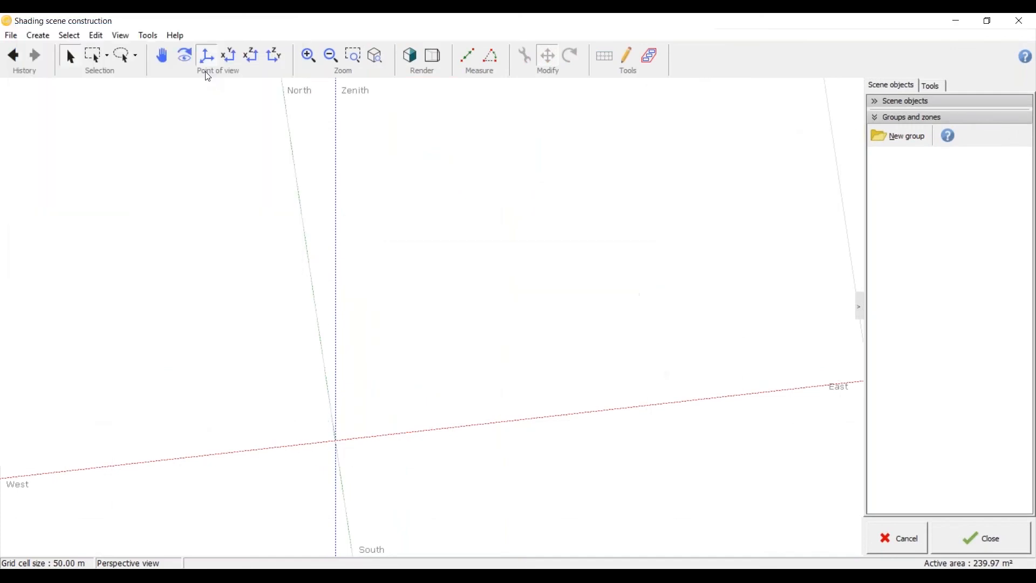
Step: Create a new field of PV tables as sheds, starting from the top view of the scene
{"action": "left_click", "coordinate": [229, 55]}
{"action": "left_click", "coordinate": [38, 35]}
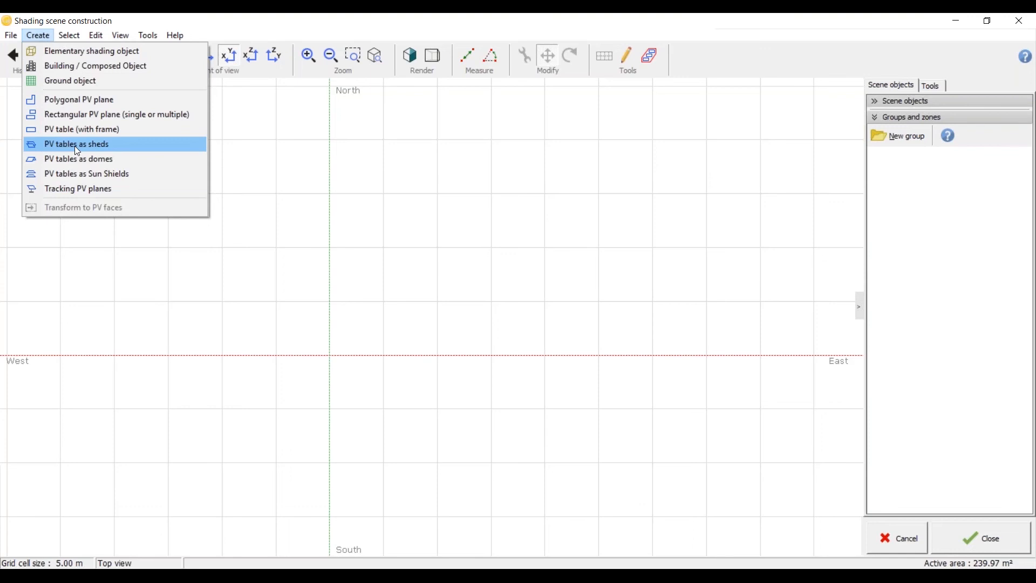
{"action": "left_click", "coordinate": [75, 147]}
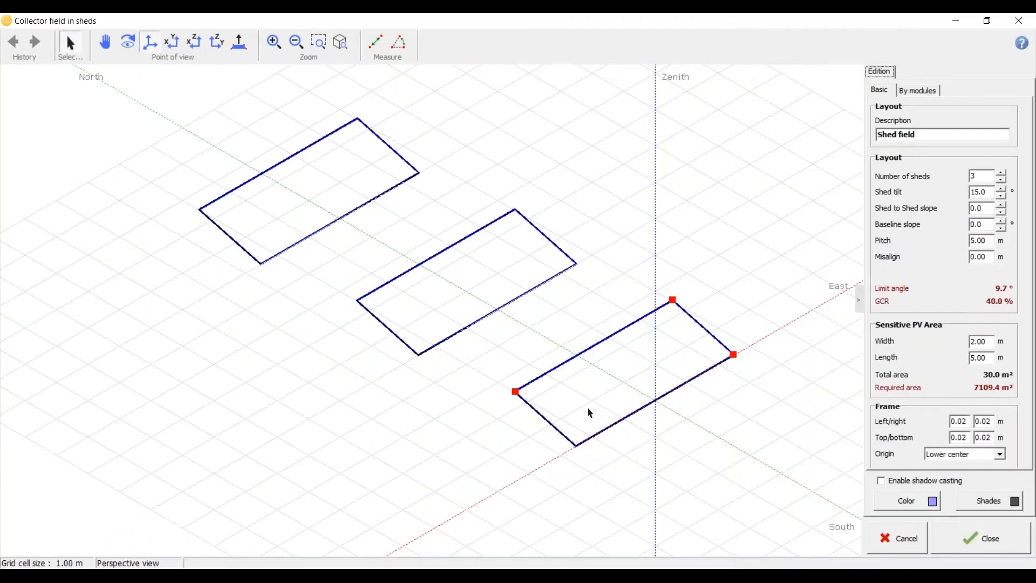
{"action": "left_click", "coordinate": [485, 575]}
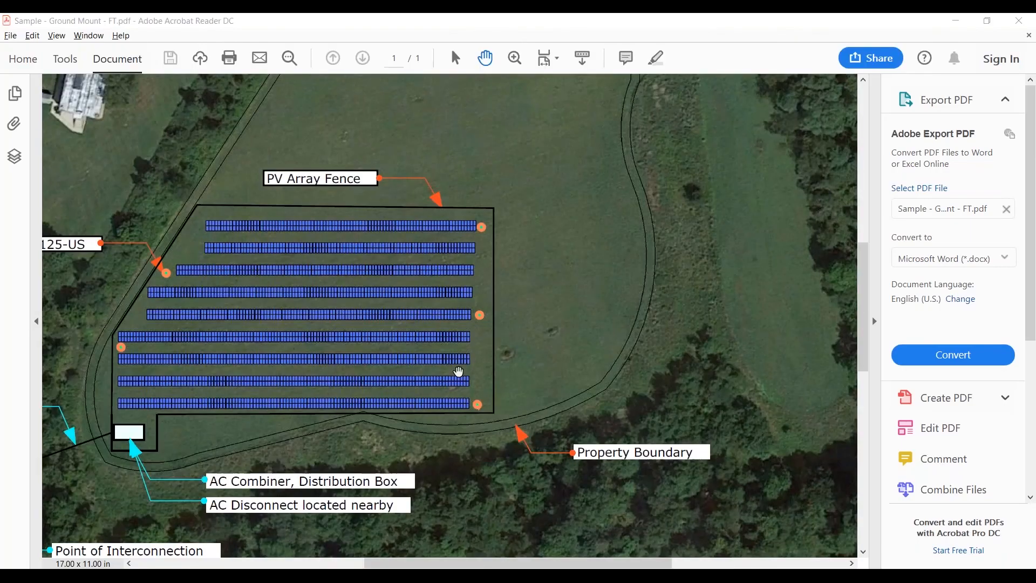
{"action": "key", "text": "alt+Tab"}
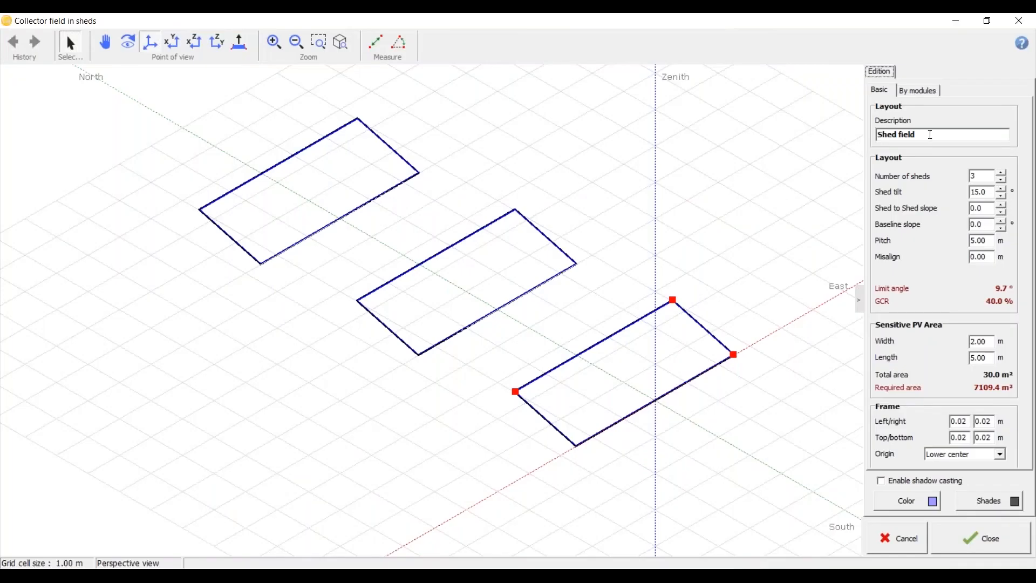
Step: Set the number of sheds to 9 and the shed tilt to 25°
{"action": "double_click", "coordinate": [986, 174]}
{"action": "type", "text": "9"}
{"action": "double_click", "coordinate": [990, 189]}
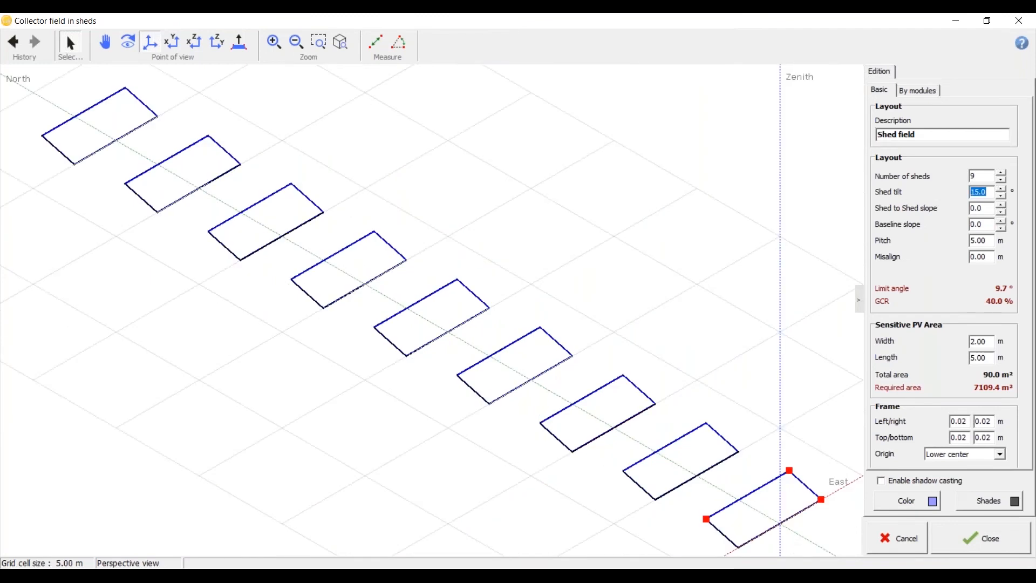
{"action": "type", "text": "25"}
{"action": "key", "text": "Return"}
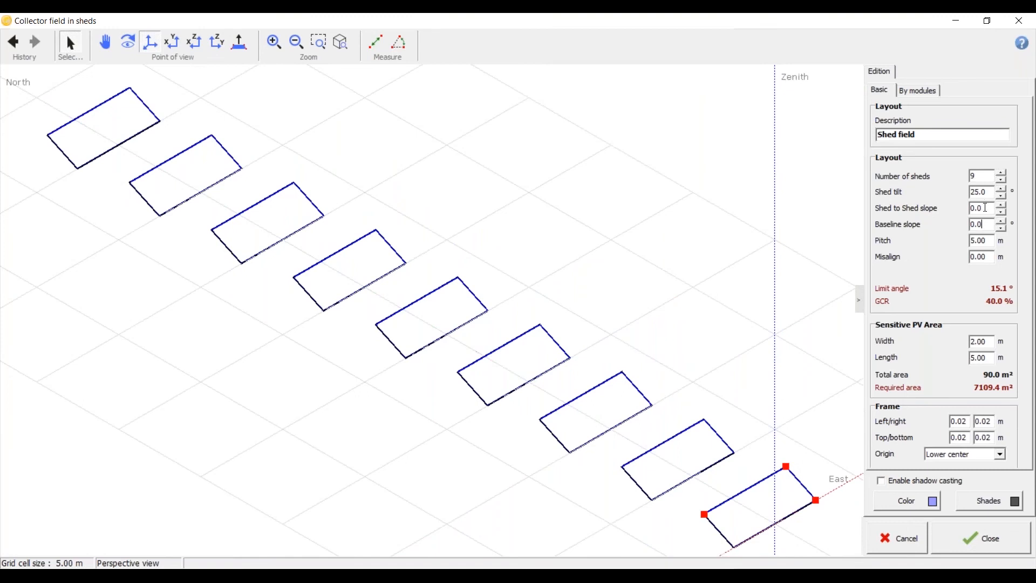
Step: Open the shed pitch value for editing and switch to "Sample - Ground Mount - FT.pdf" to consult its system description for the pitch
{"action": "double_click", "coordinate": [992, 238]}
{"action": "scroll", "coordinate": [538, 420], "scroll_direction": "down", "scroll_amount": 1}
{"action": "scroll", "coordinate": [537, 419], "scroll_direction": "up", "scroll_amount": 2}
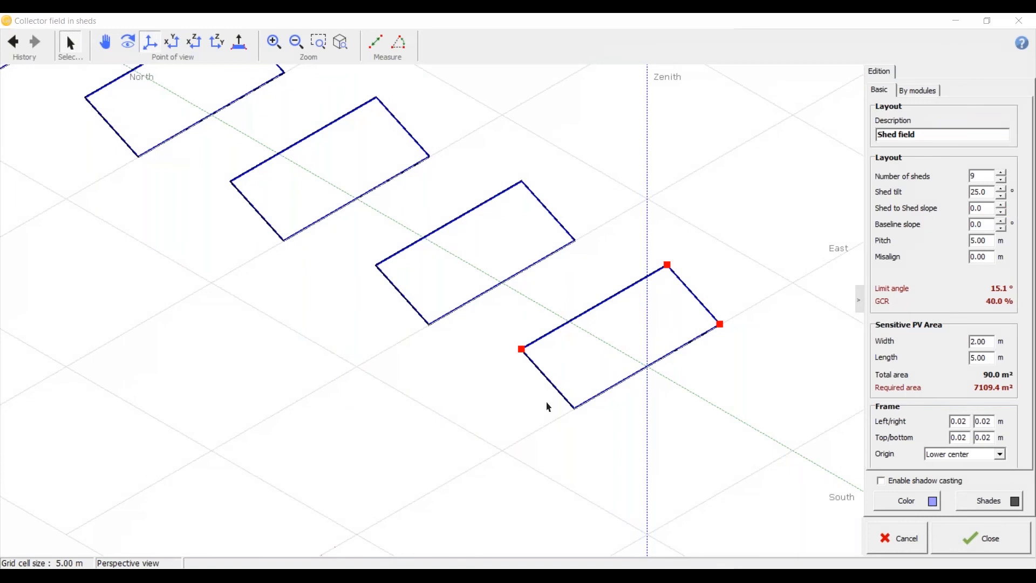
{"action": "key", "text": "alt+Tab"}
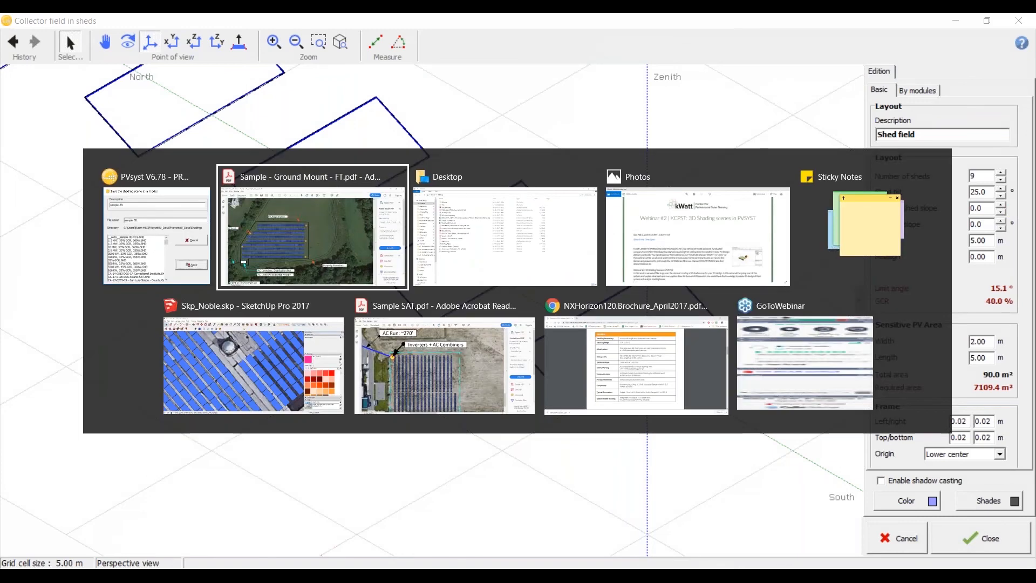
{"action": "scroll", "coordinate": [448, 313], "scroll_direction": "down", "scroll_amount": 5}
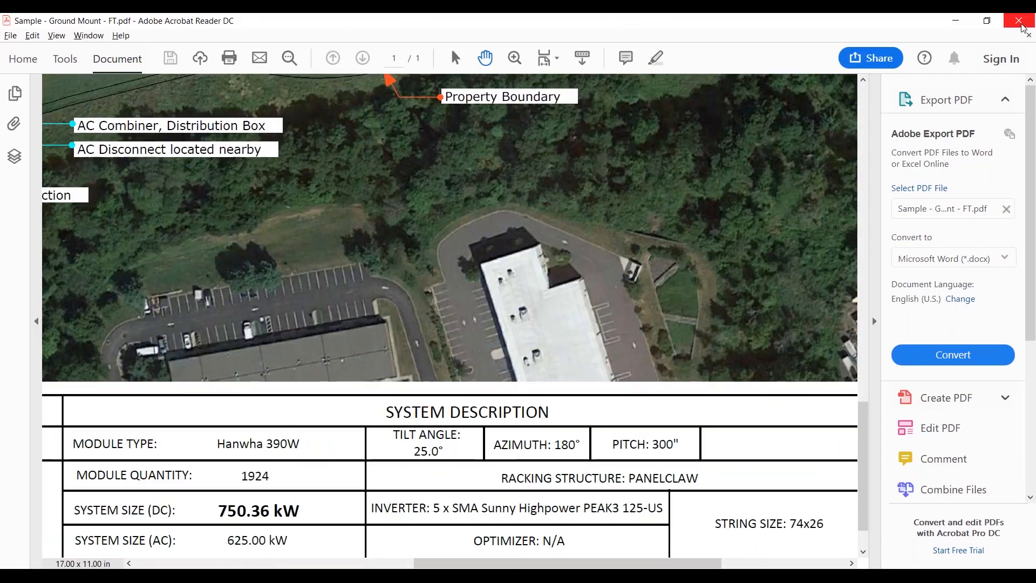
Step: Close the PDF and open the Calculator to convert the 300-inch pitch to metres
{"action": "left_click", "coordinate": [1020, 22]}
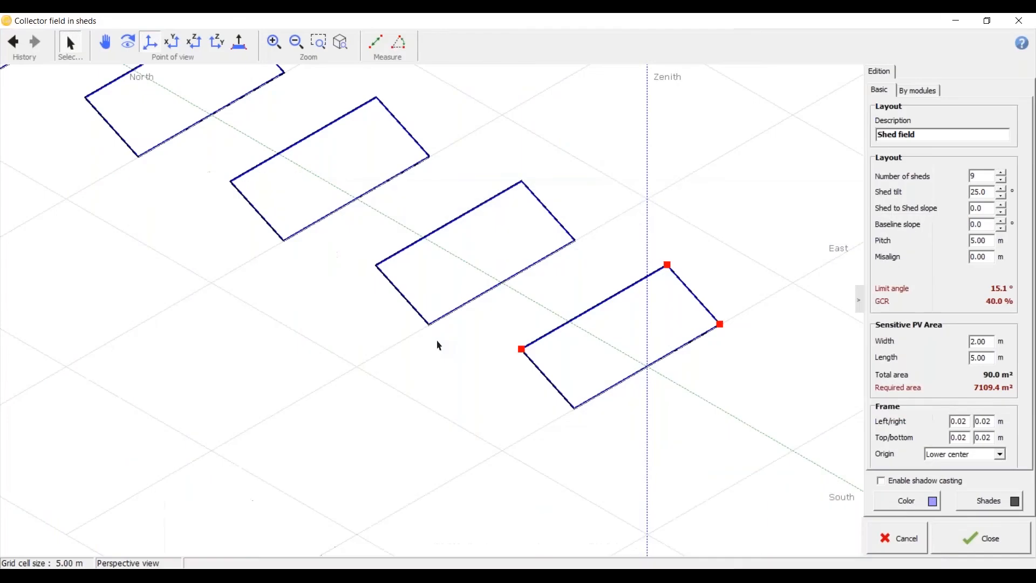
{"action": "key", "text": "super"}
{"action": "type", "text": "cvs"}
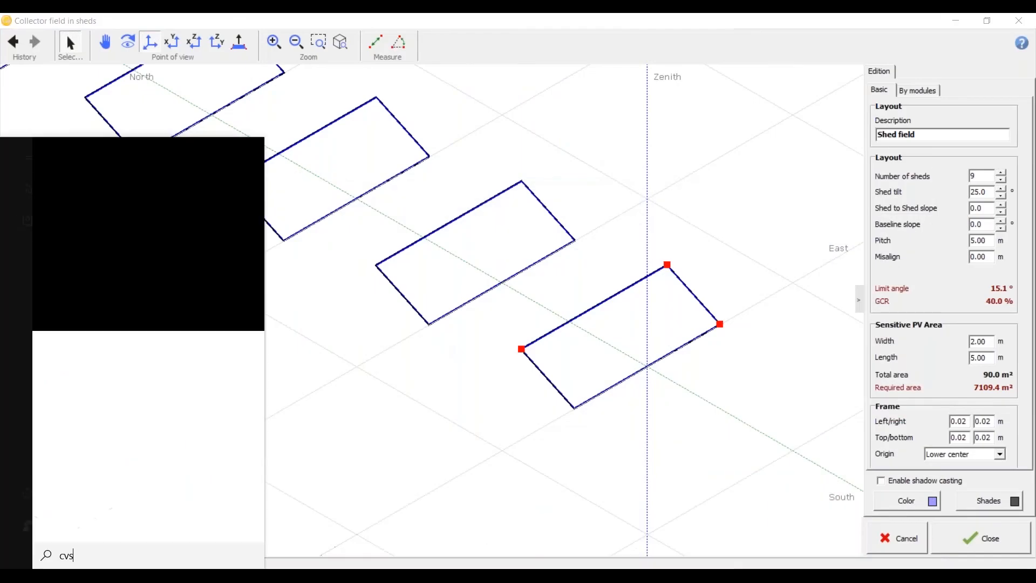
{"action": "key", "text": "BackSpace"}
{"action": "key", "text": "BackSpace"}
{"action": "key", "text": "BackSpace"}
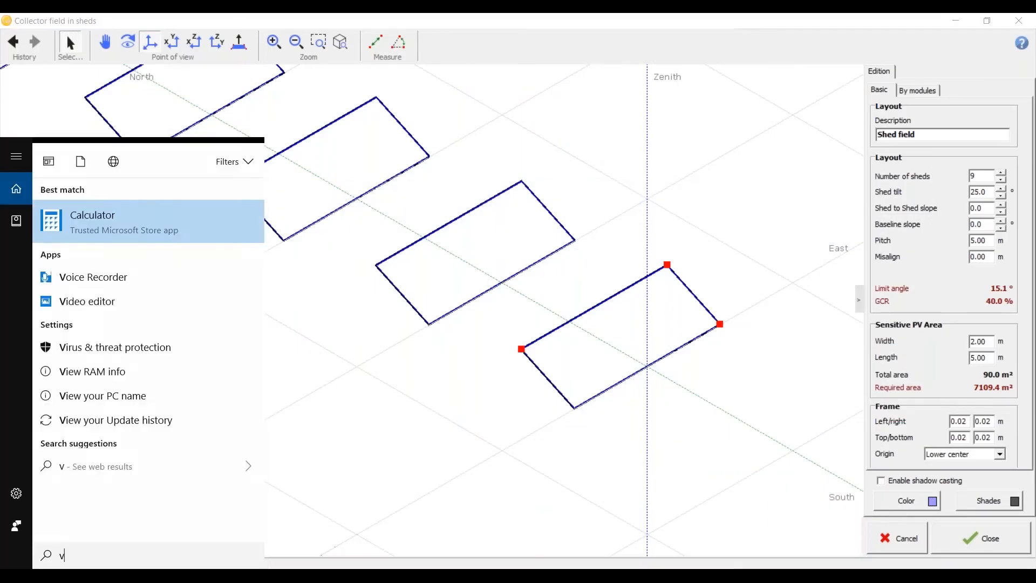
{"action": "type", "text": "cal"}
{"action": "key", "text": "Return"}
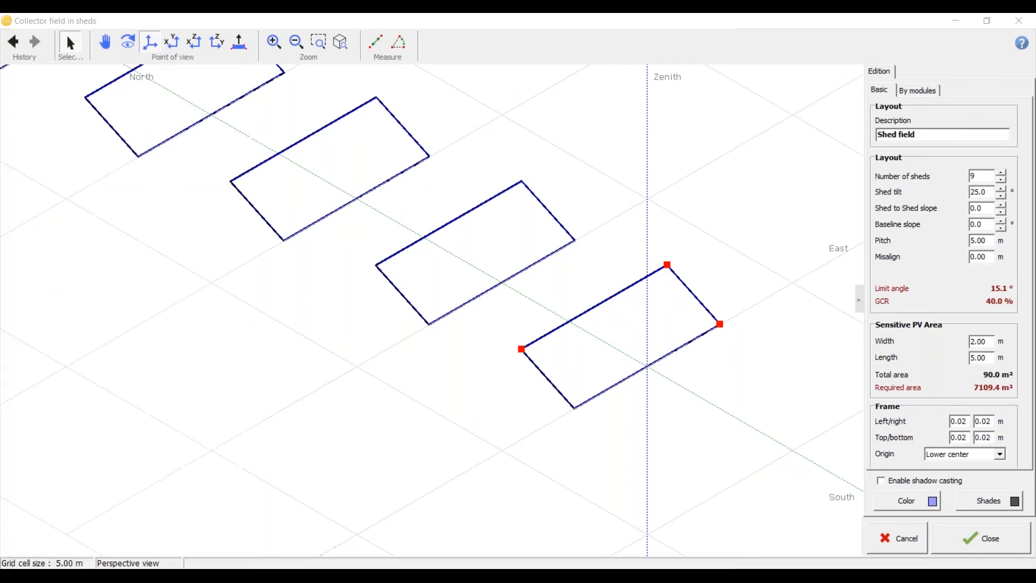
Step: Set the pitch of the shed field to 7.62 m
{"action": "left_click", "coordinate": [862, 106]}
{"action": "left_click", "coordinate": [989, 240]}
{"action": "double_click", "coordinate": [988, 241]}
{"action": "type", "text": "7.62"}
{"action": "left_click", "coordinate": [990, 225]}
{"action": "scroll", "coordinate": [246, 313], "scroll_direction": "down", "scroll_amount": 4}
{"action": "scroll", "coordinate": [458, 400], "scroll_direction": "up", "scroll_amount": 5}
{"action": "scroll", "coordinate": [581, 434], "scroll_direction": "up", "scroll_amount": 3}
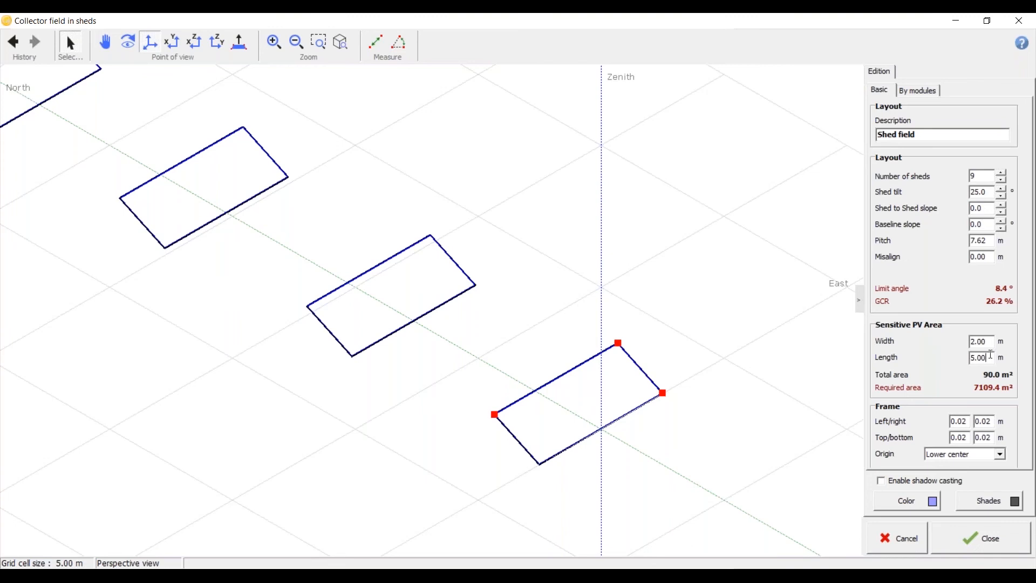
Step: Set the sensitive PV area of each shed to 5 m wide and 6 m long
{"action": "left_click_drag", "start_coordinate": [990, 338], "coordinate": [944, 355]}
{"action": "type", "text": "5"}
{"action": "key", "text": "Tab"}
{"action": "type", "text": "6"}
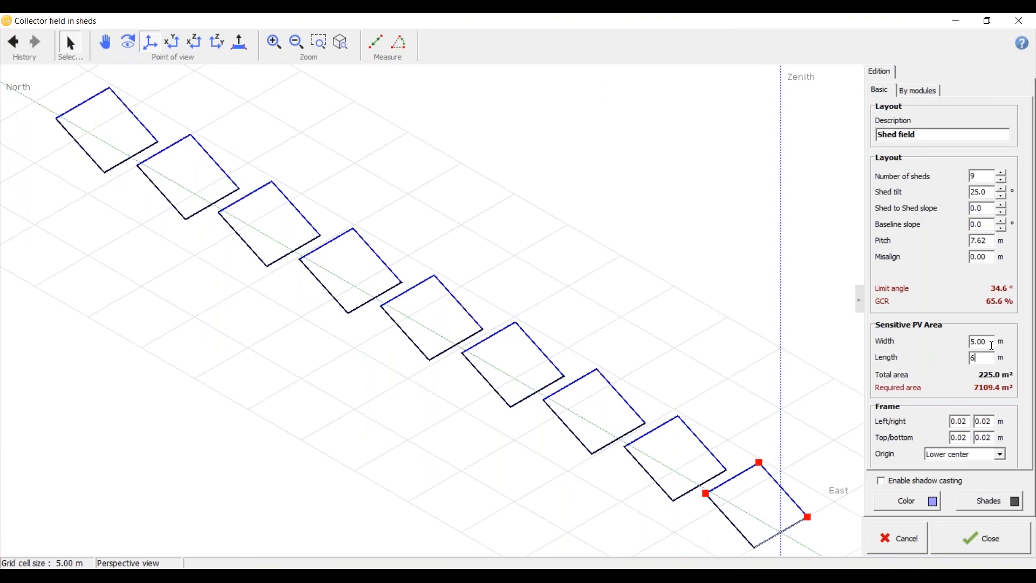
{"action": "left_click", "coordinate": [992, 345]}
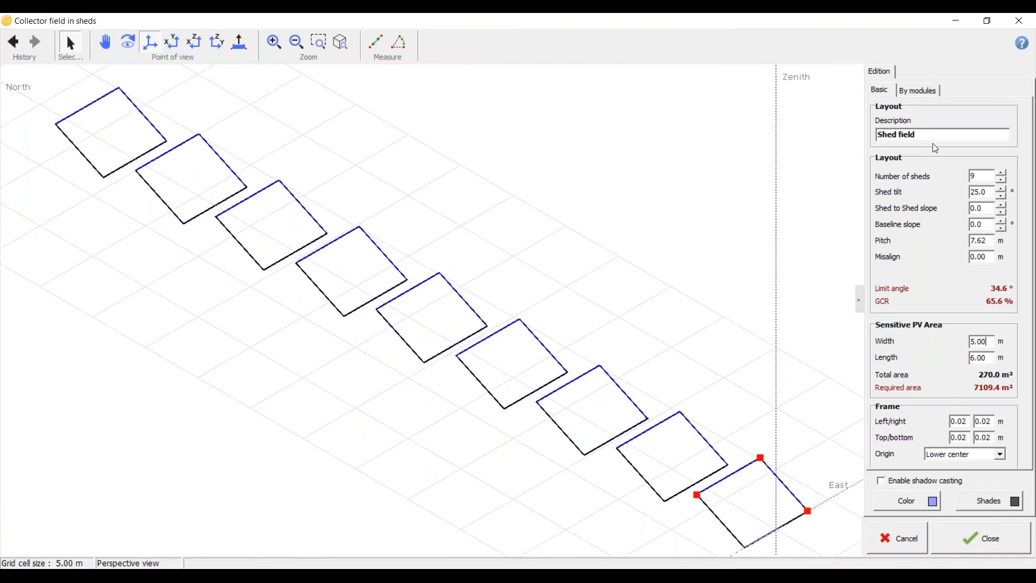
Step: Show the shed field's arrangement by modules and set the module orientation to Portrait
{"action": "left_click", "coordinate": [924, 93]}
{"action": "left_click", "coordinate": [1006, 183]}
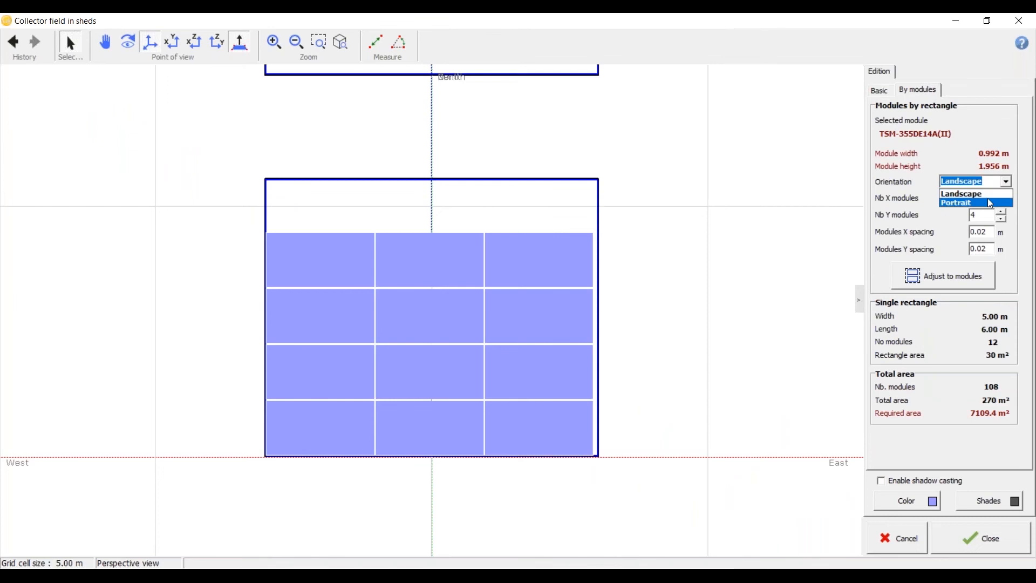
{"action": "left_click", "coordinate": [991, 204]}
{"action": "double_click", "coordinate": [988, 197]}
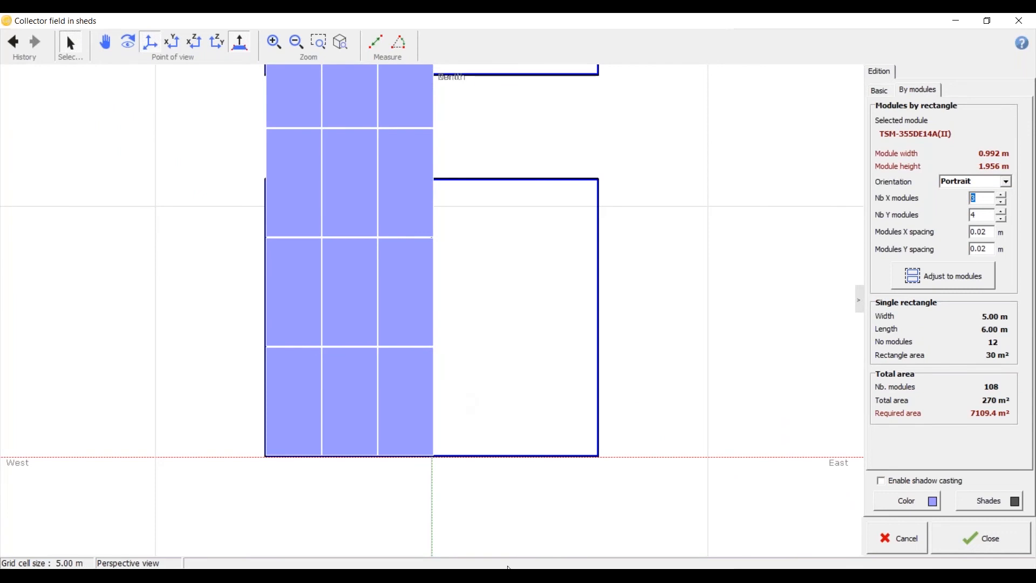
Step: Switch to "Sample - Ground Mount - FT.pdf" and examine how the modules are arranged in the array's rows
{"action": "left_click", "coordinate": [486, 576]}
{"action": "left_click", "coordinate": [436, 547]}
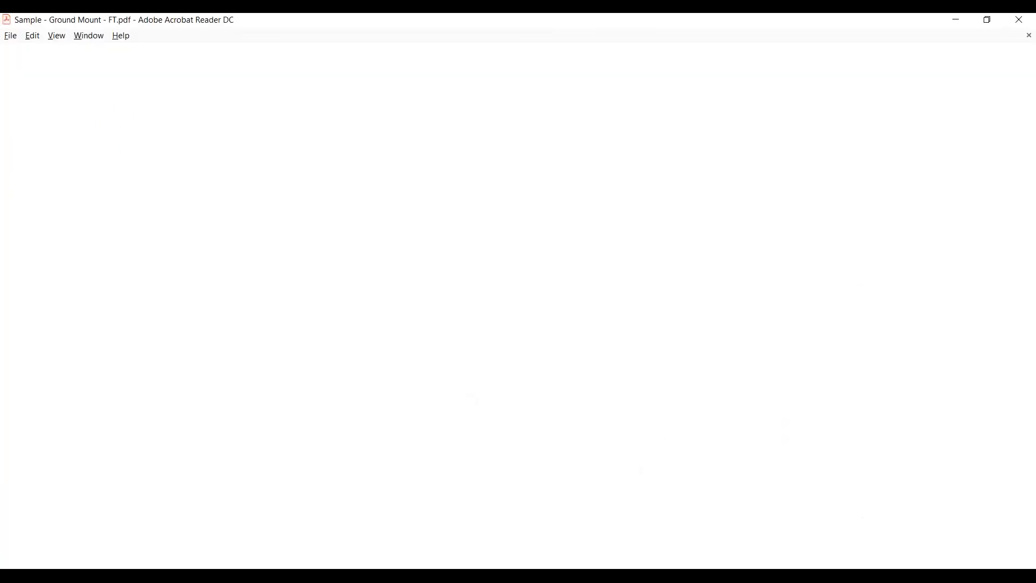
{"action": "scroll", "coordinate": [456, 470], "scroll_direction": "up", "scroll_amount": 1}
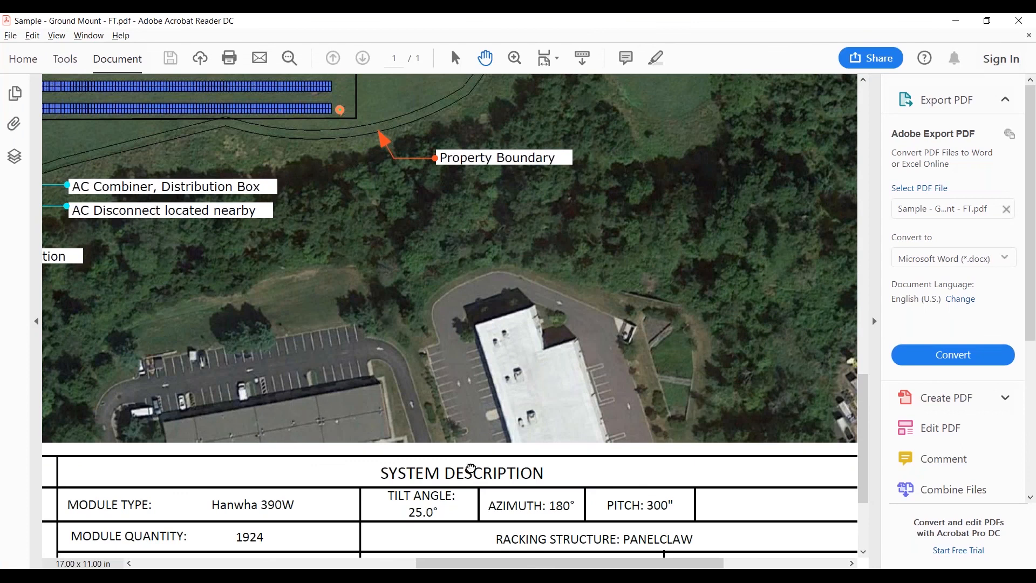
{"action": "left_click_drag", "start_coordinate": [471, 467], "coordinate": [537, 481]}
{"action": "scroll", "coordinate": [560, 382], "scroll_direction": "up", "scroll_amount": 1, "text": "ctrl"}
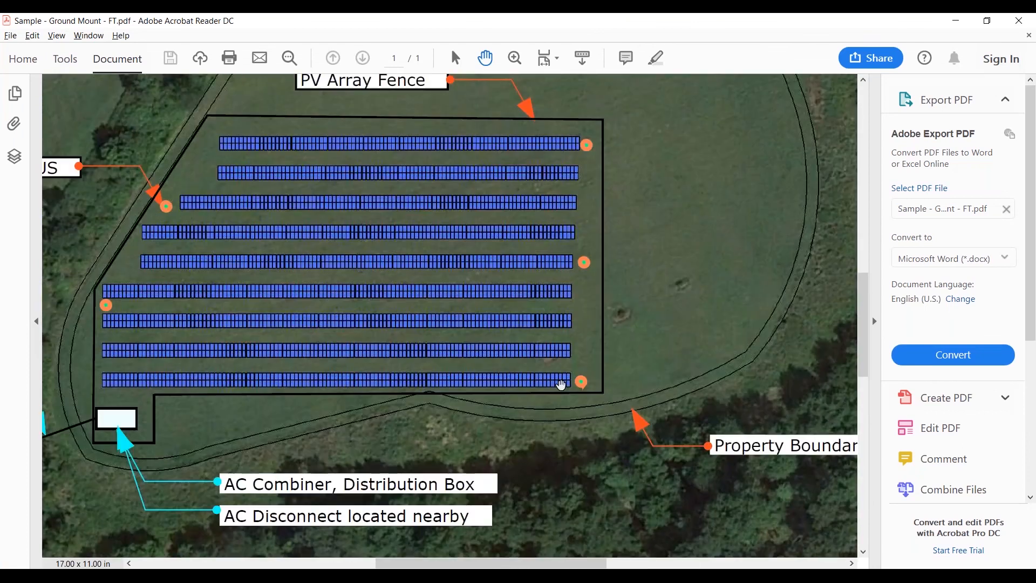
{"action": "scroll", "coordinate": [560, 381], "scroll_direction": "up", "scroll_amount": 1, "text": "ctrl"}
{"action": "scroll", "coordinate": [540, 359], "scroll_direction": "down", "scroll_amount": 1, "text": "ctrl"}
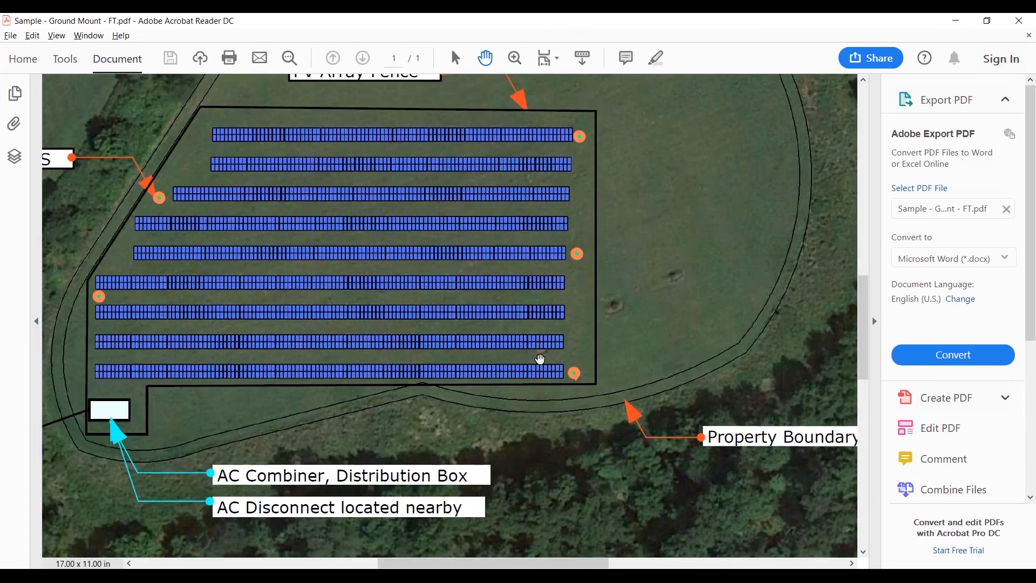
{"action": "left_click_drag", "start_coordinate": [540, 358], "coordinate": [507, 281]}
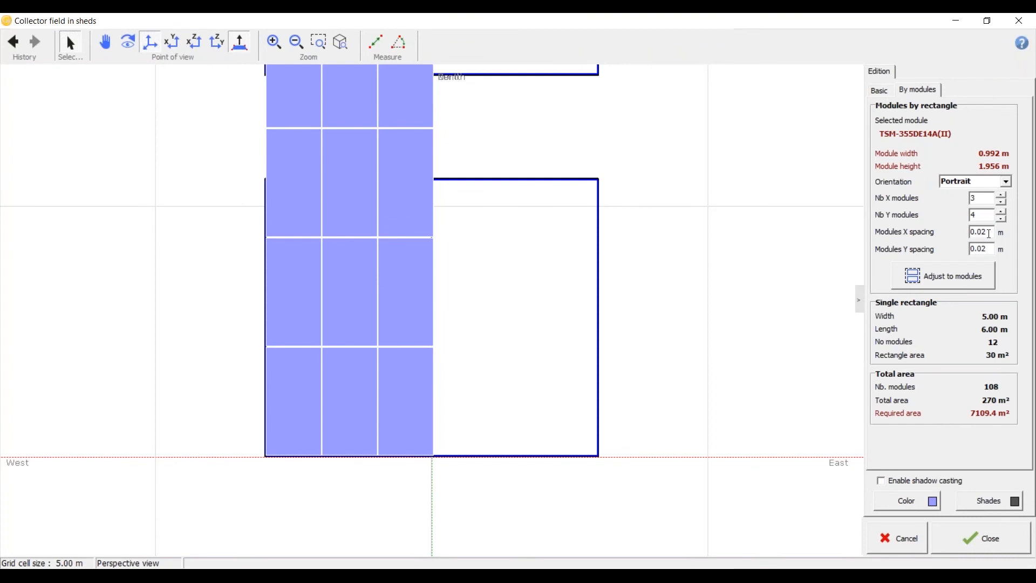
Step: Set the modules per rectangle to 9 in X and 2 in Y and adjust the field to the modules
{"action": "left_click_drag", "start_coordinate": [978, 198], "coordinate": [954, 197]}
{"action": "type", "text": "9"}
{"action": "double_click", "coordinate": [978, 215]}
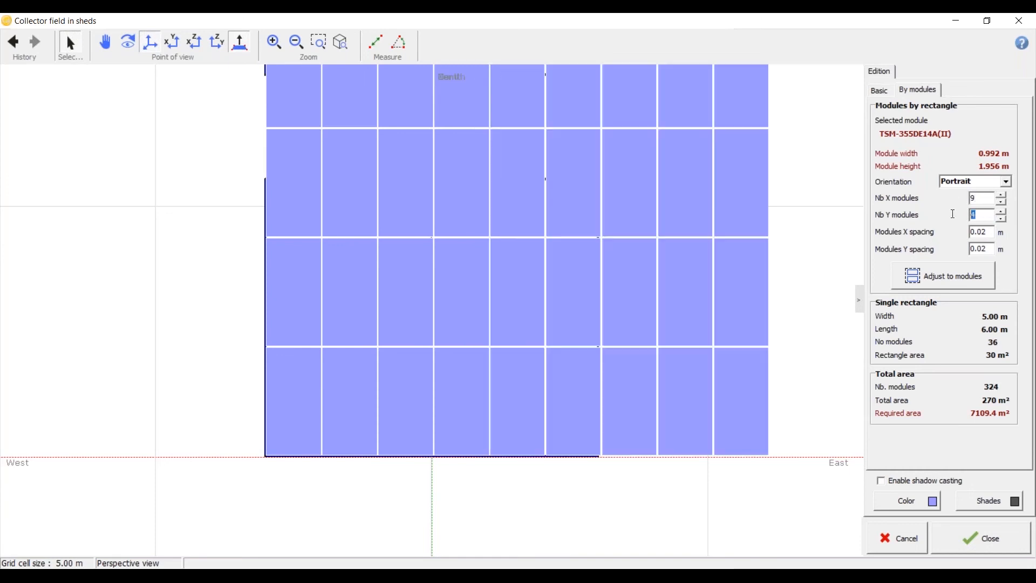
{"action": "type", "text": "2"}
{"action": "key", "text": "Tab"}
{"action": "scroll", "coordinate": [423, 296], "scroll_direction": "down", "scroll_amount": 1}
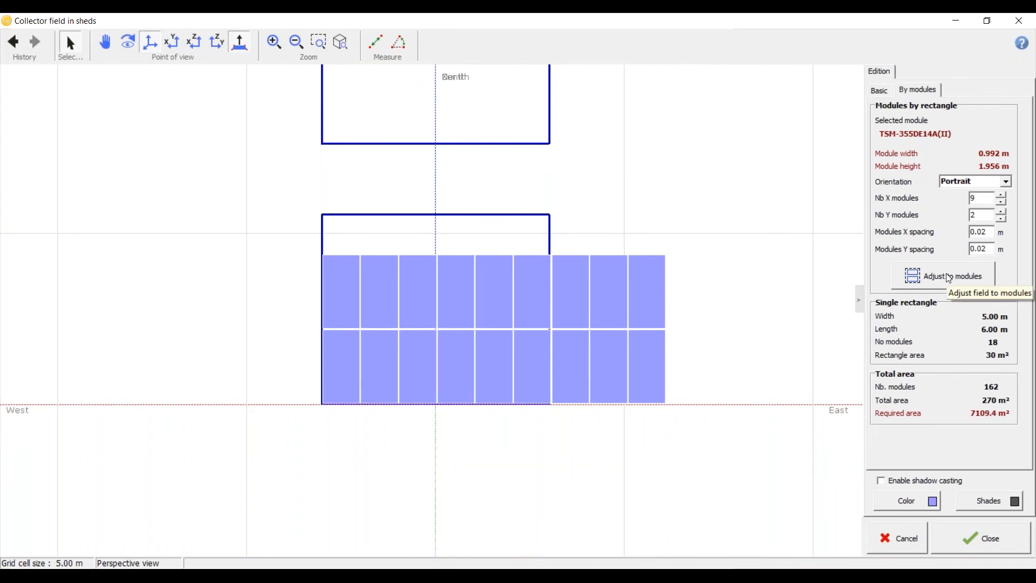
{"action": "left_click", "coordinate": [949, 277]}
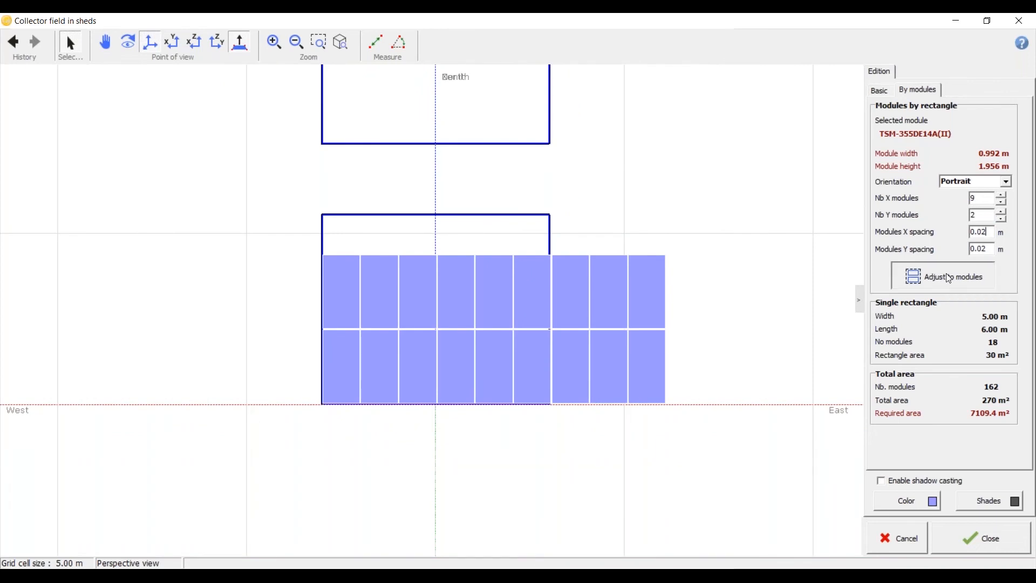
Step: Examine the adjusted shed rectangles and their module layout from several perspective angles
{"action": "scroll", "coordinate": [683, 324], "scroll_direction": "down", "scroll_amount": 3}
{"action": "middle_click_drag", "start_coordinate": [331, 410], "coordinate": [369, 356]}
{"action": "scroll", "coordinate": [369, 357], "scroll_direction": "up", "scroll_amount": 2}
{"action": "scroll", "coordinate": [683, 305], "scroll_direction": "down", "scroll_amount": 2}
{"action": "scroll", "coordinate": [620, 293], "scroll_direction": "up", "scroll_amount": 6}
{"action": "middle_click_drag", "start_coordinate": [493, 397], "coordinate": [485, 410]}
{"action": "scroll", "coordinate": [566, 235], "scroll_direction": "up", "scroll_amount": 7}
{"action": "scroll", "coordinate": [627, 306], "scroll_direction": "down", "scroll_amount": 2}
{"action": "scroll", "coordinate": [629, 306], "scroll_direction": "down", "scroll_amount": 3}
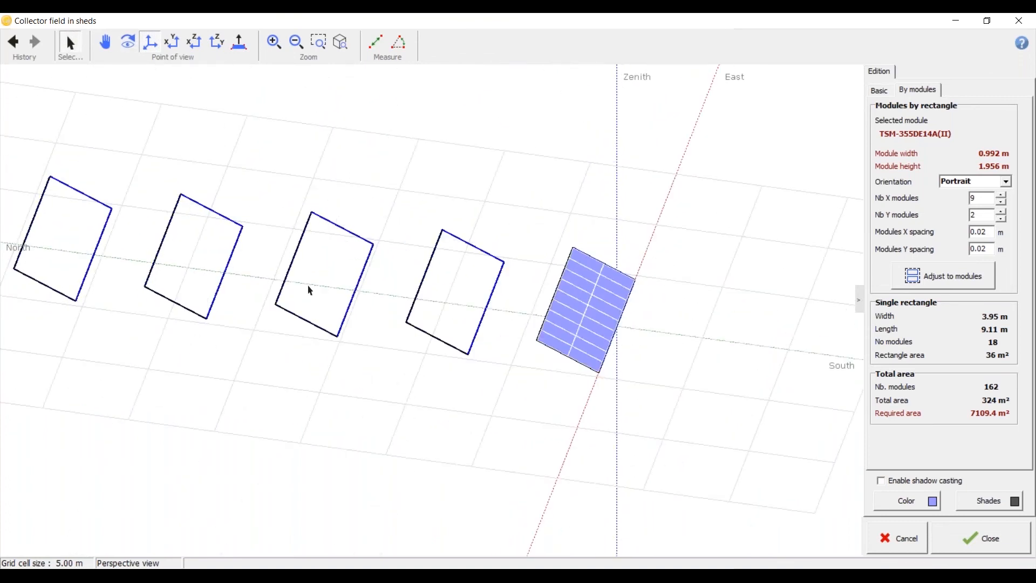
Step: Finish editing the shed field and return to the top view of the shading scene
{"action": "left_click", "coordinate": [983, 534]}
{"action": "scroll", "coordinate": [604, 379], "scroll_direction": "down", "scroll_amount": 5}
{"action": "scroll", "coordinate": [634, 313], "scroll_direction": "up", "scroll_amount": 3}
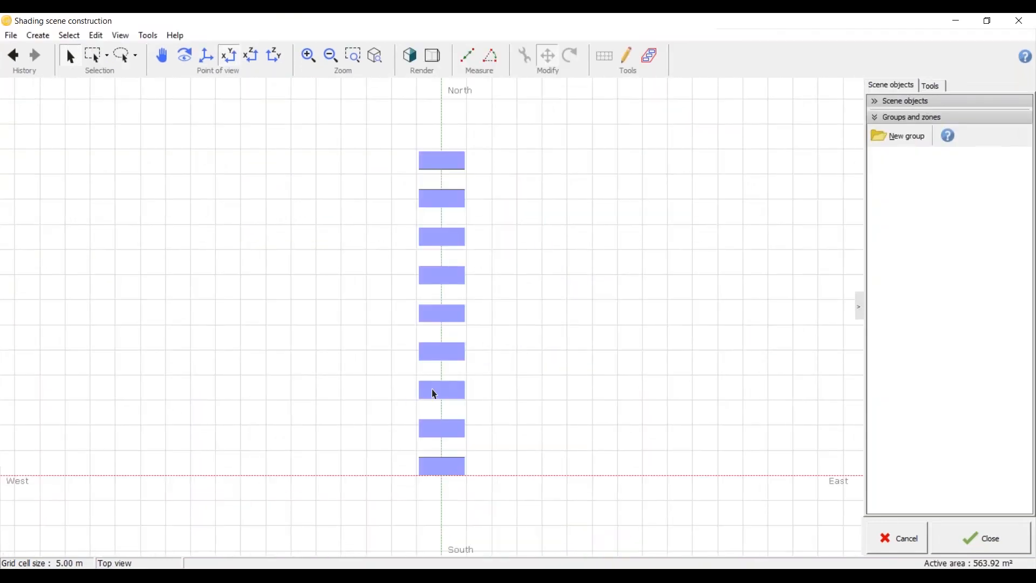
{"action": "scroll", "coordinate": [420, 244], "scroll_direction": "down", "scroll_amount": 2}
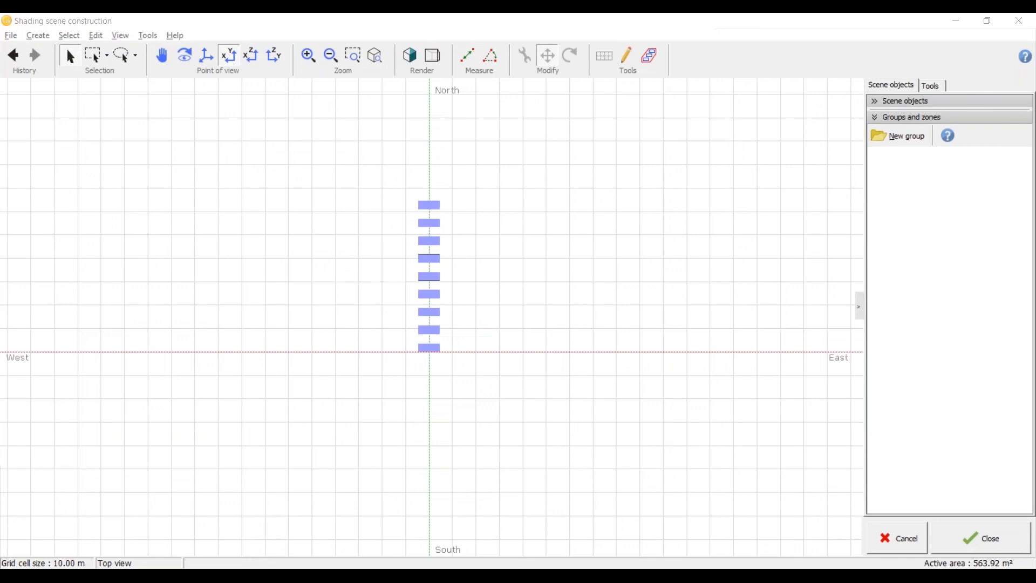
Step: Switch to the ground-mount PDF and compare its row lengths with the sheds in the scene
{"action": "key", "text": "alt+Tab"}
{"action": "scroll", "coordinate": [478, 338], "scroll_direction": "down", "scroll_amount": 1, "text": "ctrl"}
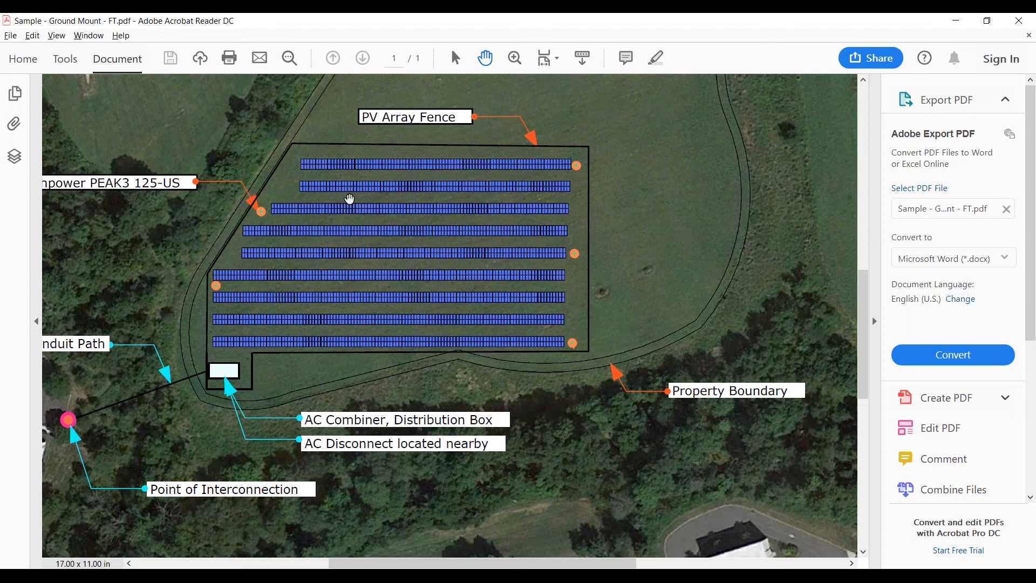
{"action": "key", "text": "alt+Tab"}
Step: Reopen the shed field for editing and show its arrangement by modules
{"action": "key", "text": "alt+Tab"}
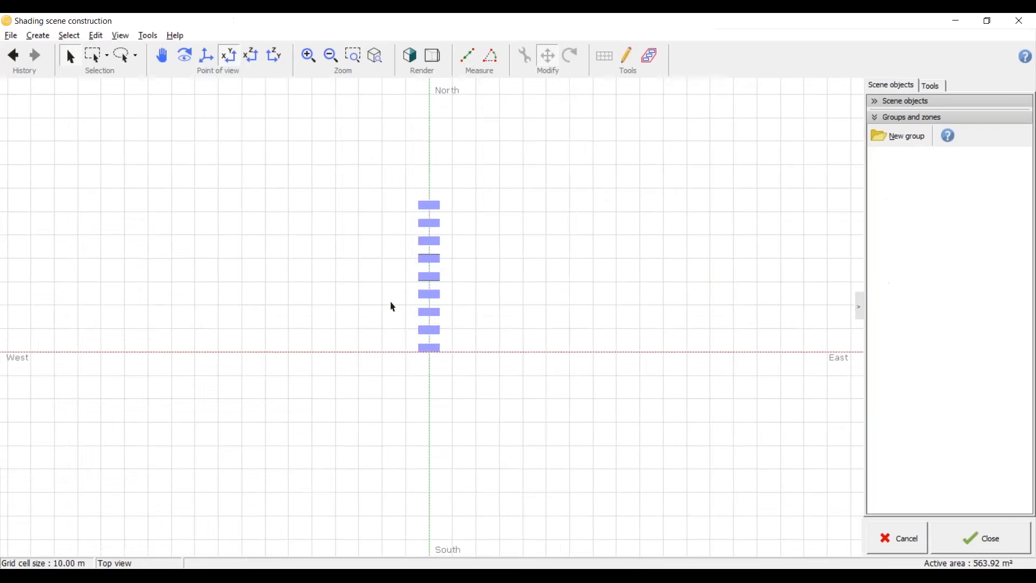
{"action": "scroll", "coordinate": [416, 287], "scroll_direction": "down", "scroll_amount": 3}
{"action": "scroll", "coordinate": [410, 245], "scroll_direction": "up", "scroll_amount": 2}
{"action": "left_click", "coordinate": [425, 229]}
{"action": "key", "text": "alt+Tab"}
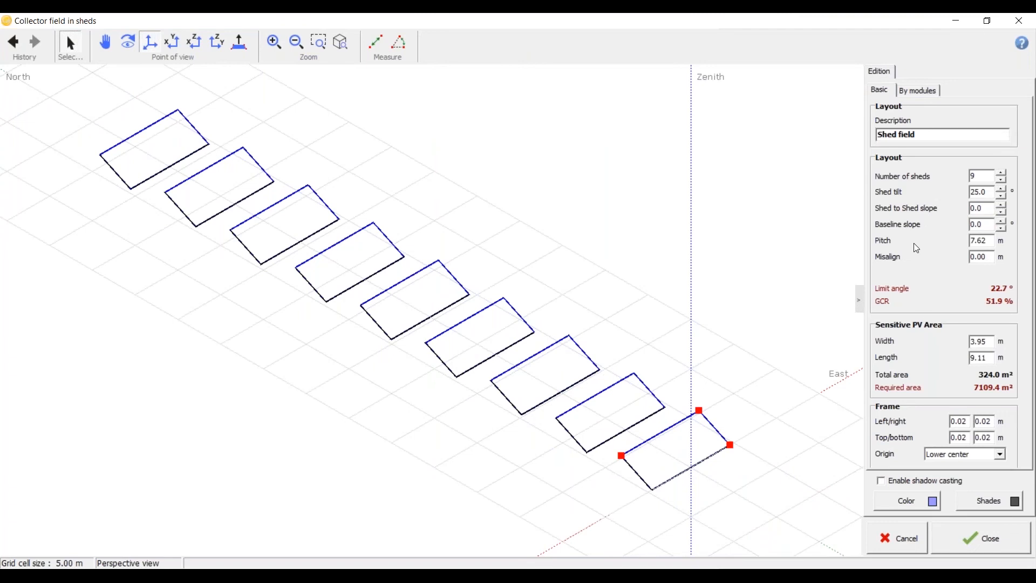
{"action": "left_click", "coordinate": [905, 89]}
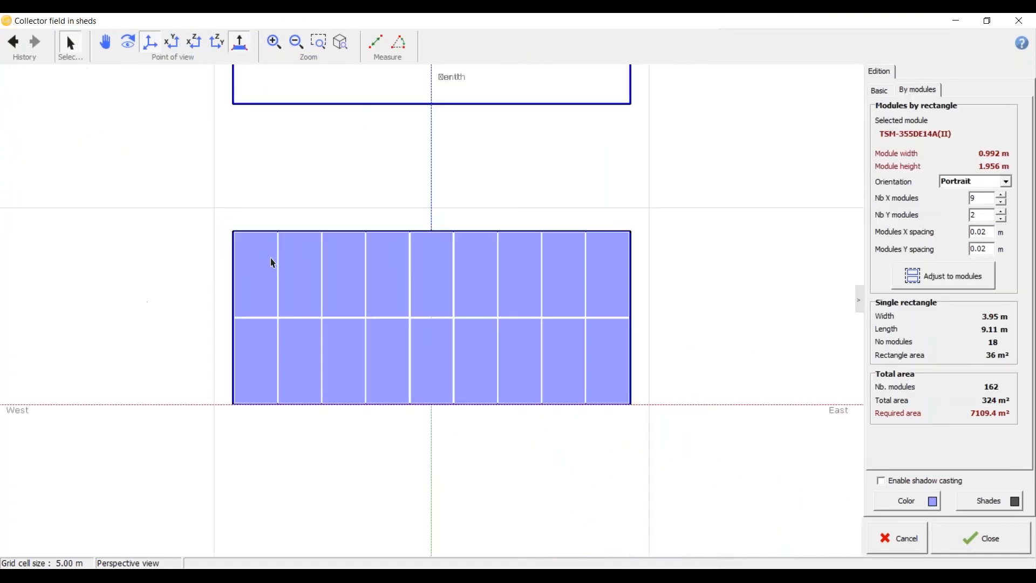
{"action": "scroll", "coordinate": [545, 280], "scroll_direction": "down", "scroll_amount": 4}
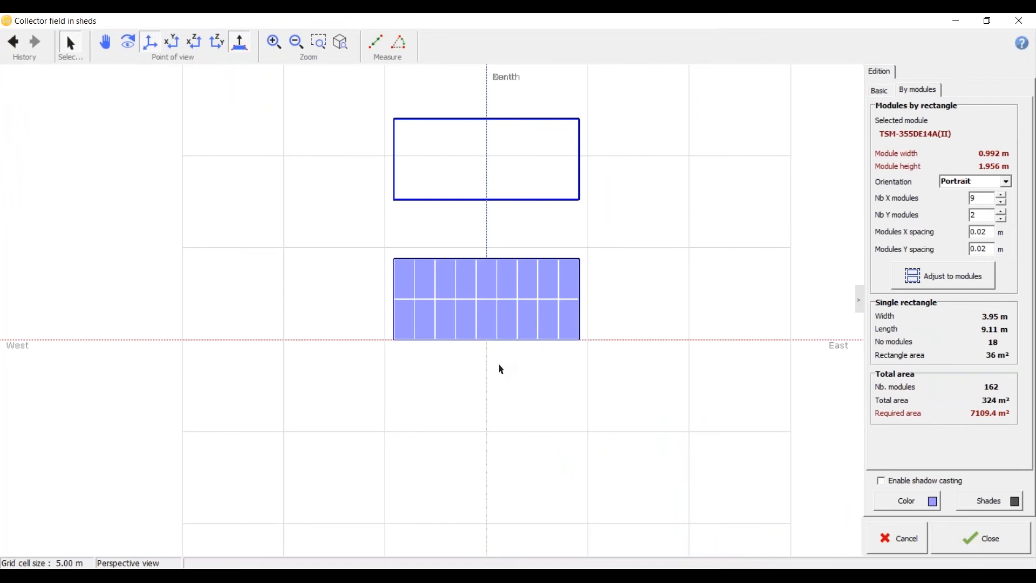
Step: Set the number of X modules to 180, adjust the field to the modules, and finish editing the sheds
{"action": "left_click_drag", "start_coordinate": [985, 198], "coordinate": [965, 199]}
{"action": "left_click", "coordinate": [987, 200]}
{"action": "double_click", "coordinate": [974, 198]}
{"action": "type", "text": "180"}
{"action": "left_click", "coordinate": [963, 278]}
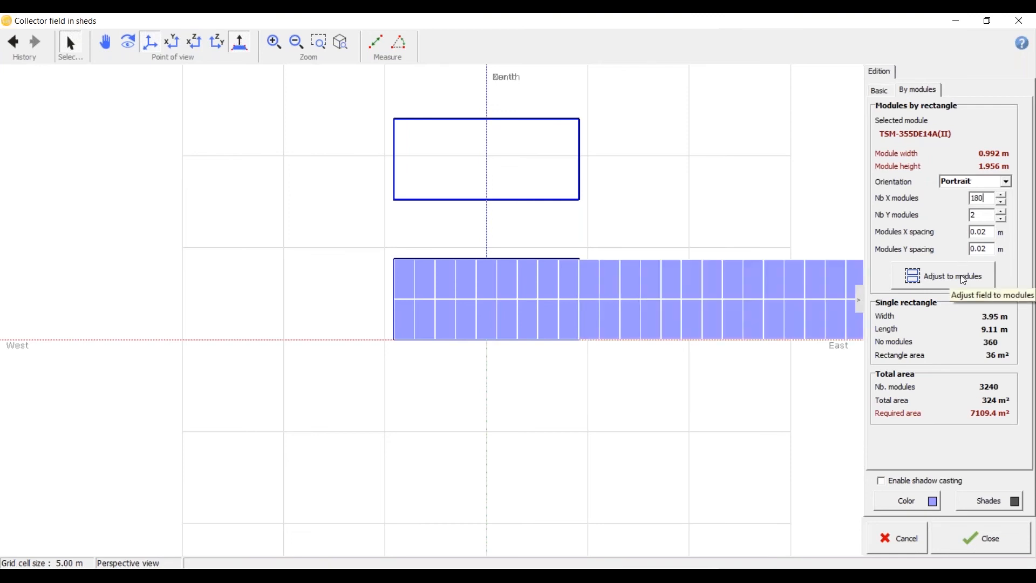
{"action": "scroll", "coordinate": [497, 384], "scroll_direction": "down", "scroll_amount": 5}
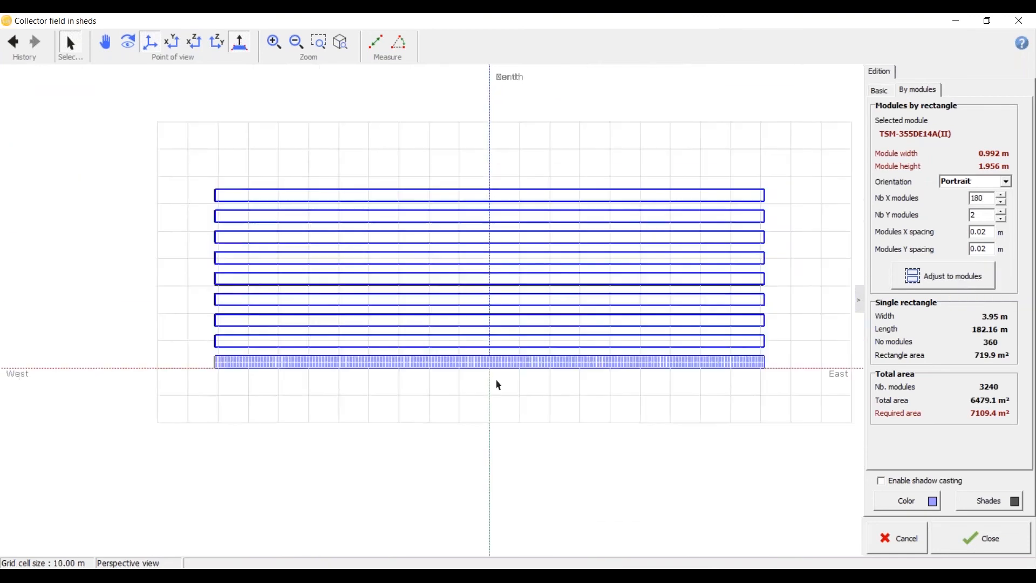
{"action": "left_click_drag", "start_coordinate": [324, 361], "coordinate": [479, 254]}
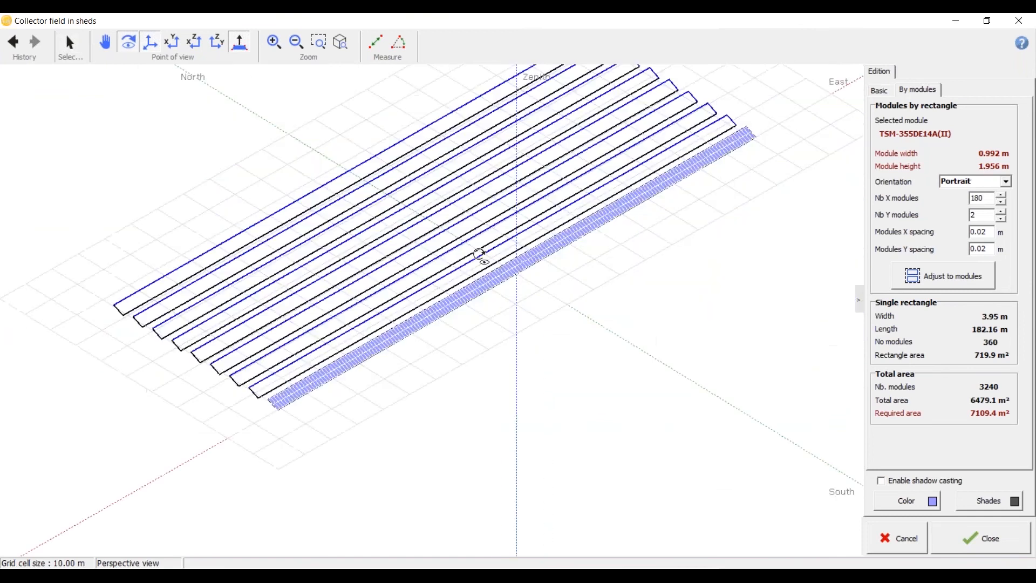
{"action": "left_click", "coordinate": [966, 540]}
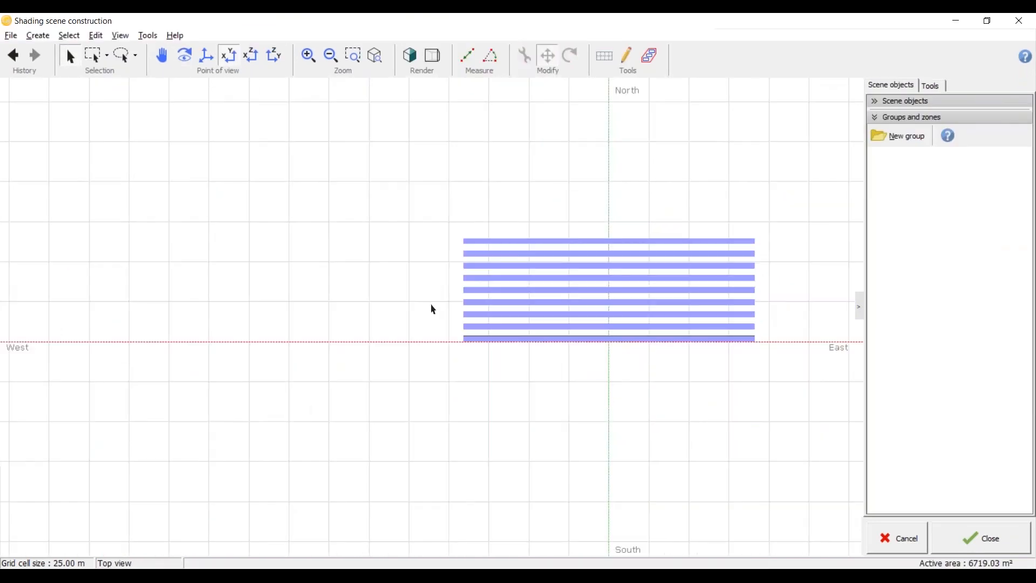
Step: Inspect the shed field alongside the other scene objects in perspective, and return to a top view of the buildings
{"action": "mouse_move", "coordinate": [531, 246]}
{"action": "right_mouse_down"}
{"action": "mouse_move", "coordinate": [483, 363]}
{"action": "mouse_move", "coordinate": [550, 284]}
{"action": "mouse_move", "coordinate": [503, 379]}
{"action": "mouse_move", "coordinate": [541, 300]}
{"action": "mouse_move", "coordinate": [537, 322]}
{"action": "mouse_move", "coordinate": [462, 423]}
{"action": "mouse_move", "coordinate": [800, 382]}
{"action": "right_mouse_up"}
{"action": "scroll", "coordinate": [216, 422], "scroll_direction": "down", "scroll_amount": 5}
{"action": "scroll", "coordinate": [269, 349], "scroll_direction": "up", "scroll_amount": 2}
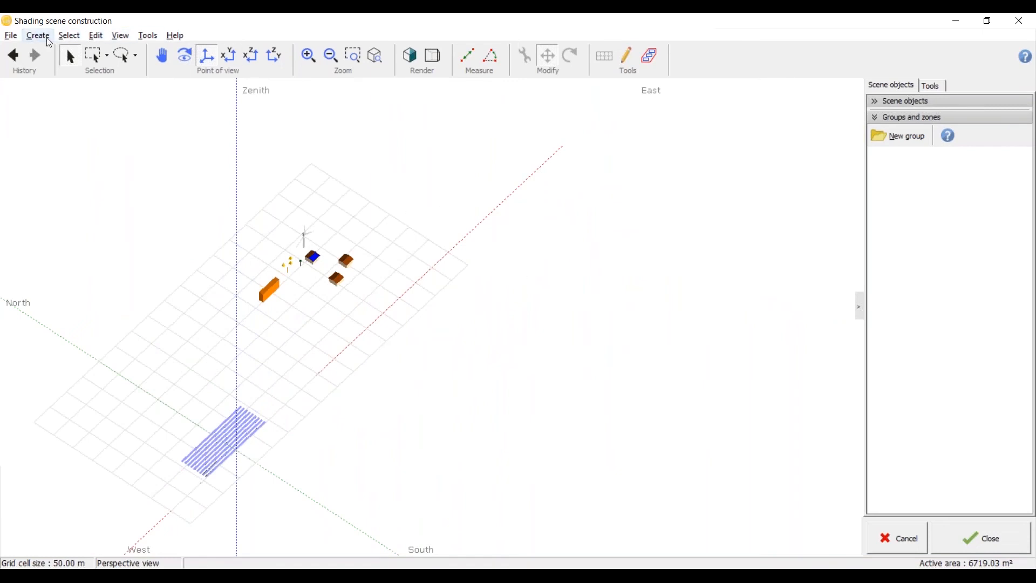
{"action": "left_click", "coordinate": [227, 60]}
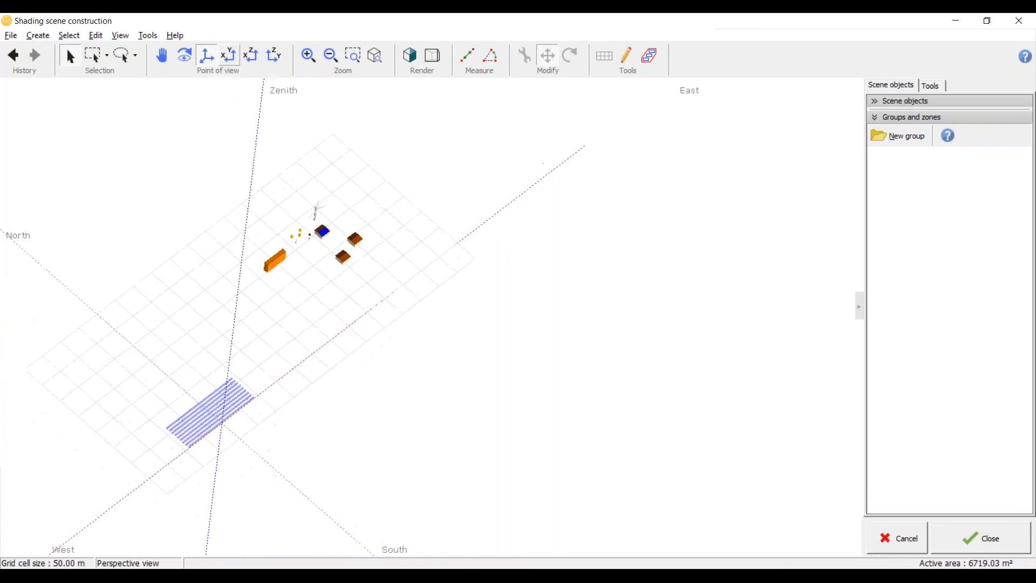
{"action": "scroll", "coordinate": [406, 233], "scroll_direction": "up", "scroll_amount": 5}
Step: Select the long orange building and the three small yellow pyramid objects one at a time, and clear the selection
{"action": "left_click", "coordinate": [234, 263]}
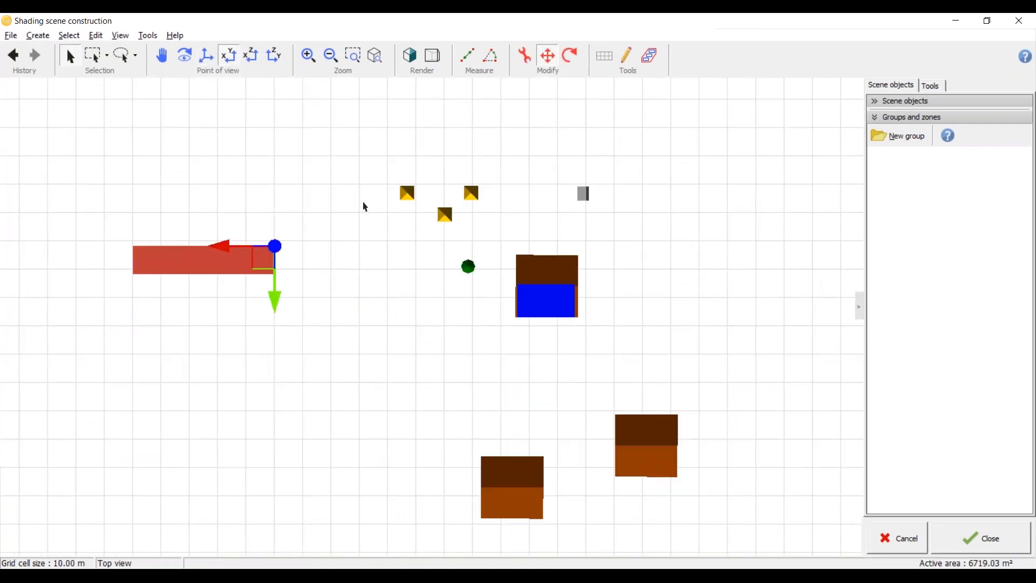
{"action": "left_click", "coordinate": [409, 194]}
{"action": "left_click", "coordinate": [469, 194]}
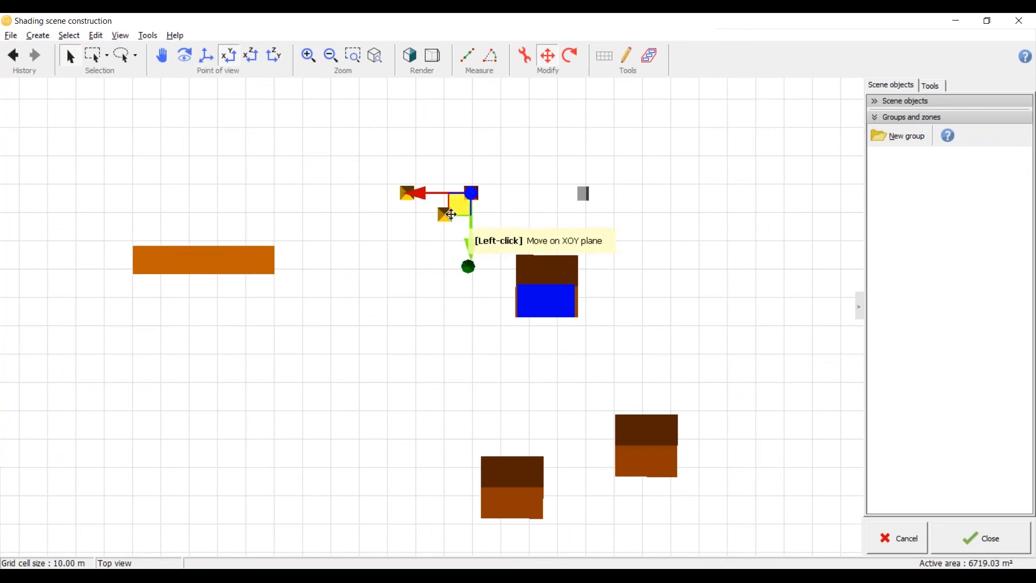
{"action": "left_click", "coordinate": [448, 217]}
{"action": "left_click", "coordinate": [391, 329]}
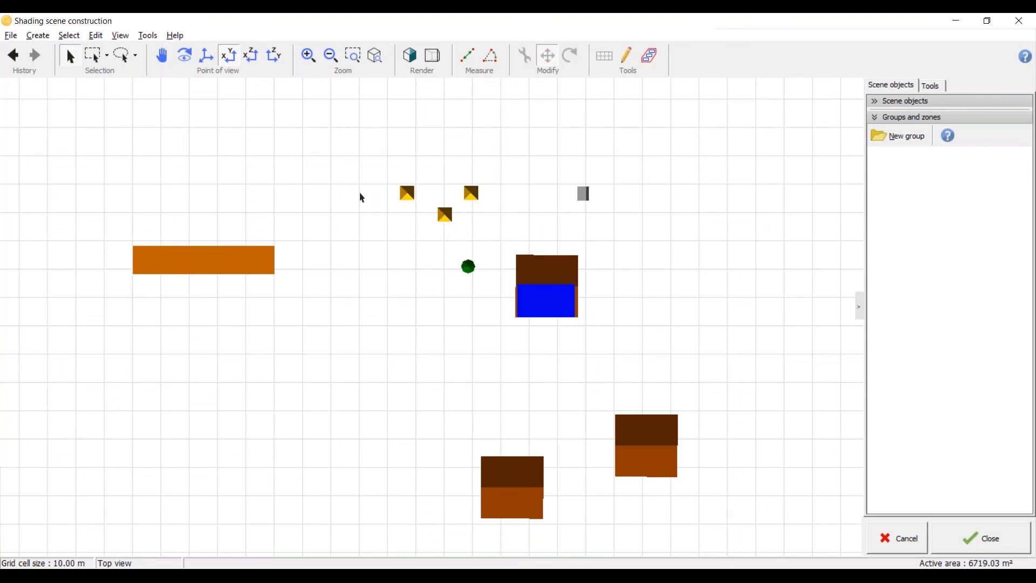
{"action": "scroll", "coordinate": [362, 198], "scroll_direction": "down", "scroll_amount": 3}
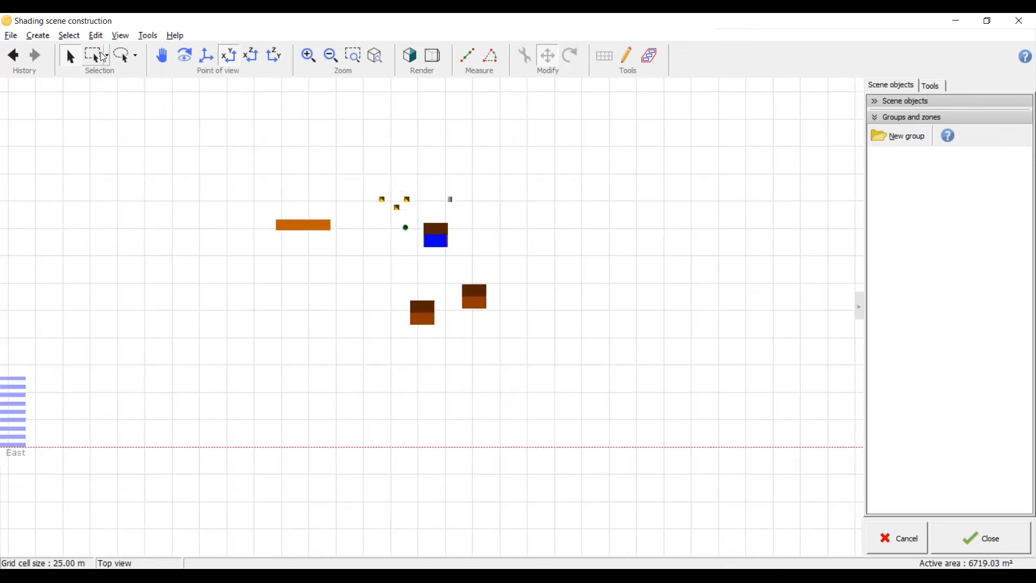
Step: Select all the buildings and small objects northeast of the shed field with the rectangle and lasso selection tools, and delete them
{"action": "left_click", "coordinate": [108, 53]}
{"action": "left_click", "coordinate": [106, 157]}
{"action": "left_click", "coordinate": [96, 54]}
{"action": "left_click_drag", "start_coordinate": [241, 150], "coordinate": [544, 375]}
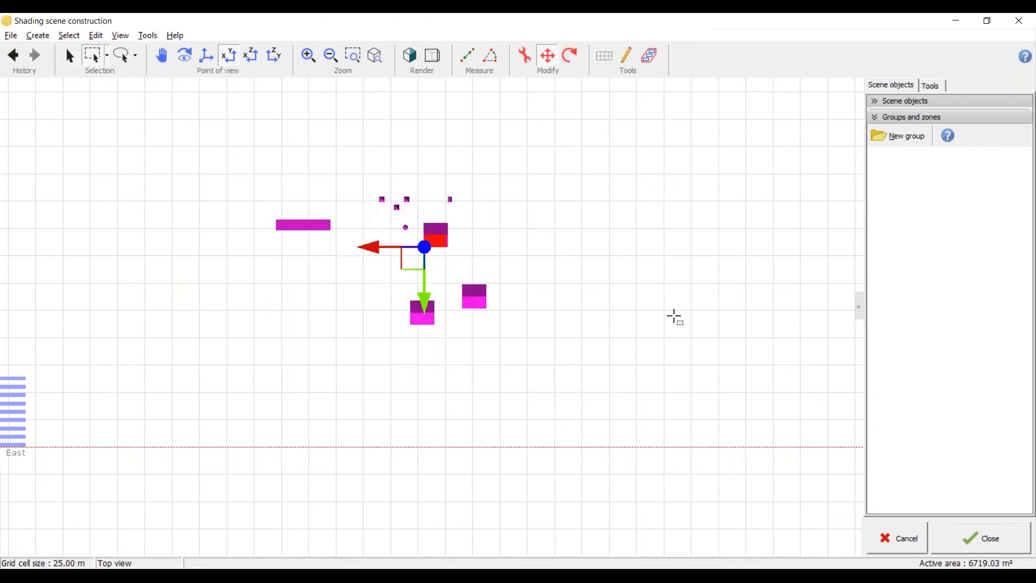
{"action": "mouse_move", "coordinate": [244, 162]}
{"action": "left_mouse_down"}
{"action": "mouse_move", "coordinate": [461, 297]}
{"action": "mouse_move", "coordinate": [496, 300]}
{"action": "left_mouse_up"}
{"action": "left_click", "coordinate": [124, 62]}
{"action": "mouse_move", "coordinate": [240, 153]}
{"action": "left_mouse_down"}
{"action": "mouse_move", "coordinate": [250, 234]}
{"action": "mouse_move", "coordinate": [432, 292]}
{"action": "mouse_move", "coordinate": [612, 223]}
{"action": "mouse_move", "coordinate": [363, 185]}
{"action": "left_mouse_up"}
{"action": "key", "text": "Delete"}
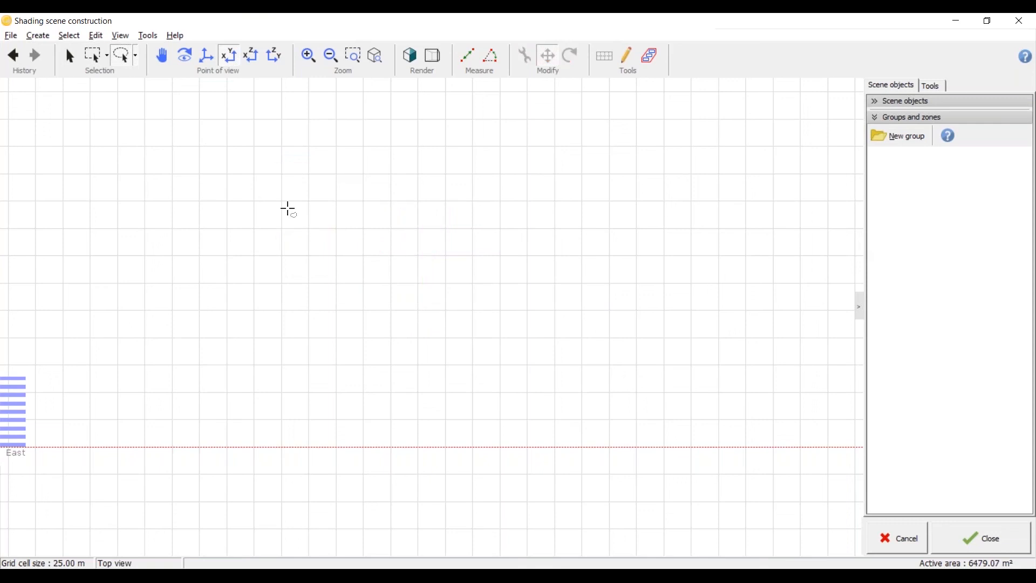
Step: Examine the remaining shed field in the top view and in a rotated perspective
{"action": "left_click", "coordinate": [71, 57]}
{"action": "scroll", "coordinate": [465, 255], "scroll_direction": "down", "scroll_amount": 2}
{"action": "key", "text": "ctrl+s"}
{"action": "left_click", "coordinate": [277, 230]}
{"action": "left_click", "coordinate": [568, 354]}
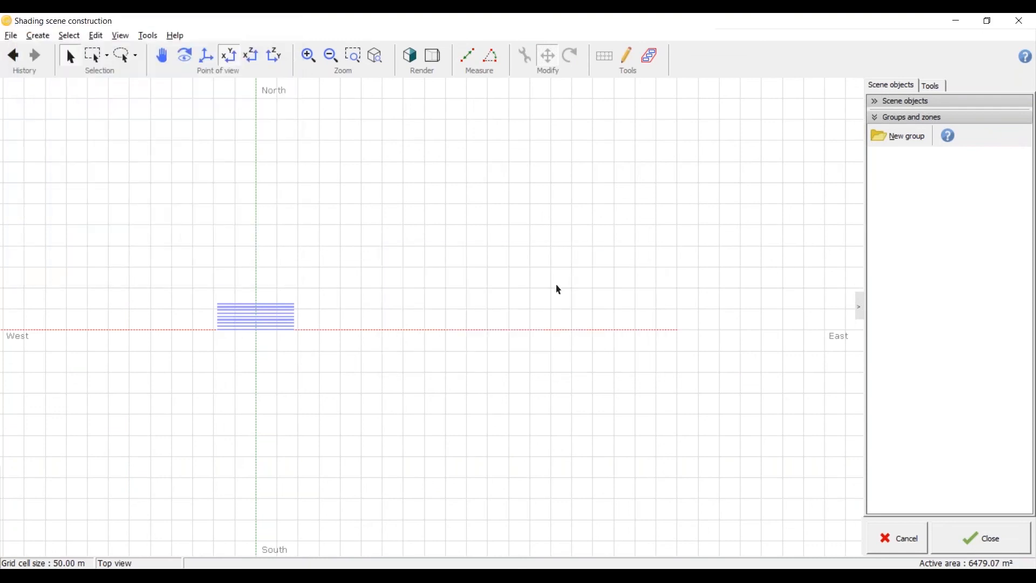
{"action": "left_click", "coordinate": [873, 120]}
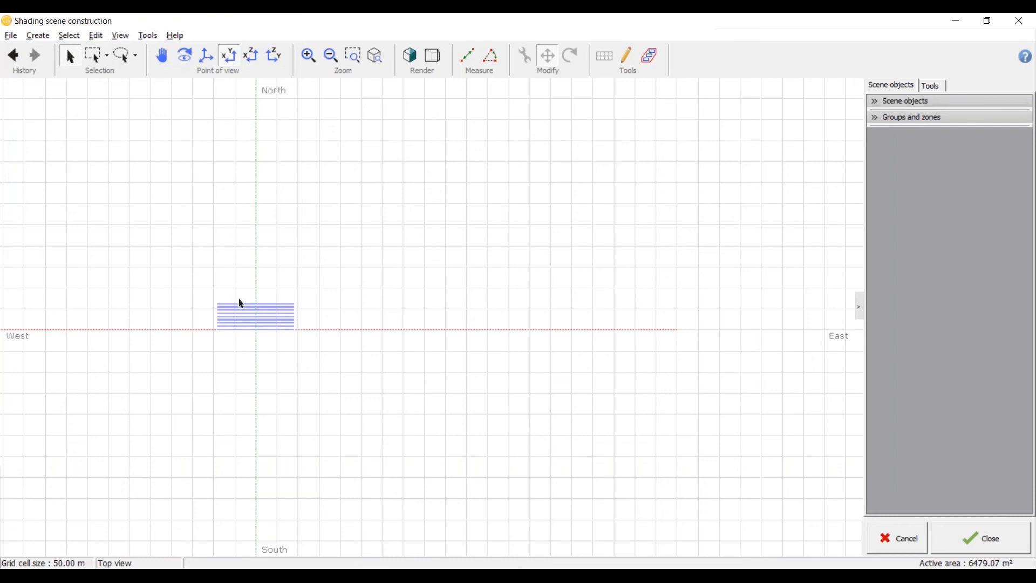
{"action": "scroll", "coordinate": [245, 326], "scroll_direction": "up", "scroll_amount": 5}
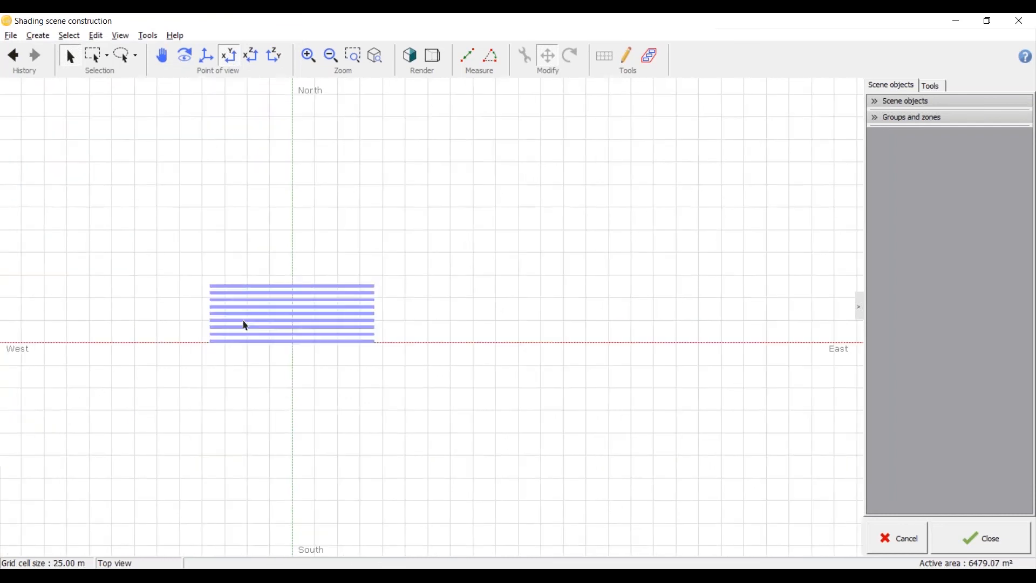
{"action": "right_click_drag", "start_coordinate": [211, 303], "coordinate": [375, 377]}
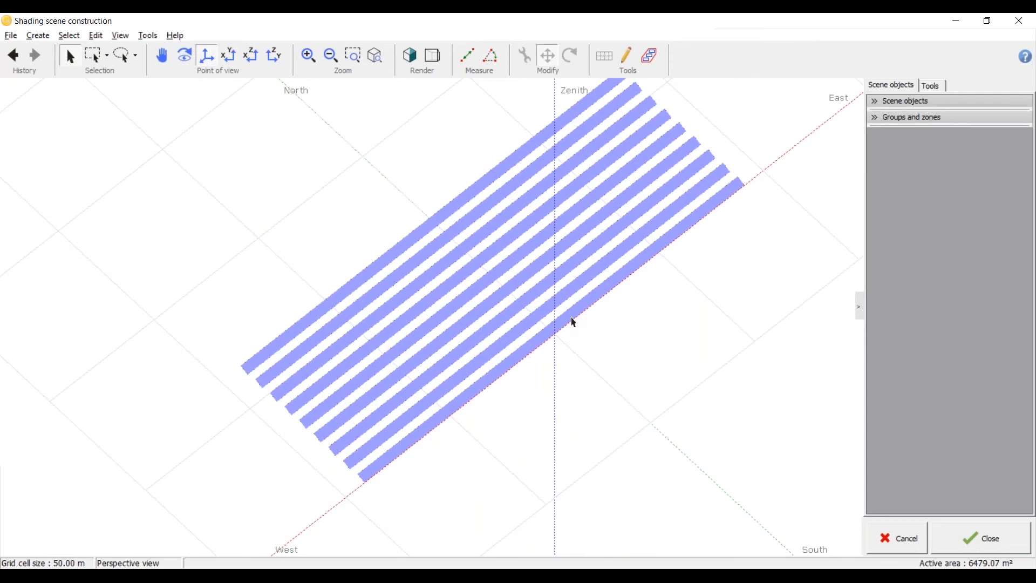
{"action": "right_click_drag", "start_coordinate": [230, 531], "coordinate": [283, 523]}
{"action": "scroll", "coordinate": [280, 519], "scroll_direction": "up", "scroll_amount": 2}
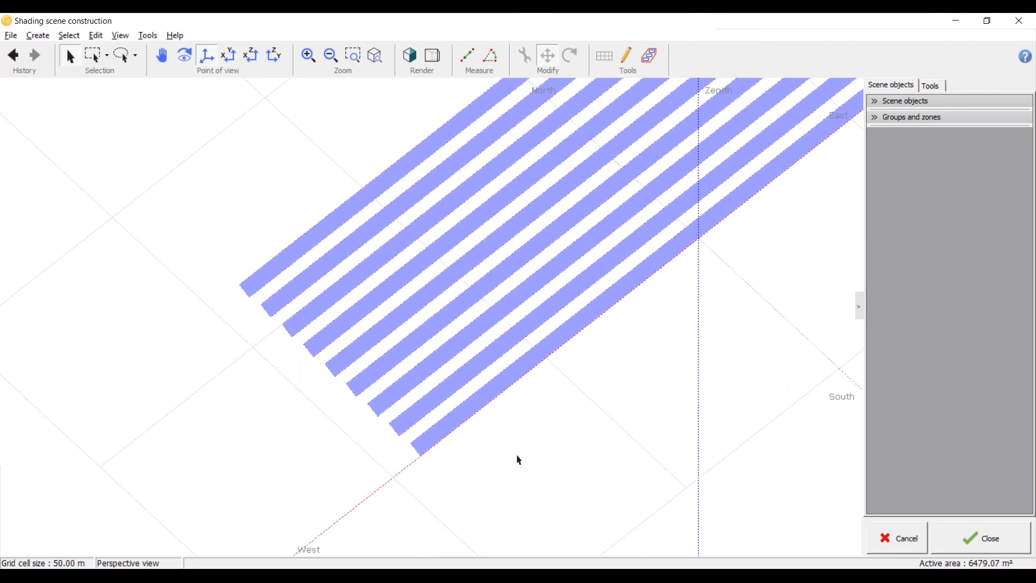
Step: Run the shadings animation for 21-12-2018 with 15-minute steps in top view, and examine the shadows on the shed rows
{"action": "left_click", "coordinate": [934, 88]}
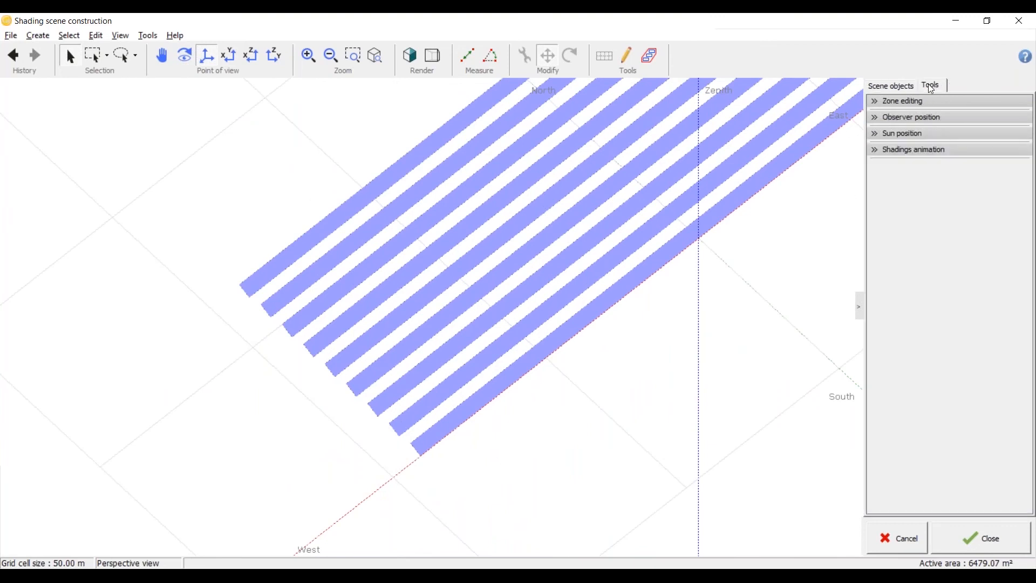
{"action": "left_click", "coordinate": [875, 152]}
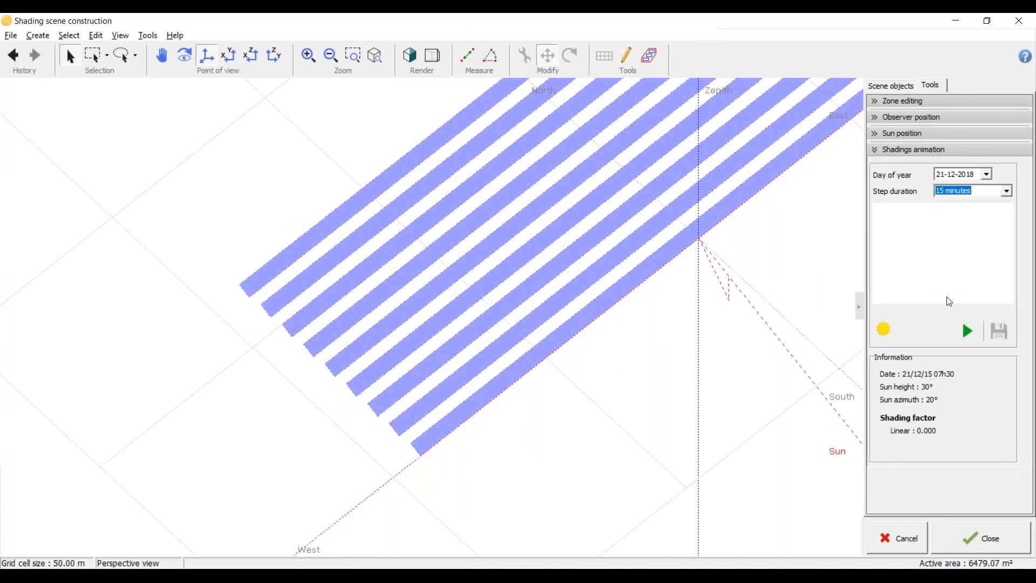
{"action": "scroll", "coordinate": [495, 385], "scroll_direction": "down", "scroll_amount": 5}
{"action": "left_click", "coordinate": [229, 57]}
{"action": "left_click", "coordinate": [968, 331]}
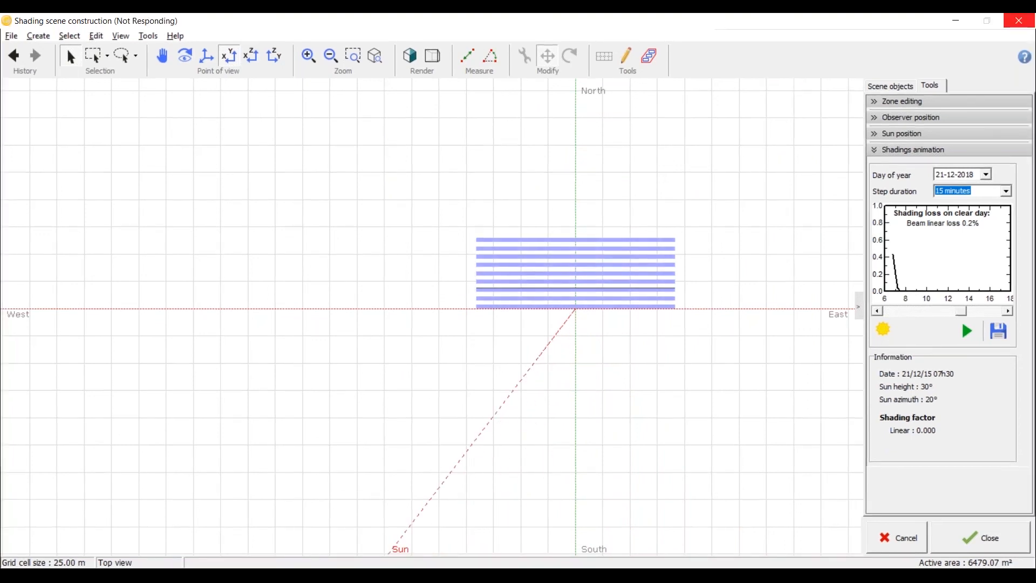
{"action": "scroll", "coordinate": [634, 281], "scroll_direction": "up", "scroll_amount": 2}
{"action": "scroll", "coordinate": [635, 282], "scroll_direction": "up", "scroll_amount": 3}
{"action": "scroll", "coordinate": [634, 282], "scroll_direction": "down", "scroll_amount": 2}
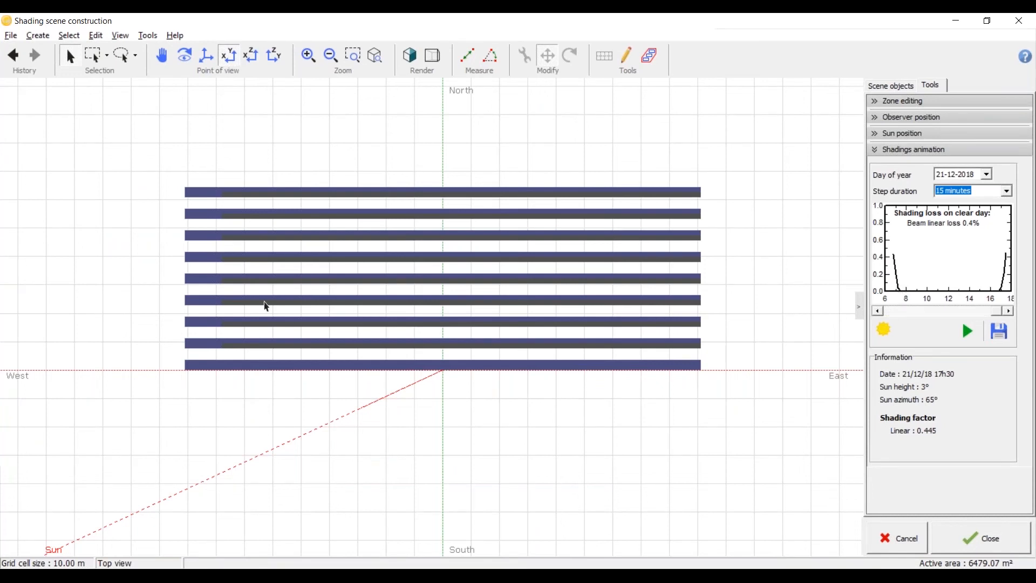
{"action": "scroll", "coordinate": [507, 298], "scroll_direction": "down", "scroll_amount": 3}
{"action": "scroll", "coordinate": [349, 350], "scroll_direction": "up", "scroll_amount": 4}
{"action": "middle_click_drag", "start_coordinate": [349, 350], "coordinate": [524, 353]}
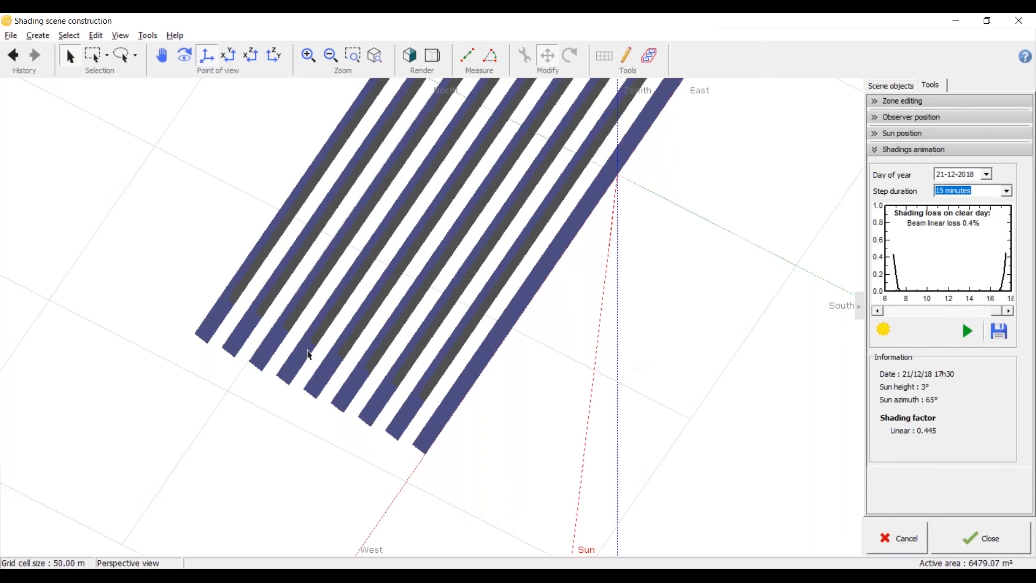
Step: Close and reopen the shading scene, and show the shed field in realistic rendering from an angled perspective
{"action": "left_click", "coordinate": [1010, 542]}
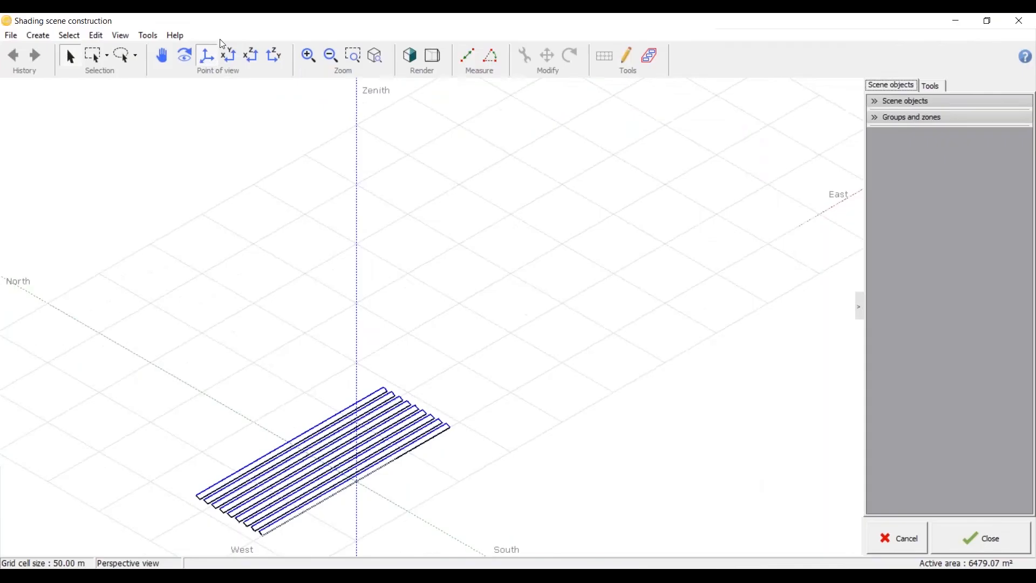
{"action": "left_click", "coordinate": [229, 56]}
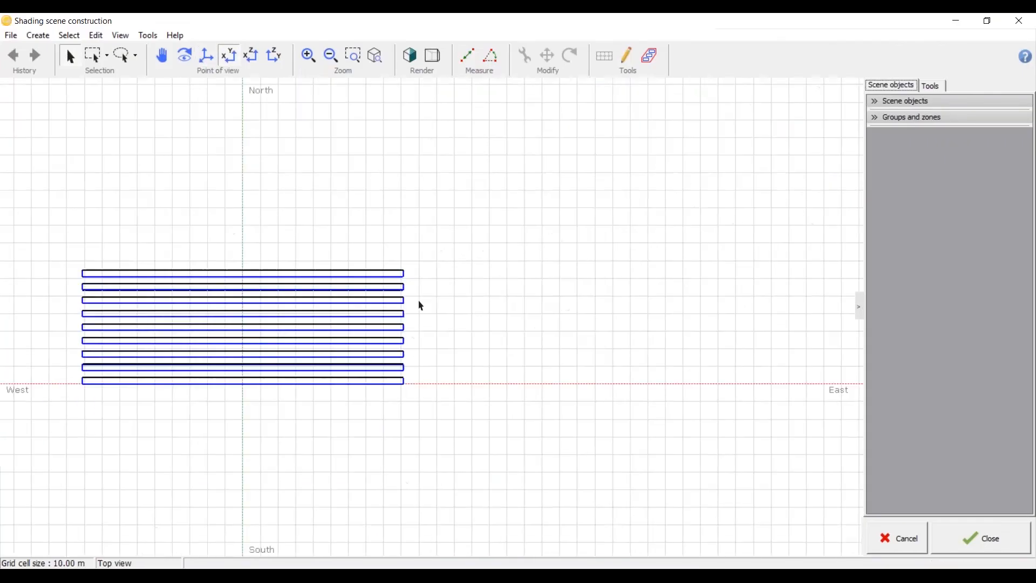
{"action": "left_click", "coordinate": [411, 61]}
{"action": "scroll", "coordinate": [154, 404], "scroll_direction": "up", "scroll_amount": 4}
{"action": "middle_click_drag", "start_coordinate": [154, 404], "coordinate": [319, 492]}
{"action": "scroll", "coordinate": [319, 492], "scroll_direction": "up", "scroll_amount": 5}
Step: Open the shed field for editing and set its pitch to 6 m
{"action": "double_click", "coordinate": [246, 349]}
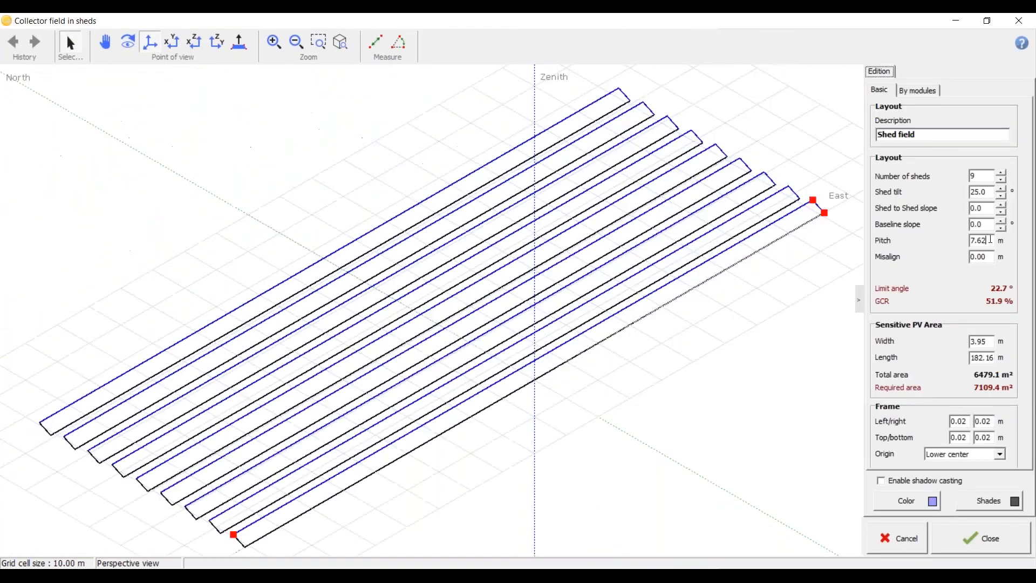
{"action": "left_click_drag", "start_coordinate": [992, 241], "coordinate": [949, 248]}
{"action": "type", "text": "6"}
{"action": "left_click", "coordinate": [988, 259]}
{"action": "middle_click_drag", "start_coordinate": [176, 553], "coordinate": [523, 423]}
{"action": "scroll", "coordinate": [523, 423], "scroll_direction": "up", "scroll_amount": 1}
{"action": "right_click_drag", "start_coordinate": [522, 423], "coordinate": [593, 344]}
{"action": "scroll", "coordinate": [594, 345], "scroll_direction": "up", "scroll_amount": 2}
Step: Set the shed tilt to 30° and inspect the spacing between the rows
{"action": "left_click_drag", "start_coordinate": [988, 193], "coordinate": [969, 192]}
{"action": "type", "text": "30"}
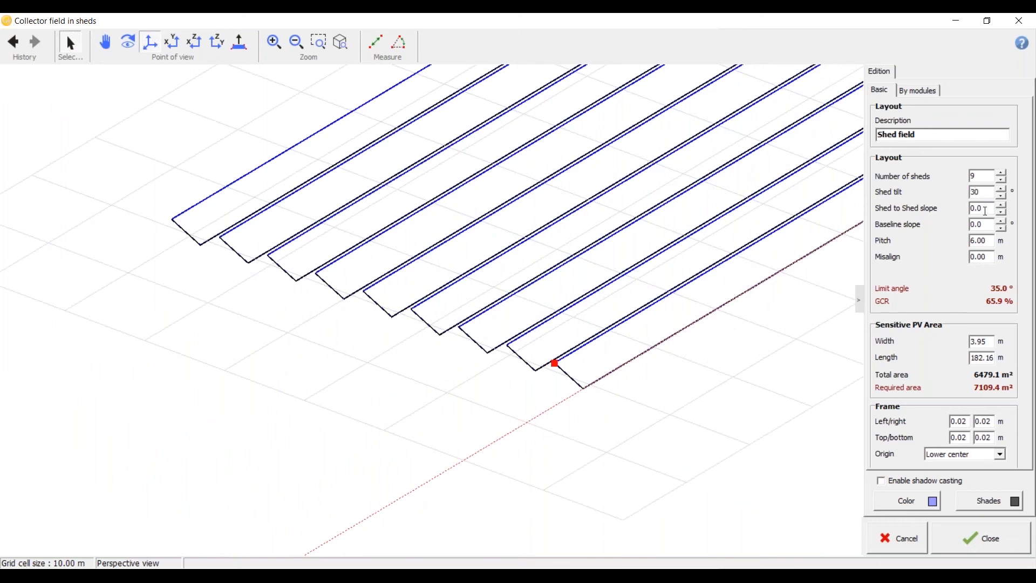
{"action": "left_click", "coordinate": [985, 211]}
{"action": "scroll", "coordinate": [325, 435], "scroll_direction": "up", "scroll_amount": 2}
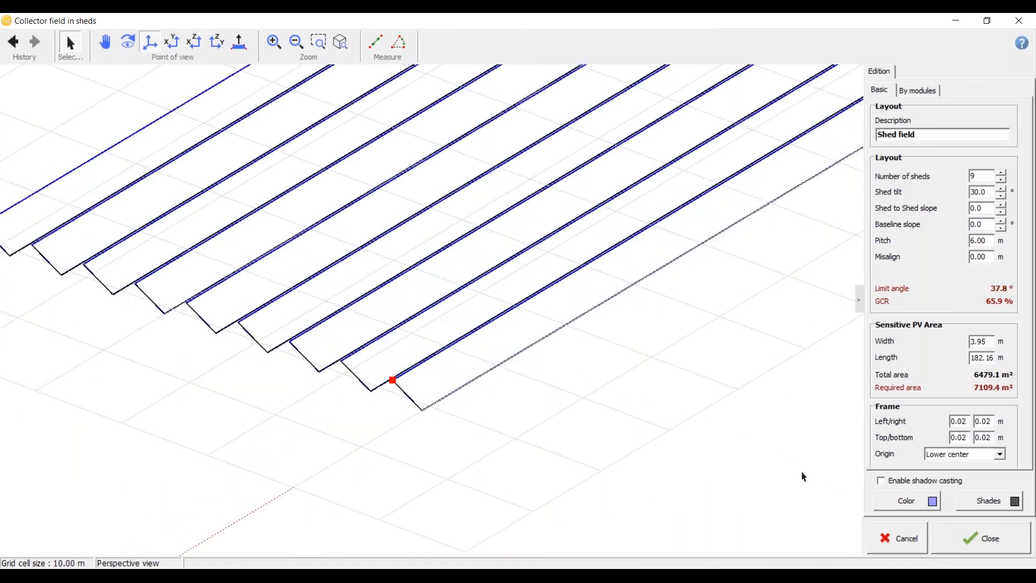
Step: Enable shadow casting for the shed field and set its shades colour to yellow
{"action": "left_click", "coordinate": [947, 483]}
{"action": "left_click", "coordinate": [938, 499]}
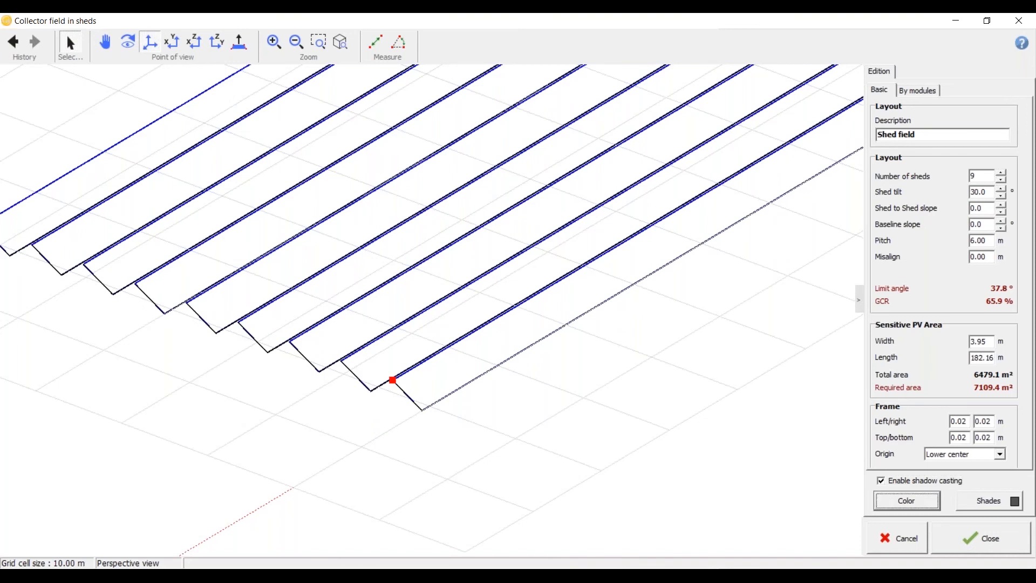
{"action": "left_click", "coordinate": [441, 342]}
{"action": "left_click", "coordinate": [971, 503]}
{"action": "left_click", "coordinate": [402, 193]}
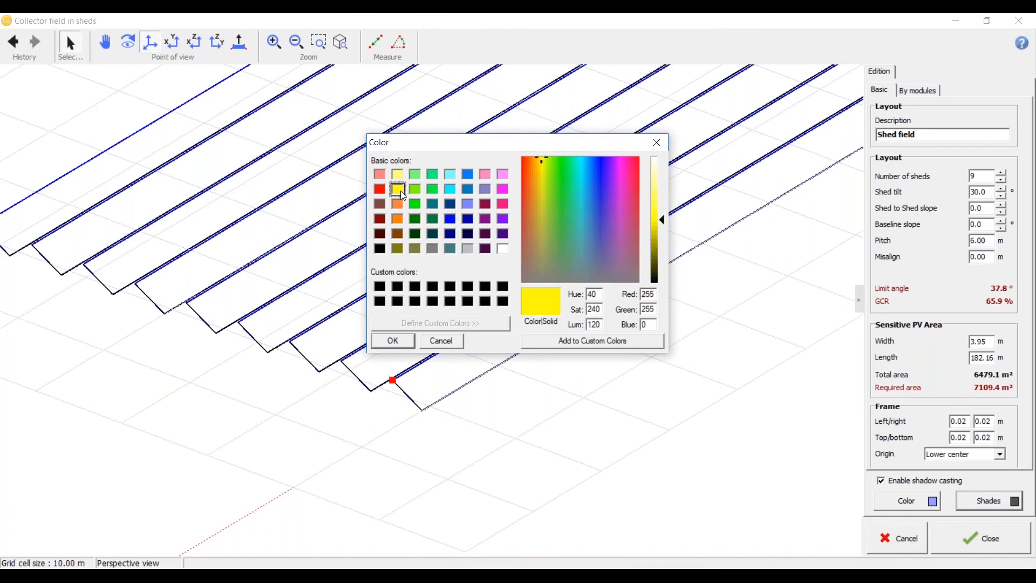
{"action": "left_click", "coordinate": [408, 345]}
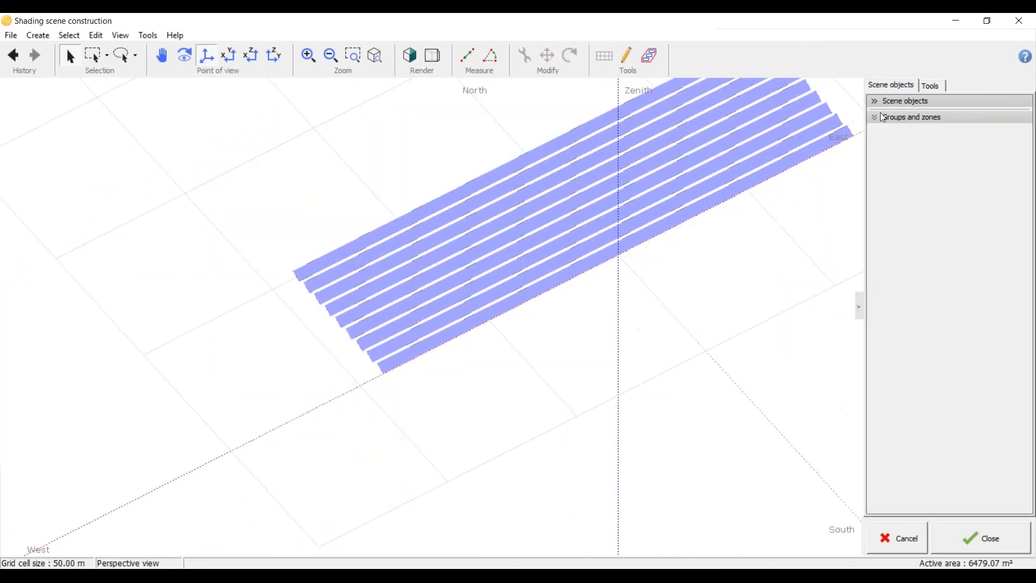
Step: Rerun the shadings animation for 21-12-2018 on the modified sheds, and examine the yellow shades in perspective and top view
{"action": "left_click", "coordinate": [939, 87]}
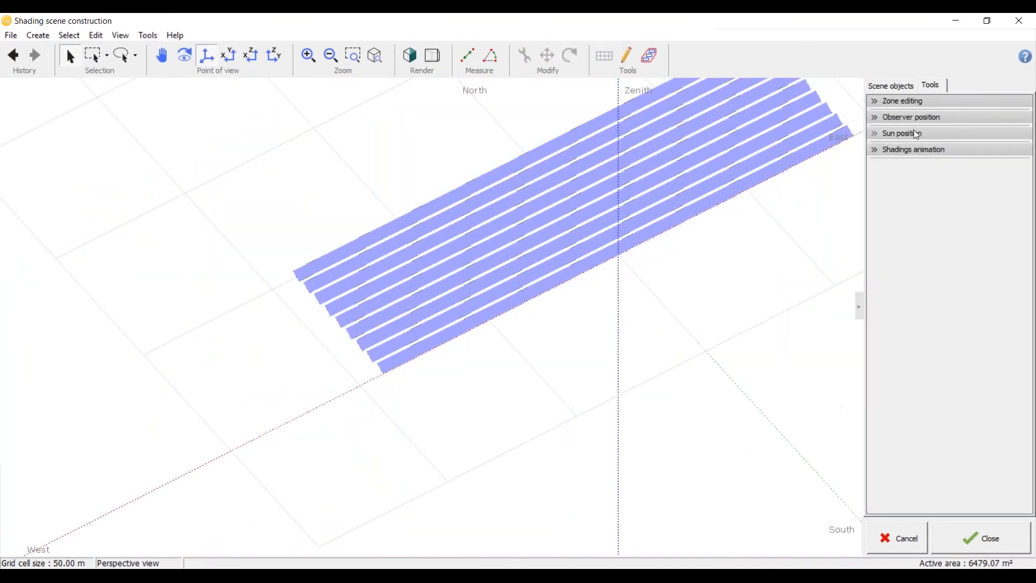
{"action": "left_click", "coordinate": [872, 151]}
{"action": "left_click", "coordinate": [966, 331]}
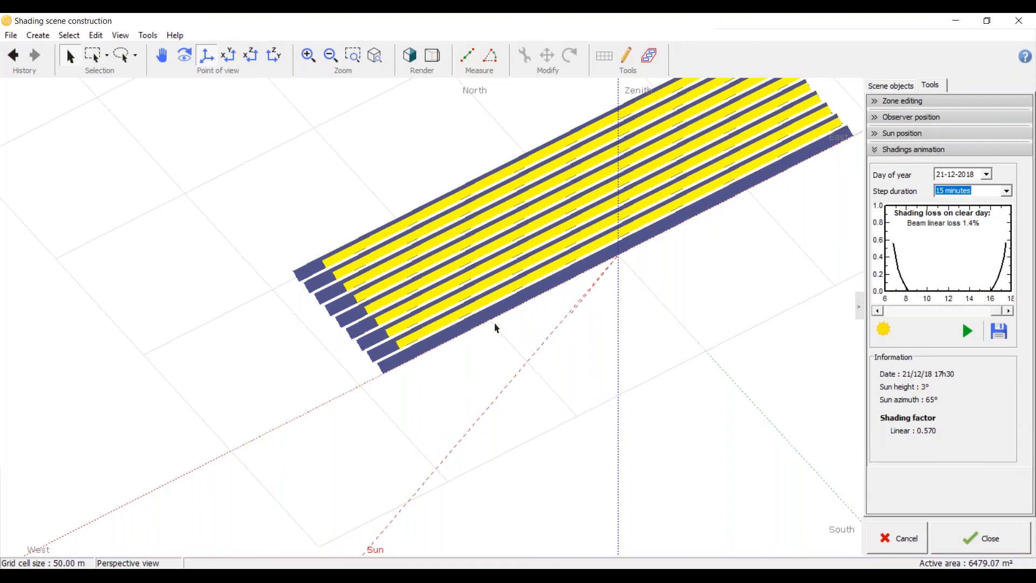
{"action": "scroll", "coordinate": [496, 327], "scroll_direction": "up", "scroll_amount": 3}
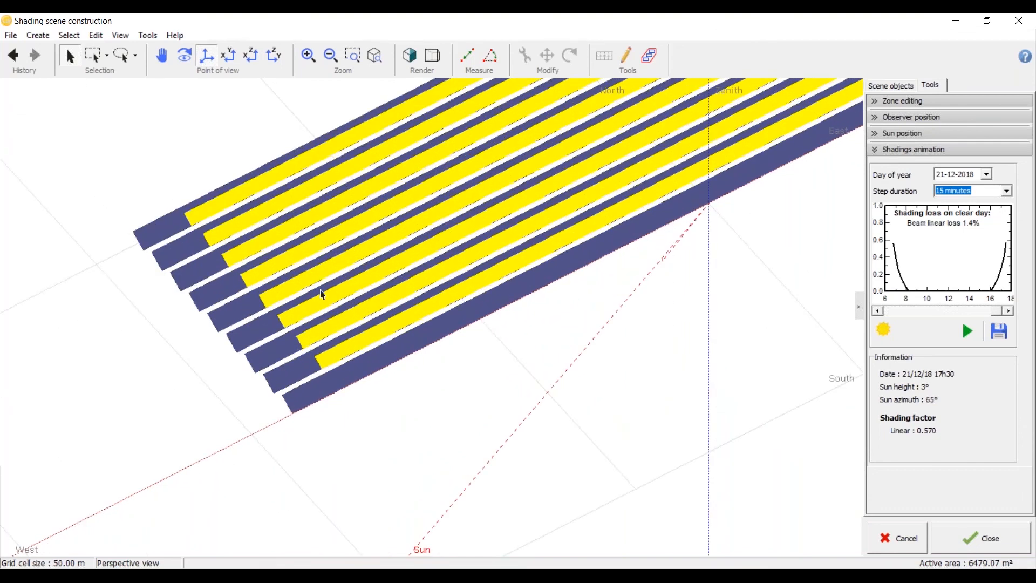
{"action": "scroll", "coordinate": [356, 337], "scroll_direction": "down", "scroll_amount": 5}
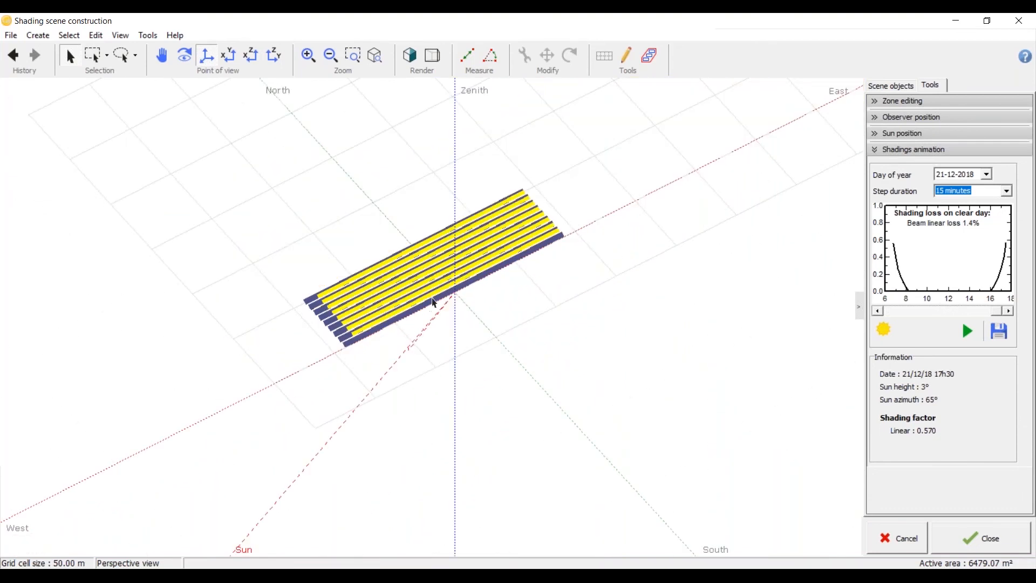
{"action": "scroll", "coordinate": [377, 264], "scroll_direction": "up", "scroll_amount": 4}
{"action": "left_click_drag", "start_coordinate": [490, 426], "coordinate": [244, 336]}
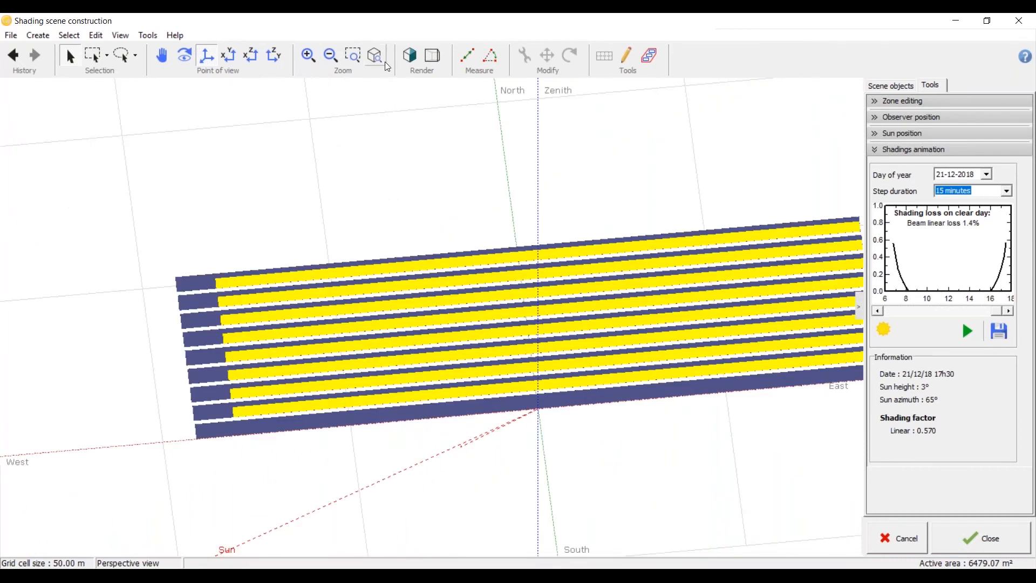
{"action": "left_click", "coordinate": [231, 57]}
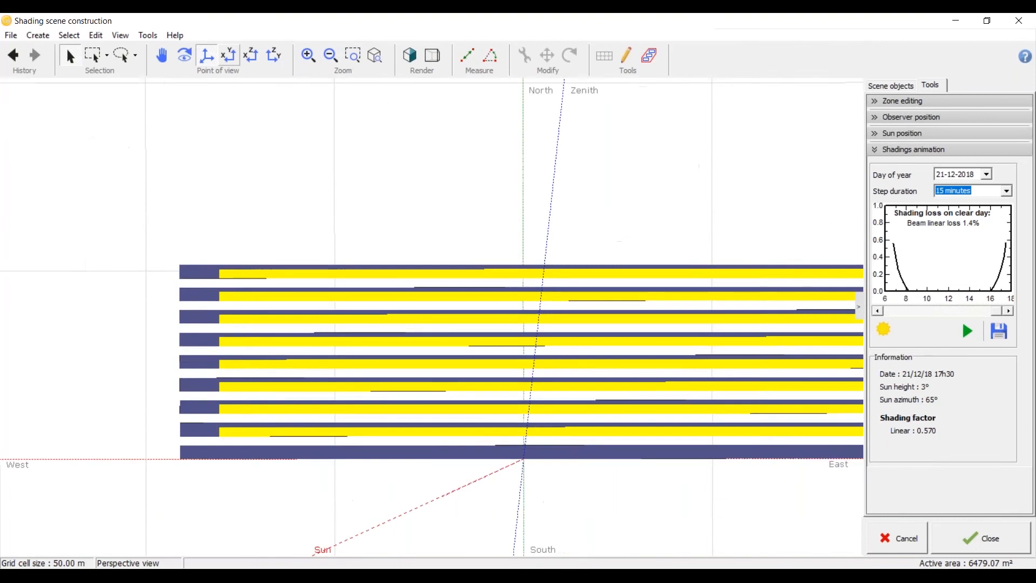
{"action": "scroll", "coordinate": [265, 273], "scroll_direction": "up", "scroll_amount": 3}
{"action": "scroll", "coordinate": [208, 289], "scroll_direction": "down", "scroll_amount": 3}
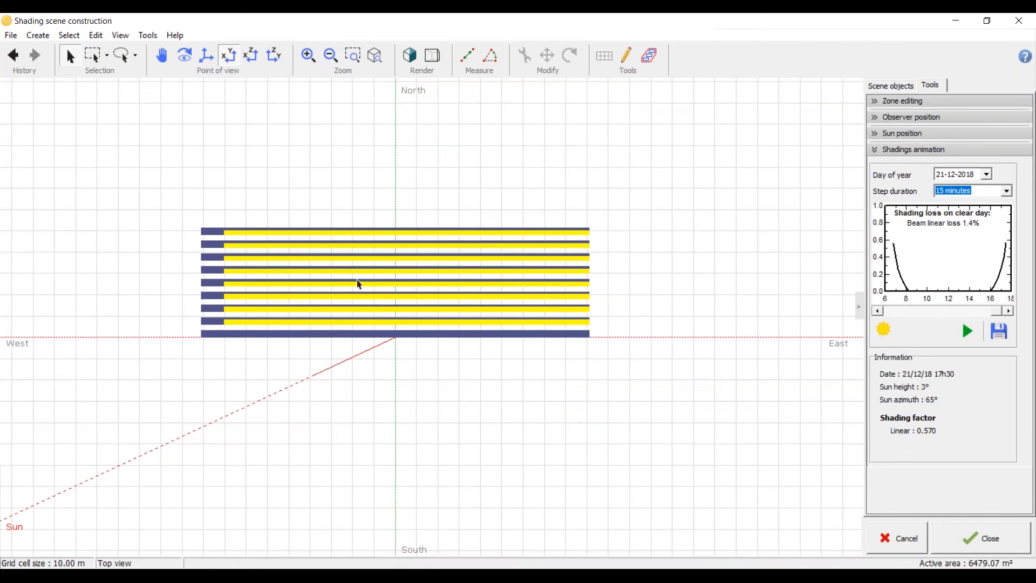
Step: Create a wind turbine as an elementary shading object, keeping its default dimensions
{"action": "left_click", "coordinate": [39, 35]}
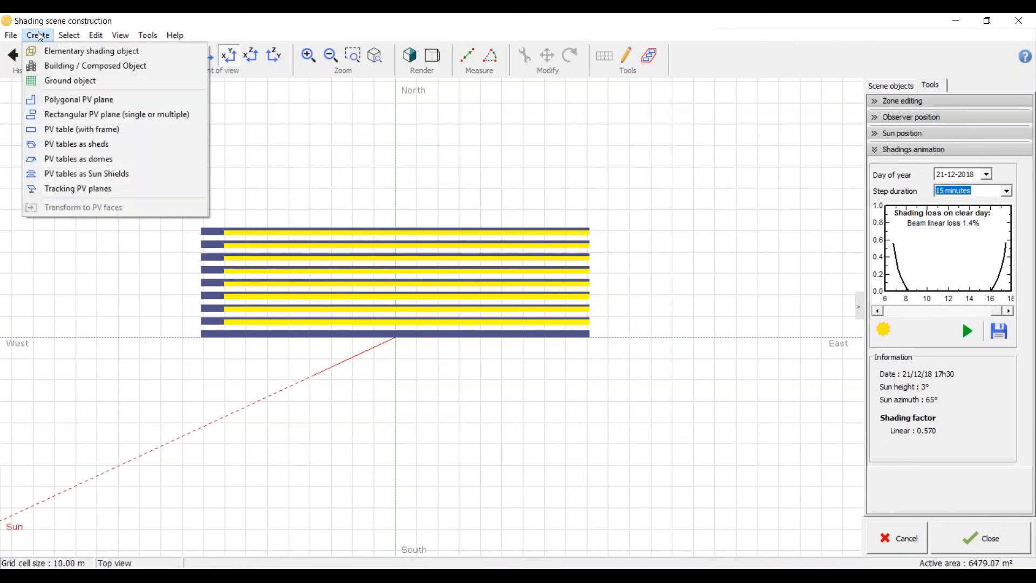
{"action": "left_click", "coordinate": [58, 53]}
{"action": "left_click", "coordinate": [1020, 143]}
{"action": "left_click_drag", "start_coordinate": [1019, 173], "coordinate": [1018, 213]}
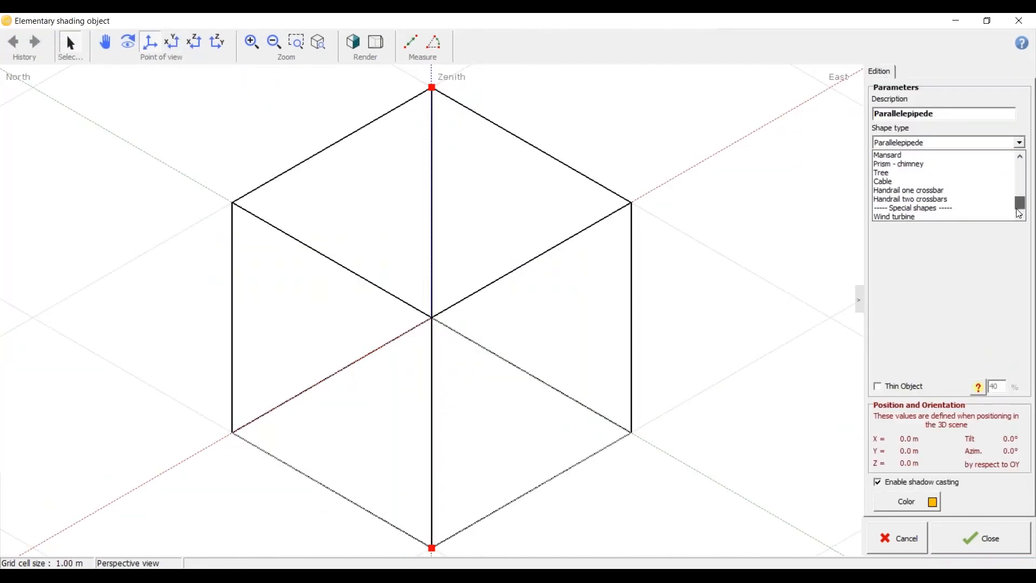
{"action": "left_click", "coordinate": [988, 216]}
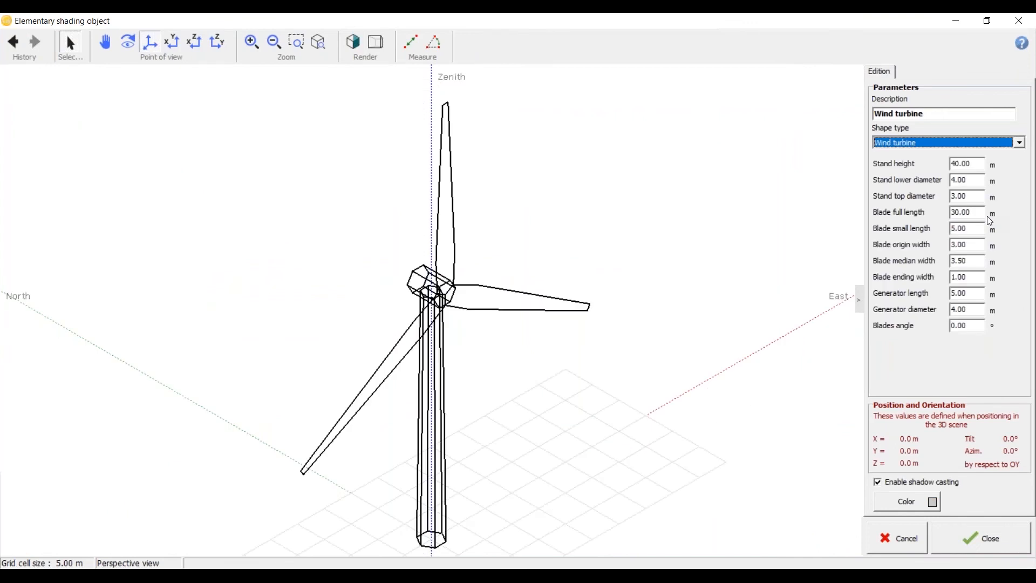
{"action": "left_click", "coordinate": [972, 543]}
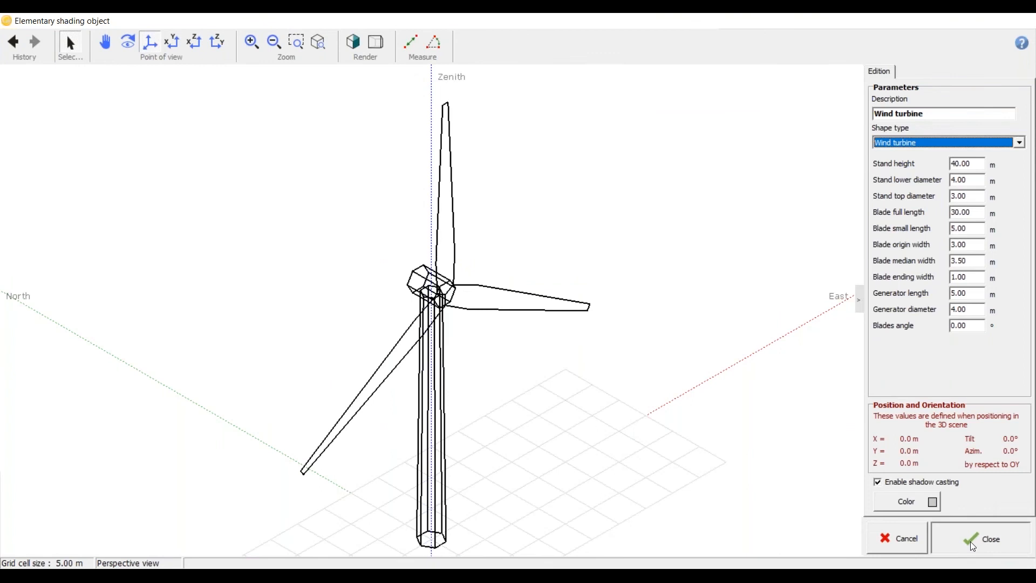
Step: Move the wind turbine south of the shed field, to about X -10 m and Y 51 m
{"action": "scroll", "coordinate": [405, 362], "scroll_direction": "up", "scroll_amount": 4}
{"action": "middle_click_drag", "start_coordinate": [392, 313], "coordinate": [382, 287]}
{"action": "middle_click_drag", "start_coordinate": [377, 330], "coordinate": [555, 300]}
{"action": "left_click", "coordinate": [547, 56]}
{"action": "left_click_drag", "start_coordinate": [409, 335], "coordinate": [688, 356]}
{"action": "scroll", "coordinate": [636, 356], "scroll_direction": "down", "scroll_amount": 5}
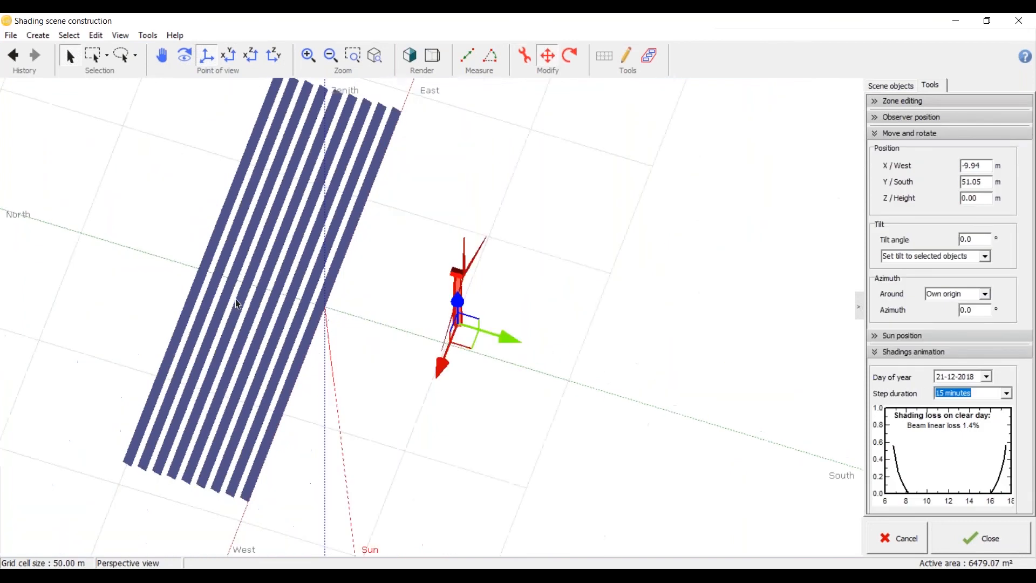
Step: Duplicate the wind turbine into an east-west row of three south of the sheds, with the western one at about X 89 m, Y 49 m
{"action": "left_click", "coordinate": [228, 56]}
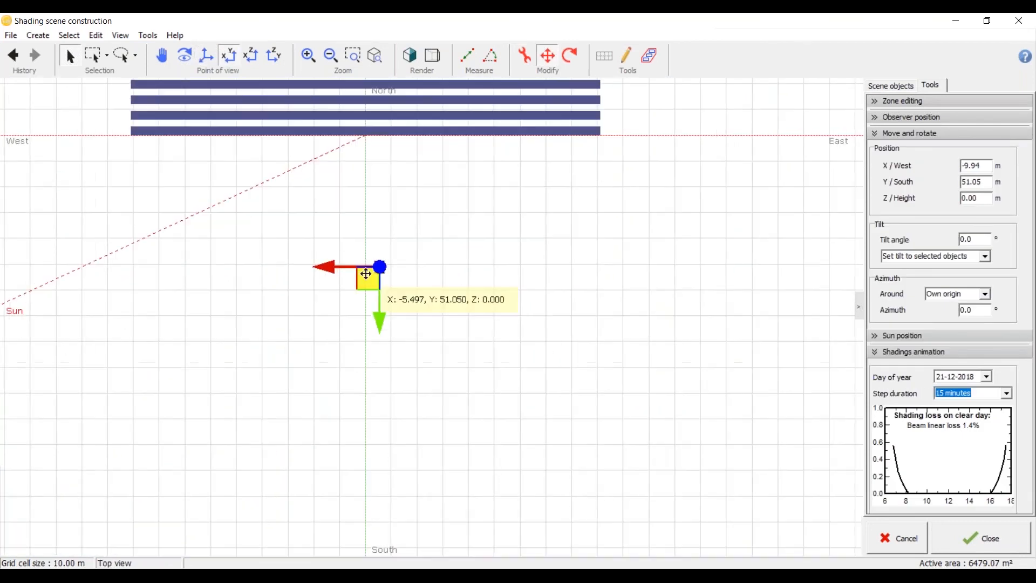
{"action": "left_click_drag", "start_coordinate": [356, 272], "coordinate": [122, 272]}
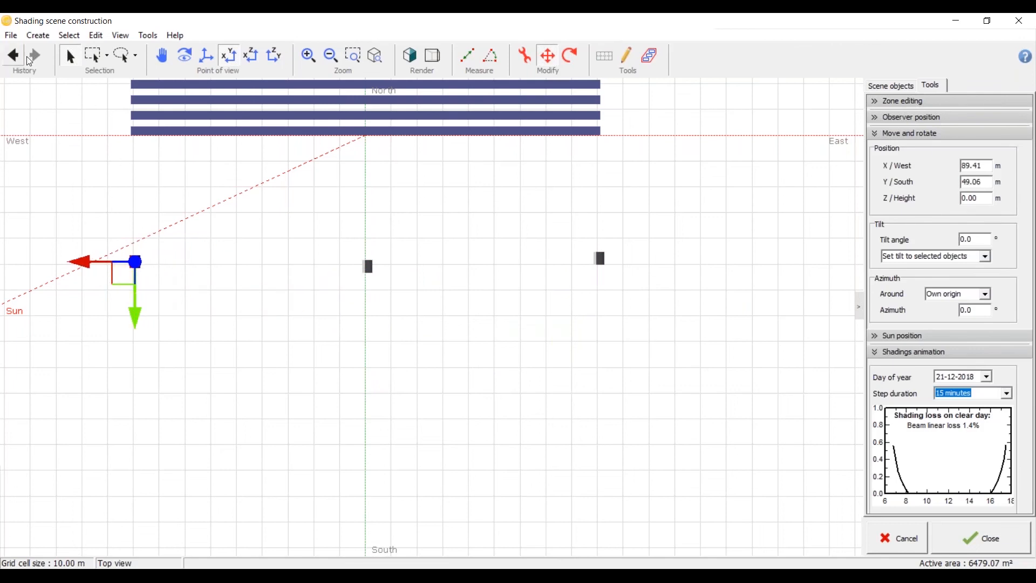
{"action": "left_click", "coordinate": [321, 459]}
{"action": "scroll", "coordinate": [424, 228], "scroll_direction": "down", "scroll_amount": 4}
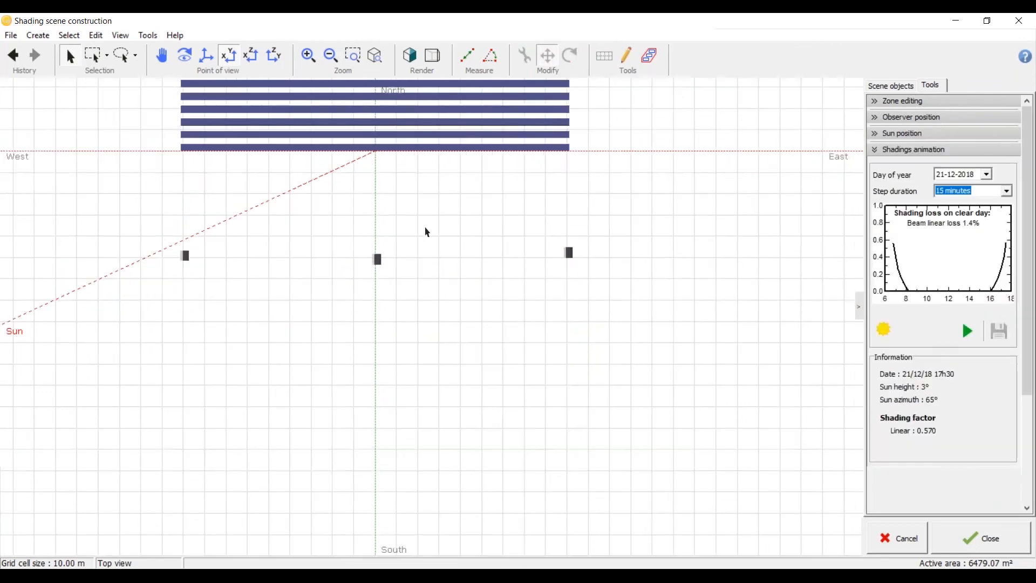
Step: Run the shadings animation for 21-12-2018 with the three turbines and examine their shadows on the sheds in top view
{"action": "middle_click_drag", "start_coordinate": [388, 236], "coordinate": [433, 294]}
{"action": "left_click", "coordinate": [224, 61]}
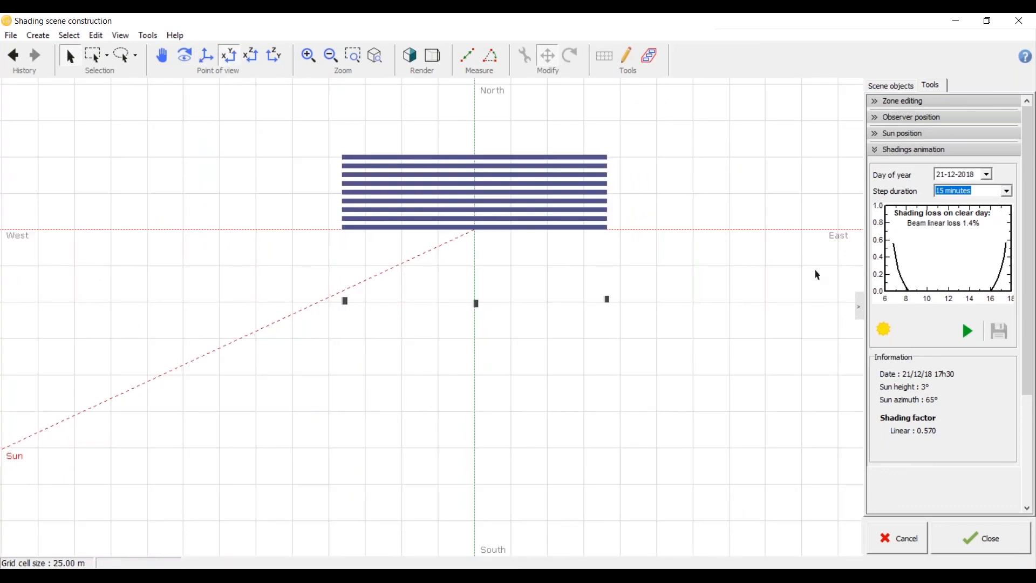
{"action": "left_click", "coordinate": [967, 331]}
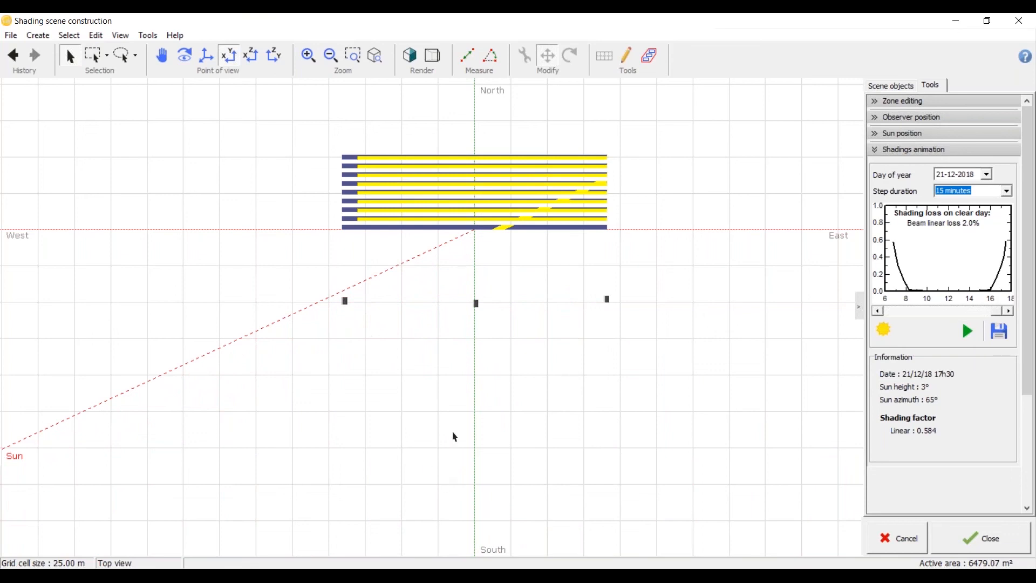
{"action": "scroll", "coordinate": [453, 222], "scroll_direction": "up", "scroll_amount": 5}
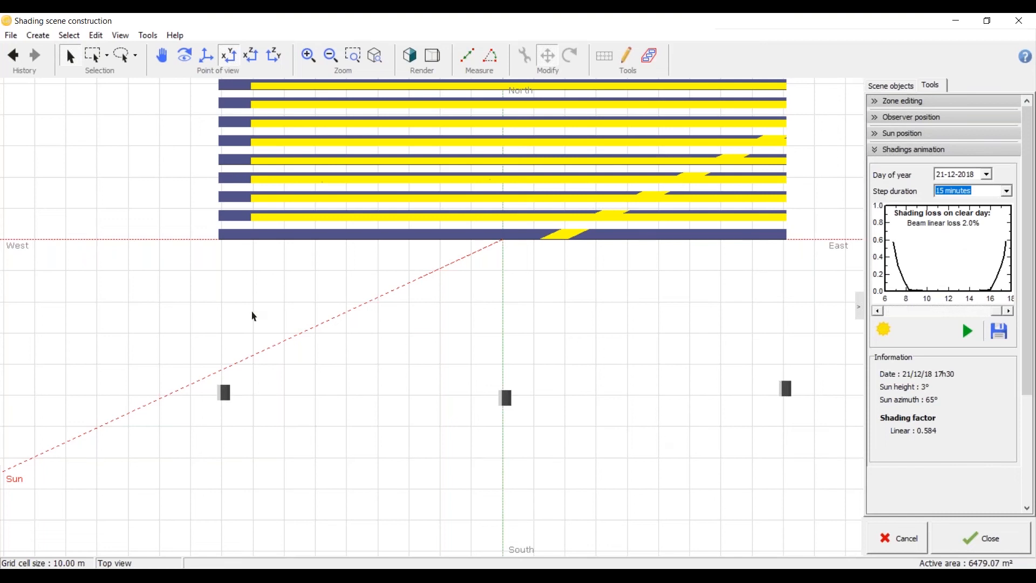
{"action": "scroll", "coordinate": [253, 316], "scroll_direction": "down", "scroll_amount": 3}
{"action": "scroll", "coordinate": [162, 400], "scroll_direction": "up", "scroll_amount": 3}
Step: Move the western wind turbine northwest, closer to the southwest corner of the shed field
{"action": "left_click", "coordinate": [309, 318]}
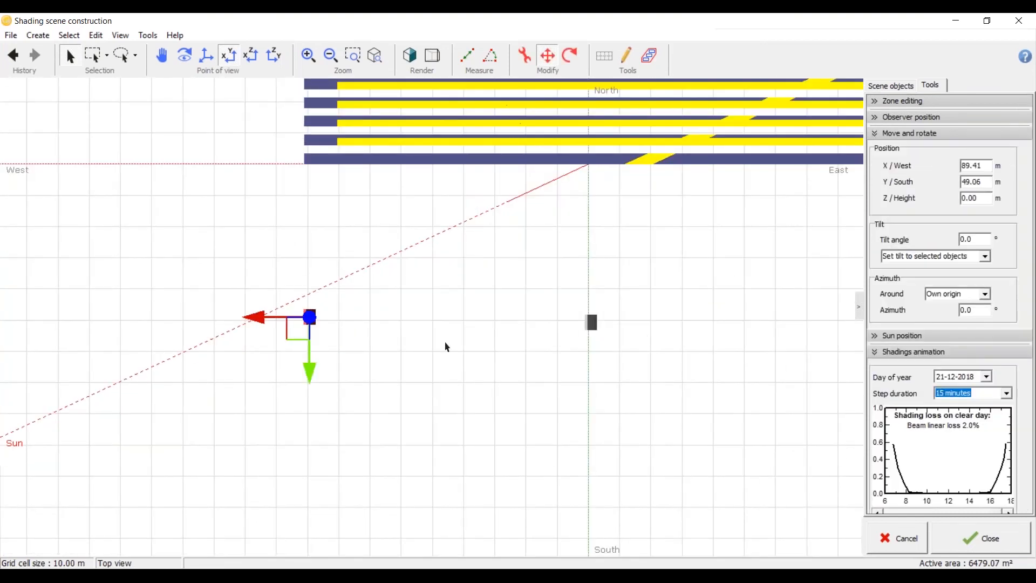
{"action": "mouse_move", "coordinate": [302, 331]}
{"action": "left_mouse_down"}
{"action": "mouse_move", "coordinate": [302, 238]}
{"action": "mouse_move", "coordinate": [267, 238]}
{"action": "left_mouse_up"}
{"action": "left_click", "coordinate": [81, 353]}
{"action": "scroll", "coordinate": [38, 381], "scroll_direction": "down", "scroll_amount": 4}
{"action": "scroll", "coordinate": [388, 387], "scroll_direction": "up", "scroll_amount": 3}
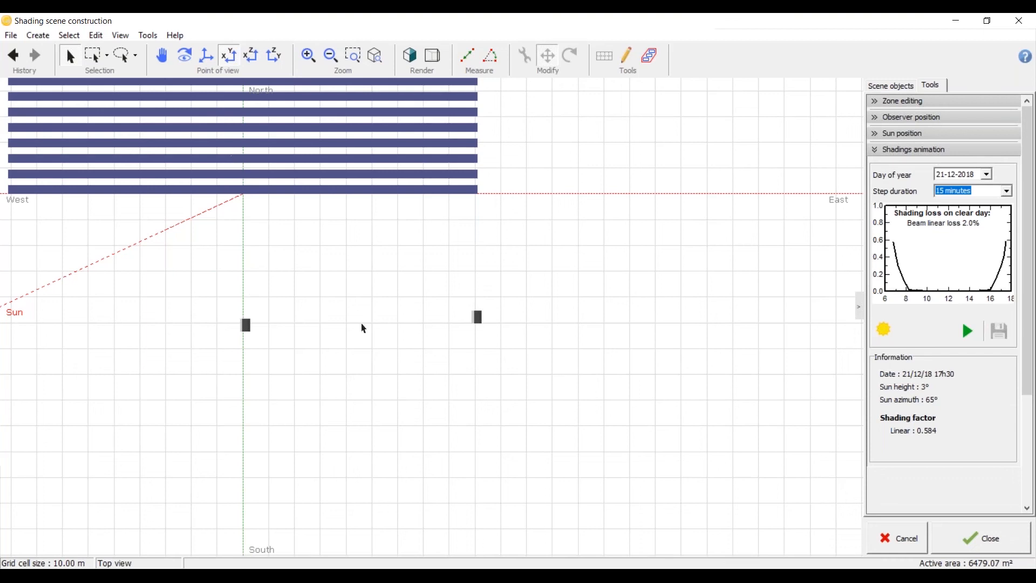
Step: Delete the middle wind turbine and move the eastern one northeast to about X -140 m, Y -11 m
{"action": "left_click", "coordinate": [246, 324]}
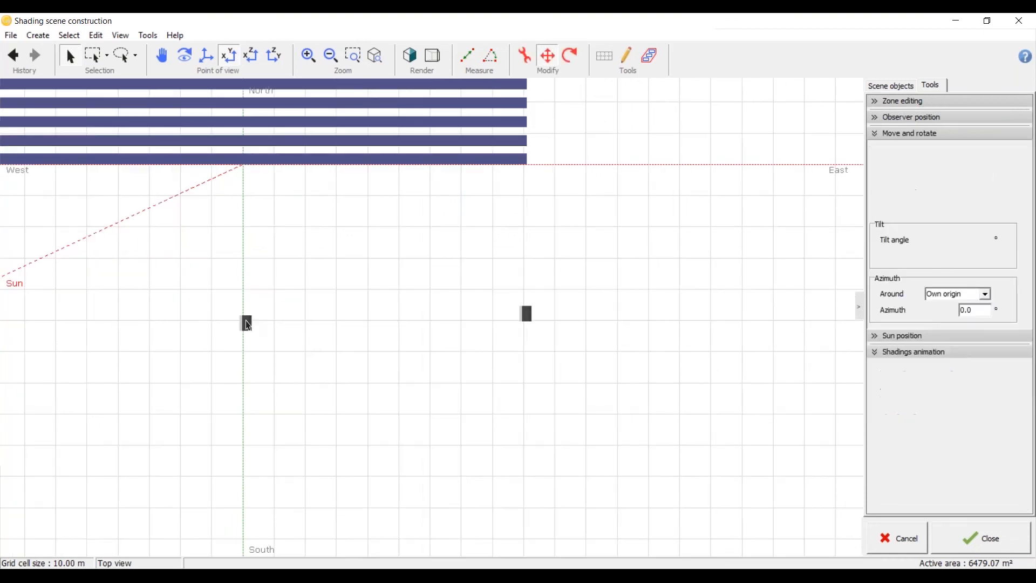
{"action": "key", "text": "Delete"}
{"action": "scroll", "coordinate": [374, 351], "scroll_direction": "down", "scroll_amount": 3}
{"action": "scroll", "coordinate": [460, 327], "scroll_direction": "up", "scroll_amount": 1}
{"action": "left_click", "coordinate": [492, 332]}
{"action": "left_click_drag", "start_coordinate": [476, 342], "coordinate": [602, 191]}
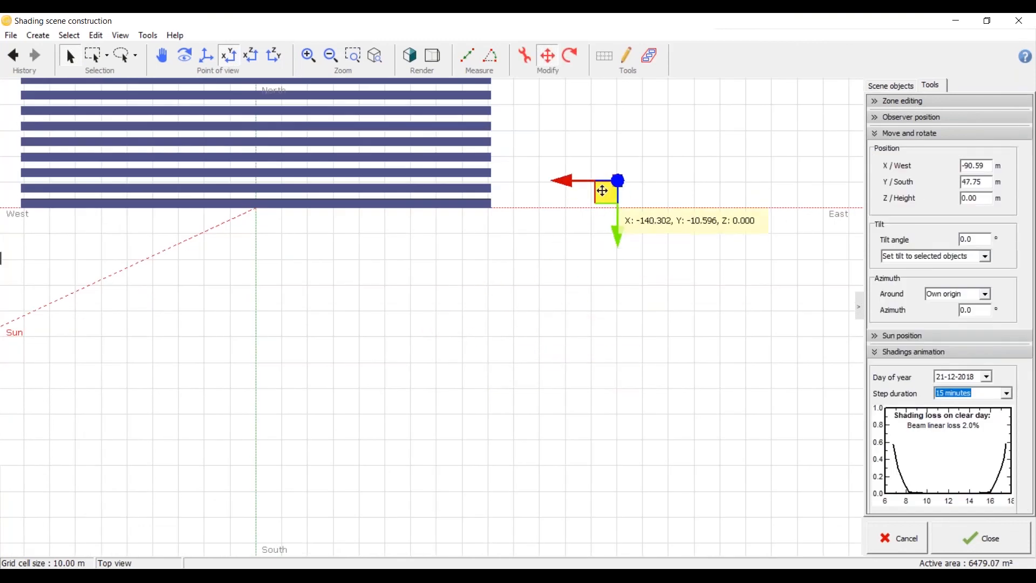
{"action": "left_click", "coordinate": [576, 278]}
{"action": "scroll", "coordinate": [576, 278], "scroll_direction": "down", "scroll_amount": 3}
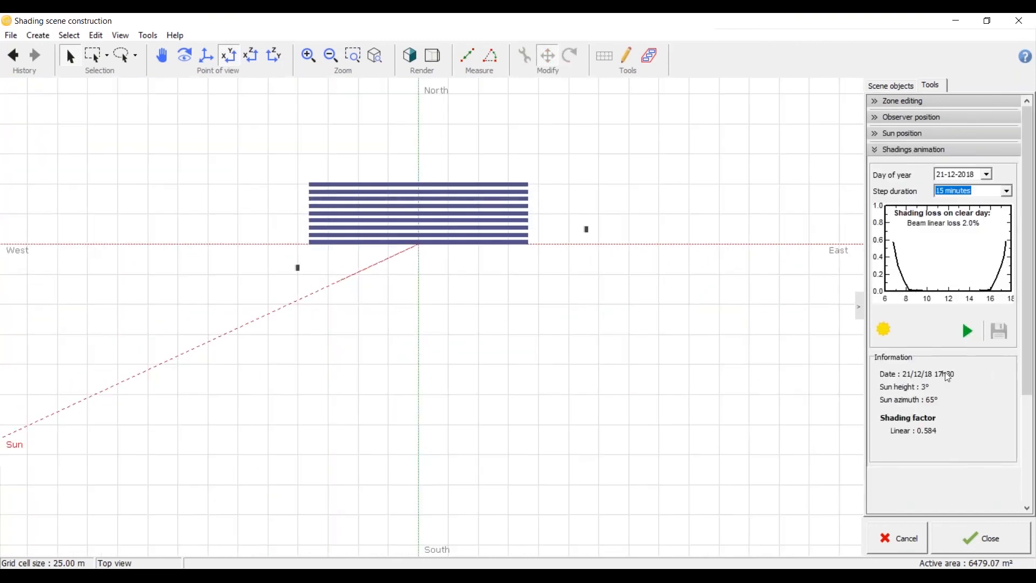
Step: Rerun the shadings animation for 21-12-2018 with the two repositioned turbines and examine the shadows on the sheds
{"action": "left_click", "coordinate": [966, 331]}
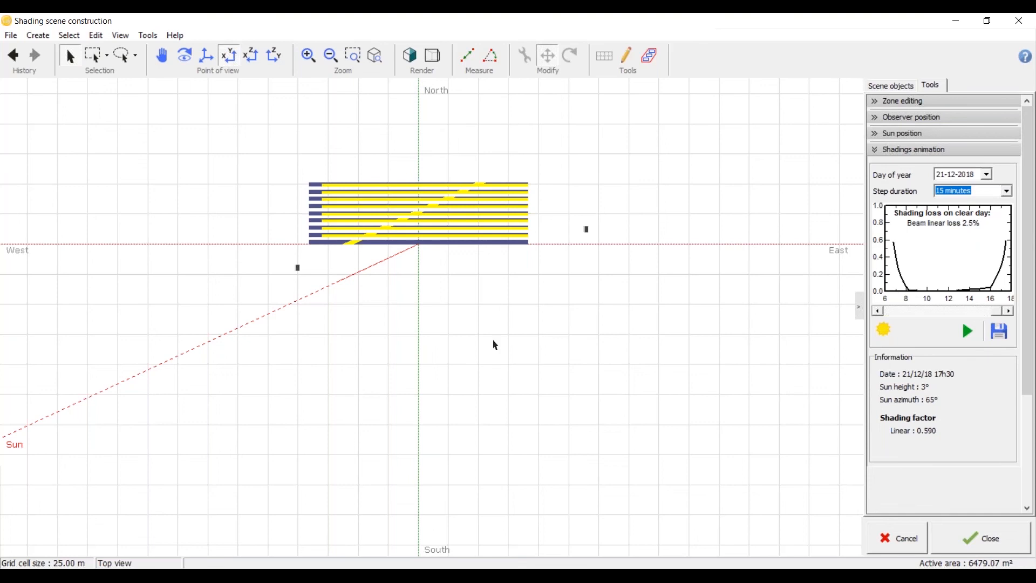
{"action": "scroll", "coordinate": [344, 278], "scroll_direction": "up", "scroll_amount": 6}
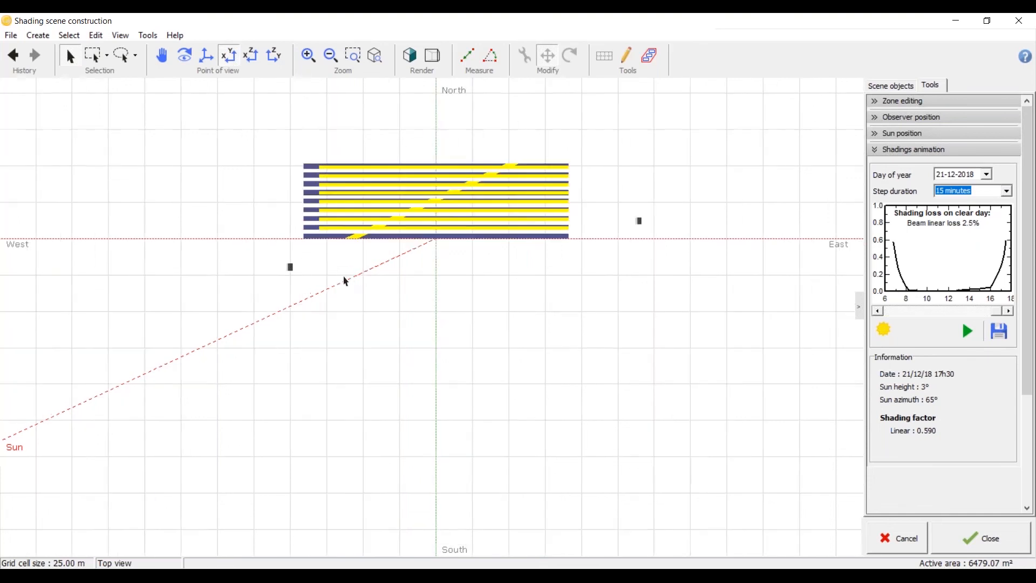
{"action": "scroll", "coordinate": [347, 290], "scroll_direction": "down", "scroll_amount": 3}
{"action": "middle_click_drag", "start_coordinate": [348, 292], "coordinate": [369, 270]}
{"action": "left_click", "coordinate": [227, 57]}
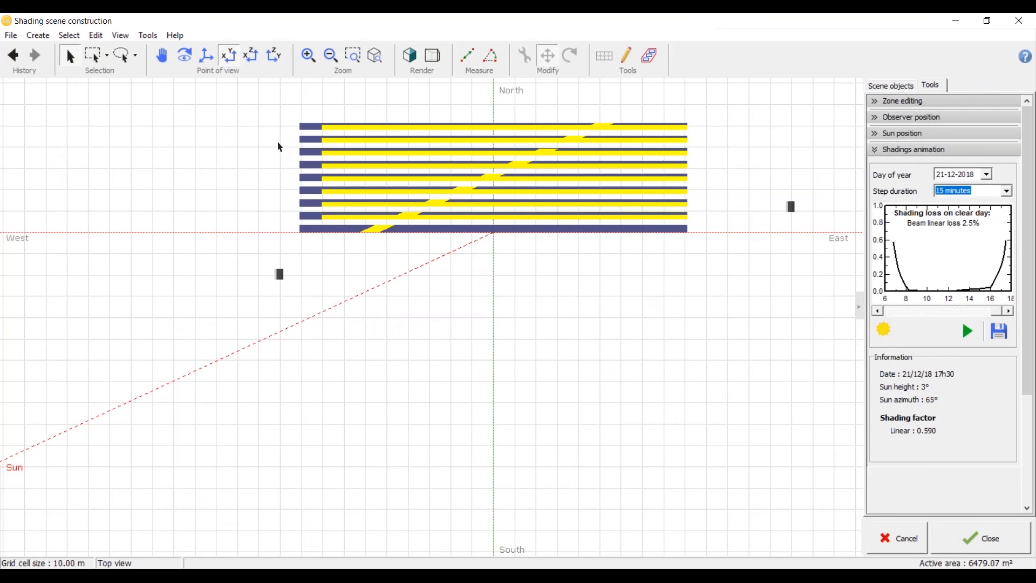
Step: Delete the two remaining wind turbines, west and east of the shed field
{"action": "scroll", "coordinate": [279, 153], "scroll_direction": "up", "scroll_amount": 2}
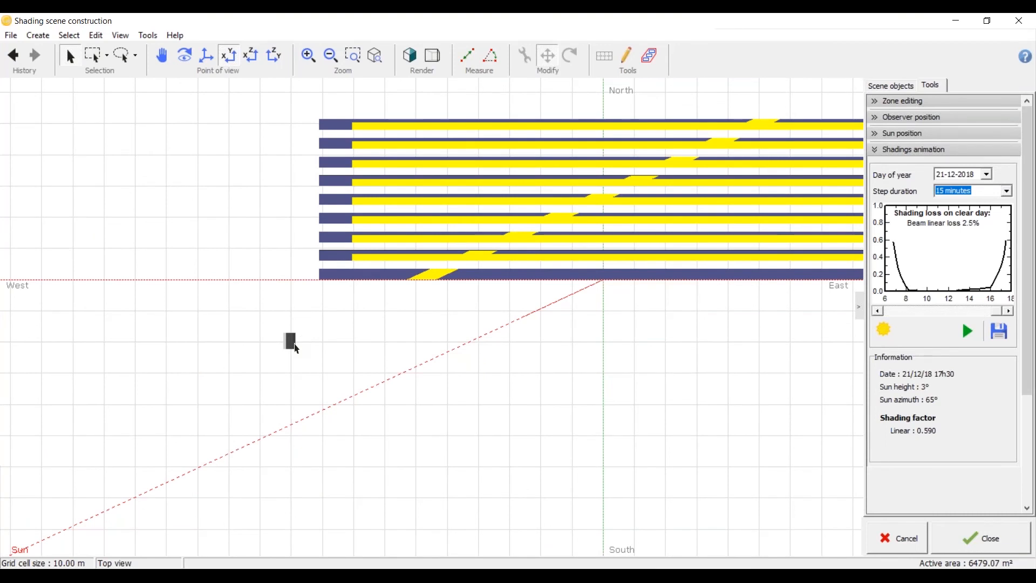
{"action": "left_click", "coordinate": [292, 342]}
{"action": "key", "text": "Delete"}
{"action": "scroll", "coordinate": [237, 307], "scroll_direction": "down", "scroll_amount": 5}
{"action": "scroll", "coordinate": [529, 286], "scroll_direction": "up", "scroll_amount": 2}
{"action": "left_click", "coordinate": [553, 280]}
{"action": "key", "text": "Delete"}
Step: Rerun the shadings animation for 21-12-2018 without turbines and examine the mutual row shading in top view and perspective
{"action": "left_click", "coordinate": [968, 332]}
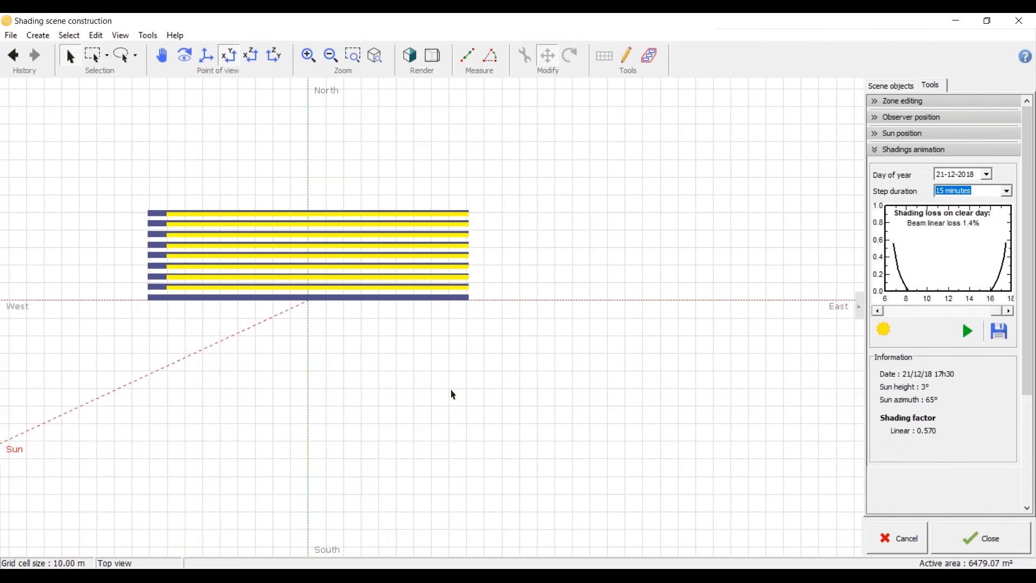
{"action": "scroll", "coordinate": [83, 238], "scroll_direction": "up", "scroll_amount": 3}
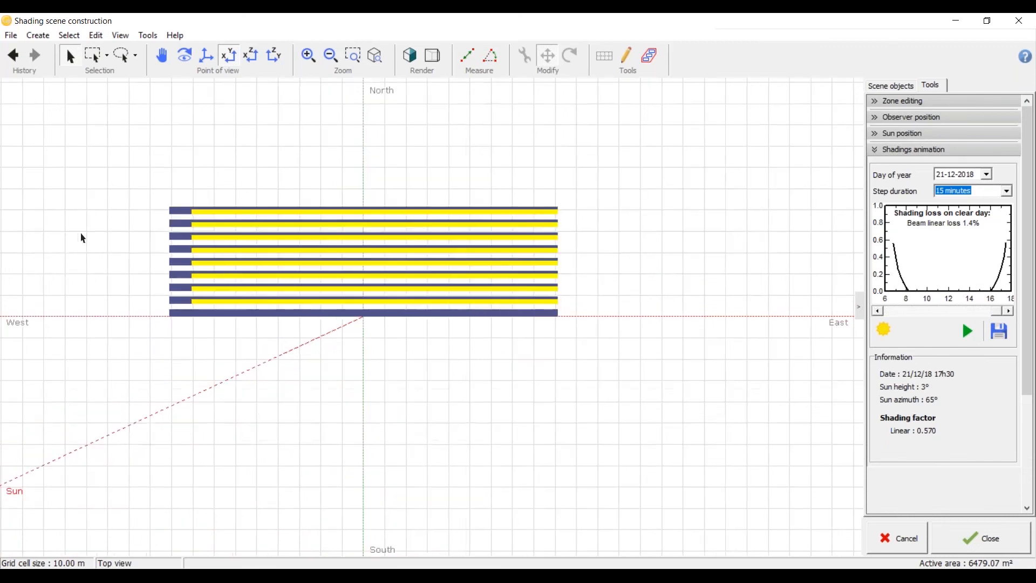
{"action": "scroll", "coordinate": [186, 341], "scroll_direction": "down", "scroll_amount": 2}
{"action": "middle_click_drag", "start_coordinate": [225, 438], "coordinate": [264, 398]}
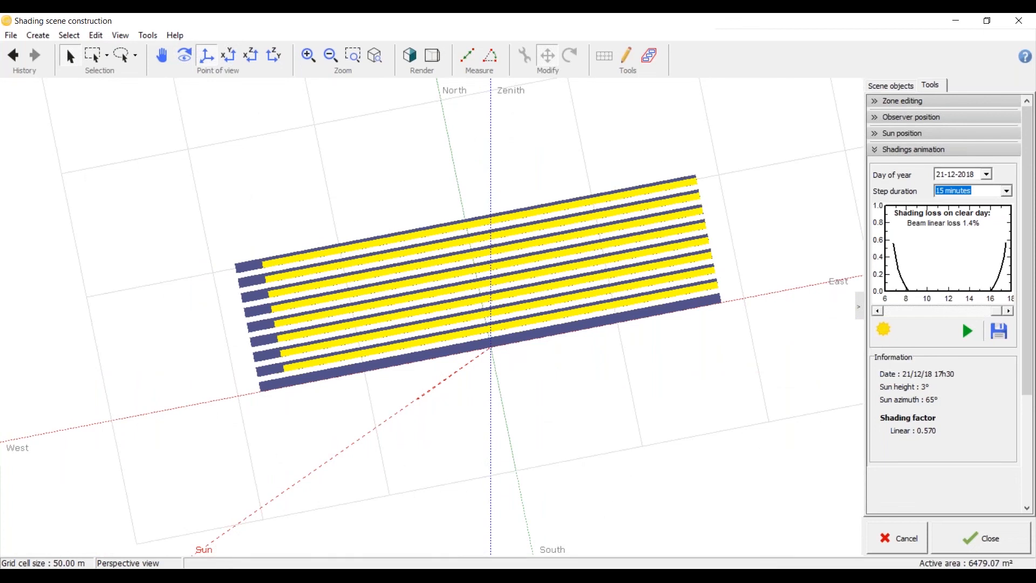
{"action": "scroll", "coordinate": [247, 402], "scroll_direction": "up", "scroll_amount": 1}
{"action": "scroll", "coordinate": [313, 426], "scroll_direction": "up", "scroll_amount": 2}
{"action": "scroll", "coordinate": [312, 423], "scroll_direction": "up", "scroll_amount": 5}
Step: Open the shed field for editing and set its pitch to 7 m
{"action": "left_click", "coordinate": [230, 56]}
{"action": "scroll", "coordinate": [356, 302], "scroll_direction": "down", "scroll_amount": 4}
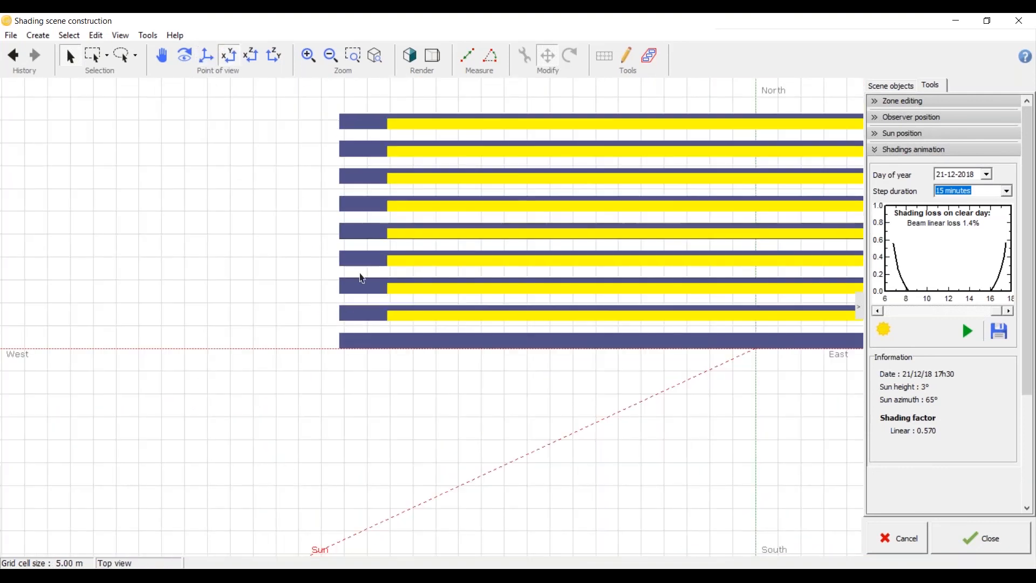
{"action": "left_click", "coordinate": [363, 319]}
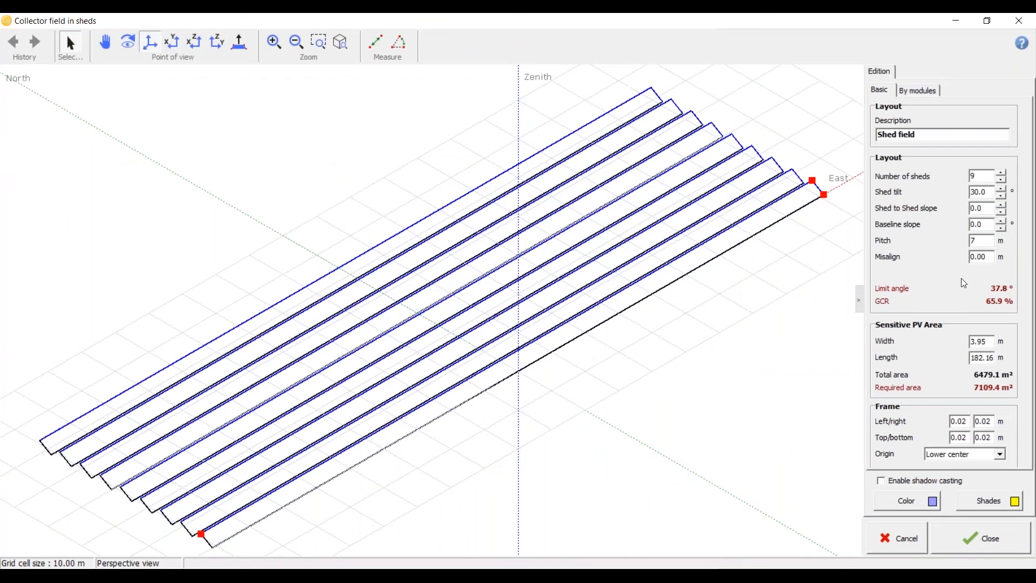
{"action": "left_click", "coordinate": [981, 540]}
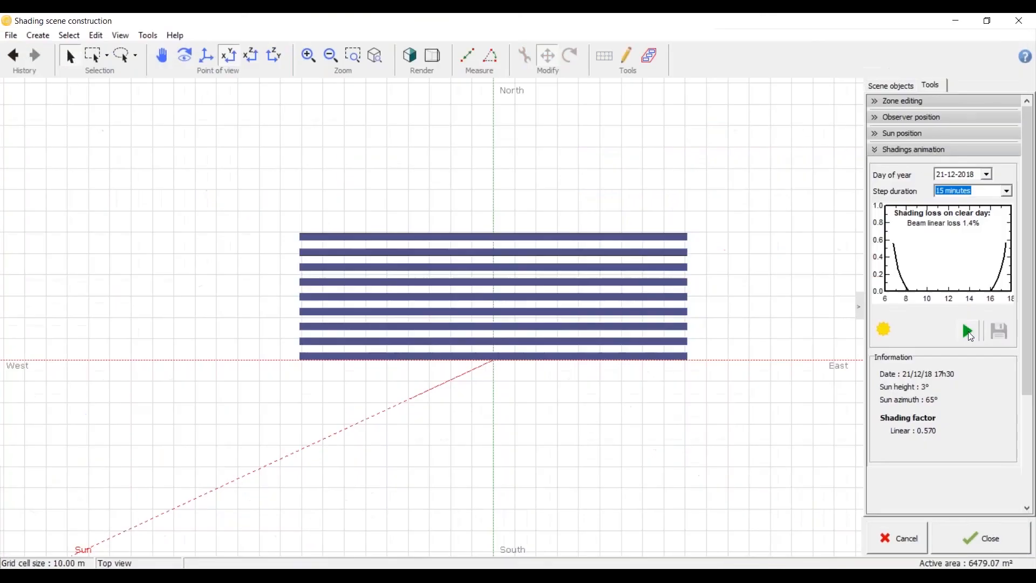
Step: Rerun the shadings animation for 21-12-2018 at the wider pitch, examine the shades in perspective, and close the shading scene
{"action": "left_click", "coordinate": [967, 331]}
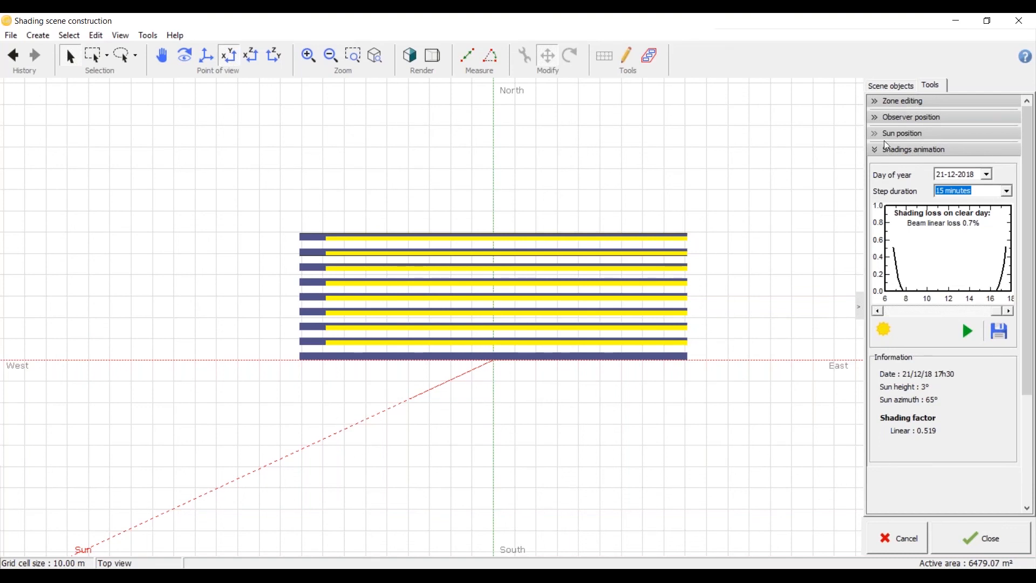
{"action": "left_click", "coordinate": [875, 150]}
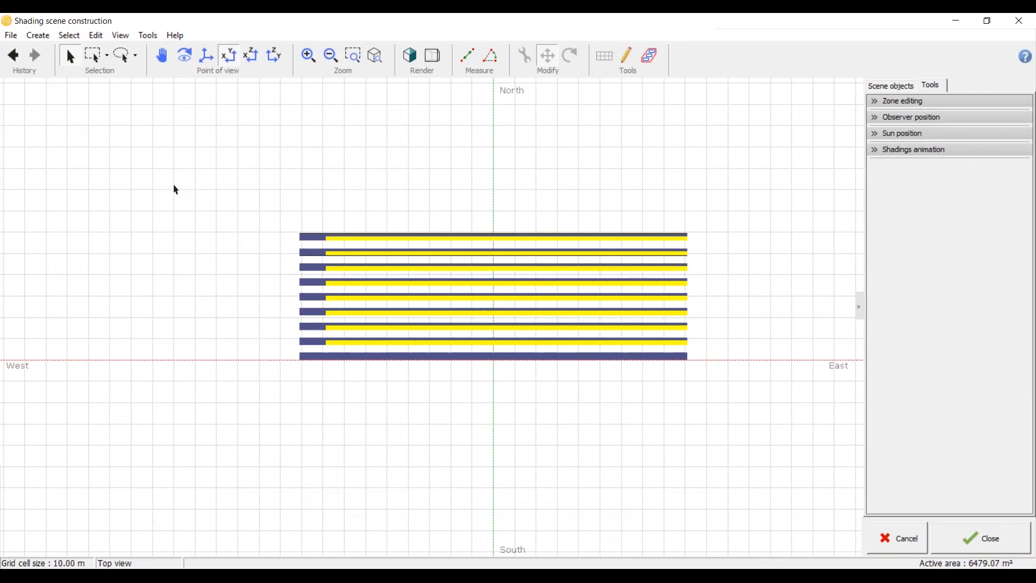
{"action": "left_click", "coordinate": [216, 56]}
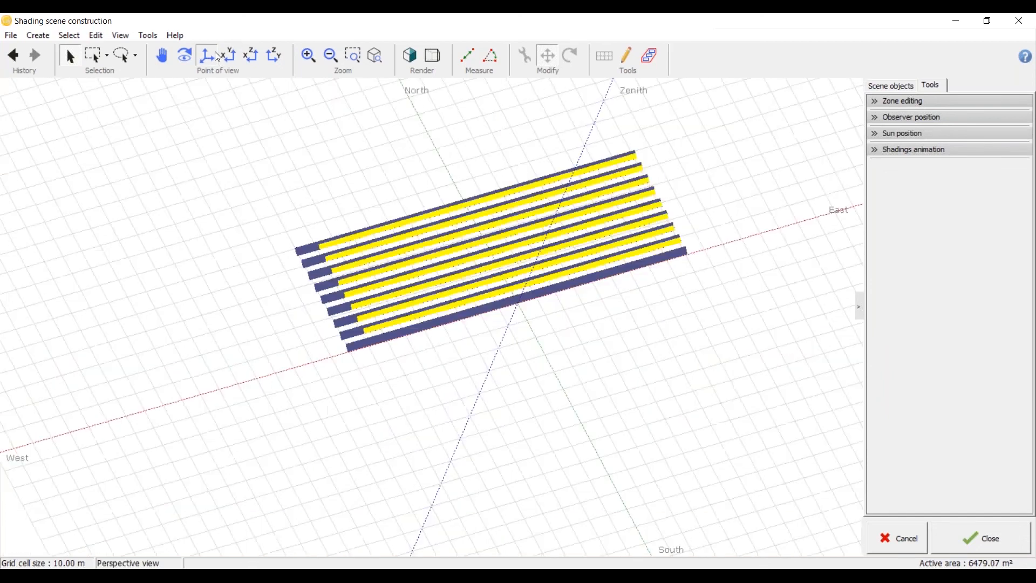
{"action": "middle_click_drag", "start_coordinate": [470, 261], "coordinate": [454, 302]}
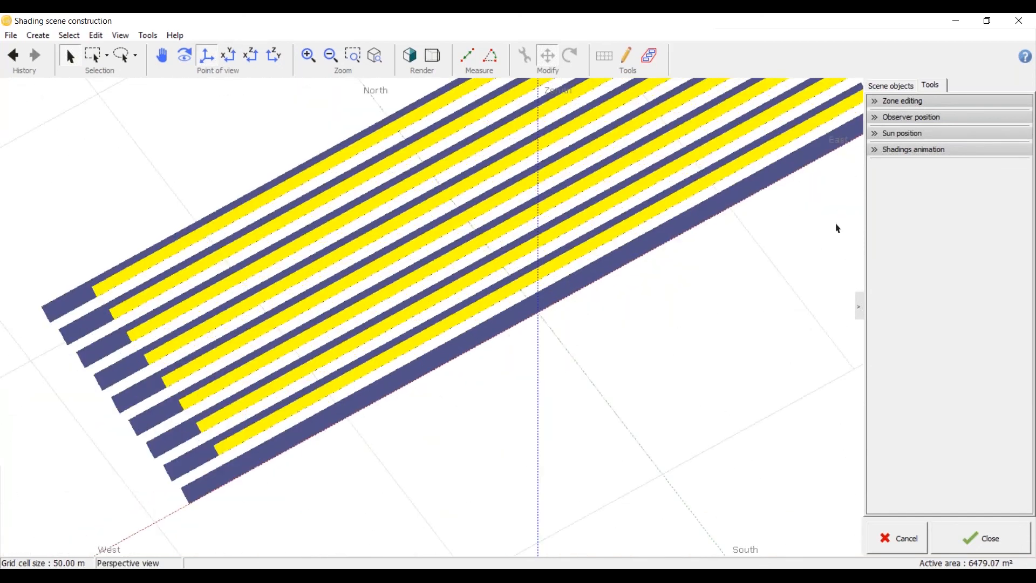
{"action": "left_click", "coordinate": [965, 534]}
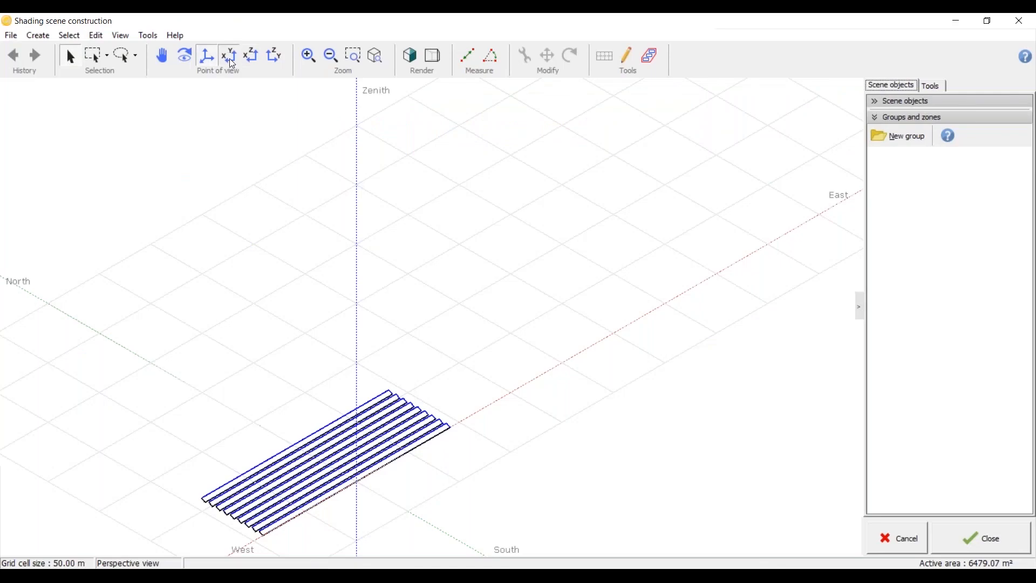
Step: Inspect the nine shed rows in the reopened shading scene from the top and in shaded perspective
{"action": "left_click", "coordinate": [228, 56]}
{"action": "left_click", "coordinate": [225, 365]}
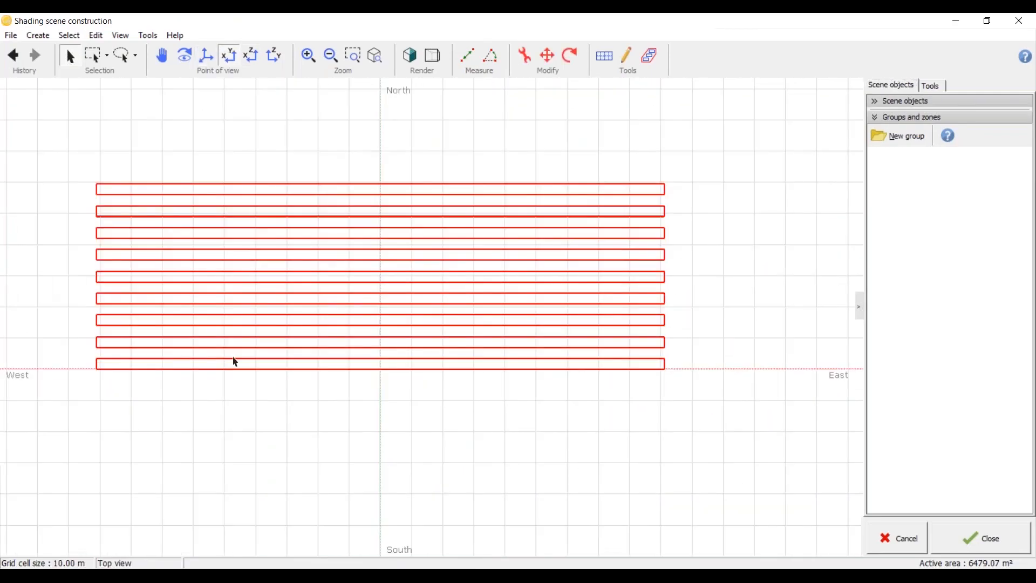
{"action": "left_click", "coordinate": [412, 56]}
{"action": "left_click_drag", "start_coordinate": [276, 439], "coordinate": [428, 362]}
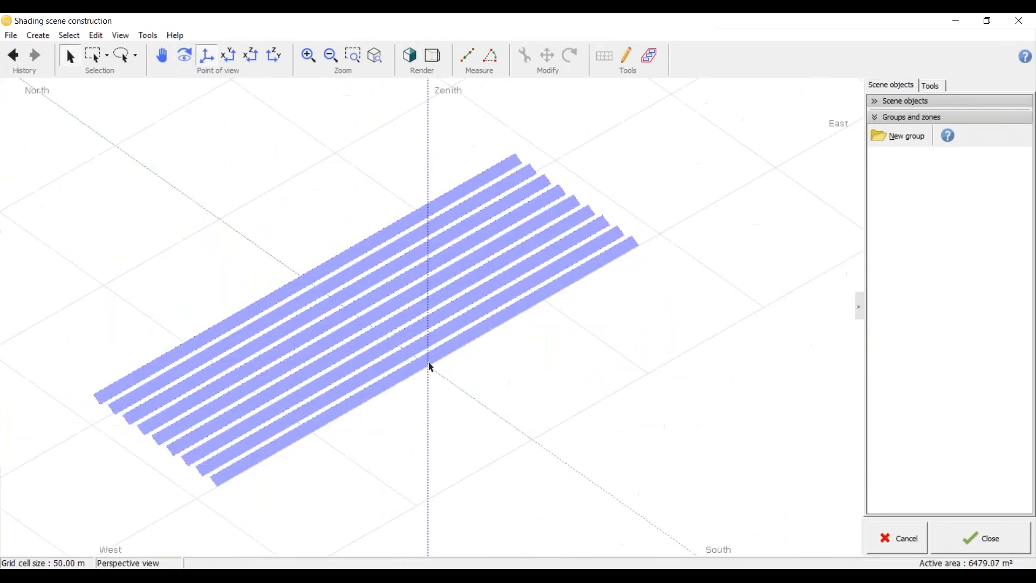
{"action": "scroll", "coordinate": [510, 243], "scroll_direction": "up", "scroll_amount": 3}
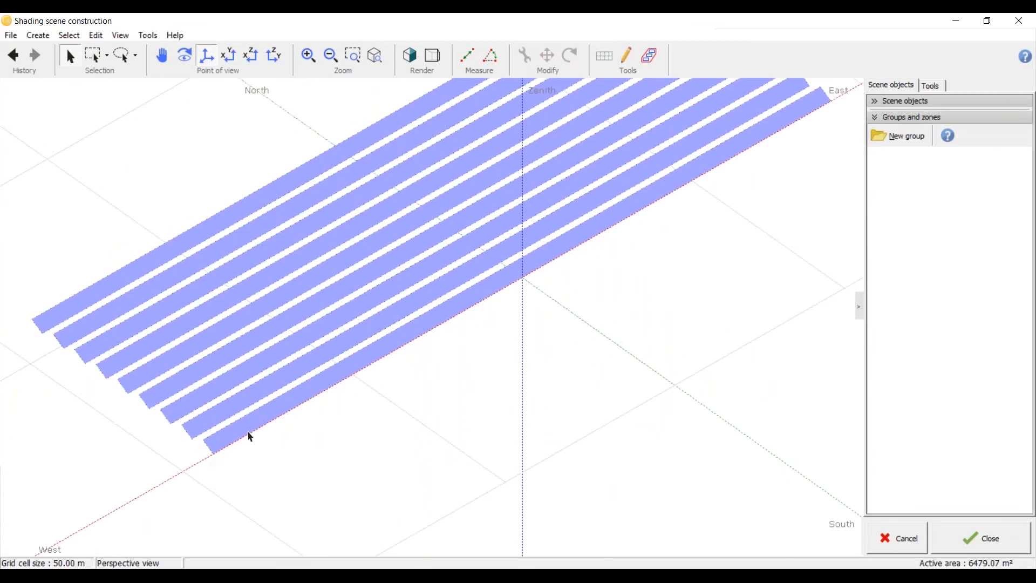
{"action": "scroll", "coordinate": [251, 437], "scroll_direction": "up", "scroll_amount": 3}
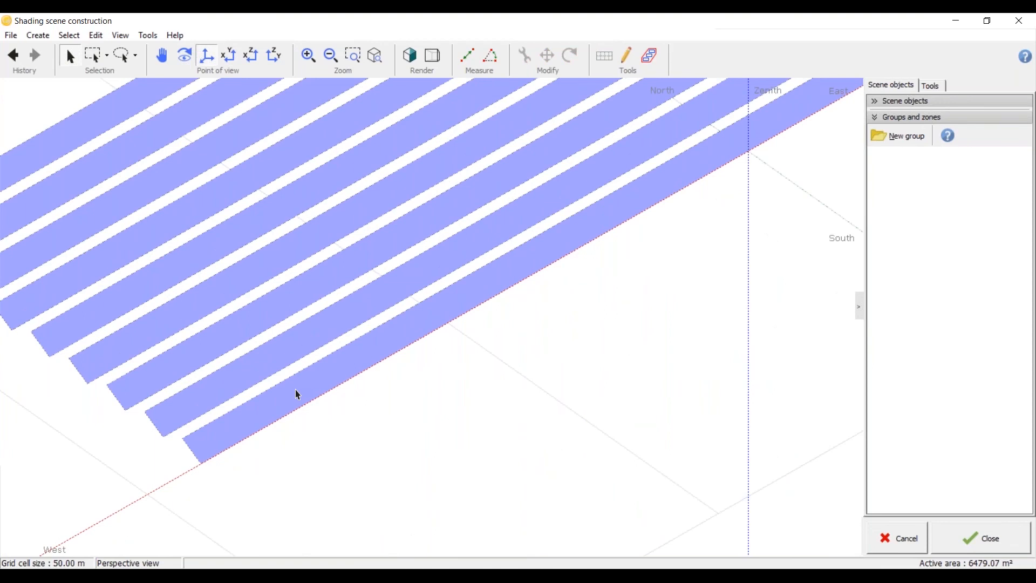
Step: Partition the shed field into module strings, 20 in width and 1 in height, and apply the definition
{"action": "scroll", "coordinate": [294, 369], "scroll_direction": "down", "scroll_amount": 4}
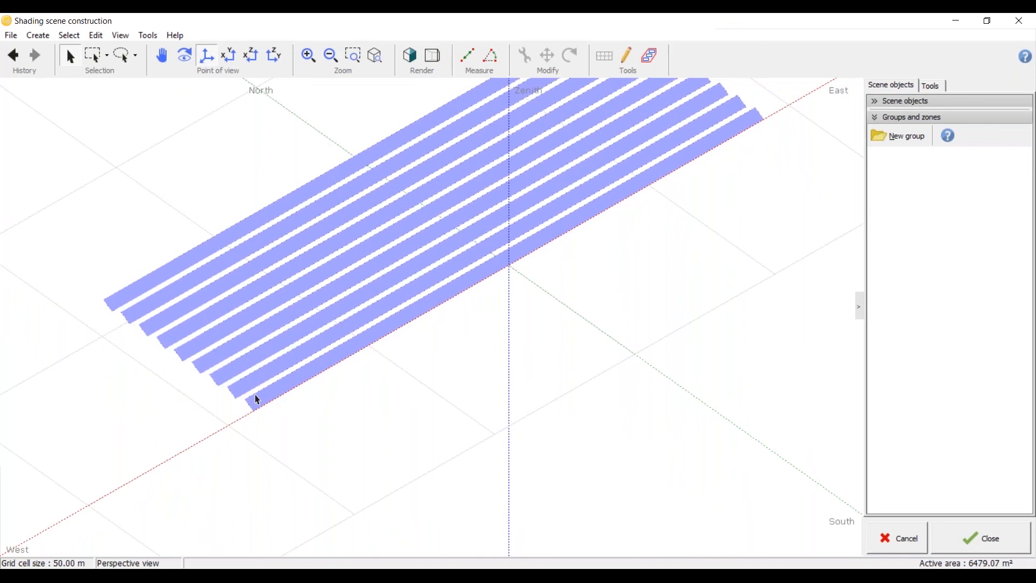
{"action": "scroll", "coordinate": [351, 432], "scroll_direction": "down", "scroll_amount": 4}
{"action": "scroll", "coordinate": [372, 373], "scroll_direction": "up", "scroll_amount": 4}
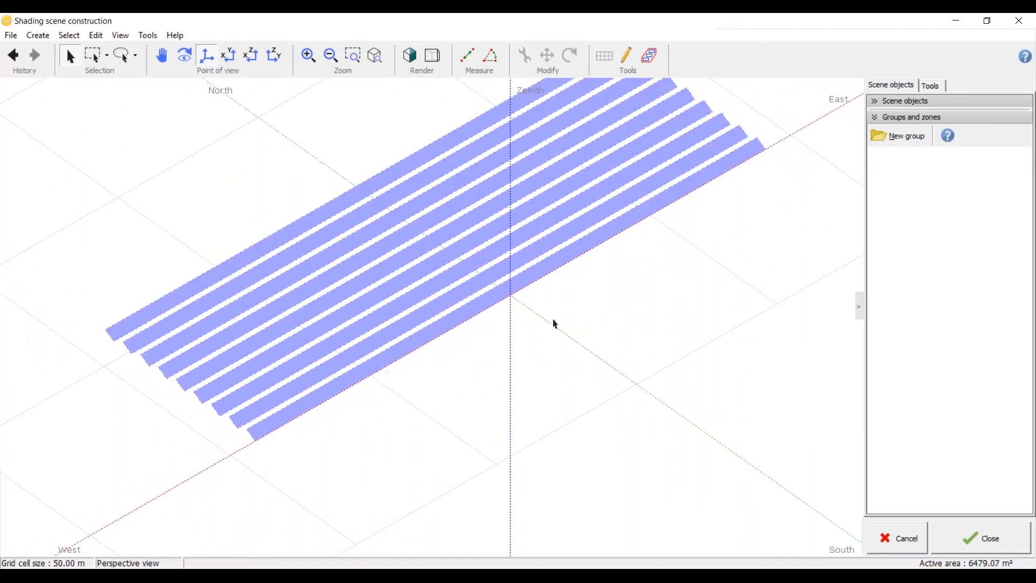
{"action": "left_click", "coordinate": [492, 303]}
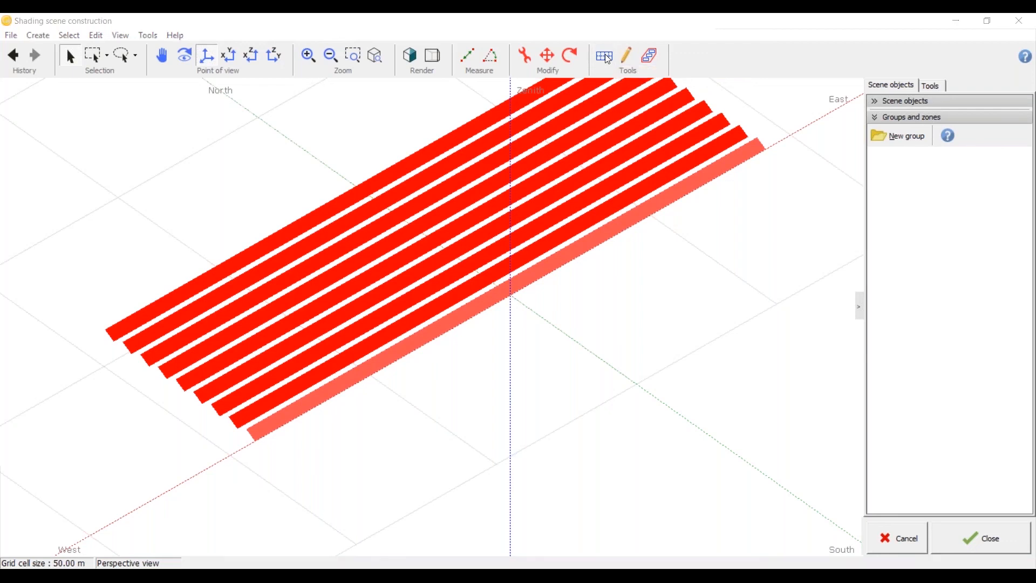
{"action": "left_click", "coordinate": [605, 55]}
{"action": "left_click", "coordinate": [680, 34]}
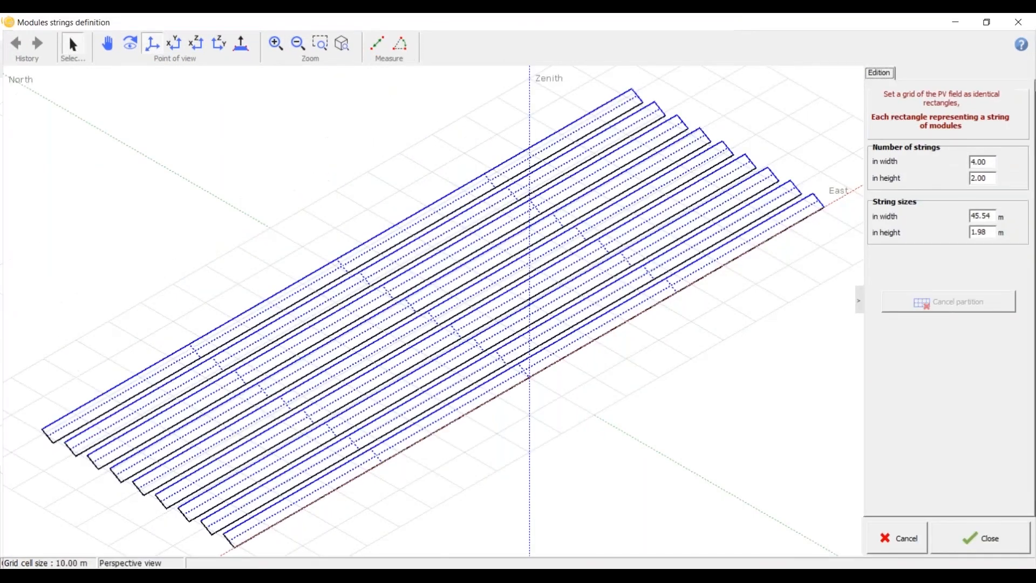
{"action": "double_click", "coordinate": [995, 161]}
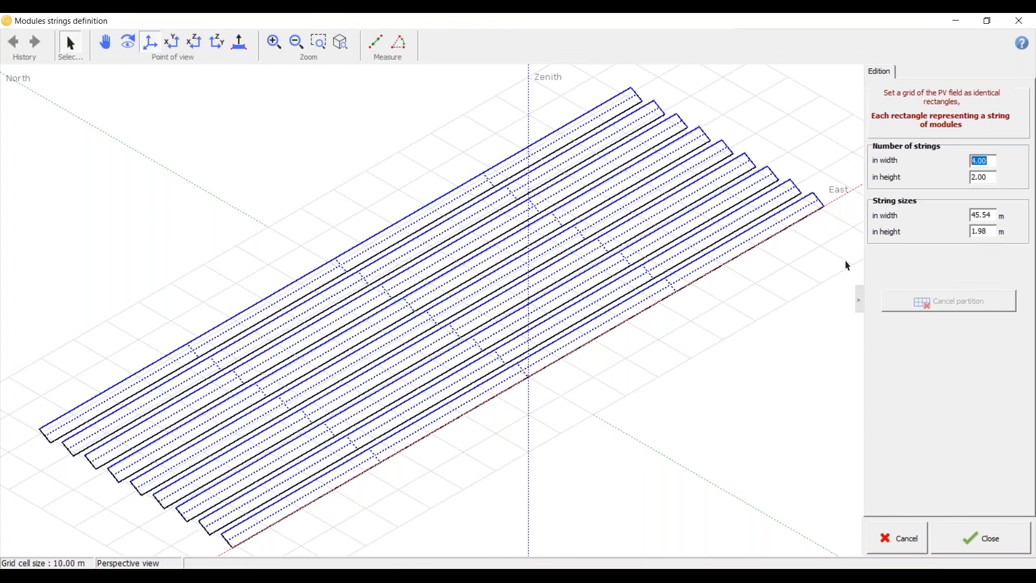
{"action": "left_click_drag", "start_coordinate": [995, 177], "coordinate": [975, 178]}
{"action": "type", "text": "1"}
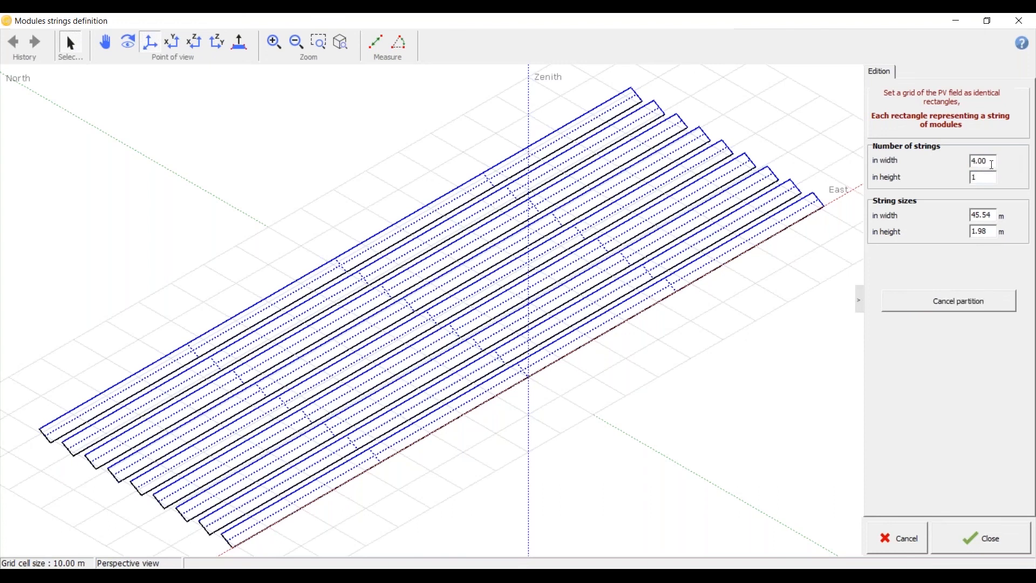
{"action": "double_click", "coordinate": [991, 165]}
{"action": "type", "text": "20"}
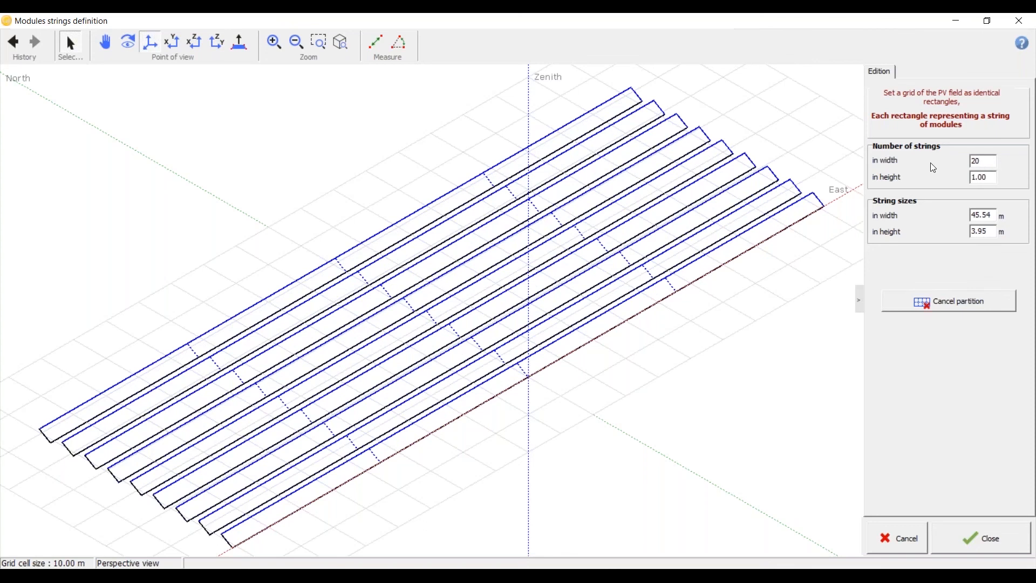
{"action": "left_click", "coordinate": [993, 177]}
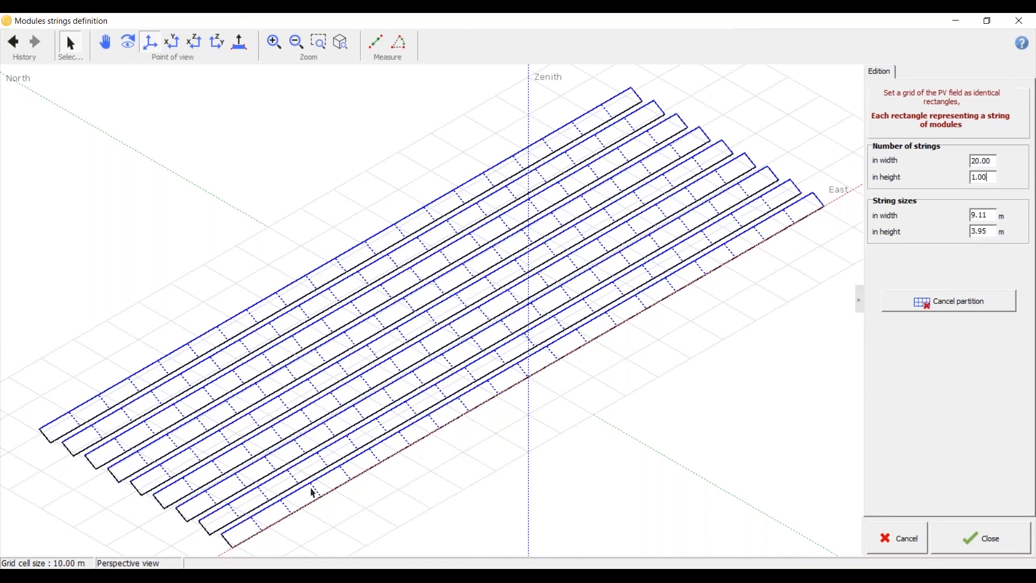
{"action": "left_click", "coordinate": [997, 553]}
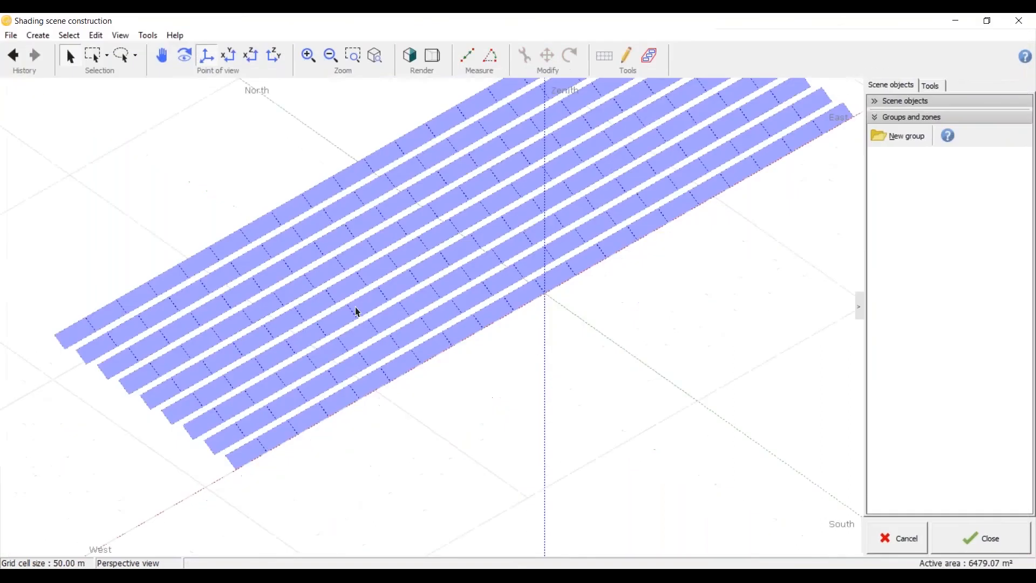
Step: Run the shadings animation for 21-12-2018 in 15-minute steps on the partitioned shed field
{"action": "scroll", "coordinate": [401, 361], "scroll_direction": "up", "scroll_amount": 3}
{"action": "scroll", "coordinate": [402, 357], "scroll_direction": "down", "scroll_amount": 3}
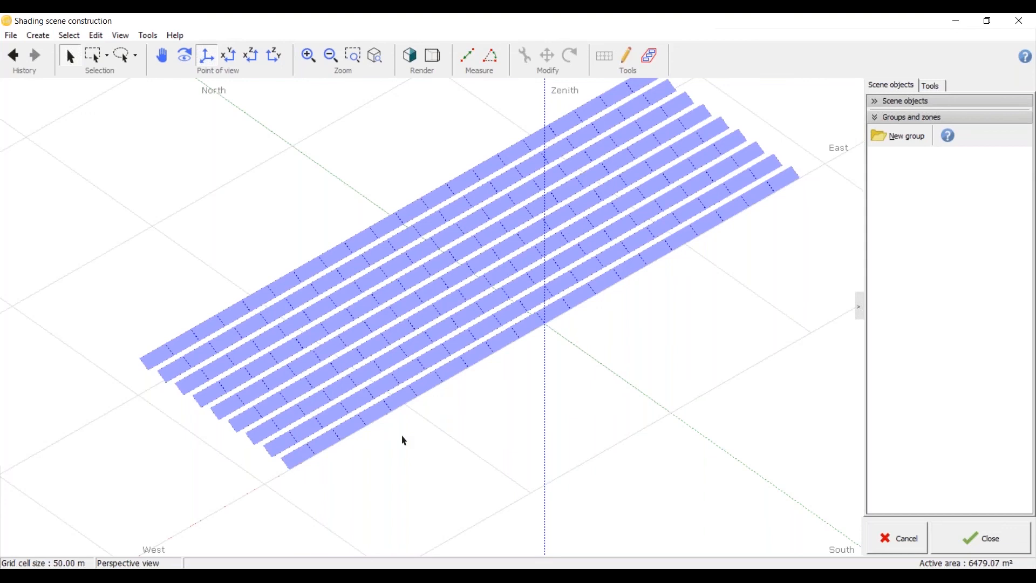
{"action": "scroll", "coordinate": [404, 441], "scroll_direction": "up", "scroll_amount": 2}
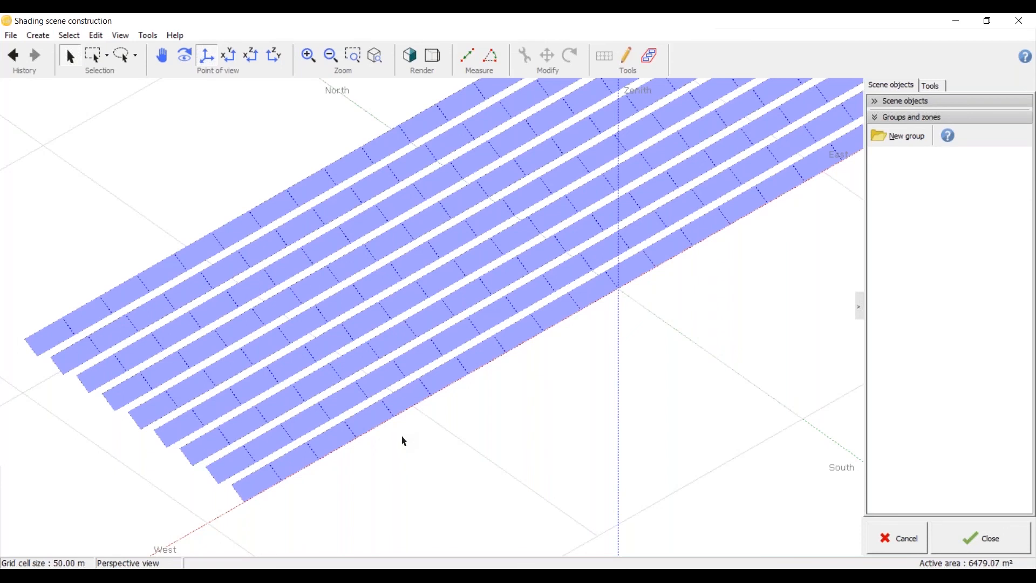
{"action": "scroll", "coordinate": [415, 421], "scroll_direction": "down", "scroll_amount": 2}
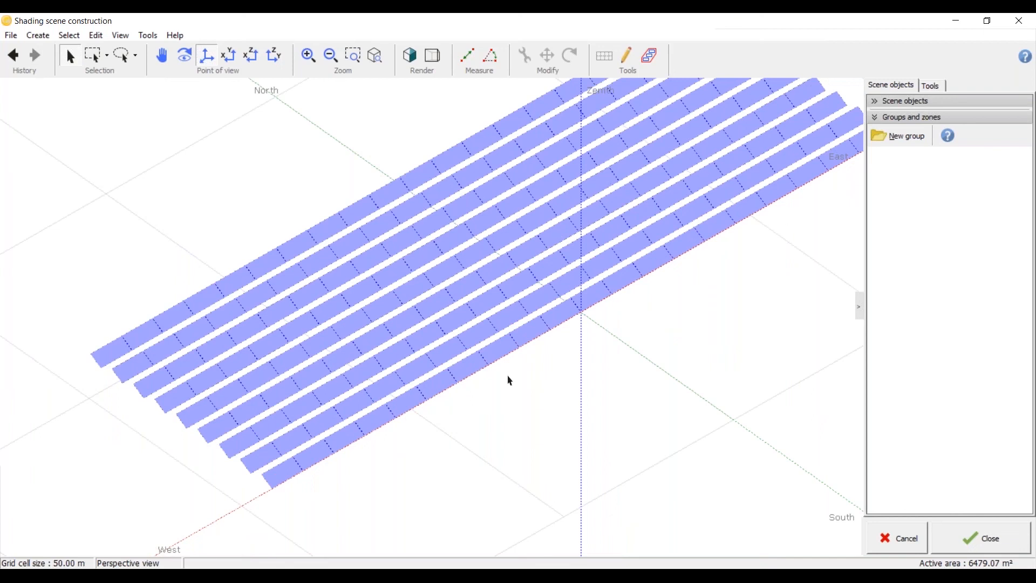
{"action": "left_click", "coordinate": [935, 86]}
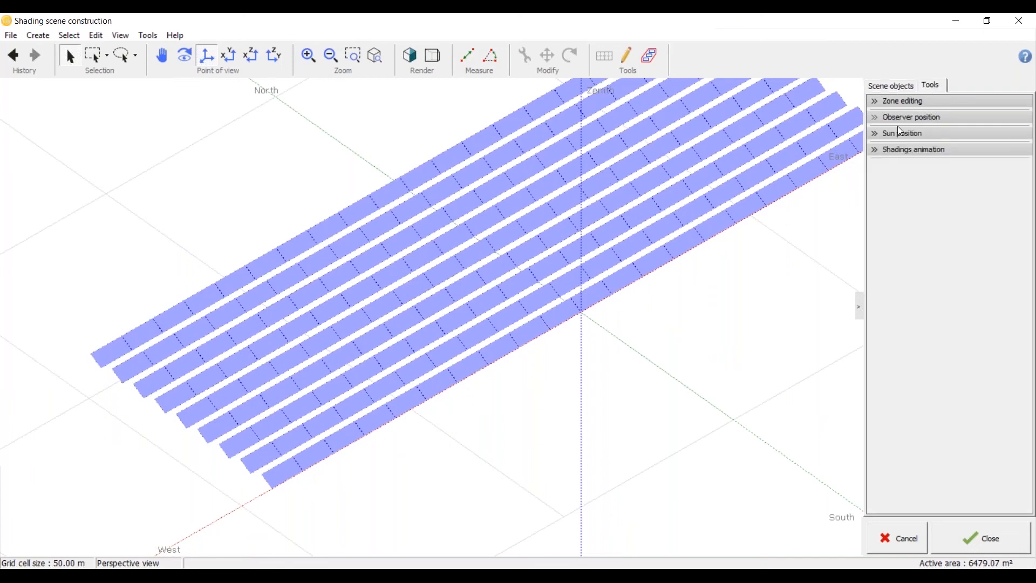
{"action": "left_click", "coordinate": [870, 147]}
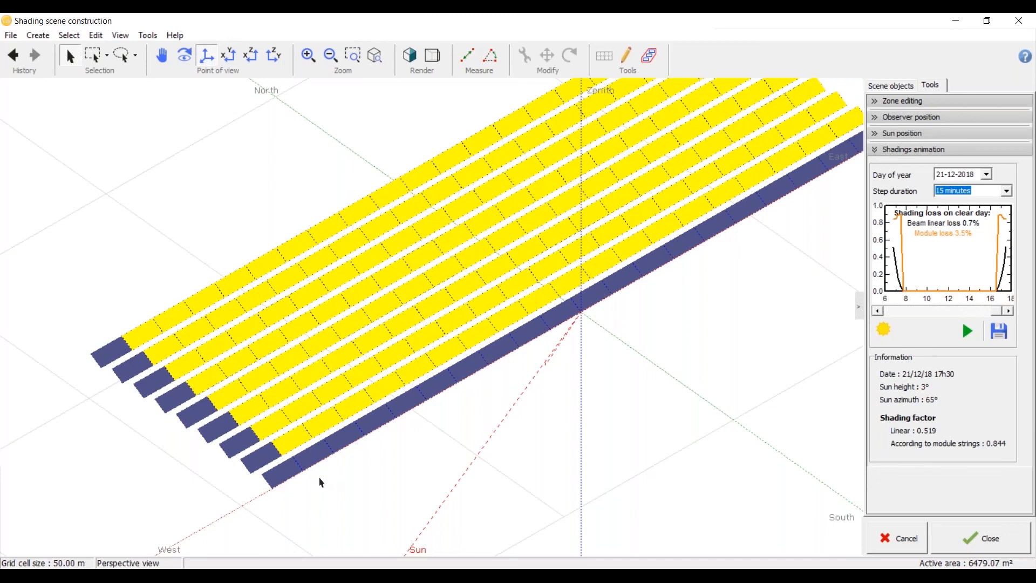
Step: Examine the shaded module strings at the west ends of the front rows, up close and from the top
{"action": "scroll", "coordinate": [319, 481], "scroll_direction": "up", "scroll_amount": 5}
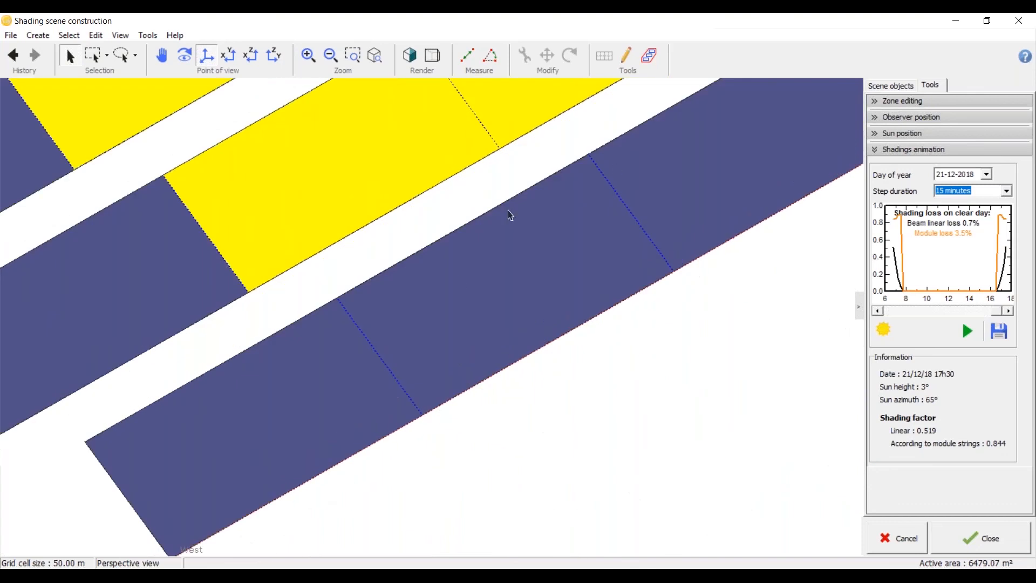
{"action": "left_click", "coordinate": [226, 57]}
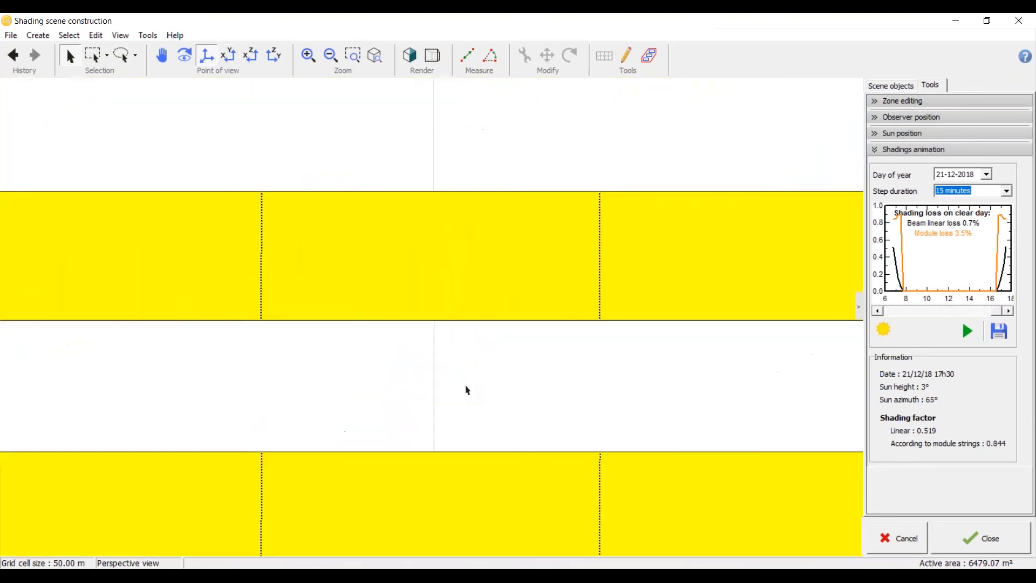
{"action": "scroll", "coordinate": [551, 306], "scroll_direction": "down", "scroll_amount": 3}
{"action": "scroll", "coordinate": [221, 267], "scroll_direction": "up", "scroll_amount": 3}
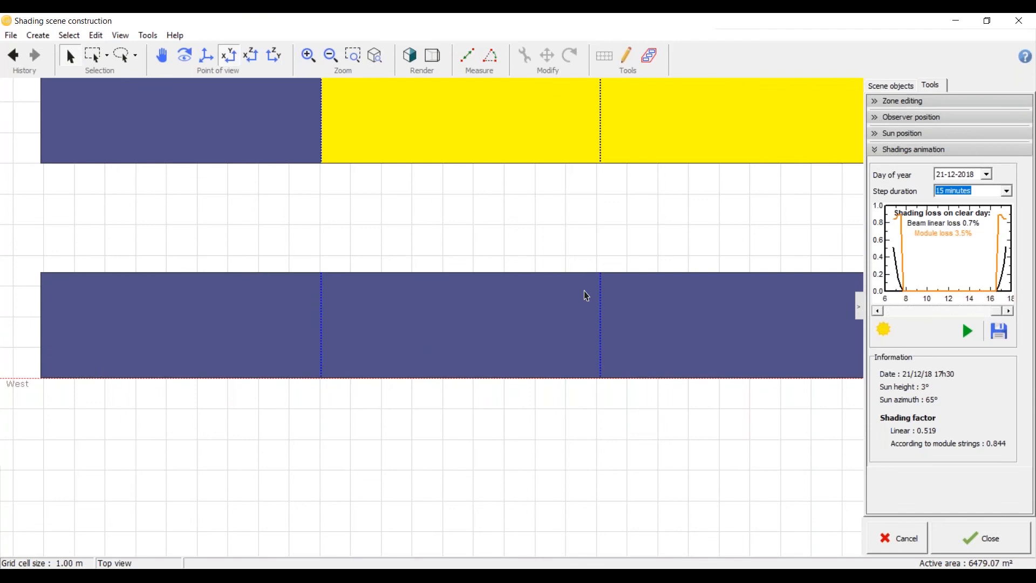
{"action": "scroll", "coordinate": [369, 297], "scroll_direction": "down", "scroll_amount": 2}
{"action": "scroll", "coordinate": [369, 297], "scroll_direction": "down", "scroll_amount": 1}
{"action": "scroll", "coordinate": [359, 228], "scroll_direction": "up", "scroll_amount": 3}
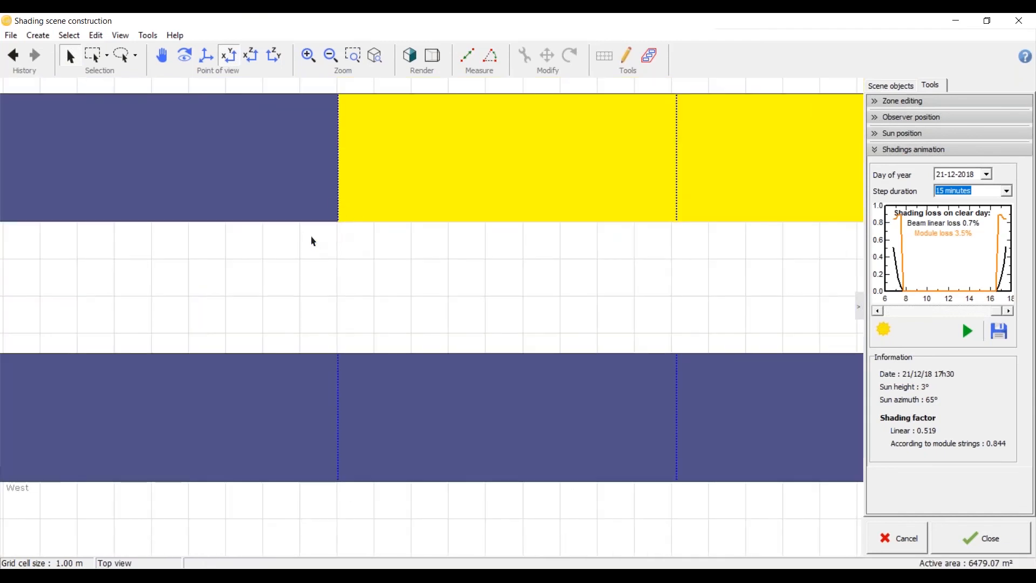
{"action": "scroll", "coordinate": [321, 340], "scroll_direction": "down", "scroll_amount": 3}
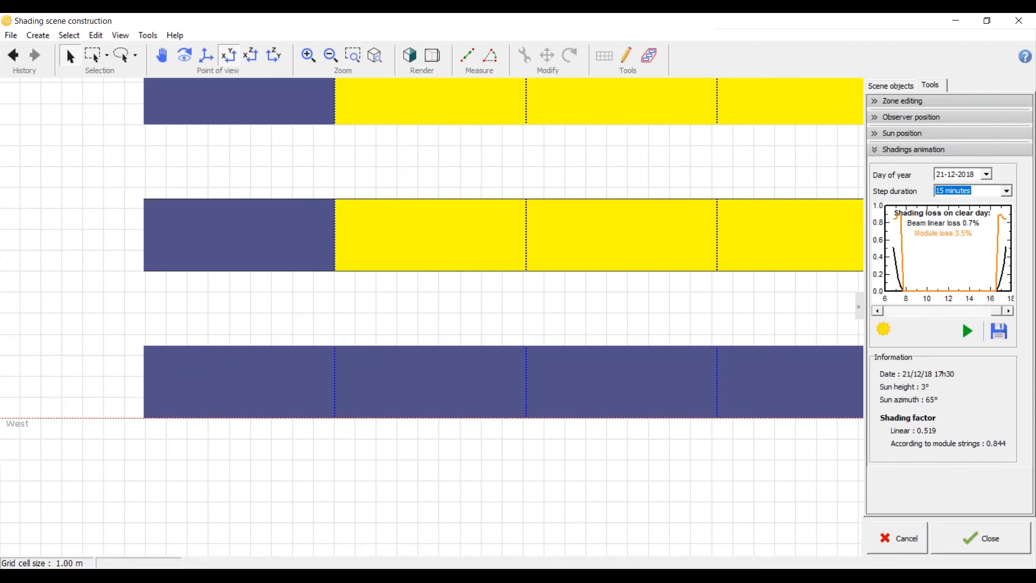
Step: Compare the actual shade outline with the fully shaded strings by selecting and deselecting the field
{"action": "left_click", "coordinate": [594, 231]}
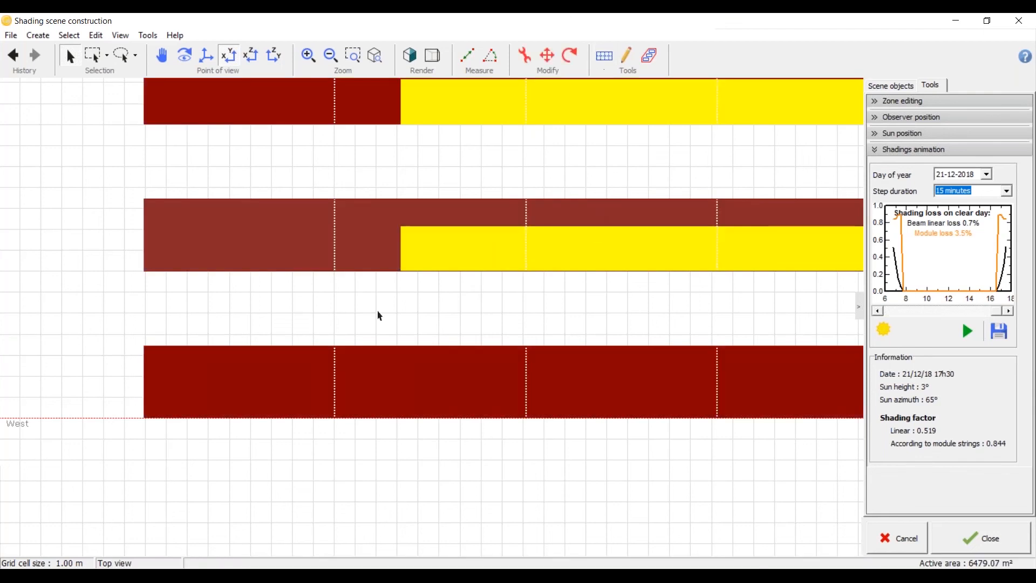
{"action": "left_click", "coordinate": [403, 307]}
{"action": "scroll", "coordinate": [294, 306], "scroll_direction": "down", "scroll_amount": 1}
{"action": "scroll", "coordinate": [294, 306], "scroll_direction": "up", "scroll_amount": 1}
{"action": "left_click", "coordinate": [441, 265]}
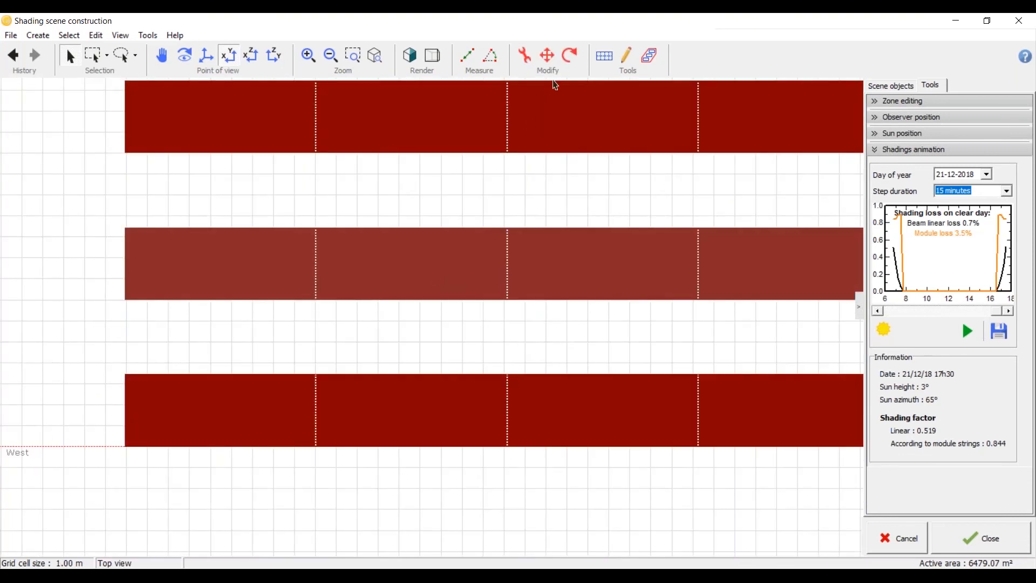
{"action": "left_click", "coordinate": [414, 342]}
Step: Rerun the shadings animation for 21-12-2018 with the string partition while viewing the front rows from the top
{"action": "scroll", "coordinate": [413, 345], "scroll_direction": "down", "scroll_amount": 2}
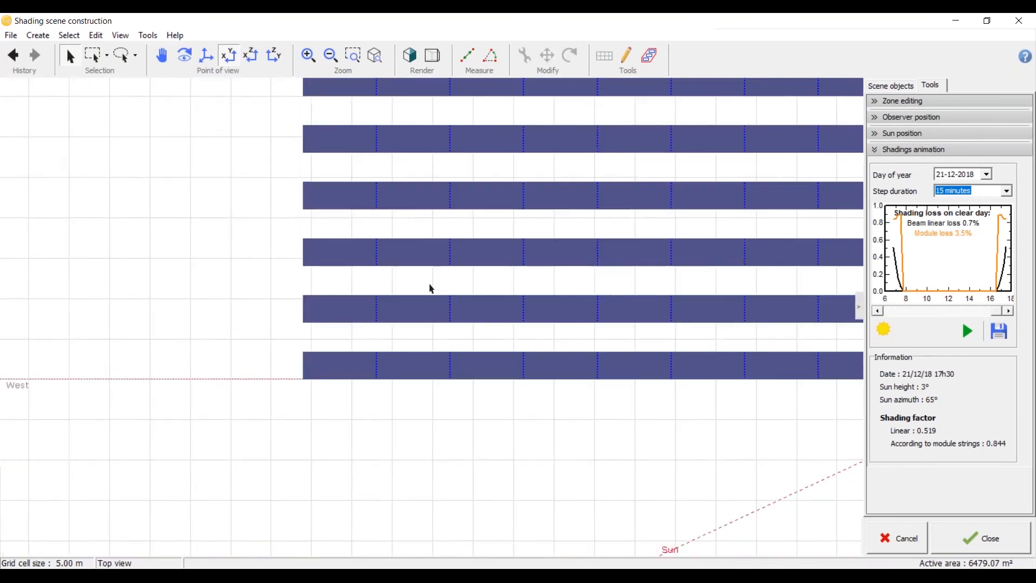
{"action": "scroll", "coordinate": [387, 338], "scroll_direction": "up", "scroll_amount": 1}
{"action": "scroll", "coordinate": [367, 318], "scroll_direction": "up", "scroll_amount": 1}
{"action": "scroll", "coordinate": [345, 302], "scroll_direction": "down", "scroll_amount": 2}
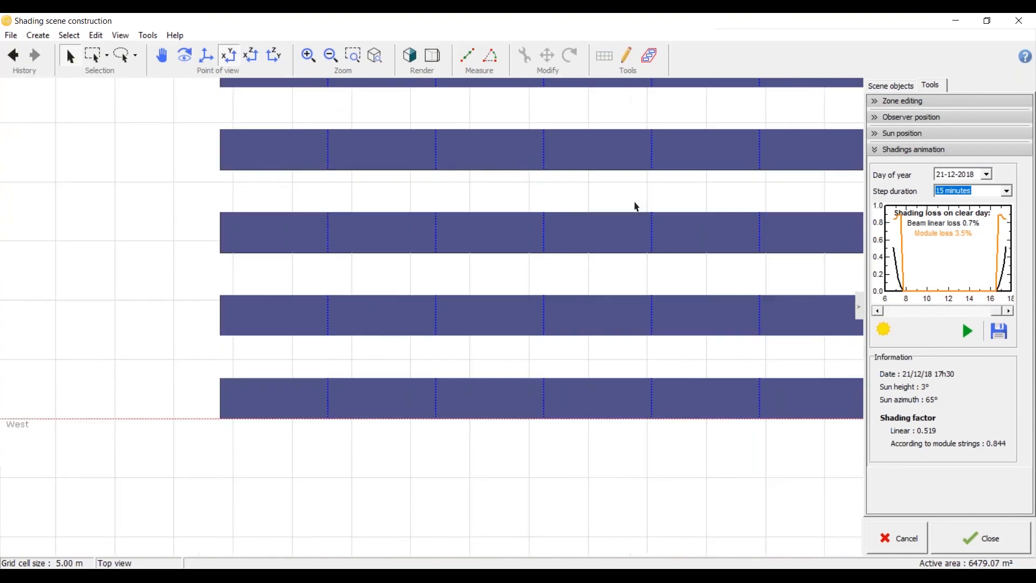
{"action": "scroll", "coordinate": [490, 360], "scroll_direction": "up", "scroll_amount": 2}
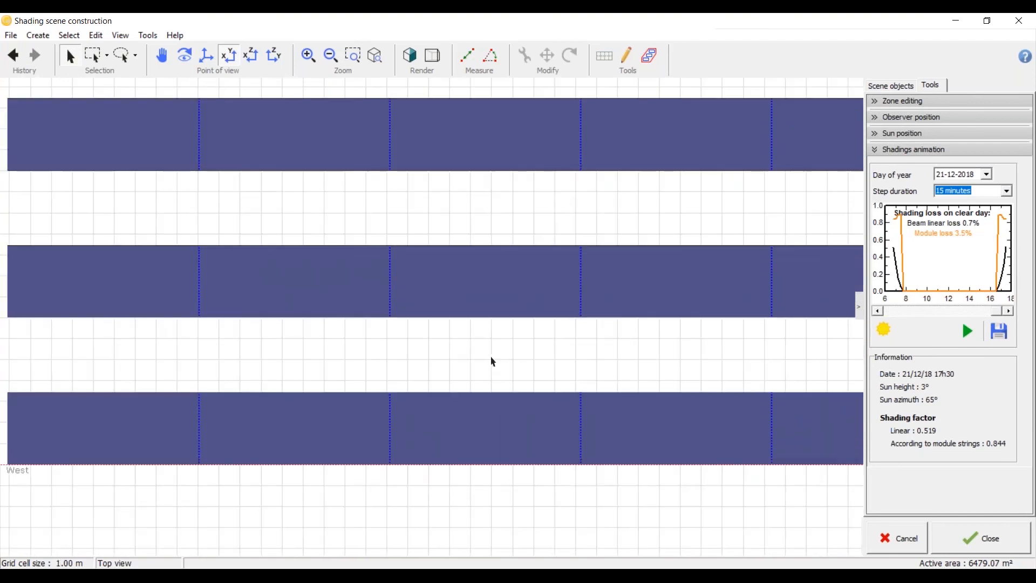
{"action": "left_click", "coordinate": [967, 331]}
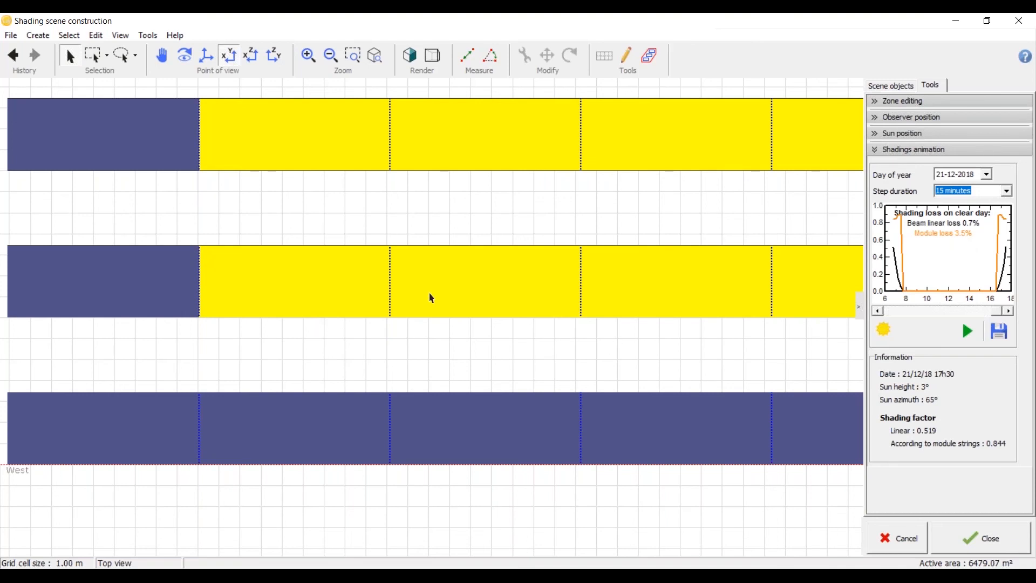
Step: Cancel the module string partition of the whole shed field and apply the change
{"action": "key", "text": "ctrl+a"}
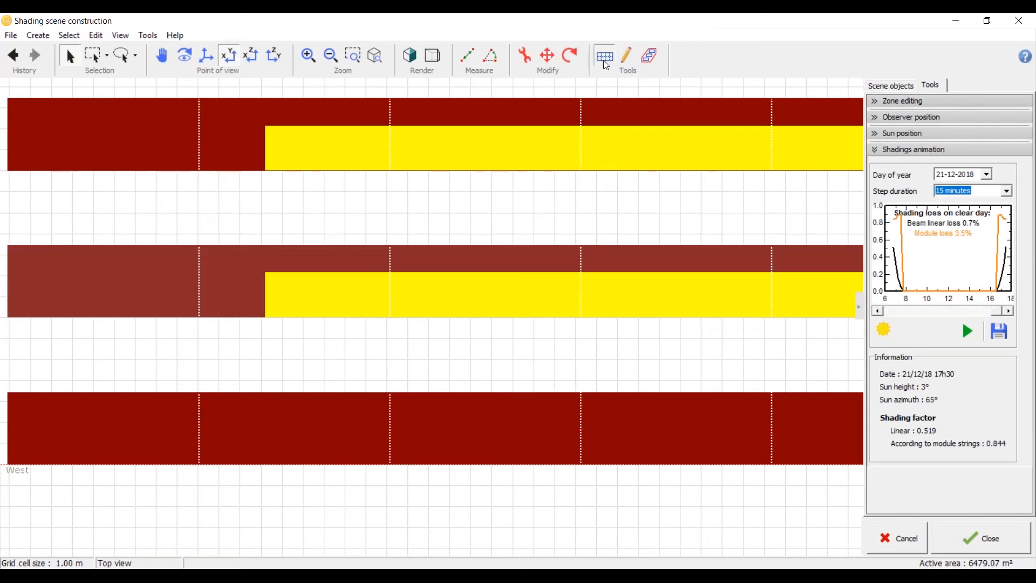
{"action": "left_click", "coordinate": [605, 65]}
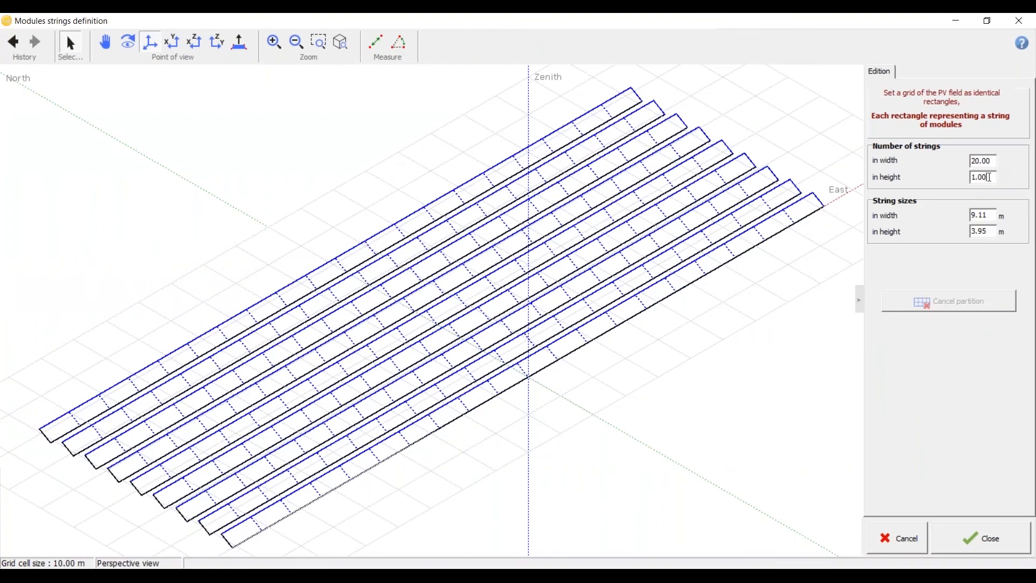
{"action": "double_click", "coordinate": [986, 177]}
{"action": "type", "text": "2"}
{"action": "left_click", "coordinate": [994, 160]}
{"action": "left_click", "coordinate": [973, 301]}
{"action": "left_click", "coordinate": [1016, 539]}
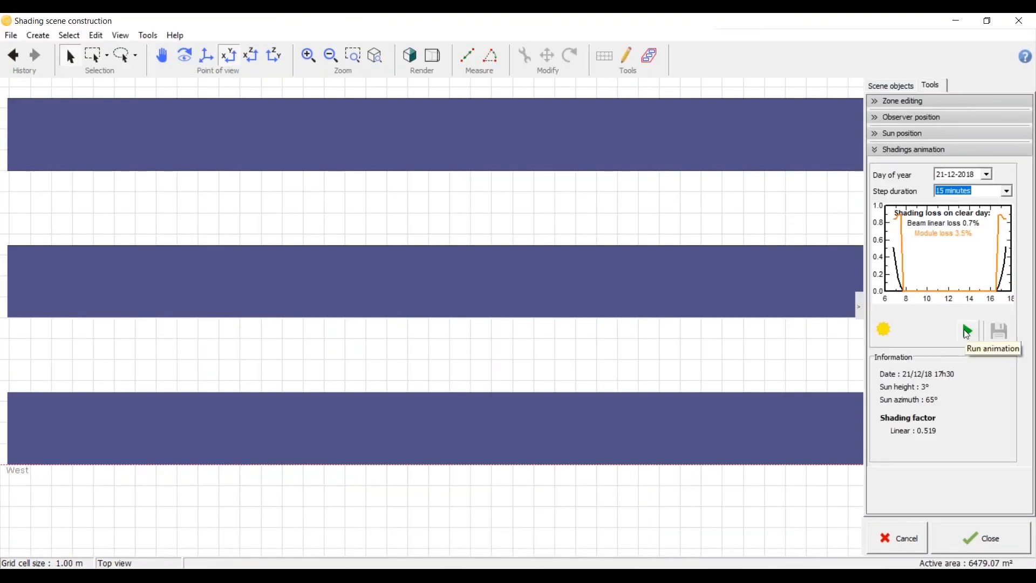
Step: Rerun the shadings animation for 21-12-2018 without the partition and examine the linear shades on the rows
{"action": "left_click", "coordinate": [967, 332]}
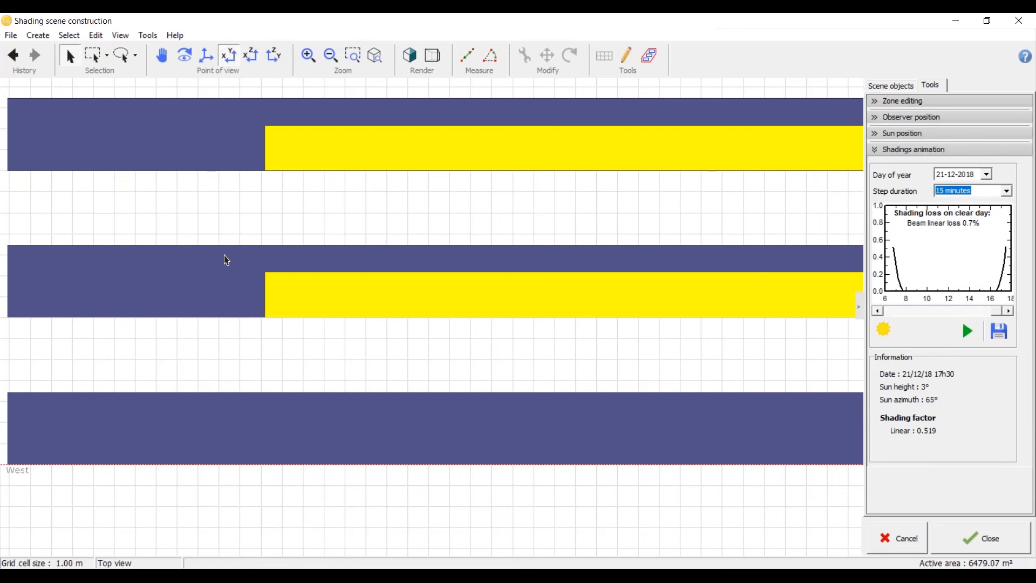
{"action": "left_click", "coordinate": [549, 287]}
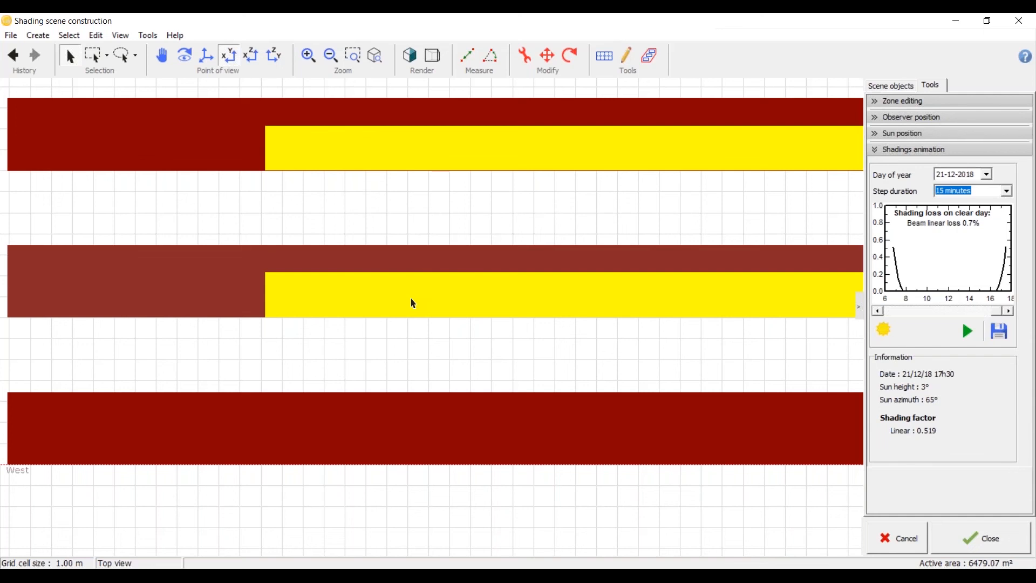
{"action": "left_click", "coordinate": [418, 345]}
Step: Show the whole shed field in top view and open the zone editing tool
{"action": "scroll", "coordinate": [417, 341], "scroll_direction": "down", "scroll_amount": 3}
{"action": "left_click_drag", "start_coordinate": [307, 434], "coordinate": [336, 355]}
{"action": "scroll", "coordinate": [324, 342], "scroll_direction": "down", "scroll_amount": 3}
{"action": "left_click", "coordinate": [230, 59]}
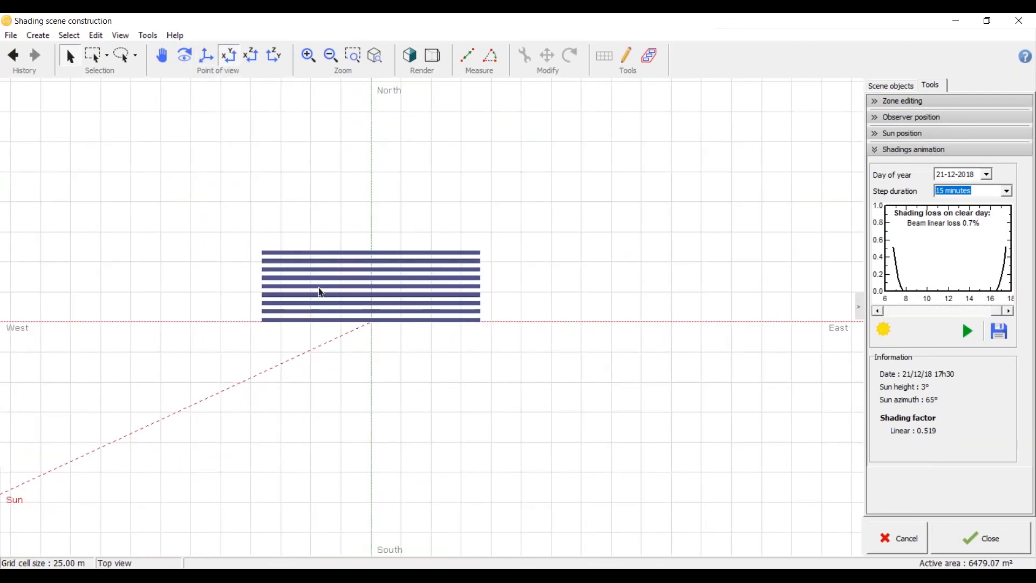
{"action": "scroll", "coordinate": [321, 293], "scroll_direction": "up", "scroll_amount": 3}
{"action": "left_click", "coordinate": [322, 274]}
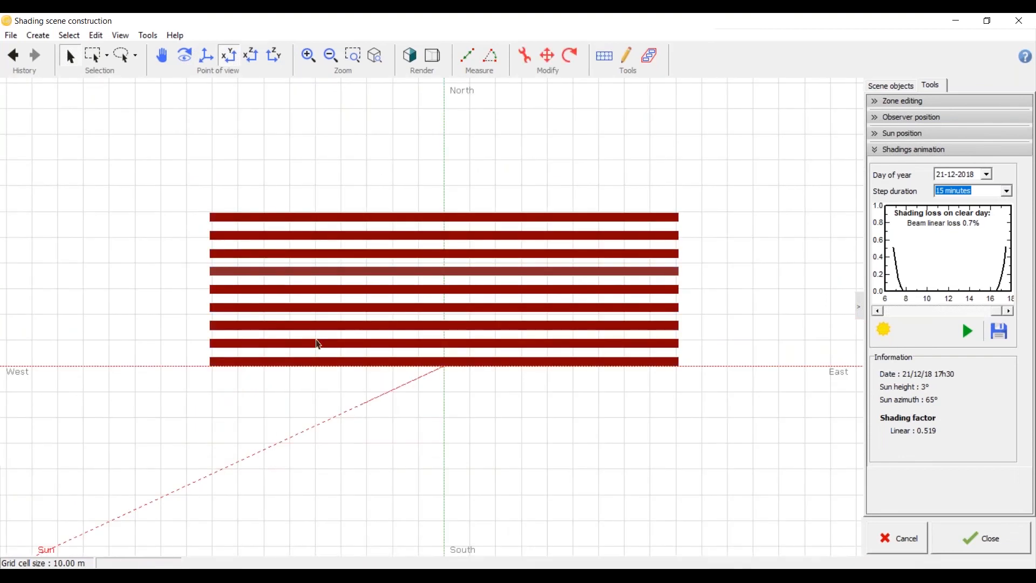
{"action": "left_click", "coordinate": [317, 381]}
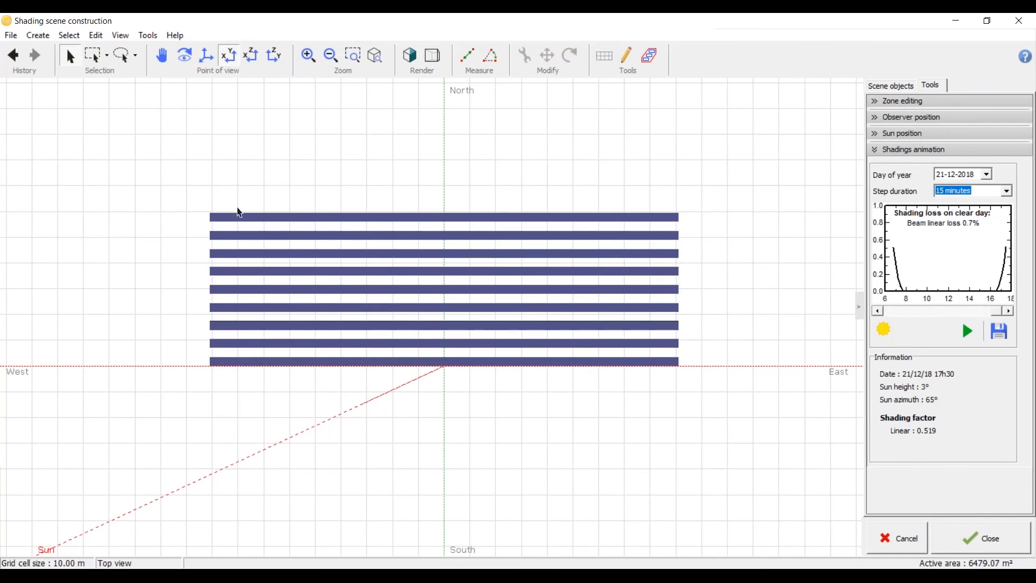
{"action": "left_click", "coordinate": [242, 220]}
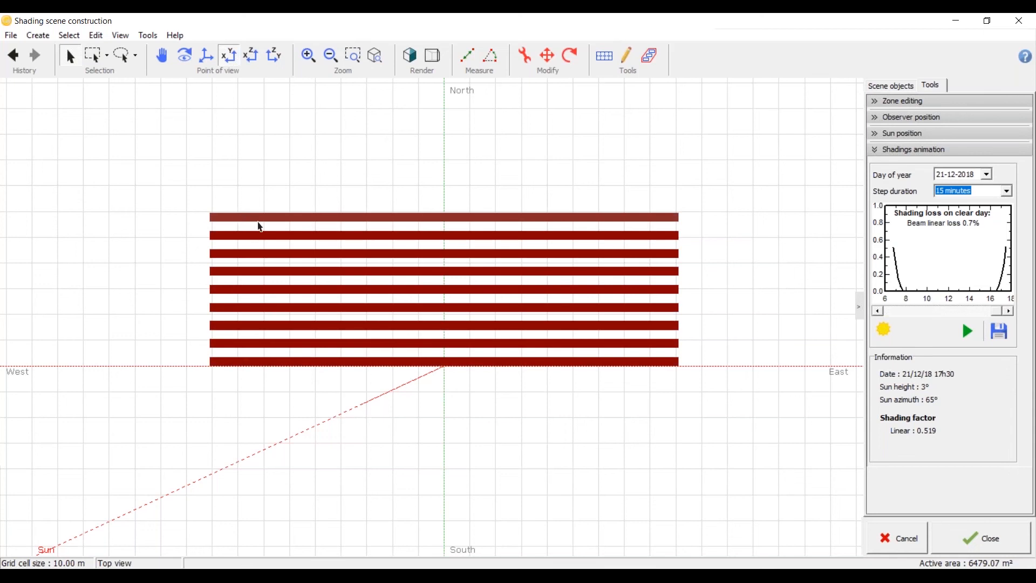
{"action": "left_click", "coordinate": [651, 63]}
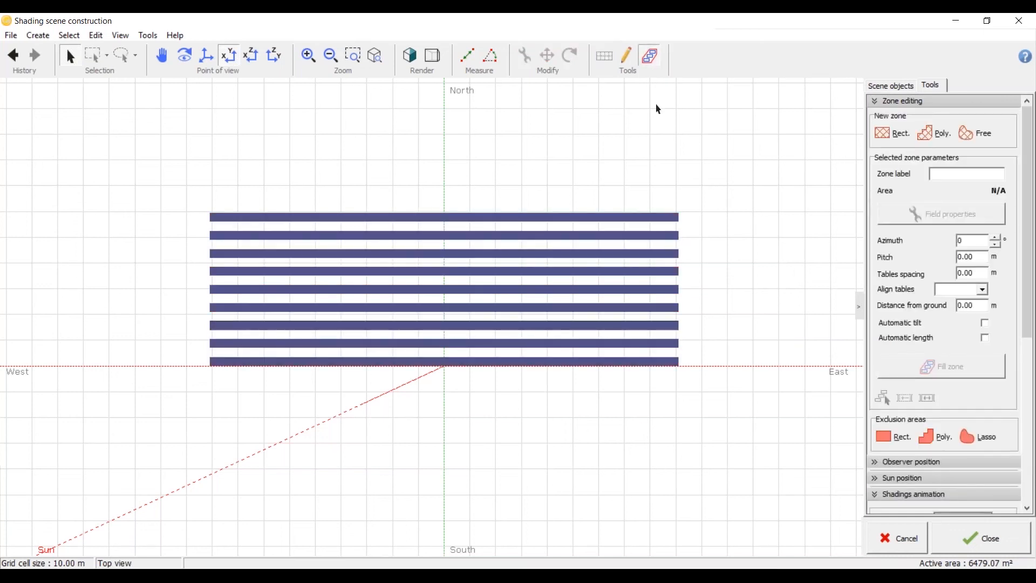
Step: Close the zone editing tool, reopen the shadings animation settings and restore the top view of the shed field
{"action": "scroll", "coordinate": [522, 411], "scroll_direction": "down", "scroll_amount": 1}
{"action": "scroll", "coordinate": [520, 412], "scroll_direction": "down", "scroll_amount": 5}
{"action": "scroll", "coordinate": [453, 348], "scroll_direction": "up", "scroll_amount": 3}
{"action": "middle_click_drag", "start_coordinate": [446, 362], "coordinate": [511, 290]}
{"action": "scroll", "coordinate": [425, 340], "scroll_direction": "up", "scroll_amount": 4}
{"action": "scroll", "coordinate": [248, 313], "scroll_direction": "down", "scroll_amount": 5}
{"action": "left_click", "coordinate": [229, 59]}
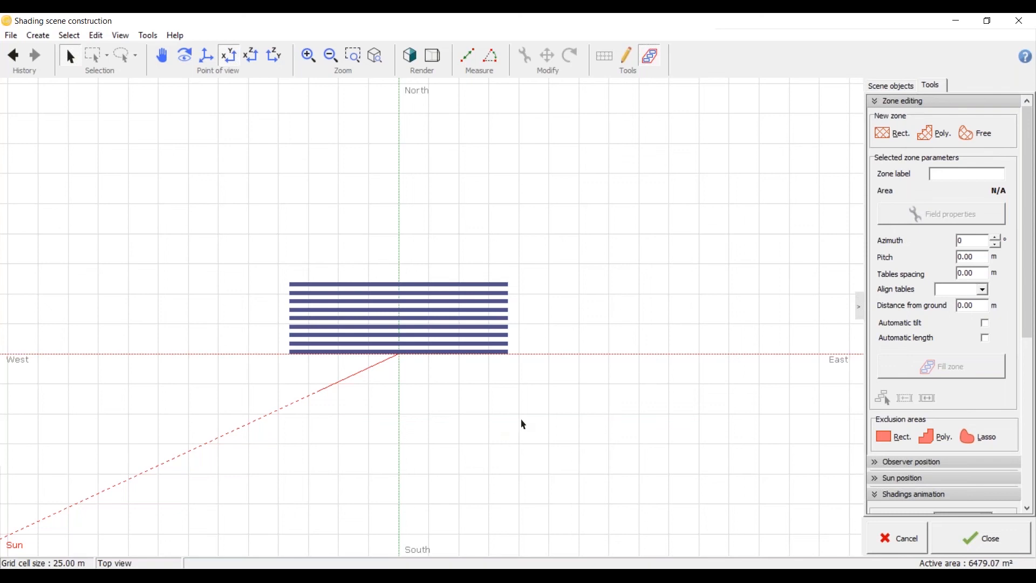
{"action": "left_click", "coordinate": [875, 102]}
{"action": "left_click", "coordinate": [917, 149]}
{"action": "scroll", "coordinate": [289, 296], "scroll_direction": "up", "scroll_amount": 3}
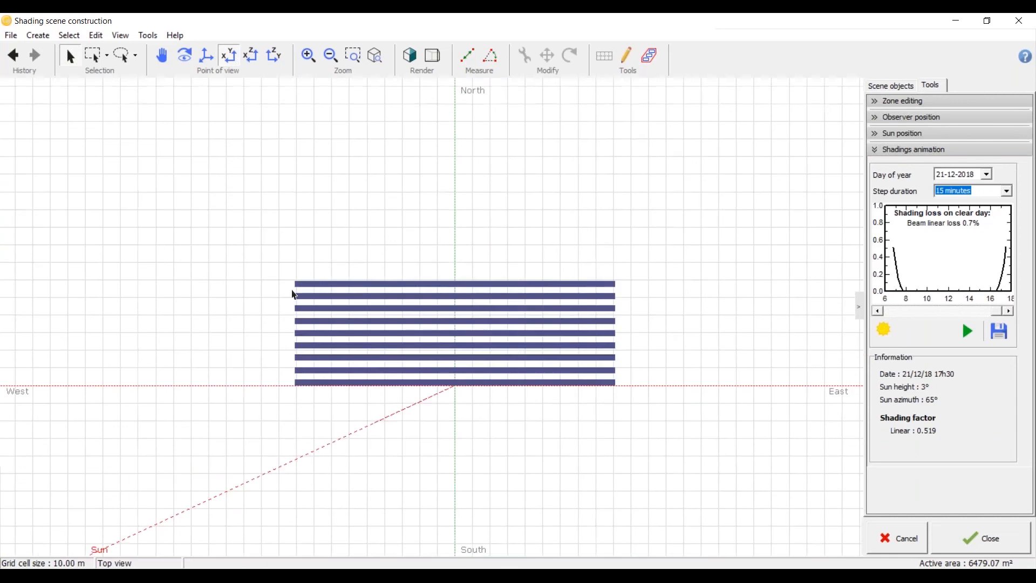
Step: Switch to the Sample - Ground Mount - FT PDF in Acrobat Reader, examine its stepped row layout and return to PVsyst
{"action": "left_click", "coordinate": [317, 287]}
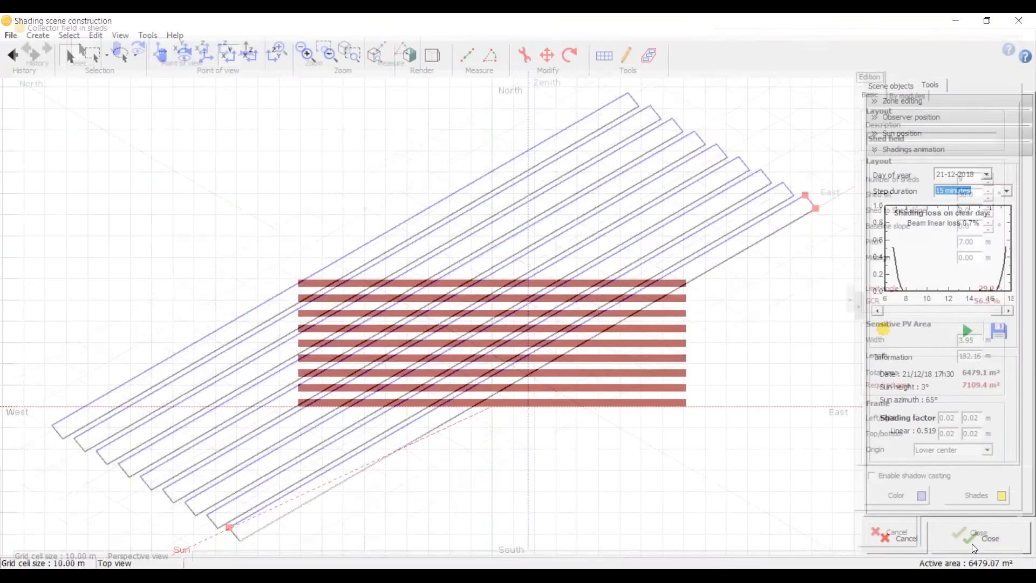
{"action": "left_click", "coordinate": [486, 576]}
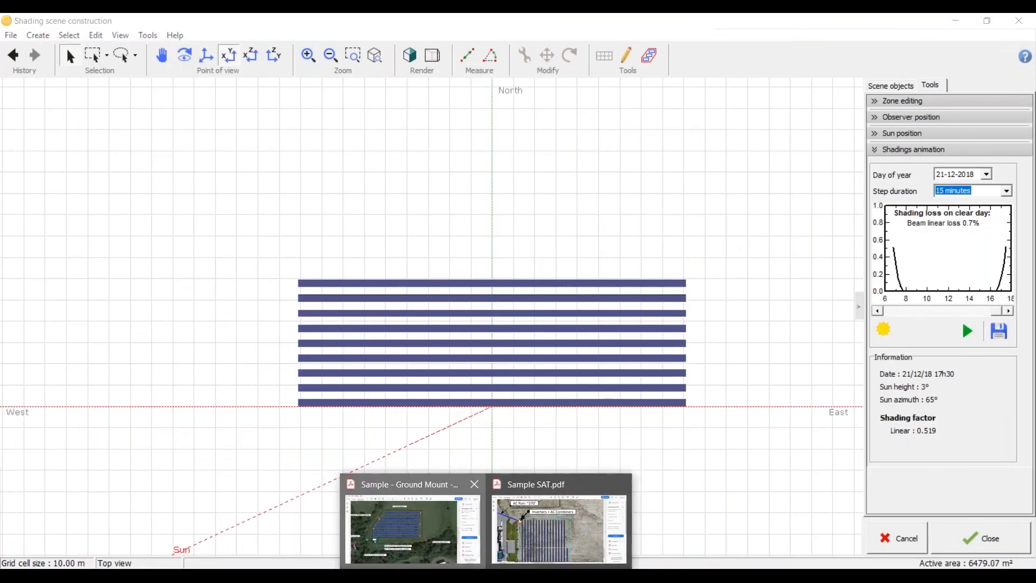
{"action": "left_click", "coordinate": [412, 526]}
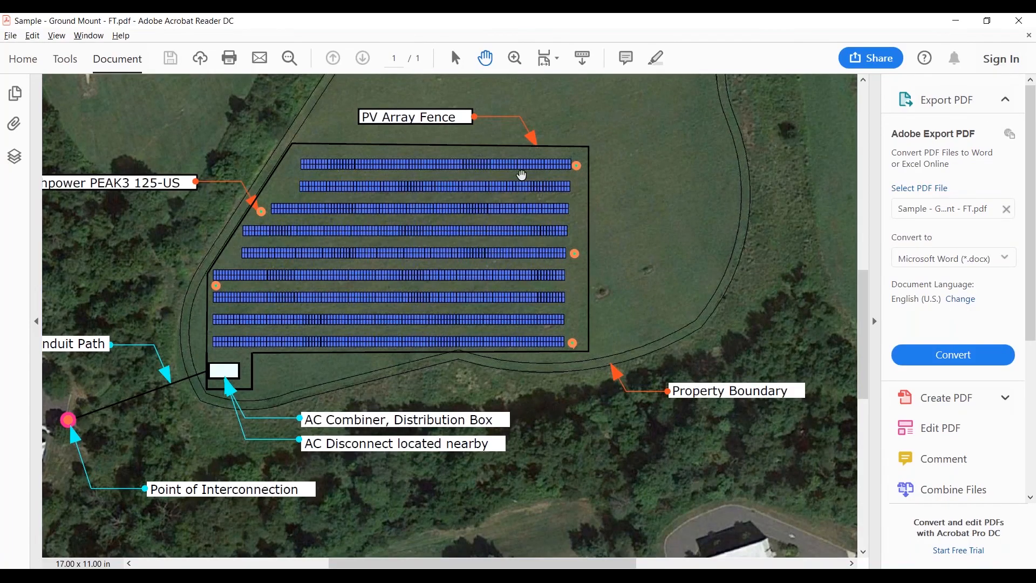
{"action": "key", "text": "alt+Tab"}
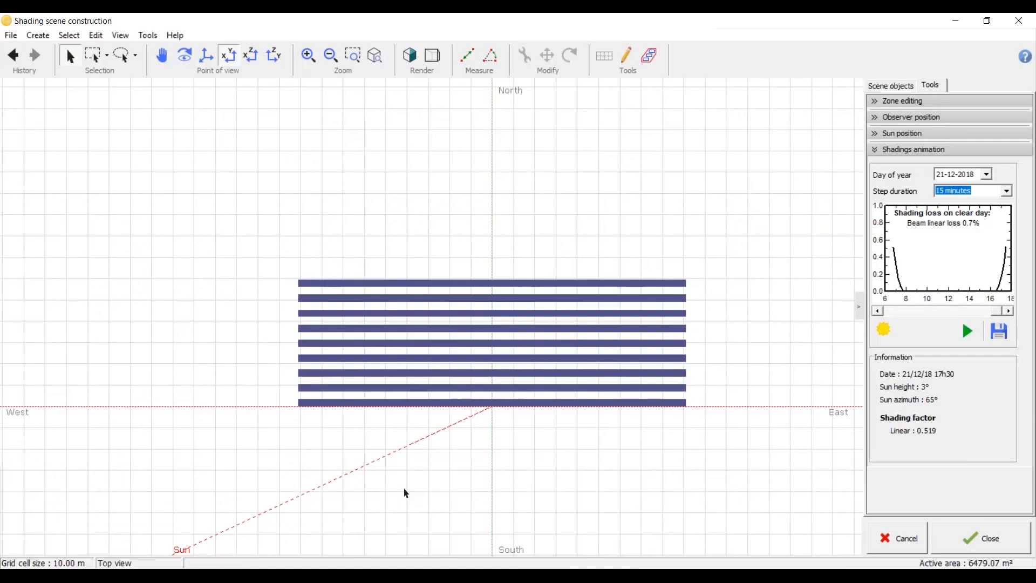
Step: Set the number of sheds in the shed field to 4 and apply the change
{"action": "scroll", "coordinate": [342, 359], "scroll_direction": "up", "scroll_amount": 2}
{"action": "left_click", "coordinate": [344, 337]}
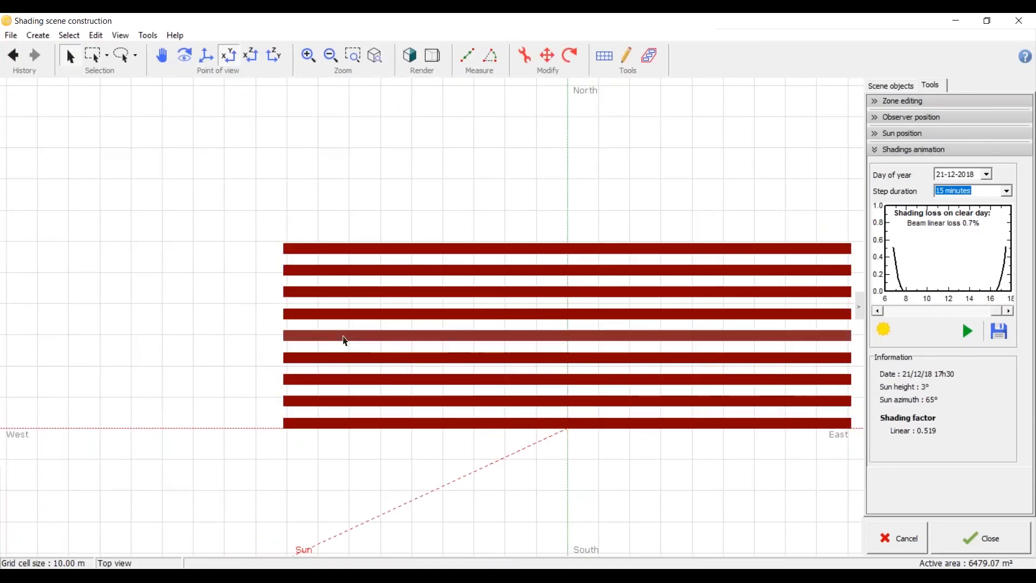
{"action": "double_click", "coordinate": [439, 333]}
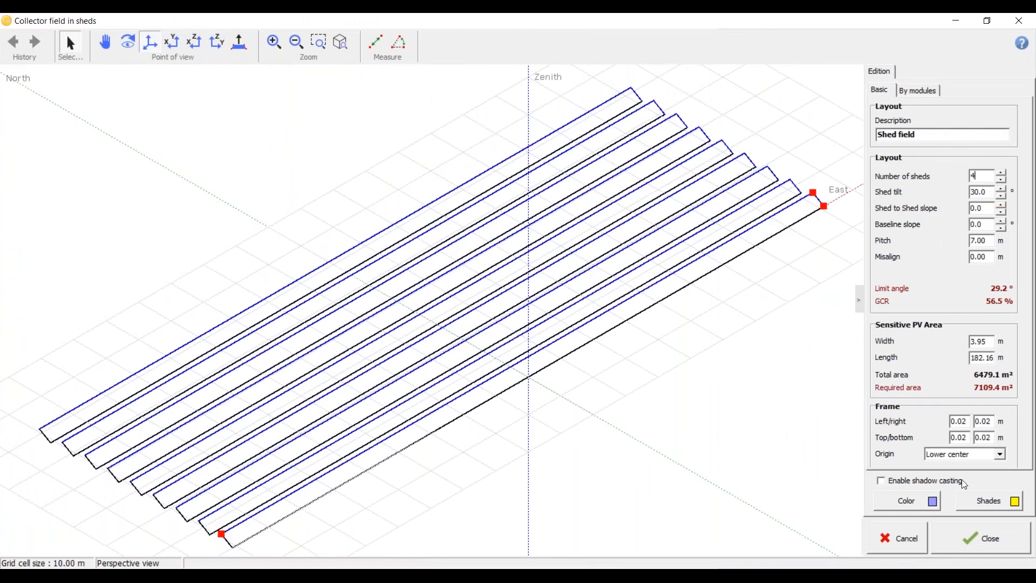
{"action": "left_click", "coordinate": [937, 523]}
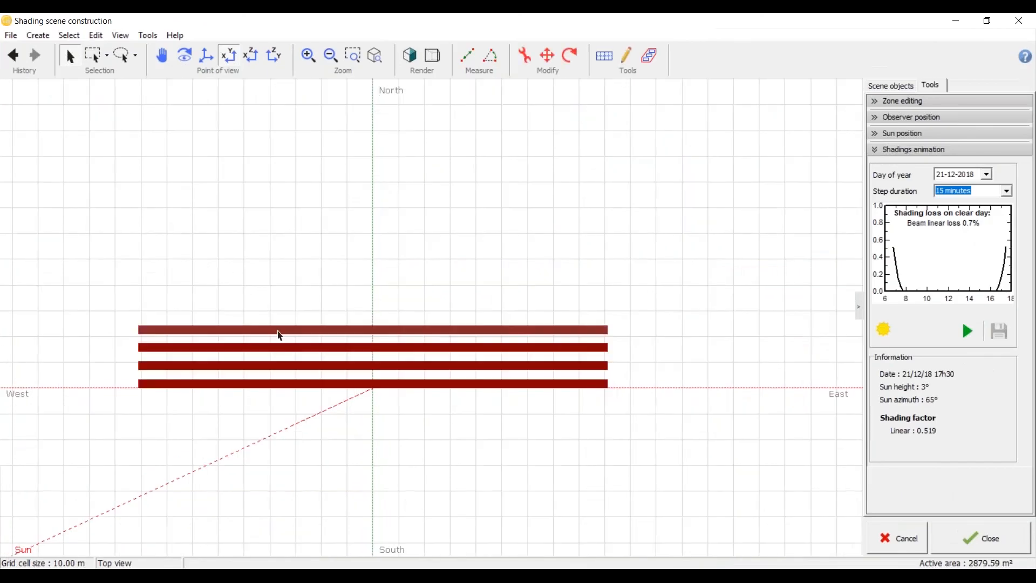
Step: Paste a copy of the four-shed field and move it directly north of the original, to about X 0.23 m, Y -27.87 m
{"action": "key", "text": "ctrl+v"}
{"action": "left_click", "coordinate": [548, 59]}
{"action": "left_click_drag", "start_coordinate": [265, 348], "coordinate": [358, 327]}
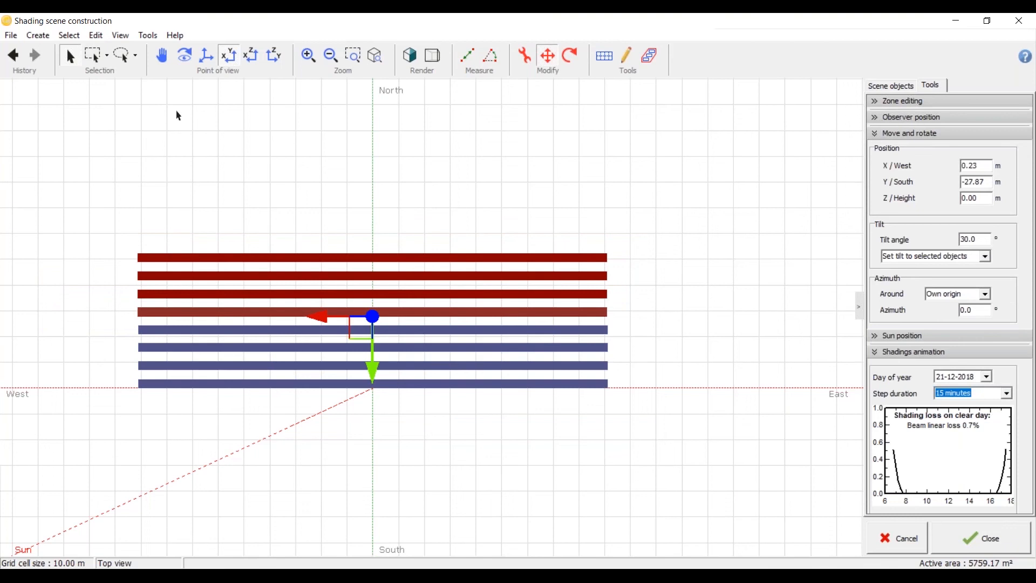
{"action": "left_click", "coordinate": [305, 207]}
Step: Set the northern shed field to 162 modules in X, adjust its size to the modules and apply
{"action": "left_click", "coordinate": [294, 266]}
{"action": "left_click", "coordinate": [294, 265]}
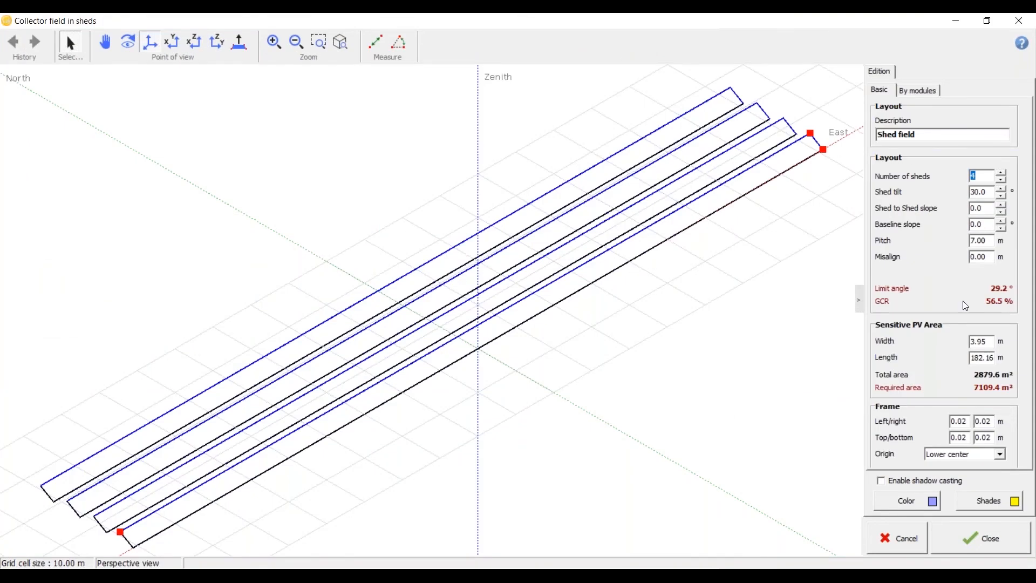
{"action": "left_click", "coordinate": [934, 91]}
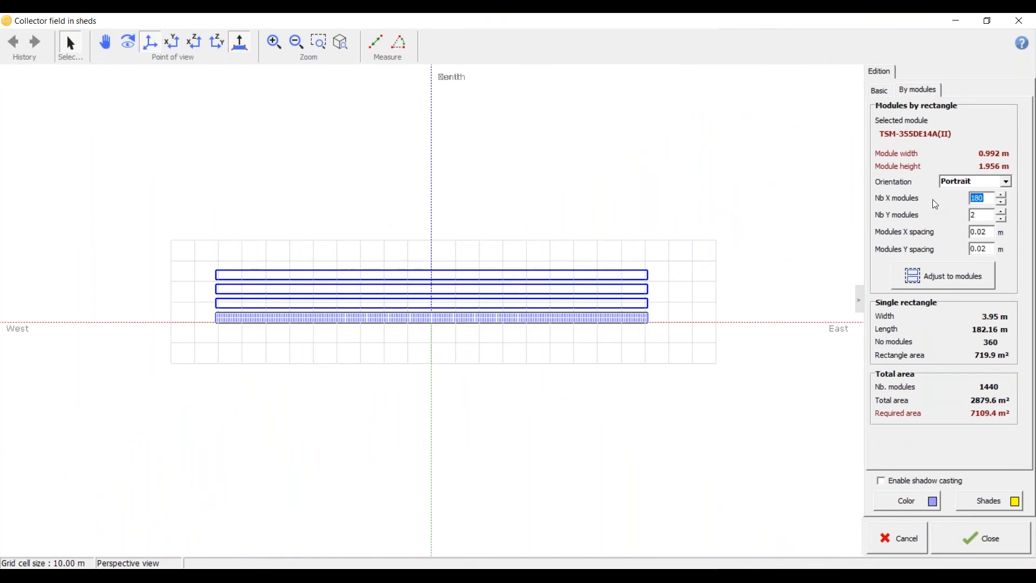
{"action": "type", "text": "162"}
{"action": "left_click", "coordinate": [952, 281]}
{"action": "left_click", "coordinate": [965, 534]}
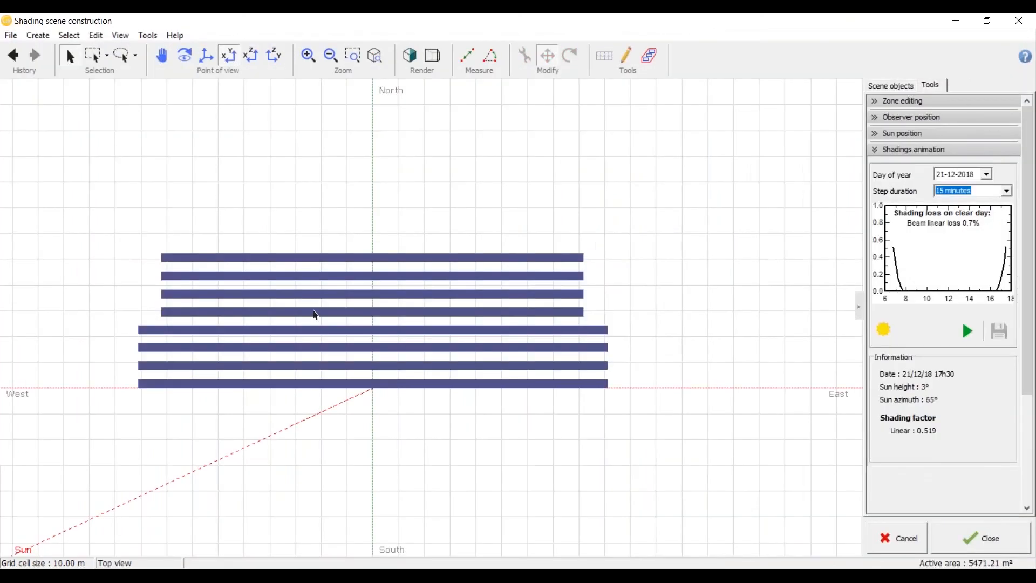
Step: Move the shortened northern field east to about X -9.19 m, aligning its east end with the southern field
{"action": "left_click", "coordinate": [316, 315]}
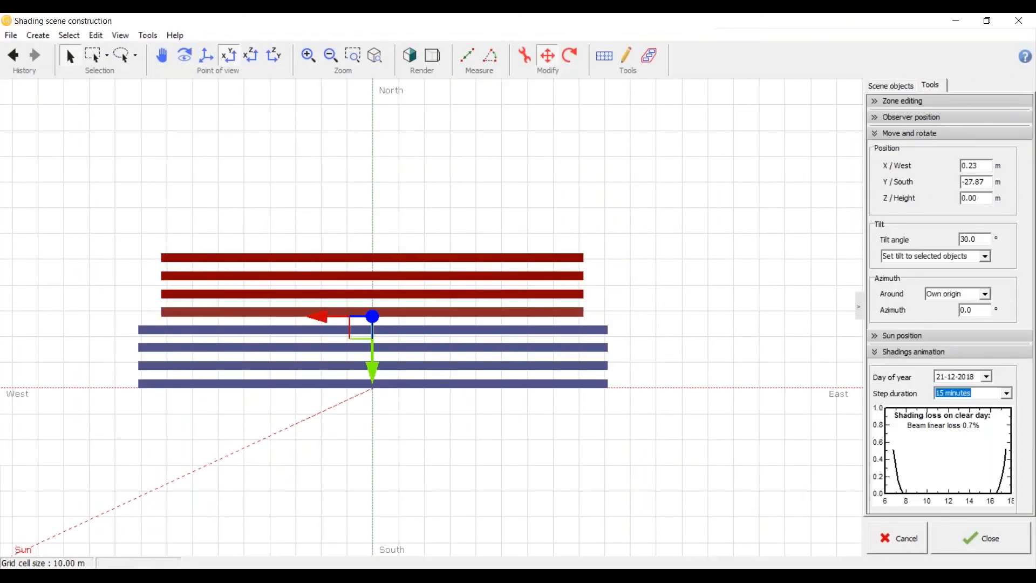
{"action": "left_click_drag", "start_coordinate": [363, 322], "coordinate": [384, 326]}
{"action": "left_click", "coordinate": [412, 439]}
Step: Duplicate the 162-module field and move the copy north of it, to about X -9.98 m, Y -56.41 m
{"action": "left_click", "coordinate": [257, 265]}
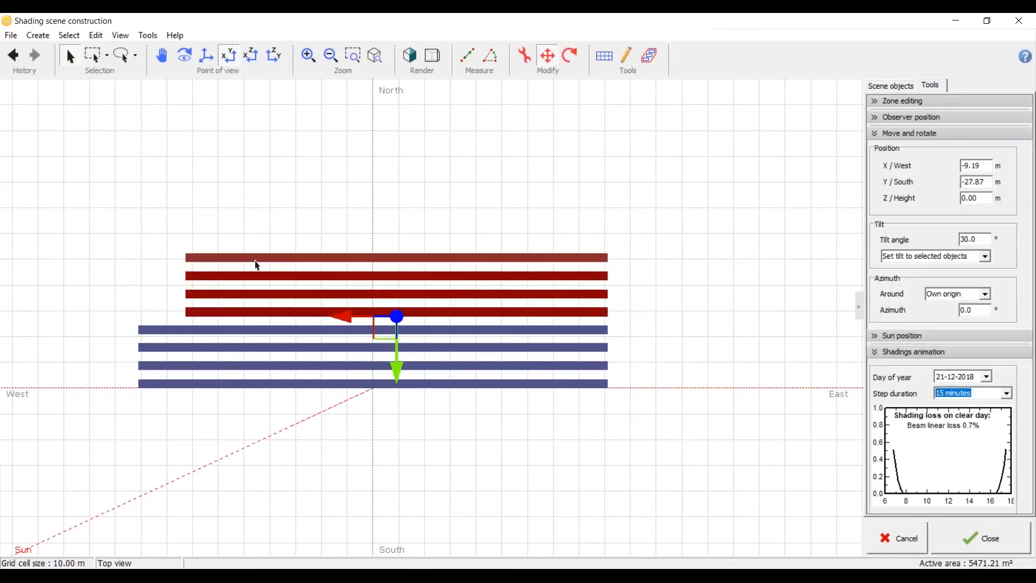
{"action": "double_click", "coordinate": [257, 265]}
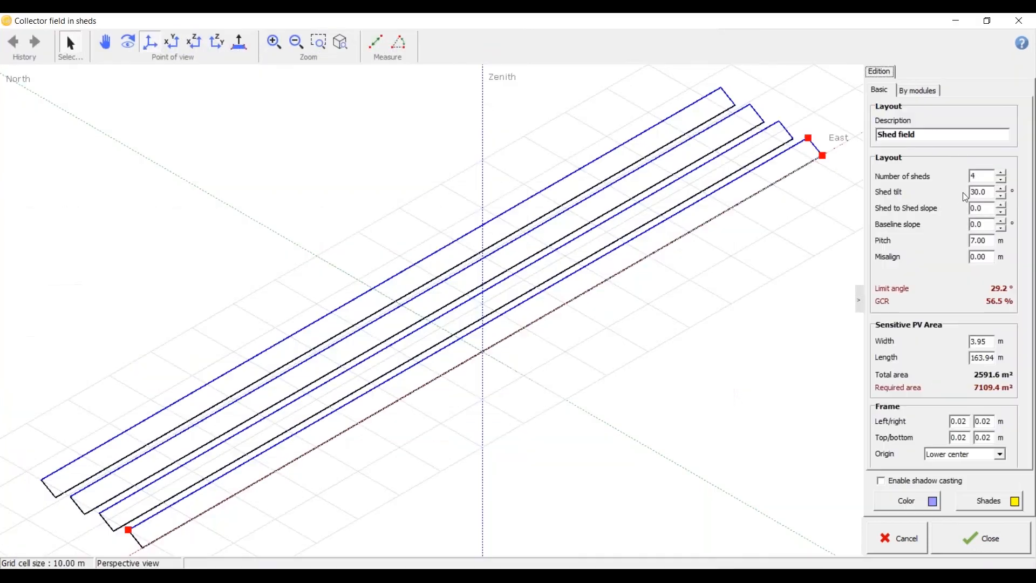
{"action": "left_click", "coordinate": [951, 532]}
{"action": "left_click_drag", "start_coordinate": [380, 329], "coordinate": [381, 257]}
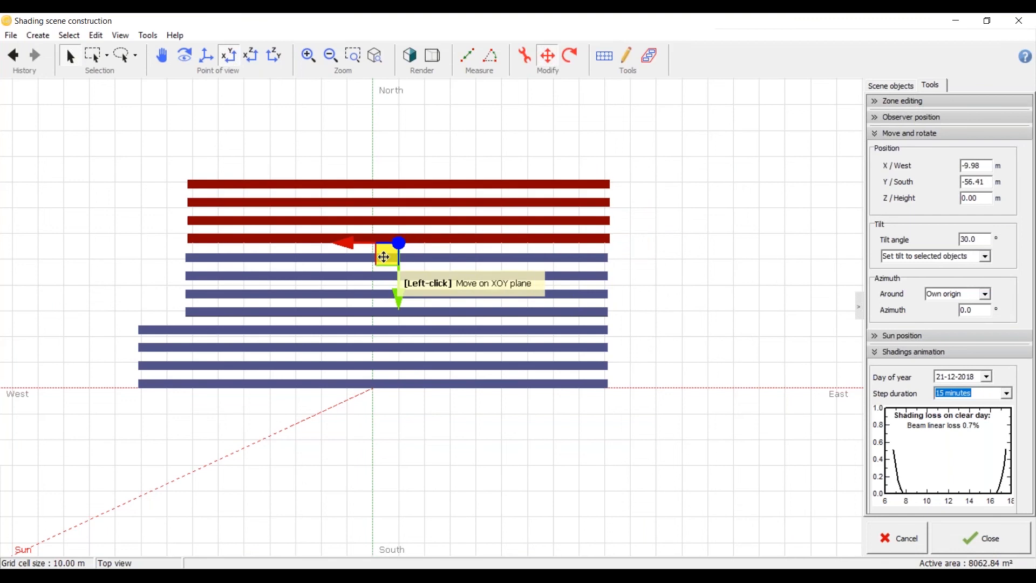
Step: Set the northernmost field to 3 sheds with 90 modules in X, adjust its size to the modules and apply
{"action": "left_click", "coordinate": [619, 262]}
{"action": "left_click", "coordinate": [603, 249]}
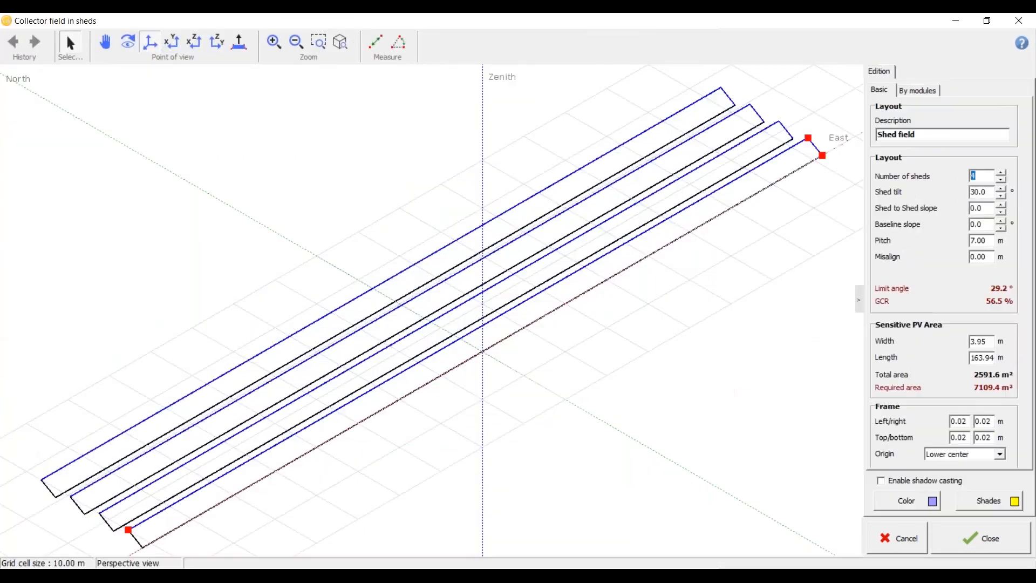
{"action": "left_click", "coordinate": [918, 91]}
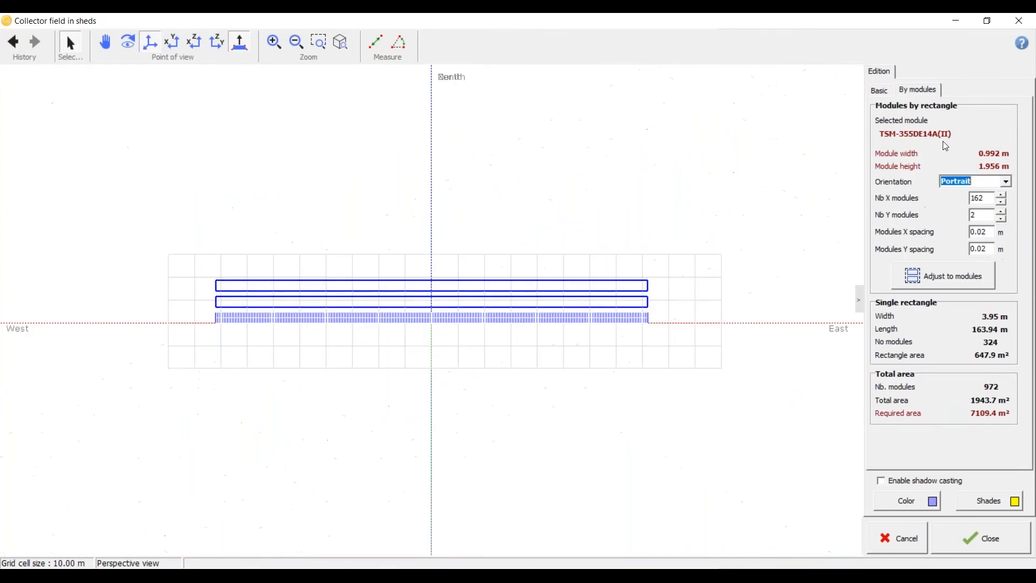
{"action": "left_click", "coordinate": [991, 231]}
{"action": "left_click_drag", "start_coordinate": [986, 198], "coordinate": [931, 197]}
{"action": "type", "text": "90"}
{"action": "left_click", "coordinate": [946, 275]}
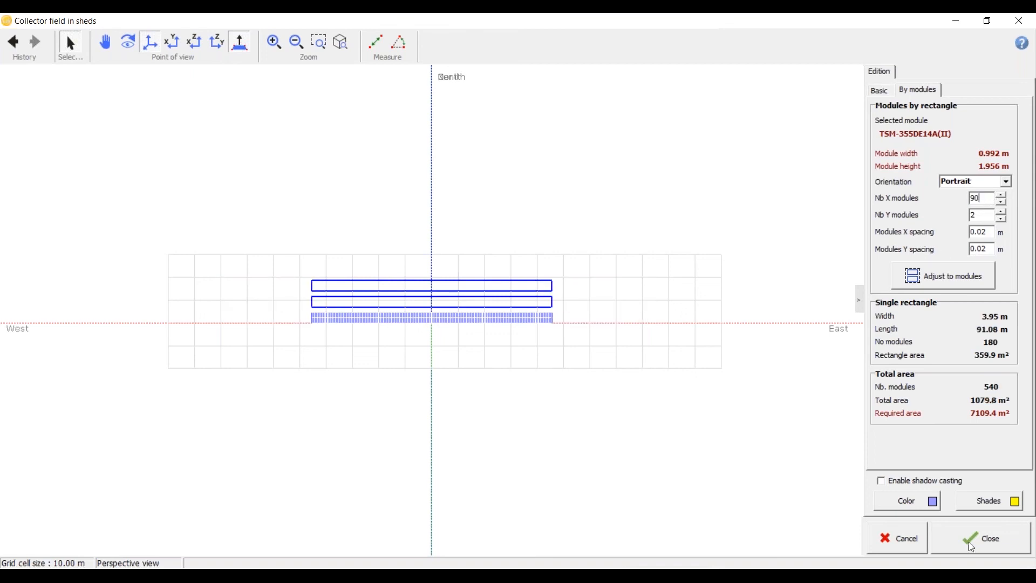
{"action": "left_click", "coordinate": [939, 536]}
Step: Move the three-shed field to about X -44.80 m, Y -55.37 m, aligning its east end with the fields below
{"action": "left_click", "coordinate": [433, 244]}
{"action": "left_click_drag", "start_coordinate": [383, 259], "coordinate": [472, 256]}
{"action": "left_click", "coordinate": [451, 428]}
Step: Save the stepped shed layout as the shading scene "sample 3D", overwriting the existing file
{"action": "scroll", "coordinate": [451, 428], "scroll_direction": "down", "scroll_amount": 3}
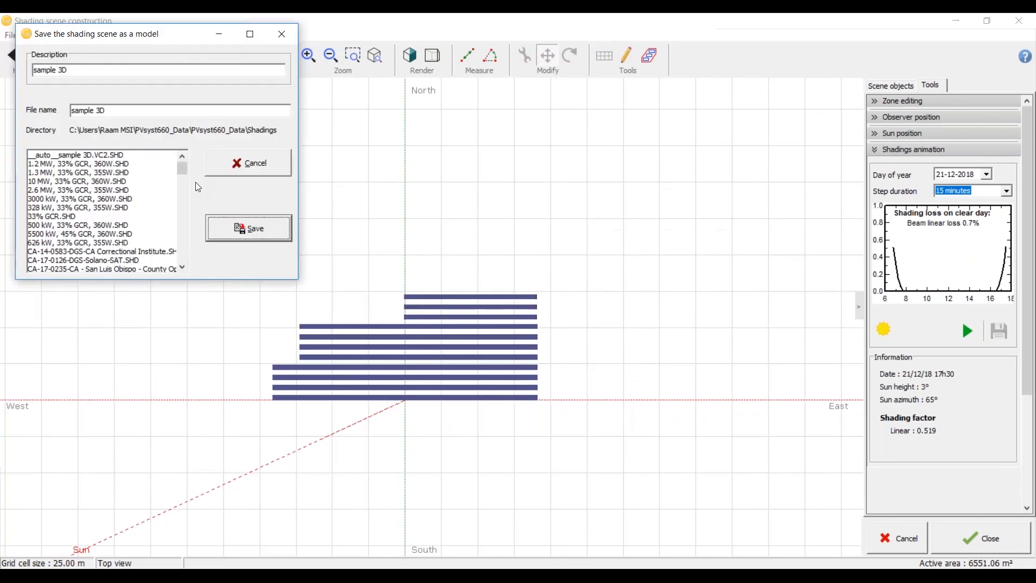
{"action": "left_click", "coordinate": [248, 228]}
{"action": "left_click", "coordinate": [564, 351]}
Step: Compare the three-field shed layout with the row arrangement in the Sample - Ground Mount - FT PDF
{"action": "left_click_drag", "start_coordinate": [401, 455], "coordinate": [507, 330]}
{"action": "key", "text": "alt+Tab"}
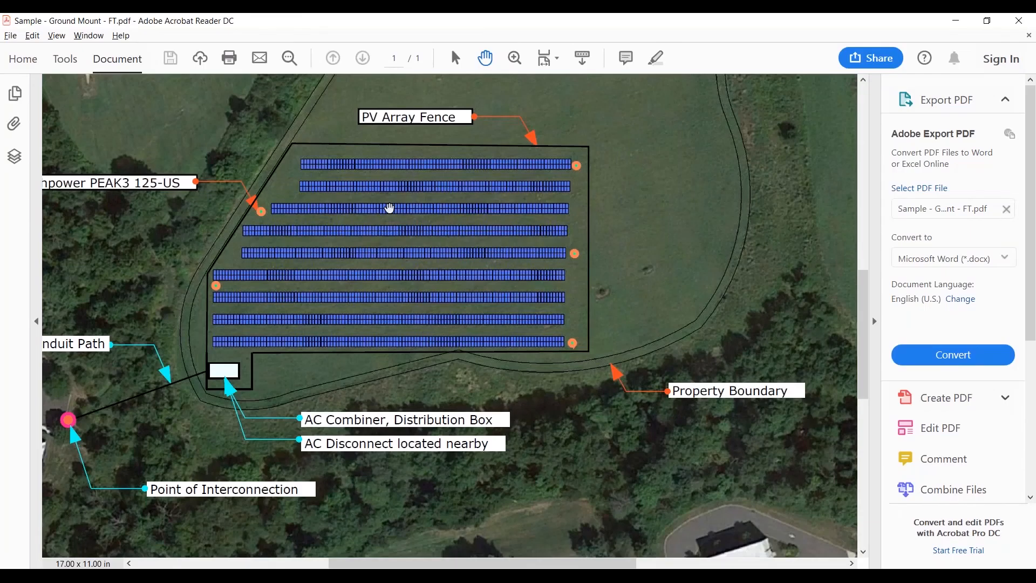
{"action": "key", "text": "alt+Tab"}
{"action": "key", "text": "alt+Tab"}
Step: Restore the top view and save the scene again over the existing "sample 3D" file
{"action": "left_click", "coordinate": [231, 54]}
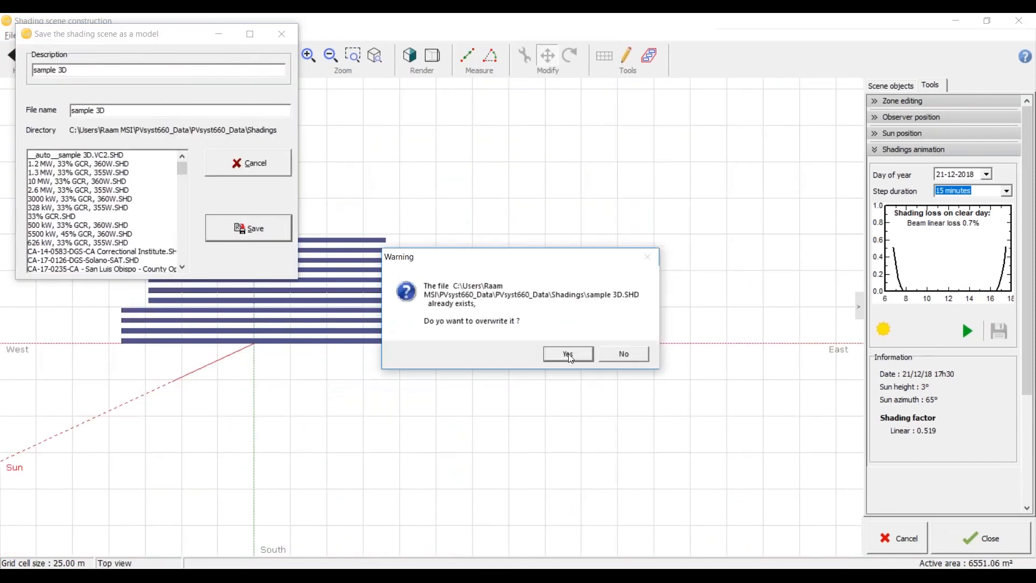
{"action": "left_click", "coordinate": [567, 354]}
{"action": "scroll", "coordinate": [210, 333], "scroll_direction": "down", "scroll_amount": 1}
{"action": "scroll", "coordinate": [210, 333], "scroll_direction": "down", "scroll_amount": 1}
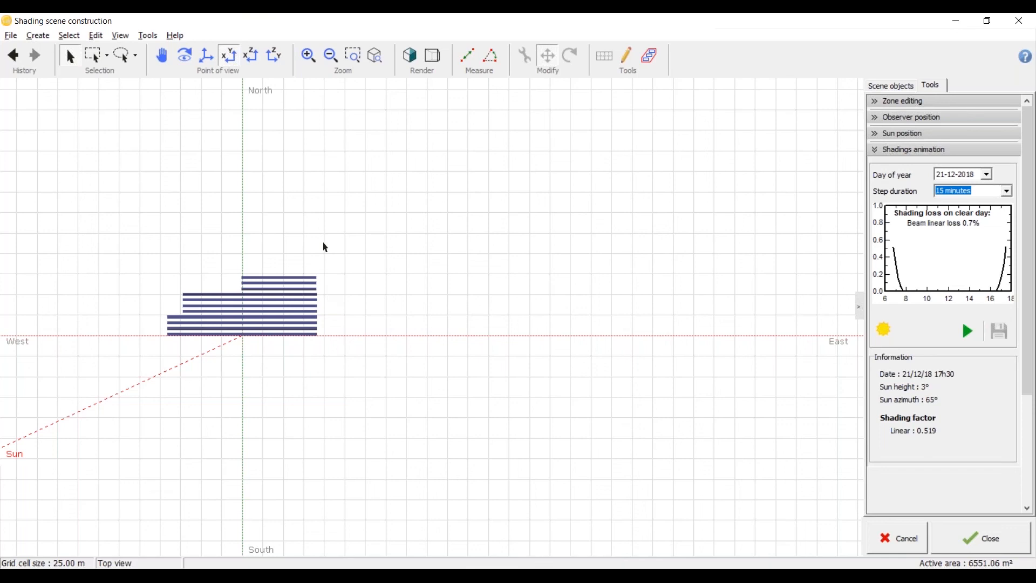
Step: Delete all three shed fields from the shading scene
{"action": "left_click", "coordinate": [309, 283]}
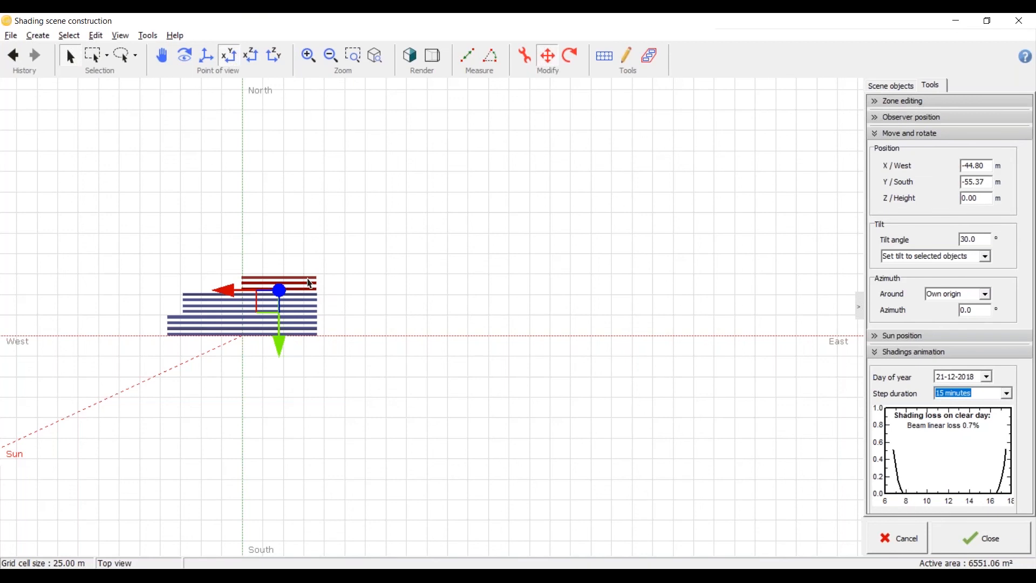
{"action": "key", "text": "Delete"}
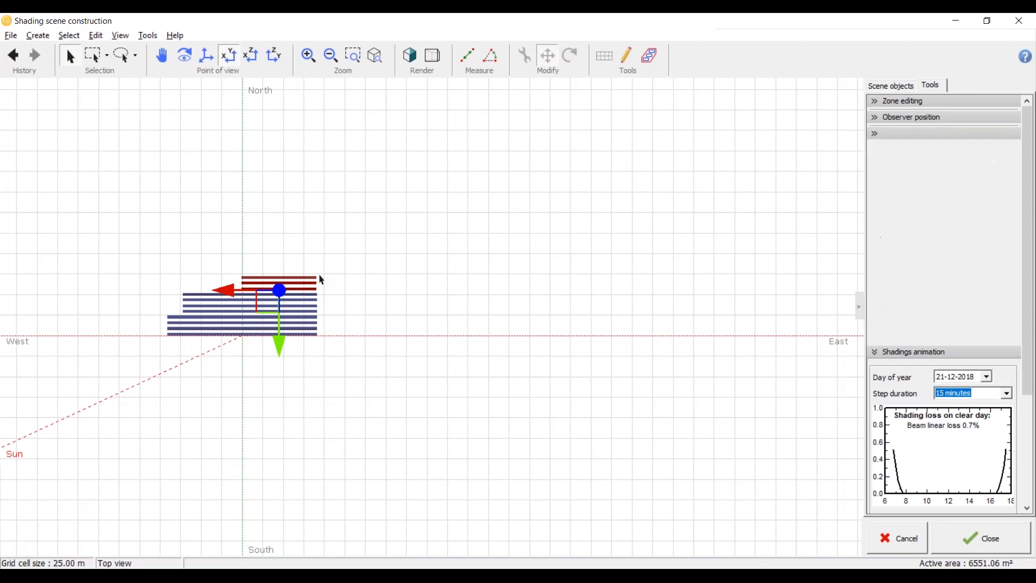
{"action": "left_click", "coordinate": [194, 313]}
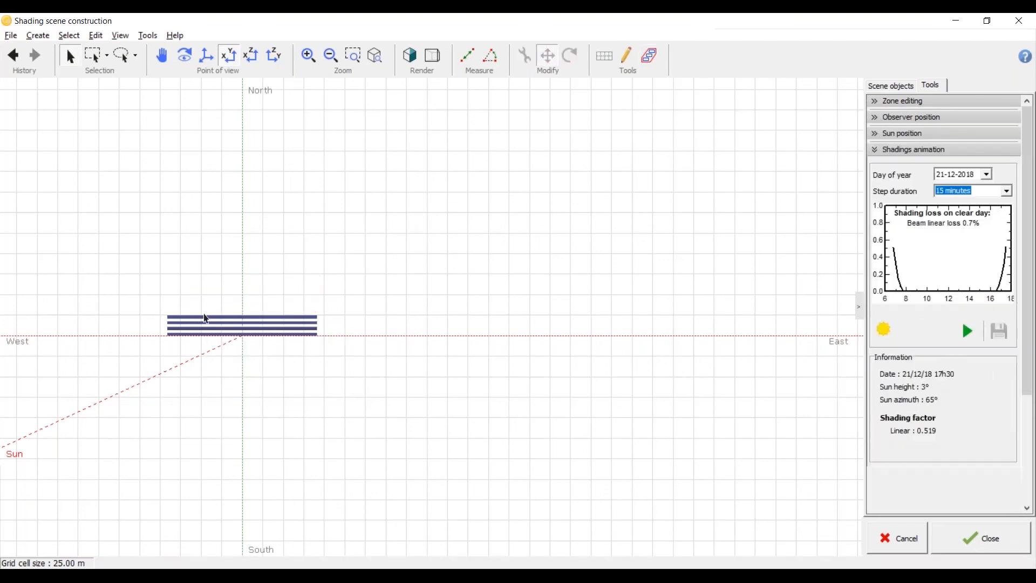
{"action": "key", "text": "Delete"}
Step: Save the emptied scene as "sample 3D", overwriting the existing file
{"action": "key", "text": "ctrl+s"}
{"action": "left_click", "coordinate": [249, 227]}
{"action": "left_click", "coordinate": [565, 351]}
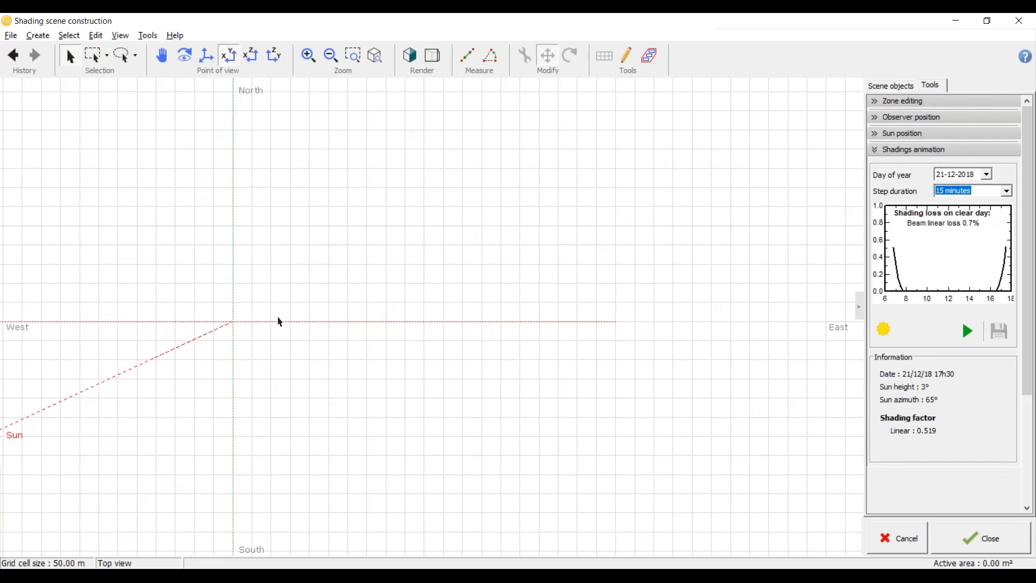
{"action": "key", "text": "ctrl+s"}
{"action": "left_click", "coordinate": [279, 233]}
{"action": "left_click", "coordinate": [568, 354]}
Step: Start creating a field of tracking PV planes in the empty scene
{"action": "left_click", "coordinate": [43, 40]}
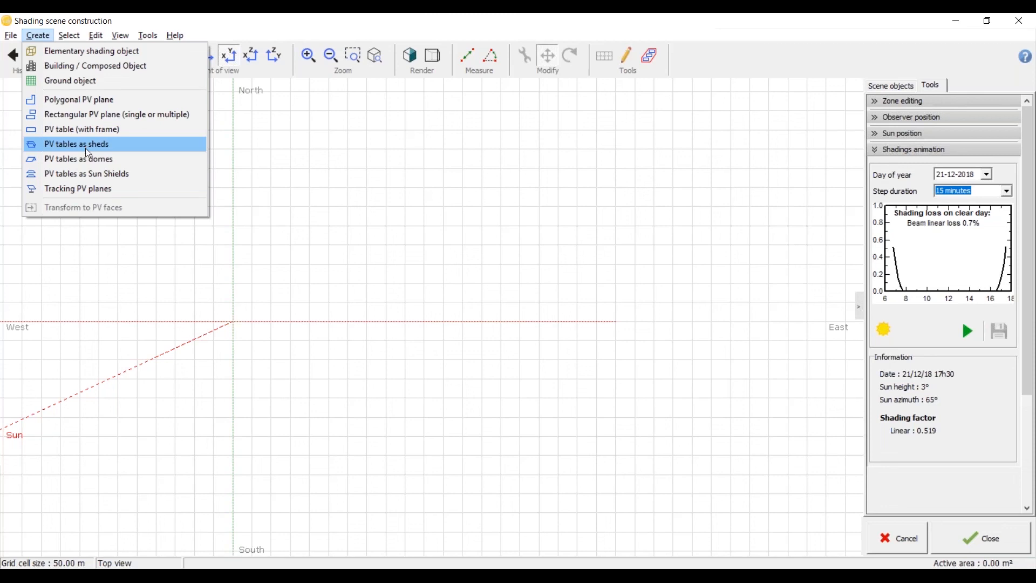
{"action": "left_click", "coordinate": [85, 190]}
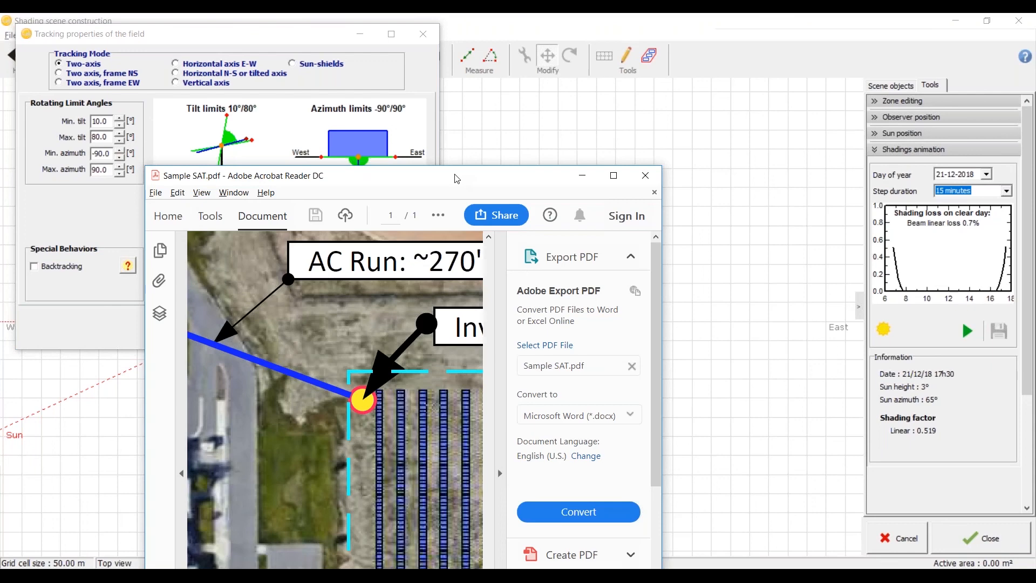
Step: Switch to the Sample SAT PDF in Acrobat Reader and examine the single-axis tracker rows and their arrangement on the site
{"action": "double_click", "coordinate": [456, 179]}
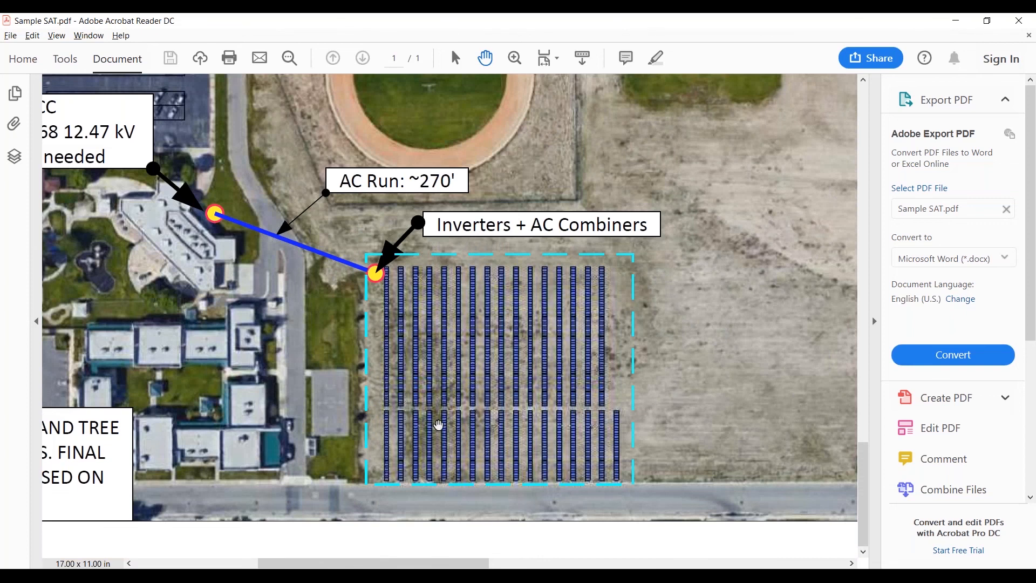
{"action": "scroll", "coordinate": [438, 426], "scroll_direction": "up", "scroll_amount": 1, "text": "ctrl"}
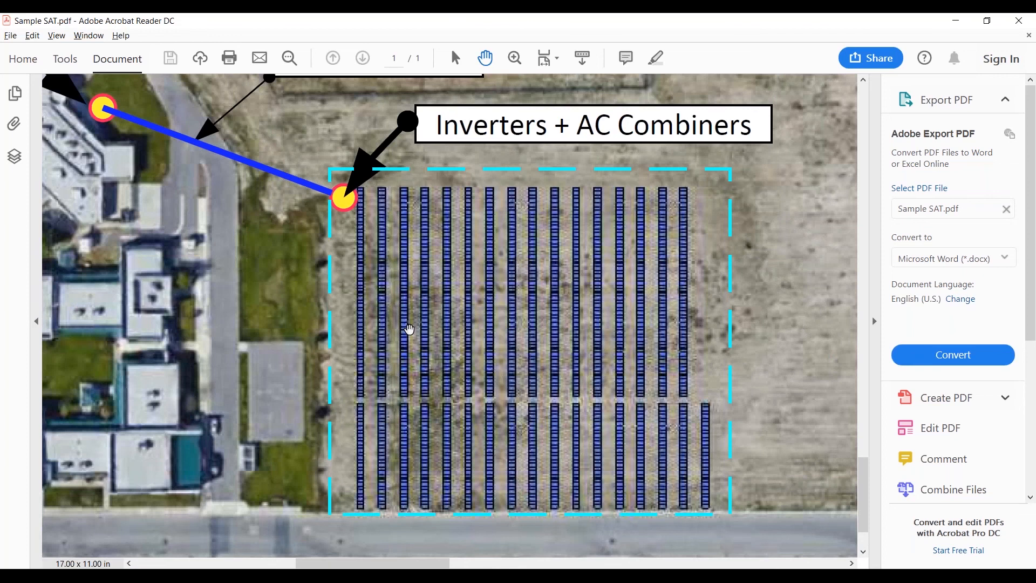
{"action": "scroll", "coordinate": [409, 329], "scroll_direction": "down", "scroll_amount": 1, "text": "ctrl"}
{"action": "scroll", "coordinate": [409, 329], "scroll_direction": "up", "scroll_amount": 1, "text": "ctrl"}
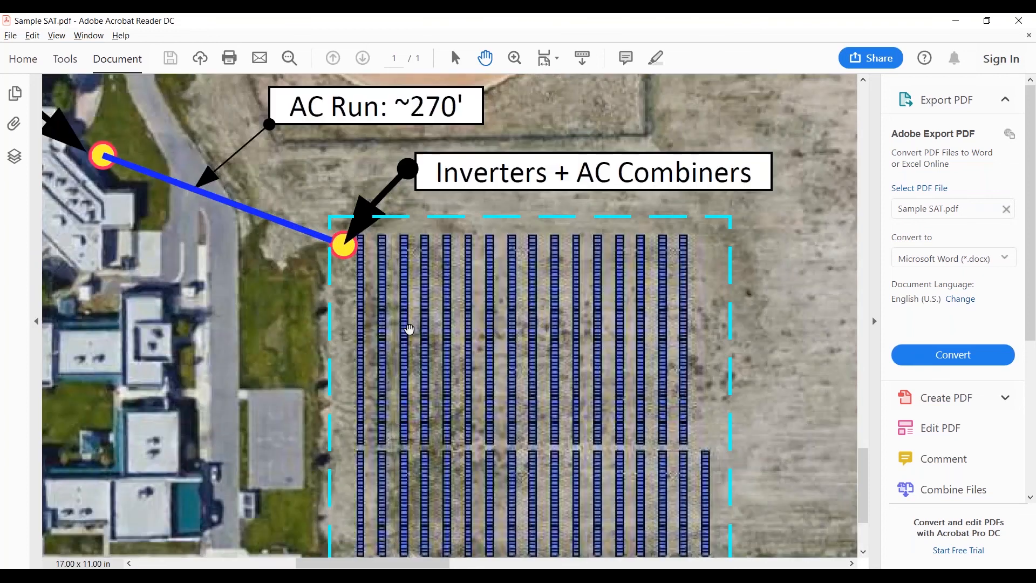
{"action": "scroll", "coordinate": [409, 329], "scroll_direction": "down", "scroll_amount": 1}
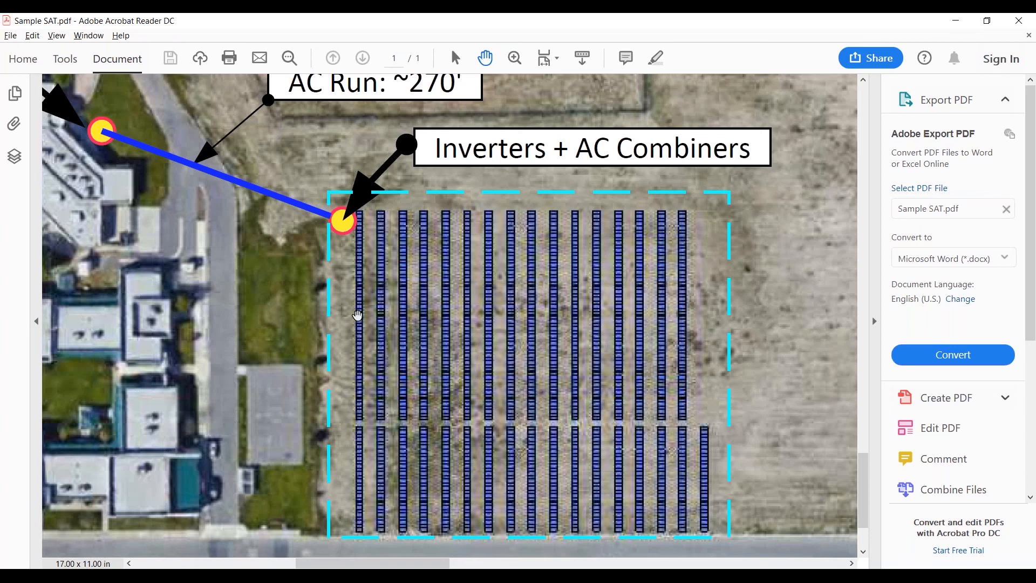
{"action": "scroll", "coordinate": [357, 315], "scroll_direction": "down", "scroll_amount": 2, "text": "ctrl"}
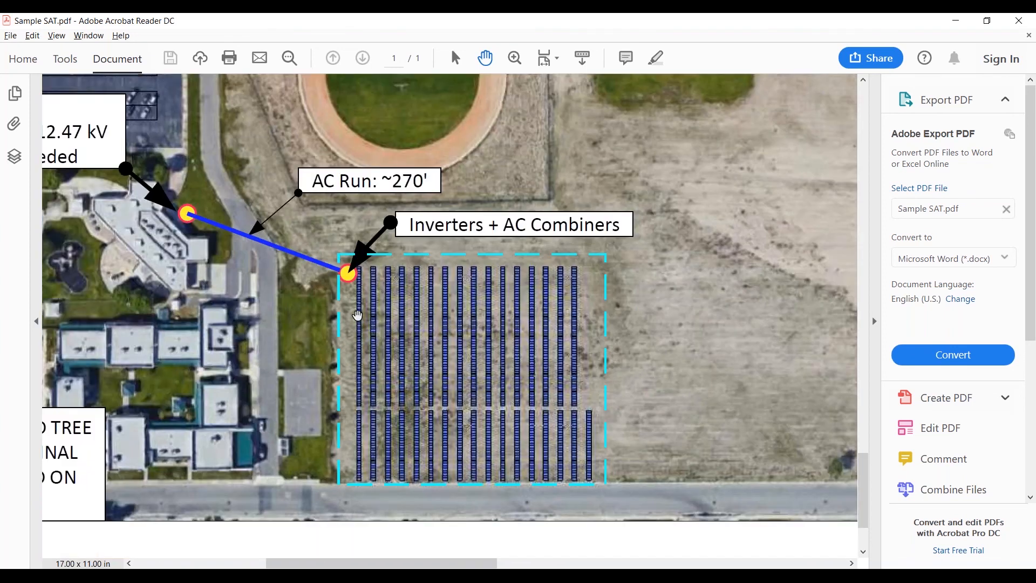
{"action": "scroll", "coordinate": [432, 378], "scroll_direction": "right", "scroll_amount": 1}
{"action": "scroll", "coordinate": [450, 294], "scroll_direction": "up", "scroll_amount": 2, "text": "ctrl"}
{"action": "scroll", "coordinate": [450, 294], "scroll_direction": "up", "scroll_amount": 3, "text": "ctrl"}
{"action": "scroll", "coordinate": [467, 285], "scroll_direction": "down", "scroll_amount": 2, "text": "ctrl"}
Step: Switch back to PVsyst and define the tracking field as a horizontal N-S or tilted axis type with 0° axis tilt
{"action": "left_click", "coordinate": [1020, 22]}
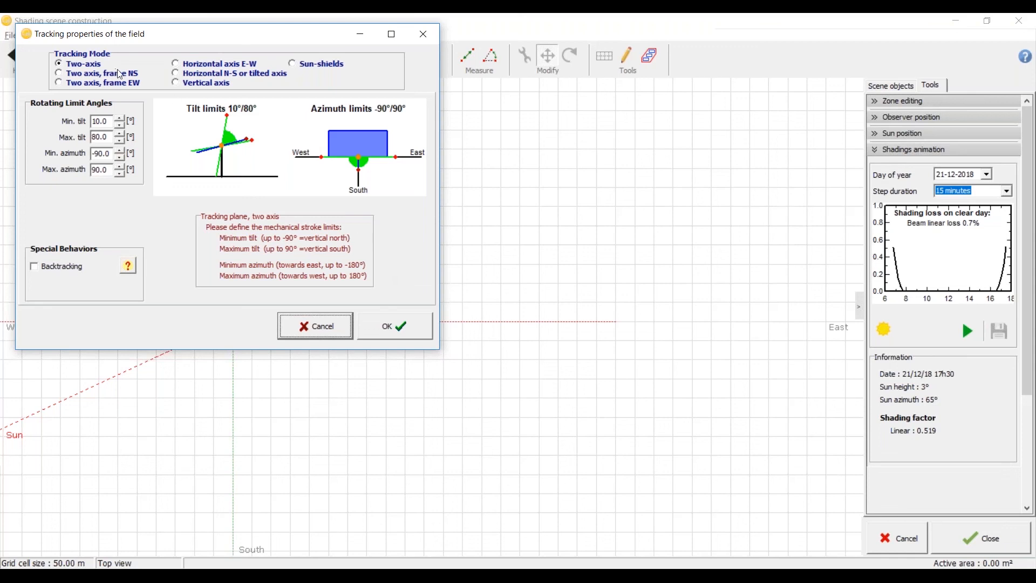
{"action": "left_click", "coordinate": [195, 74]}
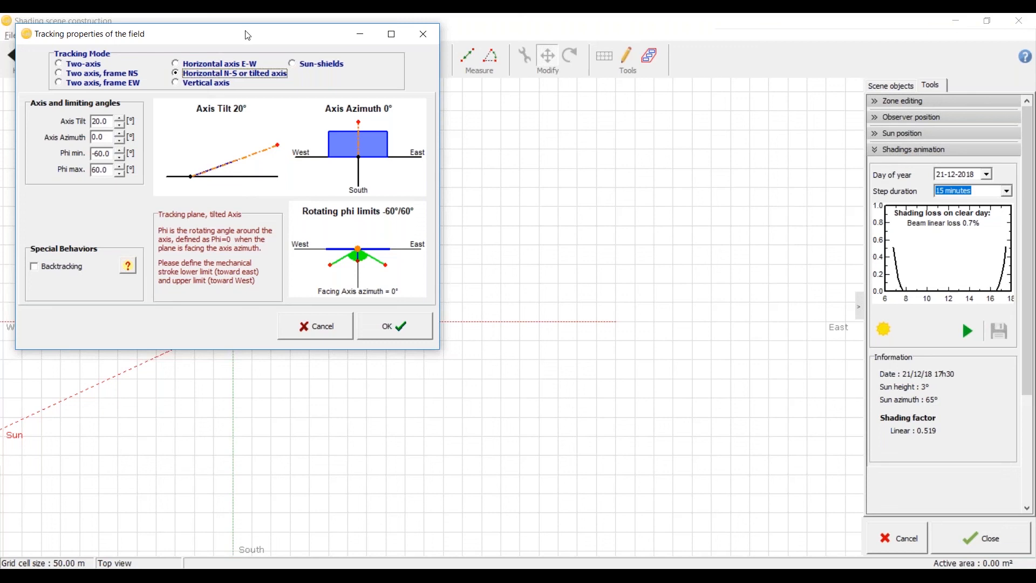
{"action": "left_click_drag", "start_coordinate": [251, 38], "coordinate": [269, 49]}
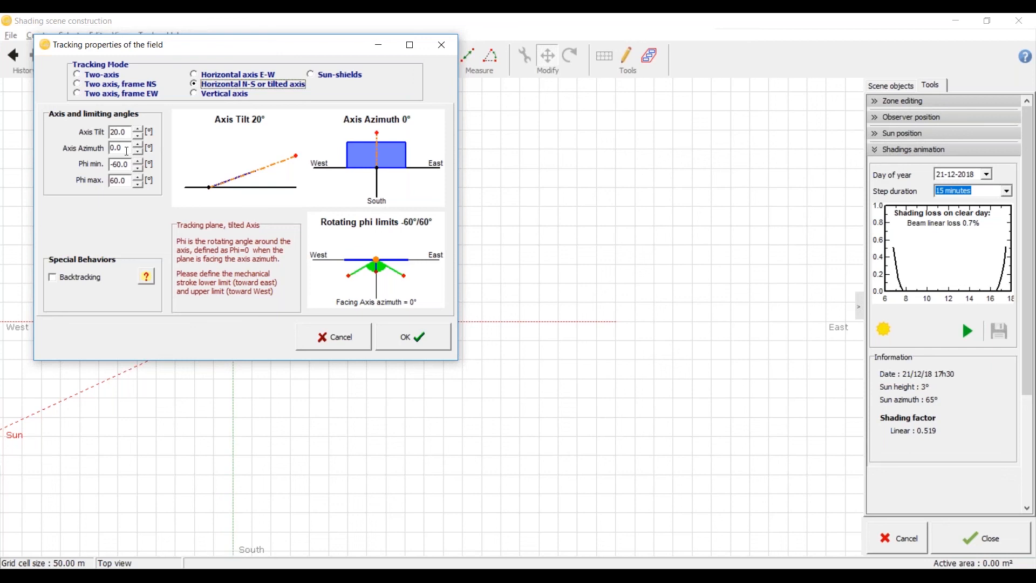
{"action": "double_click", "coordinate": [130, 130]}
{"action": "type", "text": "0"}
{"action": "left_click", "coordinate": [126, 149]}
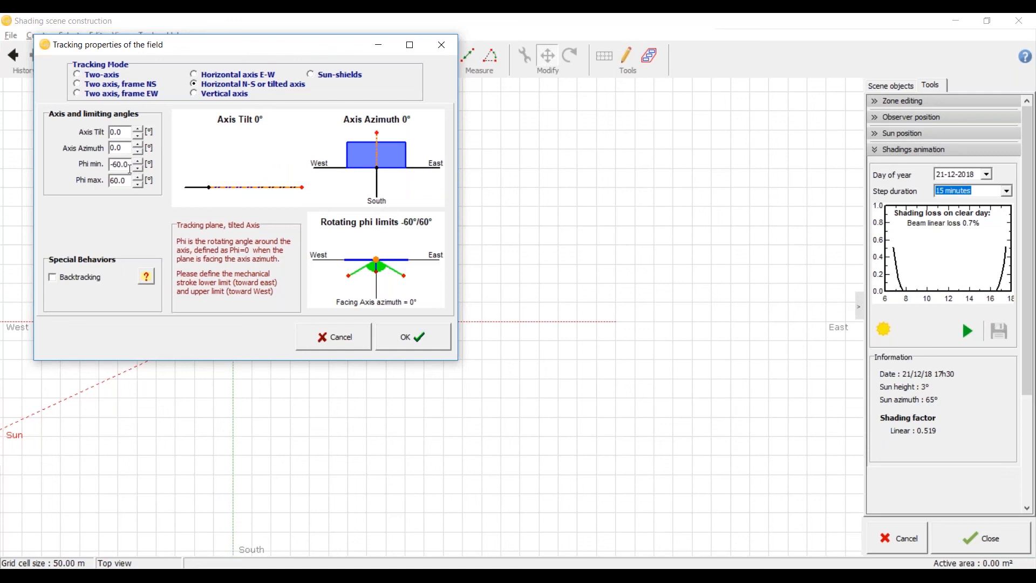
{"action": "left_click", "coordinate": [128, 182]}
{"action": "left_click", "coordinate": [405, 339]}
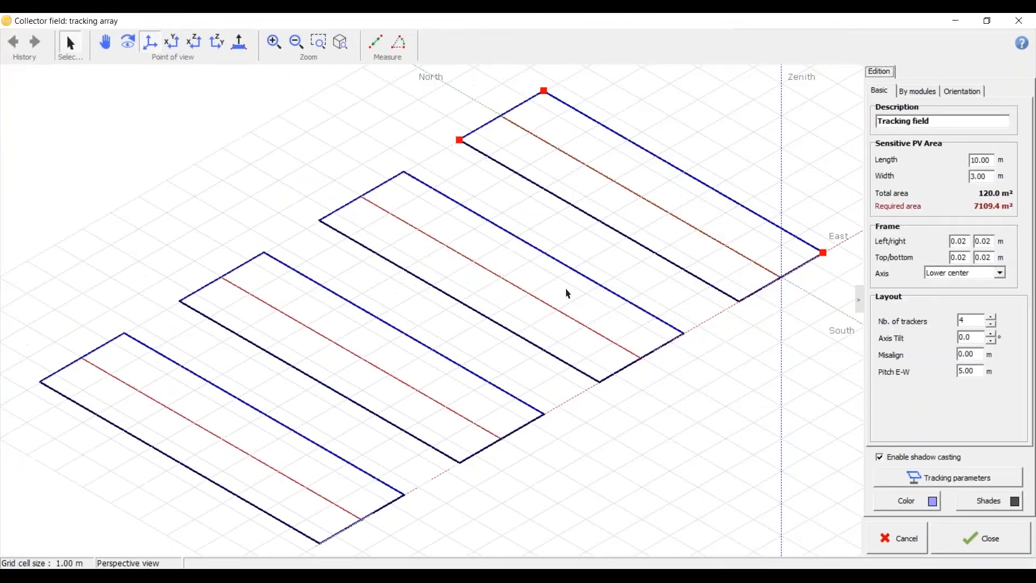
Step: Check the tracker rows in the Sample SAT PDF, and set the PVsyst field's number of trackers to 16
{"action": "key", "text": "alt+Tab"}
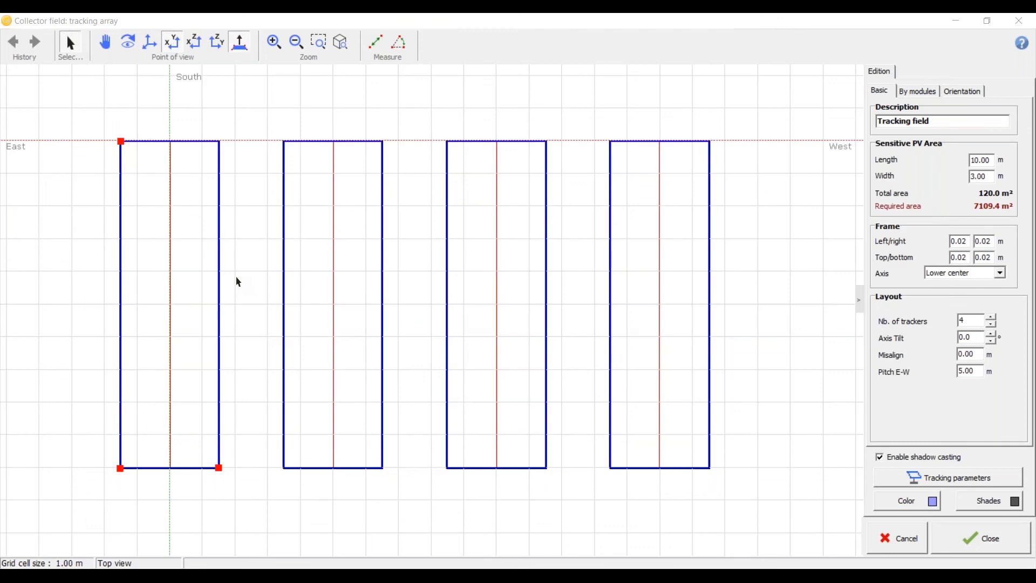
{"action": "key", "text": "alt+Tab"}
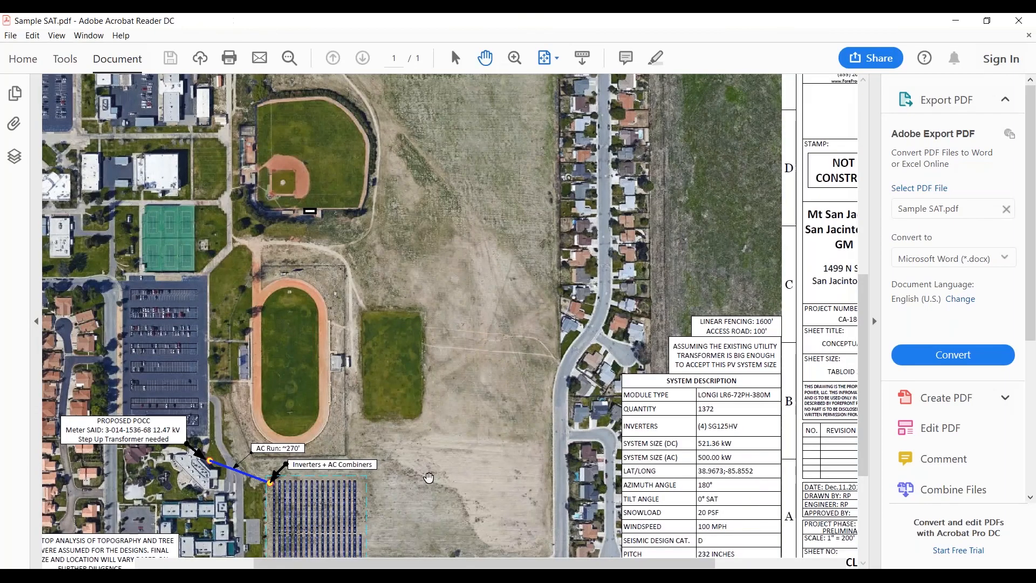
{"action": "scroll", "coordinate": [729, 331], "scroll_direction": "up", "scroll_amount": 10, "text": "ctrl"}
{"action": "scroll", "coordinate": [729, 331], "scroll_direction": "down", "scroll_amount": 2, "text": "ctrl"}
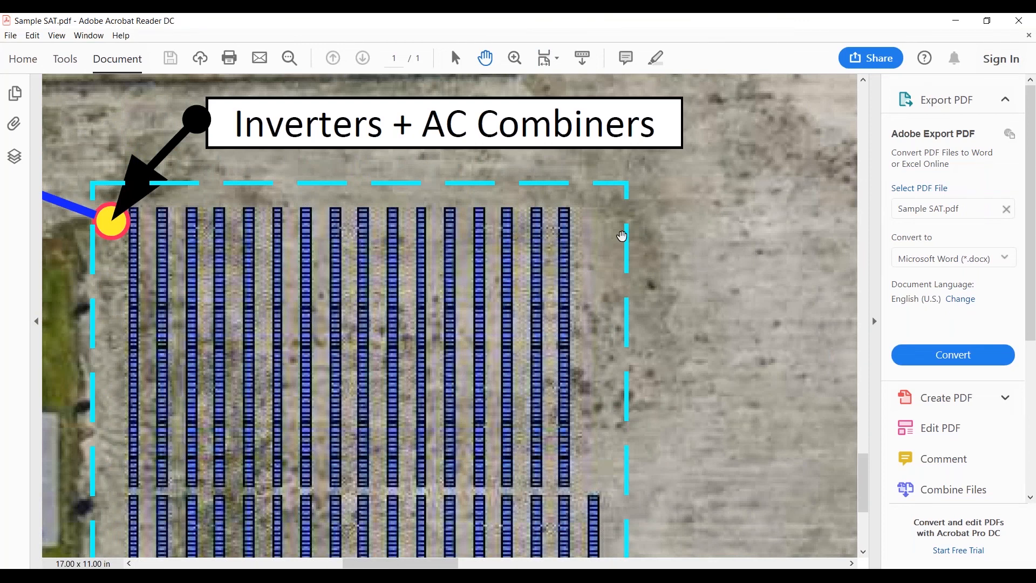
{"action": "left_click", "coordinate": [956, 24]}
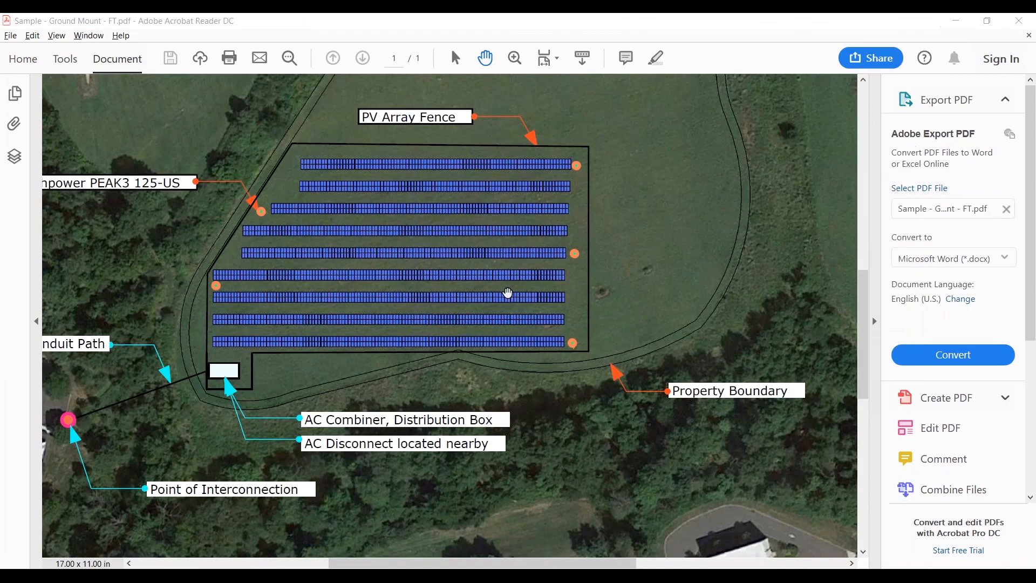
{"action": "left_click", "coordinate": [955, 20]}
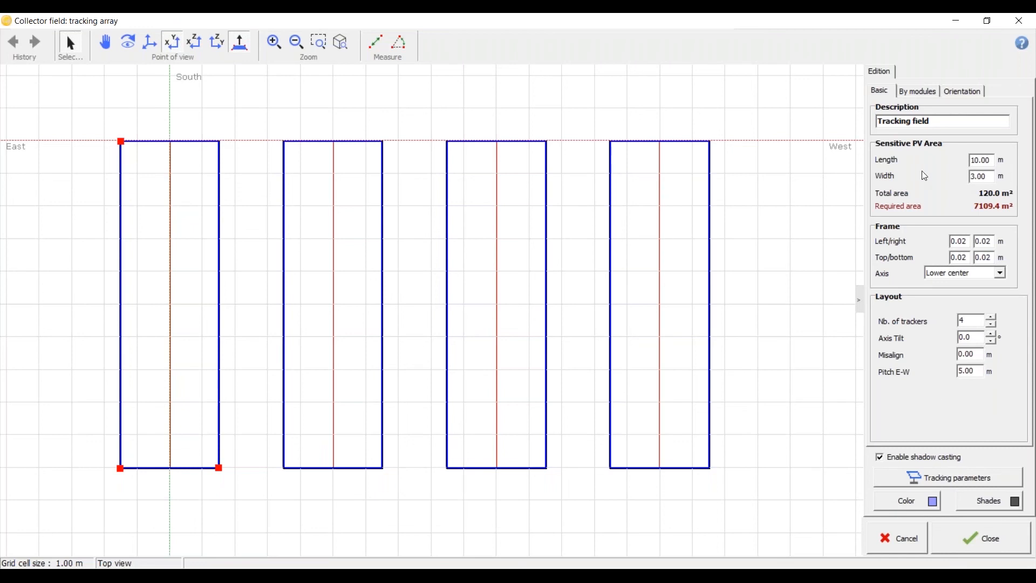
{"action": "left_click_drag", "start_coordinate": [973, 320], "coordinate": [919, 321]}
{"action": "type", "text": "16"}
{"action": "left_click", "coordinate": [978, 336]}
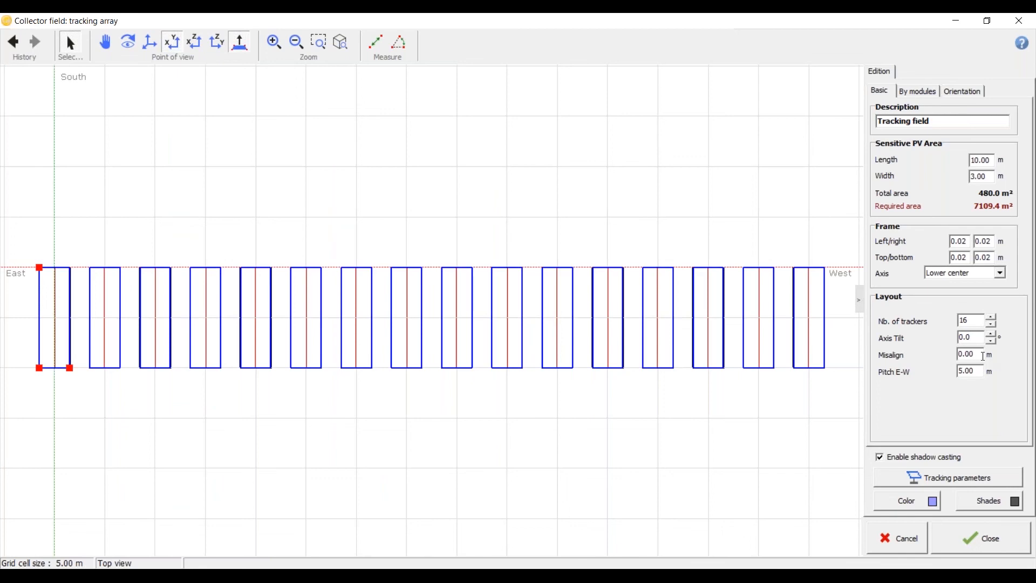
Step: Try misaligning the trackers by 1 m and by -1 m, and reset the misalignment to 0
{"action": "left_click", "coordinate": [982, 354]}
{"action": "left_click_drag", "start_coordinate": [983, 354], "coordinate": [928, 360]}
{"action": "type", "text": "1"}
{"action": "left_click", "coordinate": [976, 337]}
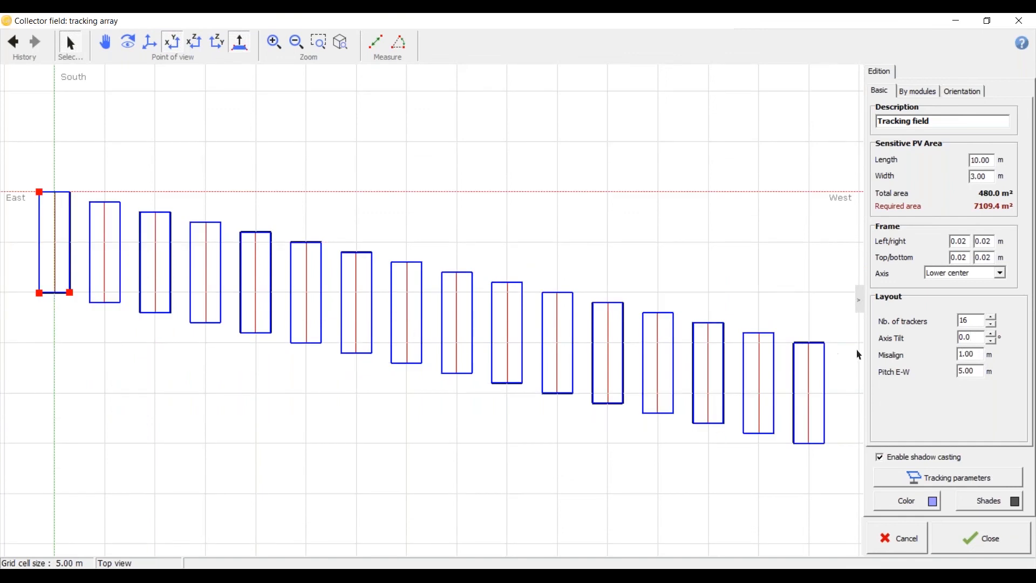
{"action": "left_click_drag", "start_coordinate": [977, 354], "coordinate": [959, 354]}
{"action": "key", "text": "BackSpace"}
{"action": "type", "text": "-1"}
{"action": "left_click", "coordinate": [978, 335]}
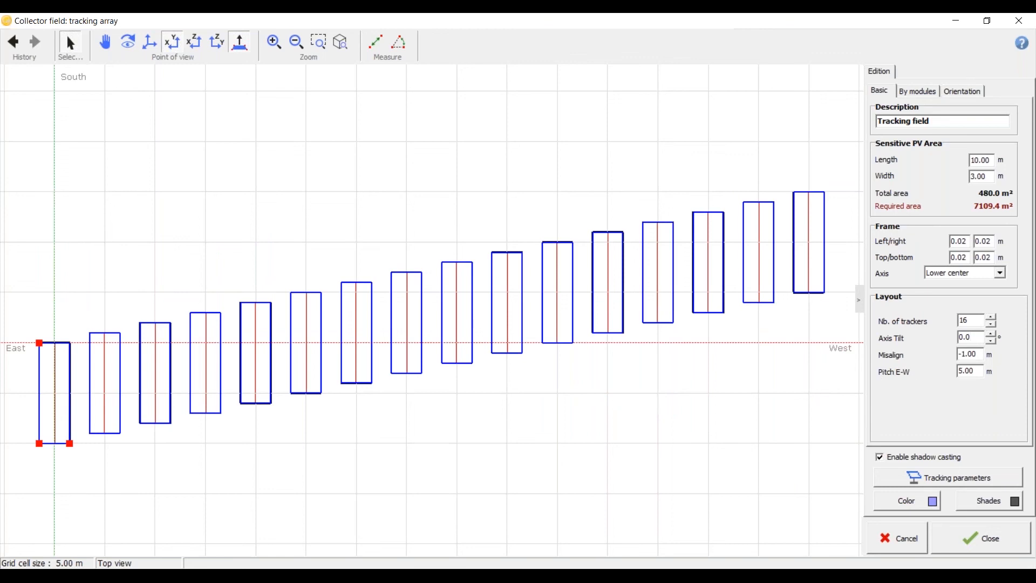
{"action": "key", "text": "Tab"}
{"action": "type", "text": "0"}
{"action": "left_click", "coordinate": [977, 368]}
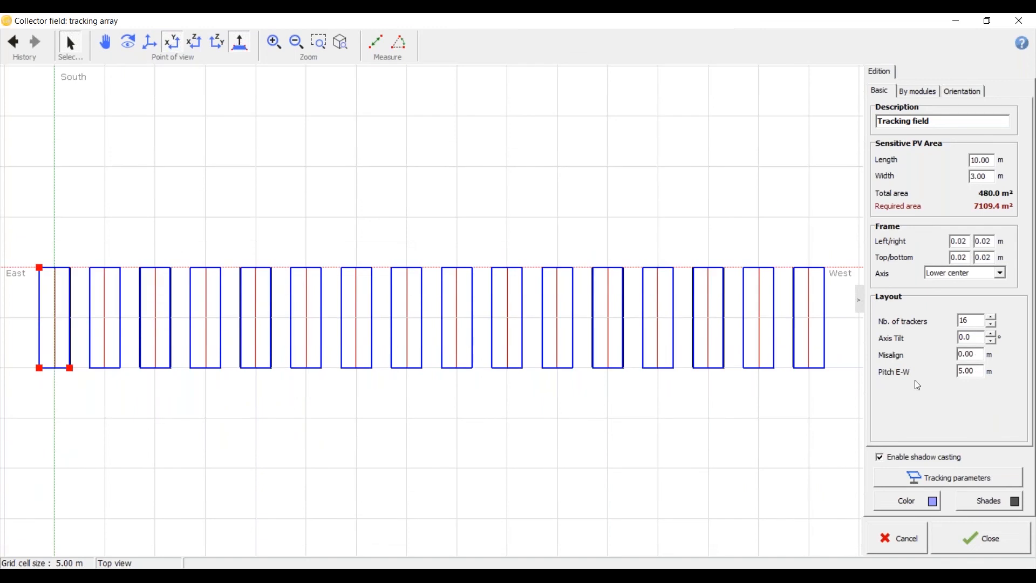
Step: Open the field's module-based sizing settings and check the tracker row arrangement in the Sample SAT PDF
{"action": "scroll", "coordinate": [419, 298], "scroll_direction": "up", "scroll_amount": 4}
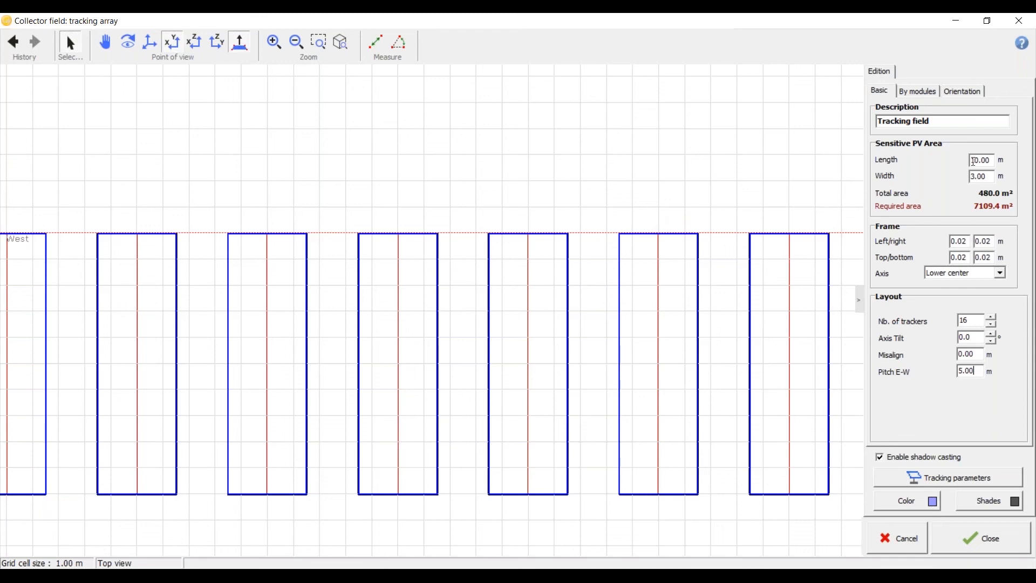
{"action": "left_click", "coordinate": [934, 97]}
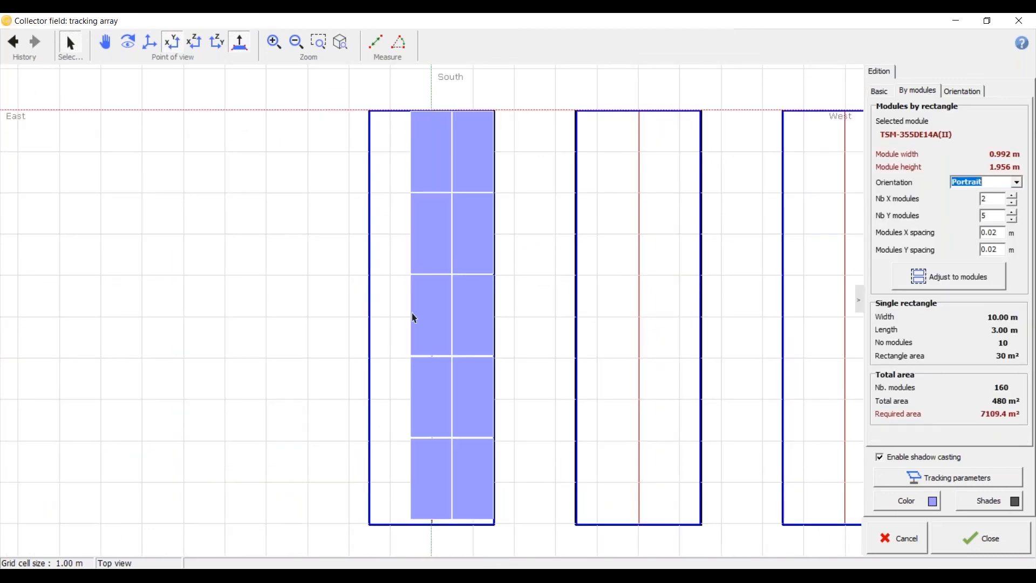
{"action": "left_click", "coordinate": [486, 575]}
{"action": "left_click", "coordinate": [514, 558]}
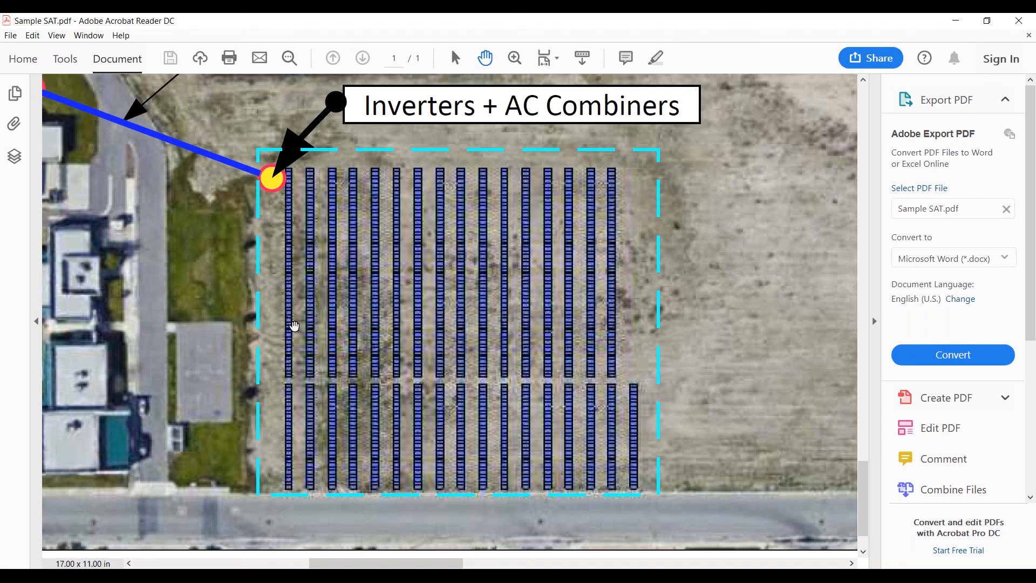
{"action": "key", "text": "alt+Tab"}
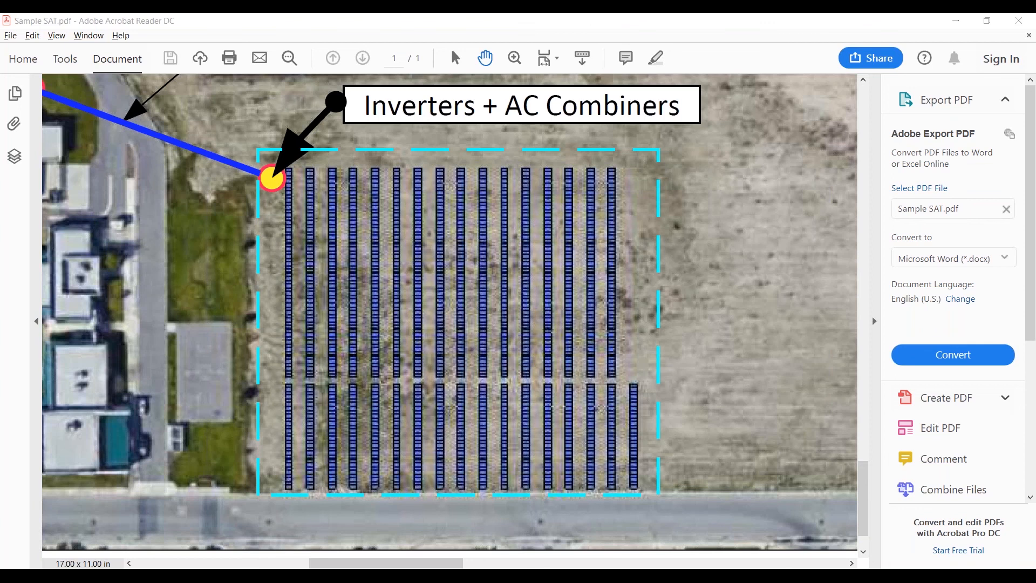
{"action": "key", "text": "alt+Tab"}
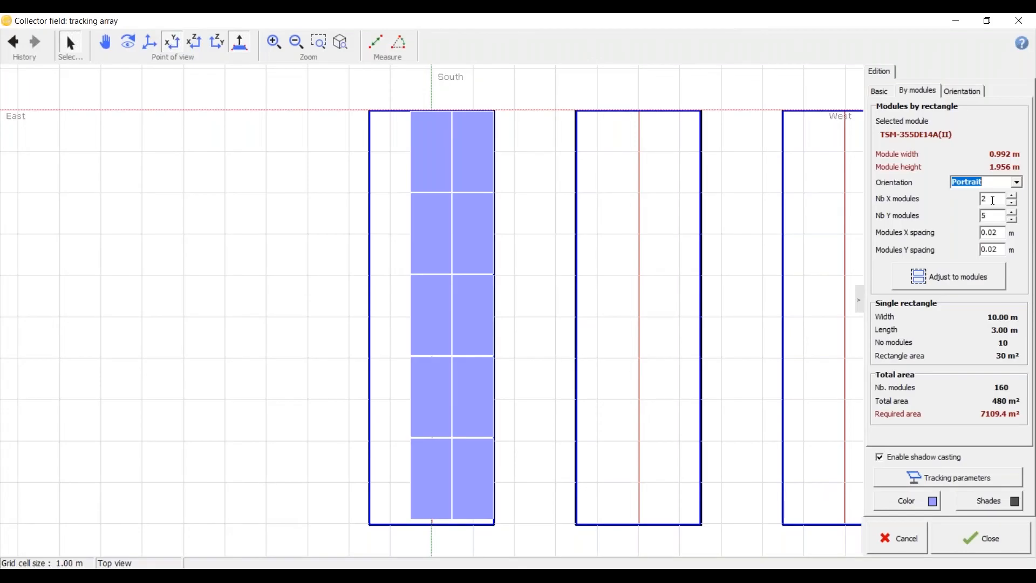
Step: Size each tracker for landscape modules, 1 in X and 90 in Y, adjust the field to the modules and accept it
{"action": "double_click", "coordinate": [993, 200]}
{"action": "type", "text": "1"}
{"action": "left_click", "coordinate": [1017, 184]}
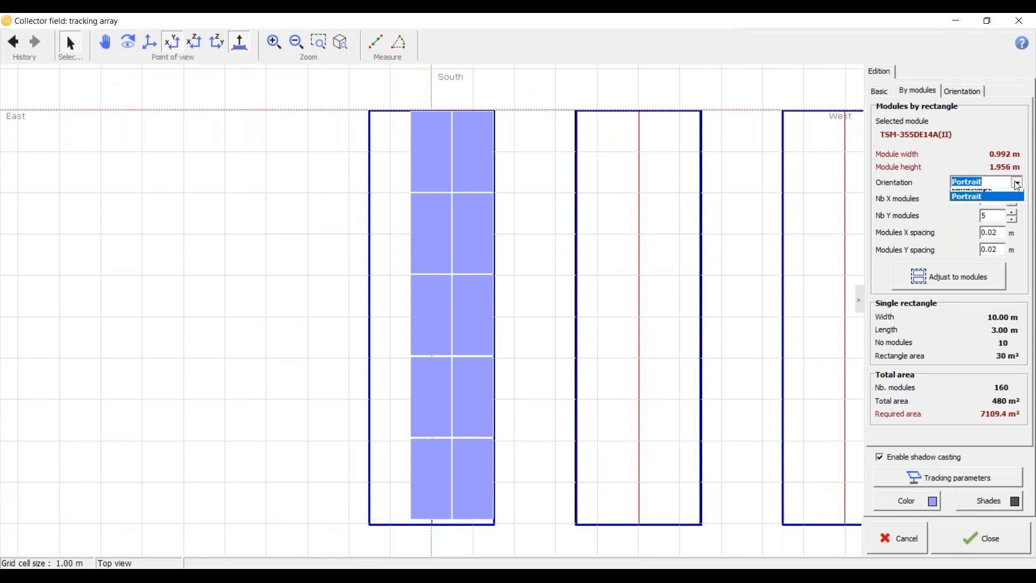
{"action": "left_click", "coordinate": [1017, 188]}
{"action": "double_click", "coordinate": [988, 216]}
{"action": "type", "text": "90"}
{"action": "left_click", "coordinate": [990, 198]}
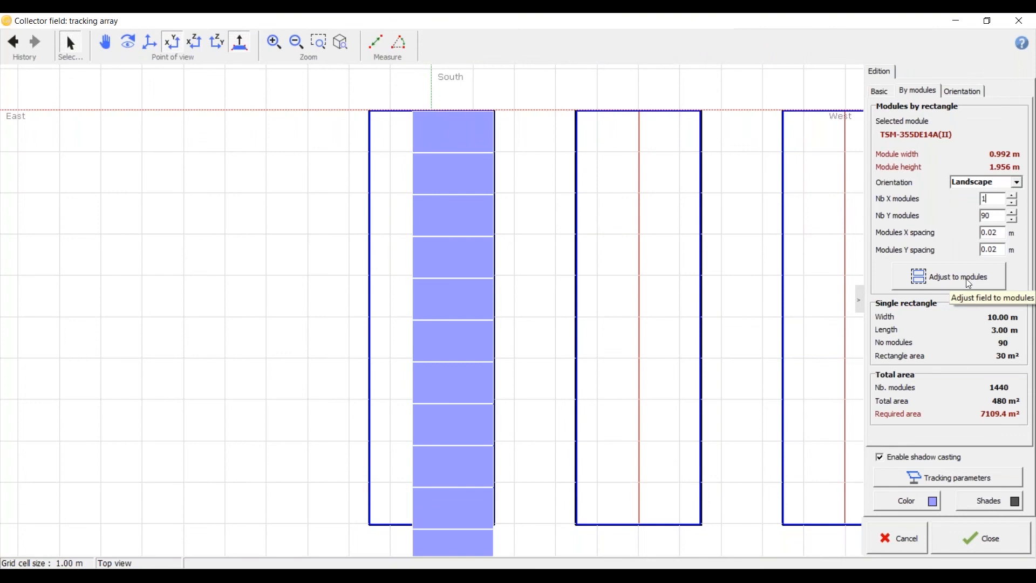
{"action": "left_click", "coordinate": [970, 284]}
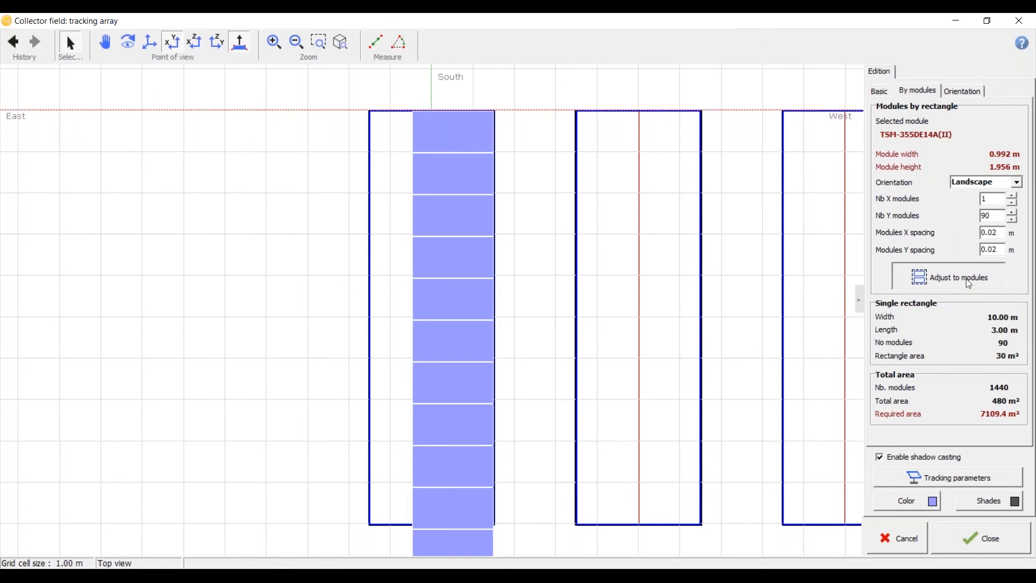
{"action": "left_click", "coordinate": [960, 544]}
Step: Examine the new tracker rows up close in the perspective view of the shading scene
{"action": "scroll", "coordinate": [286, 323], "scroll_direction": "up", "scroll_amount": 3}
{"action": "middle_click_drag", "start_coordinate": [338, 374], "coordinate": [359, 349]}
{"action": "scroll", "coordinate": [416, 312], "scroll_direction": "up", "scroll_amount": 5}
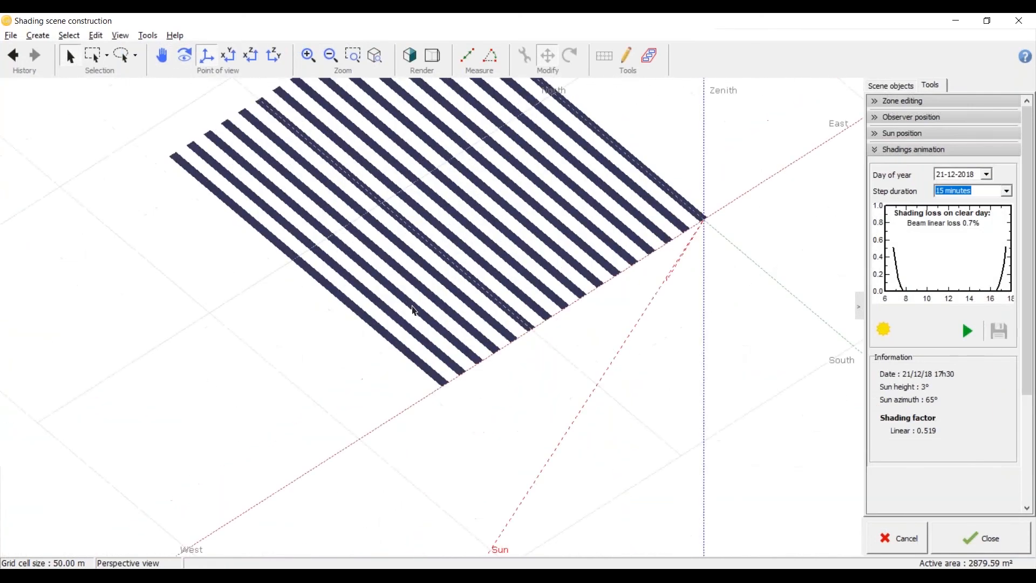
{"action": "left_click", "coordinate": [400, 363]}
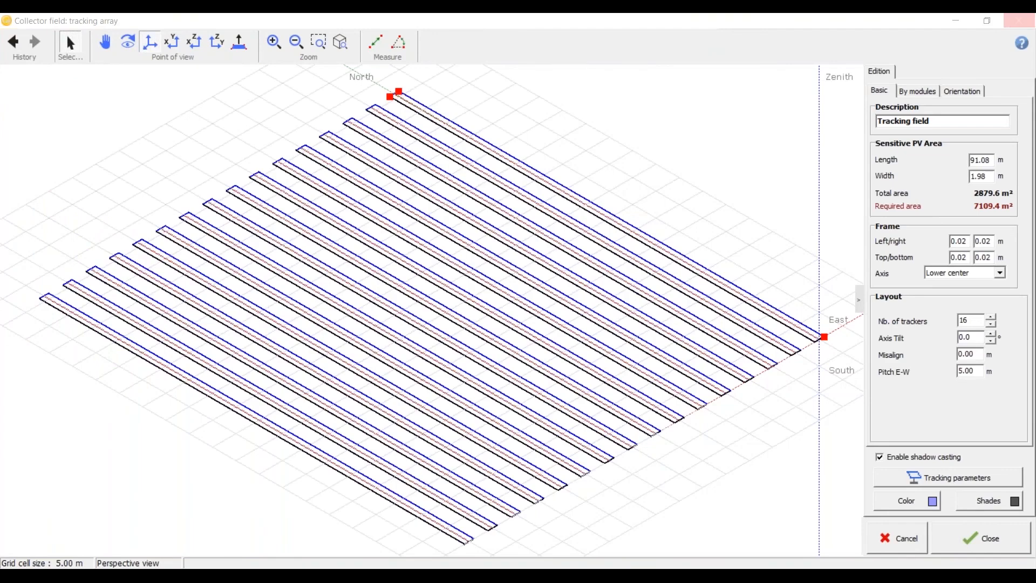
{"action": "left_click", "coordinate": [504, 342]}
{"action": "left_click", "coordinate": [408, 55]}
{"action": "left_click", "coordinate": [408, 56]}
{"action": "left_click", "coordinate": [723, 458]}
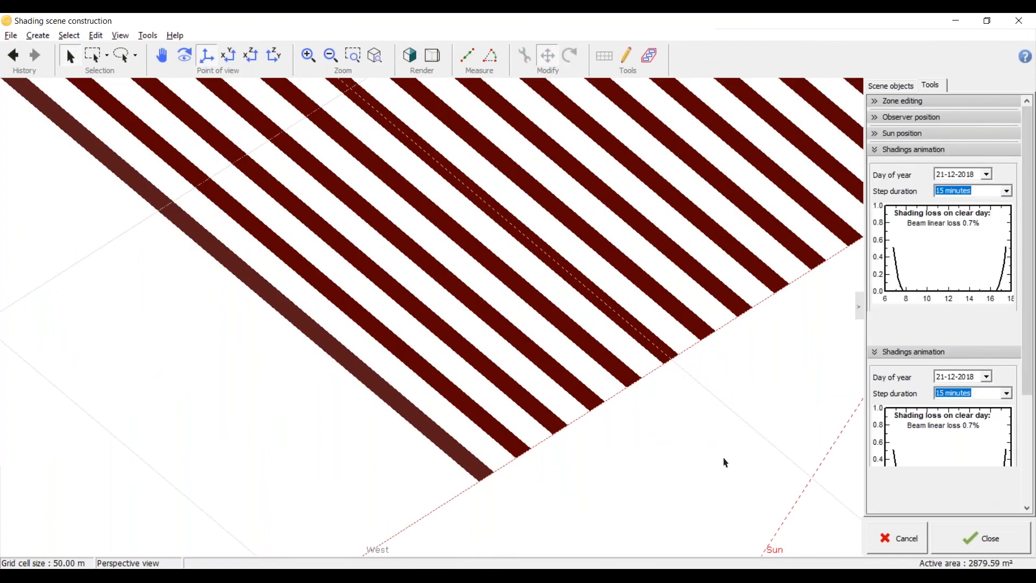
Step: Reopen the tracking field and set its colour to light violet-blue (RGB 128, 128, 255)
{"action": "left_click", "coordinate": [880, 151]}
{"action": "left_click", "coordinate": [609, 357]}
{"action": "double_click", "coordinate": [609, 357]}
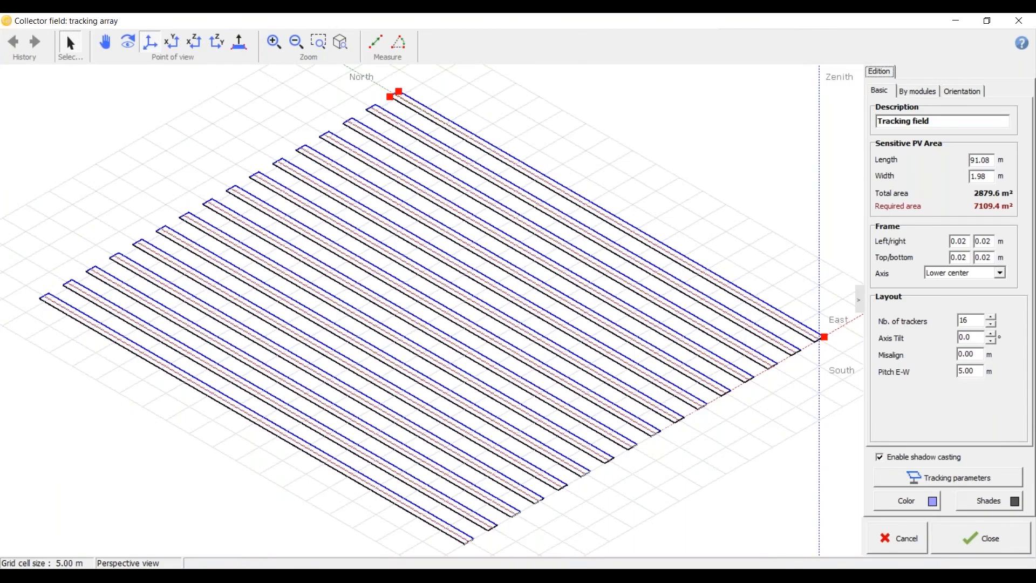
{"action": "left_click", "coordinate": [907, 501]}
{"action": "left_click", "coordinate": [468, 204]}
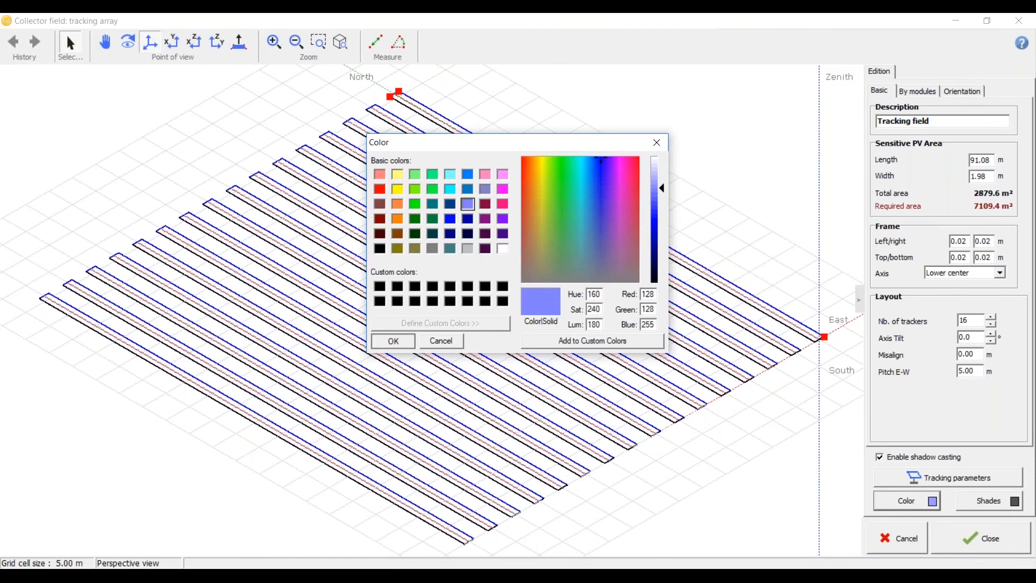
{"action": "left_click", "coordinate": [382, 345]}
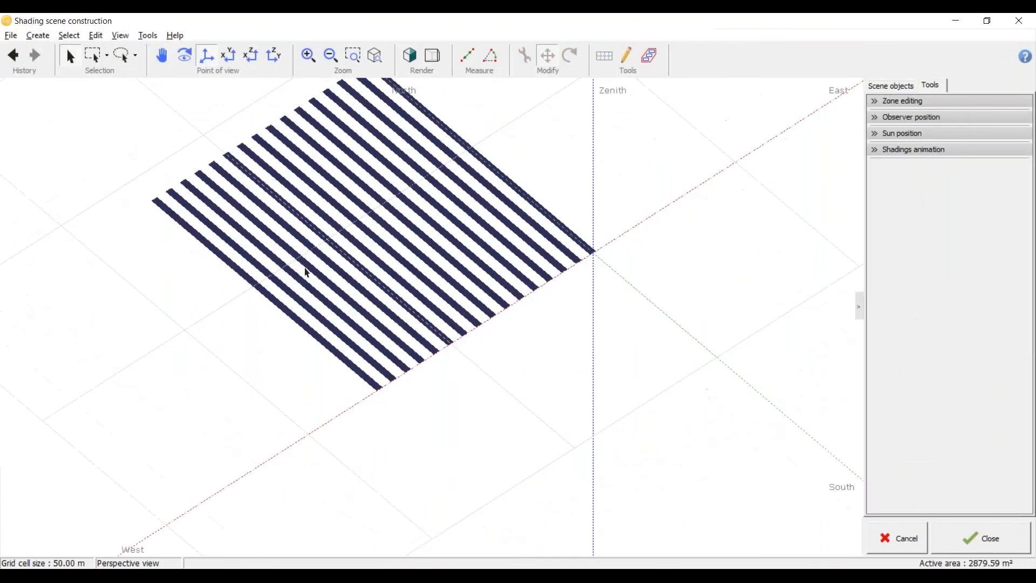
Step: Run the shadings animation for 21-12-2018 at 15-minute steps in top view and examine the shaded trackers up close
{"action": "mouse_move", "coordinate": [308, 270]}
{"action": "left_mouse_down"}
{"action": "mouse_move", "coordinate": [442, 225]}
{"action": "mouse_move", "coordinate": [403, 324]}
{"action": "mouse_move", "coordinate": [236, 365]}
{"action": "mouse_move", "coordinate": [273, 296]}
{"action": "left_mouse_up"}
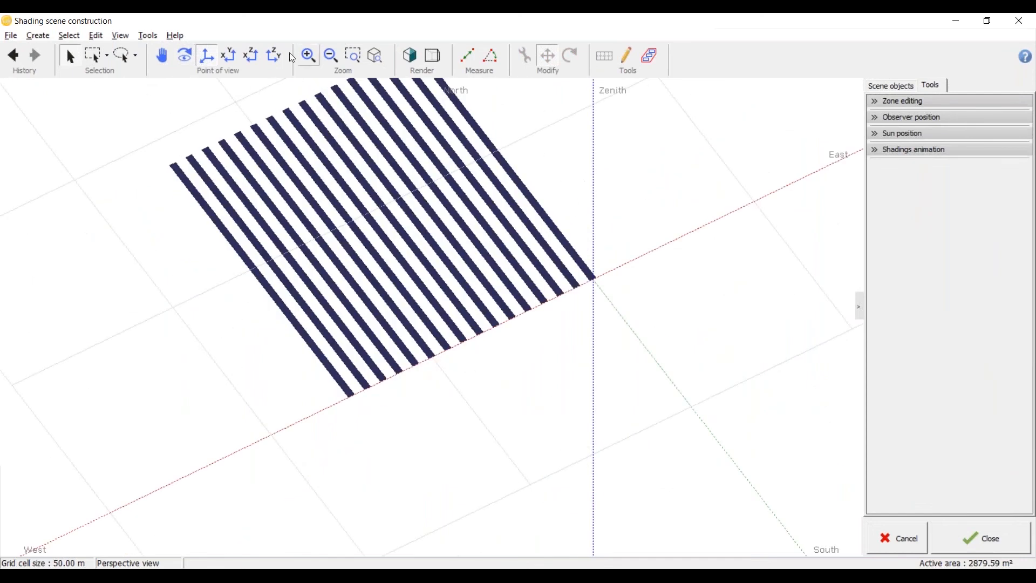
{"action": "left_click", "coordinate": [229, 56]}
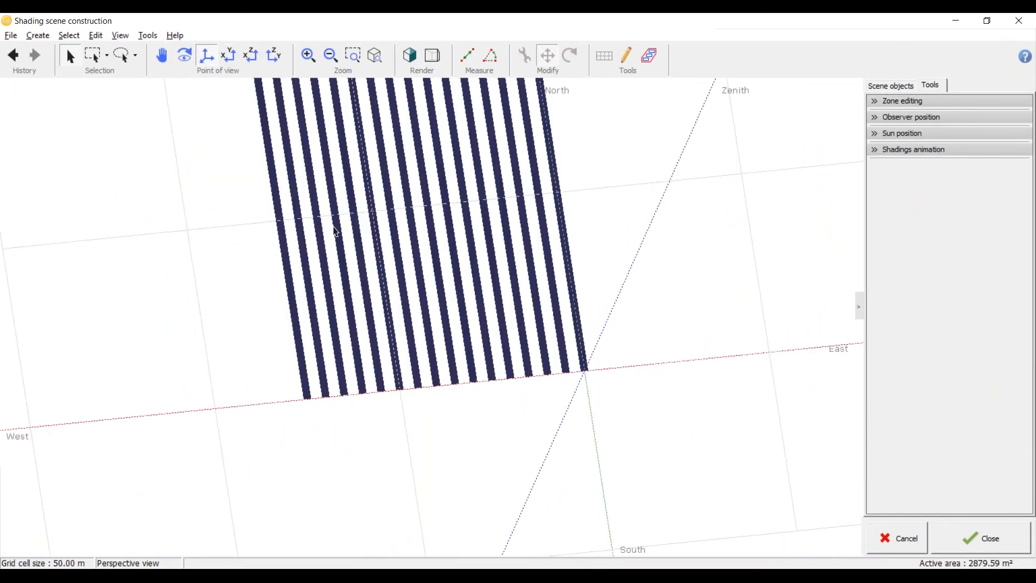
{"action": "left_click", "coordinate": [877, 151]}
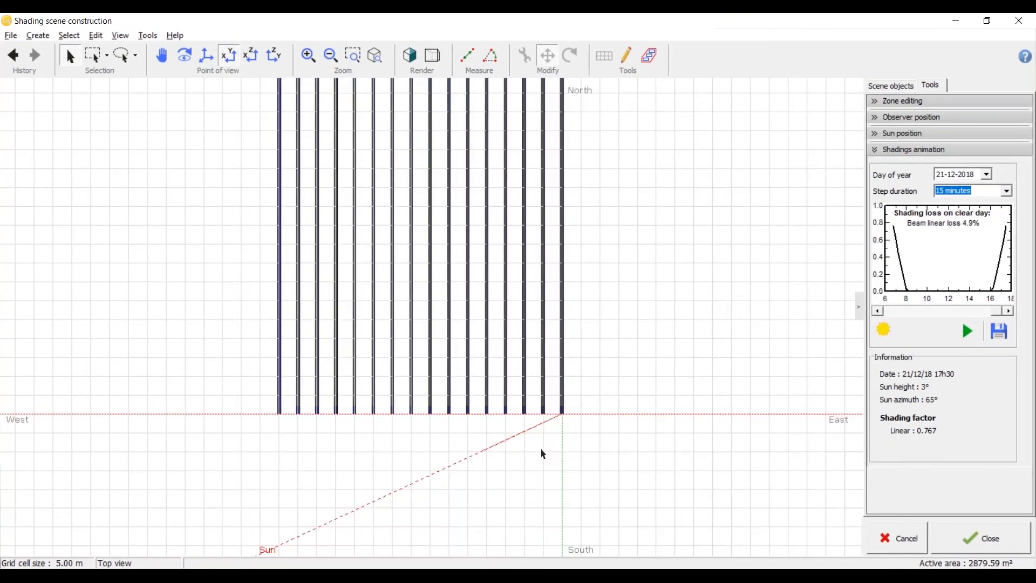
{"action": "scroll", "coordinate": [412, 442], "scroll_direction": "up", "scroll_amount": 6}
{"action": "middle_click_drag", "start_coordinate": [309, 446], "coordinate": [481, 420]}
Step: Reopen the tracking field and set its shades colour to yellow
{"action": "left_click", "coordinate": [393, 246]}
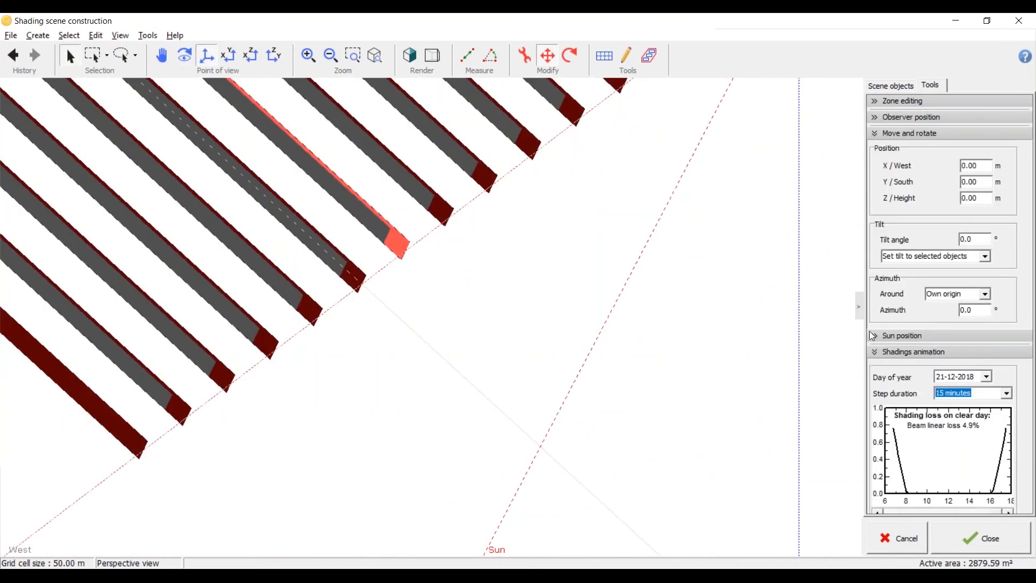
{"action": "left_click", "coordinate": [874, 354]}
{"action": "left_click", "coordinate": [878, 139]}
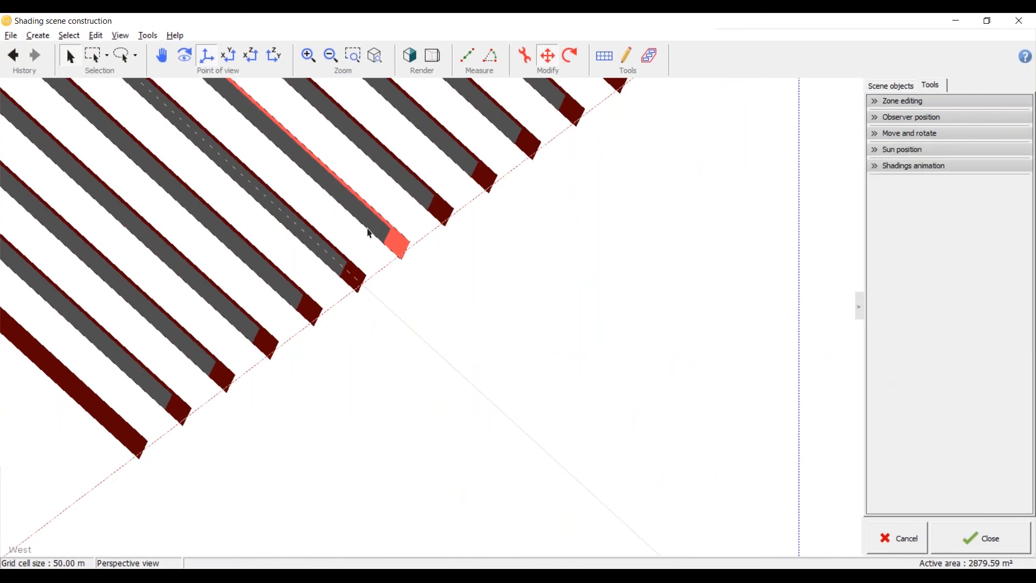
{"action": "left_click", "coordinate": [378, 229]}
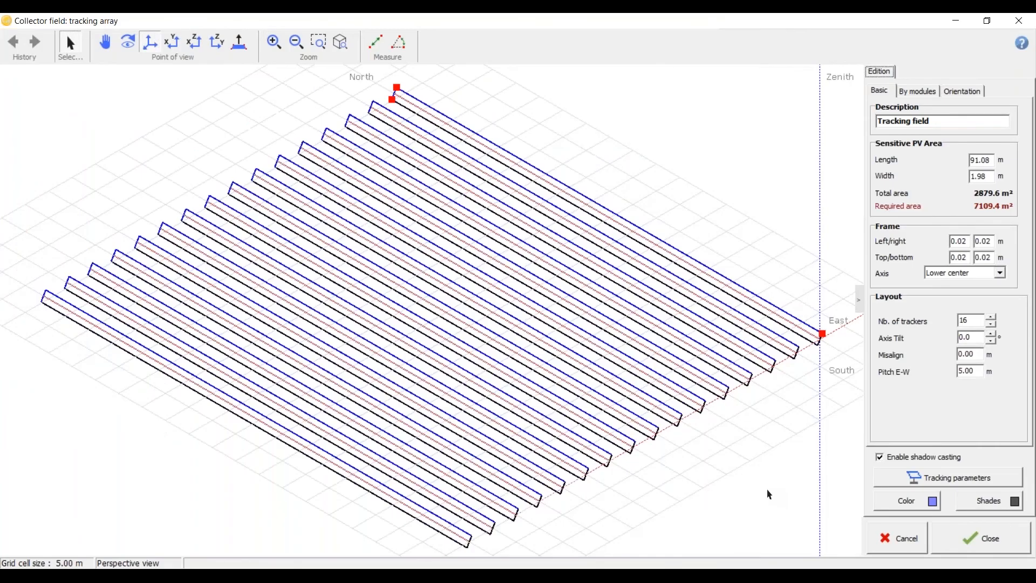
{"action": "left_click", "coordinate": [990, 501]}
{"action": "left_click", "coordinate": [398, 189]}
{"action": "left_click", "coordinate": [399, 342]}
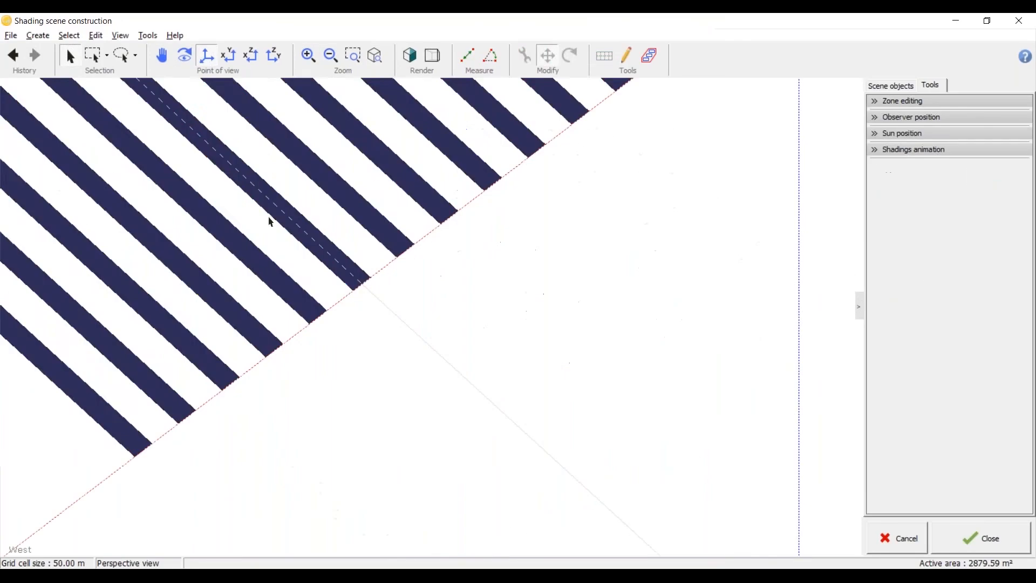
Step: Run the shadings animation for 21-12-2018 at 15-minute steps and view the tracker rows in perspective
{"action": "left_click", "coordinate": [875, 167]}
{"action": "left_click", "coordinate": [966, 350]}
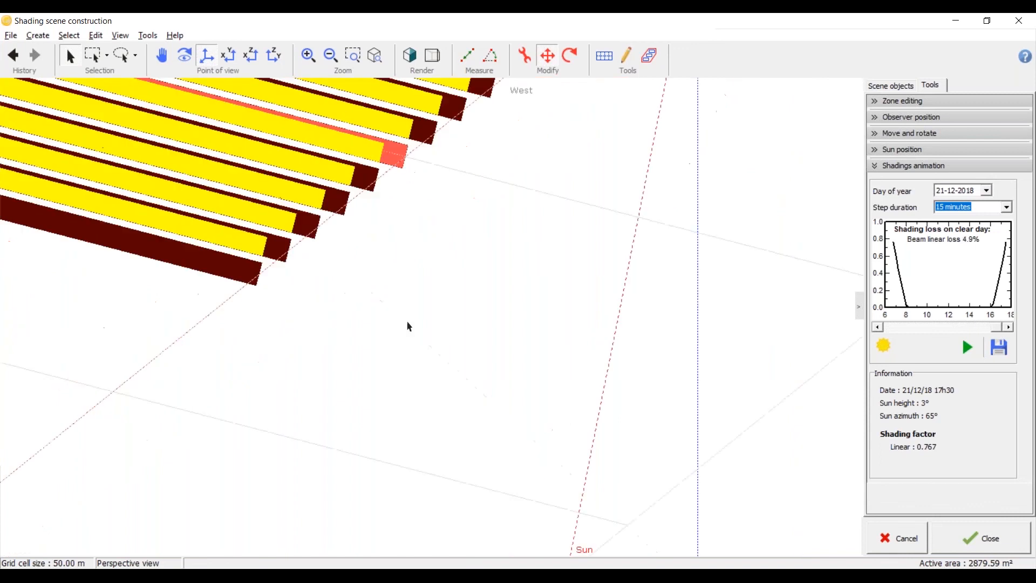
{"action": "scroll", "coordinate": [415, 327], "scroll_direction": "down", "scroll_amount": 6}
{"action": "middle_click_drag", "start_coordinate": [544, 317], "coordinate": [486, 372]}
{"action": "scroll", "coordinate": [258, 302], "scroll_direction": "up", "scroll_amount": 5}
{"action": "middle_click_drag", "start_coordinate": [258, 303], "coordinate": [315, 318]}
{"action": "scroll", "coordinate": [315, 319], "scroll_direction": "down", "scroll_amount": 3}
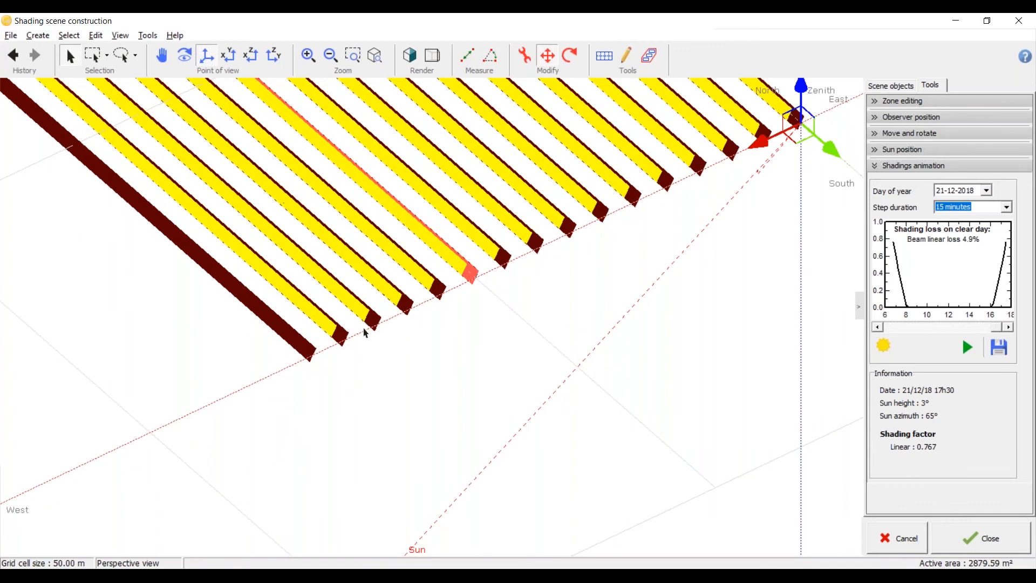
Step: Examine the yellow mutual shadows on the tracker rows and their southern ends from several perspective angles
{"action": "scroll", "coordinate": [366, 332], "scroll_direction": "down", "scroll_amount": 3}
{"action": "scroll", "coordinate": [324, 330], "scroll_direction": "up", "scroll_amount": 3}
{"action": "scroll", "coordinate": [329, 331], "scroll_direction": "up", "scroll_amount": 2}
{"action": "scroll", "coordinate": [420, 343], "scroll_direction": "up", "scroll_amount": 1}
{"action": "scroll", "coordinate": [424, 338], "scroll_direction": "up", "scroll_amount": 1}
{"action": "scroll", "coordinate": [379, 324], "scroll_direction": "up", "scroll_amount": 1}
{"action": "scroll", "coordinate": [382, 322], "scroll_direction": "down", "scroll_amount": 1}
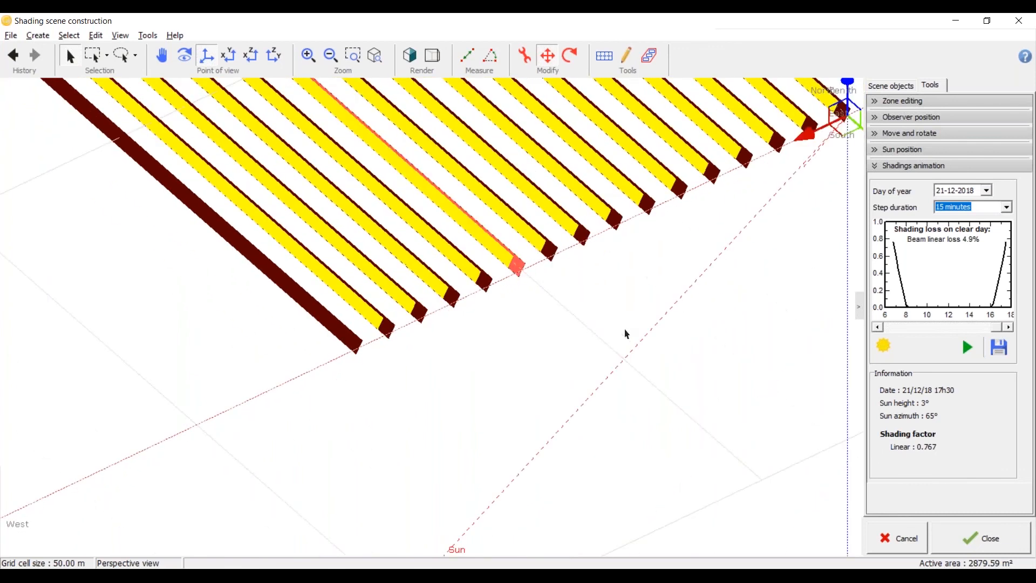
{"action": "middle_click_drag", "start_coordinate": [625, 333], "coordinate": [250, 356]}
{"action": "scroll", "coordinate": [377, 418], "scroll_direction": "down", "scroll_amount": 2}
{"action": "scroll", "coordinate": [251, 356], "scroll_direction": "up", "scroll_amount": 1}
{"action": "scroll", "coordinate": [252, 356], "scroll_direction": "up", "scroll_amount": 2}
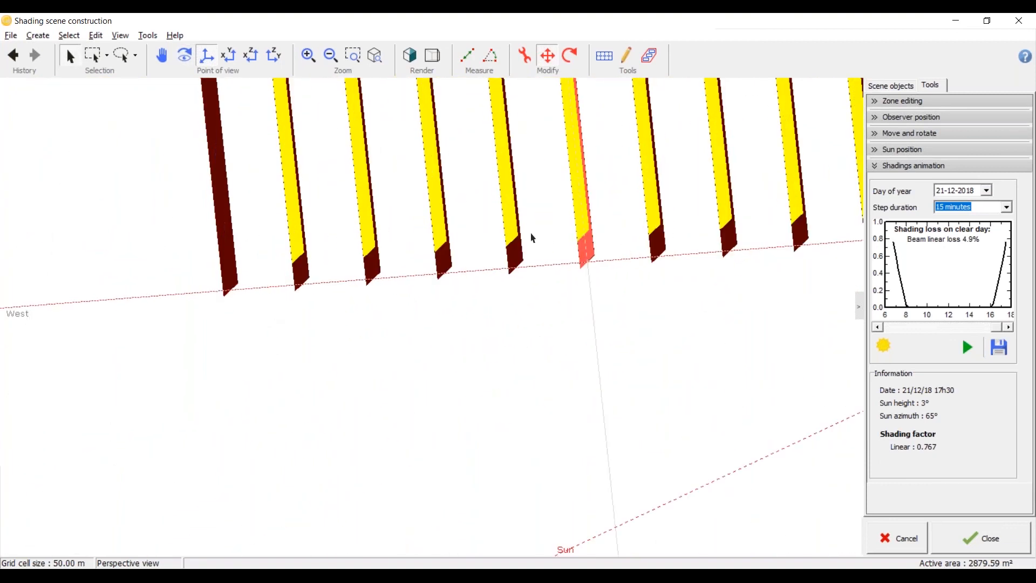
{"action": "scroll", "coordinate": [426, 307], "scroll_direction": "down", "scroll_amount": 3}
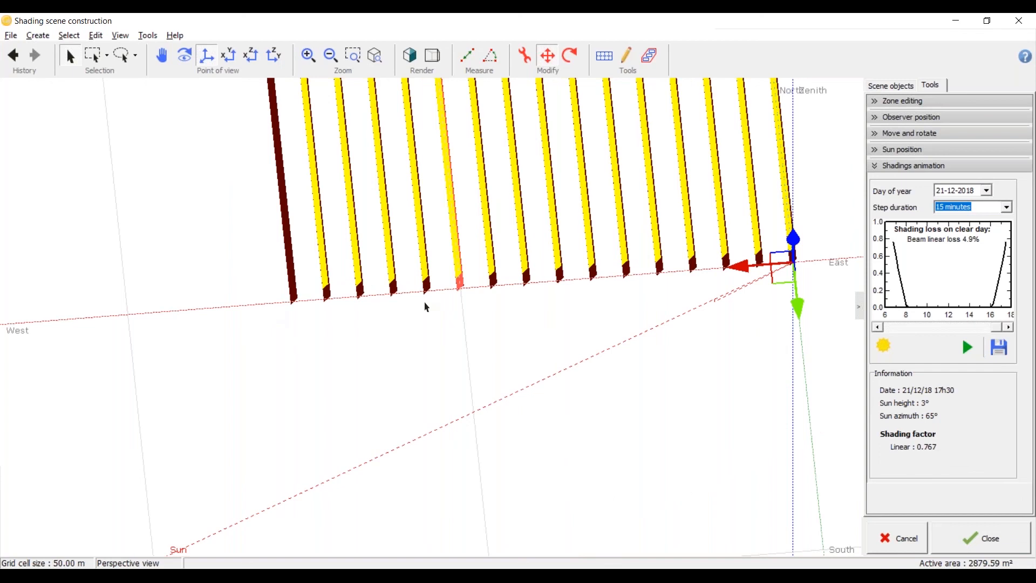
Step: Set the tracking field's east-west pitch to 8 m and rerun the shadings animation for 21-12-2018
{"action": "left_click", "coordinate": [402, 339]}
{"action": "scroll", "coordinate": [345, 324], "scroll_direction": "up", "scroll_amount": 2}
{"action": "middle_click_drag", "start_coordinate": [344, 324], "coordinate": [322, 237]}
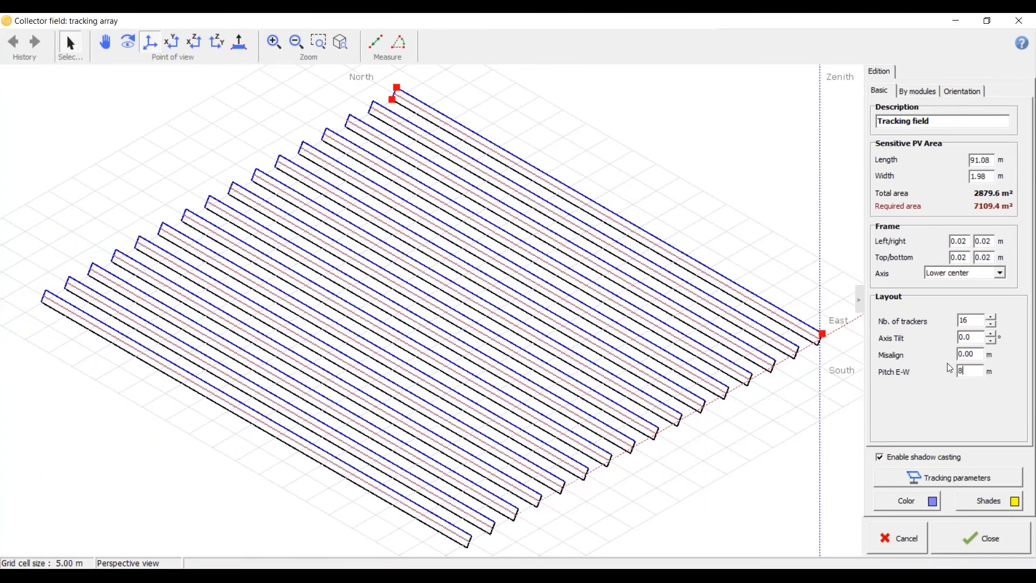
{"action": "left_click", "coordinate": [984, 351]}
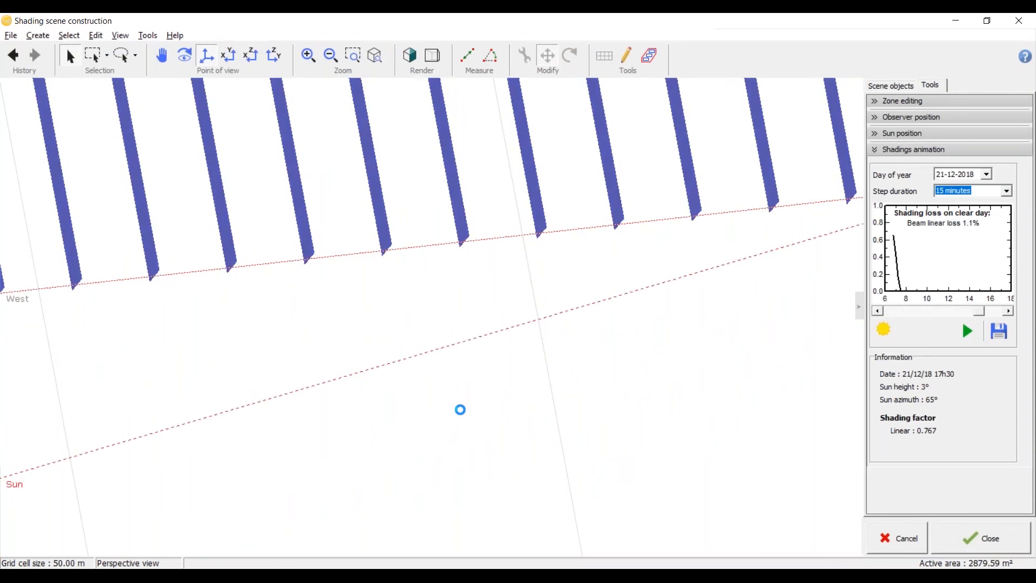
Step: Examine the shadows on the trackers at the wider pitch, in perspective and in top view
{"action": "scroll", "coordinate": [460, 410], "scroll_direction": "down", "scroll_amount": 5}
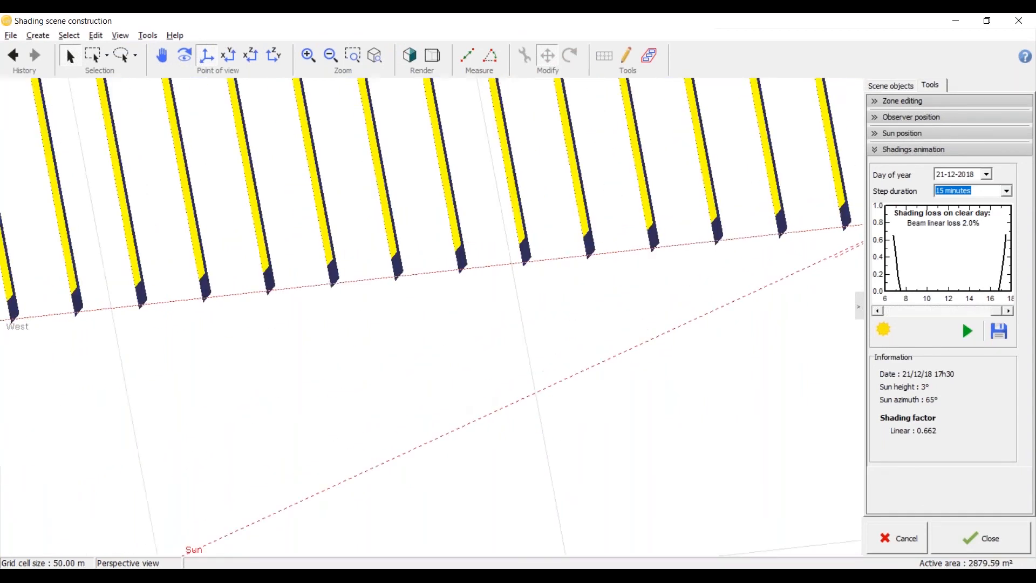
{"action": "mouse_move", "coordinate": [427, 444]}
{"action": "middle_mouse_down"}
{"action": "mouse_move", "coordinate": [406, 468]}
{"action": "mouse_move", "coordinate": [431, 475]}
{"action": "middle_mouse_up"}
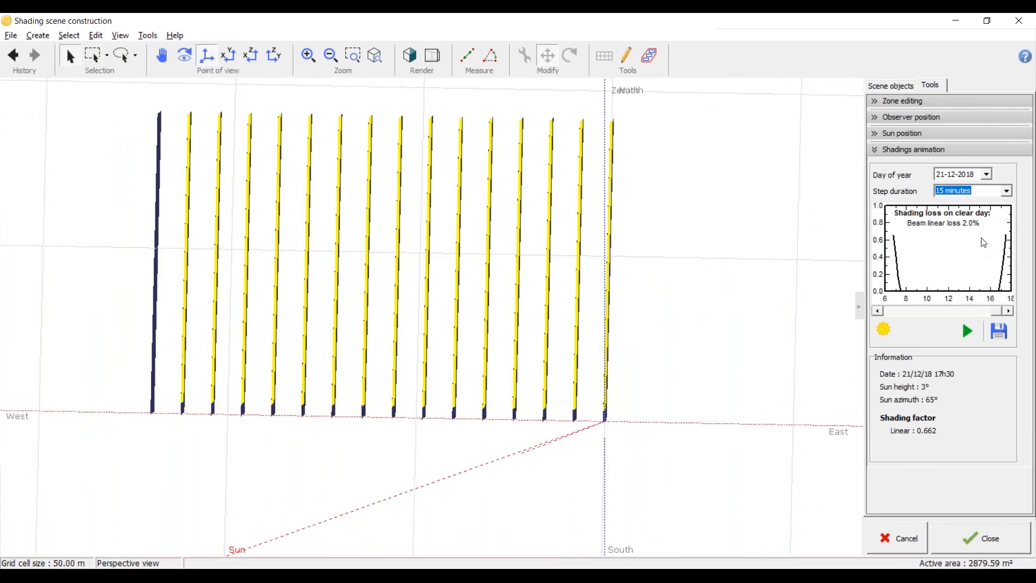
{"action": "middle_click_drag", "start_coordinate": [497, 322], "coordinate": [450, 363]}
{"action": "scroll", "coordinate": [451, 363], "scroll_direction": "up", "scroll_amount": 3}
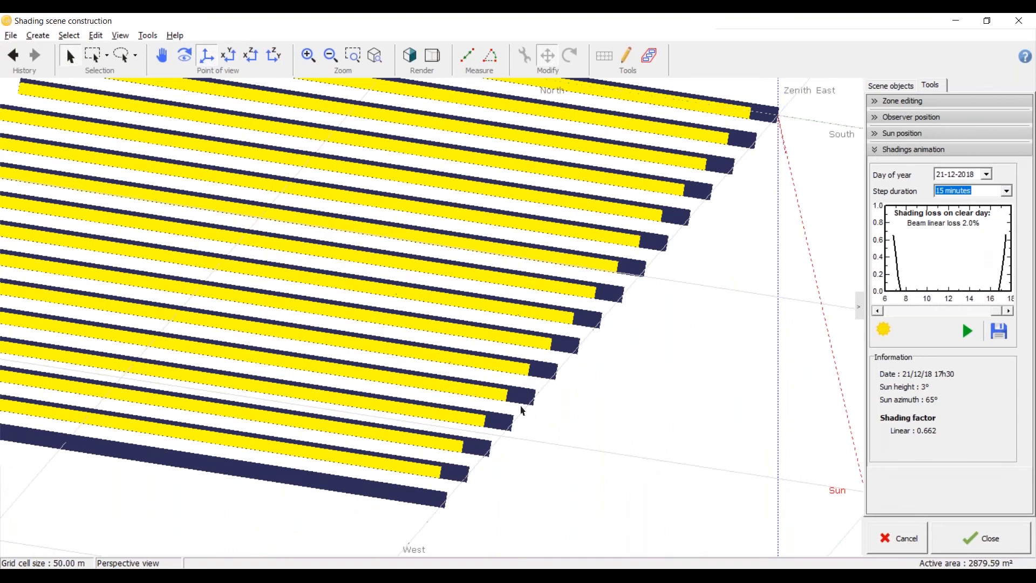
{"action": "scroll", "coordinate": [522, 410], "scroll_direction": "down", "scroll_amount": 1}
{"action": "scroll", "coordinate": [523, 410], "scroll_direction": "up", "scroll_amount": 1}
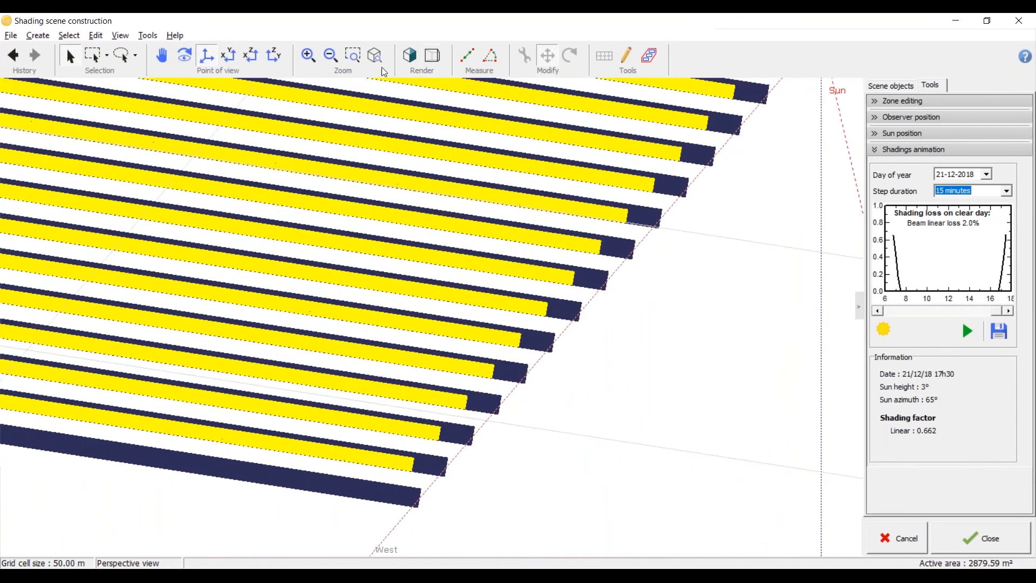
{"action": "left_click", "coordinate": [225, 60]}
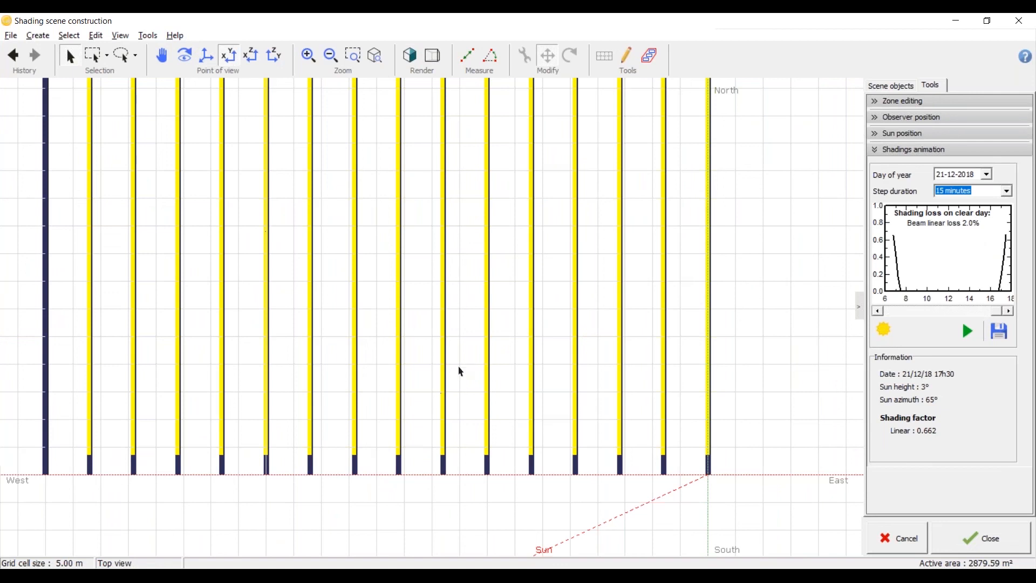
{"action": "scroll", "coordinate": [430, 493], "scroll_direction": "up", "scroll_amount": 3}
Step: Partition the tracking field into module strings, with 1 string in width and 5 in height
{"action": "left_click", "coordinate": [455, 439]}
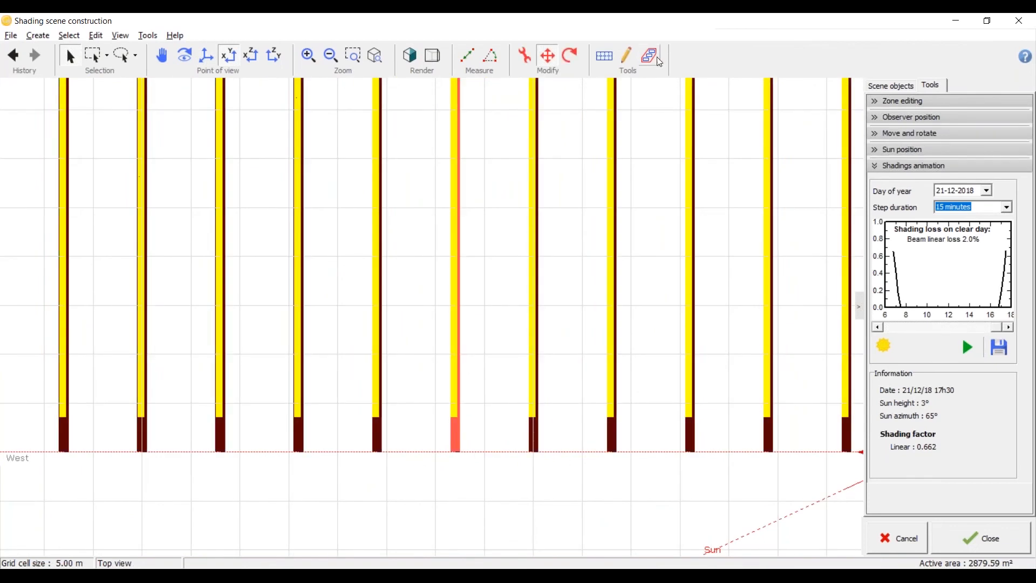
{"action": "left_click", "coordinate": [609, 64]}
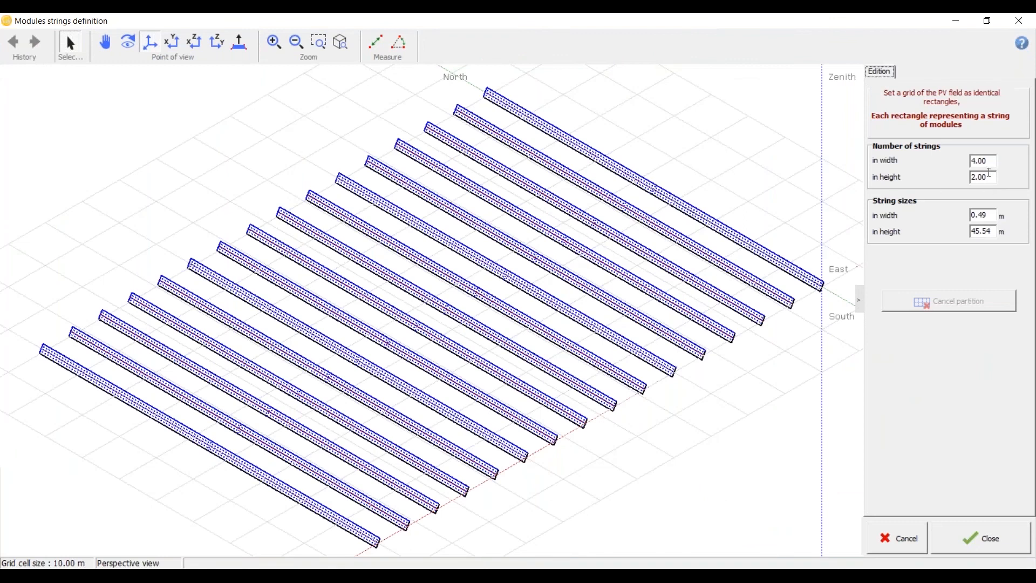
{"action": "left_click", "coordinate": [989, 162]}
{"action": "double_click", "coordinate": [989, 162]}
{"action": "type", "text": "1"}
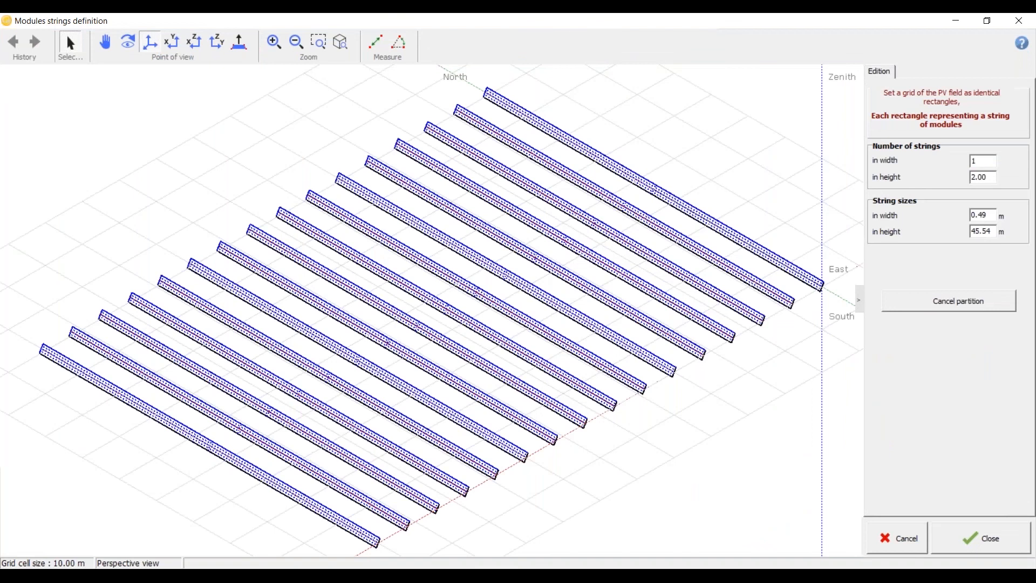
{"action": "key", "text": "Tab"}
{"action": "type", "text": "5"}
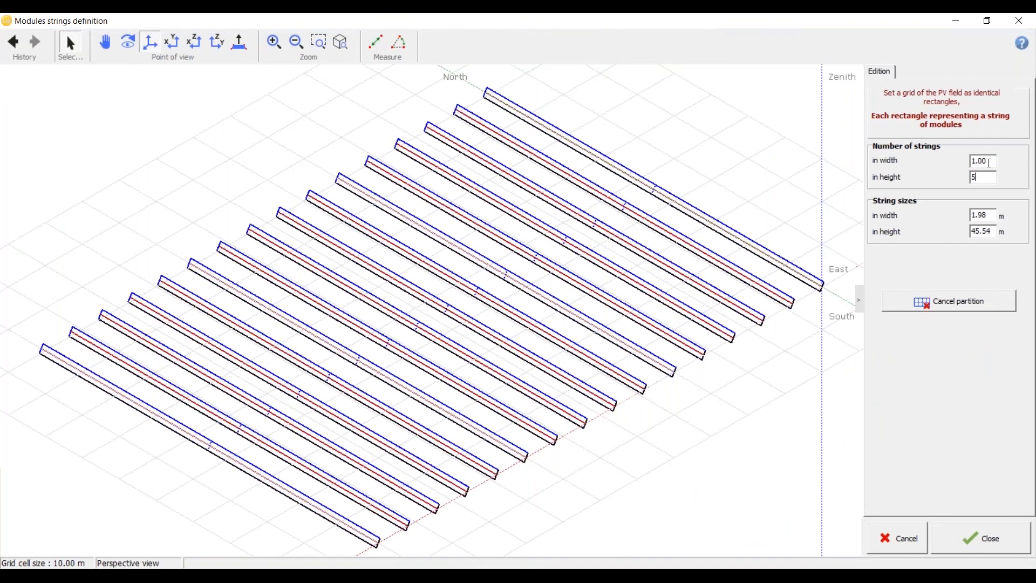
{"action": "left_click", "coordinate": [989, 162]}
{"action": "scroll", "coordinate": [503, 248], "scroll_direction": "up", "scroll_amount": 1}
{"action": "scroll", "coordinate": [441, 266], "scroll_direction": "up", "scroll_amount": 2}
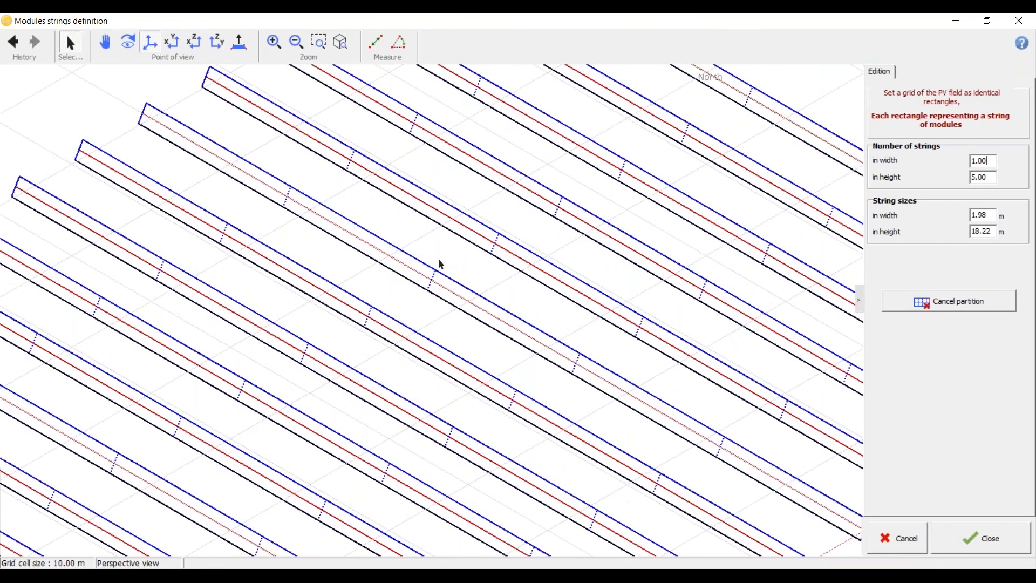
{"action": "scroll", "coordinate": [439, 262], "scroll_direction": "down", "scroll_amount": 5}
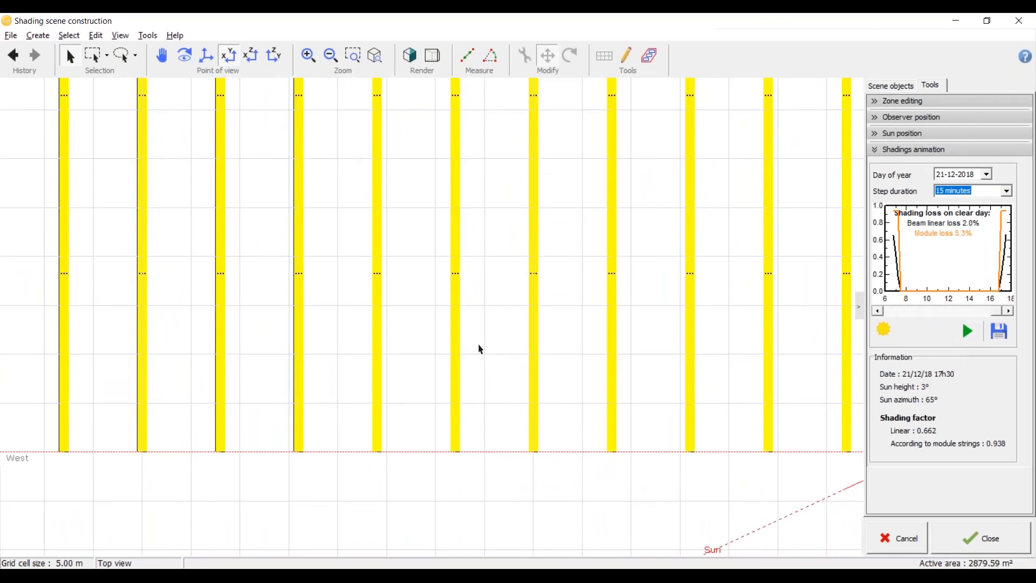
Step: Examine the string-based shading across the partitioned tracker rows in top and perspective views
{"action": "scroll", "coordinate": [481, 349], "scroll_direction": "down", "scroll_amount": 3}
{"action": "scroll", "coordinate": [481, 356], "scroll_direction": "down", "scroll_amount": 2}
{"action": "scroll", "coordinate": [354, 304], "scroll_direction": "up", "scroll_amount": 3}
{"action": "middle_click_drag", "start_coordinate": [355, 303], "coordinate": [609, 240]}
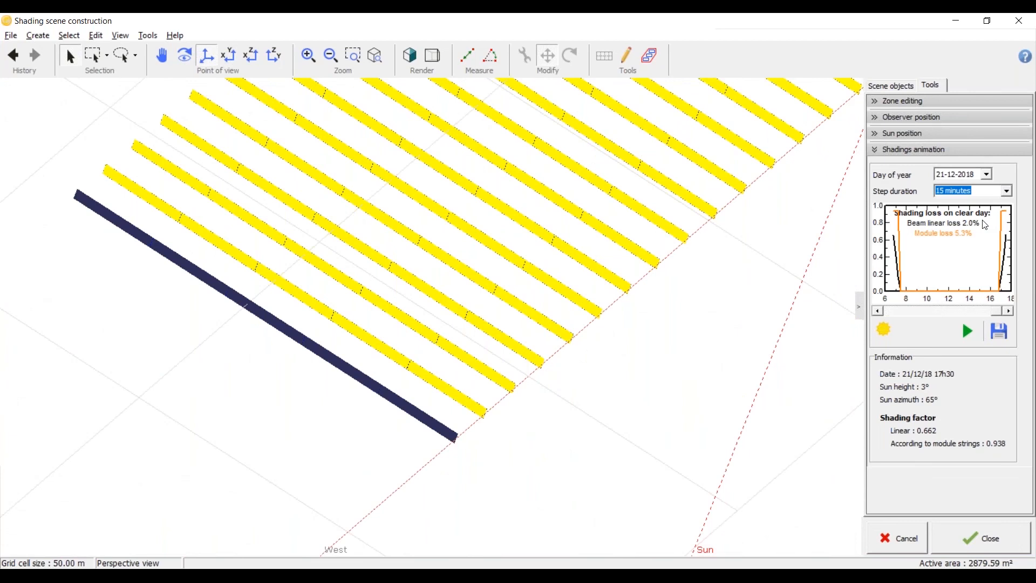
{"action": "left_click", "coordinate": [234, 64]}
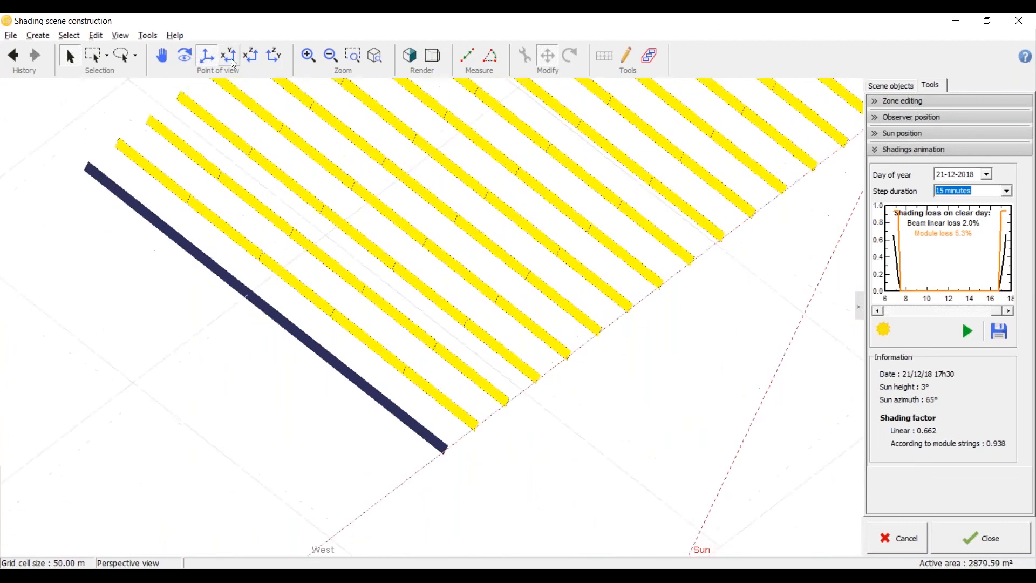
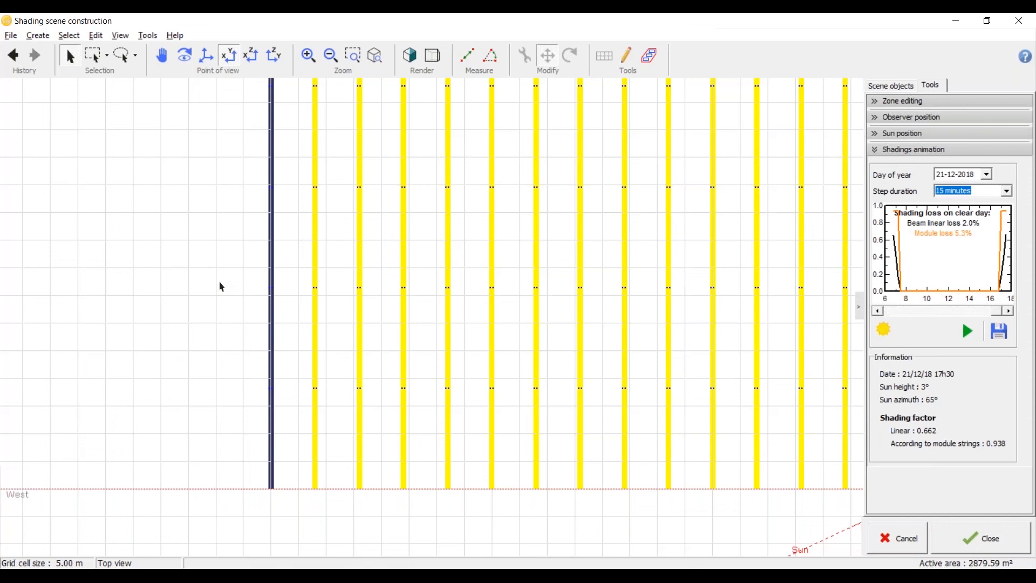
Step: Examine the 17h30 shading over the whole tracker field from above and in perspective, from the westernmost to the easternmost row
{"action": "scroll", "coordinate": [239, 302], "scroll_direction": "down", "scroll_amount": 2}
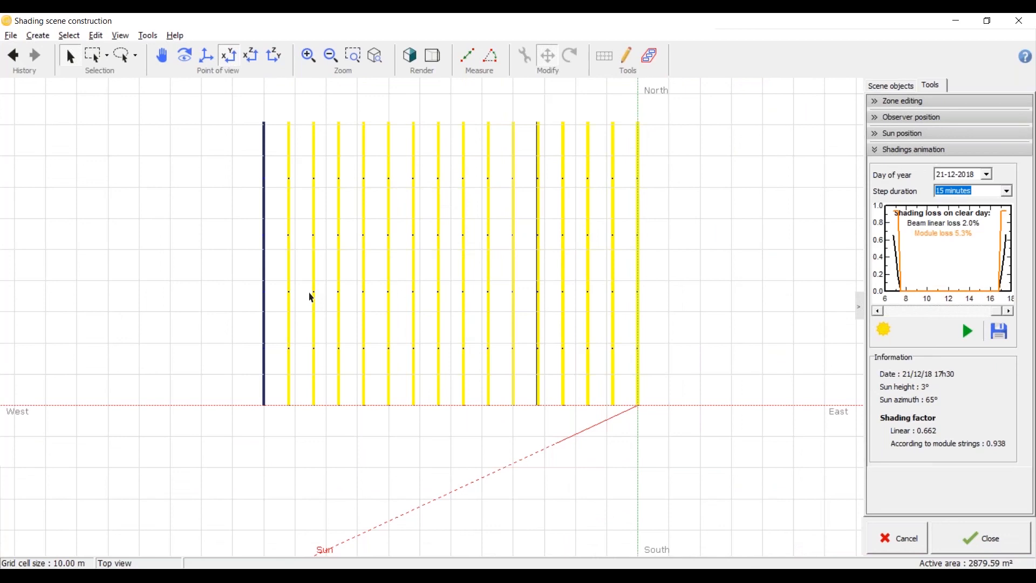
{"action": "scroll", "coordinate": [326, 422], "scroll_direction": "up", "scroll_amount": 1}
{"action": "middle_click_drag", "start_coordinate": [321, 414], "coordinate": [516, 229]}
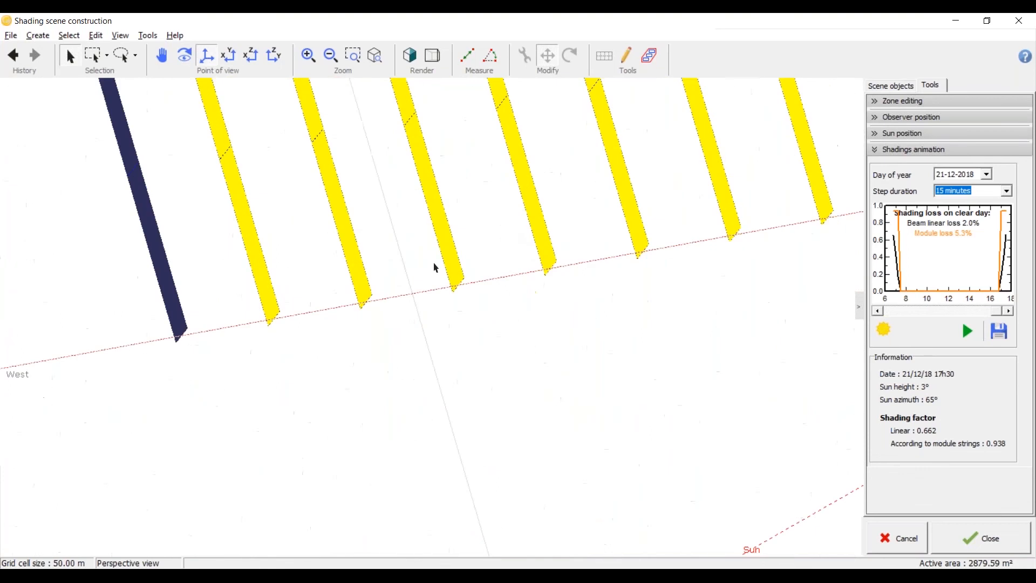
{"action": "scroll", "coordinate": [371, 304], "scroll_direction": "down", "scroll_amount": 3}
{"action": "scroll", "coordinate": [223, 324], "scroll_direction": "down", "scroll_amount": 3}
{"action": "scroll", "coordinate": [593, 273], "scroll_direction": "up", "scroll_amount": 4}
{"action": "scroll", "coordinate": [561, 259], "scroll_direction": "up", "scroll_amount": 4}
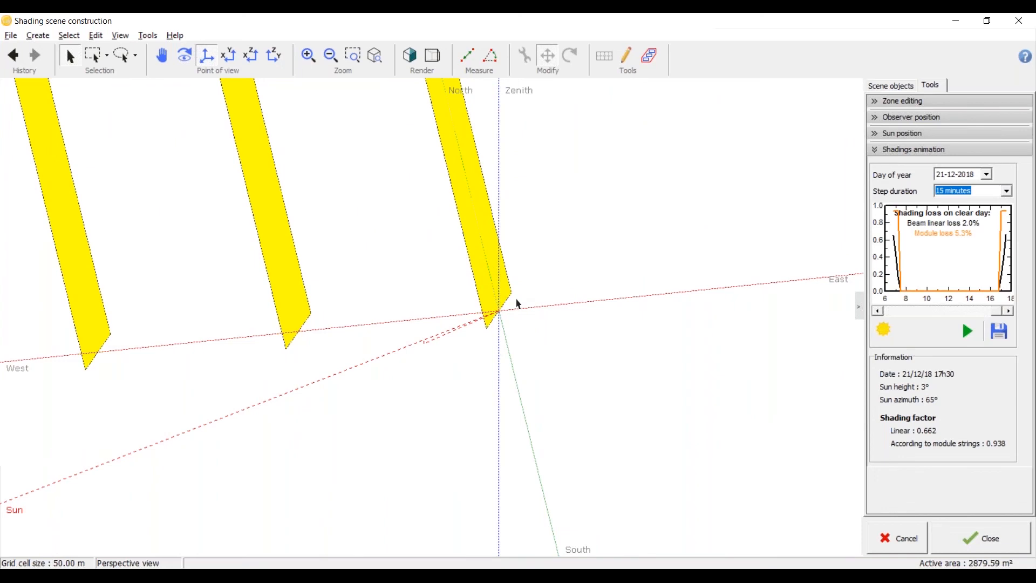
{"action": "scroll", "coordinate": [516, 298], "scroll_direction": "down", "scroll_amount": 1}
{"action": "scroll", "coordinate": [516, 301], "scroll_direction": "down", "scroll_amount": 5}
{"action": "scroll", "coordinate": [259, 330], "scroll_direction": "up", "scroll_amount": 3}
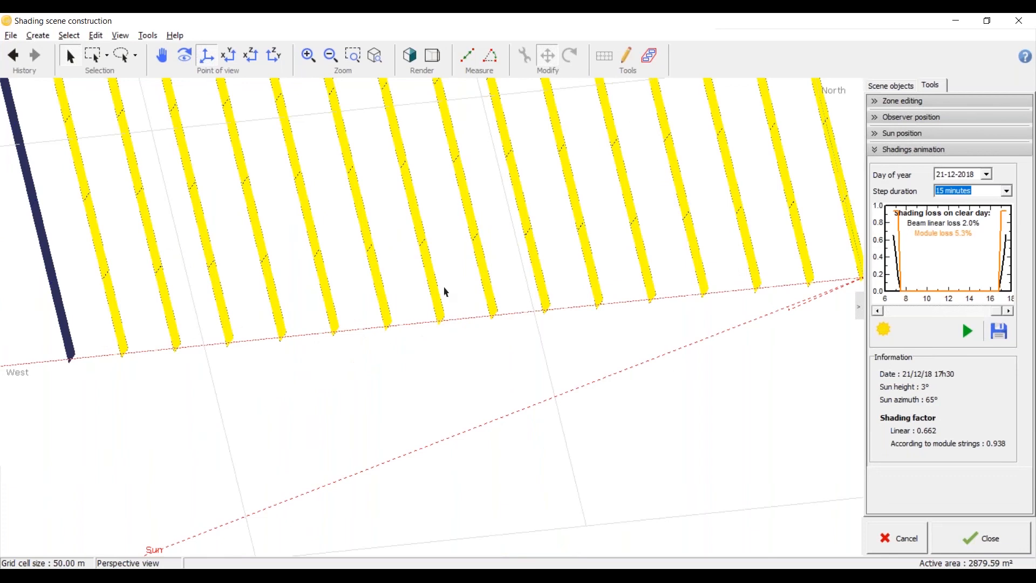
{"action": "scroll", "coordinate": [448, 292], "scroll_direction": "down", "scroll_amount": 3}
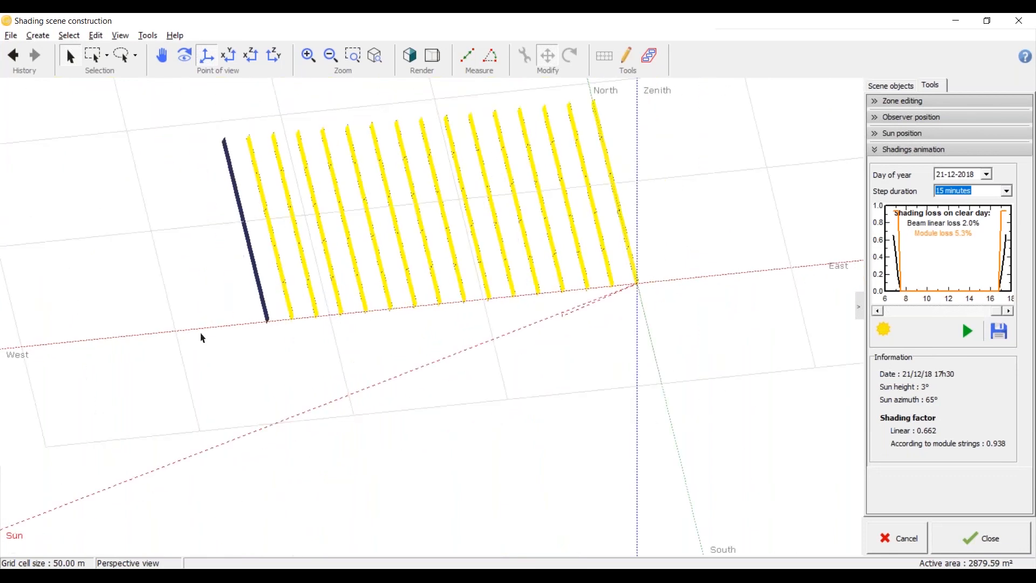
Step: Compare the westernmost tracker with the rows behind it up close and from a low viewing angle
{"action": "scroll", "coordinate": [270, 305], "scroll_direction": "up", "scroll_amount": 2}
{"action": "scroll", "coordinate": [269, 305], "scroll_direction": "up", "scroll_amount": 1}
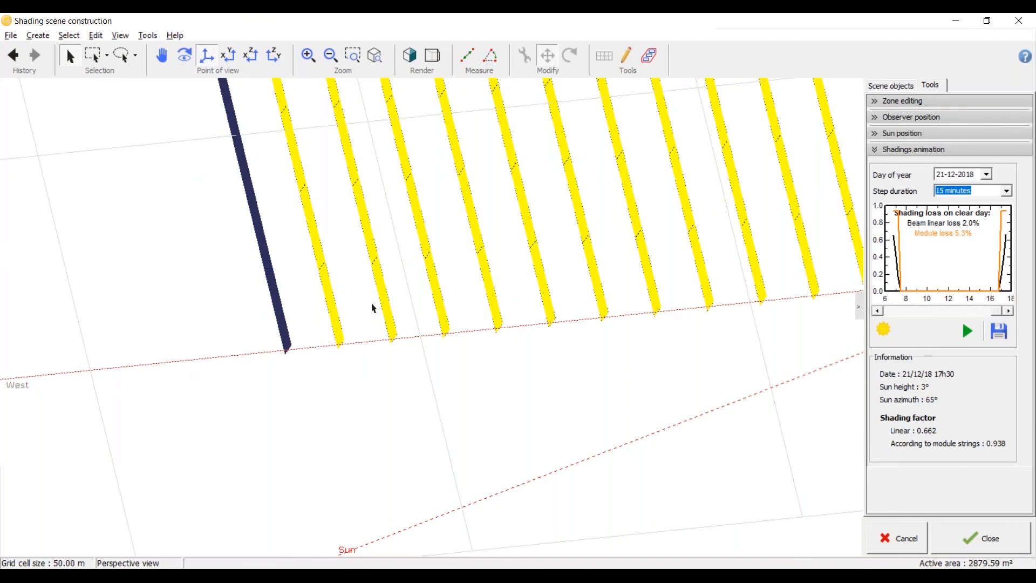
{"action": "scroll", "coordinate": [373, 308], "scroll_direction": "down", "scroll_amount": 2}
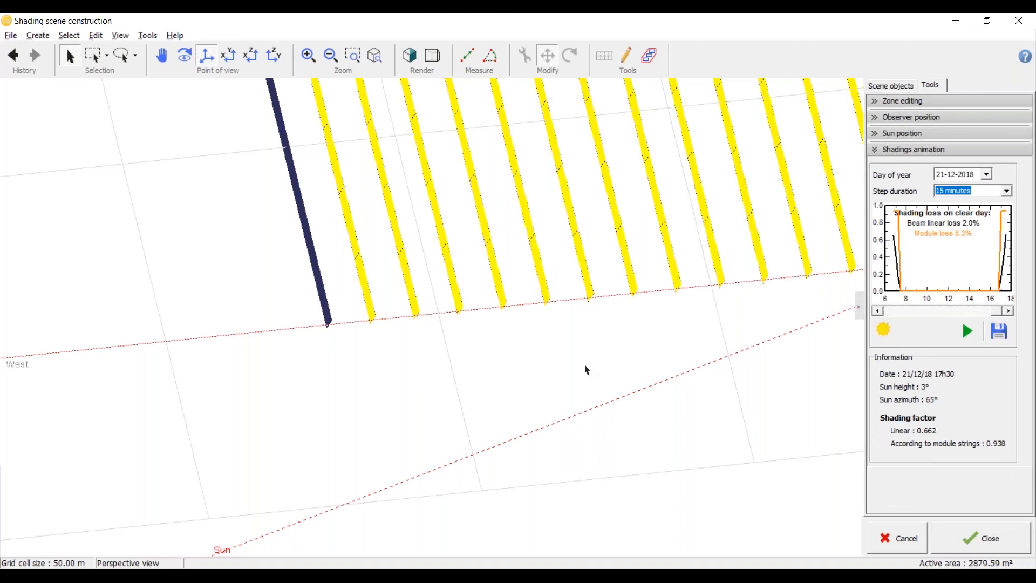
{"action": "scroll", "coordinate": [425, 281], "scroll_direction": "up", "scroll_amount": 3}
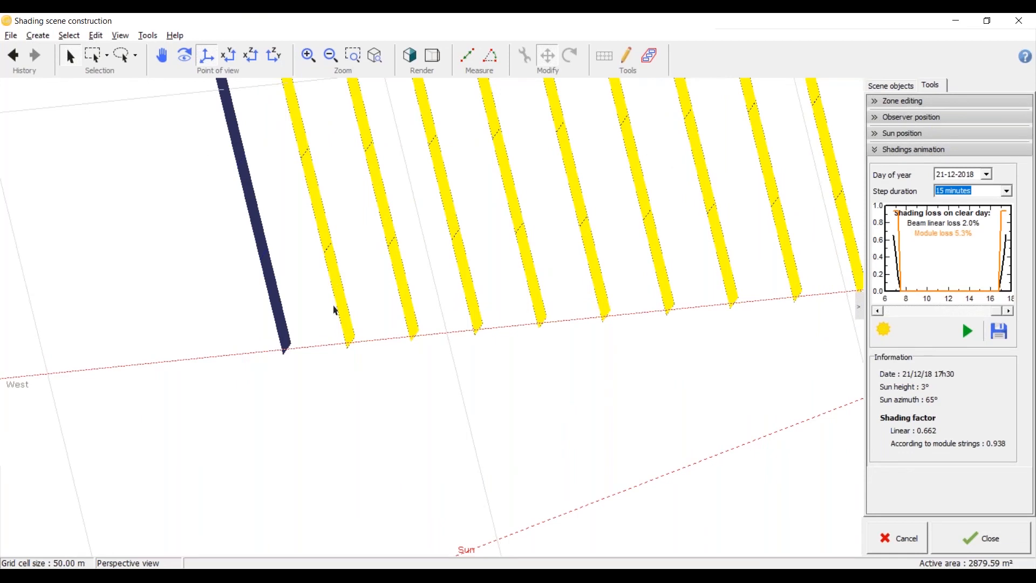
{"action": "left_click_drag", "start_coordinate": [309, 342], "coordinate": [362, 302]}
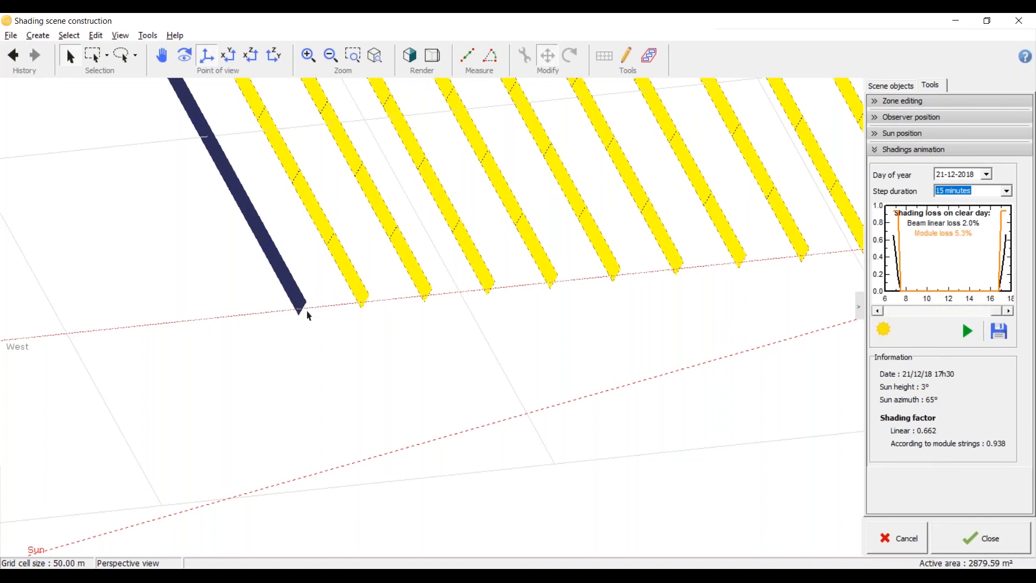
{"action": "scroll", "coordinate": [309, 316], "scroll_direction": "up", "scroll_amount": 1}
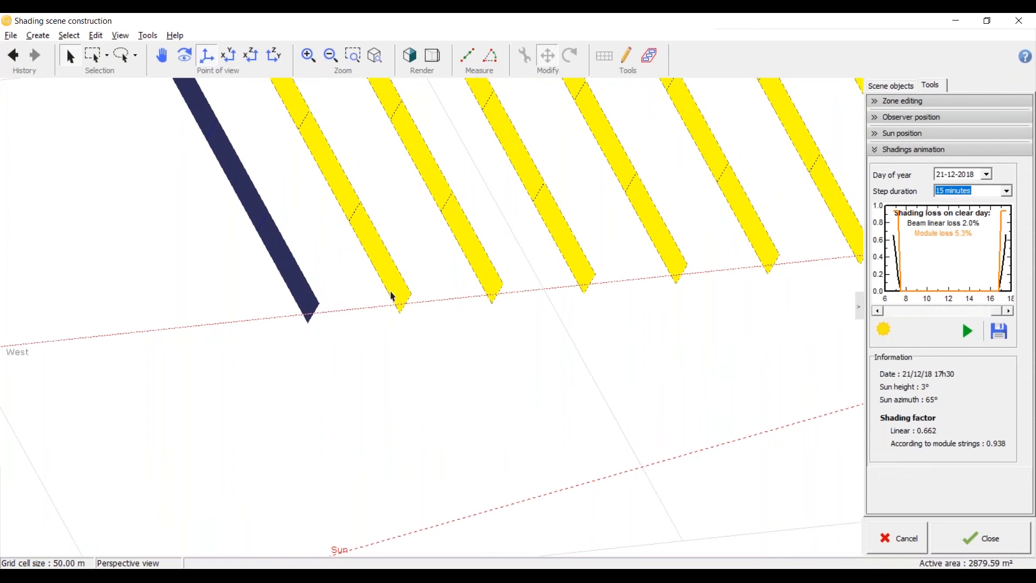
{"action": "scroll", "coordinate": [202, 305], "scroll_direction": "down", "scroll_amount": 1}
{"action": "scroll", "coordinate": [201, 306], "scroll_direction": "down", "scroll_amount": 2}
{"action": "middle_click_drag", "start_coordinate": [200, 306], "coordinate": [351, 337]}
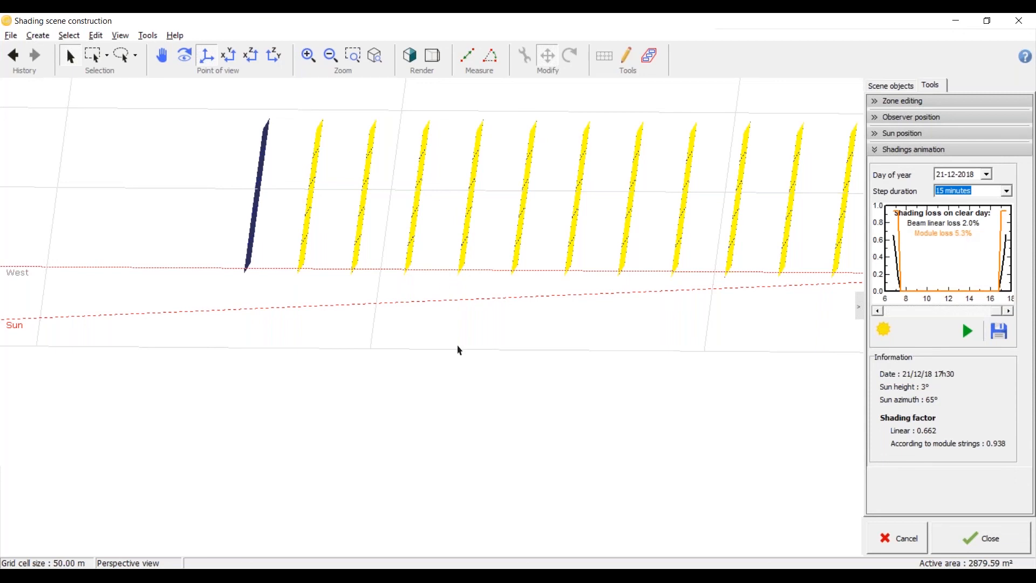
Step: Enable backtracking in the tracking field's tracking parameters and rerun the shadings animation for 21-12-2018
{"action": "left_click", "coordinate": [463, 246]}
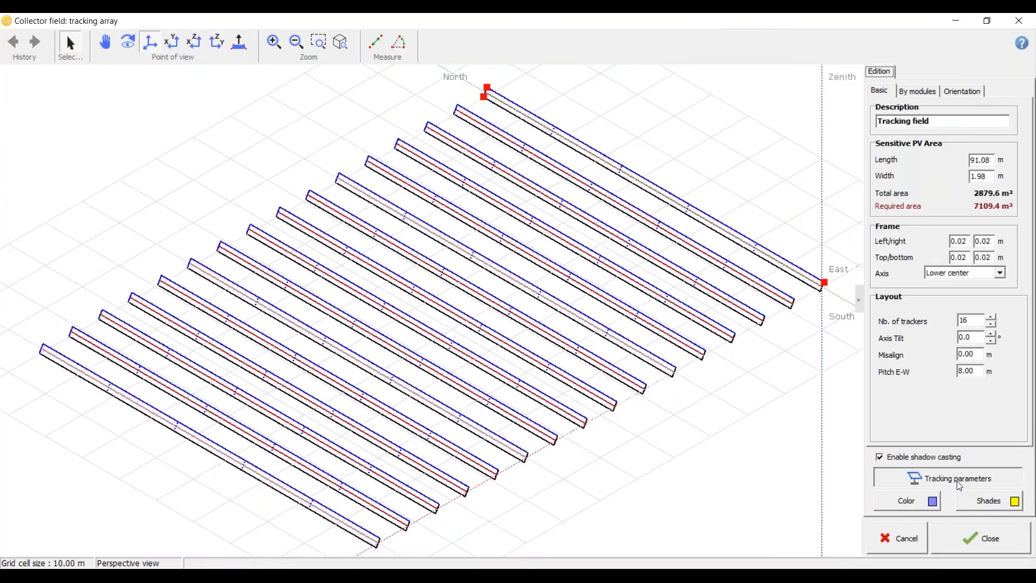
{"action": "left_click", "coordinate": [959, 485]}
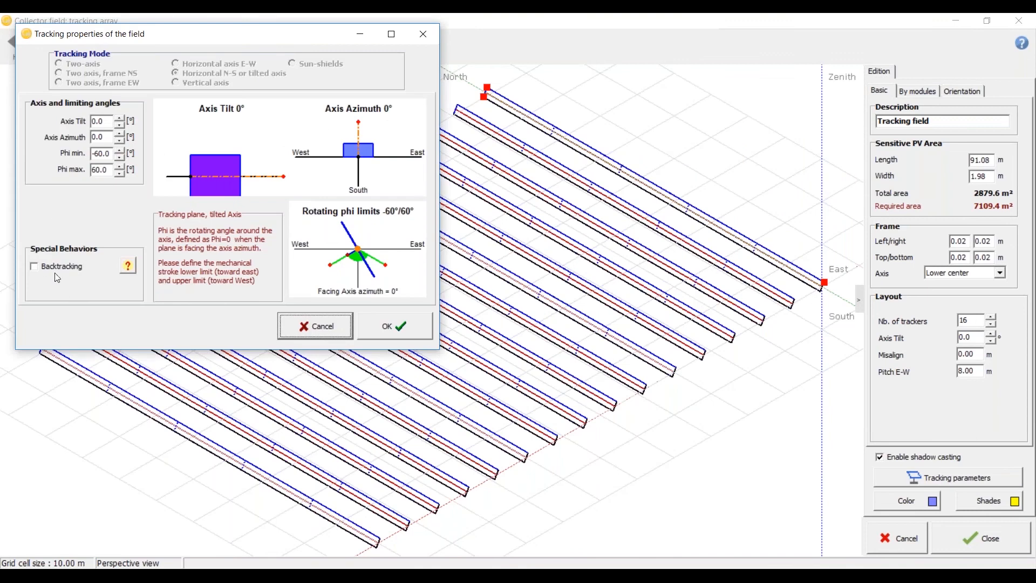
{"action": "left_click", "coordinate": [58, 270]}
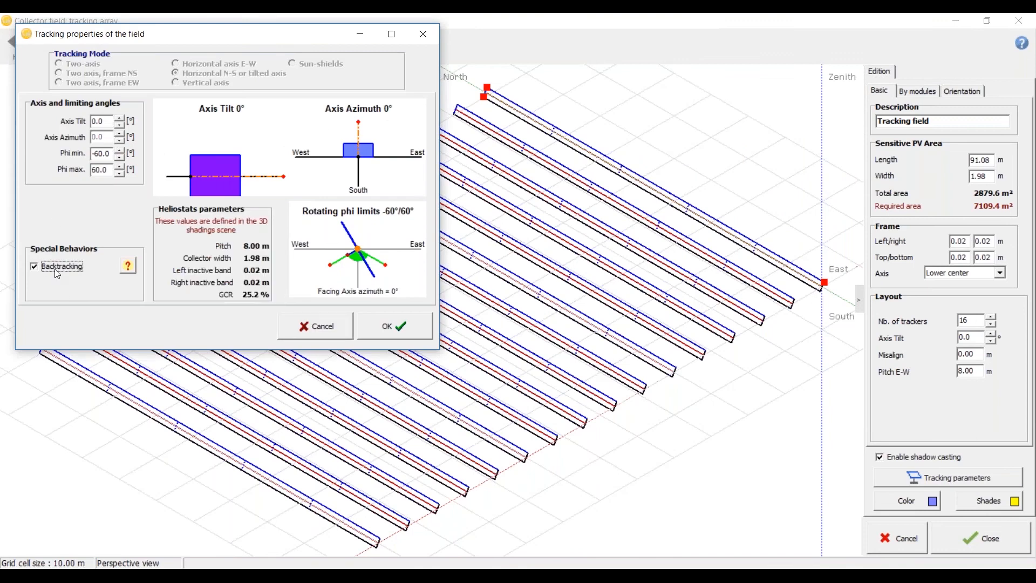
{"action": "left_click", "coordinate": [404, 321]}
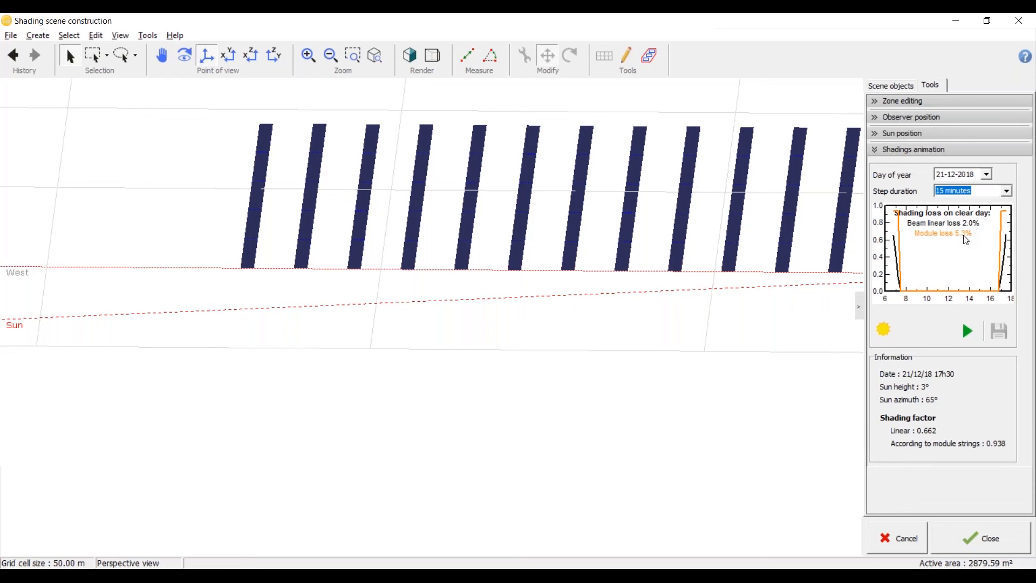
{"action": "left_click", "coordinate": [975, 324]}
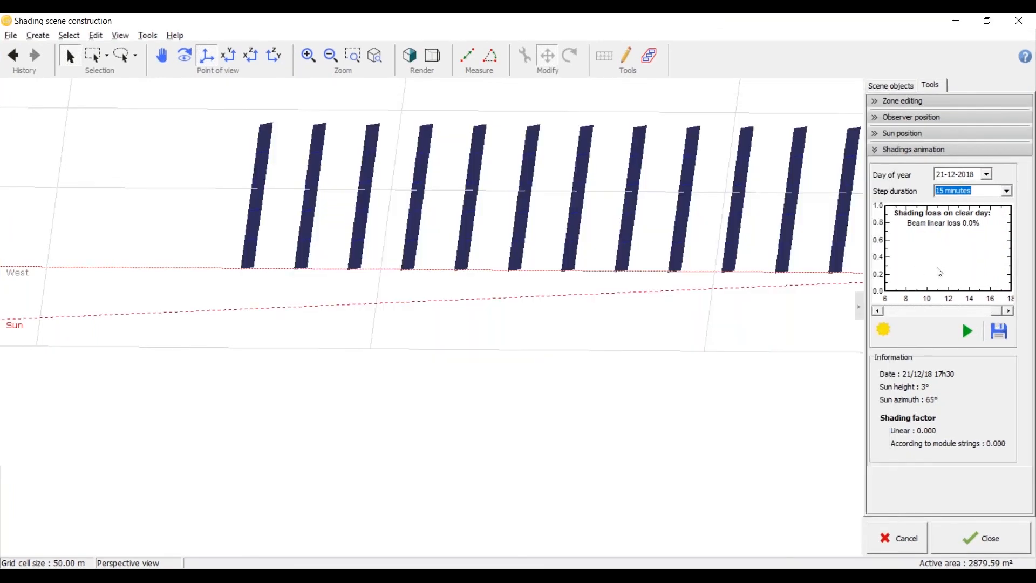
Step: Examine the backtracking trackers at 17h30 from a low perspective and in top view
{"action": "middle_click_drag", "start_coordinate": [401, 373], "coordinate": [235, 304]}
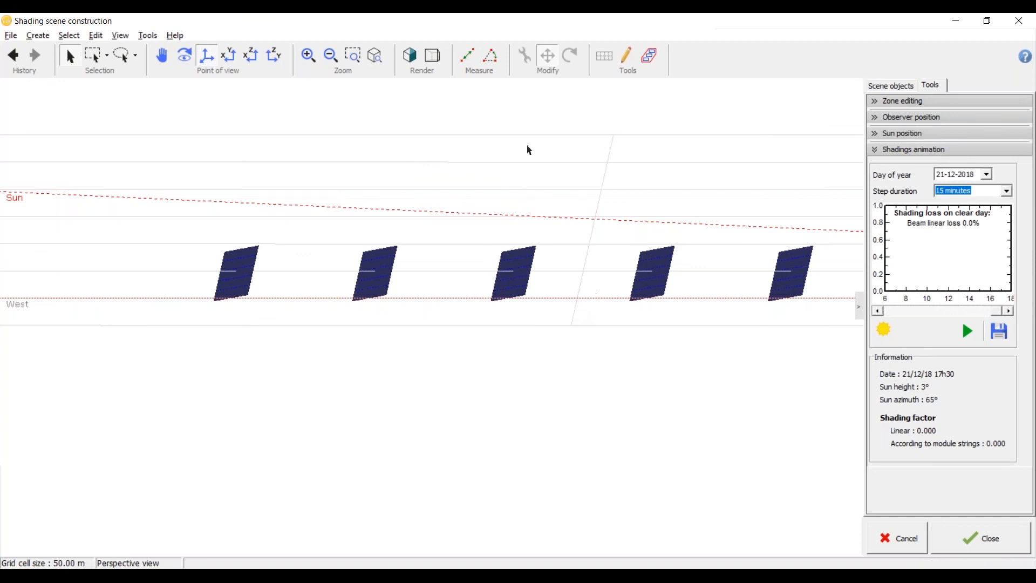
{"action": "left_click", "coordinate": [229, 54]}
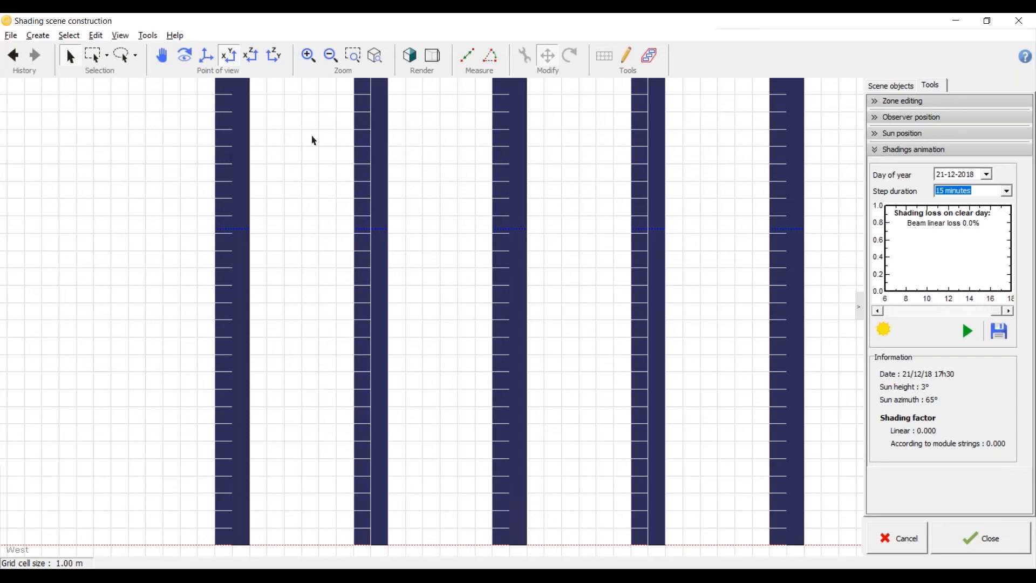
{"action": "scroll", "coordinate": [301, 211], "scroll_direction": "down", "scroll_amount": 6}
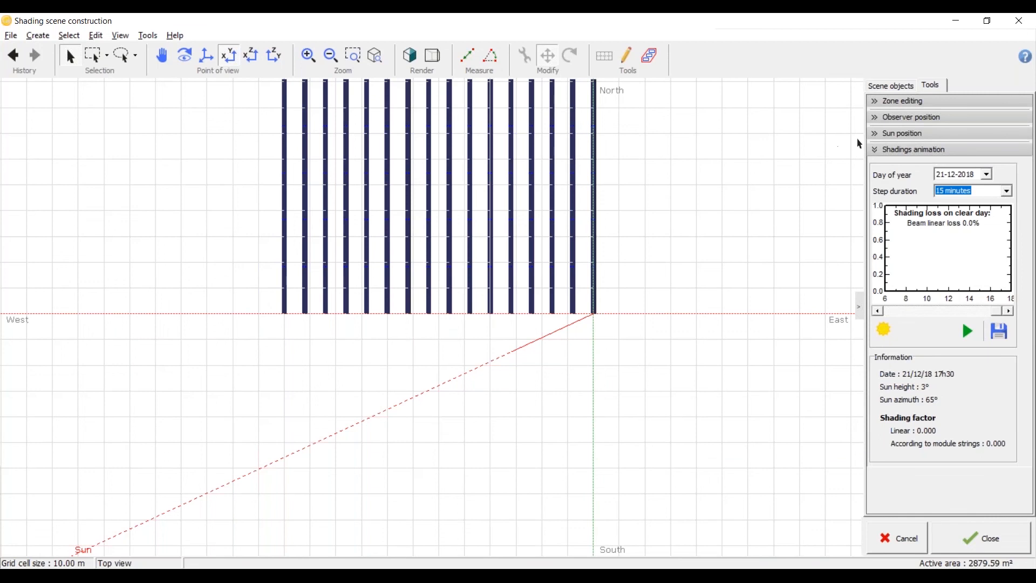
Step: Close the shadings animation and delete the tracking field from the scene
{"action": "left_click", "coordinate": [878, 156]}
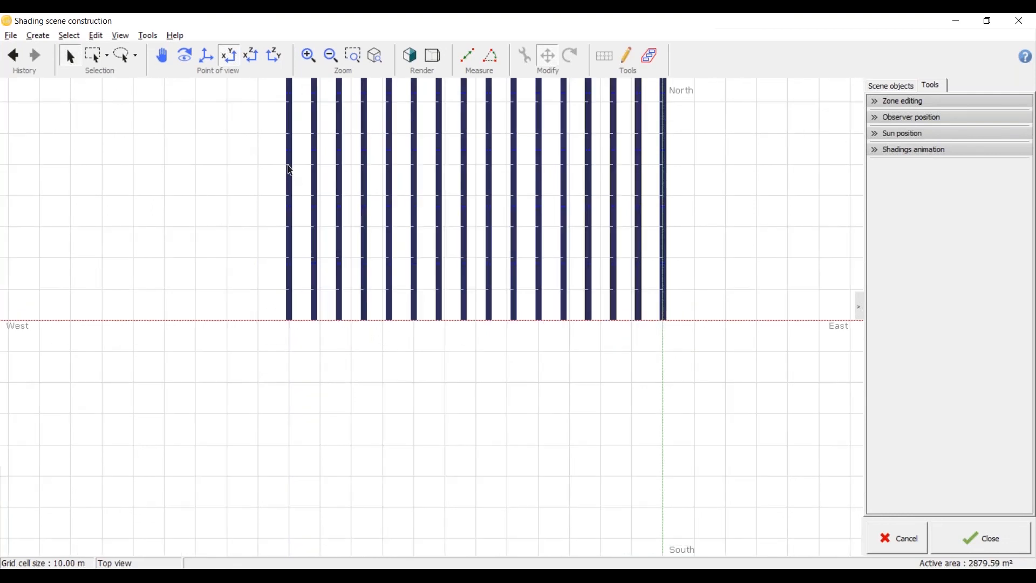
{"action": "left_click", "coordinate": [291, 170]}
{"action": "key", "text": "Delete"}
Step: Create a default PV tables as sheds field with 3 sheds, and accept the scene and the near shadings definition
{"action": "left_click", "coordinate": [38, 36]}
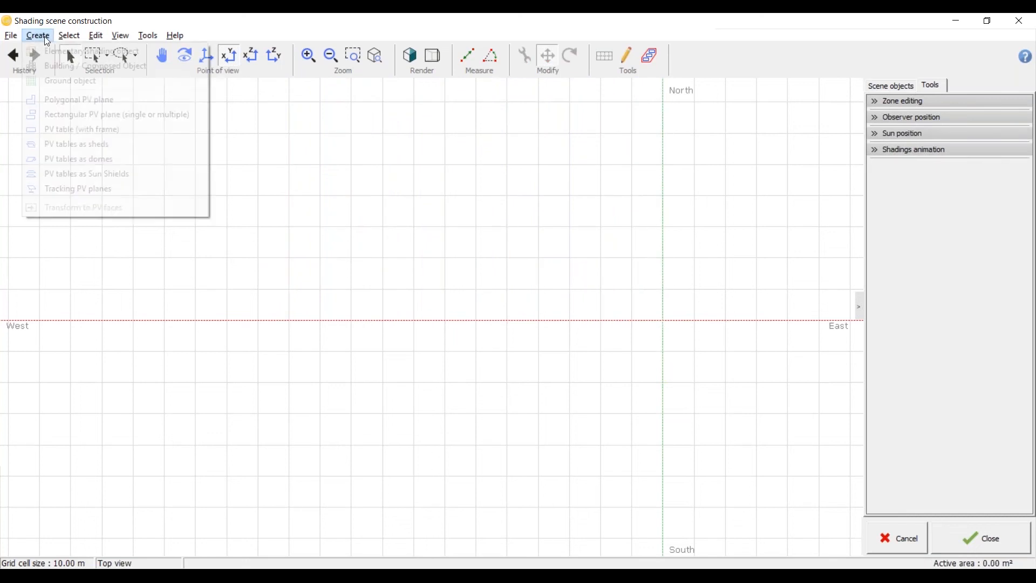
{"action": "left_click", "coordinate": [88, 144]}
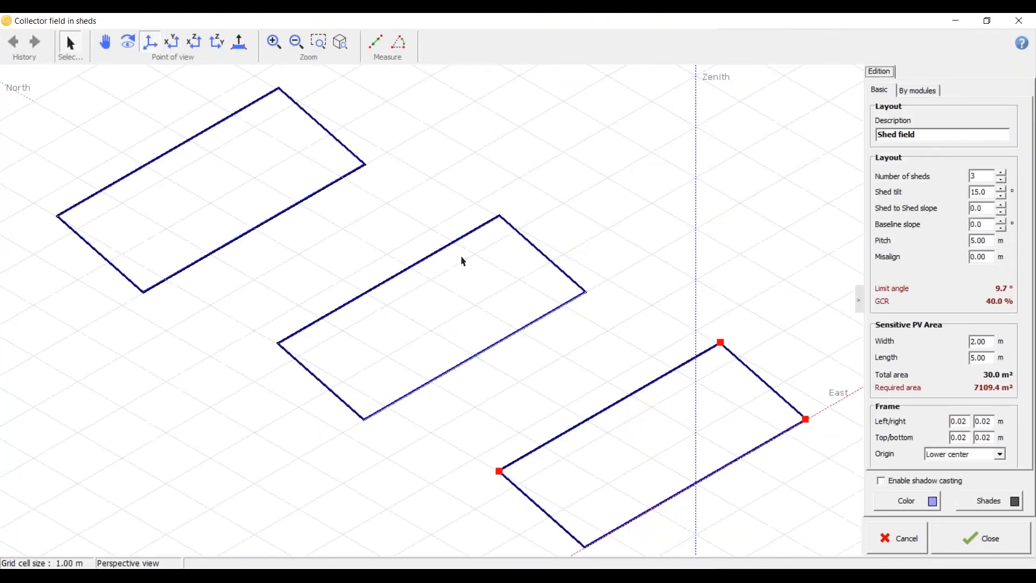
{"action": "scroll", "coordinate": [452, 280], "scroll_direction": "down", "scroll_amount": 2}
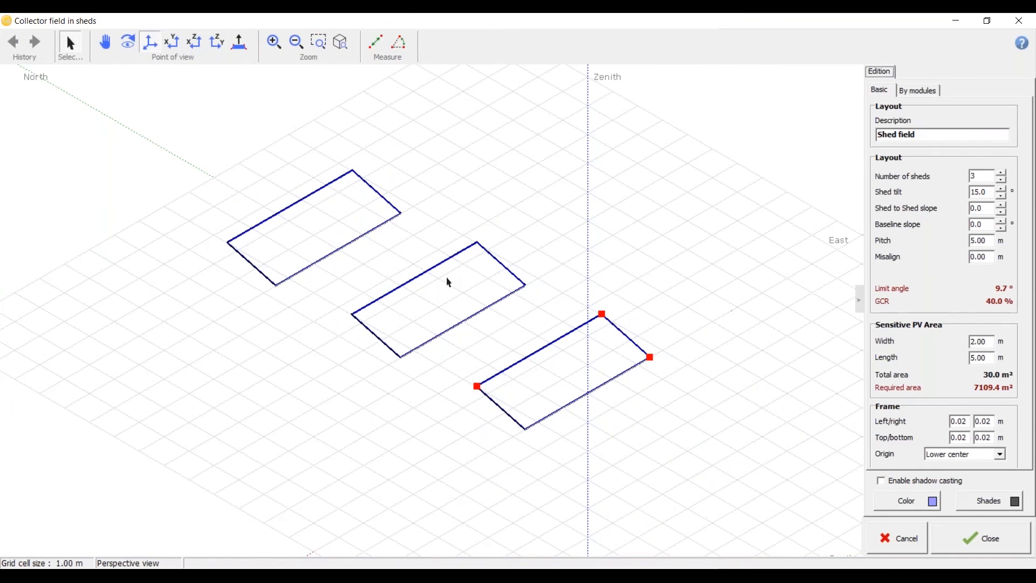
{"action": "left_click", "coordinate": [965, 536]}
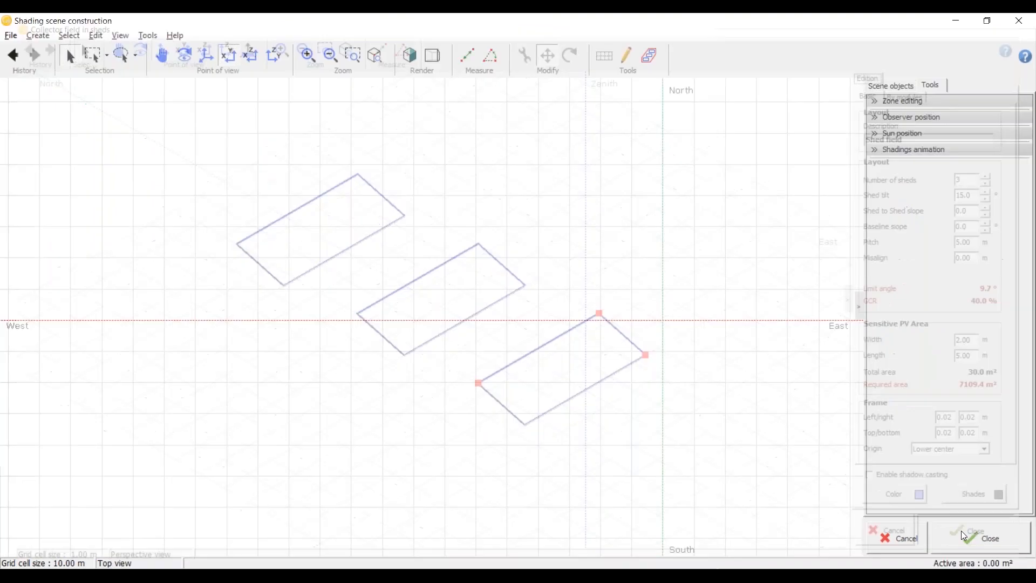
{"action": "left_click", "coordinate": [953, 538]}
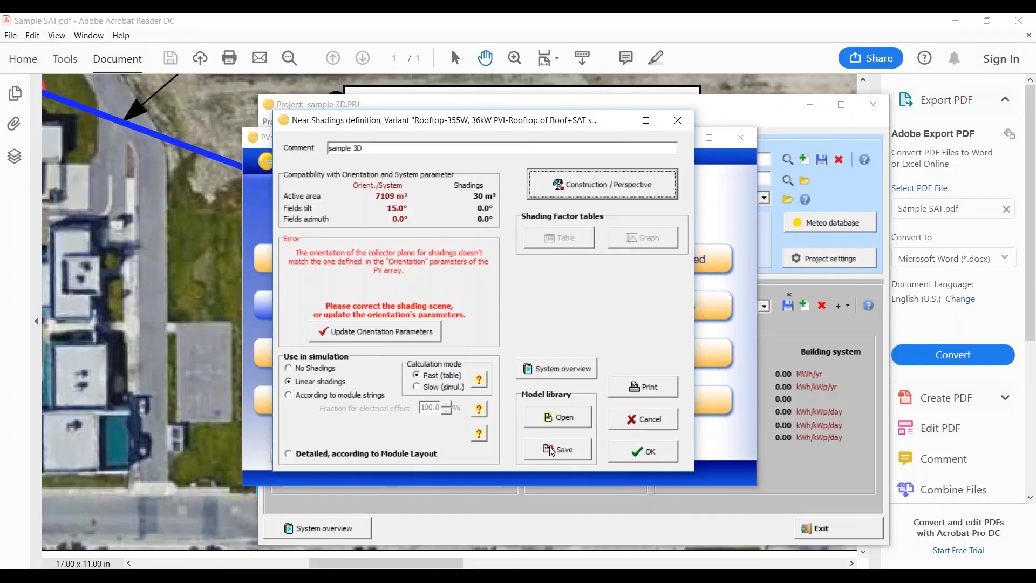
{"action": "left_click", "coordinate": [645, 451]}
Step: Try the Seasonal tilt adjustment field type in the variant's orientation, view its summer and winter tilt settings, and discard the change
{"action": "left_click", "coordinate": [360, 369]}
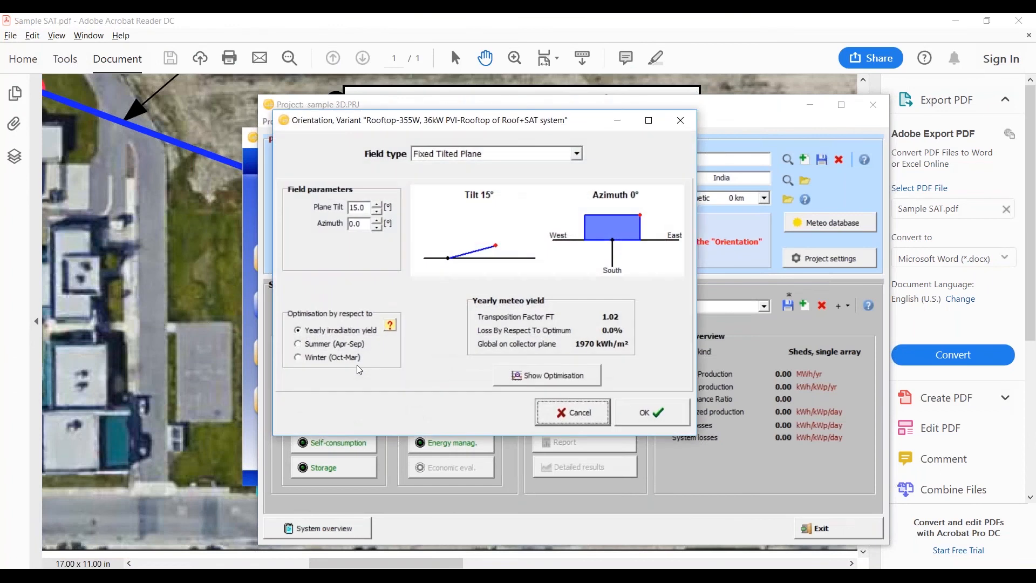
{"action": "left_click", "coordinate": [577, 154]}
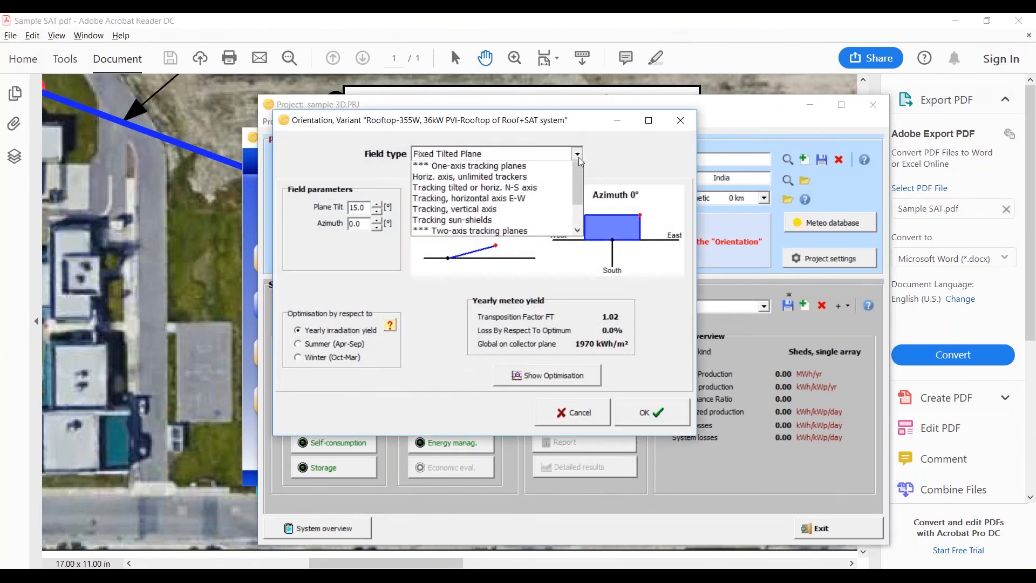
{"action": "mouse_move", "coordinate": [579, 189]}
{"action": "left_mouse_down"}
{"action": "mouse_move", "coordinate": [578, 213]}
{"action": "mouse_move", "coordinate": [578, 201]}
{"action": "left_mouse_up"}
{"action": "left_click", "coordinate": [524, 181]}
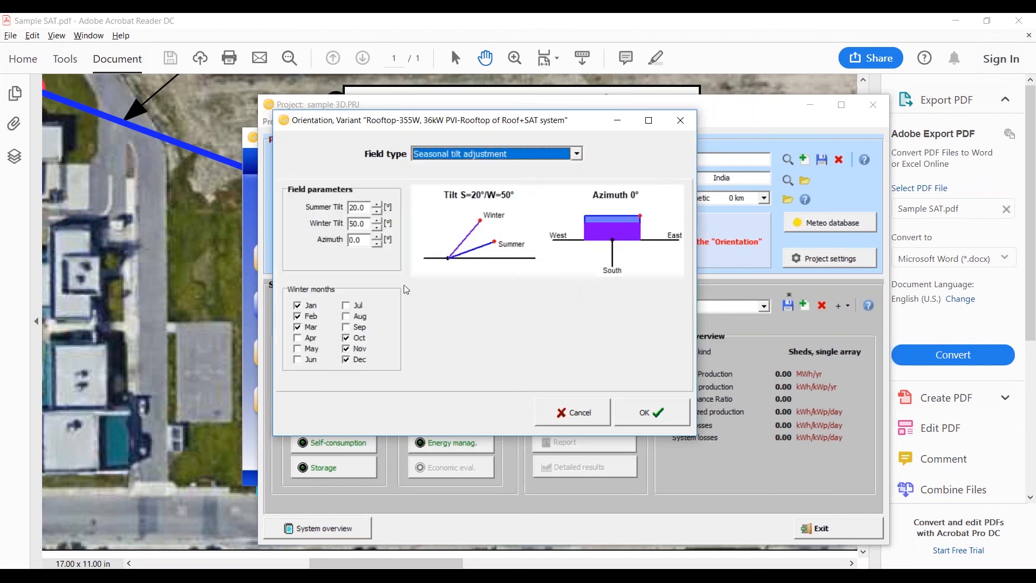
{"action": "left_click", "coordinate": [368, 208]}
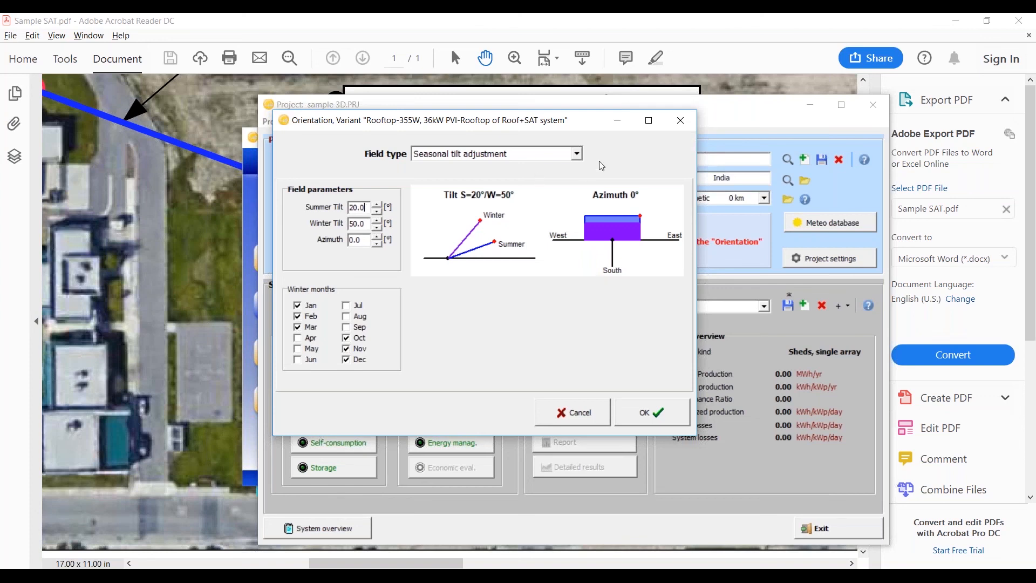
{"action": "left_click", "coordinate": [679, 121]}
Step: Reopen the near shadings scene and set the shed field's tilt to 25°
{"action": "left_click", "coordinate": [446, 390]}
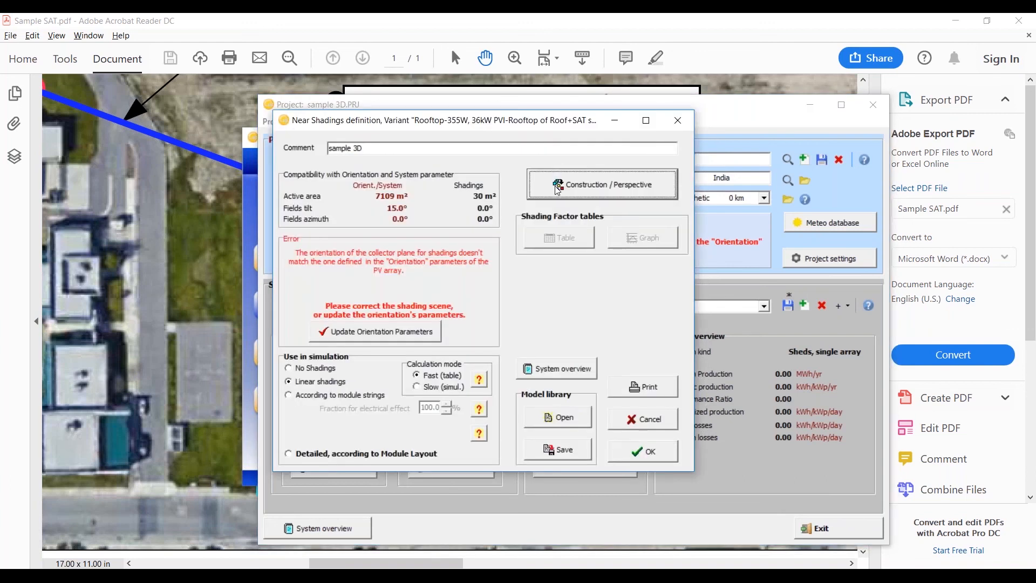
{"action": "left_click", "coordinate": [557, 189]}
{"action": "left_click", "coordinate": [228, 56]}
{"action": "middle_click_drag", "start_coordinate": [422, 363], "coordinate": [492, 257]}
{"action": "left_click", "coordinate": [501, 257]}
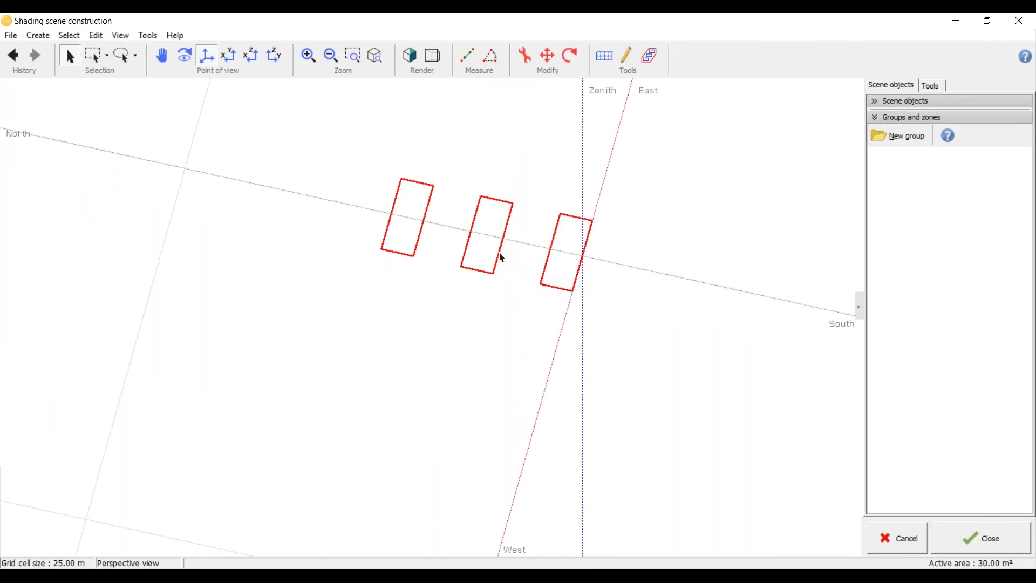
{"action": "double_click", "coordinate": [502, 258]}
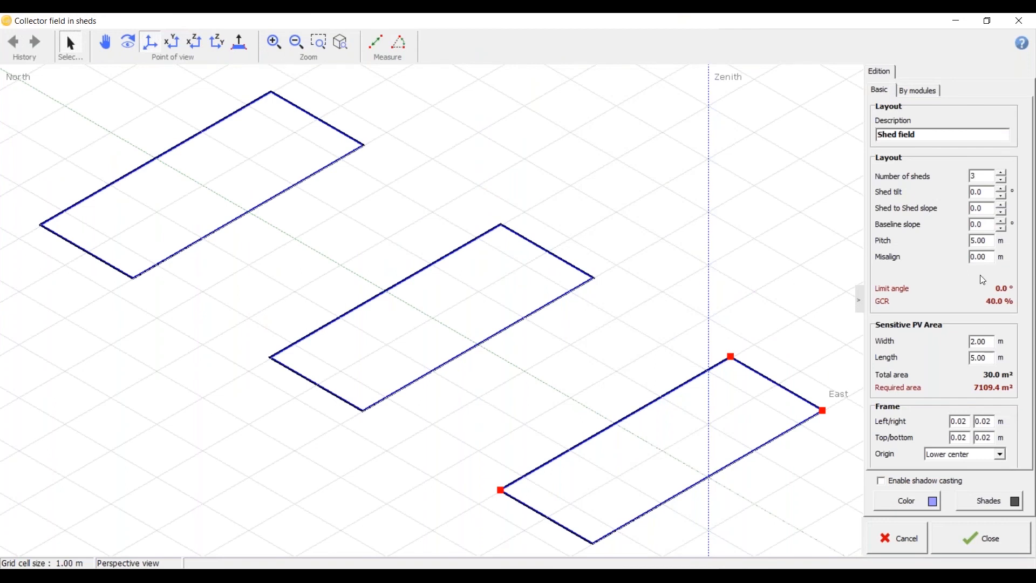
{"action": "left_click_drag", "start_coordinate": [985, 192], "coordinate": [937, 195]}
{"action": "type", "text": "25"}
{"action": "left_click", "coordinate": [984, 208]}
{"action": "left_click", "coordinate": [972, 545]}
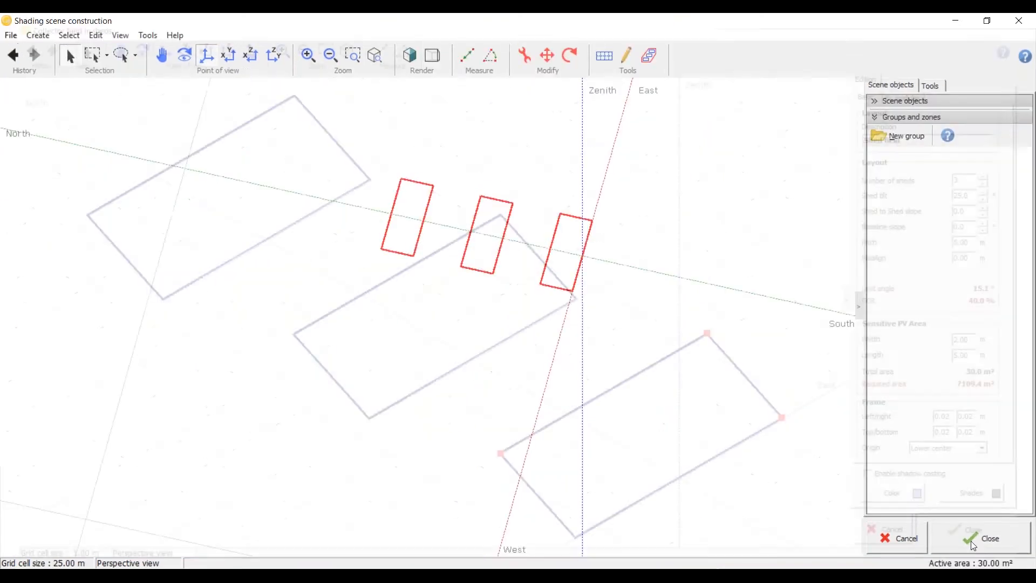
Step: Run the shadings animation on the shed field for 15-01-2019 with a step duration of 15 minutes
{"action": "left_click", "coordinate": [228, 57]}
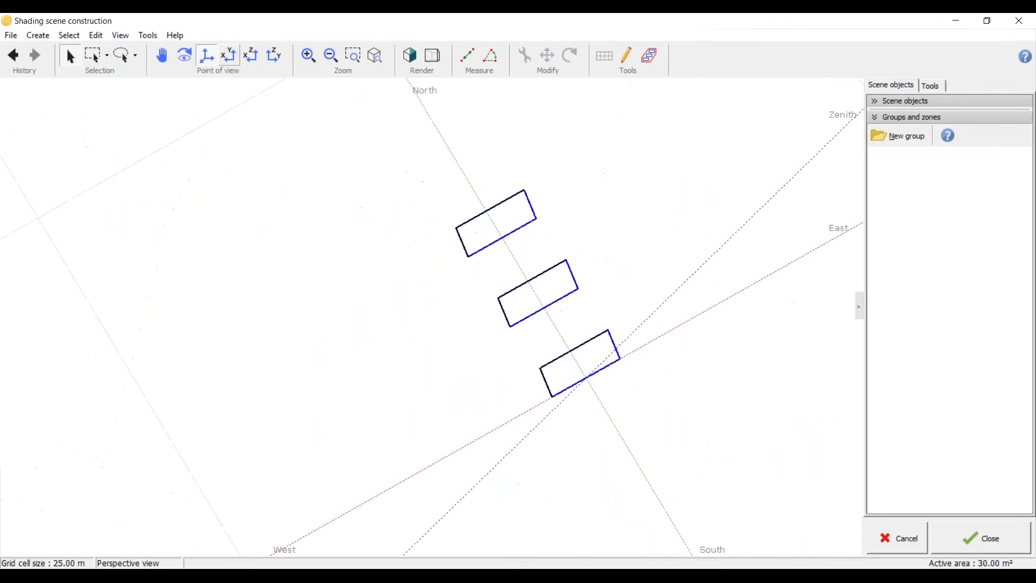
{"action": "middle_click_drag", "start_coordinate": [576, 287], "coordinate": [864, 128]}
{"action": "scroll", "coordinate": [455, 293], "scroll_direction": "up", "scroll_amount": 4}
{"action": "left_click", "coordinate": [932, 86]}
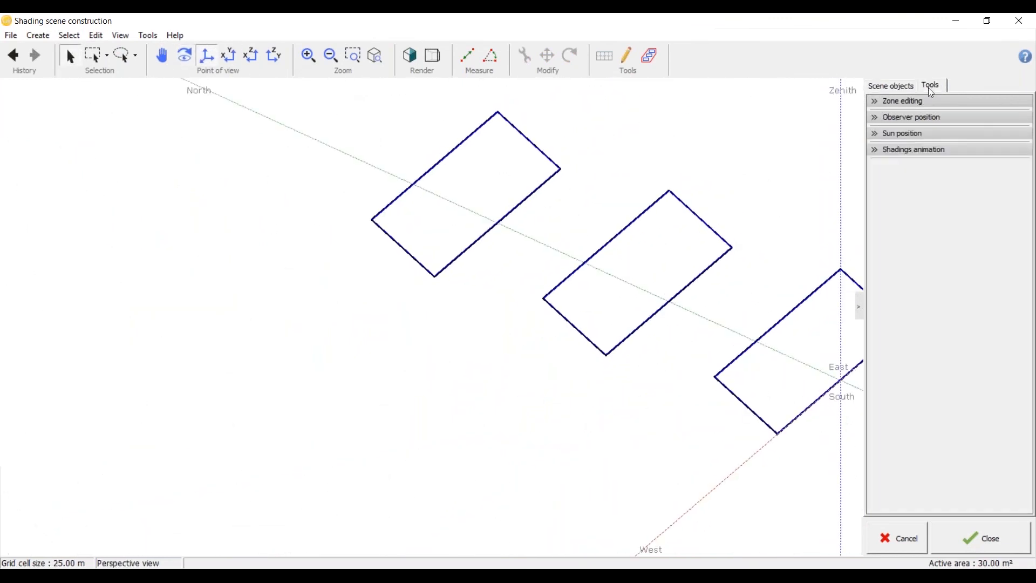
{"action": "left_click", "coordinate": [874, 147]}
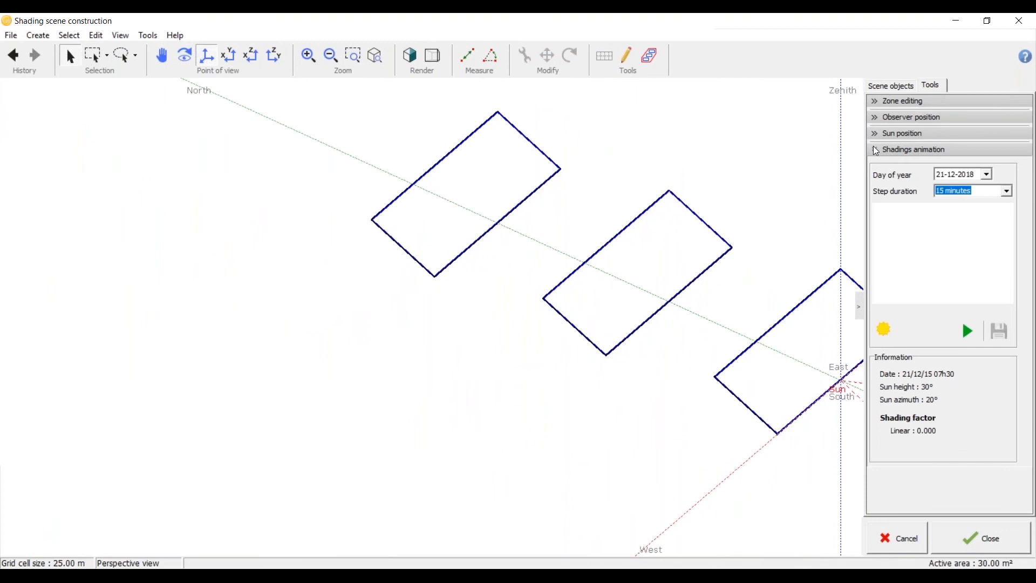
{"action": "left_click", "coordinate": [987, 176]}
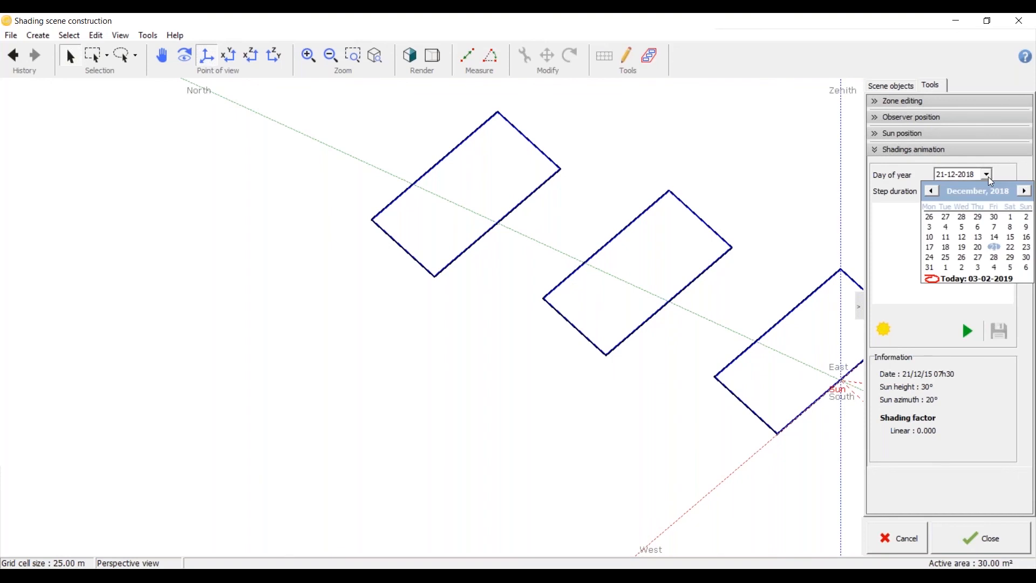
{"action": "left_click", "coordinate": [1024, 191]}
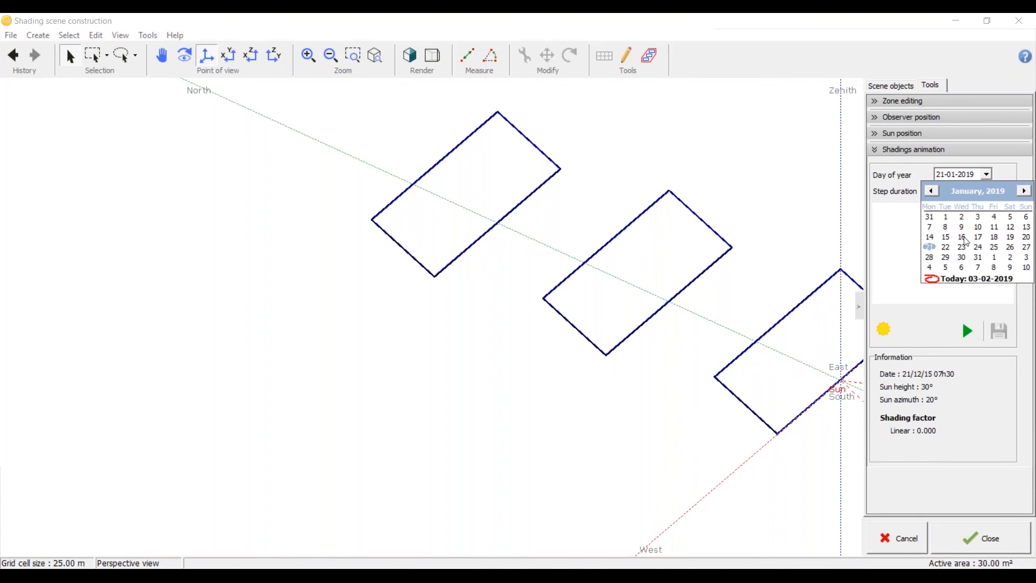
{"action": "left_click", "coordinate": [945, 237]}
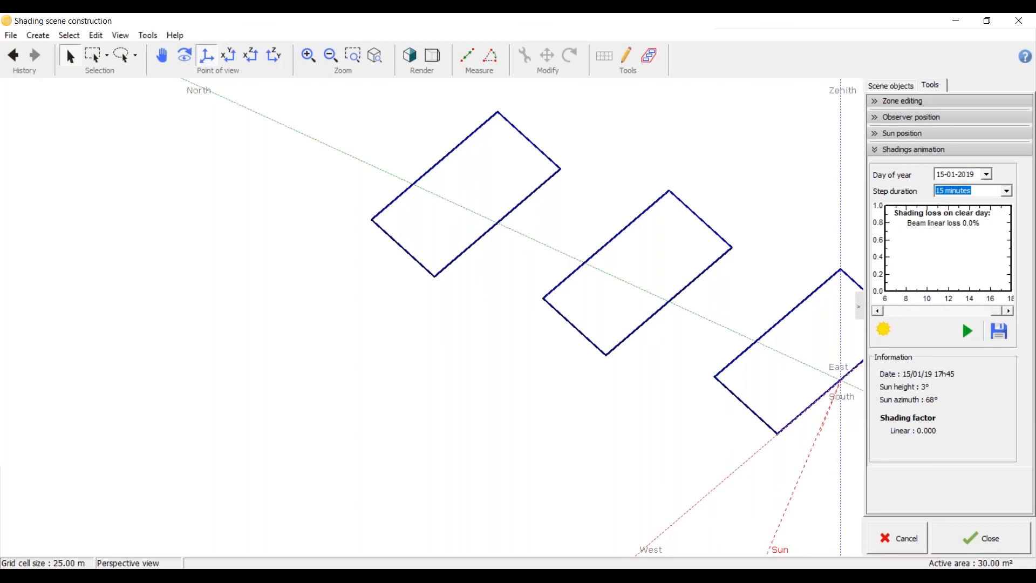
Step: Set the shed field's pitch to 3 m and accept the field changes
{"action": "scroll", "coordinate": [322, 330], "scroll_direction": "down", "scroll_amount": 2}
{"action": "scroll", "coordinate": [510, 324], "scroll_direction": "up", "scroll_amount": 2}
{"action": "key", "text": "ctrl+a"}
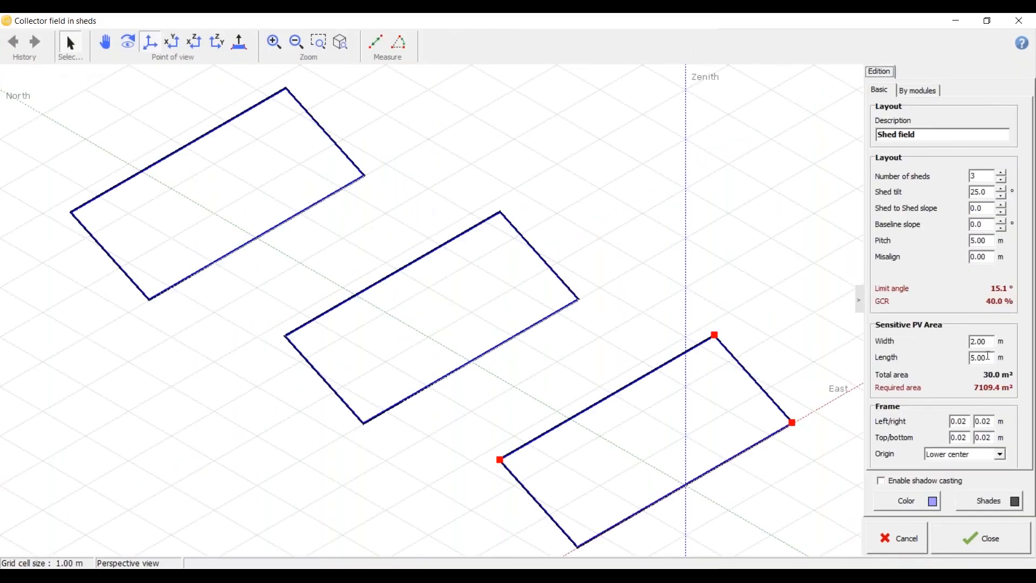
{"action": "left_click_drag", "start_coordinate": [992, 240], "coordinate": [941, 238]}
{"action": "type", "text": "4"}
{"action": "key", "text": "BackSpace"}
{"action": "type", "text": "3"}
{"action": "left_click", "coordinate": [951, 537]}
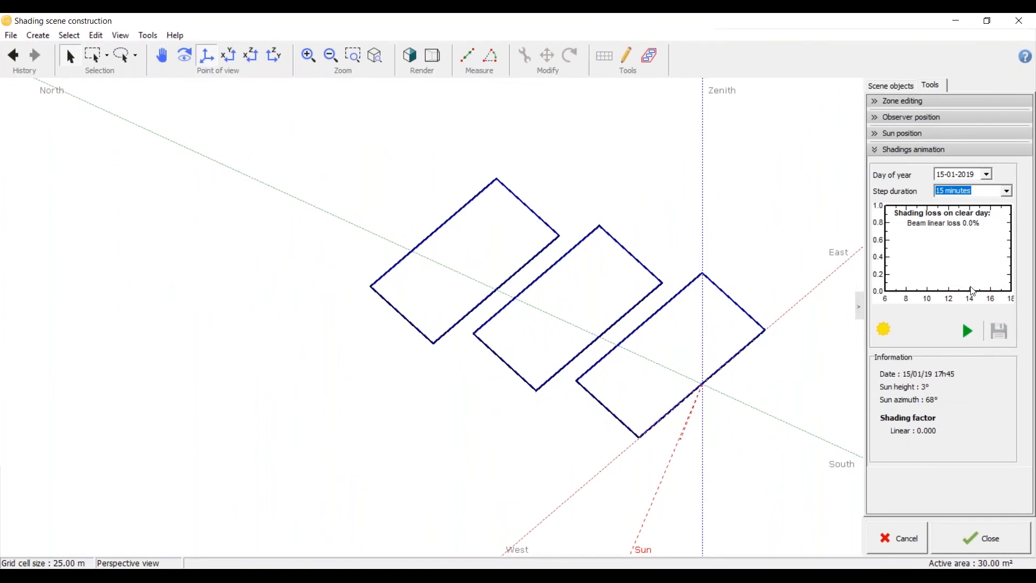
Step: Rerun the shadings animation for 15-01-2019 on the more closely spaced sheds and accept the scene
{"action": "left_click", "coordinate": [969, 329]}
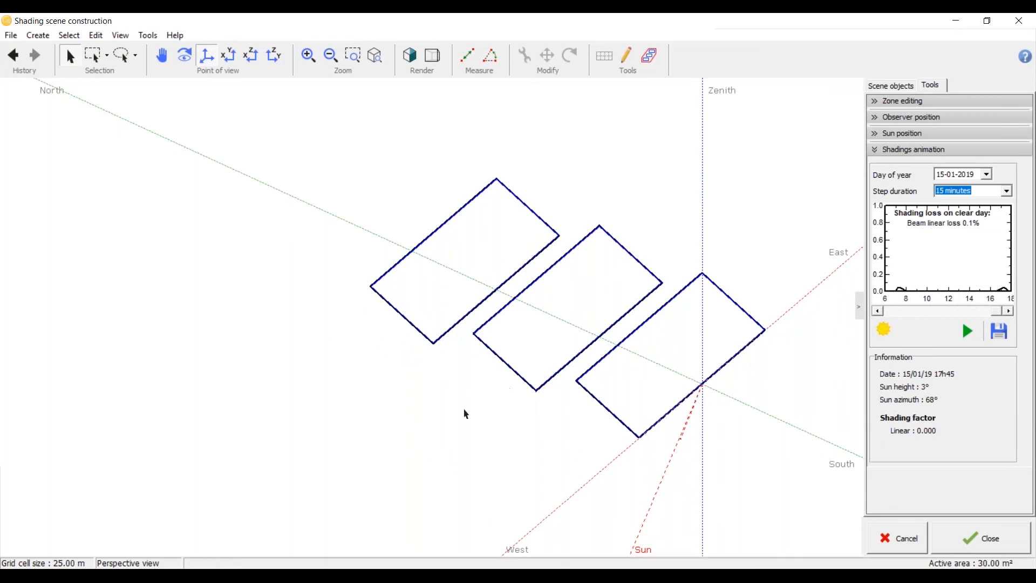
{"action": "left_click", "coordinate": [959, 538]}
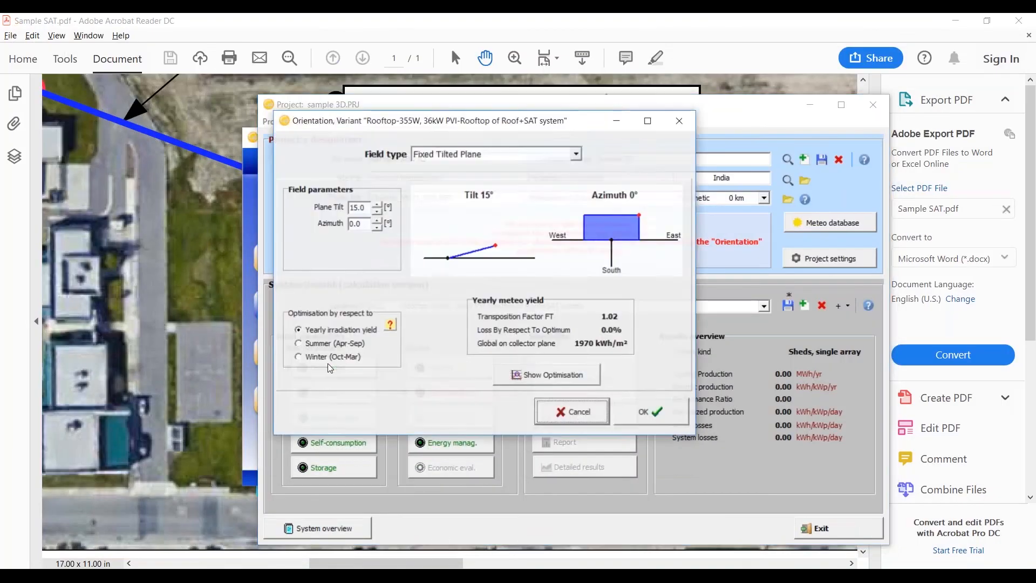
Step: Set the variant's orientation to Seasonal tilt adjustment with a summer tilt of 15° and a winter tilt of 40°
{"action": "left_click", "coordinate": [473, 153]}
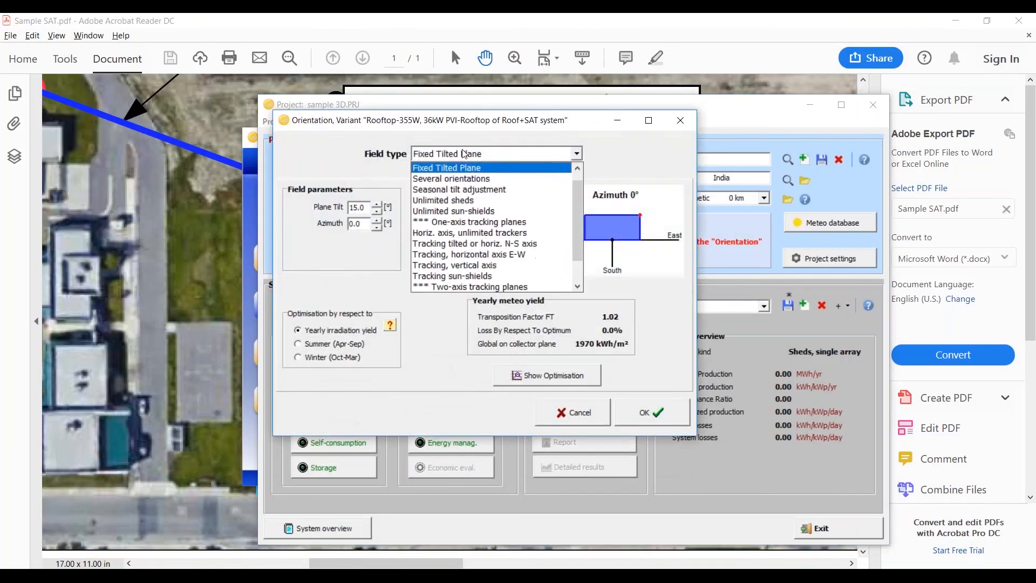
{"action": "left_click", "coordinate": [474, 190]}
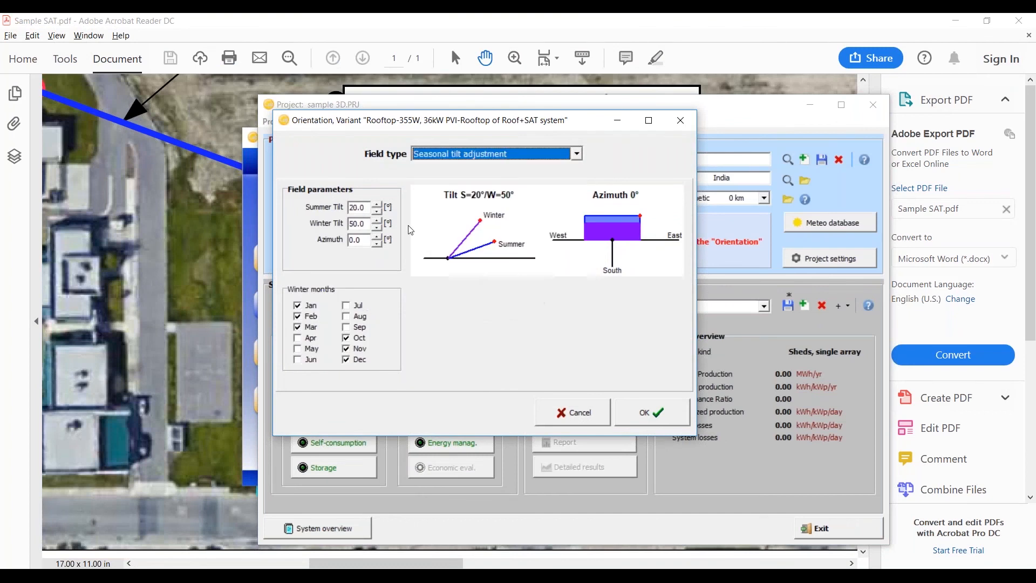
{"action": "left_click", "coordinate": [344, 212]}
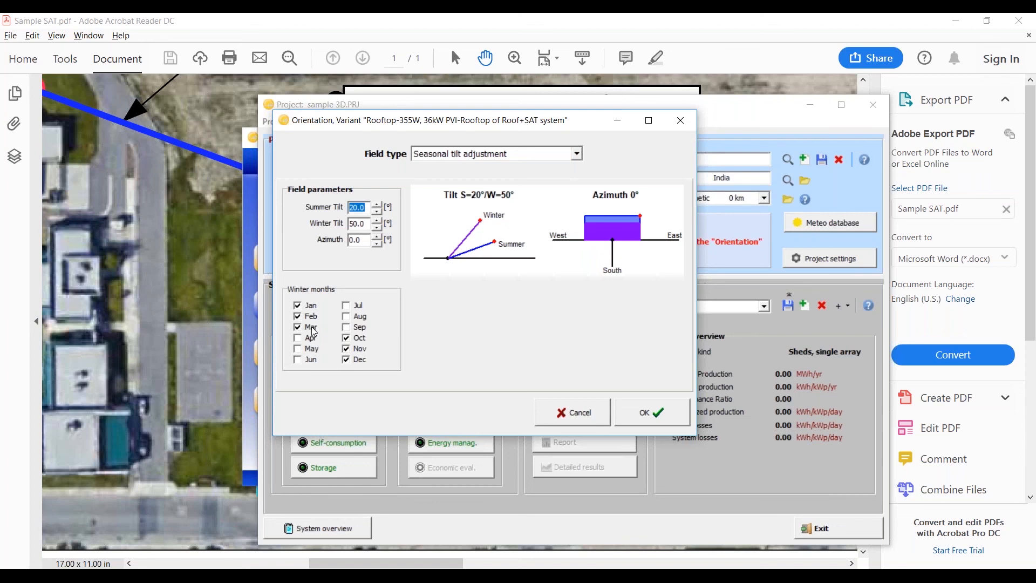
{"action": "type", "text": "15"}
{"action": "left_click", "coordinate": [368, 227]}
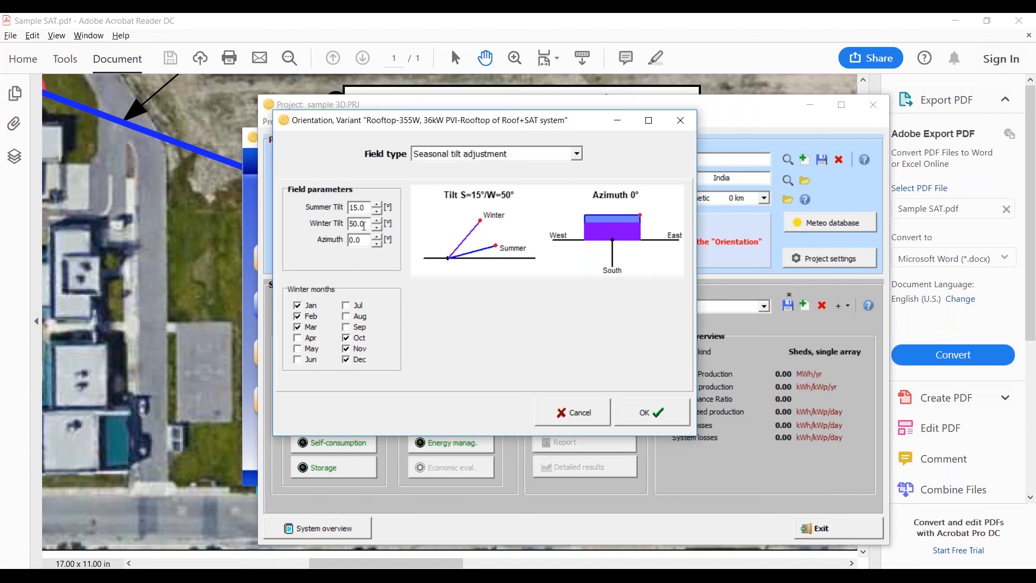
{"action": "left_click_drag", "start_coordinate": [364, 223], "coordinate": [337, 222]}
{"action": "type", "text": "40"}
{"action": "left_click", "coordinate": [661, 418]}
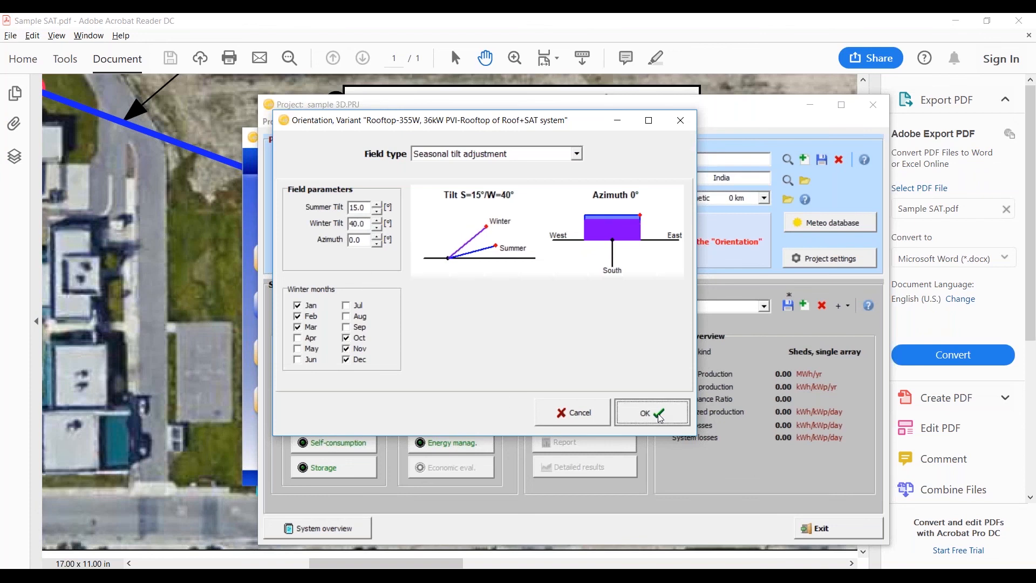
Step: Reopen the near shadings scene and examine the shed field's layout settings and its spacing from above
{"action": "left_click", "coordinate": [451, 393]}
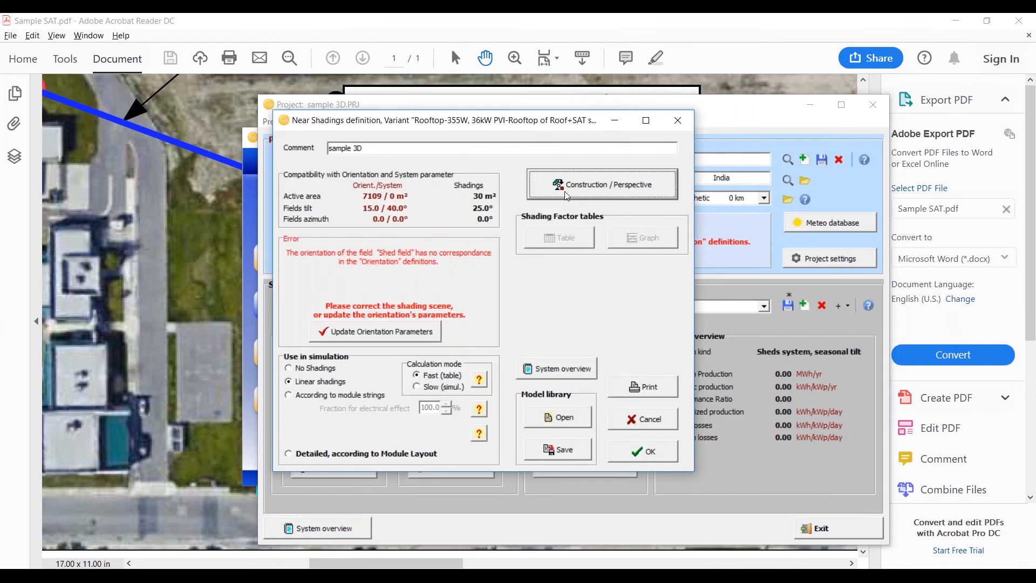
{"action": "left_click", "coordinate": [566, 193]}
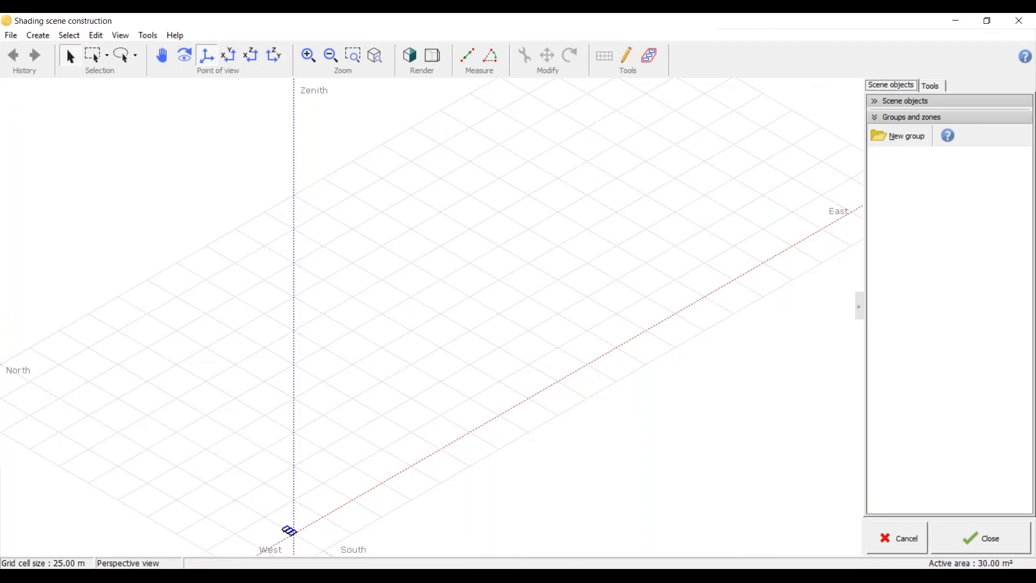
{"action": "left_click", "coordinate": [238, 60]}
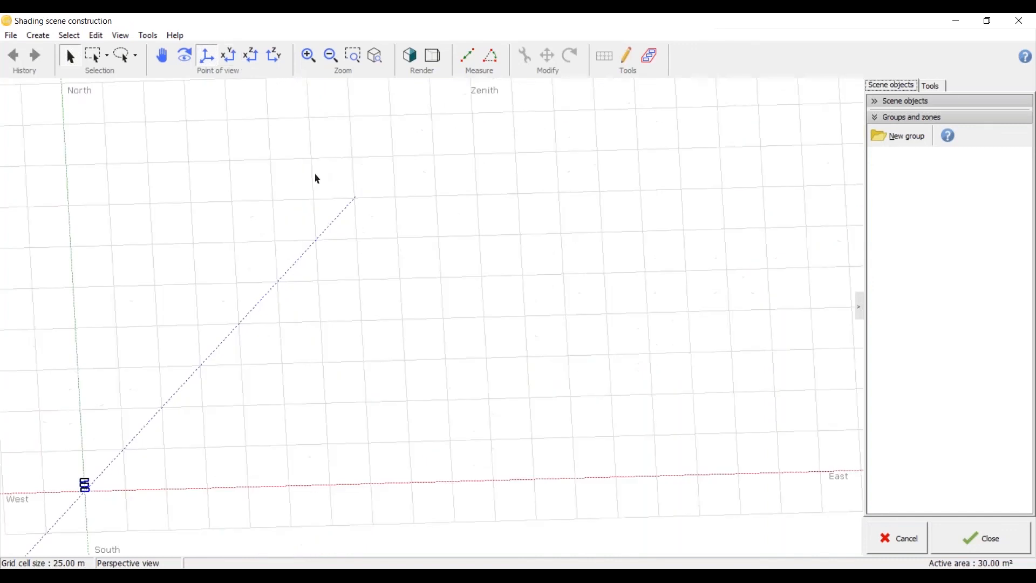
{"action": "scroll", "coordinate": [205, 318], "scroll_direction": "up", "scroll_amount": 3}
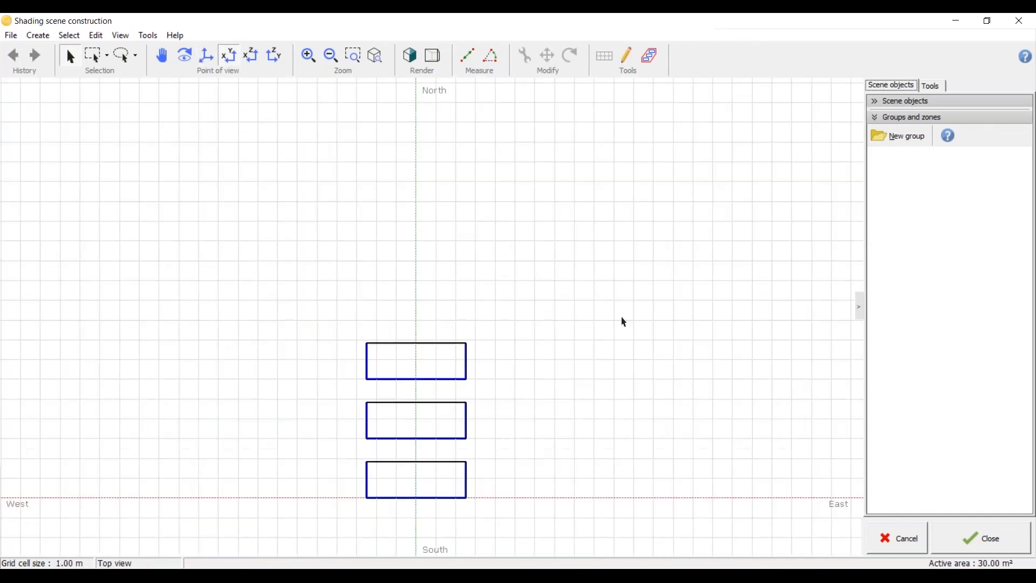
{"action": "double_click", "coordinate": [466, 354]}
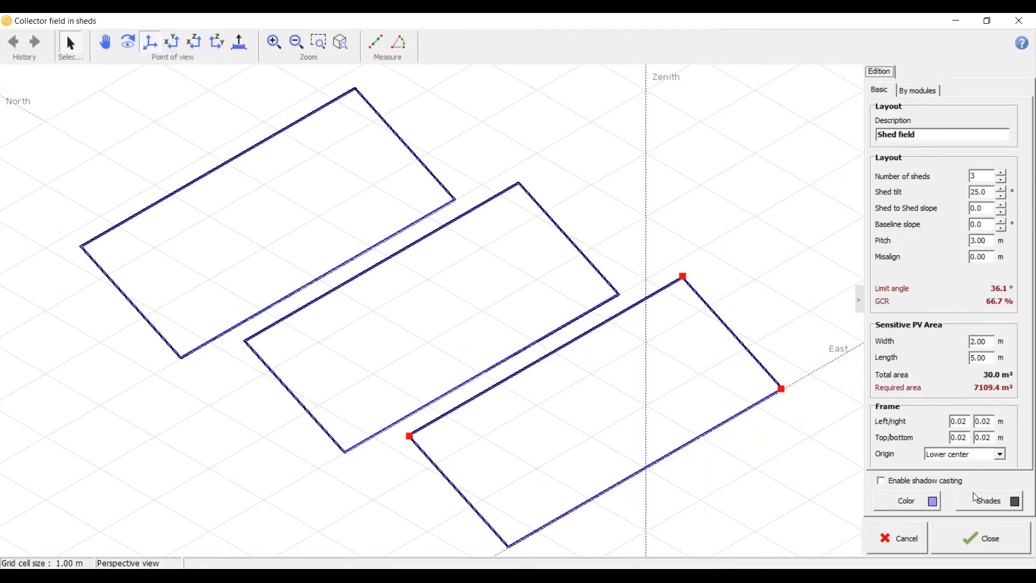
{"action": "left_click", "coordinate": [975, 538]}
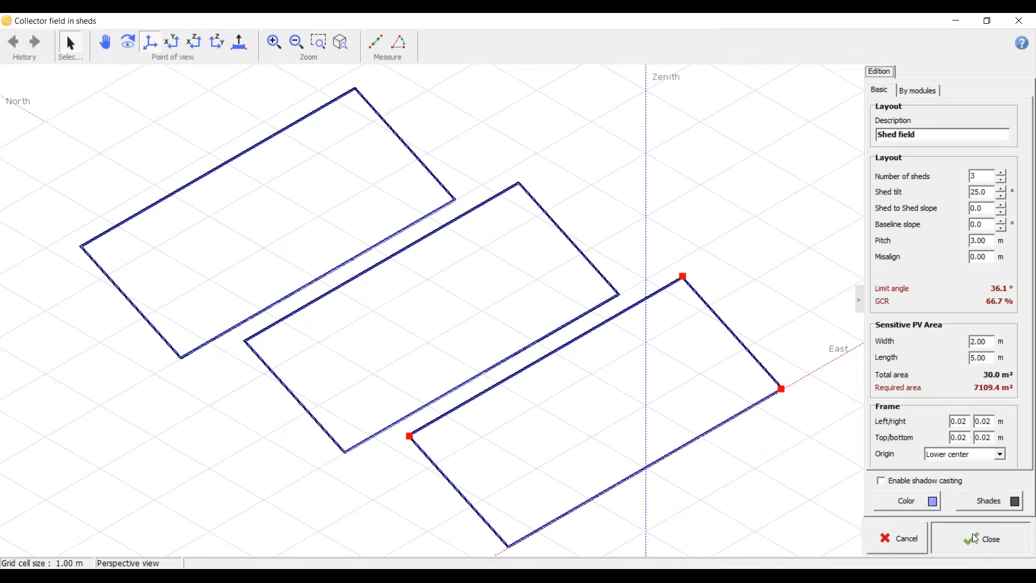
{"action": "scroll", "coordinate": [417, 290], "scroll_direction": "up", "scroll_amount": 1}
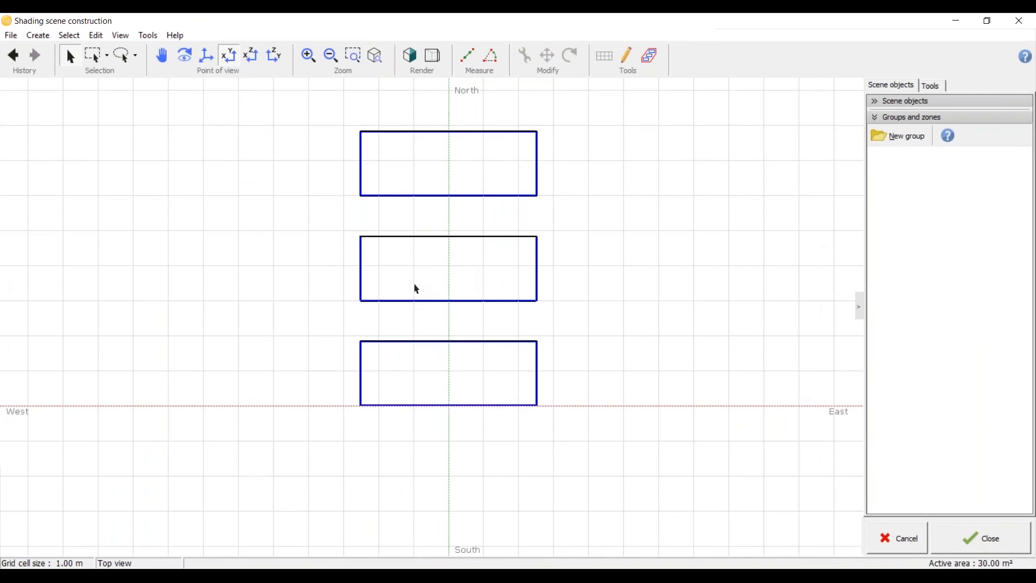